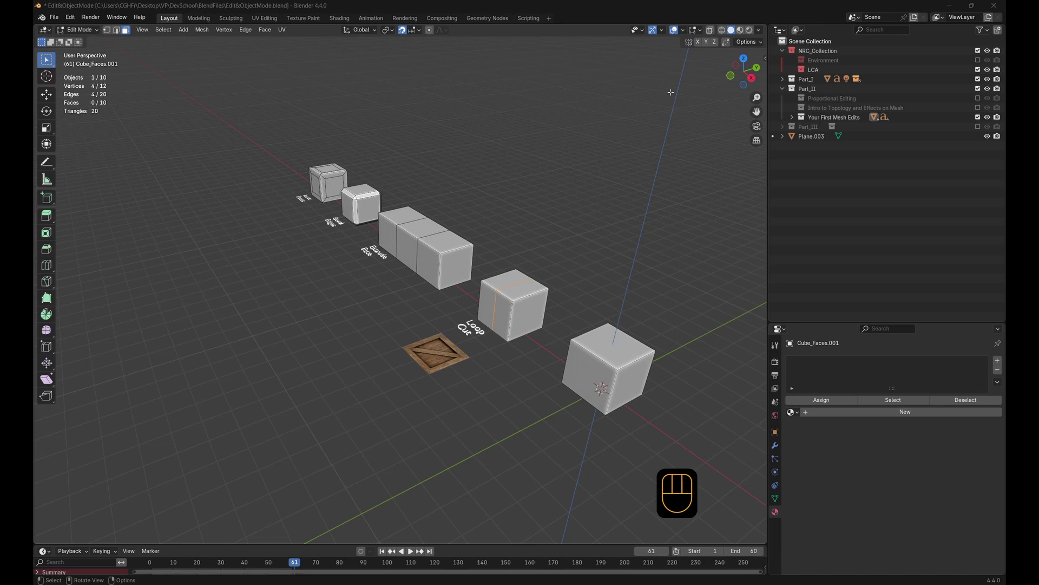
Exit Edit Mode and select the plain, uncut cube at the end of the row
middle_click_drag(501, 190, 496, 267)
key("Tab")
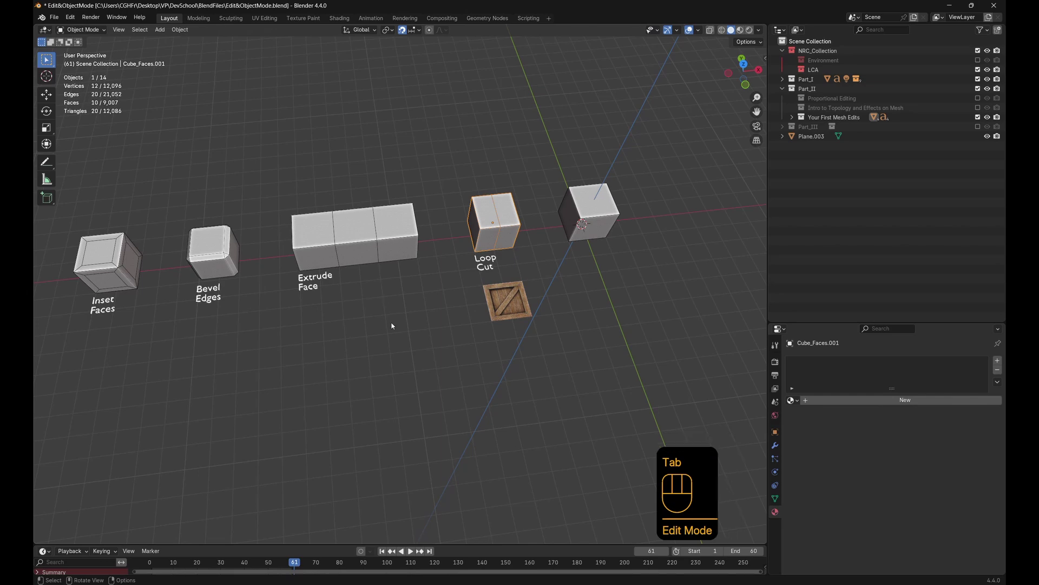
middle_click_drag(392, 325, 399, 334, "shift")
left_click(619, 226)
left_click(619, 226)
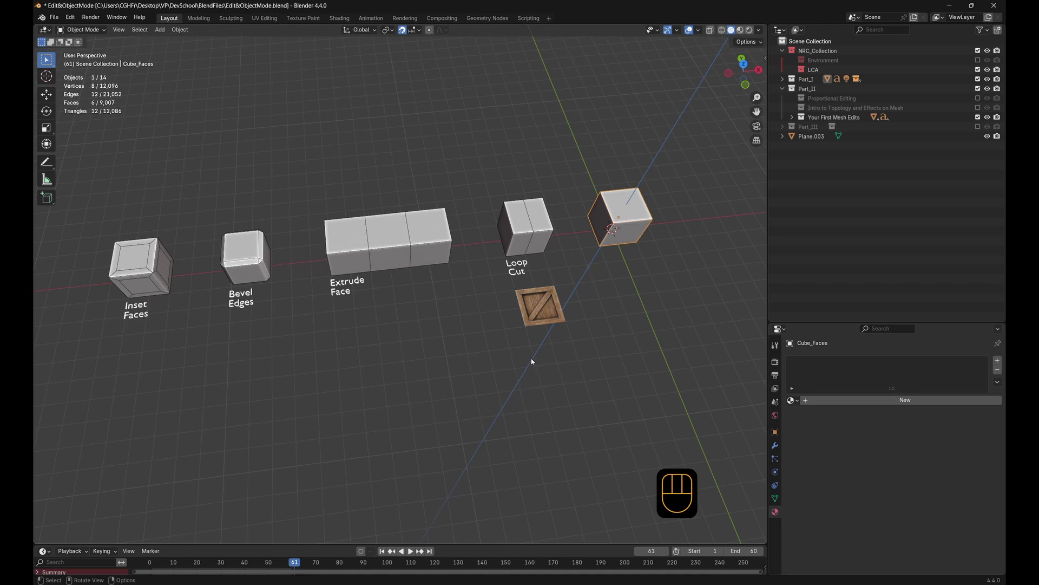
Go through the Loop Cut, Extrude Face, Bevel Edges and Inset Faces labels and their example meshes, selecting each in turn
left_click(516, 267)
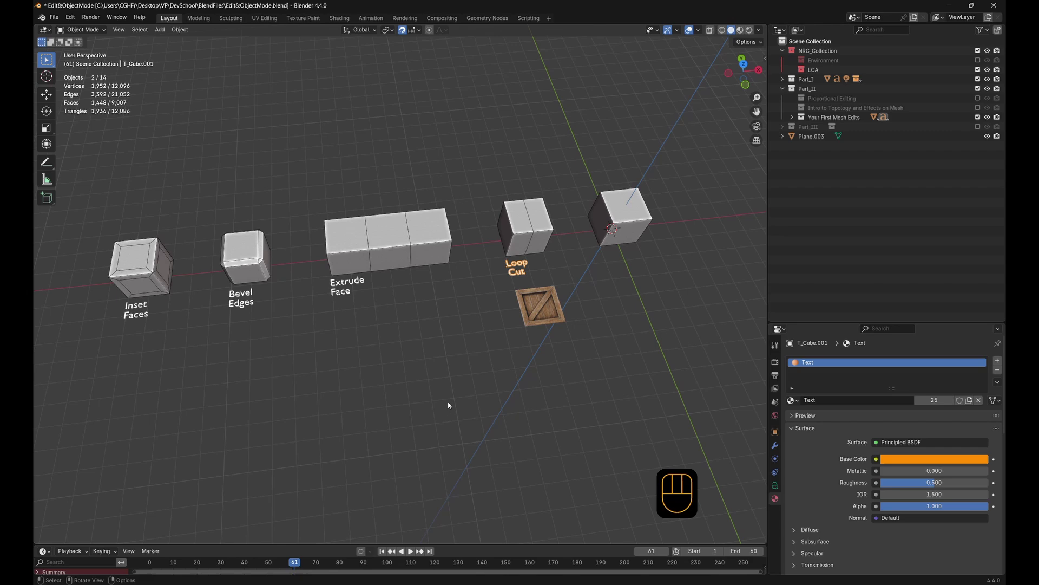
left_click(346, 286)
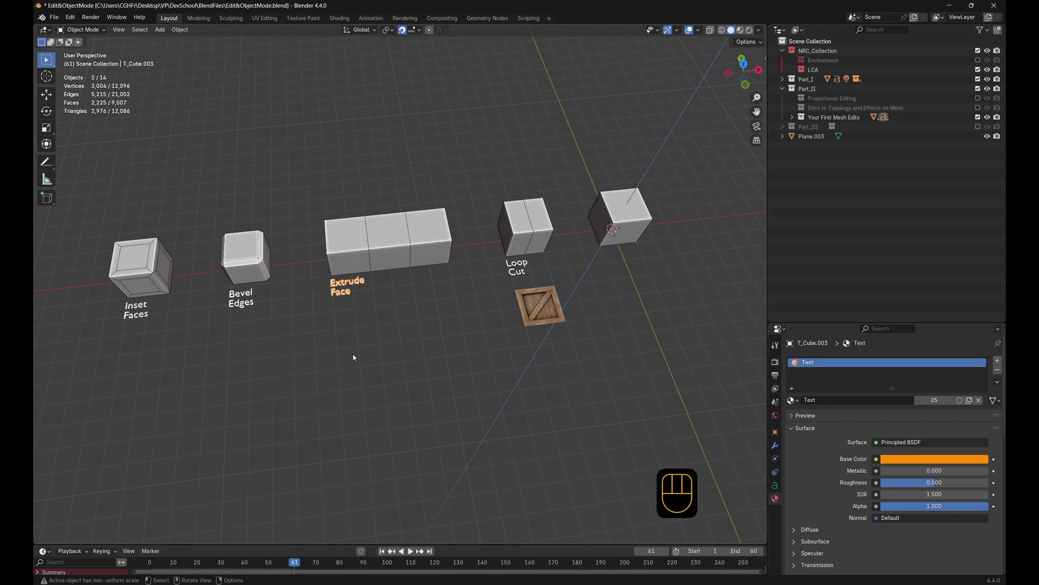
left_click(255, 302)
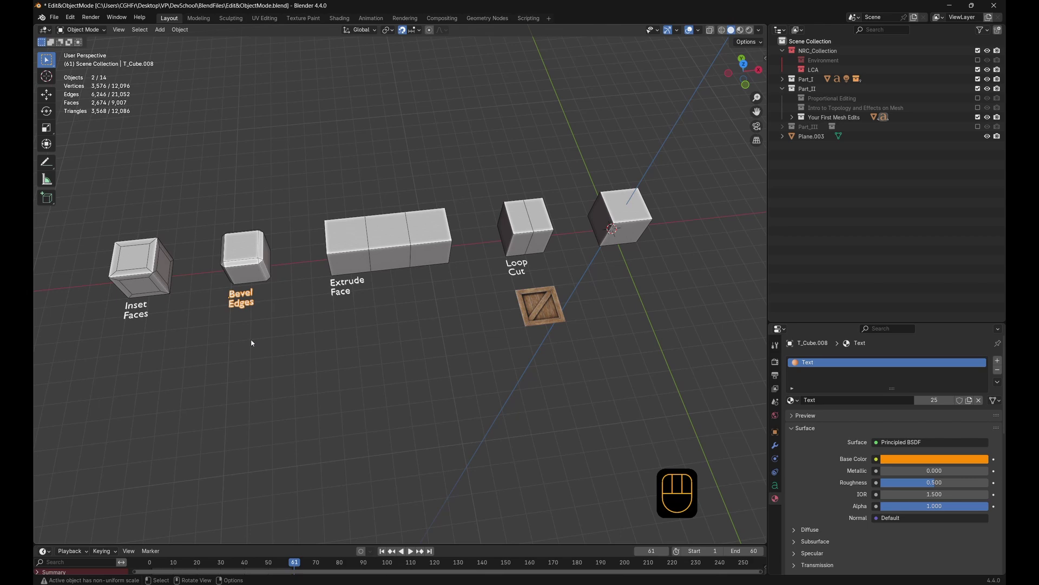
left_click(136, 310)
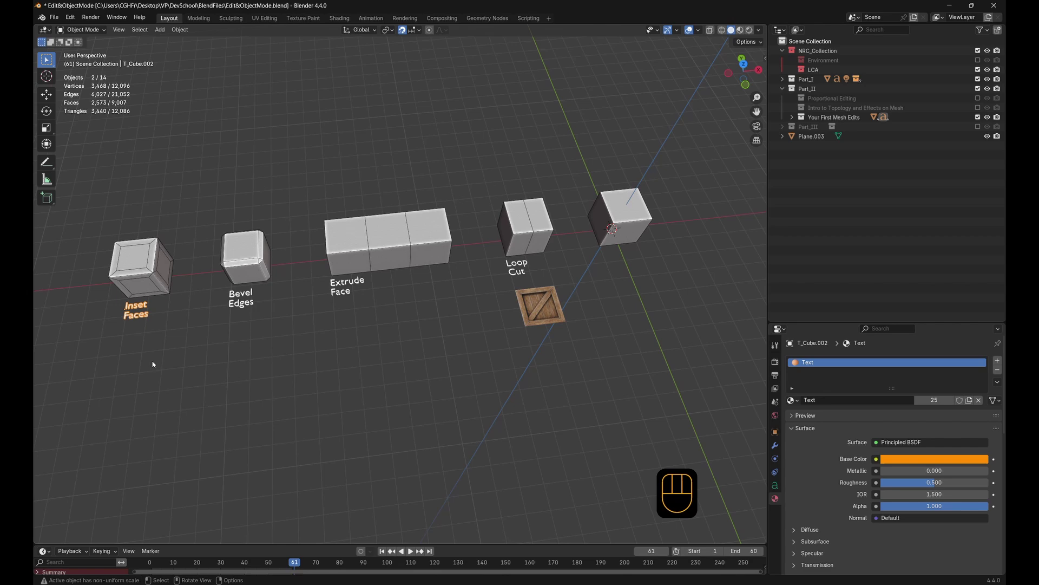
left_click(164, 265)
left_click(246, 265)
left_click(361, 262)
left_click(515, 232)
Select the crate-textured plane below the Loop Cut label
middle_click_drag(568, 333, 493, 325, "shift")
left_click(481, 308)
scroll(460, 281, "down", 2, "shift")
scroll(426, 239, "up", 2)
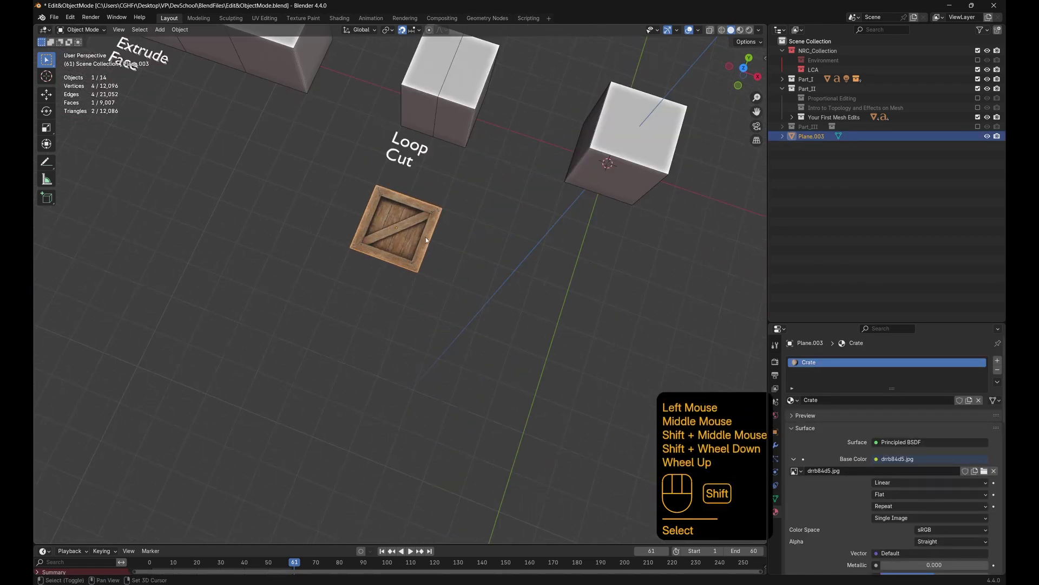
middle_click_drag(426, 240, 411, 314, "shift")
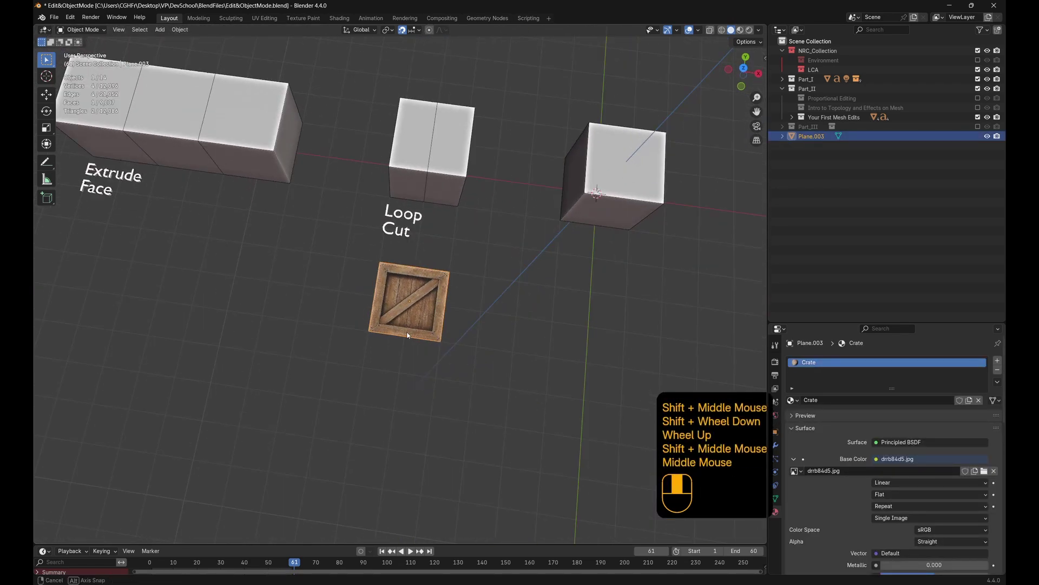
left_click(414, 298)
middle_click_drag(422, 398, 425, 343)
left_click(413, 300)
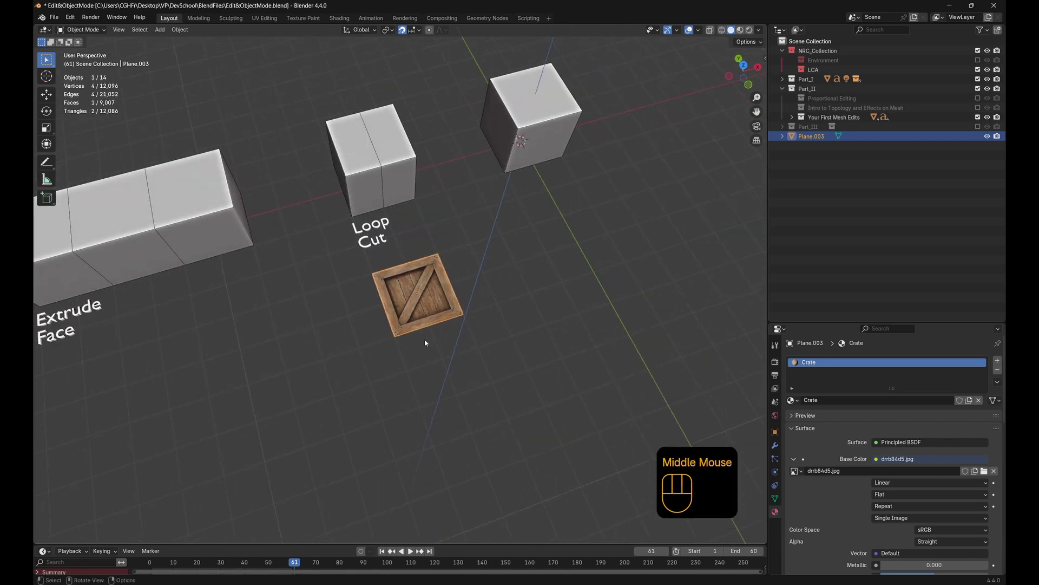
Examine the crate plane and the row of mesh-edit examples from the top view
key("KP_7")
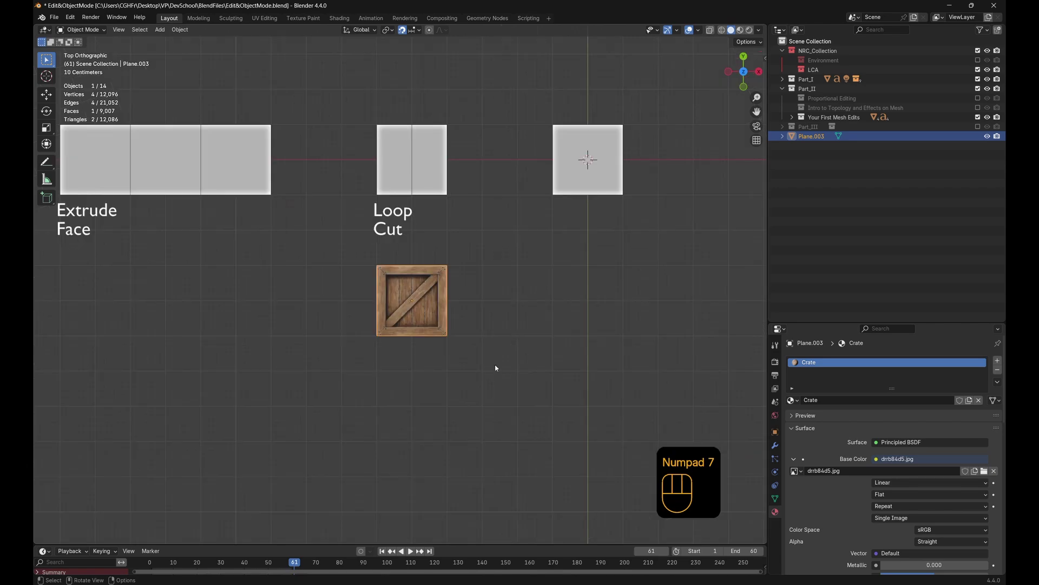
scroll(496, 367, "up", 3)
scroll(479, 291, "down", 1)
scroll(479, 292, "down", 1)
middle_click_drag(130, 218, 302, 204, "shift")
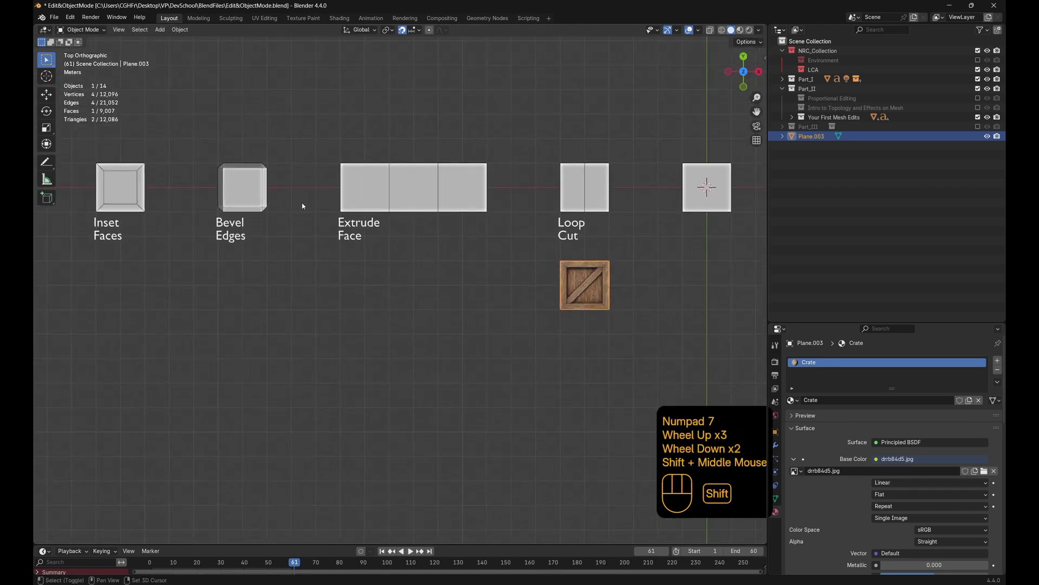
middle_click_drag(586, 209, 477, 222, "shift")
scroll(465, 296, "up", 2)
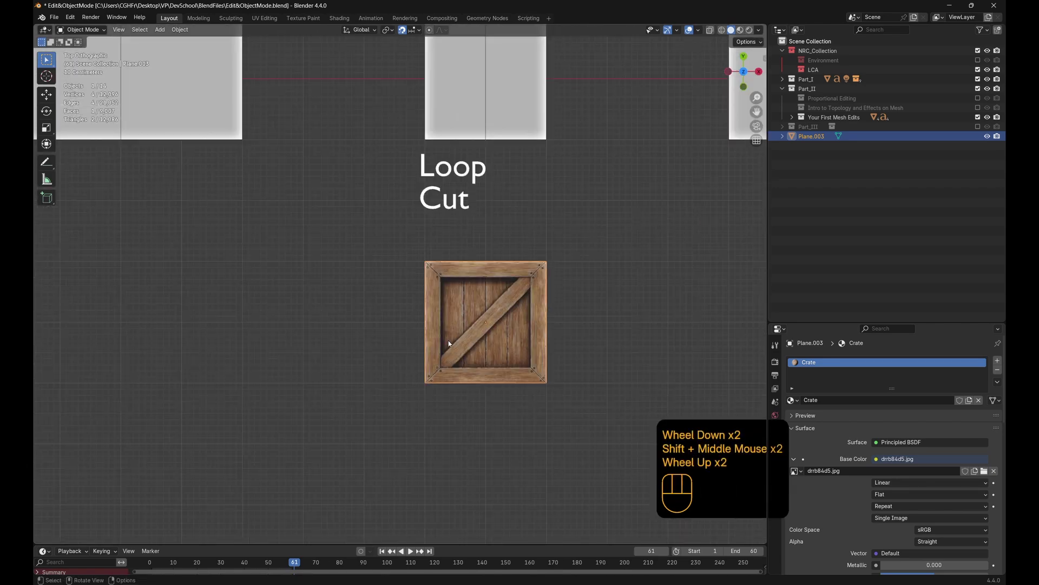
middle_click_drag(444, 289, 525, 272)
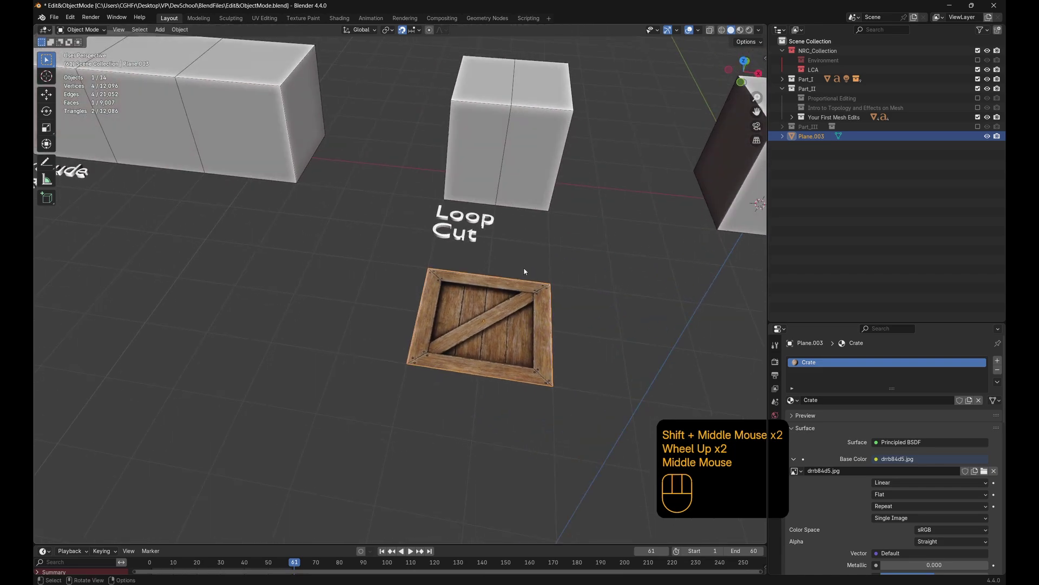
Turn off texture colours in solid shading and select all four corner vertices of the crate plane in Edit Mode
left_click(761, 30)
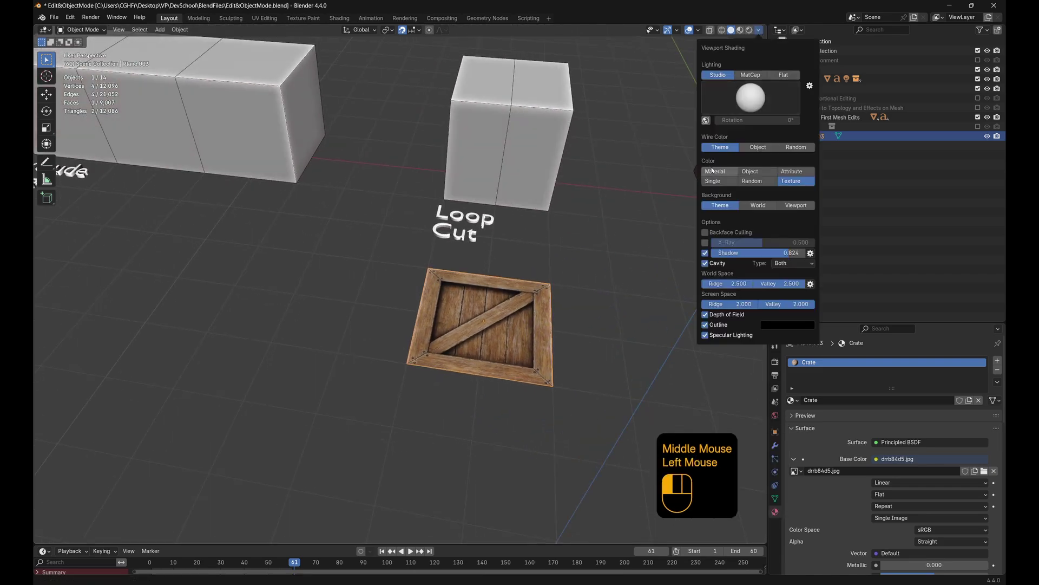
left_click(796, 182)
key("Tab")
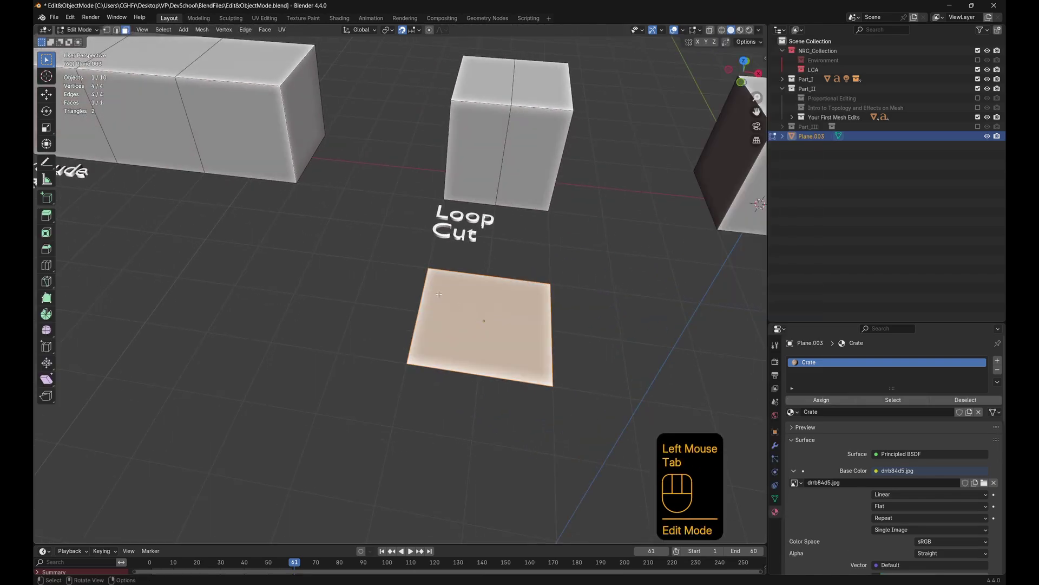
key("1")
left_click(550, 284)
left_click(428, 269, "shift")
left_click(552, 386, "shift")
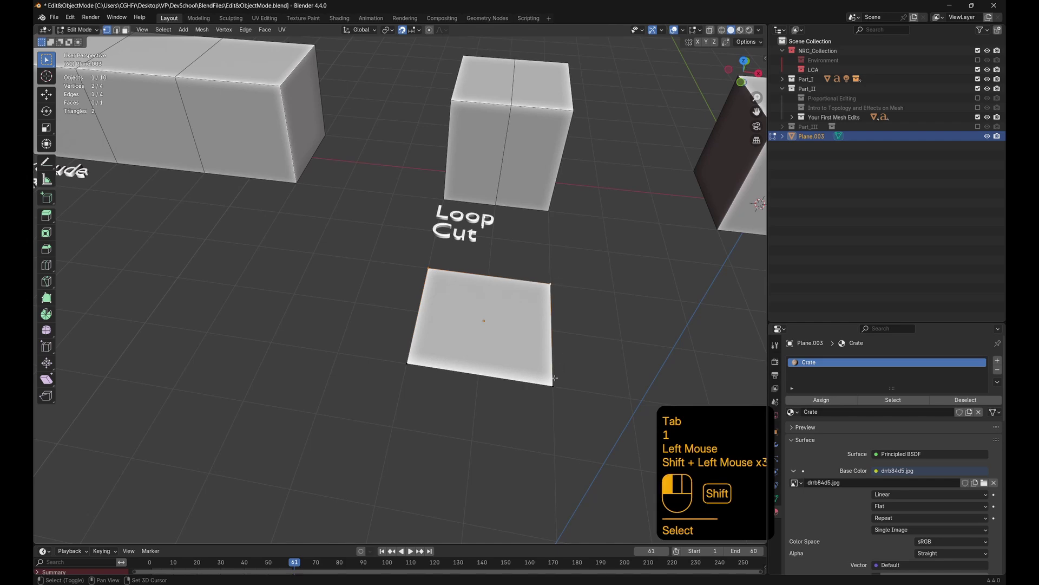
left_click(407, 364, "shift")
middle_click_drag(413, 368, 371, 343)
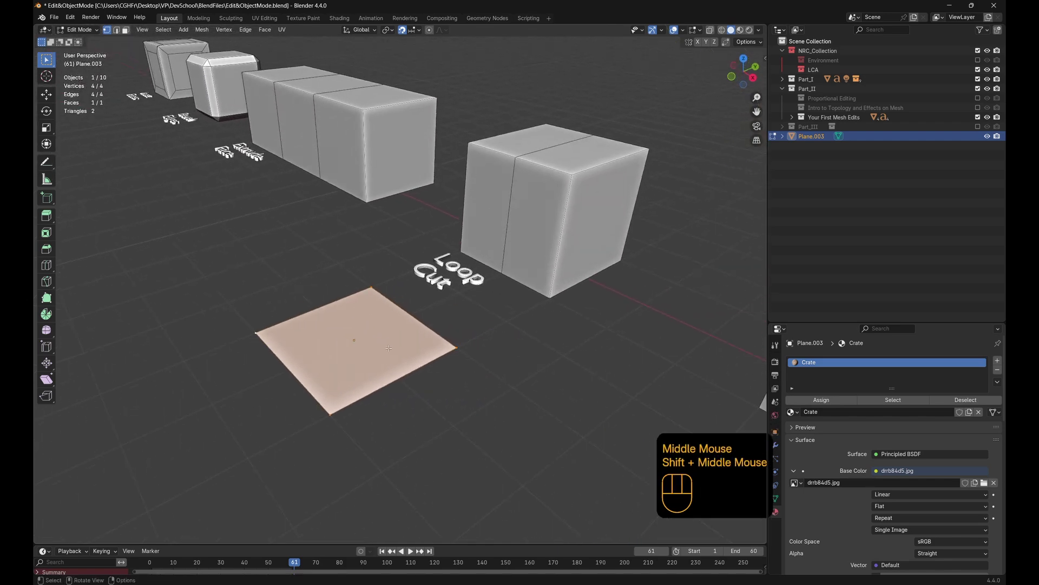
Preview the crate plane in Material Preview shading
left_click(740, 30)
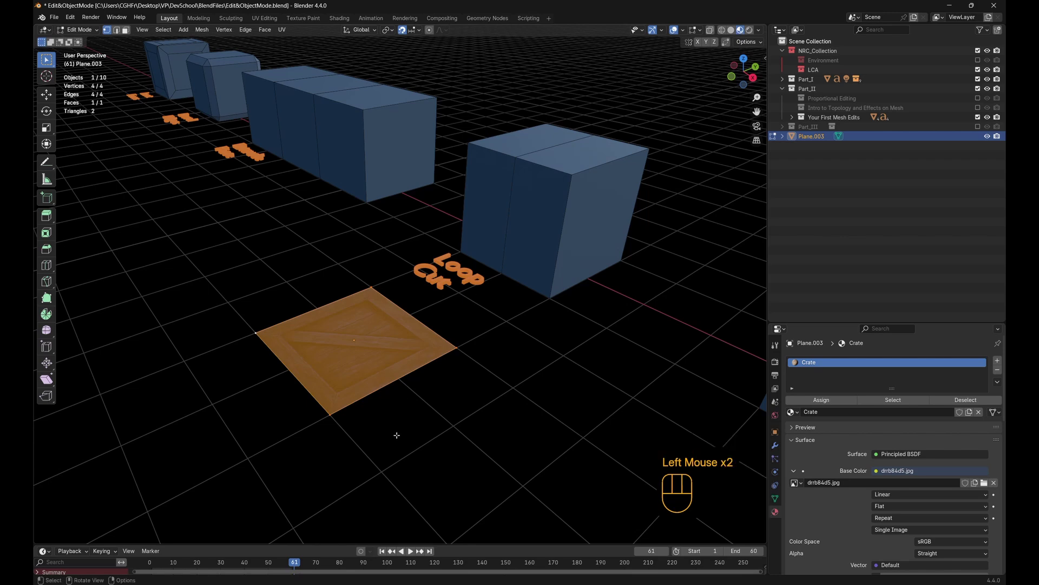
mouse_move(396, 433)
middle_mouse_down()
mouse_move(439, 440)
mouse_move(485, 424)
middle_mouse_up()
Return to Object Mode in top view and switch to Solid shading with the colour set to Texture
key("Tab")
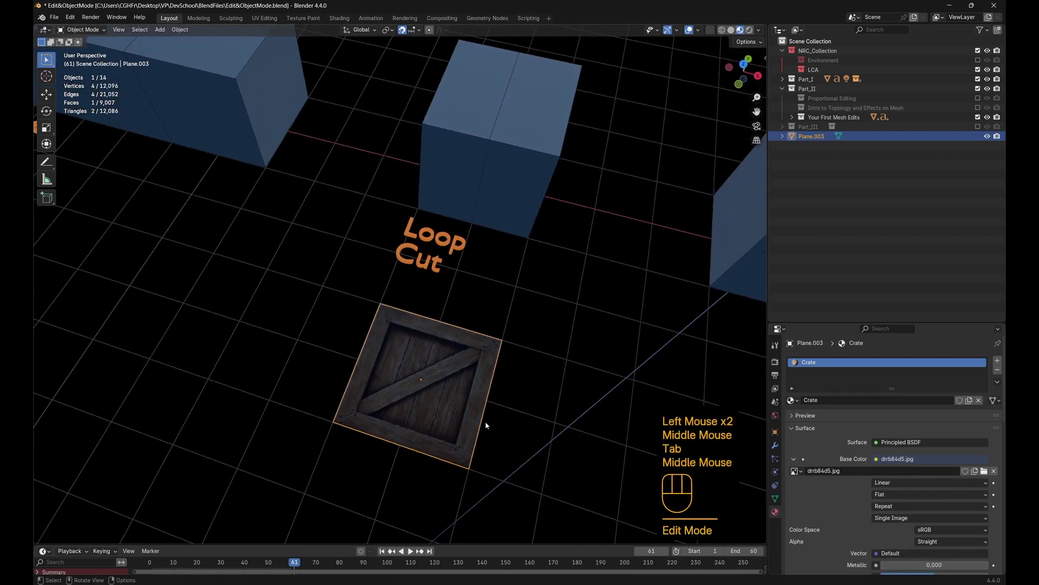
key("KP_7")
left_click(733, 31)
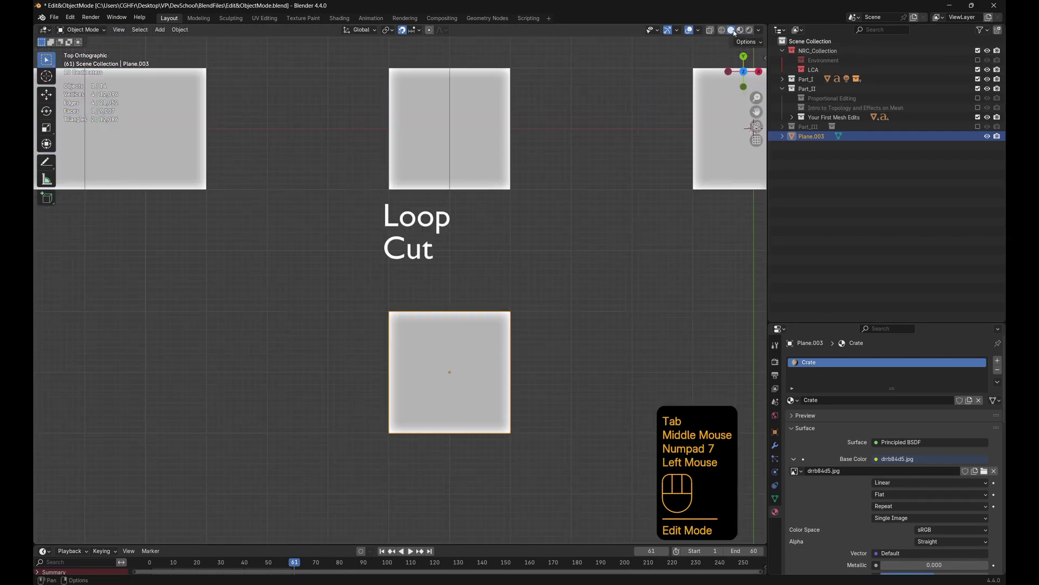
left_click(758, 30)
left_click(797, 181)
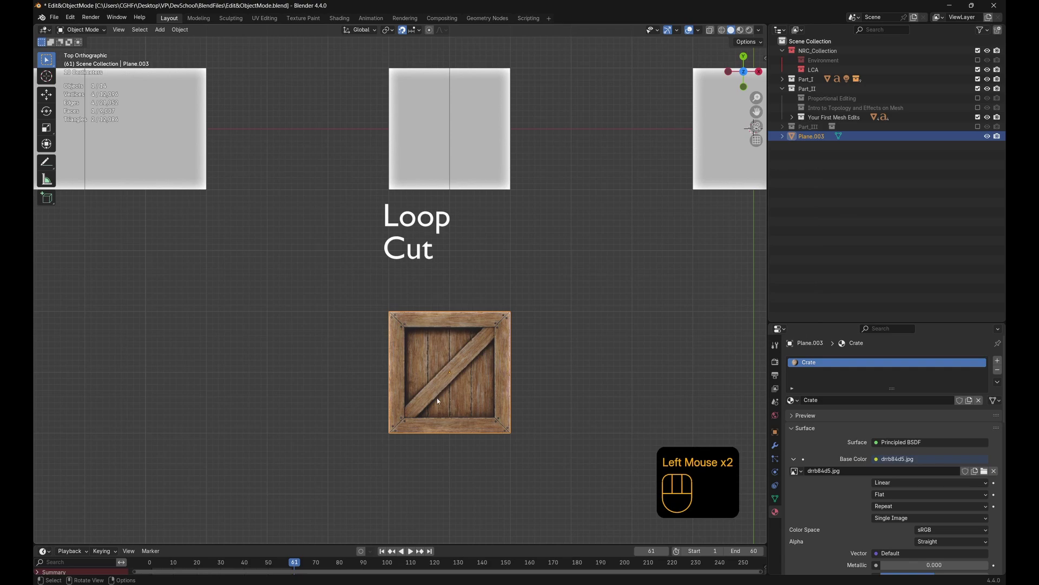
Examine the crate plane's texture up close and compare it with the Inset, Bevel, Extrude and Loop Cut examples
scroll(437, 400, "up", 2)
middle_click_drag(528, 413, 479, 345, "shift")
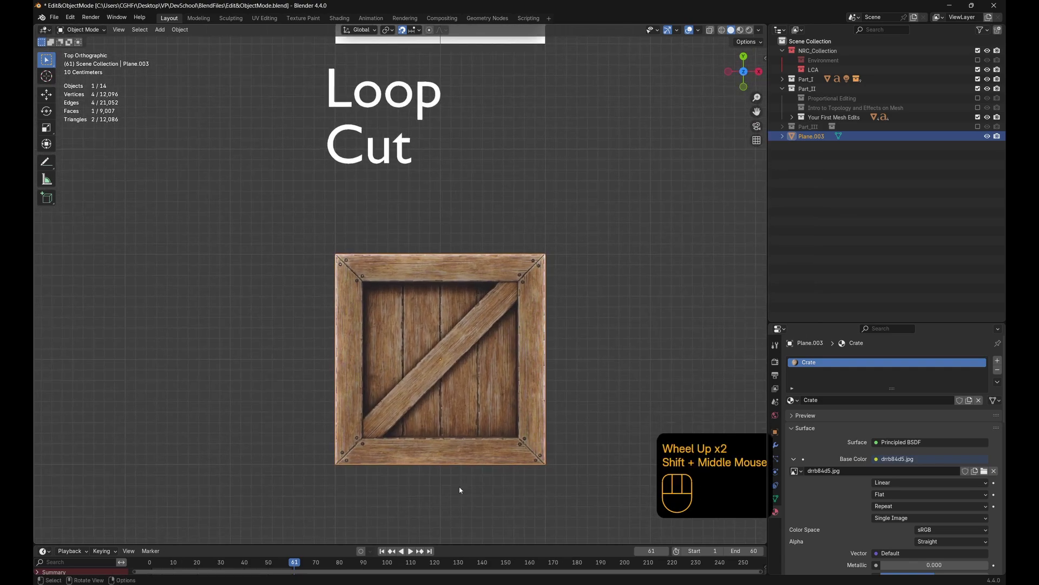
scroll(546, 467, "down", 1)
middle_click_drag(541, 455, 480, 382)
scroll(480, 382, "down", 2)
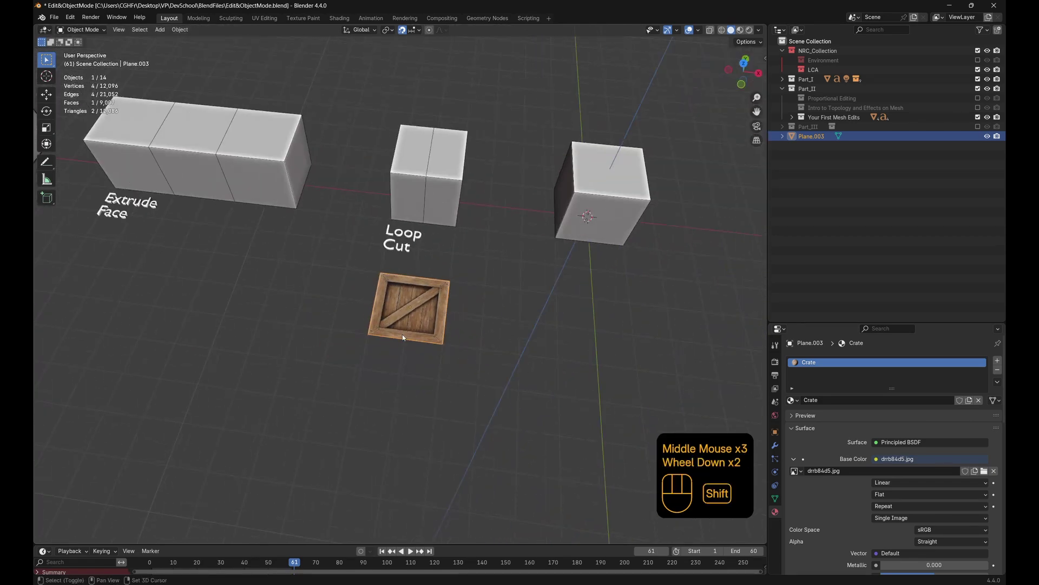
middle_click_drag(402, 333, 552, 341, "shift")
middle_click_drag(241, 359, 403, 385, "shift")
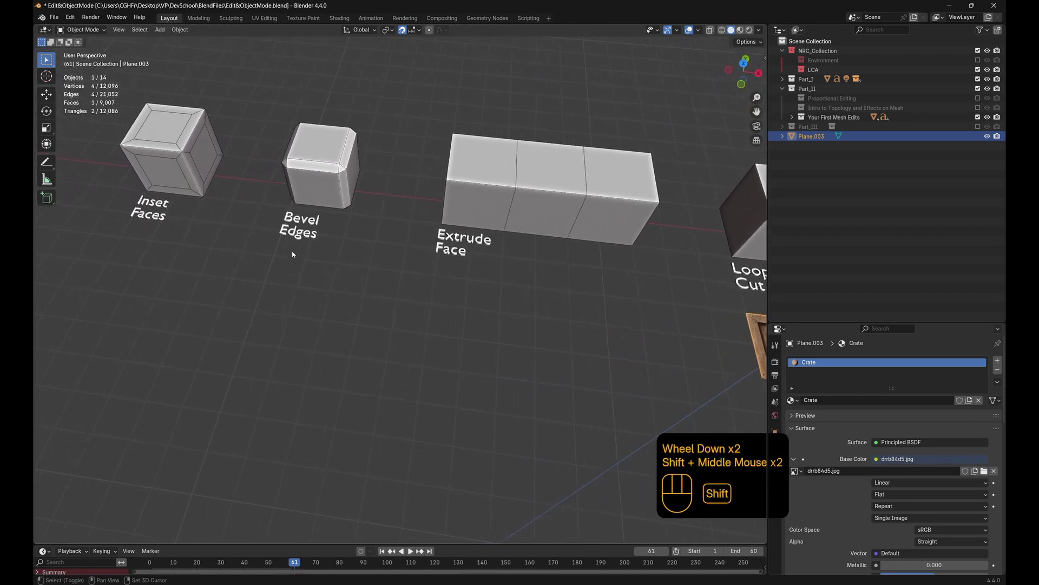
middle_click_drag(288, 332, 340, 354, "shift")
middle_click_drag(727, 391, 418, 355, "shift")
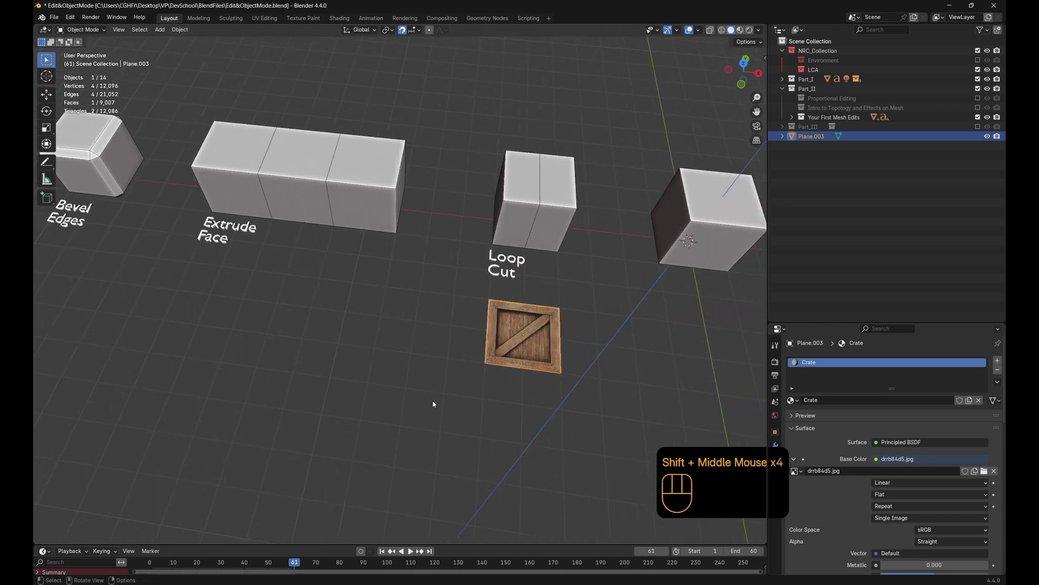
middle_click_drag(522, 293, 460, 301, "shift")
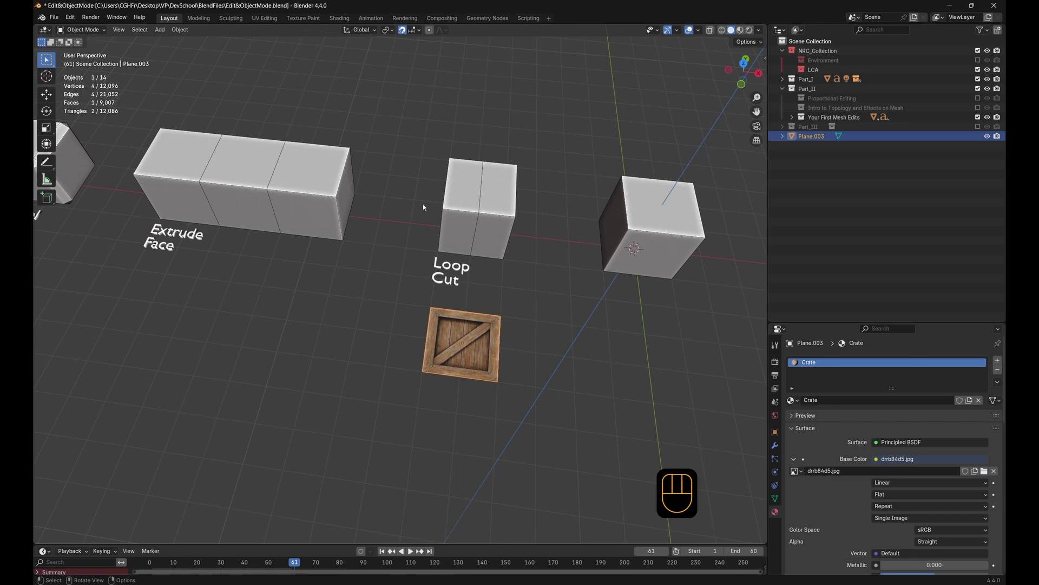
Enter Edit Mode on the crate plane in top view and deselect all its vertices
scroll(564, 242, "up", 2)
middle_click_drag(534, 378, 509, 343, "shift")
left_click(499, 432)
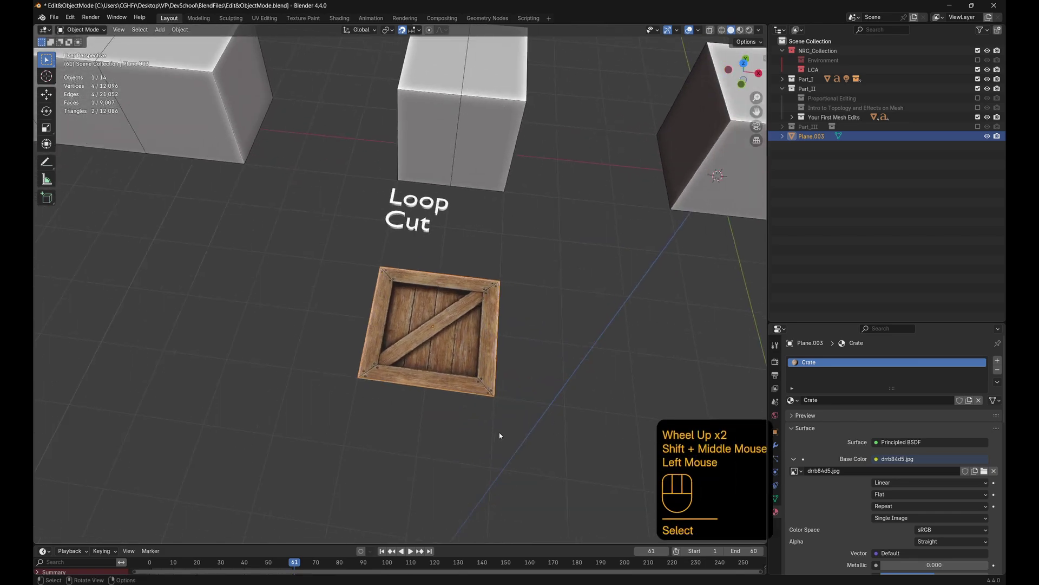
middle_click_drag(503, 276, 504, 282)
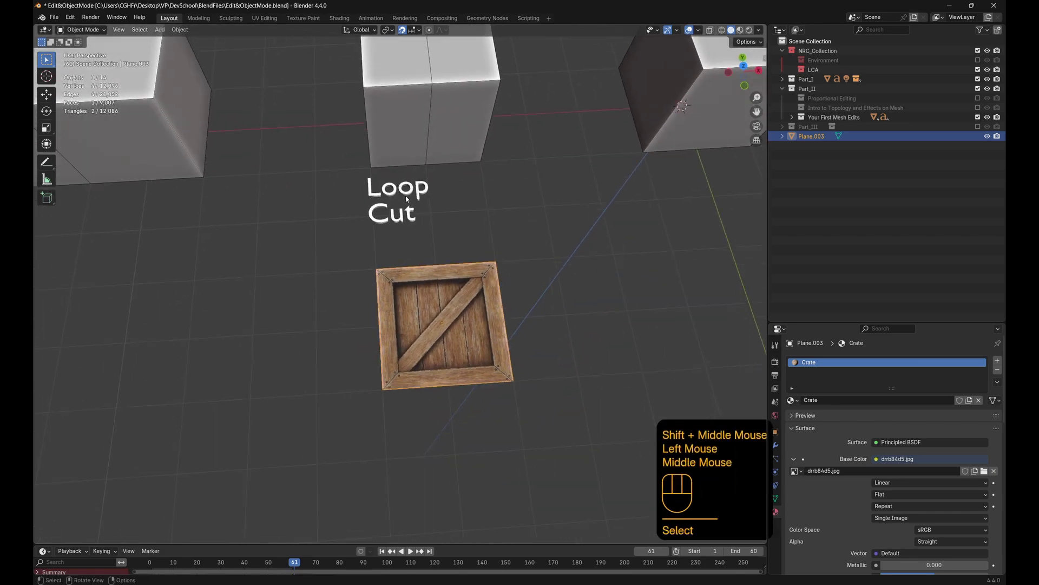
key("KP_7")
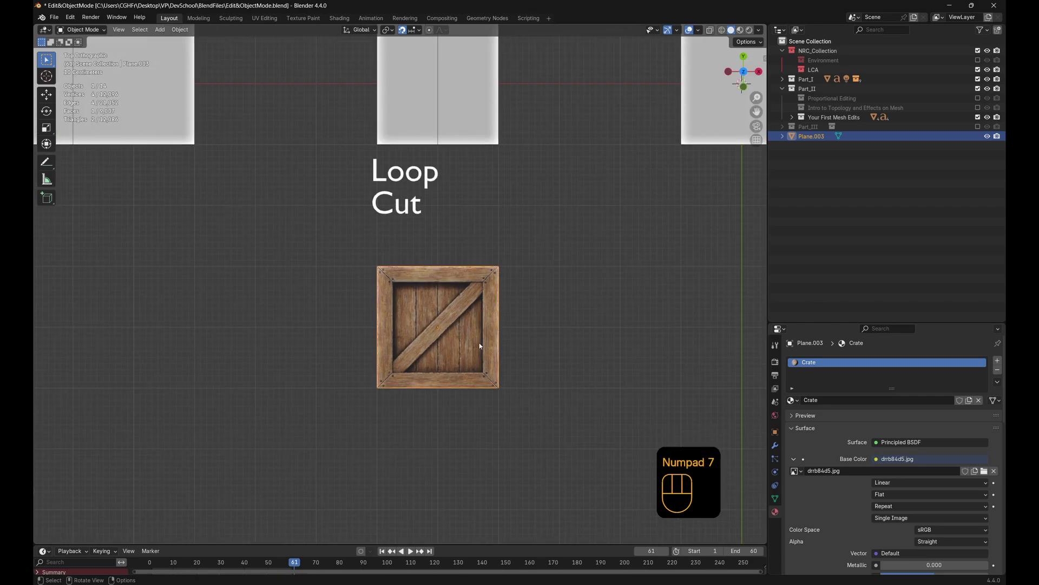
key("Tab")
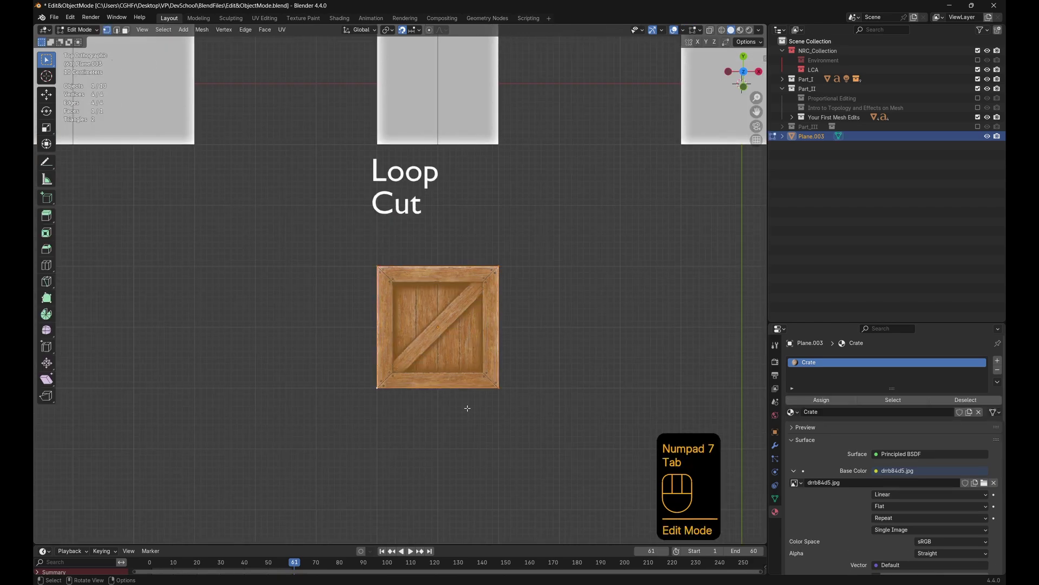
scroll(477, 401, "up", 3)
left_click(506, 383)
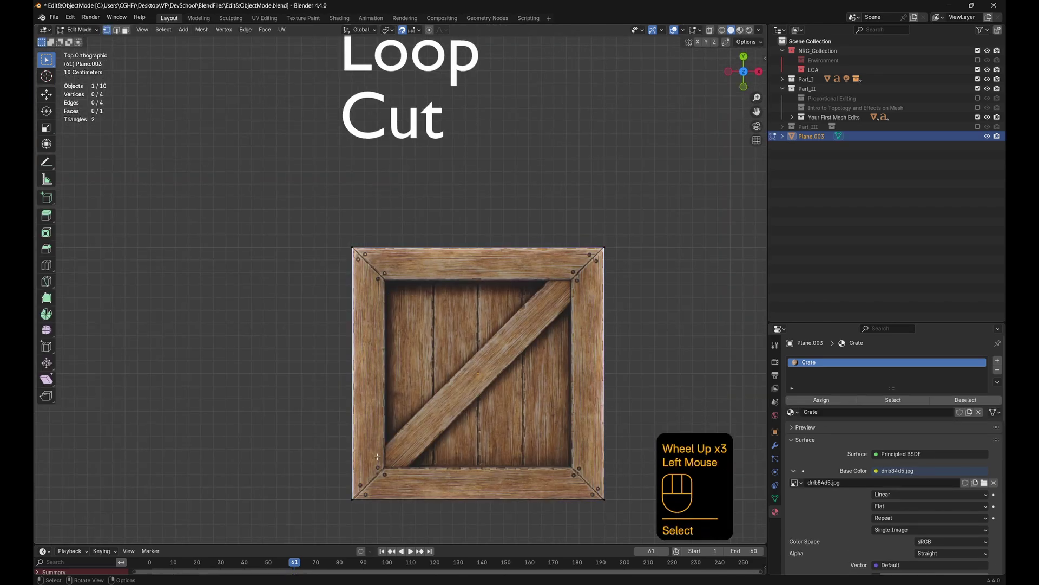
Add a single horizontal loop cut across the middle of the crate plane with the Loop Cut tool
scroll(346, 273, "down", 1)
scroll(379, 303, "down", 1)
scroll(379, 303, "up", 1)
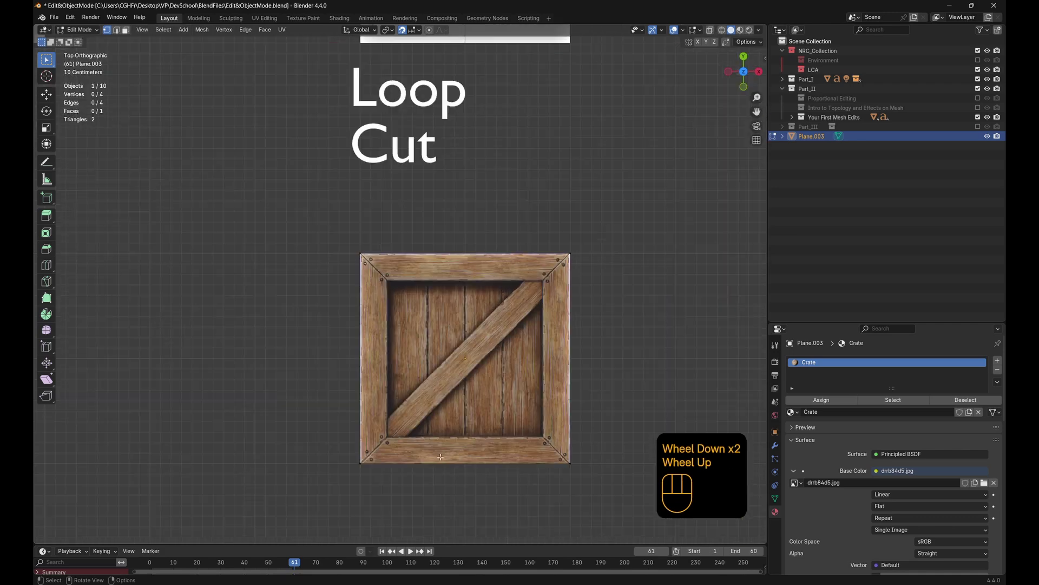
scroll(423, 336, "up", 1)
scroll(422, 335, "down", 1)
middle_click_drag(539, 386, 506, 384, "shift")
middle_click_drag(429, 275, 423, 210, "shift")
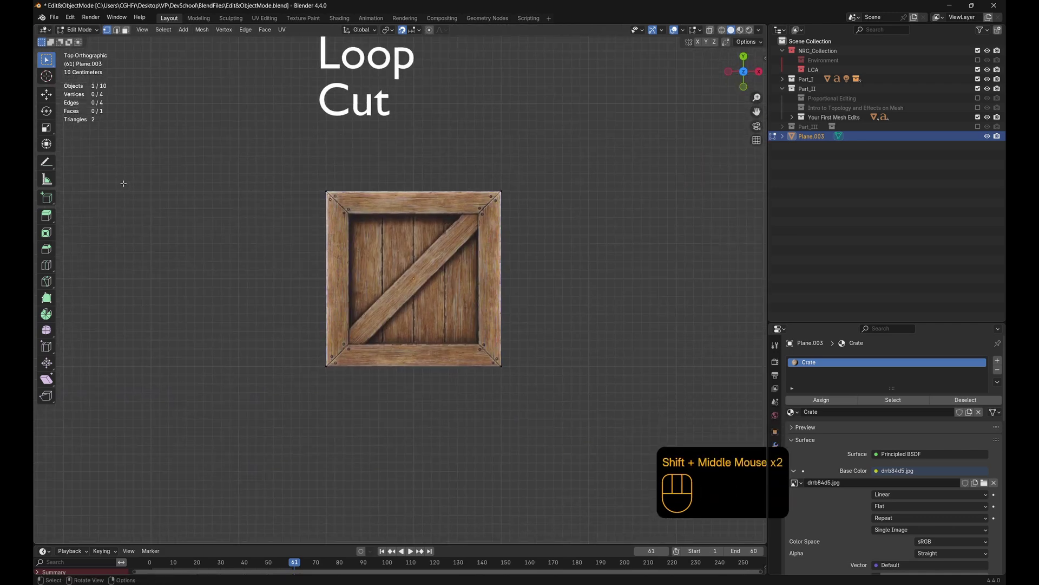
left_click(46, 265)
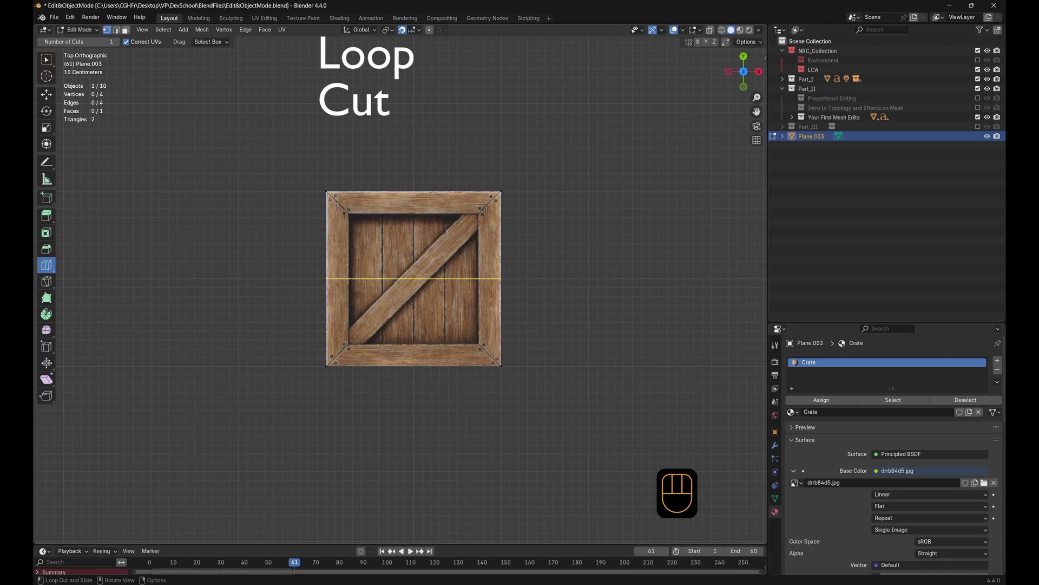
left_click(498, 279)
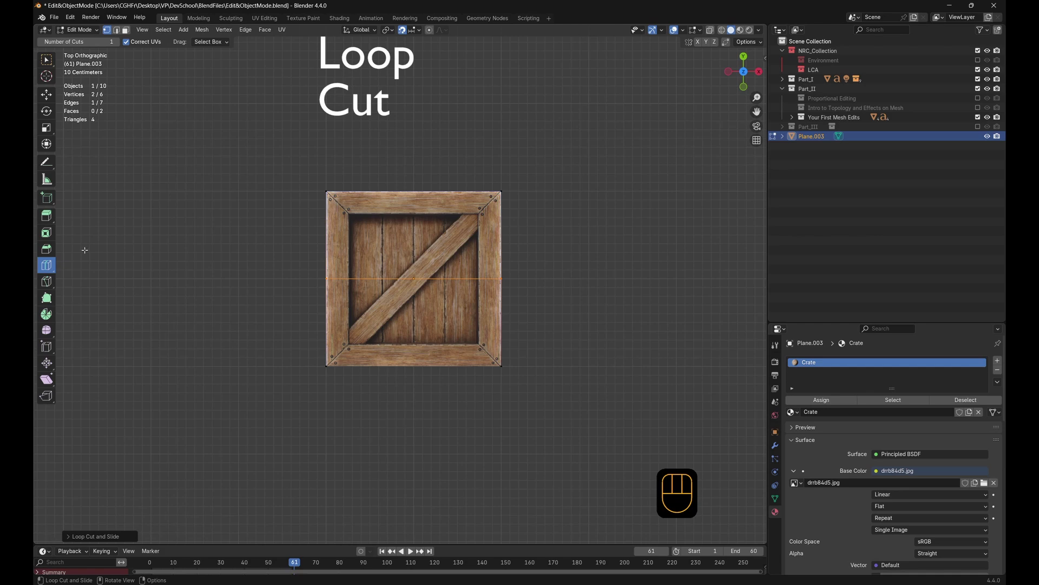
Activate the selection tool and undo the single horizontal loop cut on the crate plane
left_click(46, 59)
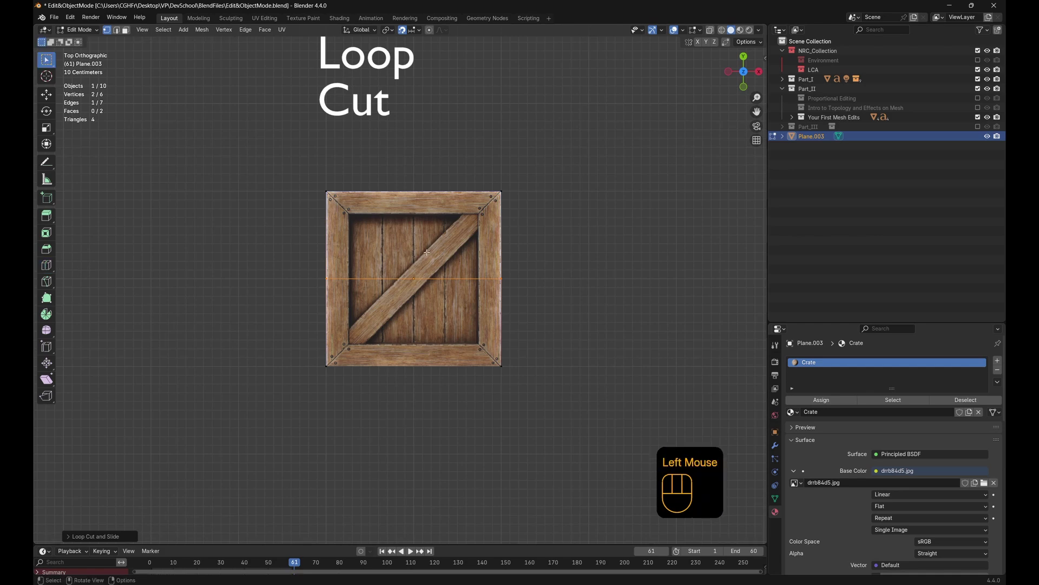
key("ctrl+z")
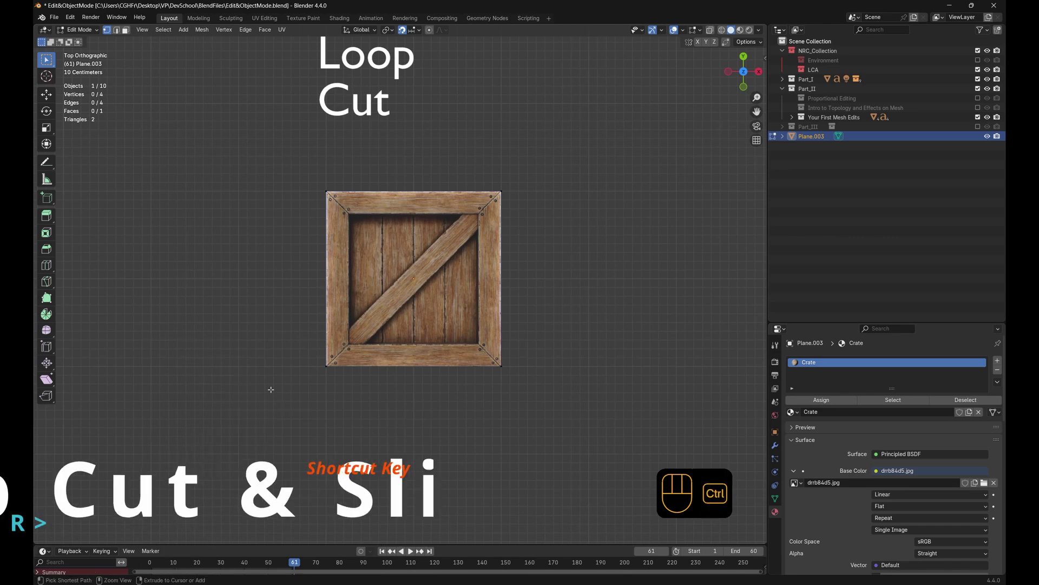
Try seven evenly spaced vertical loop cuts across the crate plane and undo them
key("ctrl+r")
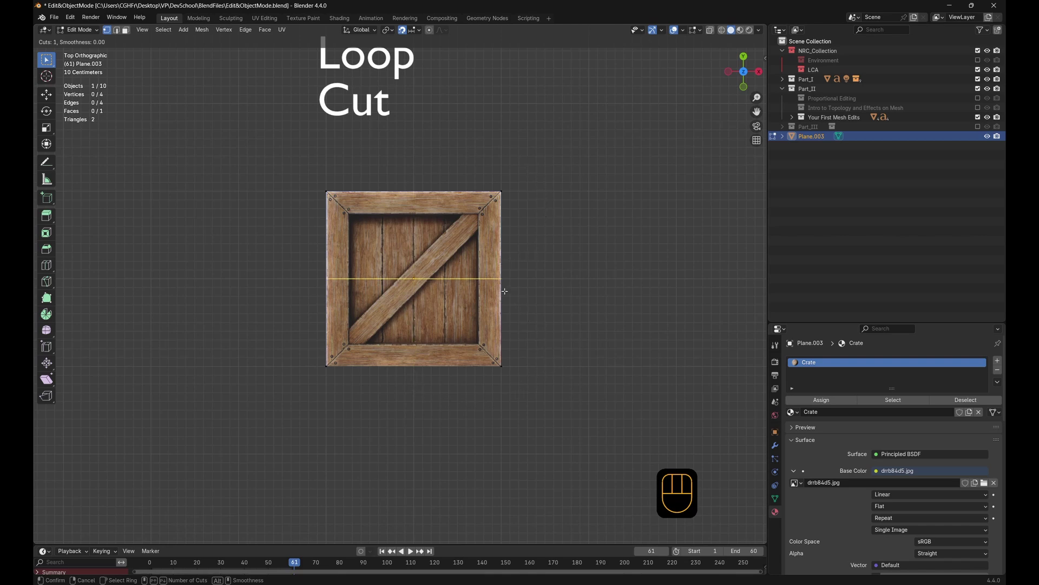
scroll(411, 196, "up", 3)
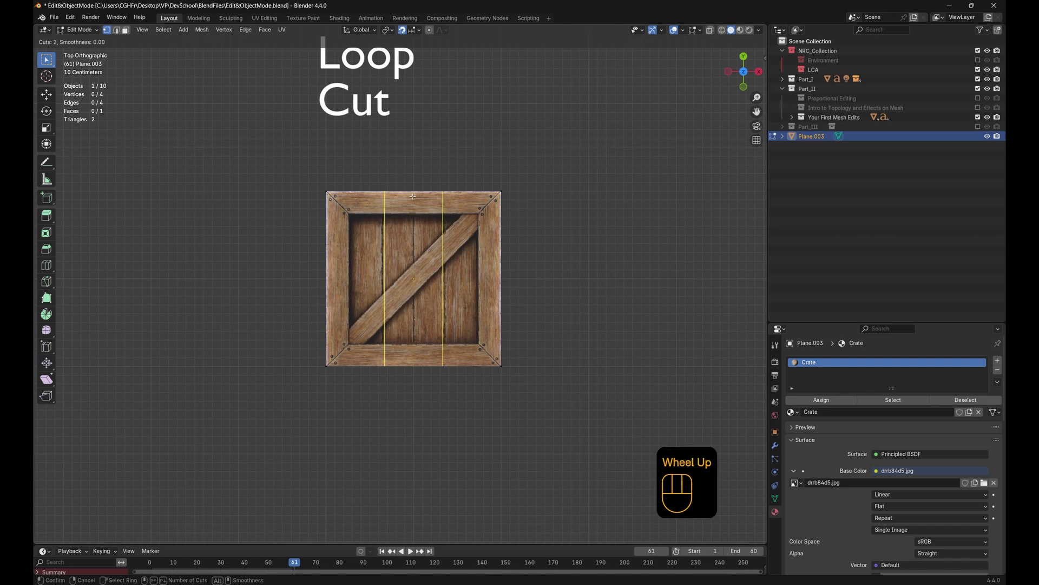
scroll(414, 198, "up", 3)
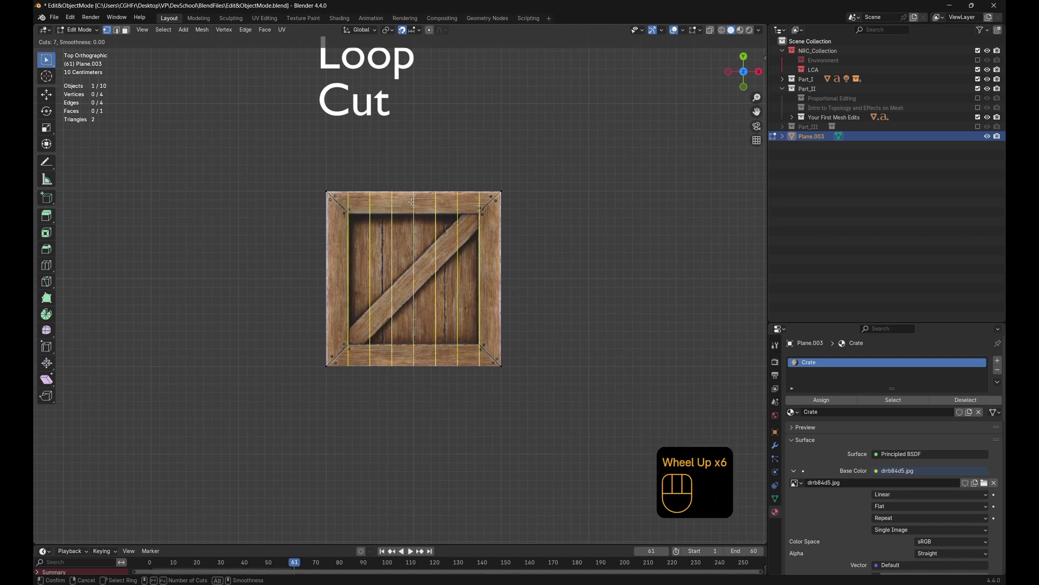
scroll(411, 201, "down", 3)
scroll(412, 202, "up", 3)
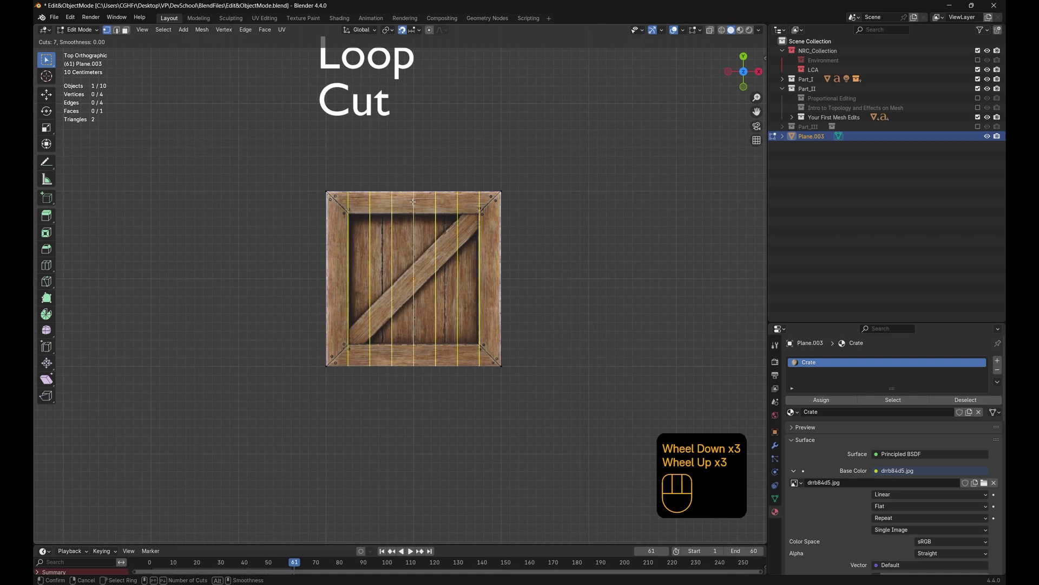
left_click(413, 201)
right_click(414, 202)
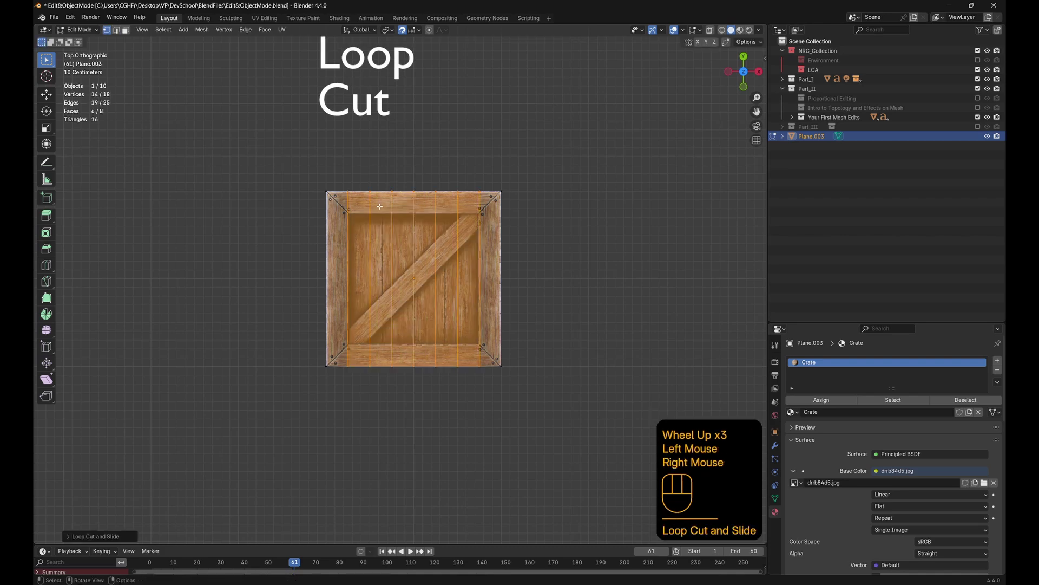
key("ctrl+z")
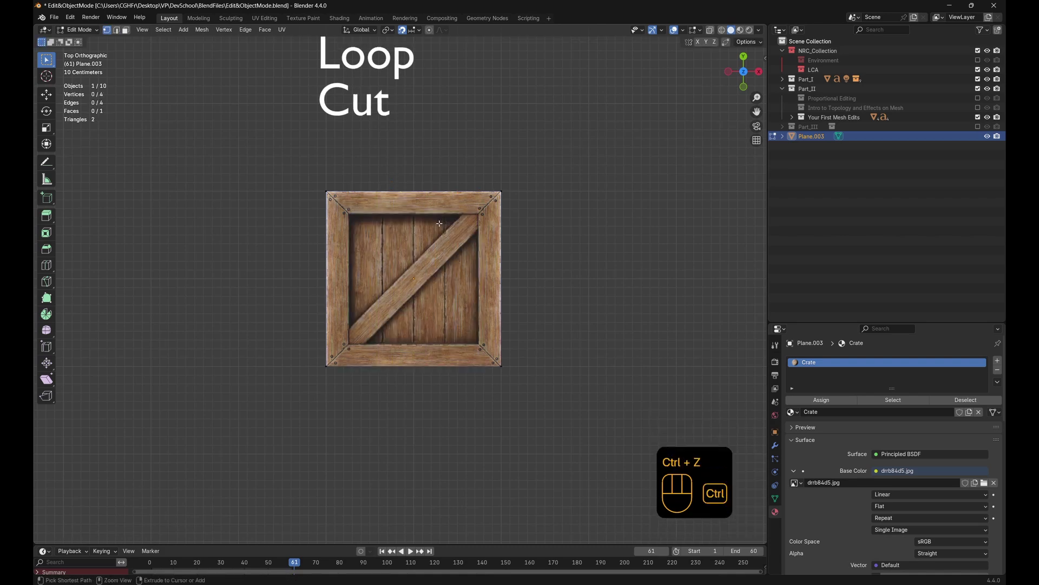
Add seven evenly spaced horizontal loop cuts to the crate plane, cancelling the edge slide to keep them centred
key("ctrl+r")
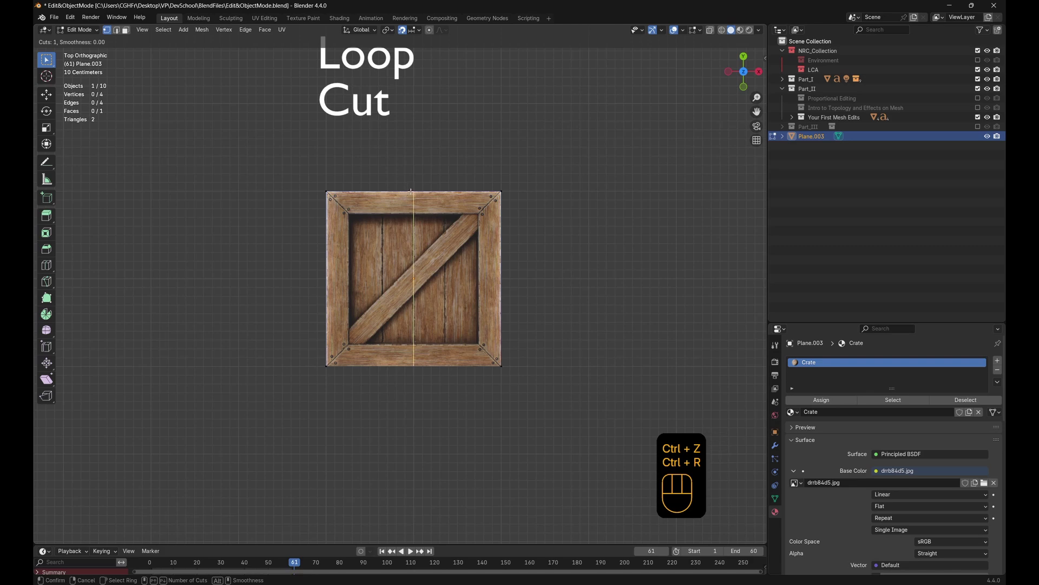
scroll(412, 192, "up", 6)
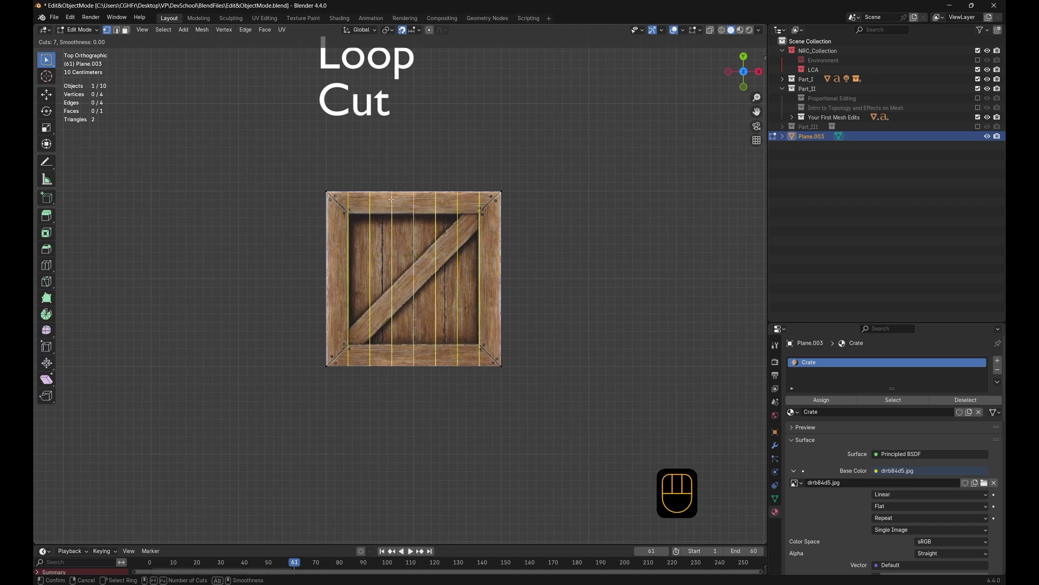
left_click(328, 246)
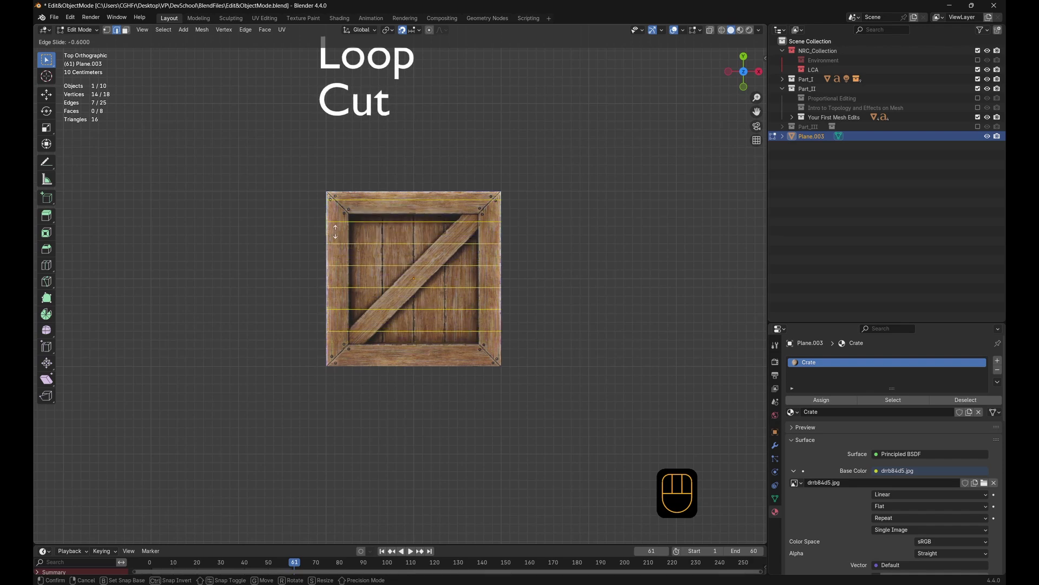
right_click(336, 232)
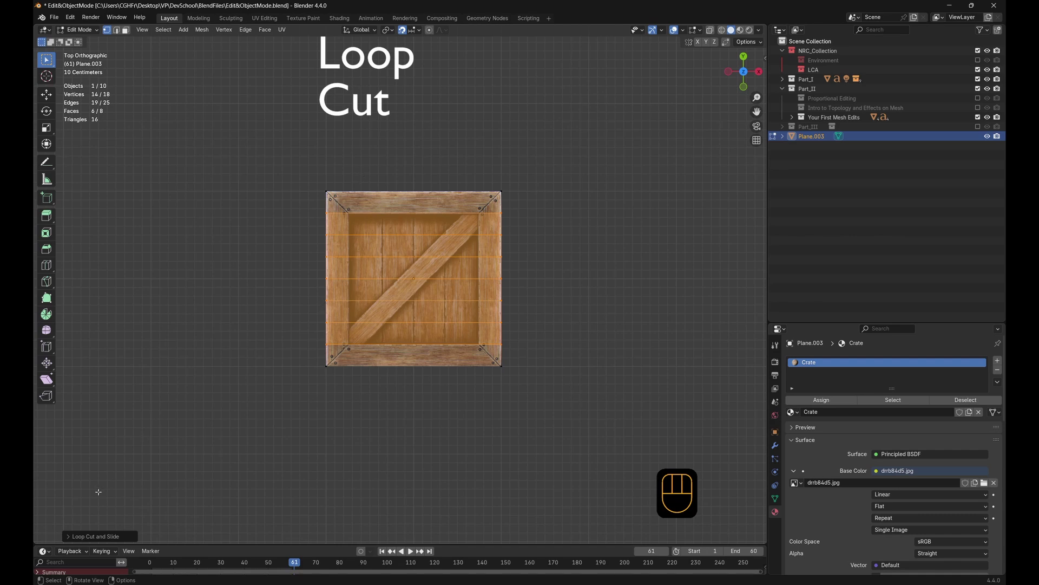
Reduce the number of loop cuts on the crate plane to 2 in the operation's settings
left_click(66, 538)
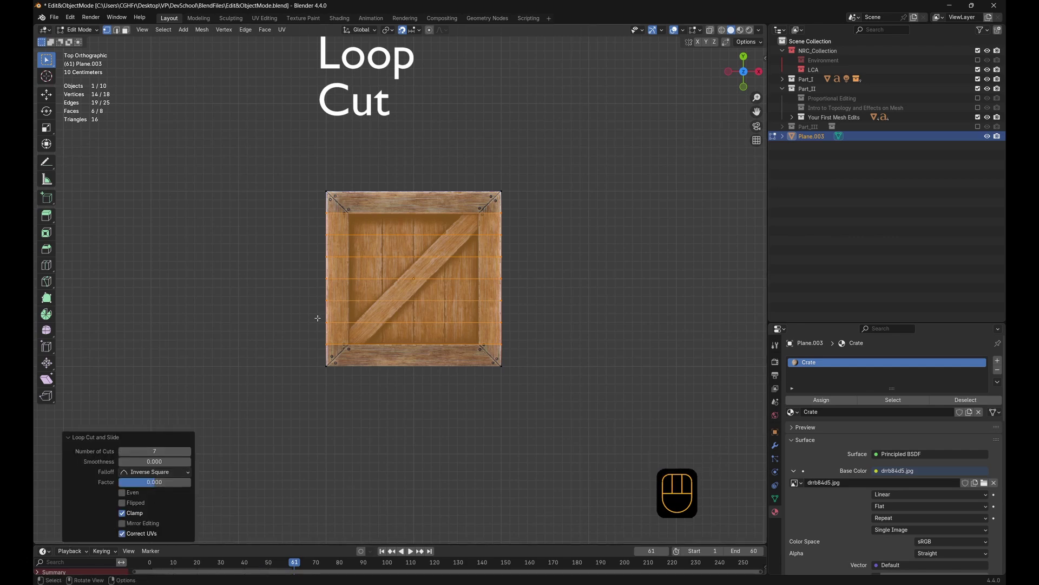
left_click(121, 451)
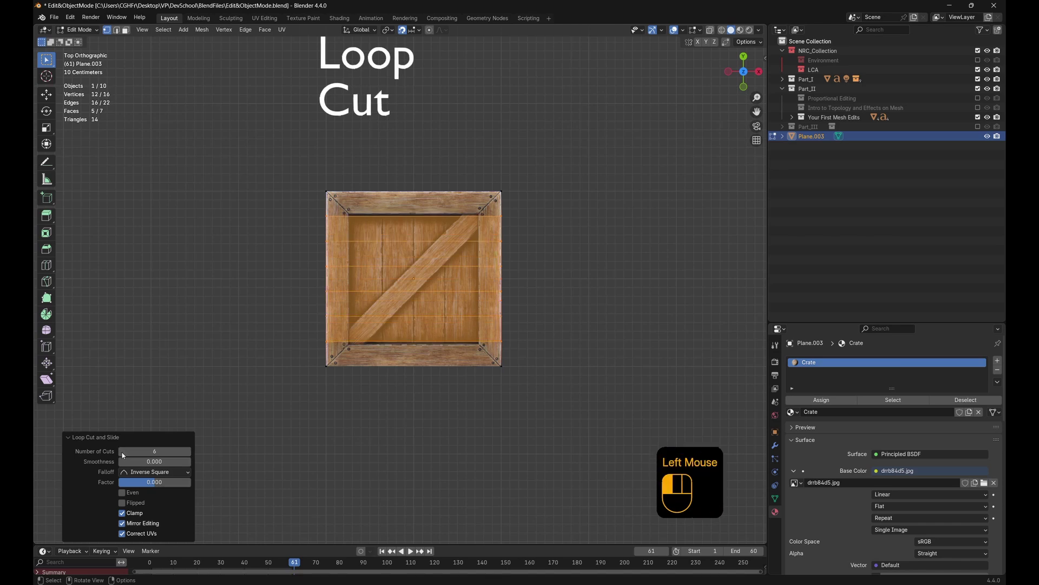
left_click(121, 451)
left_click(121, 451)
left_click(122, 451)
left_click(121, 451)
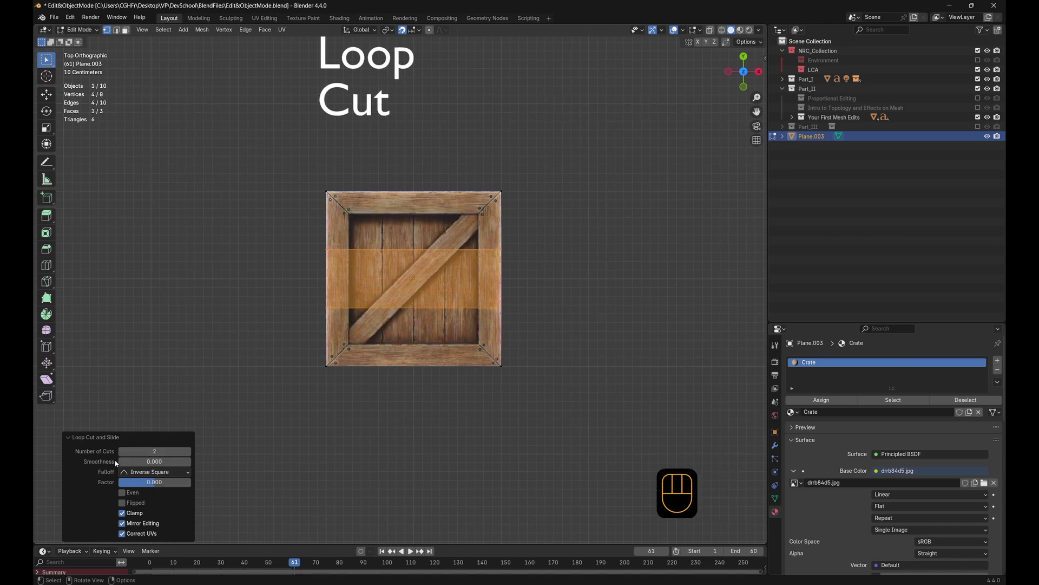
Try a smoothness of about 2.9 on the crate plane's loop cuts and restore it to 0
middle_click_drag(296, 454, 487, 355)
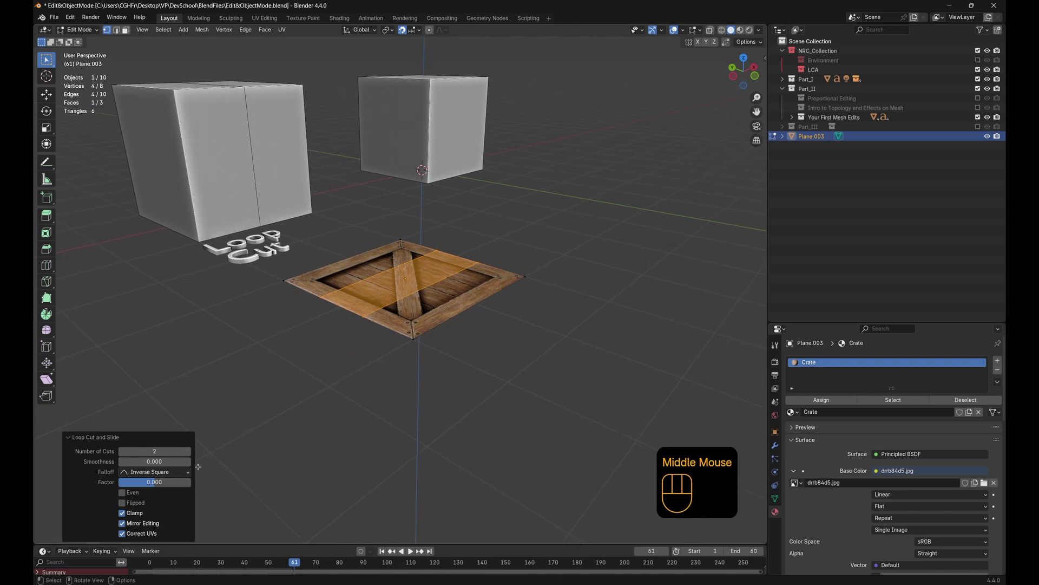
left_click_drag(150, 461, 174, 461)
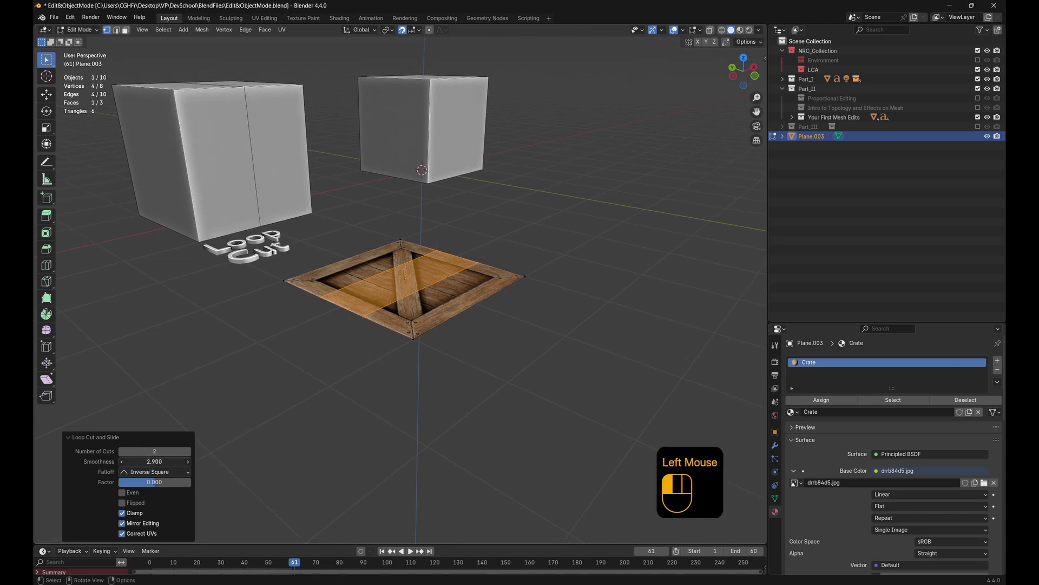
left_click(346, 374)
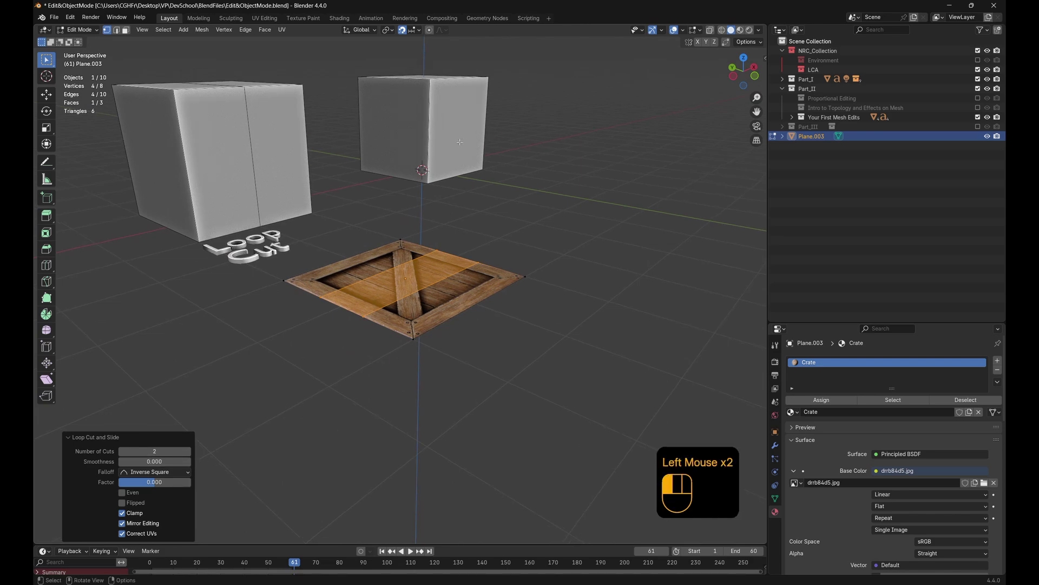
Leave the crate plane, select the uncut cube and enter Edit Mode on it
key("Tab")
left_click(478, 154)
middle_click_drag(478, 156, 505, 278)
key("Tab")
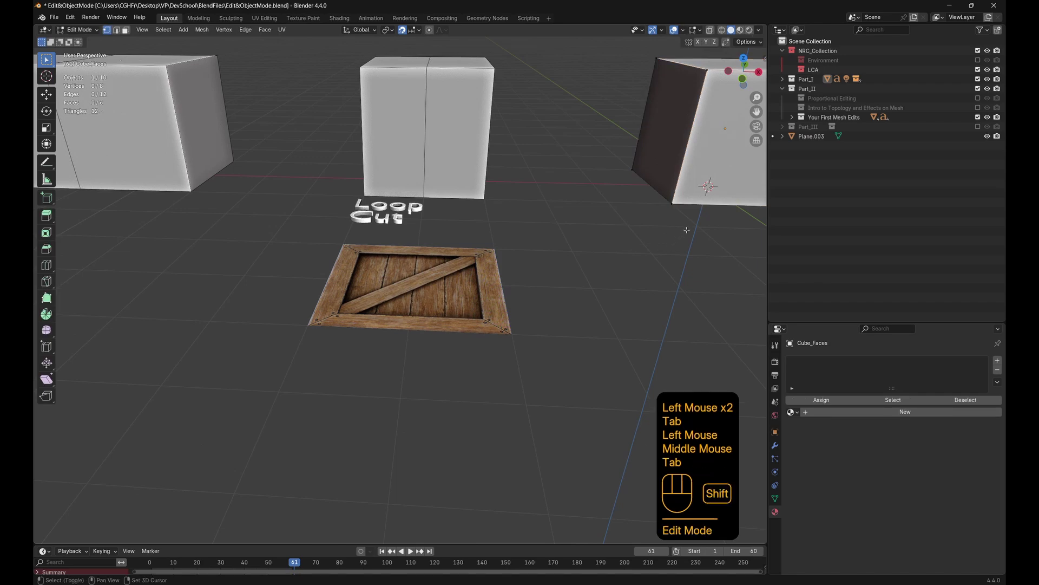
key("ctrl+z")
key("Tab")
key("Tab")
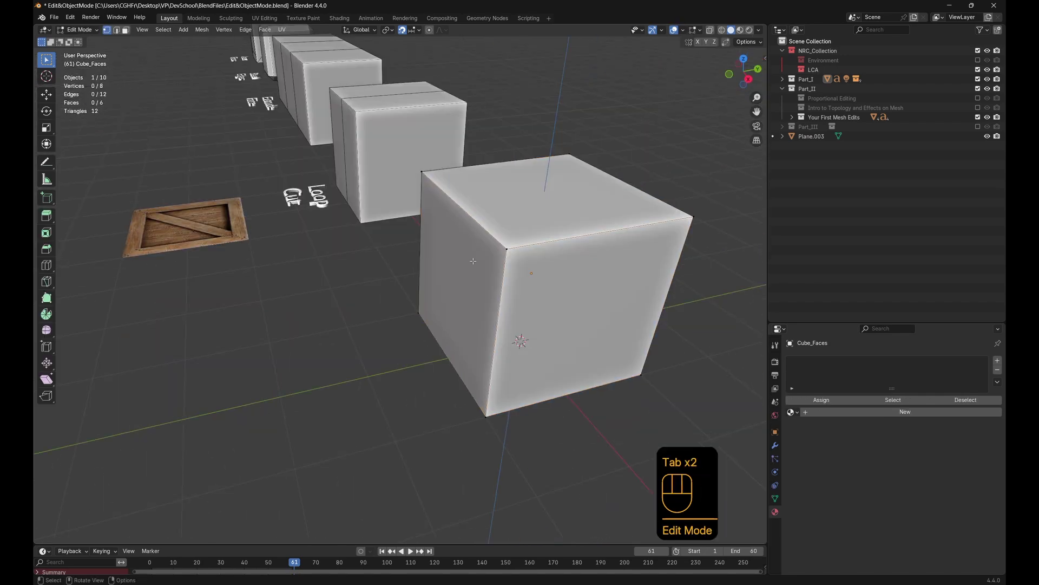
Try six evenly spaced loop cuts around the cube, test their smoothness, and undo the cuts
key("ctrl+r")
scroll(476, 209, "up", 3)
scroll(477, 209, "up", 2)
left_click(477, 209)
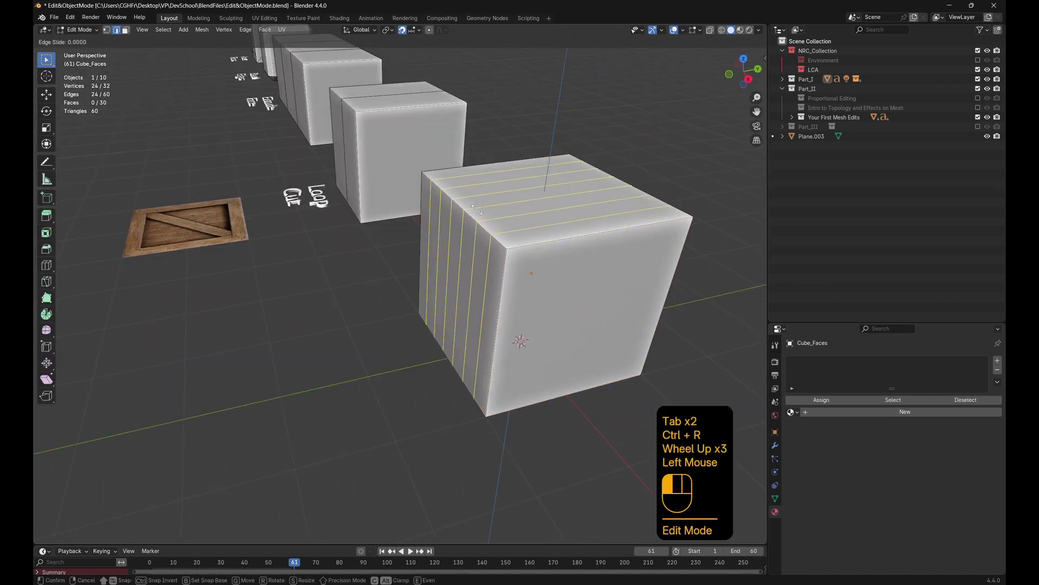
right_click(477, 209)
middle_click_drag(477, 209, 281, 356)
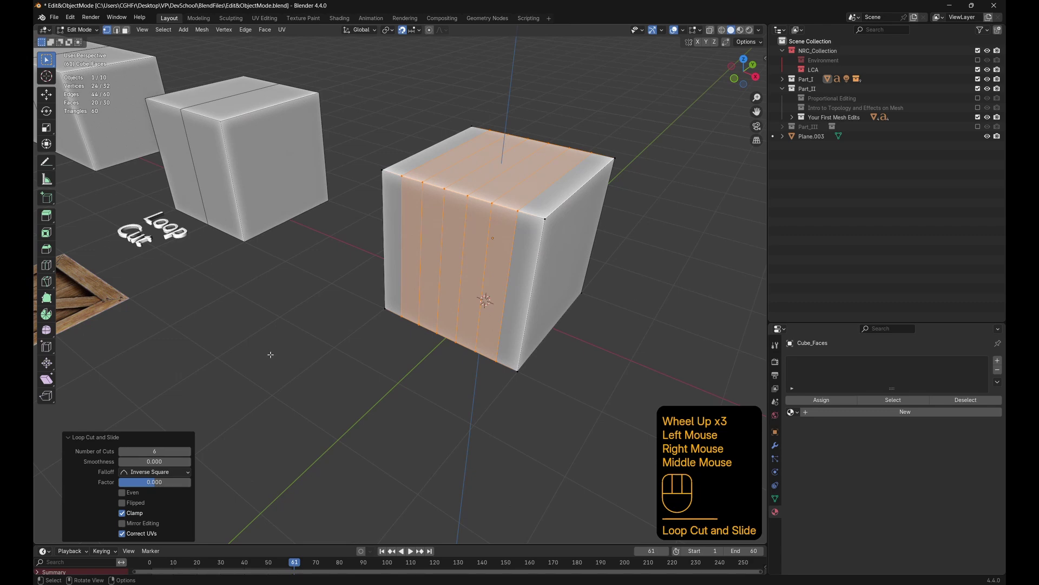
mouse_move(162, 461)
left_mouse_down()
mouse_move(146, 461)
mouse_move(190, 461)
mouse_move(148, 461)
mouse_move(179, 462)
left_mouse_up()
key("ctrl+z")
Exit the cube's Edit Mode and return to editing the crate plane with edge selection active
middle_click_drag(271, 364, 406, 348, "shift")
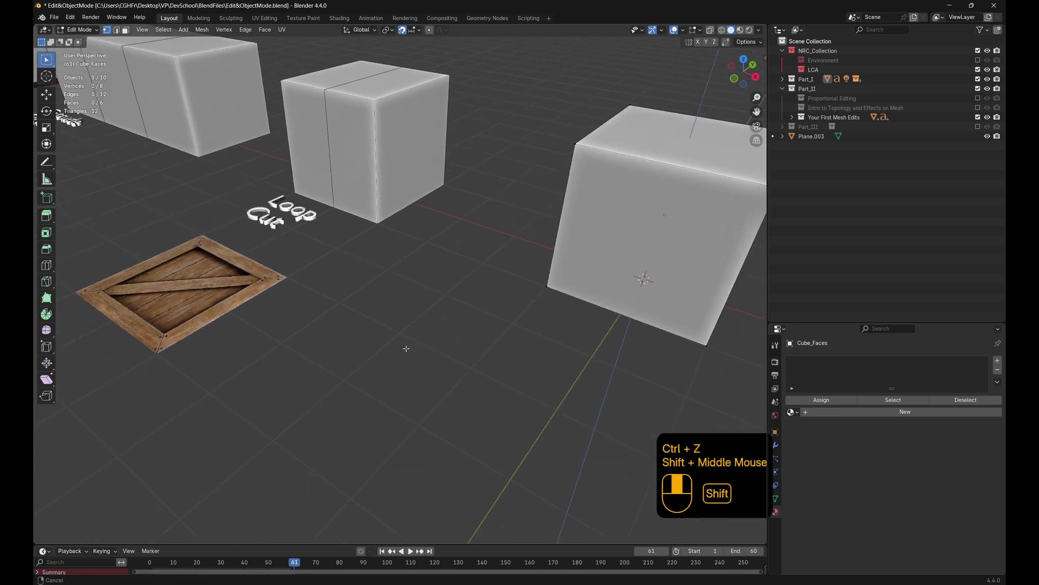
key("Tab")
left_click(241, 325)
key("Tab")
middle_click_drag(249, 341, 525, 328)
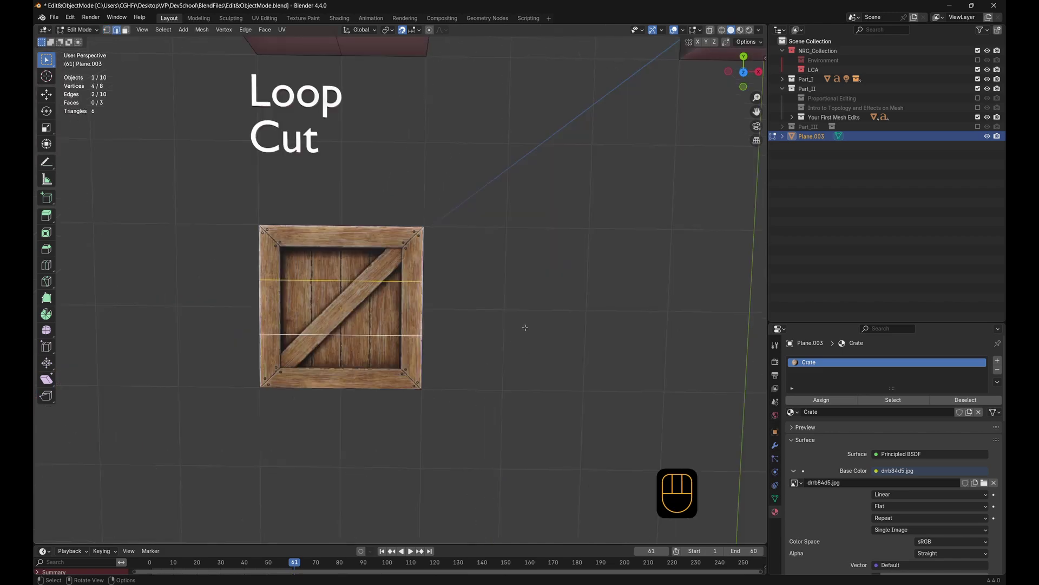
Select the two inner horizontal edges of the crate plane, try Dissolve Edges on them, and undo it
left_click(369, 283)
left_click(370, 283)
left_click(377, 336, "shift")
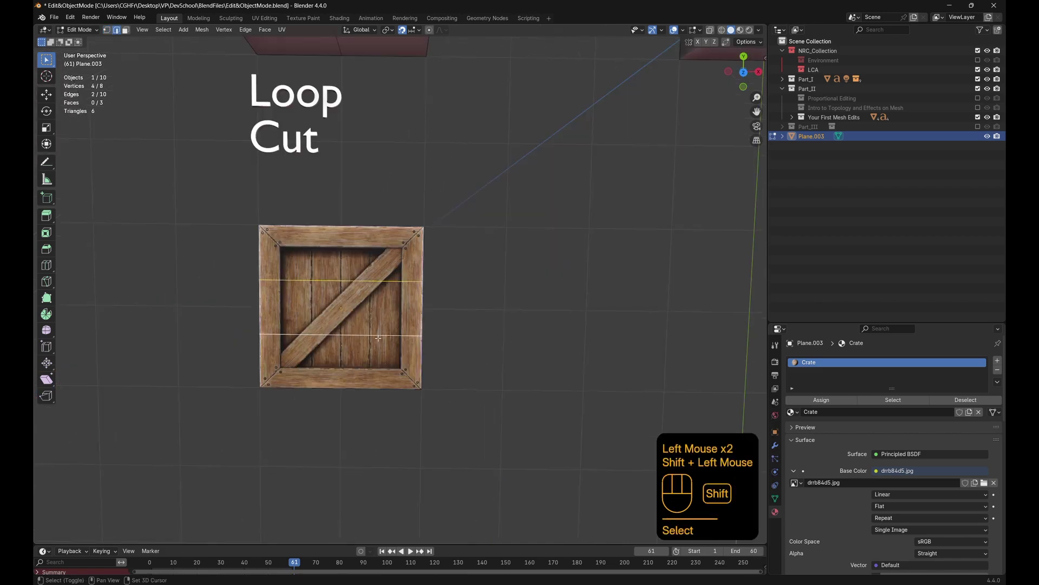
key("Delete")
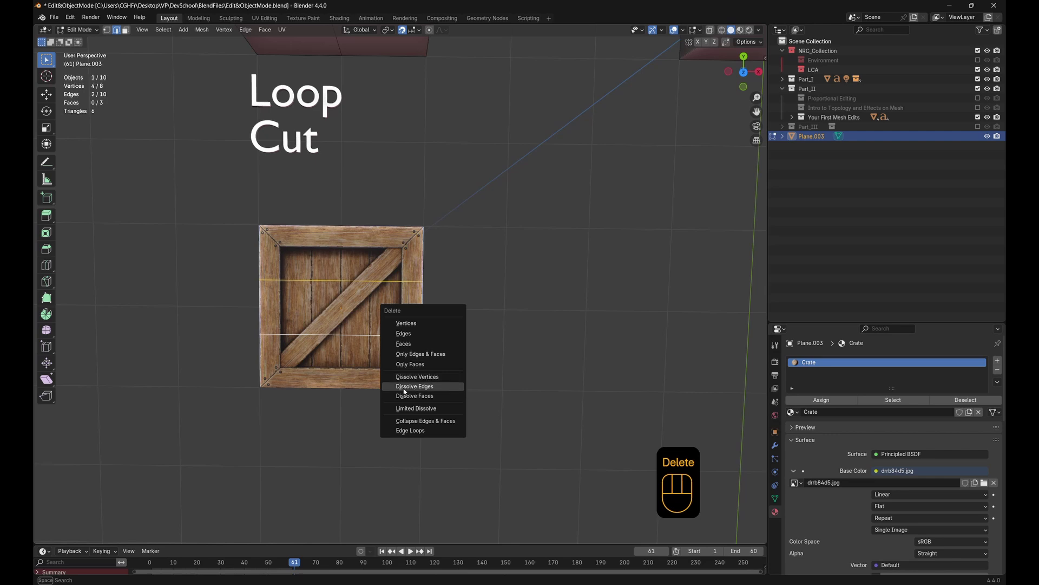
left_click(405, 386)
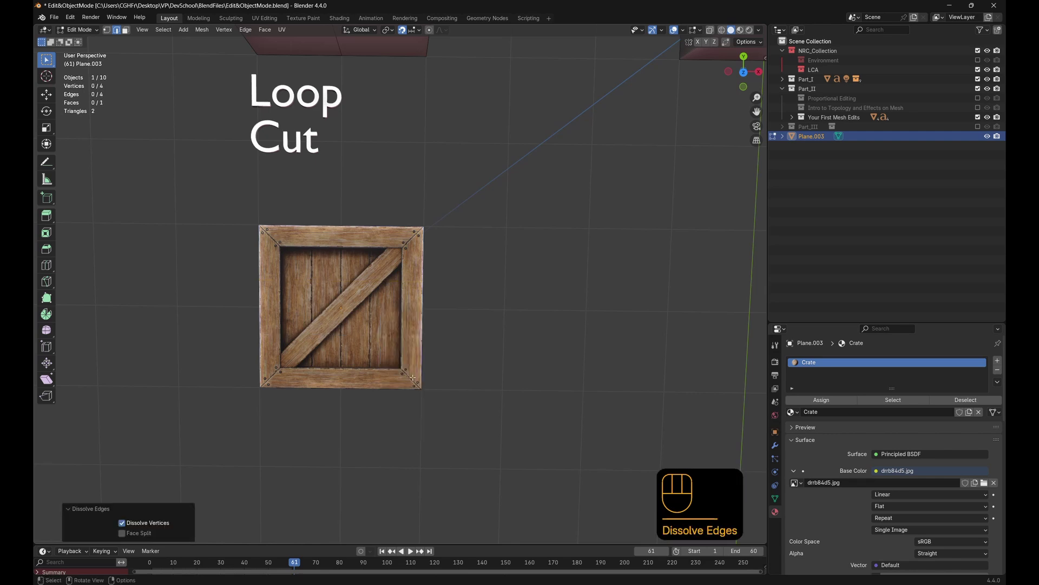
key("ctrl+z")
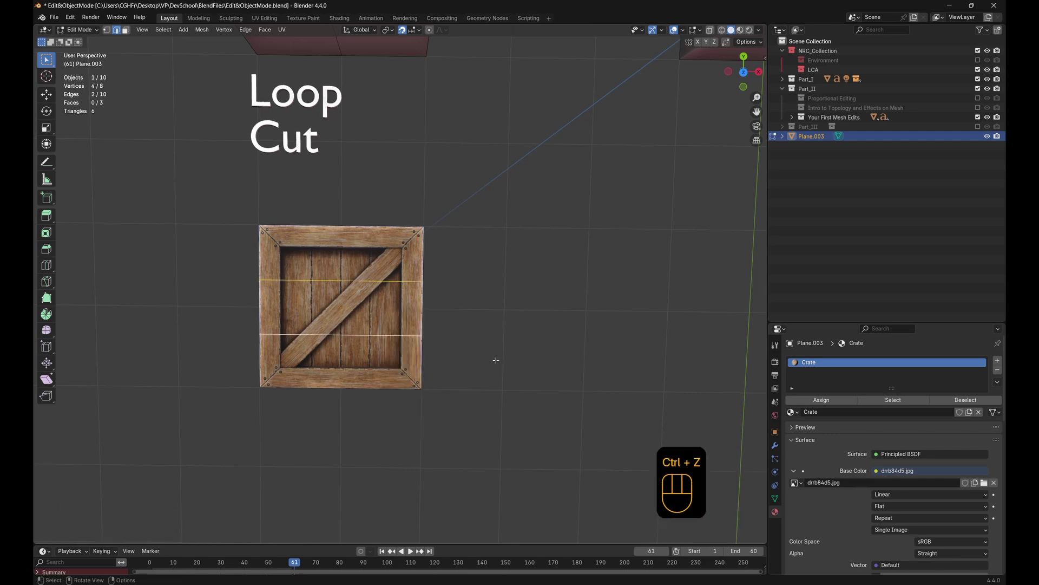
Dismiss the delete options and reselect only the two inner cut edges of the crate plane
key("x")
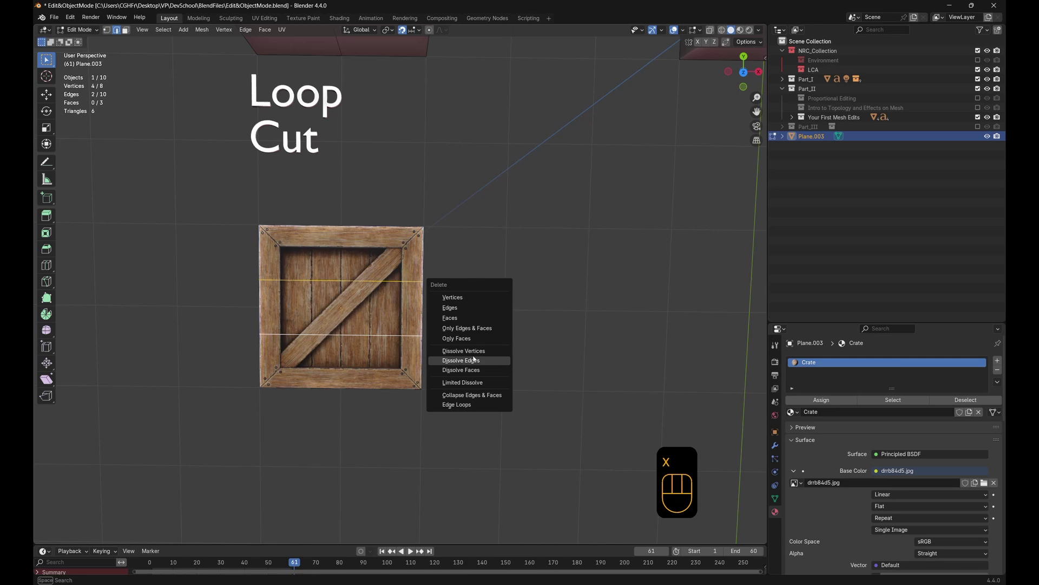
scroll(501, 371, "up", 2)
middle_click_drag(501, 371, 580, 307)
left_click(584, 310)
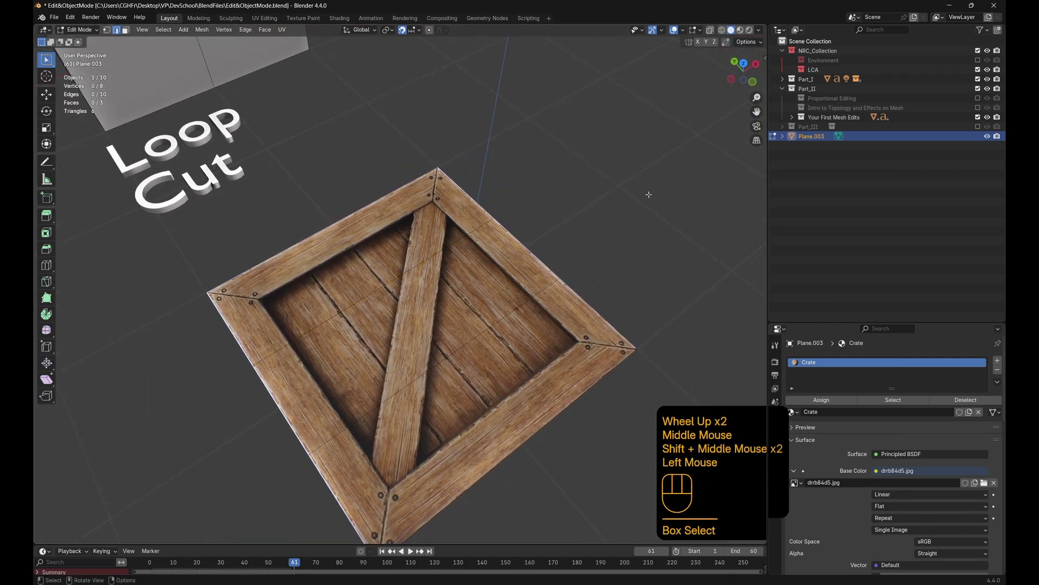
left_click(554, 269)
left_click(554, 270, "shift")
left_click(509, 314, "shift")
left_click(465, 236, "shift")
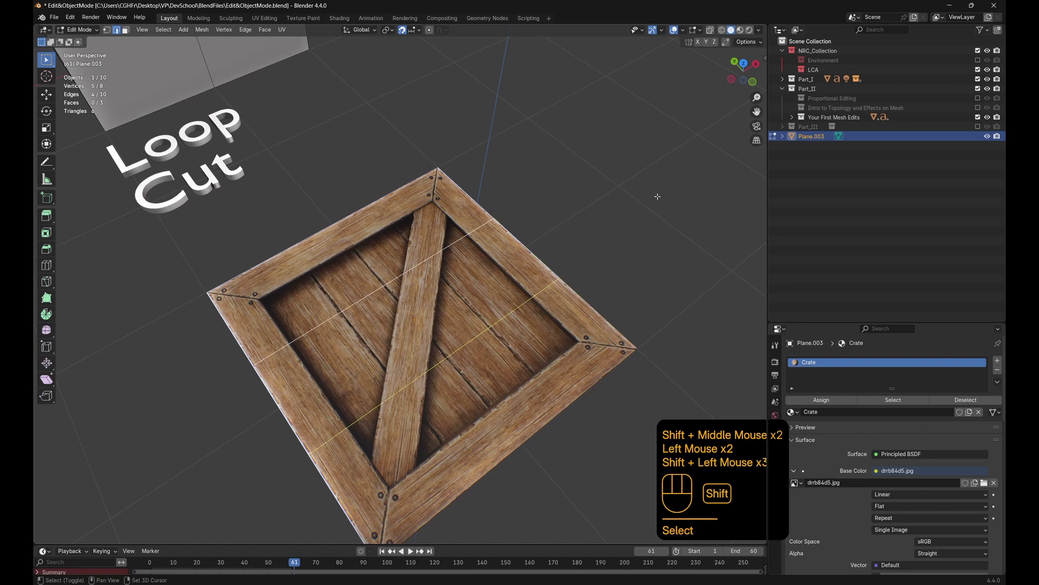
left_click(658, 197)
left_click(476, 336, "shift")
left_click(404, 275, "shift")
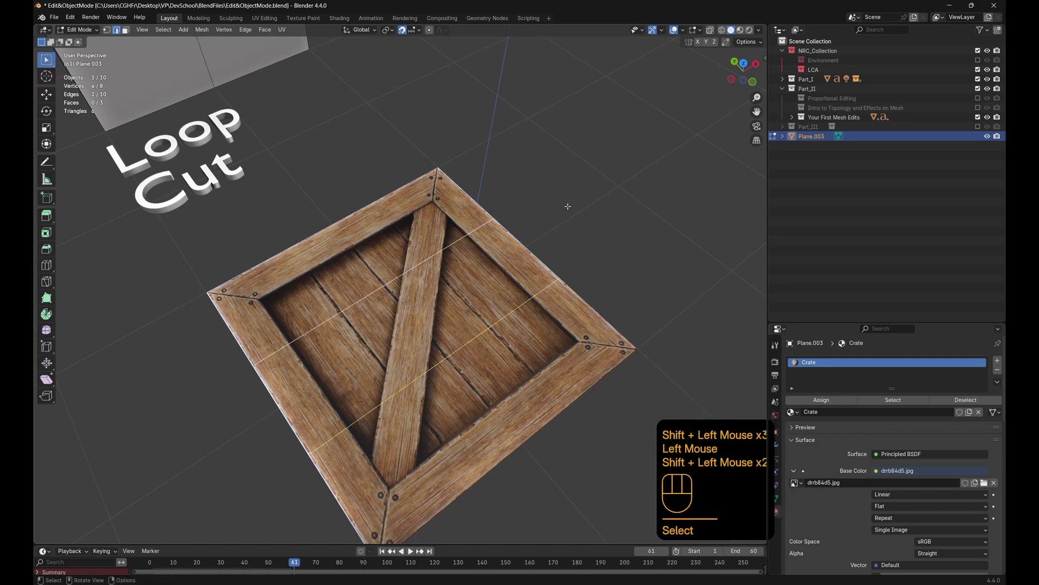
Try Dissolve Selection directly on the two selected cut edges and undo it
key("ctrl+x")
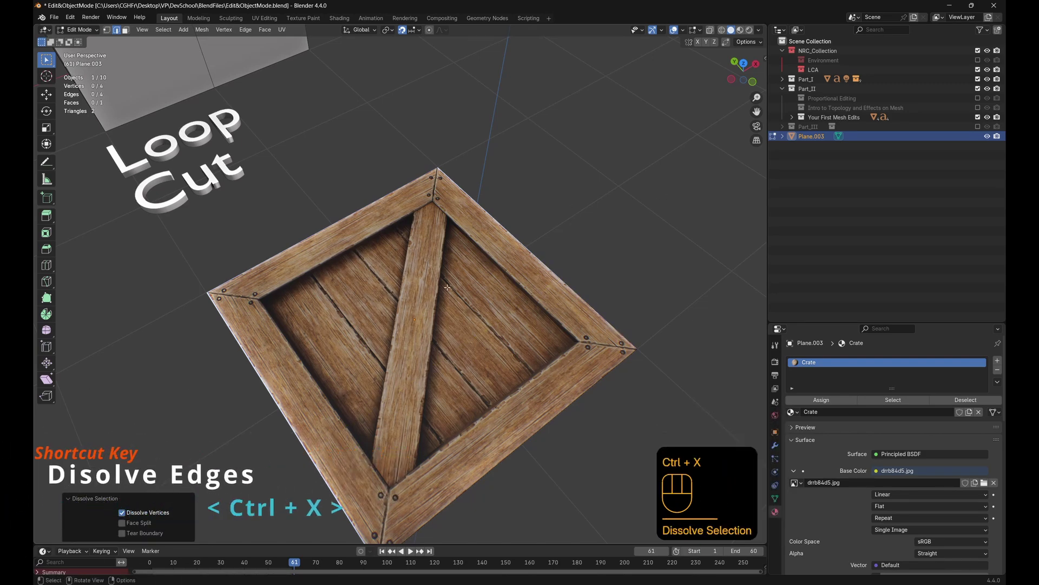
key("ctrl+z")
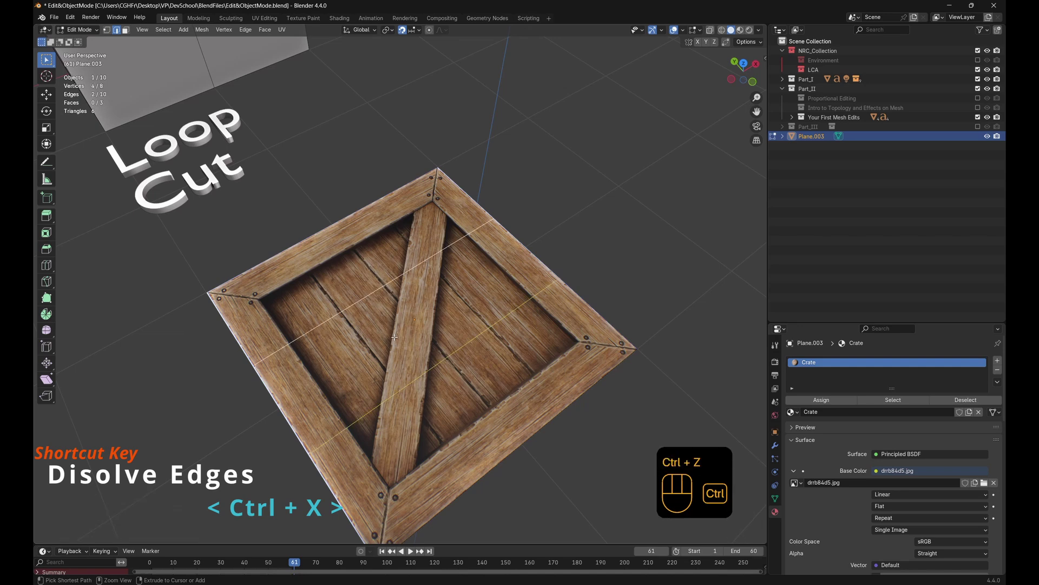
Try deleting the two selected cut edges of the crate plane with the Edges option and undo it
key("x")
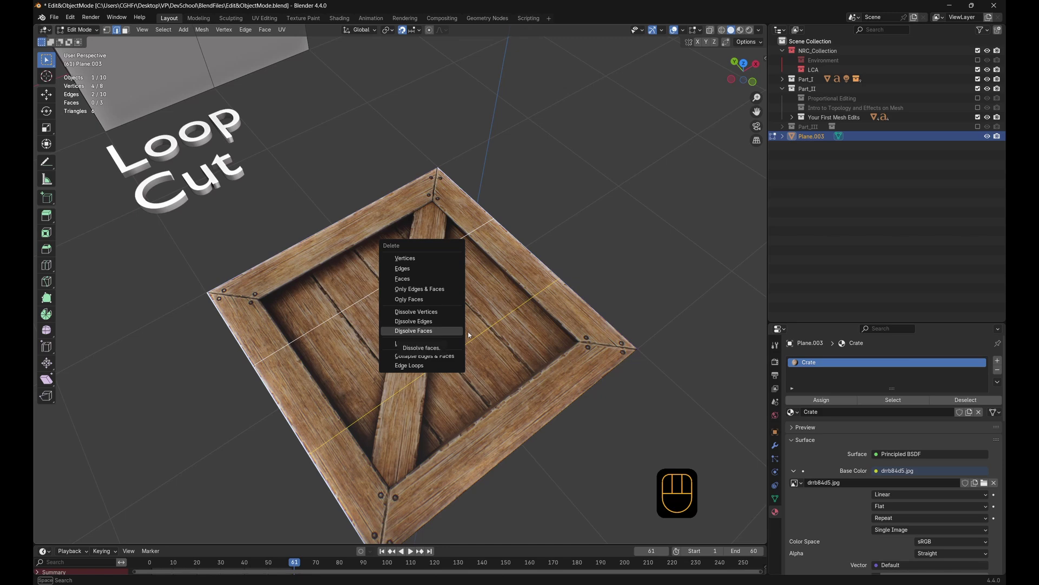
key("x")
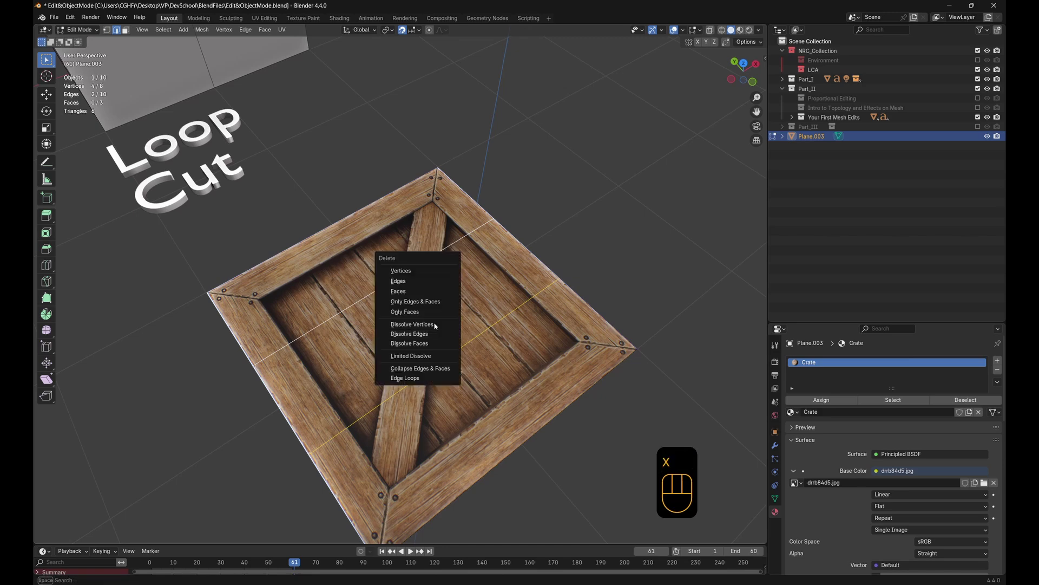
left_click(409, 282)
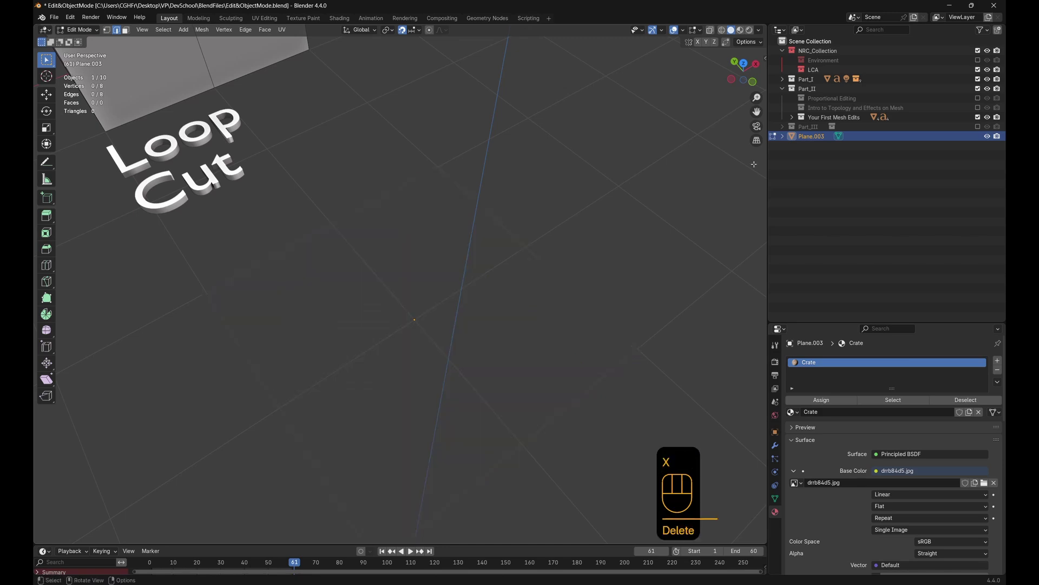
key("ctrl+z")
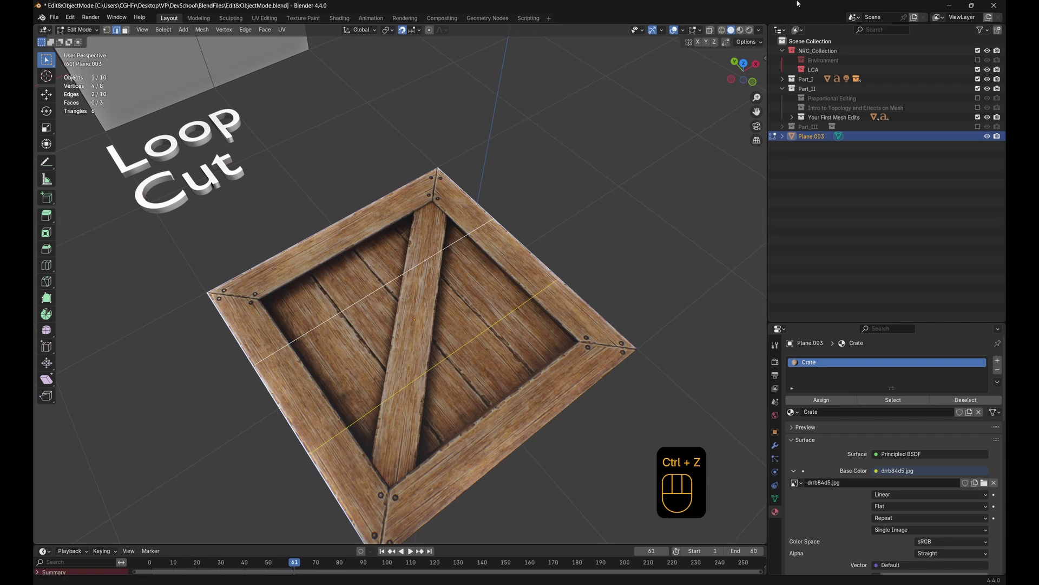
Set the viewport's solid shading colour to Material and switch the studio light to the fifth, darker preset
left_click(759, 30)
left_click(715, 171)
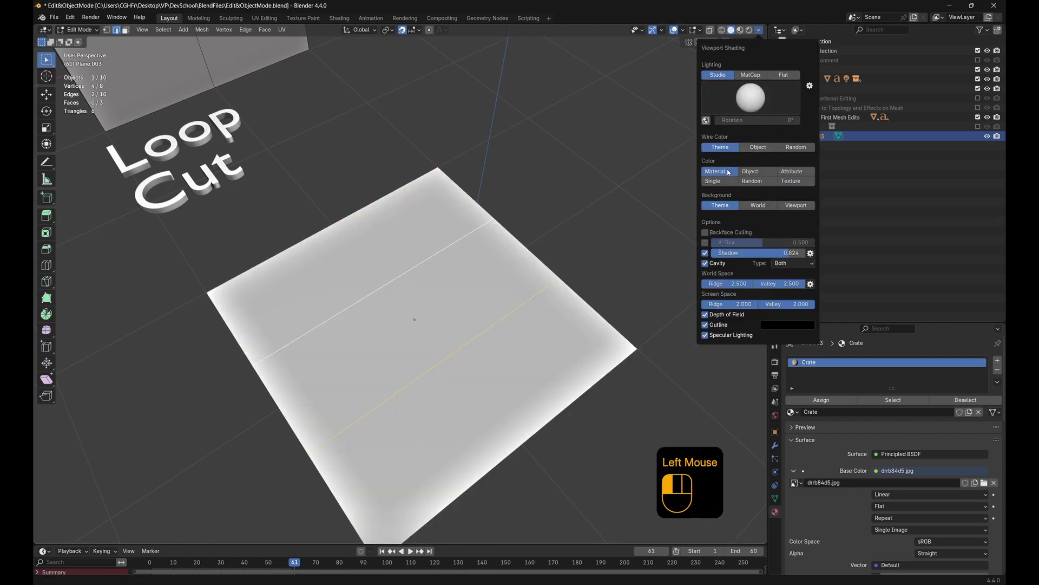
left_click(759, 30)
left_click(756, 99)
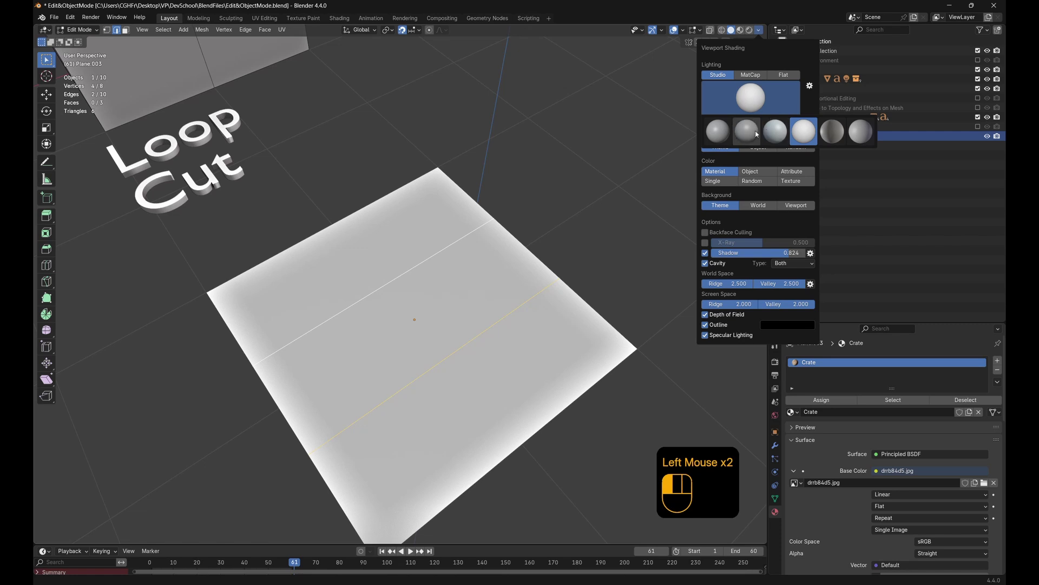
left_click(832, 131)
Select one cut edge of the plane together with the border segments adjoining it
left_click(533, 311)
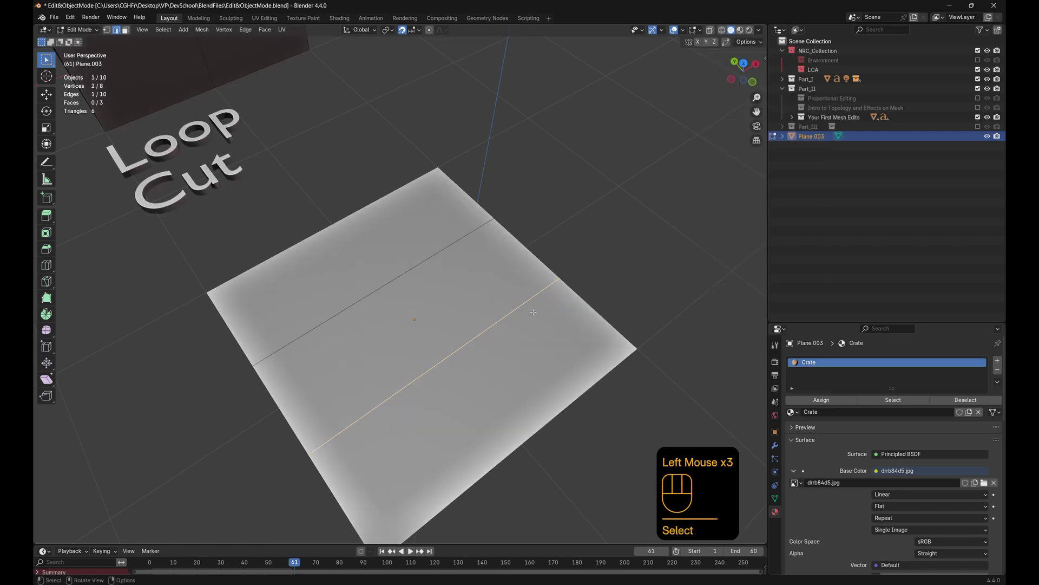
left_click(576, 289, "shift")
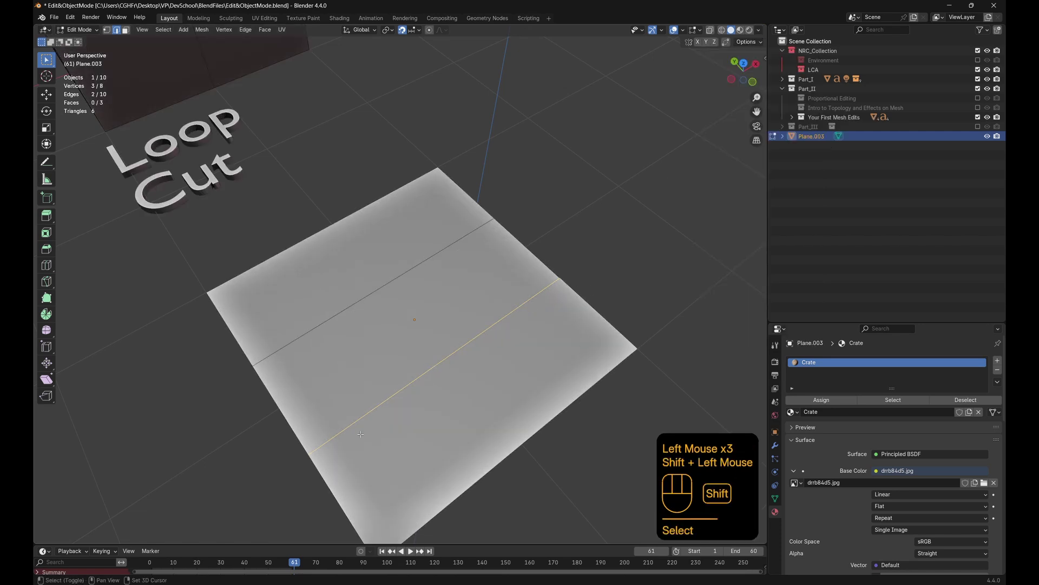
left_click(328, 473, "shift")
left_click(533, 240, "shift")
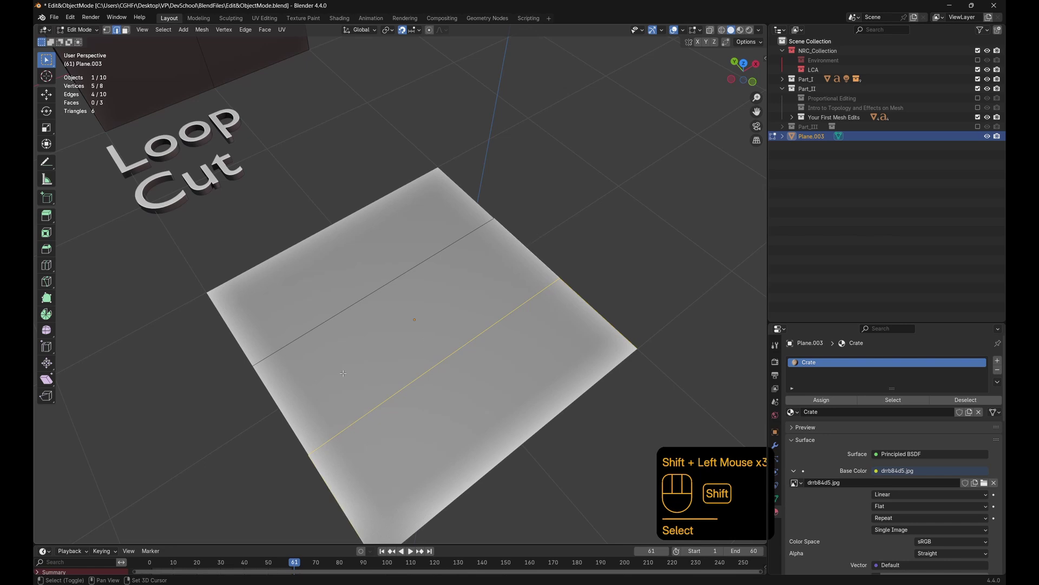
left_click(271, 406, "shift")
middle_click_drag(456, 350, 412, 271)
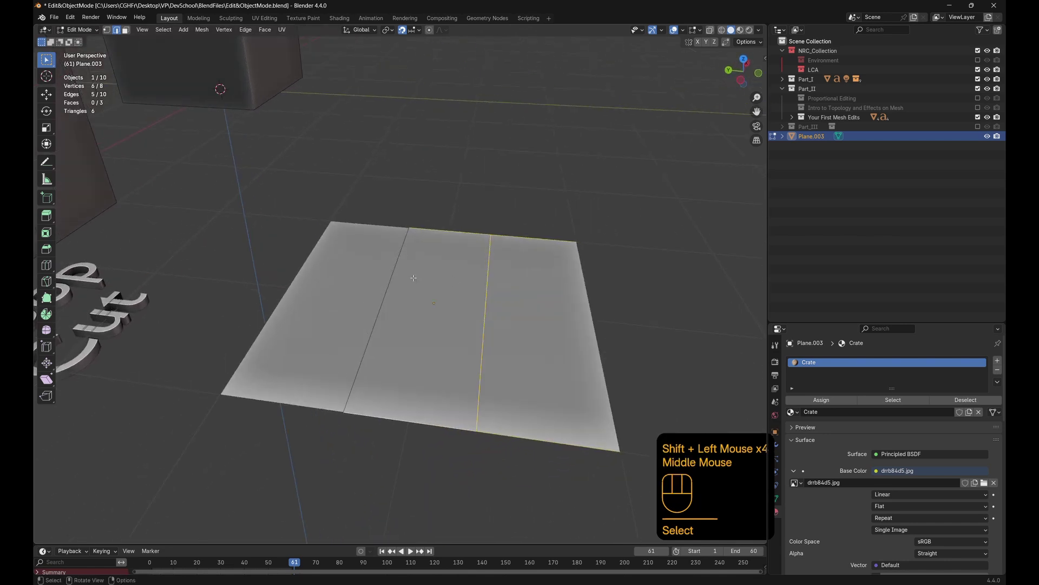
Restart the selection from the other cut edge and extend it over its border segments and the remaining cut edge
left_click(398, 259)
left_click(444, 239, "shift")
left_click(444, 239, "shift")
left_click(370, 224, "shift")
left_click(378, 314, "shift")
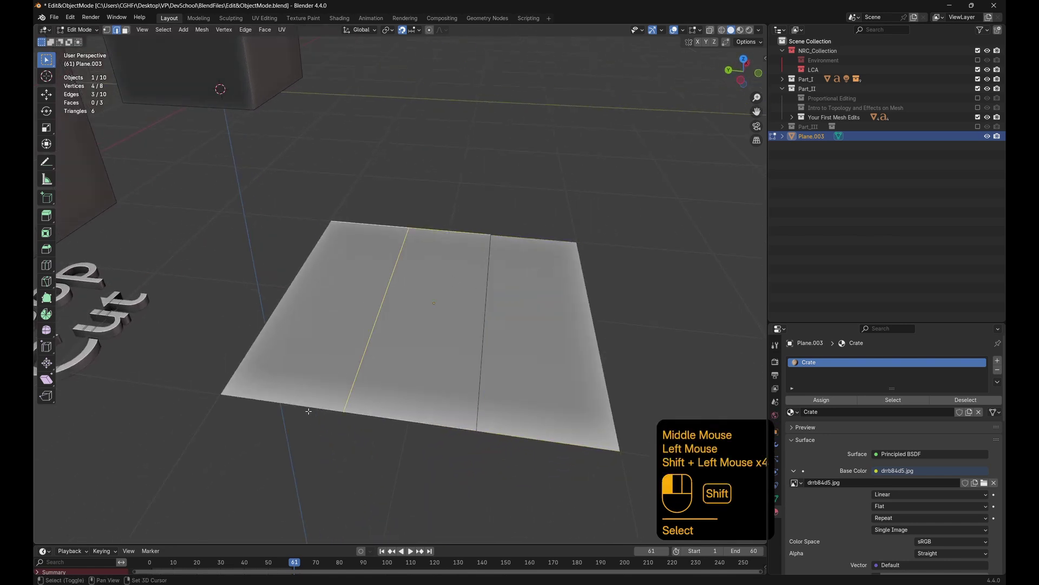
left_click(356, 415, "shift")
left_click(325, 406, "shift")
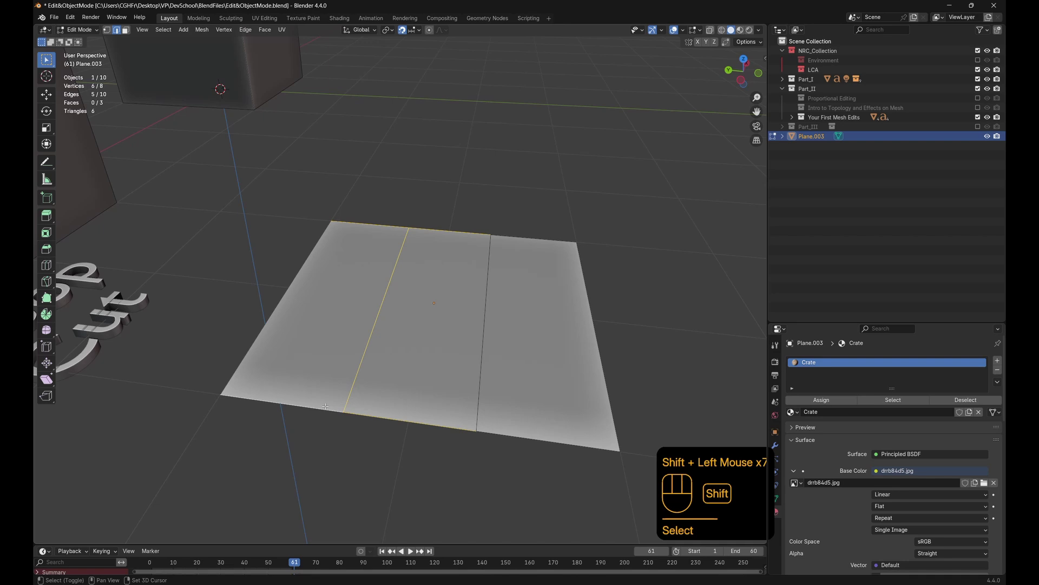
left_click(501, 369, "shift")
left_click(501, 427, "shift")
left_click(533, 238, "shift")
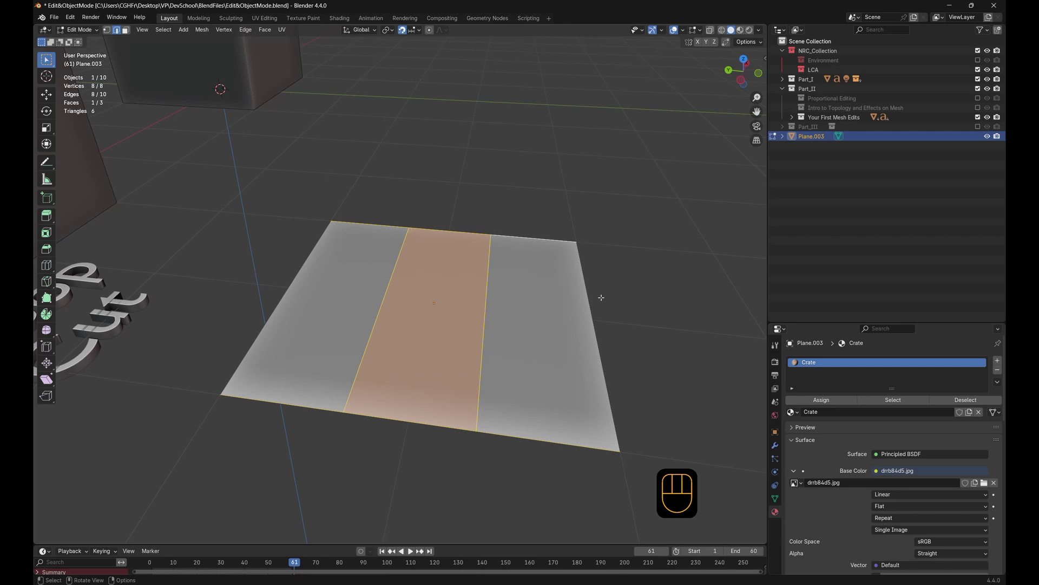
Clear the selection, select only the two inner cut edges, and remove them with Dissolve Selection
left_click(642, 330)
middle_click_drag(643, 348, 454, 342)
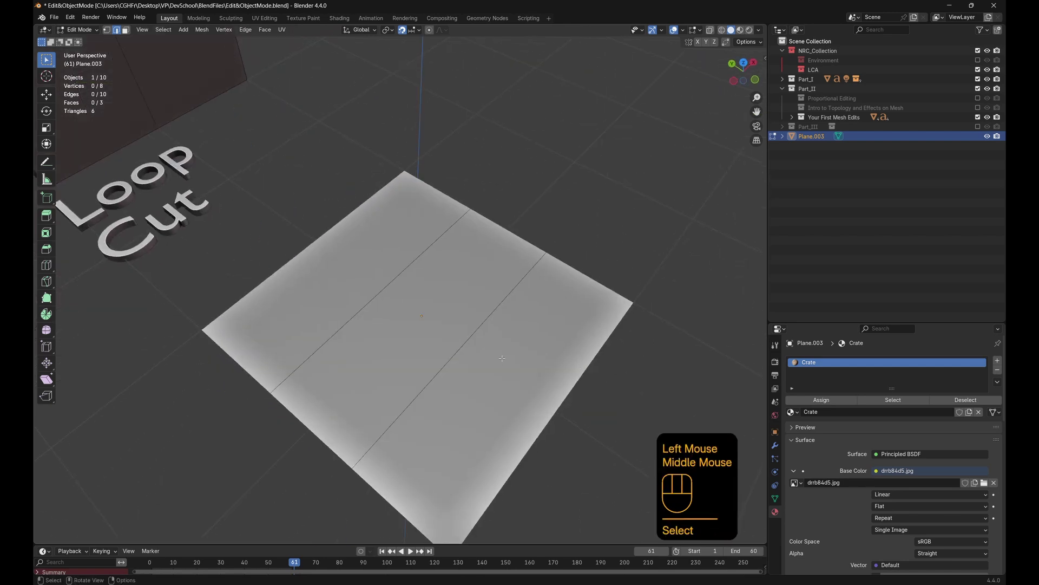
left_click(454, 342)
left_click(381, 292, "shift")
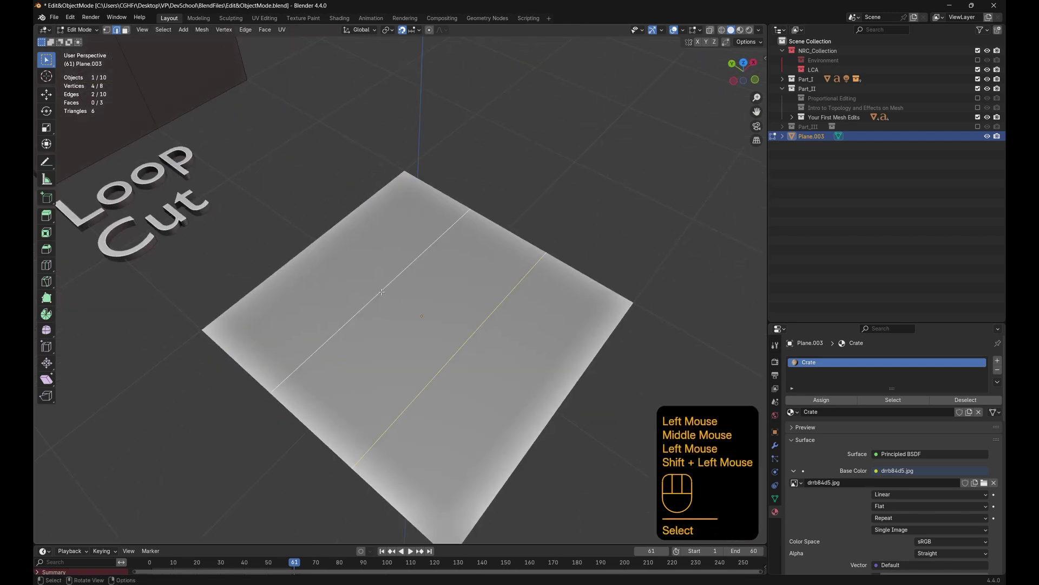
key("x")
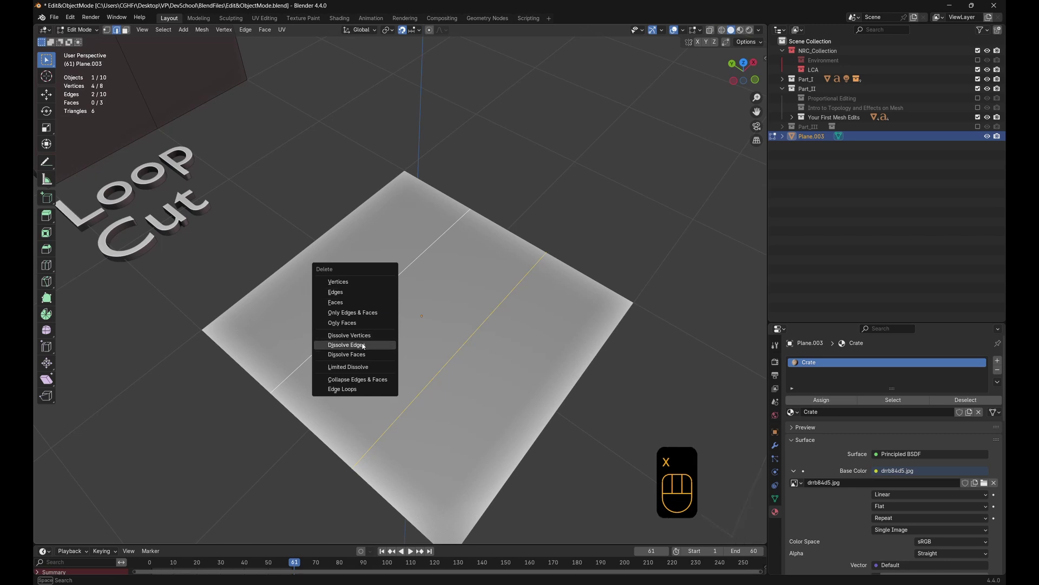
key("ctrl+x")
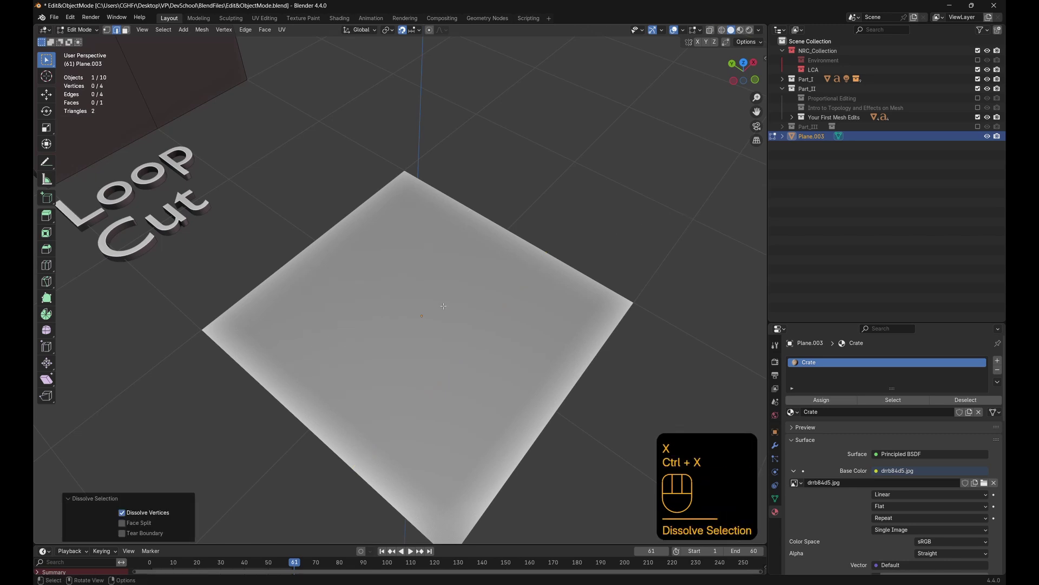
In top view, add one centred horizontal loop cut to the plane and set the viewport shading colour to Texture
scroll(496, 313, "down", 3)
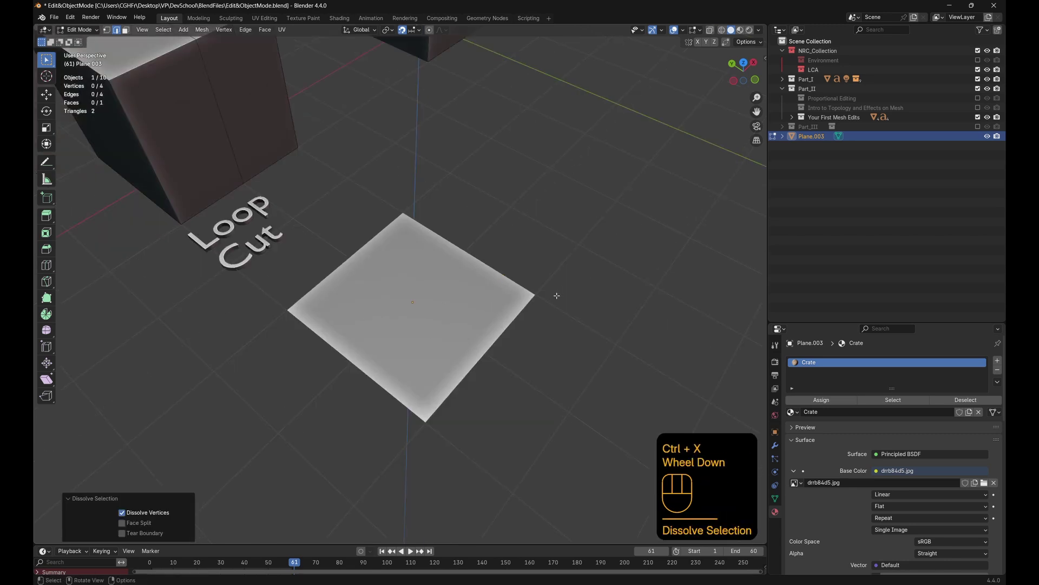
middle_click(524, 313)
key("KP_7")
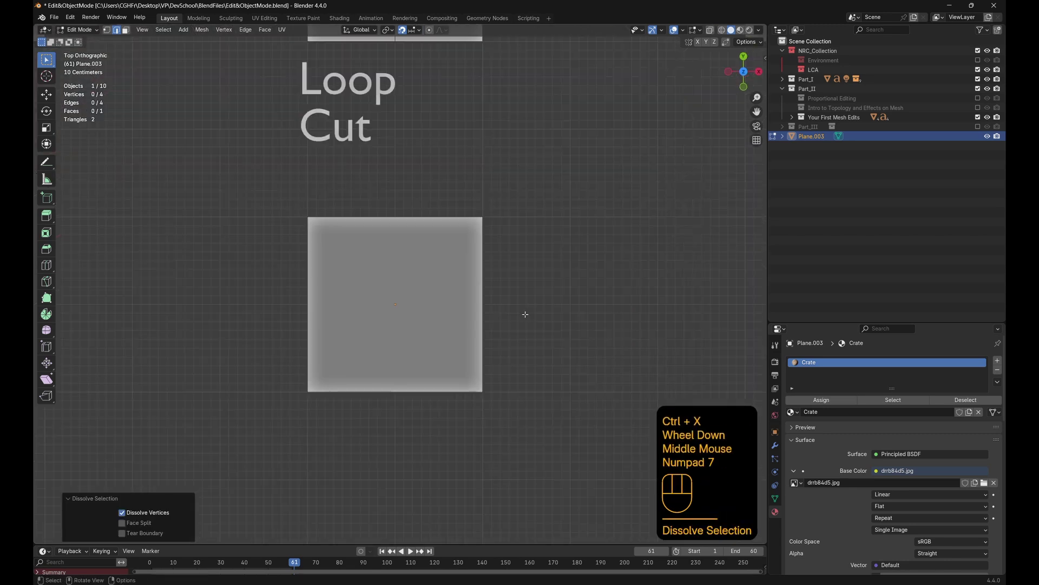
left_click(399, 320)
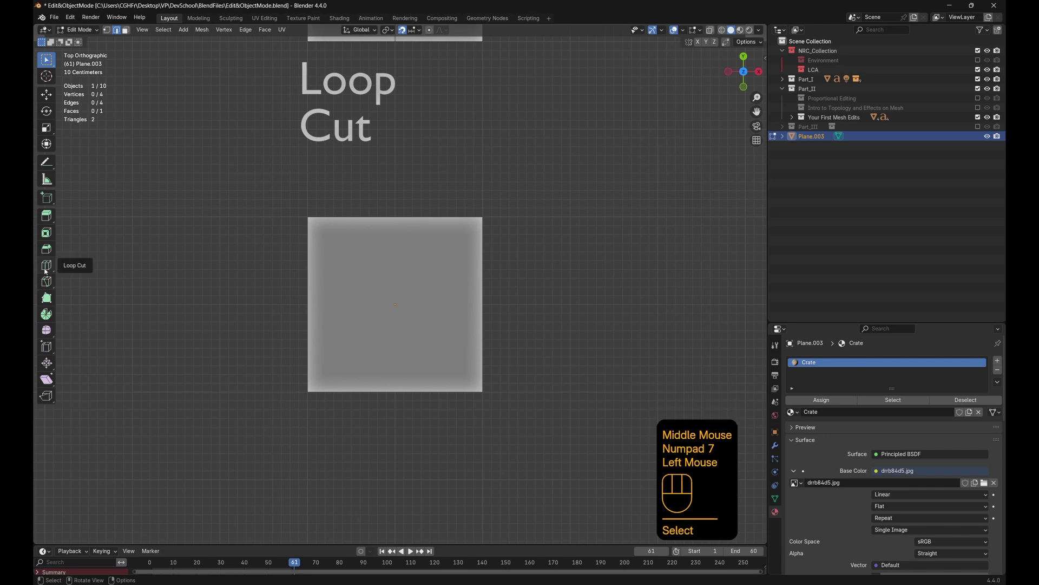
key("ctrl+r")
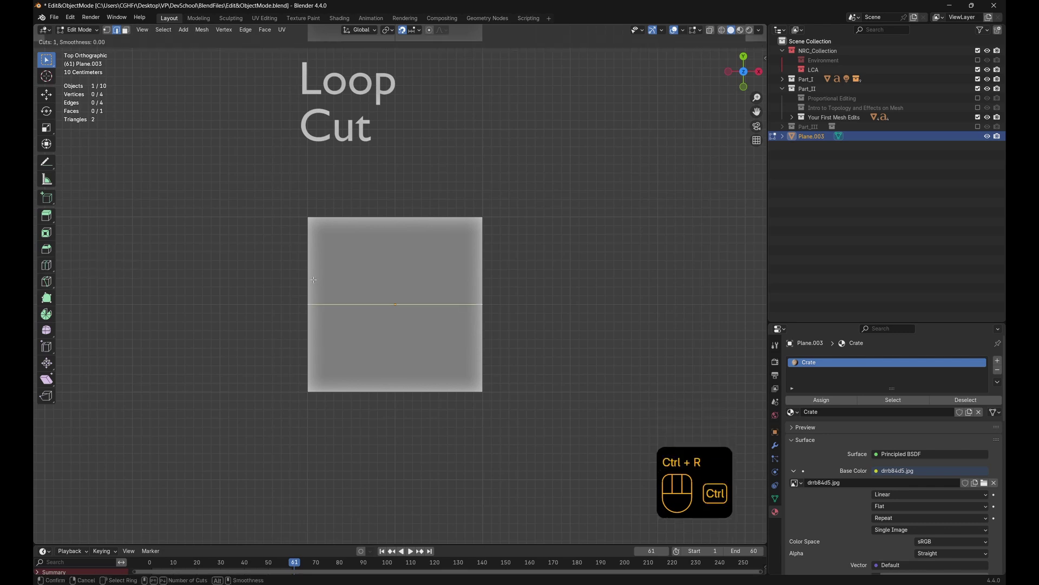
left_click(316, 280)
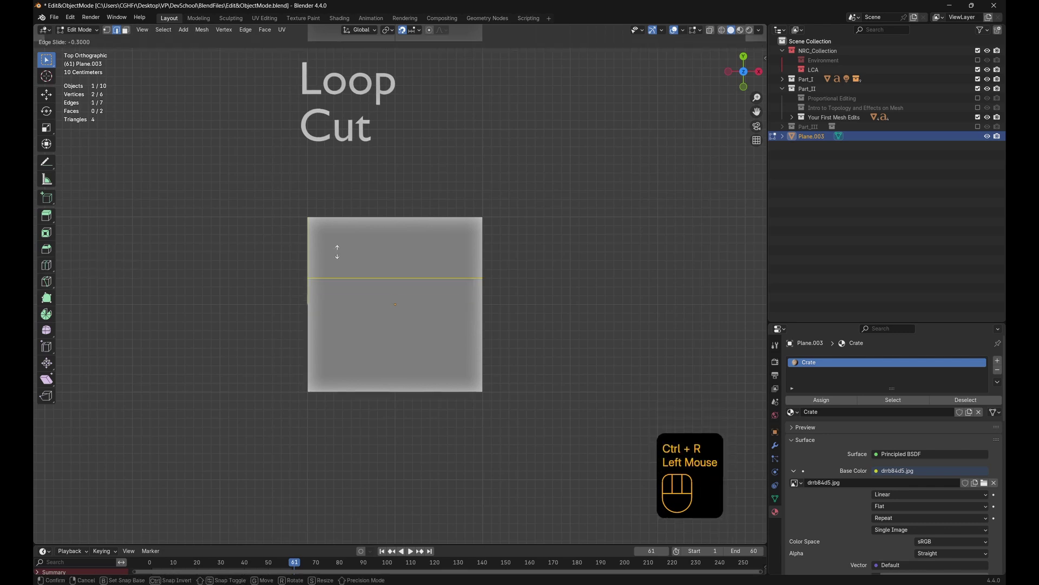
right_click(325, 305)
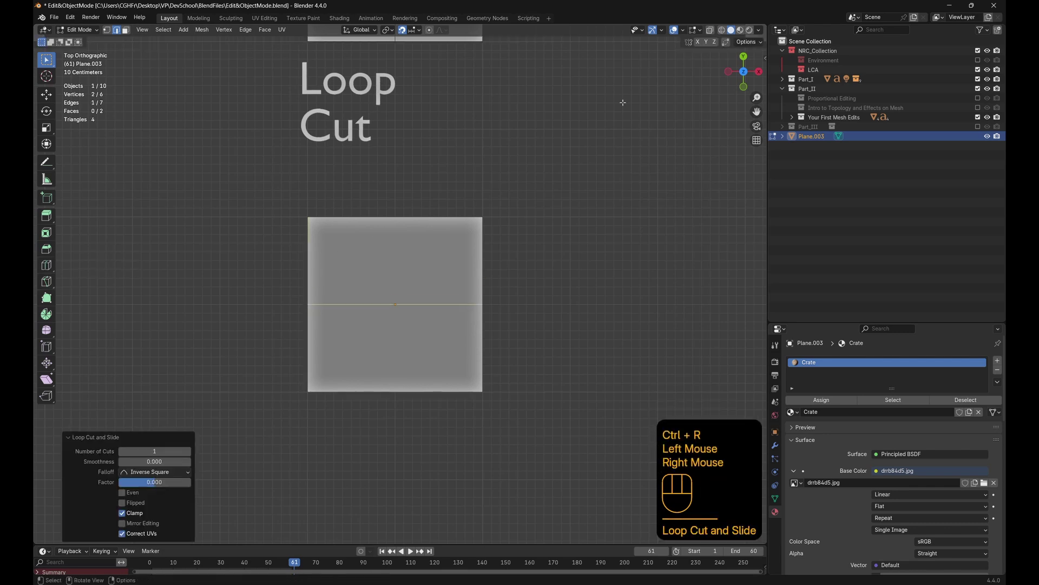
left_click(759, 30)
left_click(797, 174)
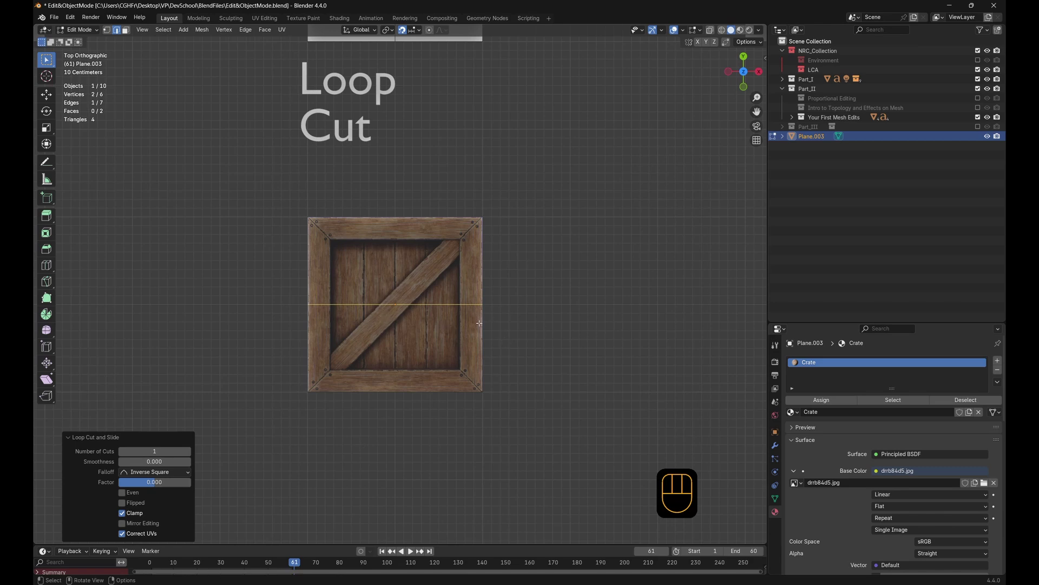
Try moving the middle cut edge freely upward by 0.8 m with Move, cancelling each attempt
key("g")
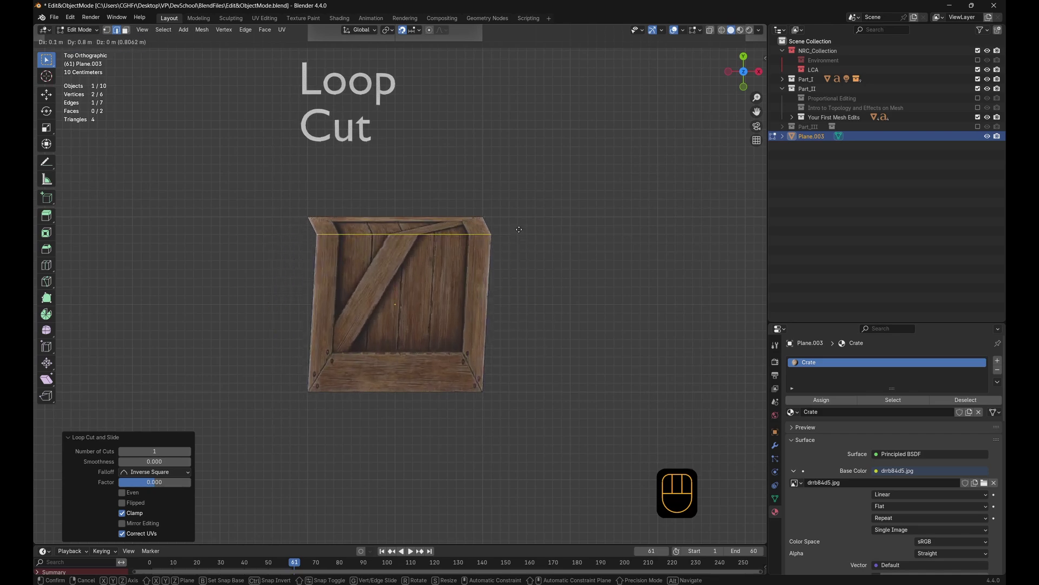
right_click(467, 267)
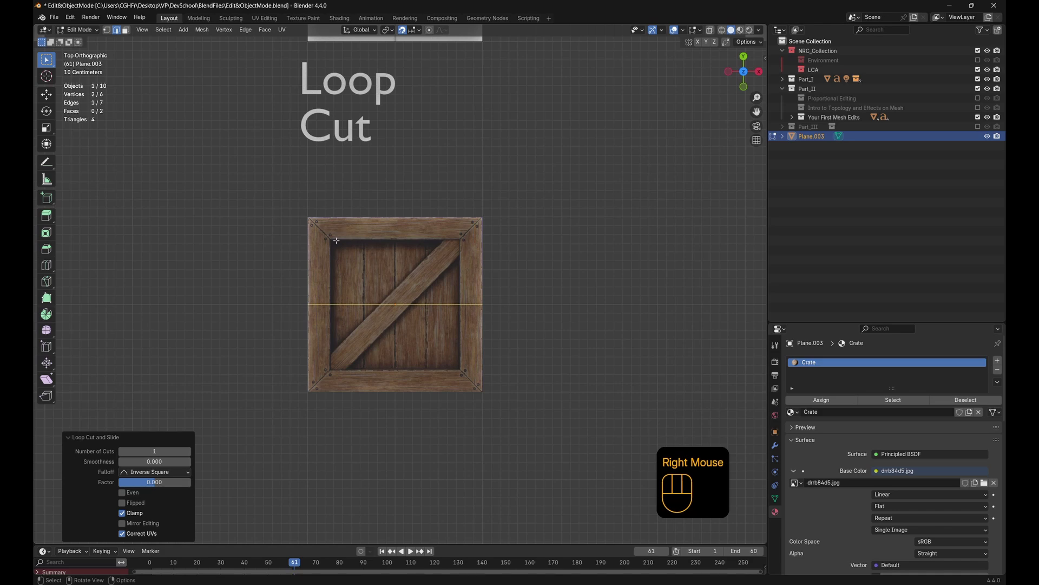
key("g")
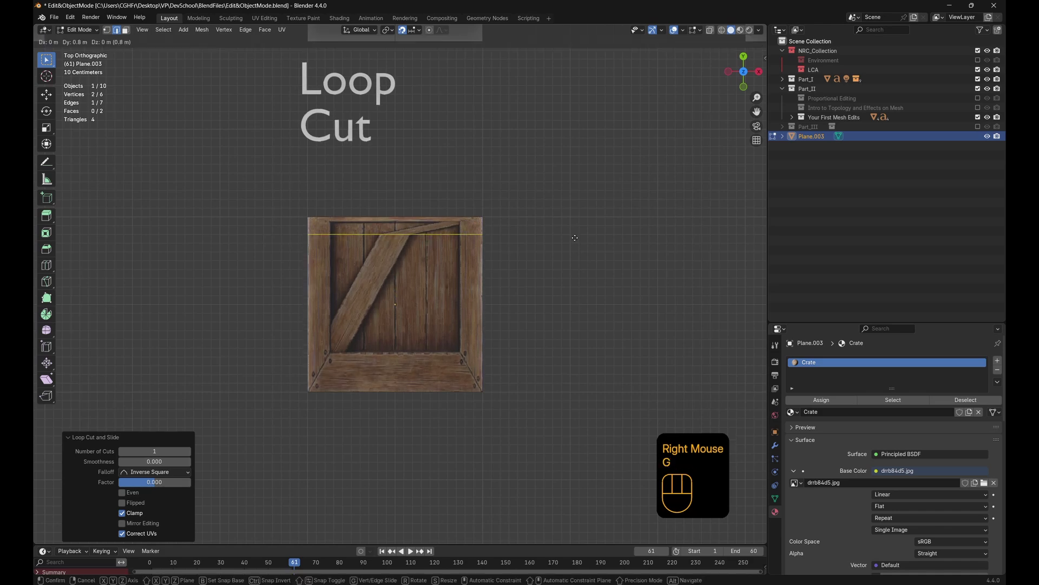
right_click(575, 237)
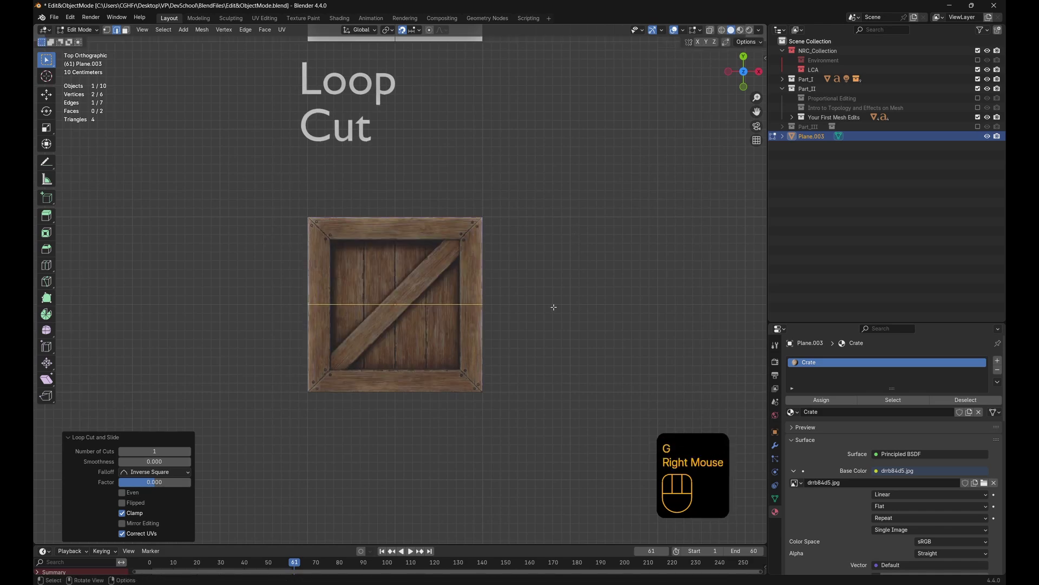
Try sliding the middle cut edge along the plane with Edge Slide and cancel it
key("g")
key("g")
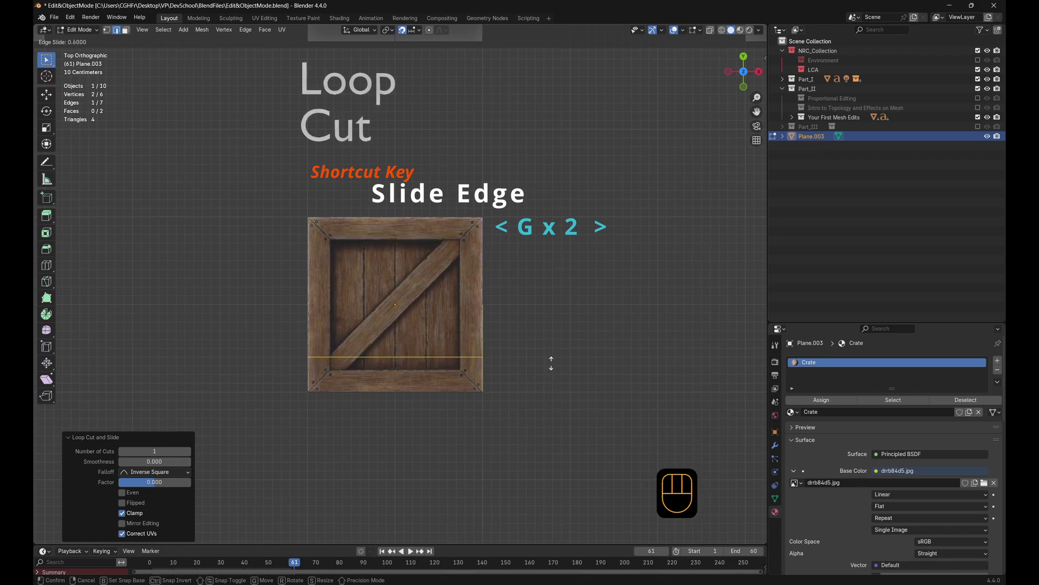
key("shift")
right_click(553, 241)
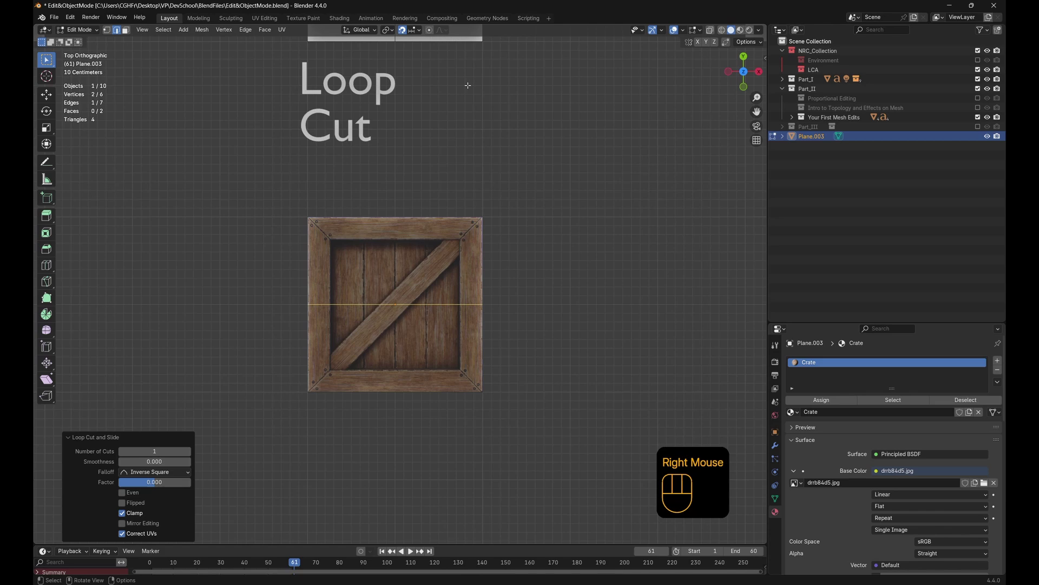
Check the snapping options with Increment as target and try a snapped move of the middle cut edge, cancelling it
left_click(402, 34)
left_click(402, 34)
left_click(416, 32)
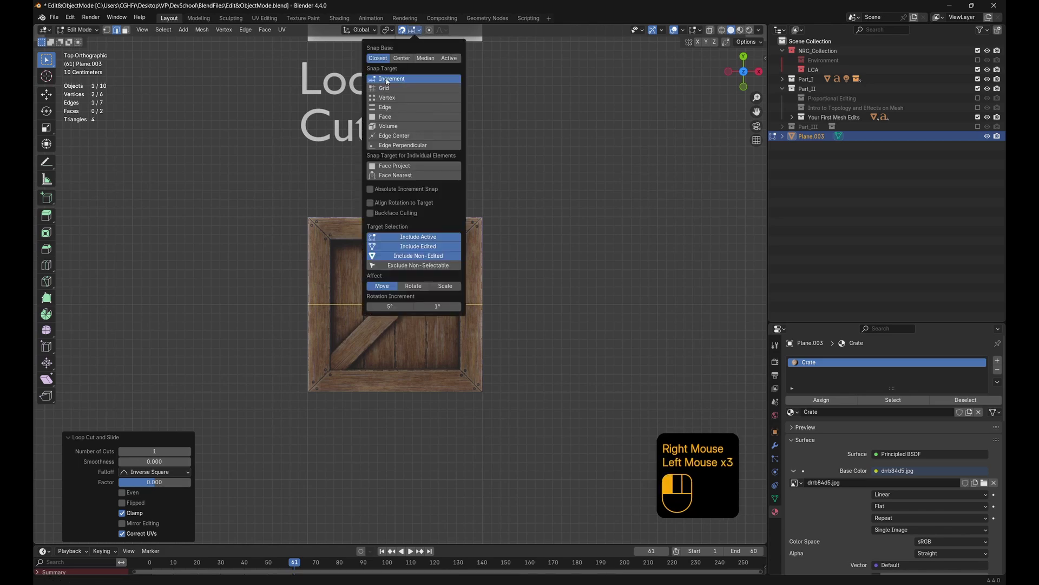
key("g")
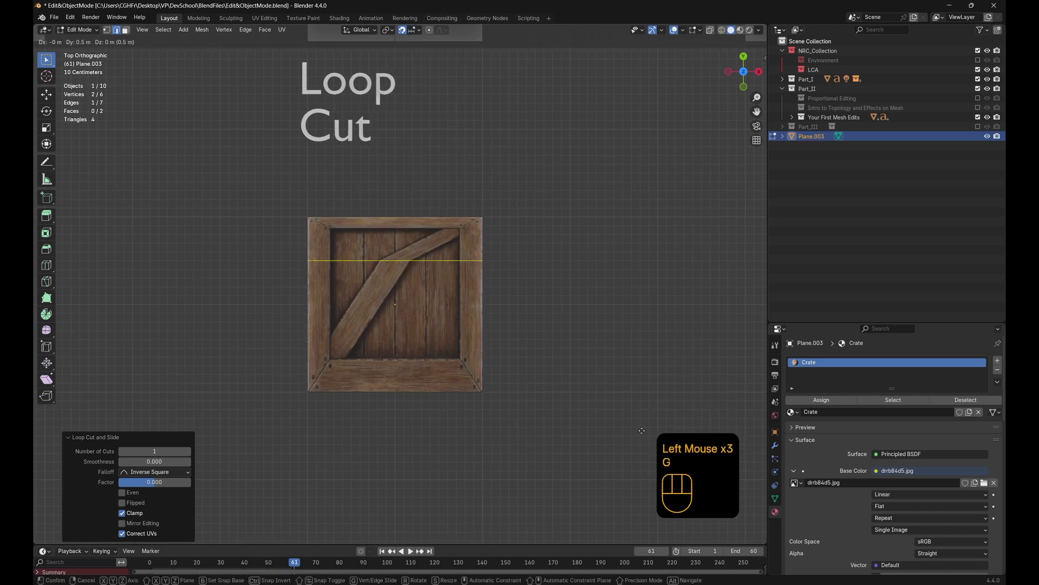
right_click(638, 421)
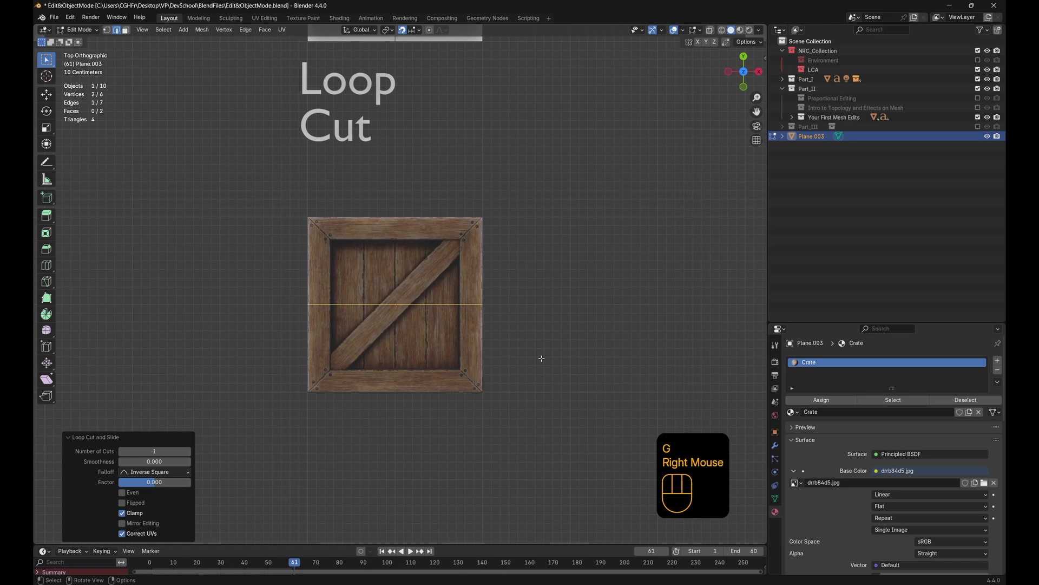
Edge-slide the horizontal middle cut up to the inner border of the frame's upper board with a factor of -0.750
key("g")
key("g")
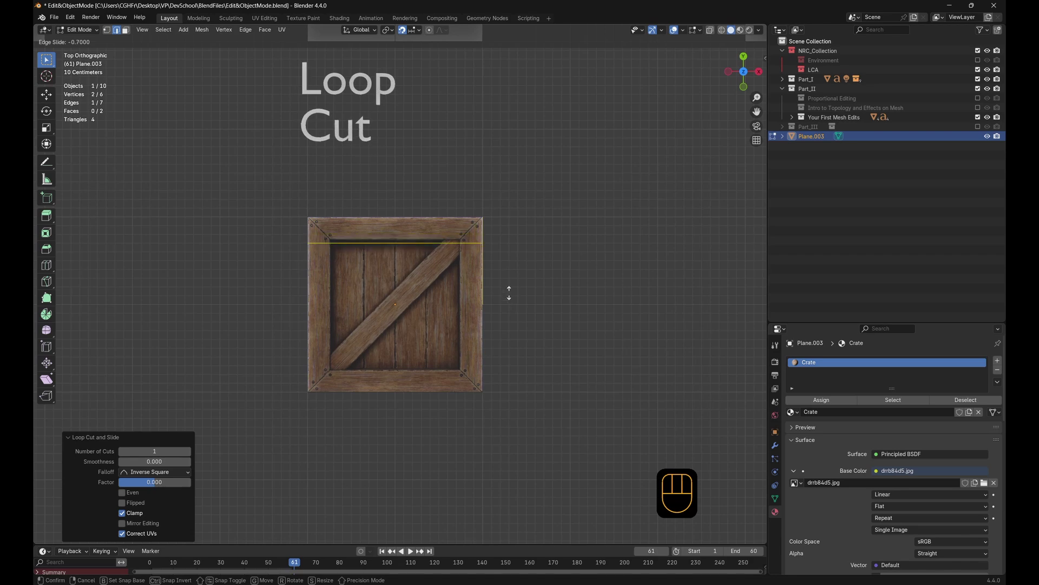
key("shift")
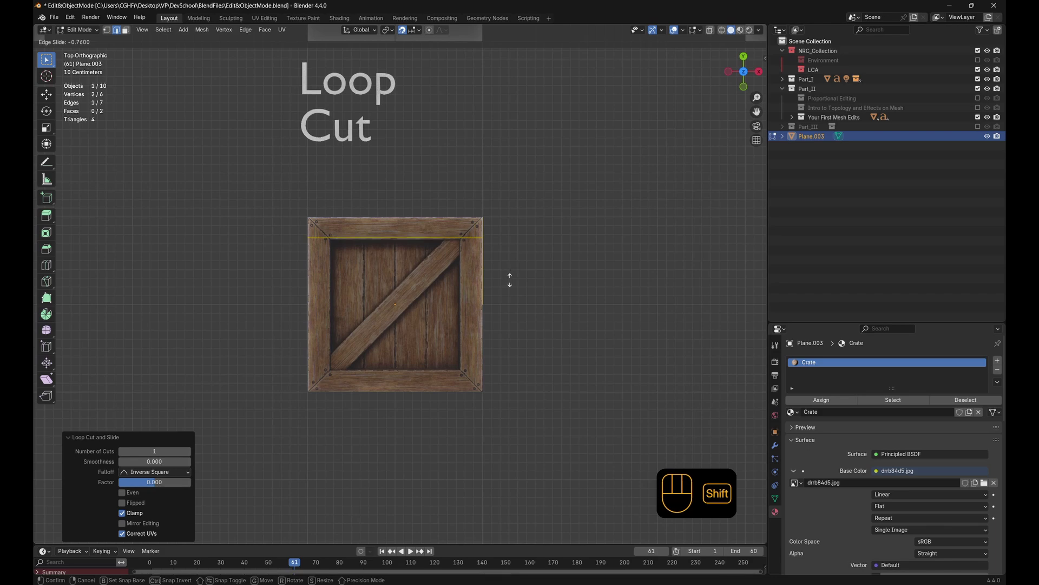
left_click(509, 285, "shift")
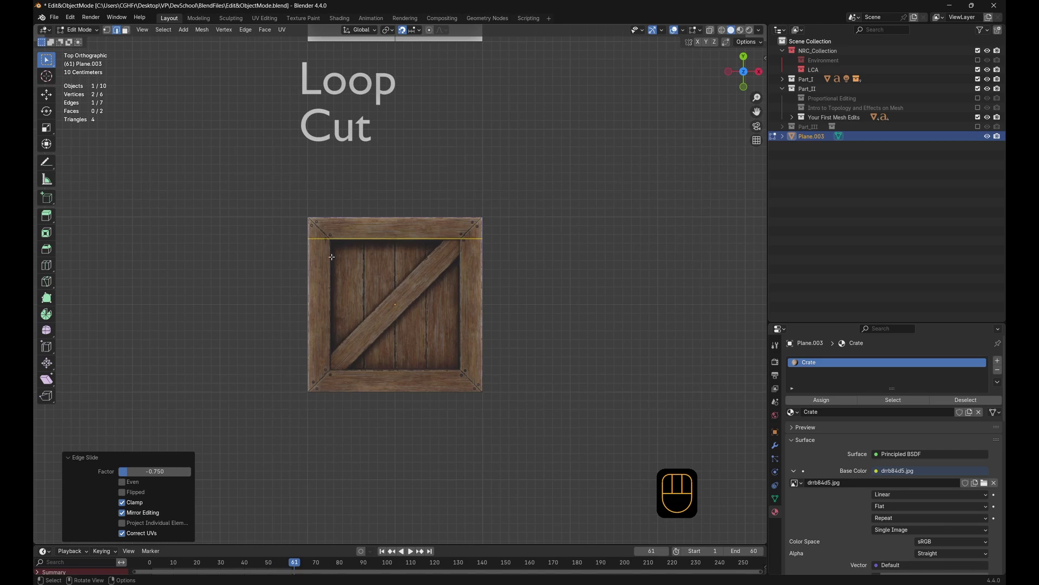
Add a second horizontal loop cut slid to the inner border of the frame's lower board, with a factor of 0.700
key("ctrl+r")
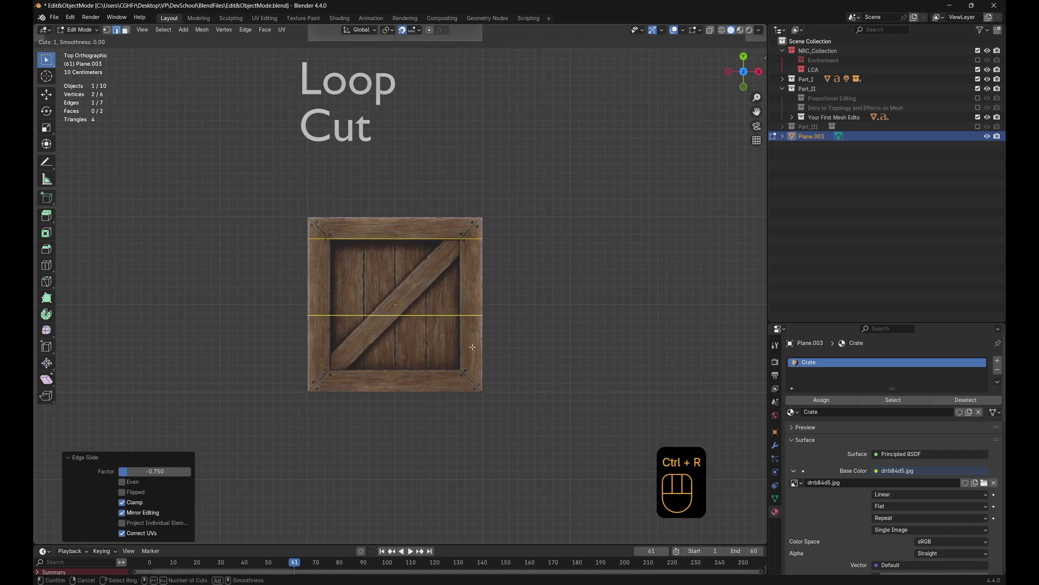
left_click(473, 346)
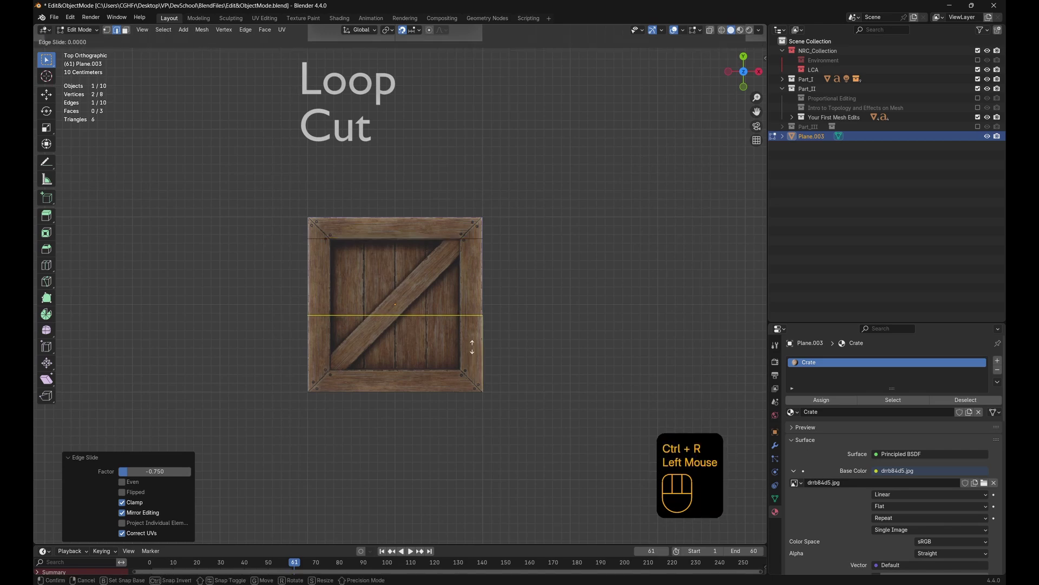
left_click(464, 401)
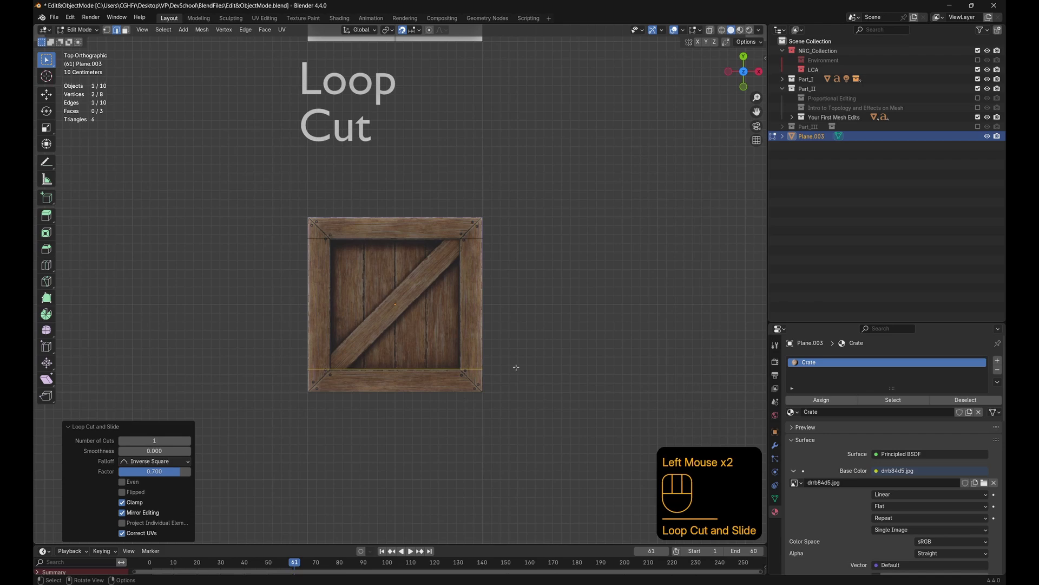
key("ctrl+z")
Add a vertical loop cut with factor -0.700 and edge-slide it by -0.100 to match the left board's inner border
key("ctrl+r")
left_click(430, 373)
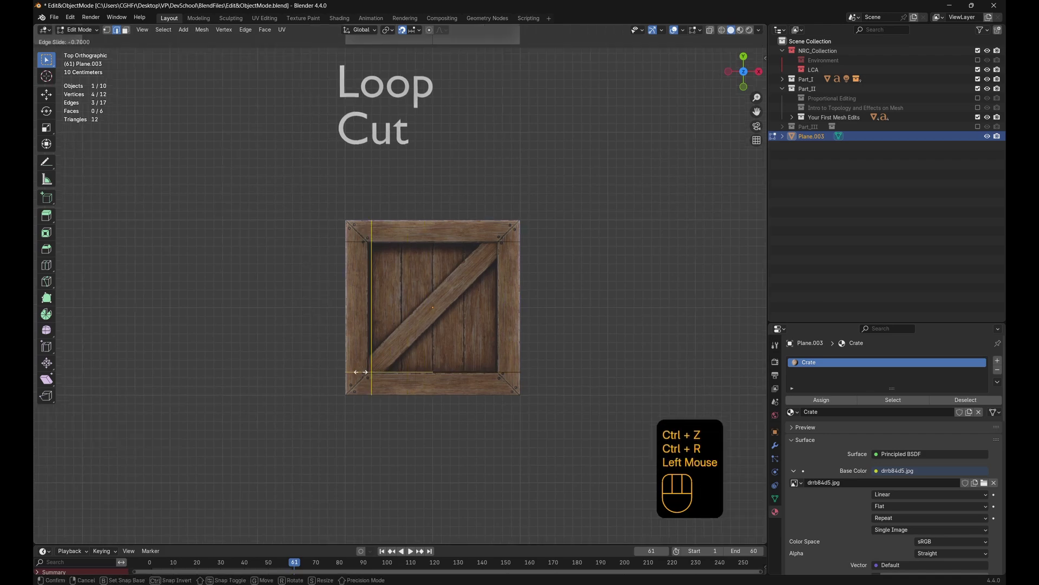
left_click(360, 372)
key("g")
key("g")
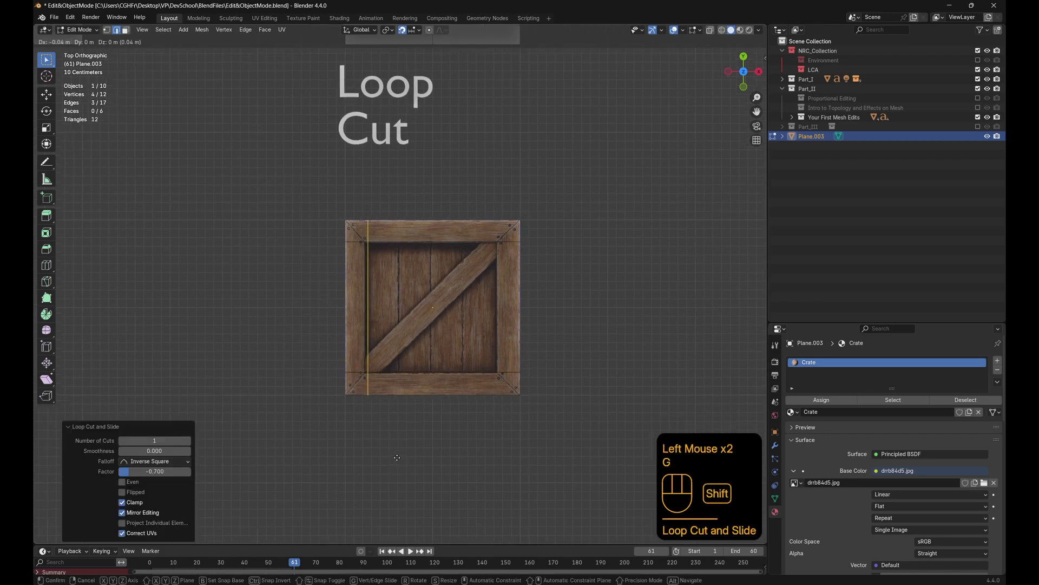
left_click(394, 456)
Add a vertical loop cut slid to the inner border of the frame's right board, with a factor of 0.700
key("ctrl+r")
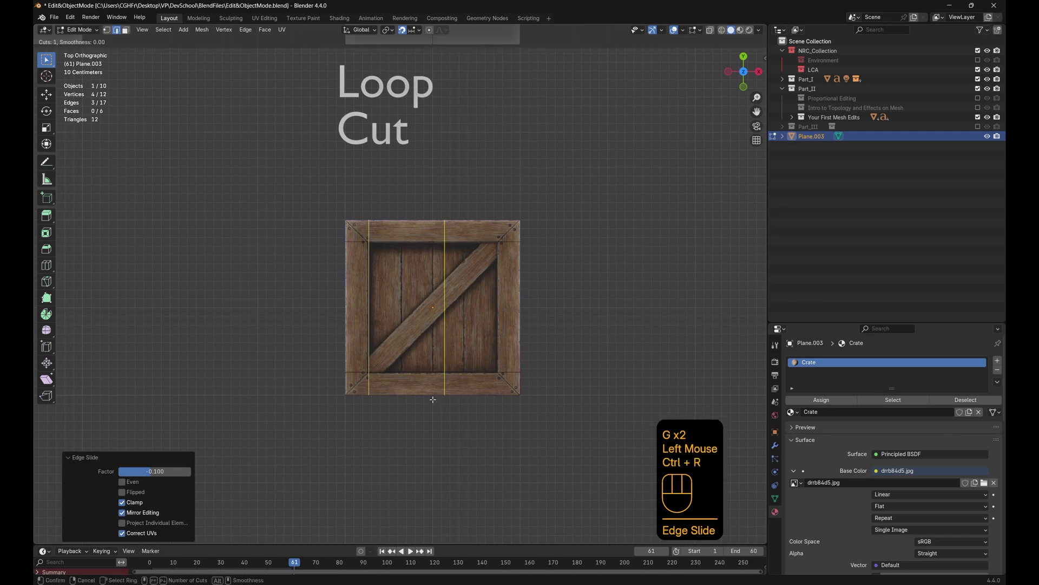
left_click(438, 399)
left_click(484, 399)
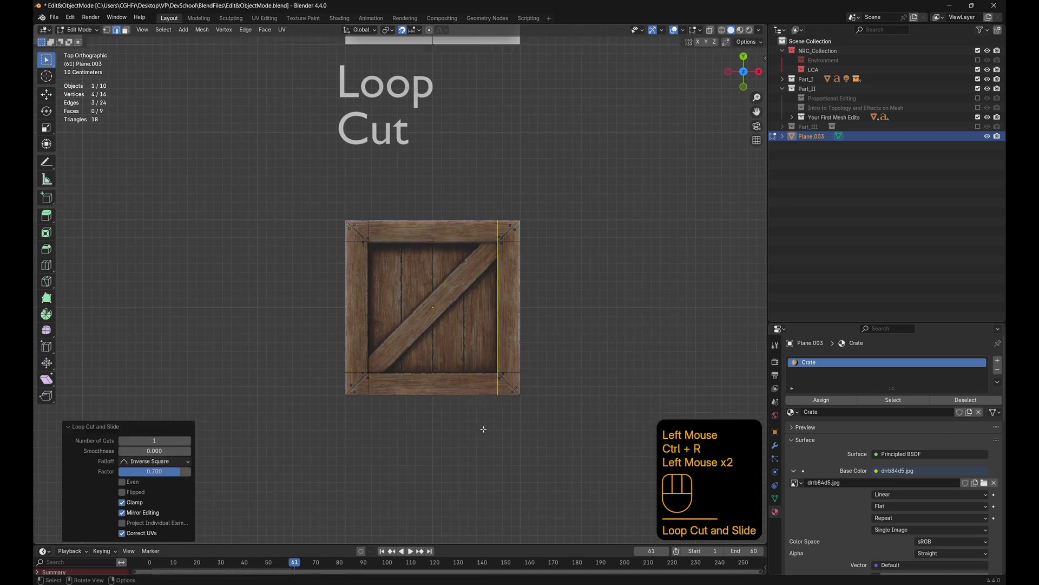
View the cut plane in perspective and set the viewport shading colour to Random
middle_click_drag(483, 395, 329, 282)
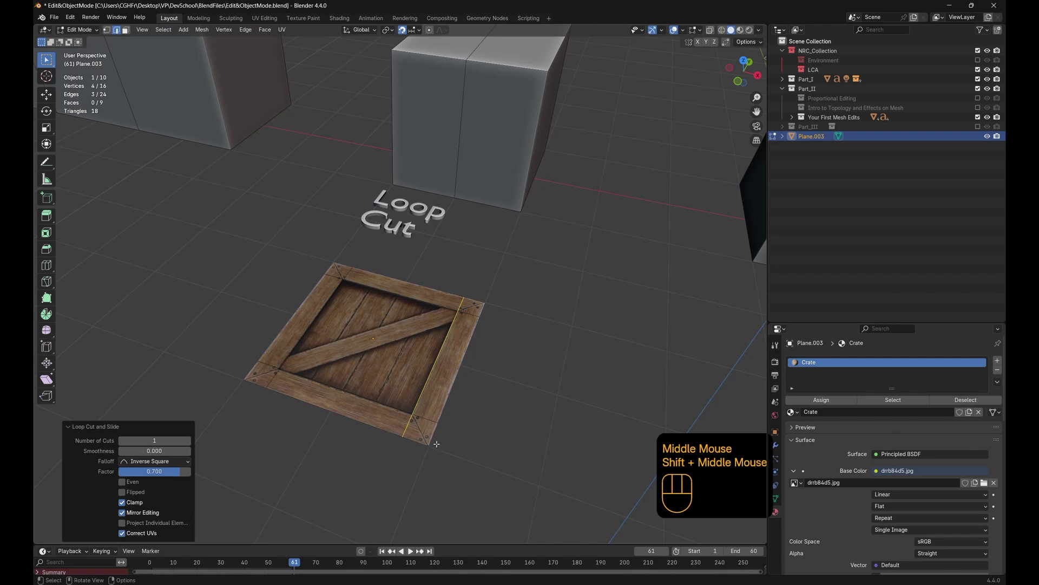
middle_click_drag(436, 444, 456, 402, "shift")
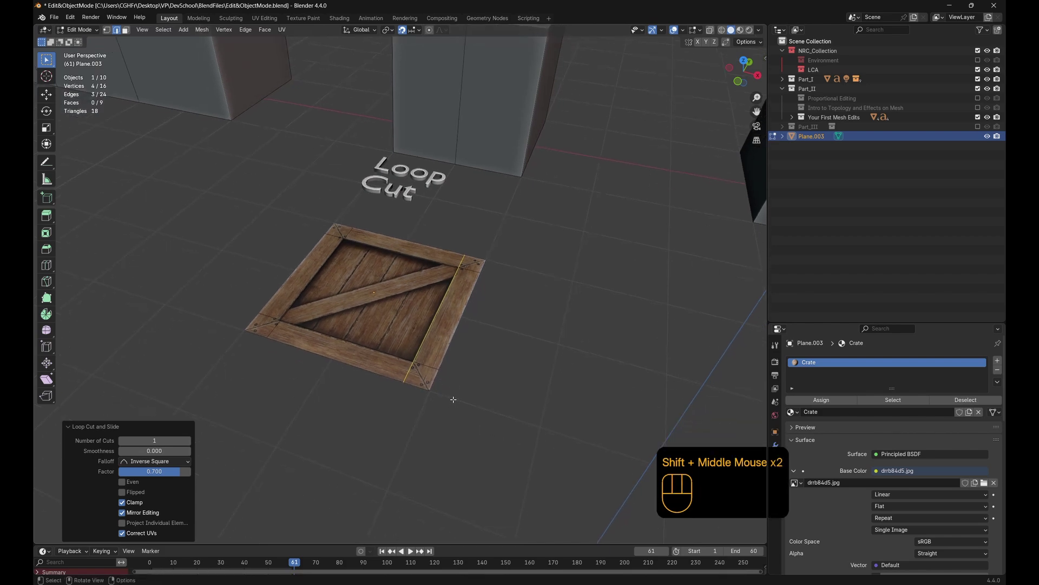
left_click(759, 30)
left_click(757, 181)
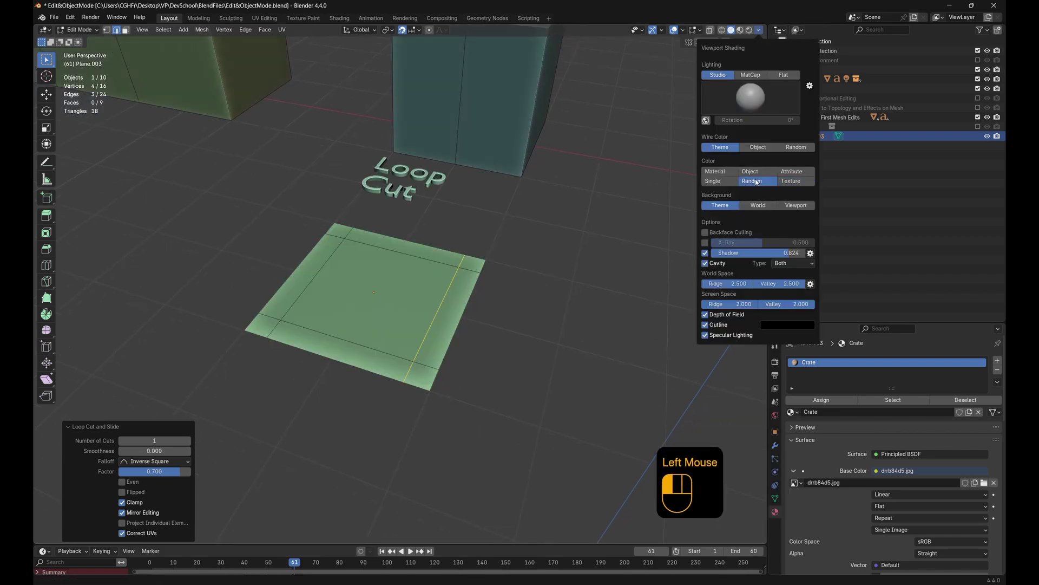
In face select mode, select the eight faces that form the frame around the central panel
middle_click_drag(487, 379, 468, 395)
key("3")
left_click(478, 374)
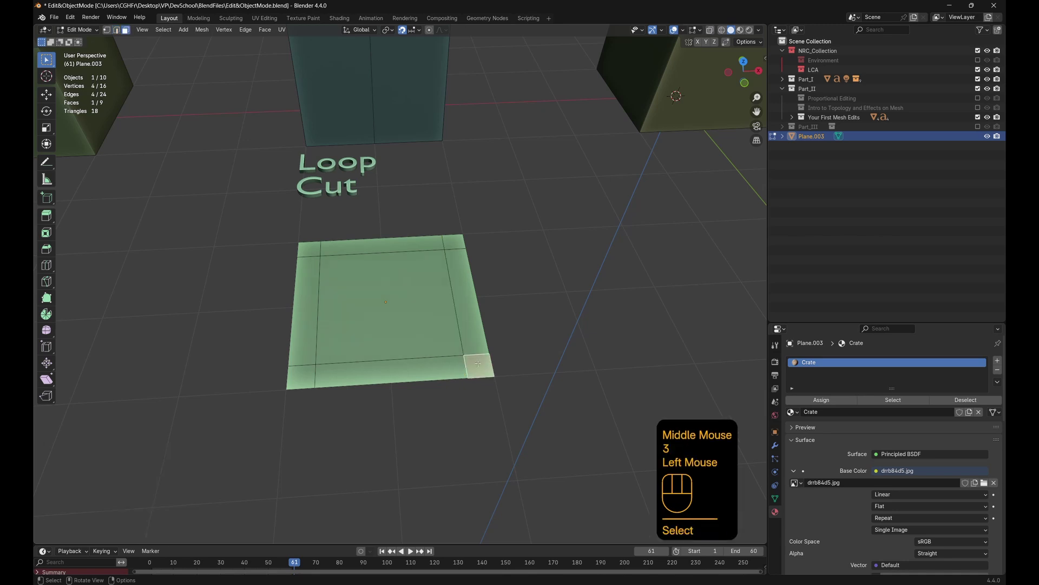
left_click(390, 373, "shift")
left_click(301, 377, "shift")
left_click(306, 288, "shift")
left_click(309, 249, "shift")
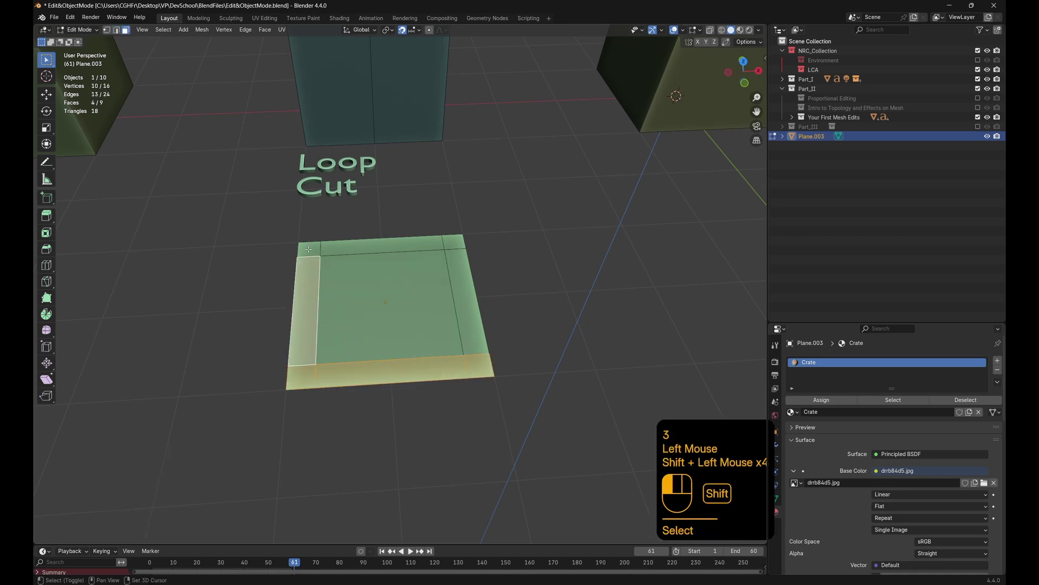
left_click(382, 244, "shift")
left_click(454, 242, "shift")
left_click(469, 301, "shift")
Set the viewport shading colour to Texture, return to top view and clear the face selection
left_click(759, 30)
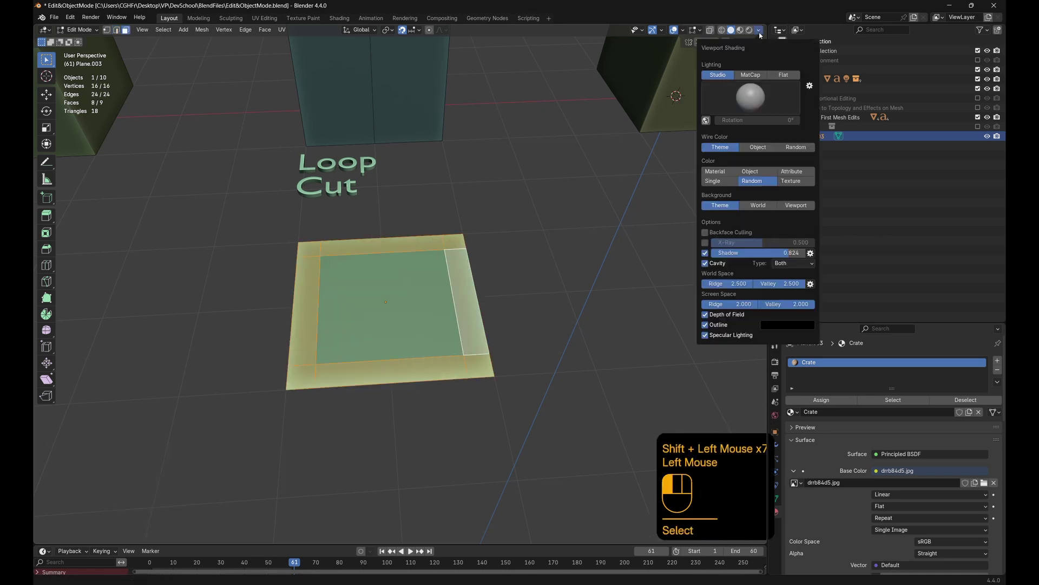
left_click(759, 30)
left_click(796, 180)
middle_click_drag(401, 417, 422, 400)
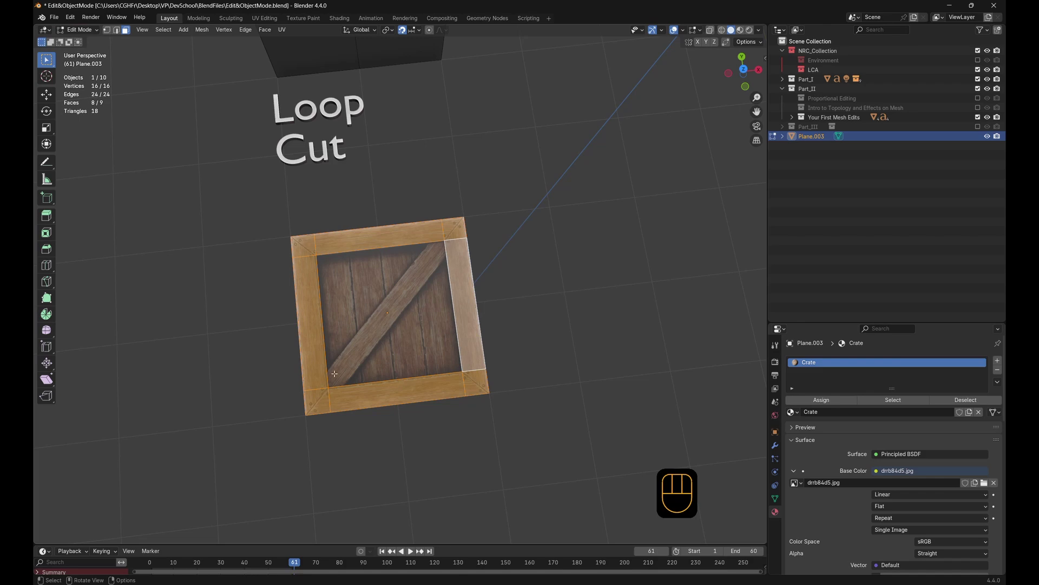
key("KP_7")
left_click(563, 362)
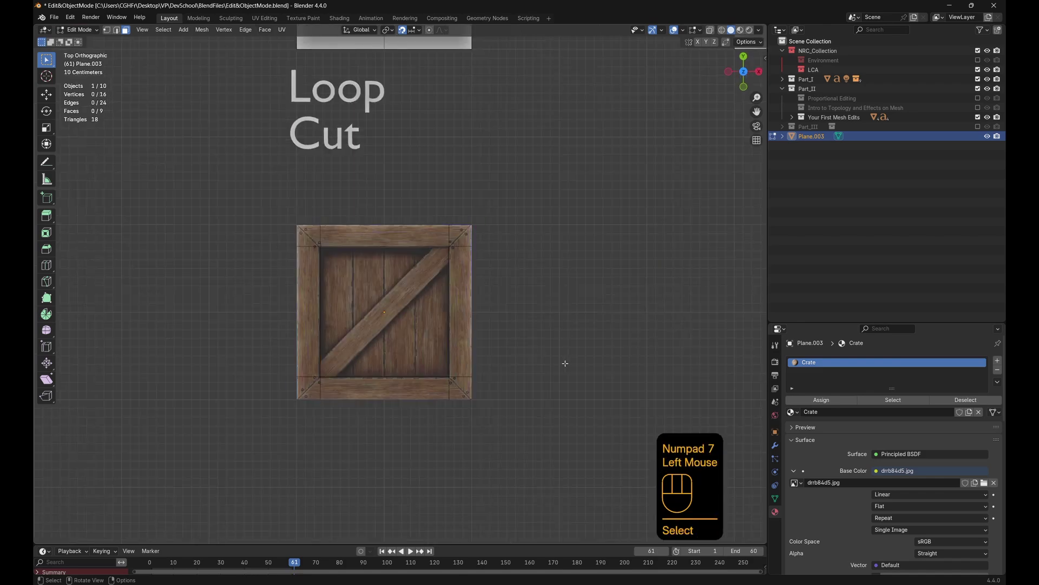
In vertex select mode, select the frame's two upper inner corner vertices and clear the selection
scroll(471, 355, "down", 1)
scroll(440, 294, "up", 2)
key("1")
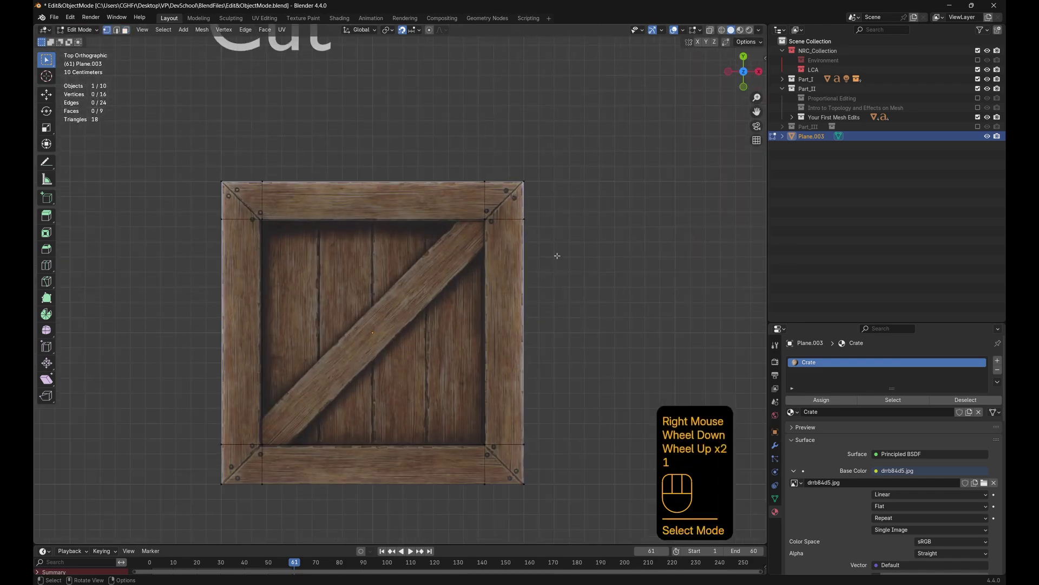
left_click(486, 219)
left_click(484, 219)
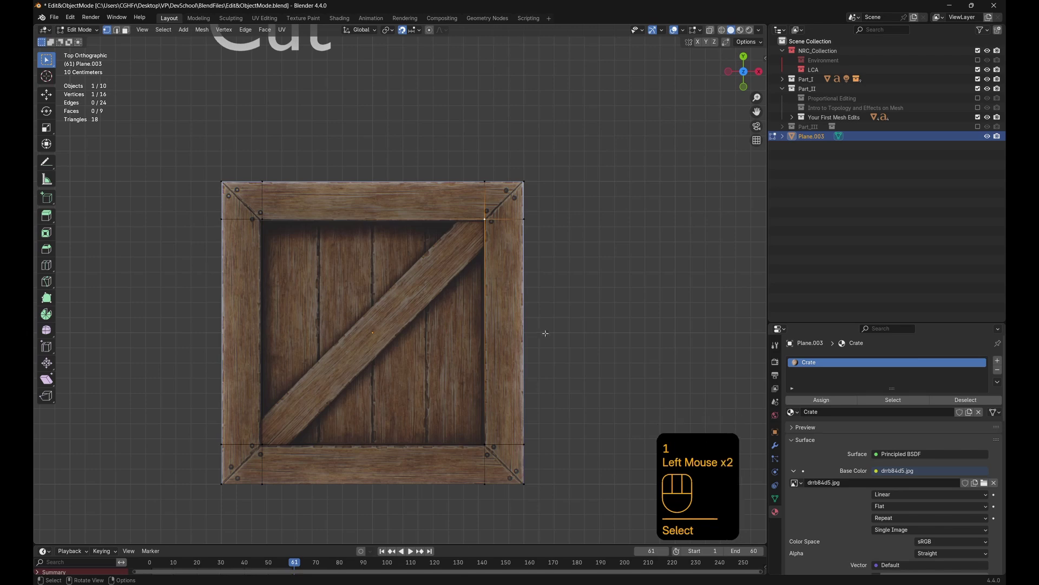
scroll(554, 334, "down", 1)
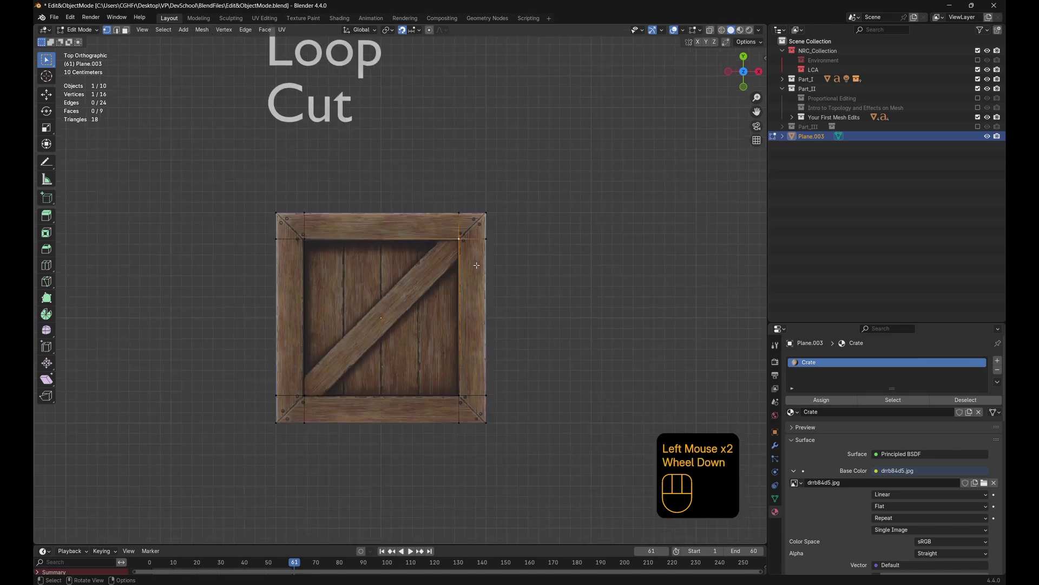
left_click(460, 239)
left_click(304, 238, "shift")
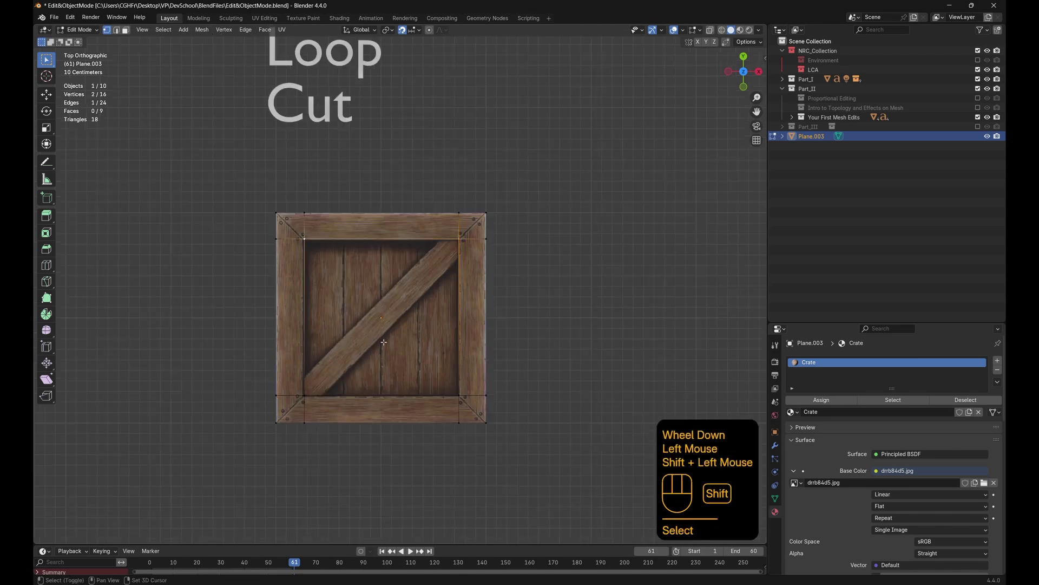
left_click(571, 261)
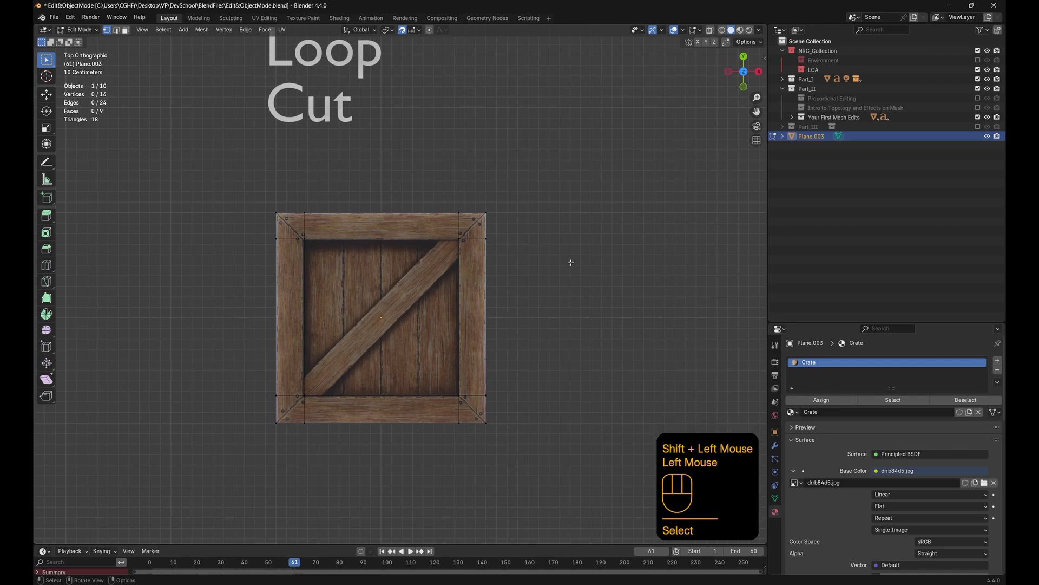
In edge select mode, select outer edges on the crate's right side, and switch to Object Mode and back to Edit Mode
key("2")
left_click(494, 295)
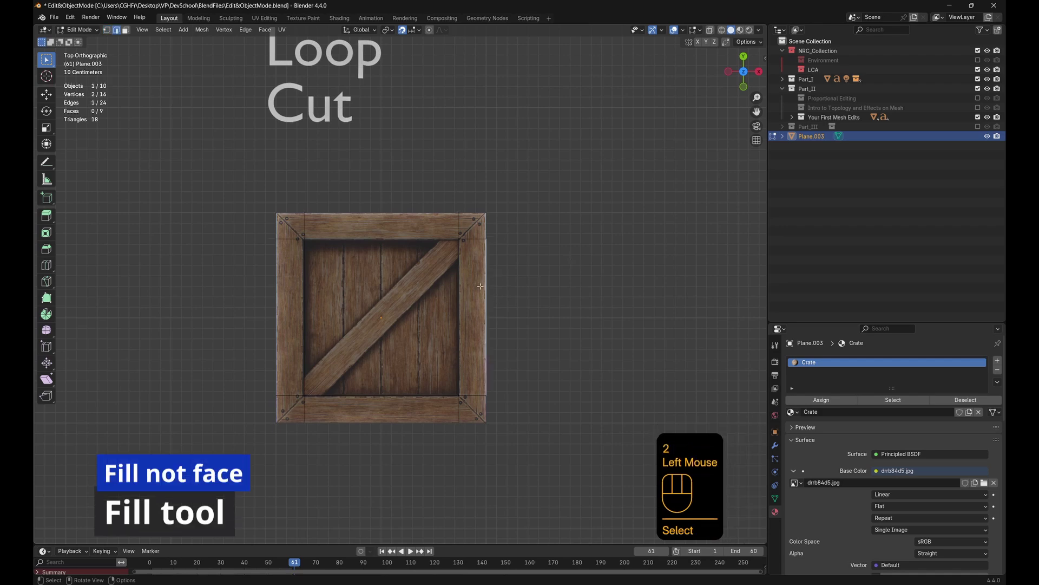
left_click(486, 220)
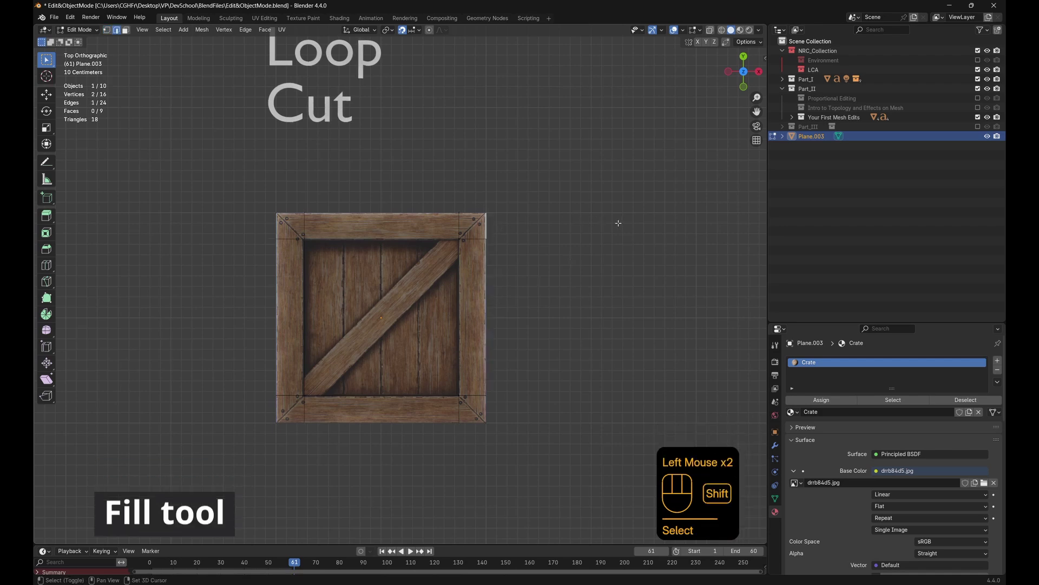
key("Tab")
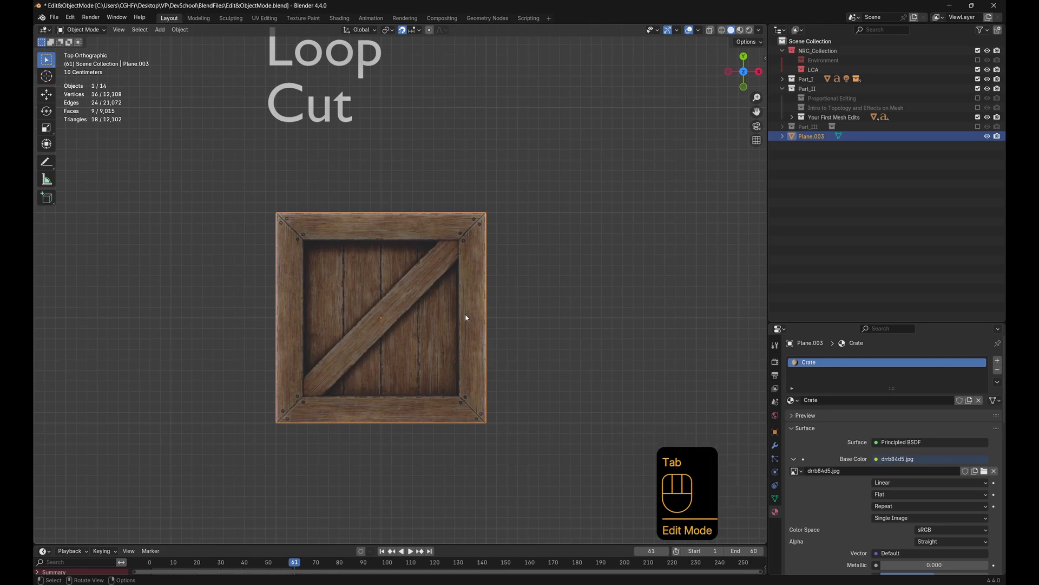
key("Tab")
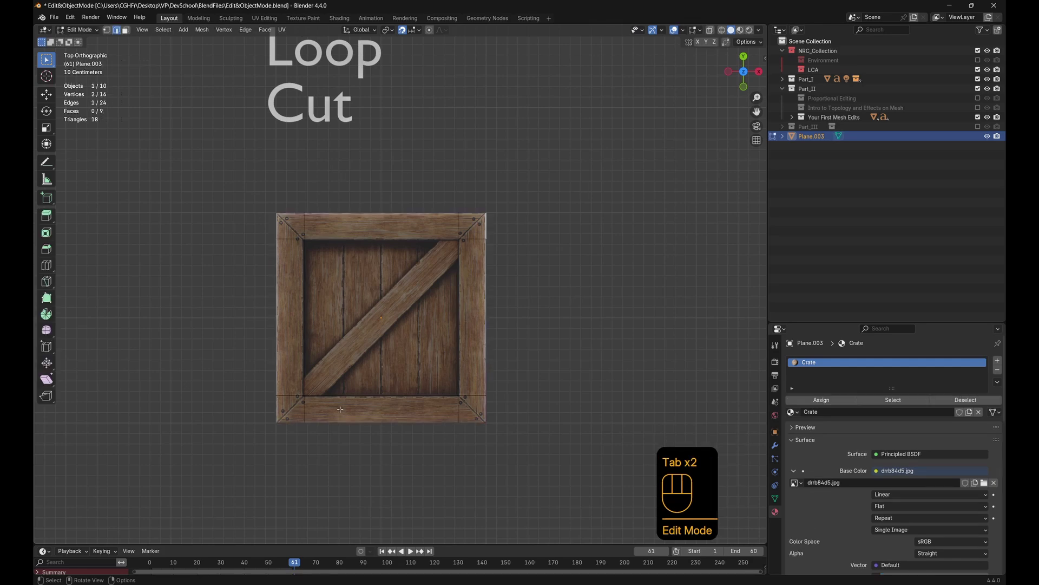
Duplicate the whole crate mesh within Edit Mode, place the copy 3 m along X and clear the selection
key("a")
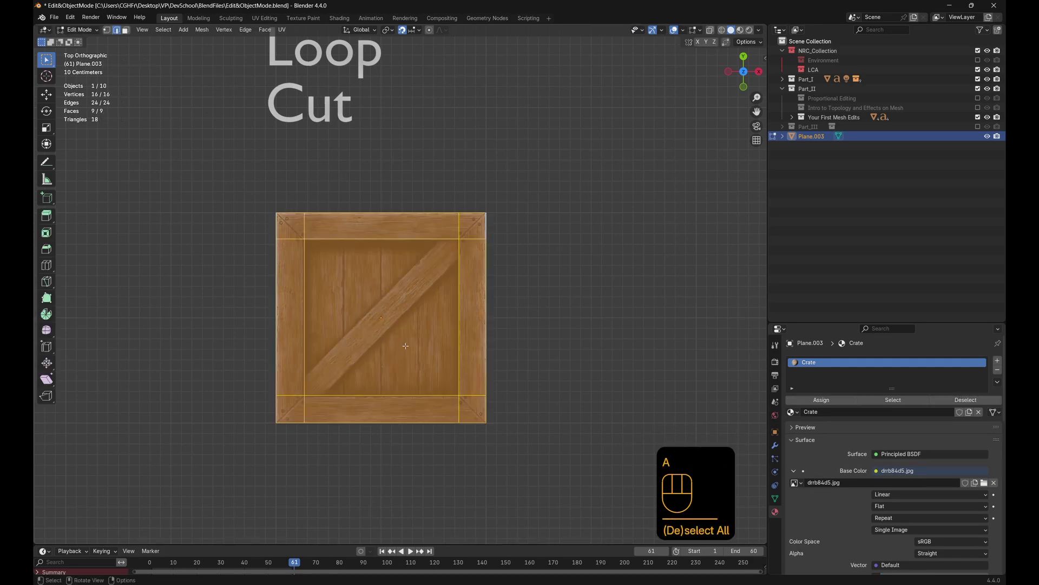
scroll(406, 345, "down", 2)
middle_click_drag(515, 372, 408, 366, "shift")
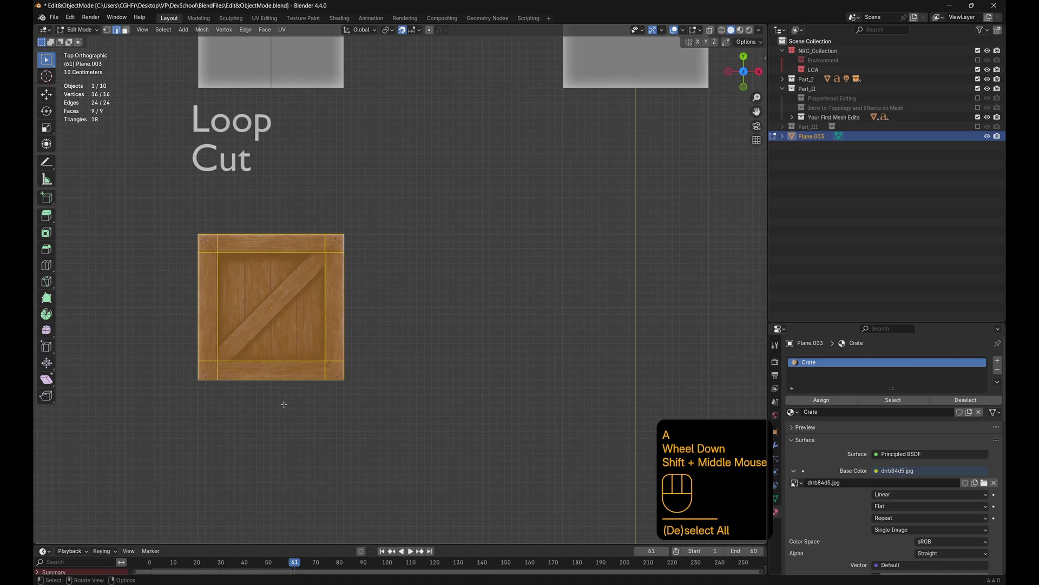
key("shift+d")
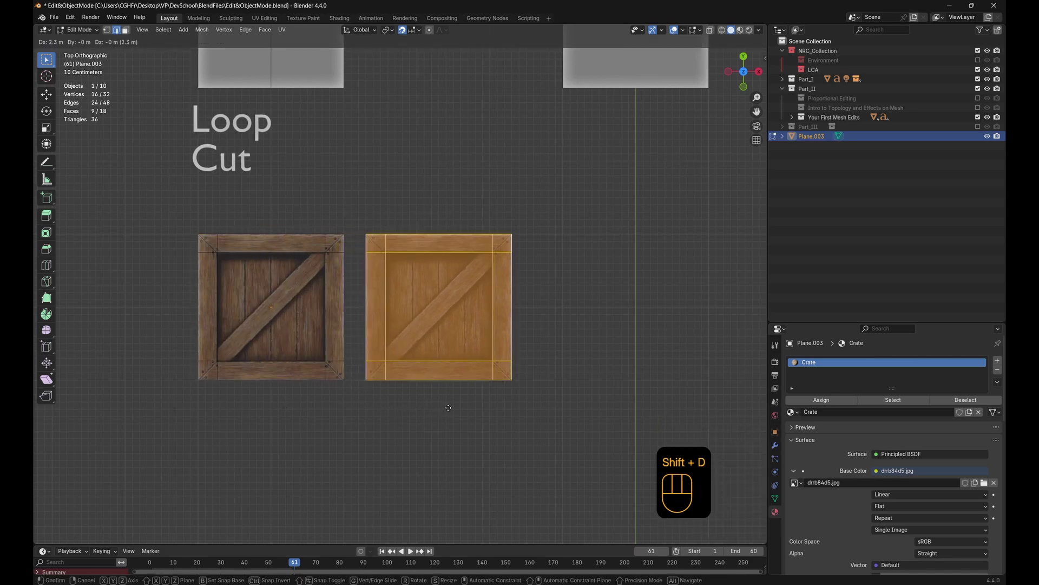
left_click(435, 434)
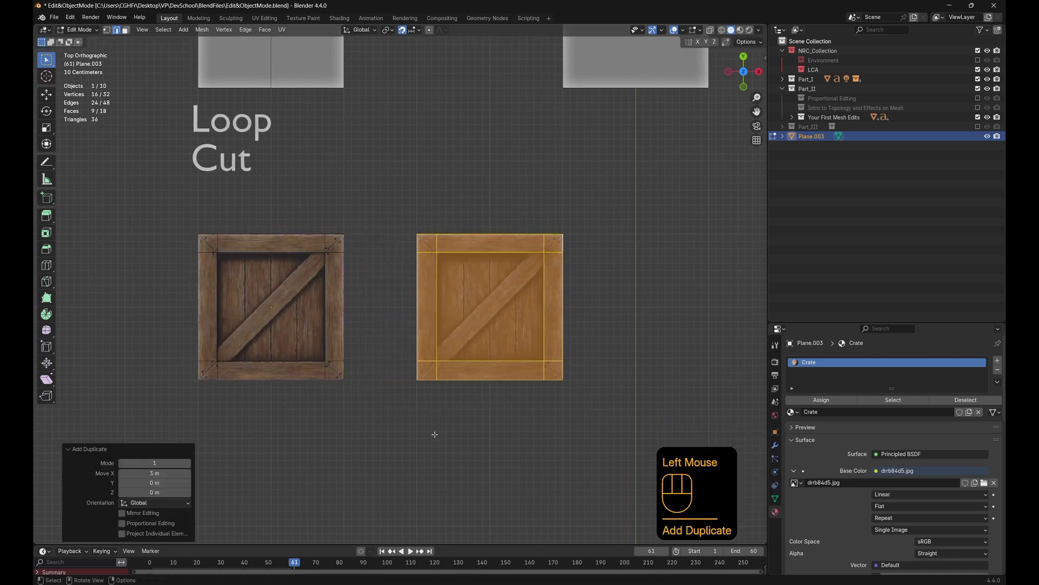
left_click(434, 434)
Try moving the single object containing both crate panels in Object Mode and return to Edit Mode
scroll(401, 448, "up", 3)
middle_click_drag(402, 448, 411, 401, "shift")
scroll(434, 407, "down", 2)
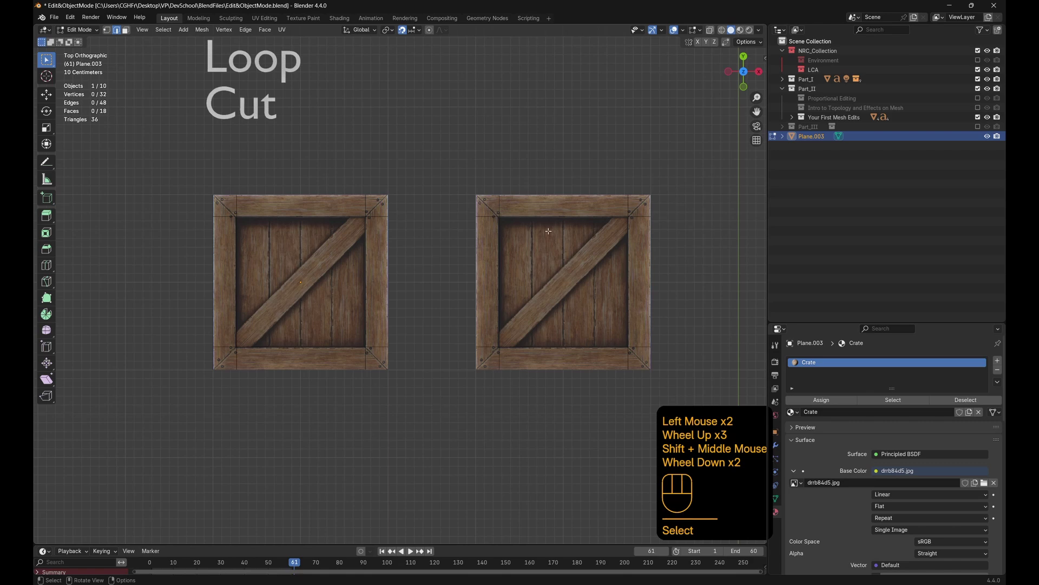
key("Tab")
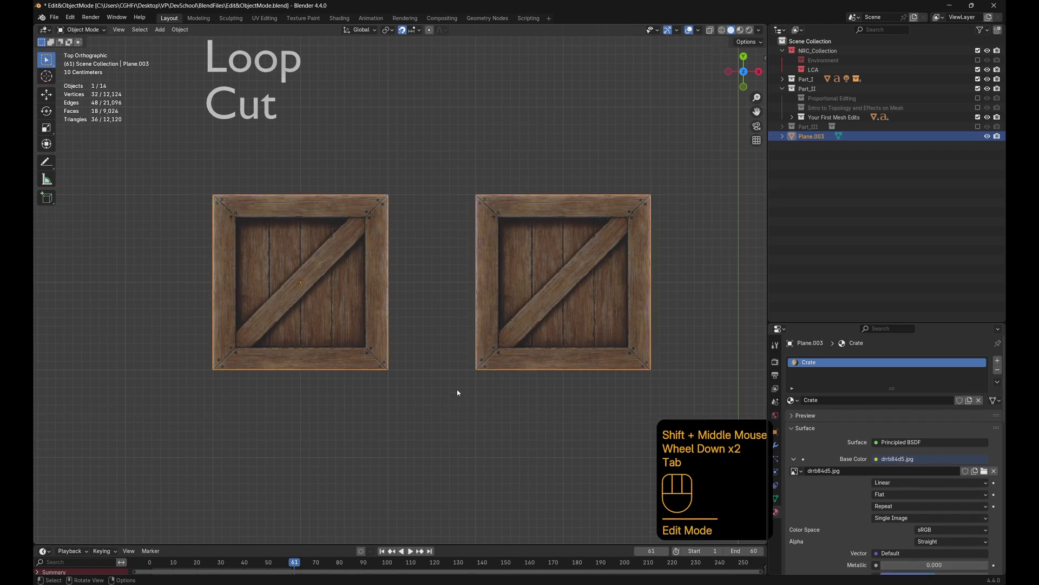
scroll(457, 395, "down", 1)
mouse_move(457, 395)
middle_mouse_down()
mouse_move(476, 343)
mouse_move(461, 376)
middle_mouse_up()
key("g")
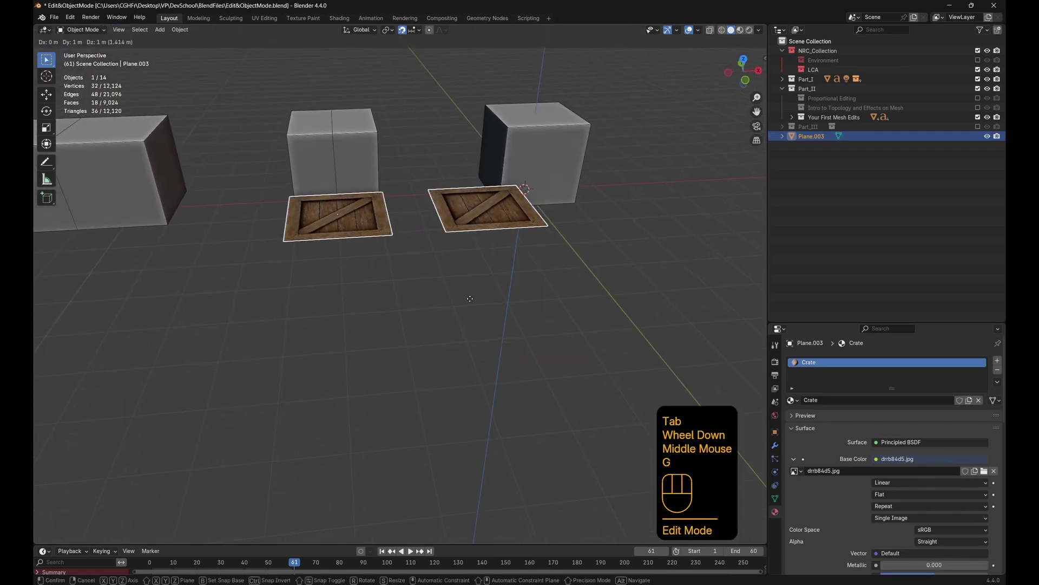
right_click(463, 301)
key("Tab")
middle_click_drag(368, 252, 437, 374)
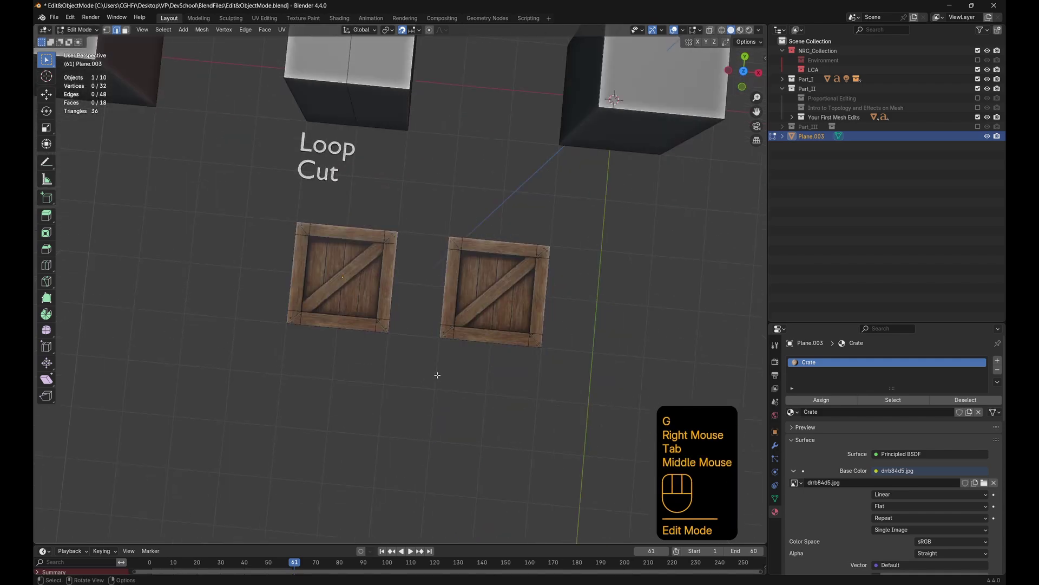
Switch to the top orthographic view and set the viewport shading colour to Material with nothing selected
key("KP_7")
scroll(439, 339, "up", 2)
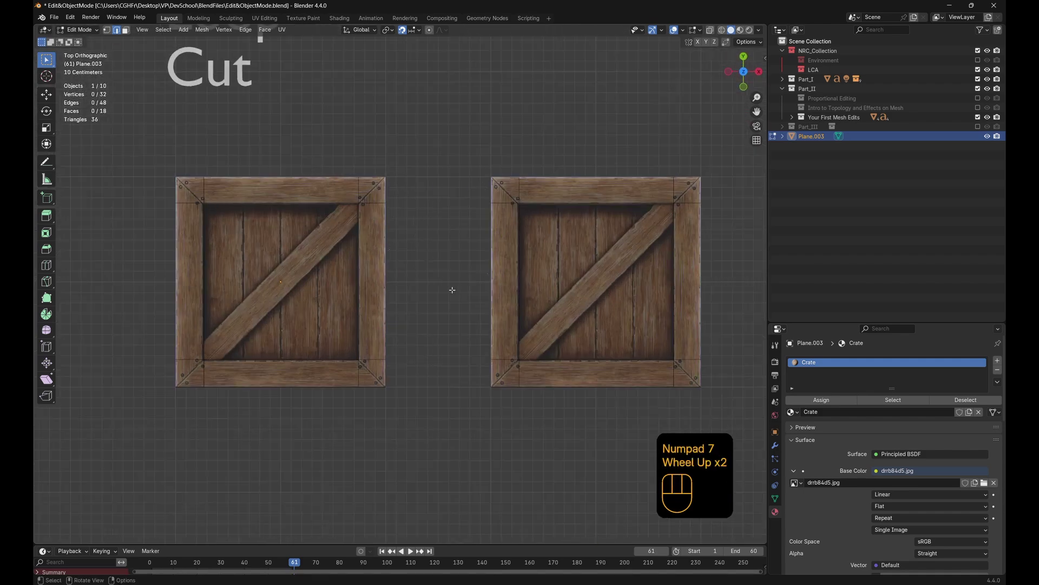
left_click(759, 30)
left_click(721, 181)
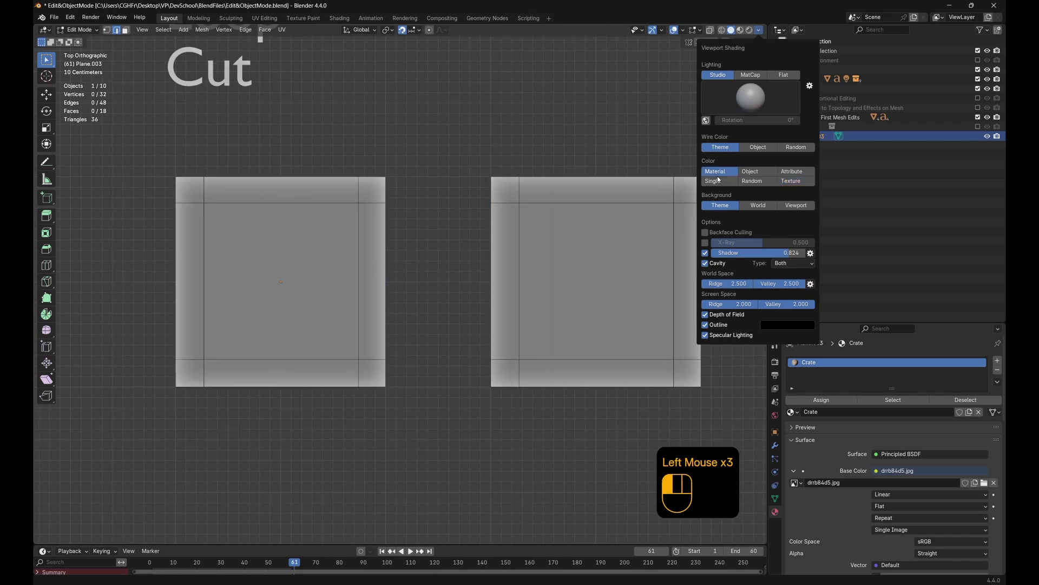
middle_click_drag(443, 328, 401, 348, "shift")
left_click(431, 362)
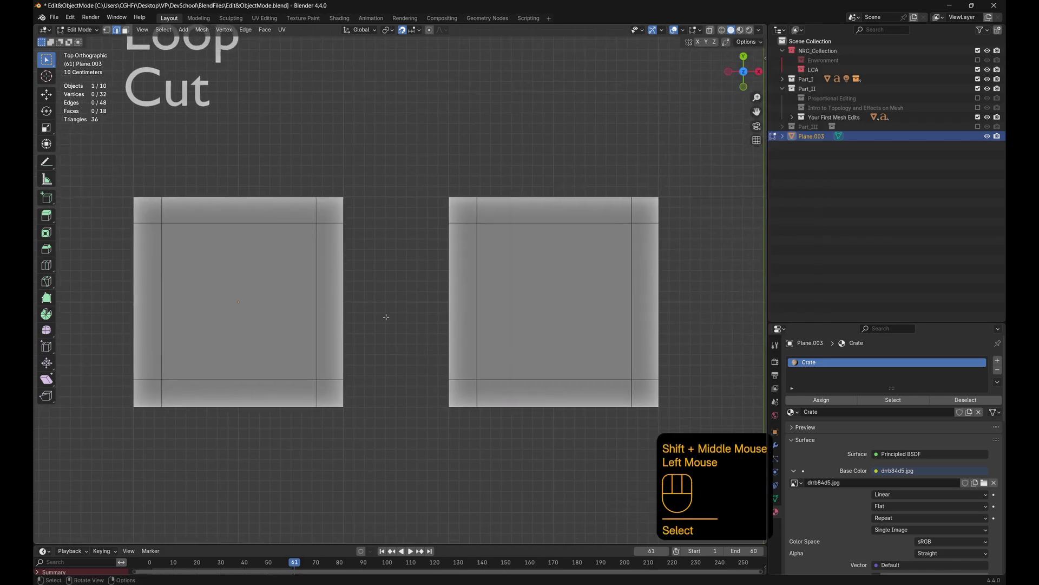
Extrude the copied panel's middle edge facing the original panel by -1 m along X
left_click(345, 296)
left_click(449, 286)
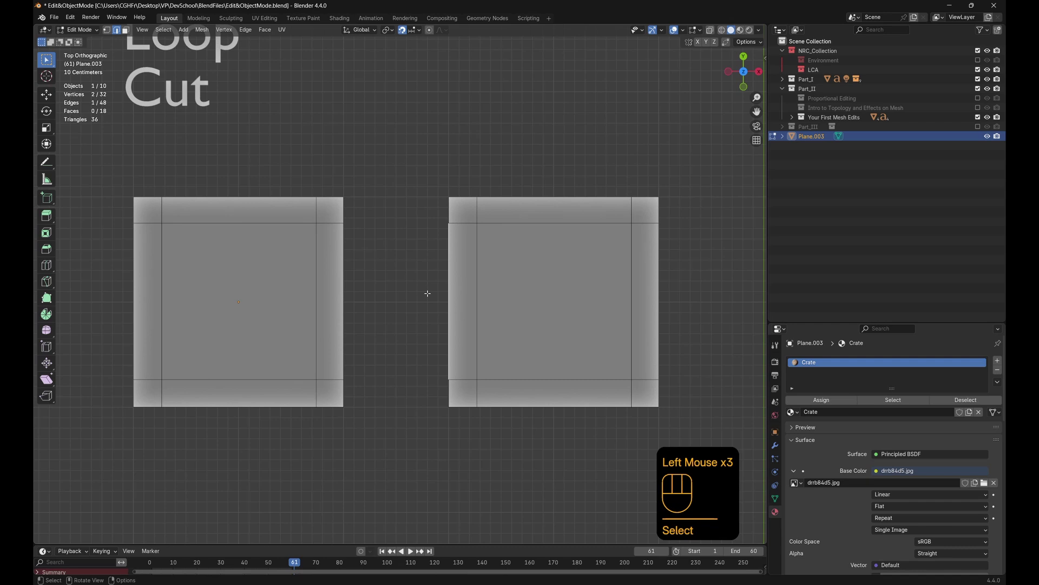
key("e")
left_click(308, 283)
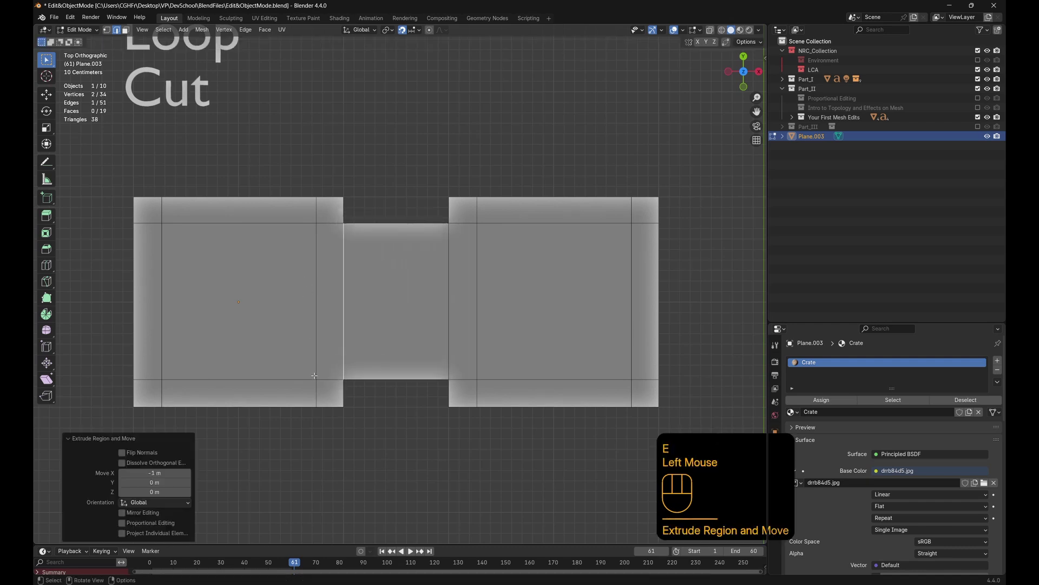
Select all geometry linked to the copied panel and try moving it 1 m up along Z
middle_click_drag(397, 484, 487, 379)
left_click(482, 279)
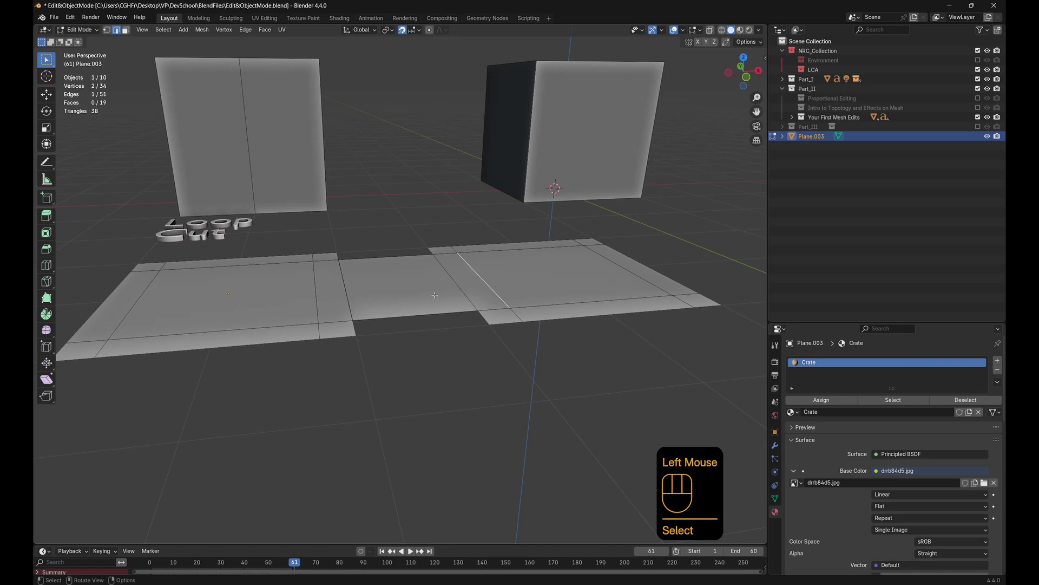
key("l")
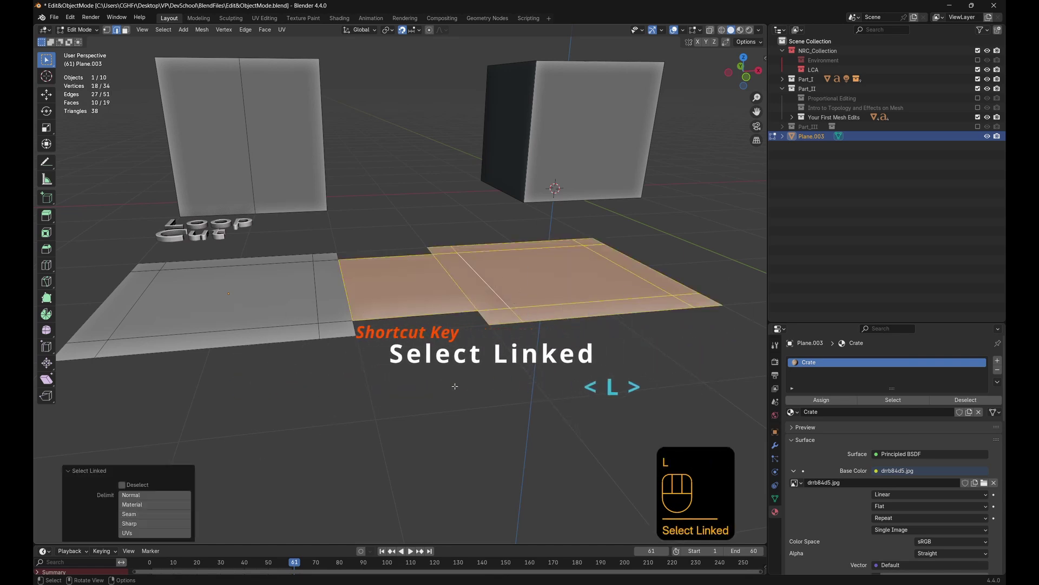
key("g")
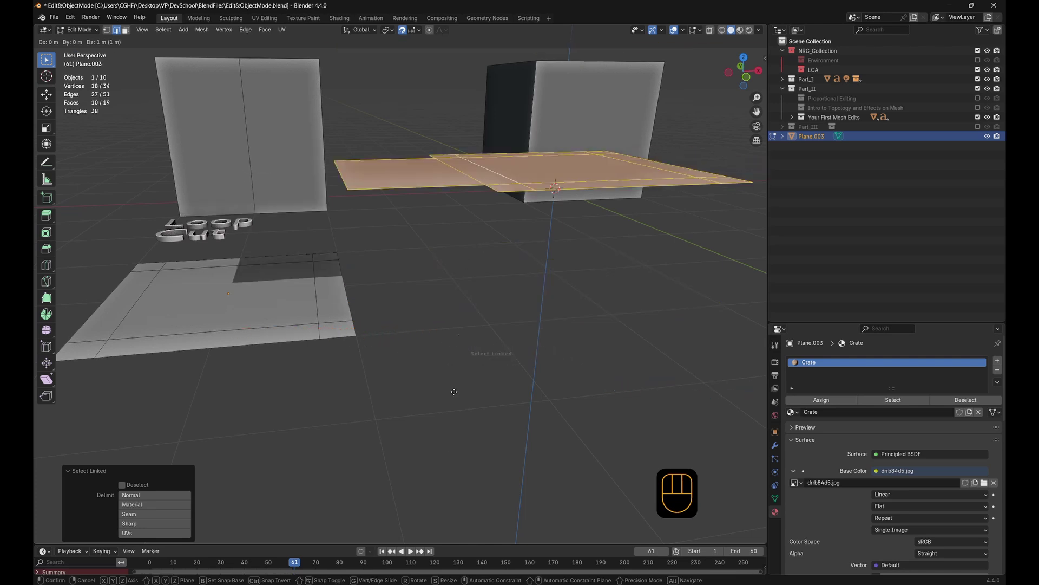
right_click(417, 330)
Undo the linked selection, the edge selection and the extrusion between the two panels
key("ctrl+z")
key("ctrl+z")
key("ctrl+z")
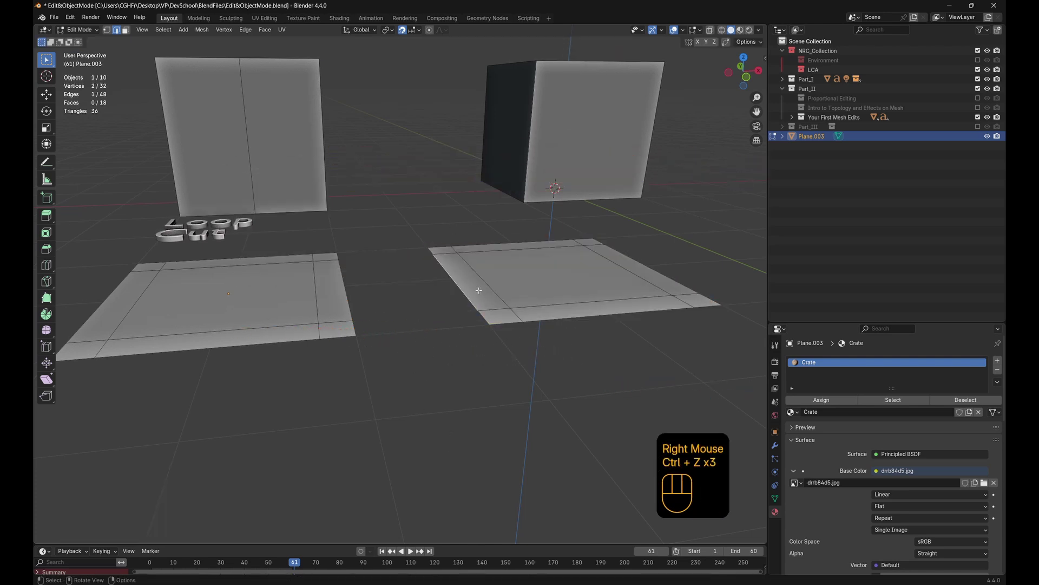
Select the facing middle edges of both panels and fill the gap between them with a face
middle_click_drag(415, 326, 450, 303)
left_click(411, 341)
left_click(450, 304)
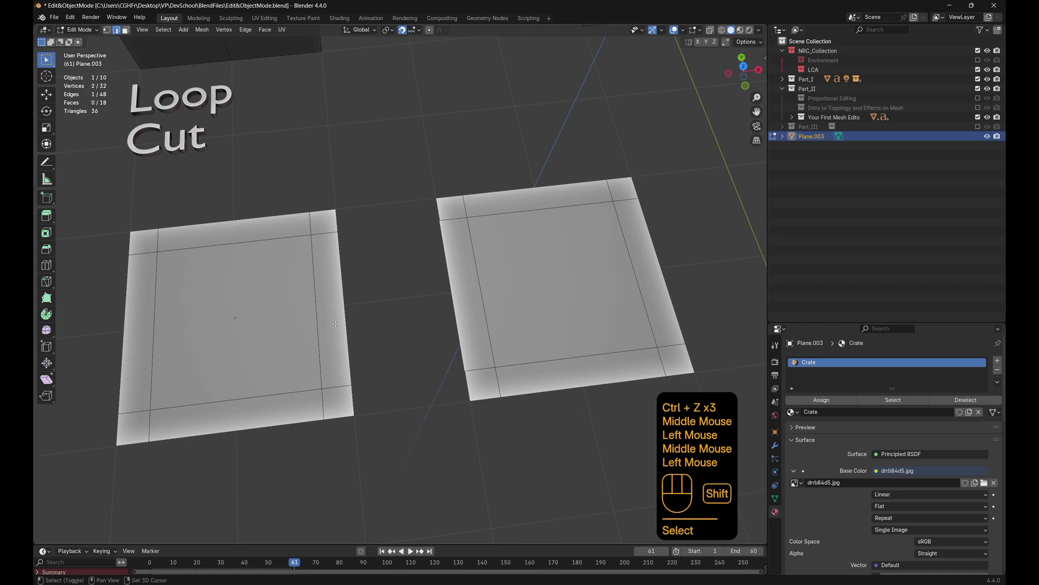
left_click(359, 325, "shift")
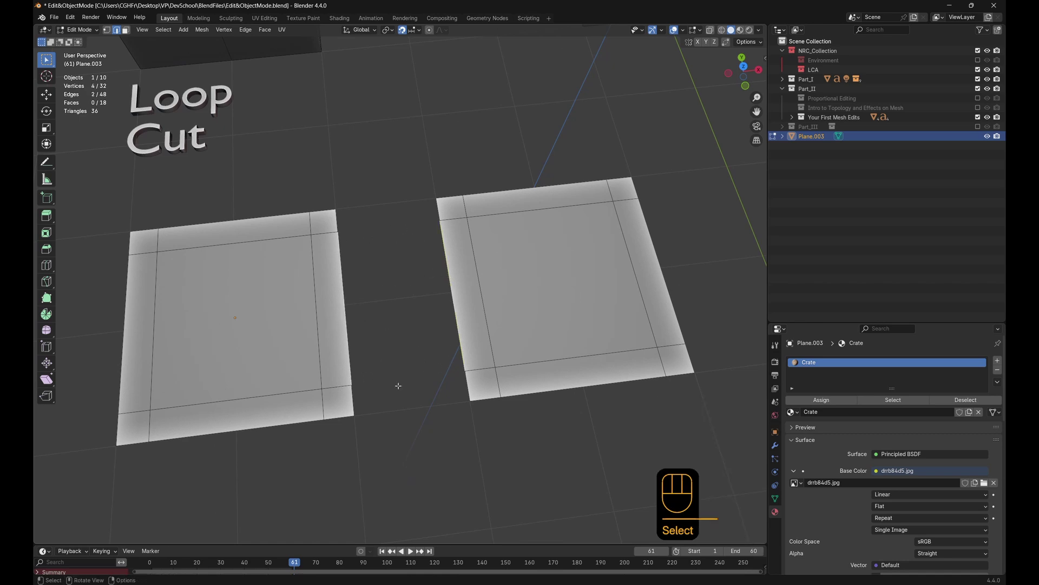
middle_click_drag(399, 388, 399, 309)
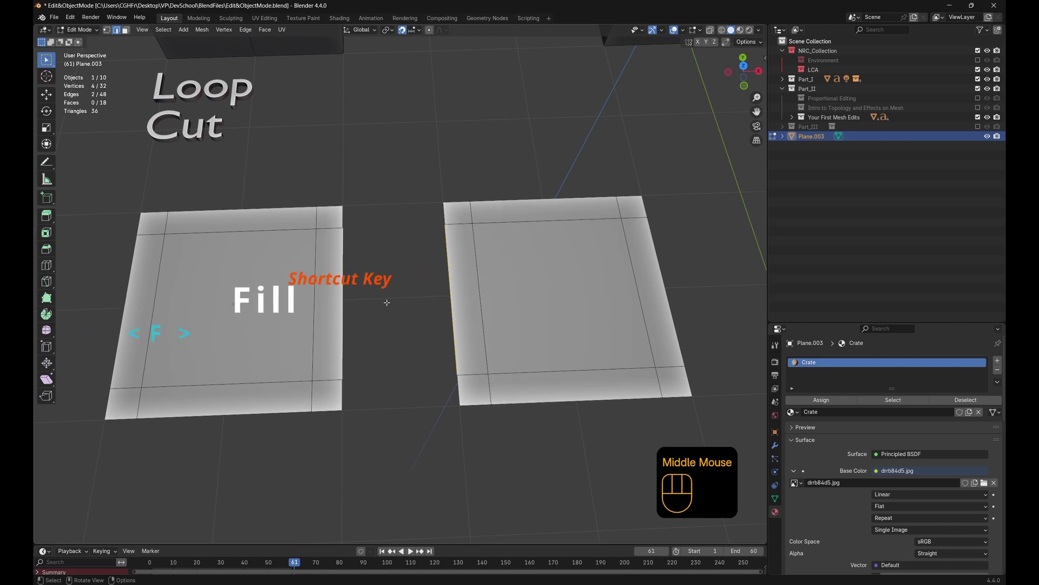
key("f")
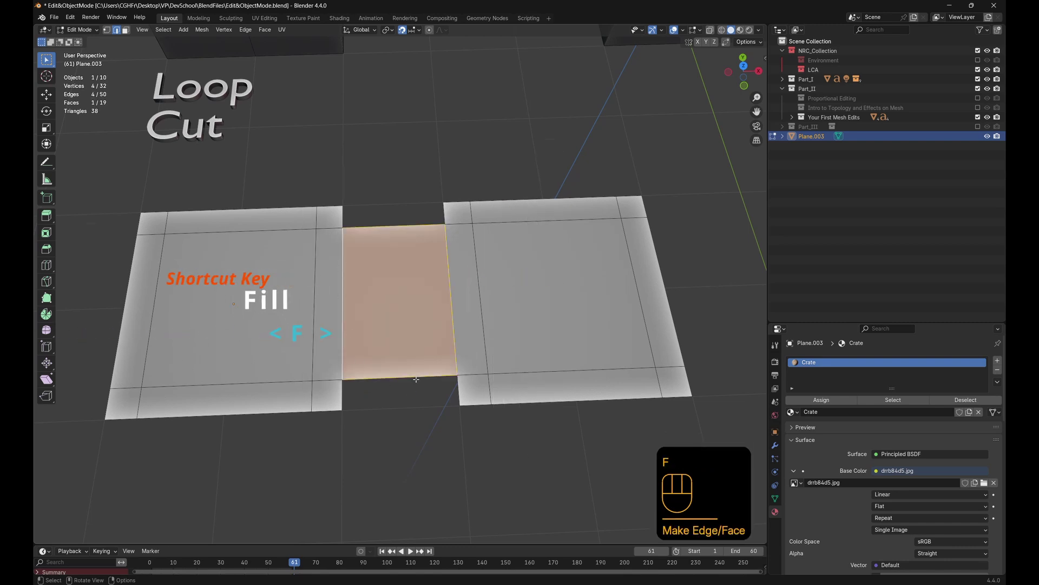
middle_click_drag(416, 379, 429, 310)
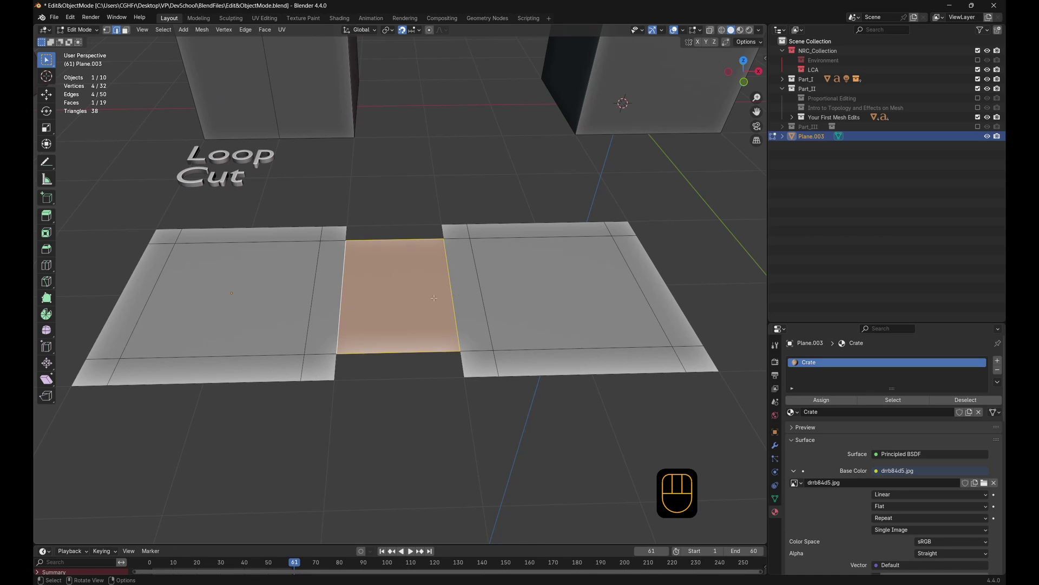
Select the bridging face's two side edges, then undo these selections and the fill between the panels
left_click(455, 339)
left_click(341, 303, "shift")
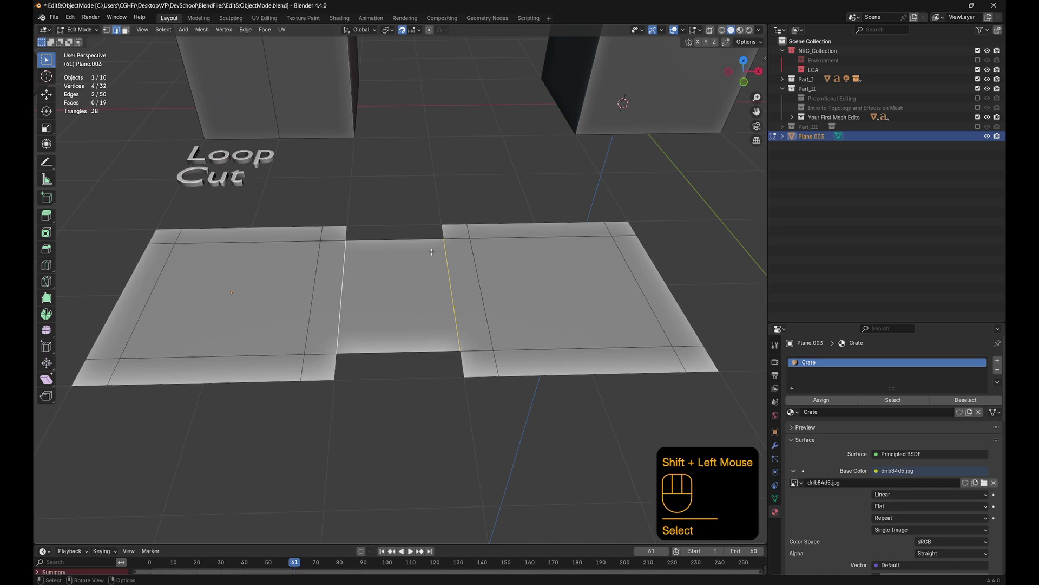
key("ctrl+z")
key("ctrl+z")
key("ctrl+z")
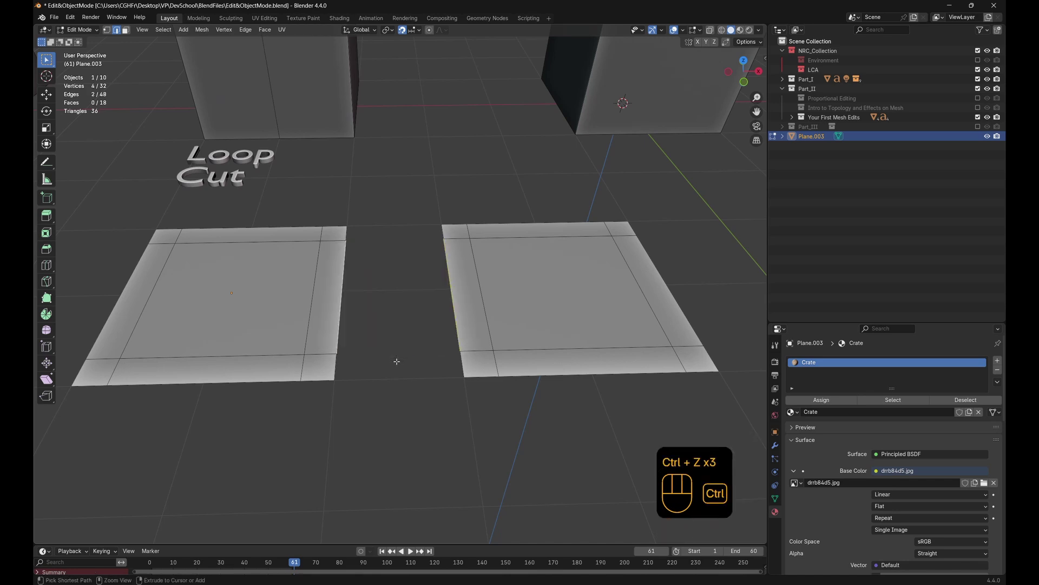
In vertex select mode, select two diagonally opposite inner corners of the copied panel and create an edge between them with Fill
middle_click_drag(397, 361, 396, 425)
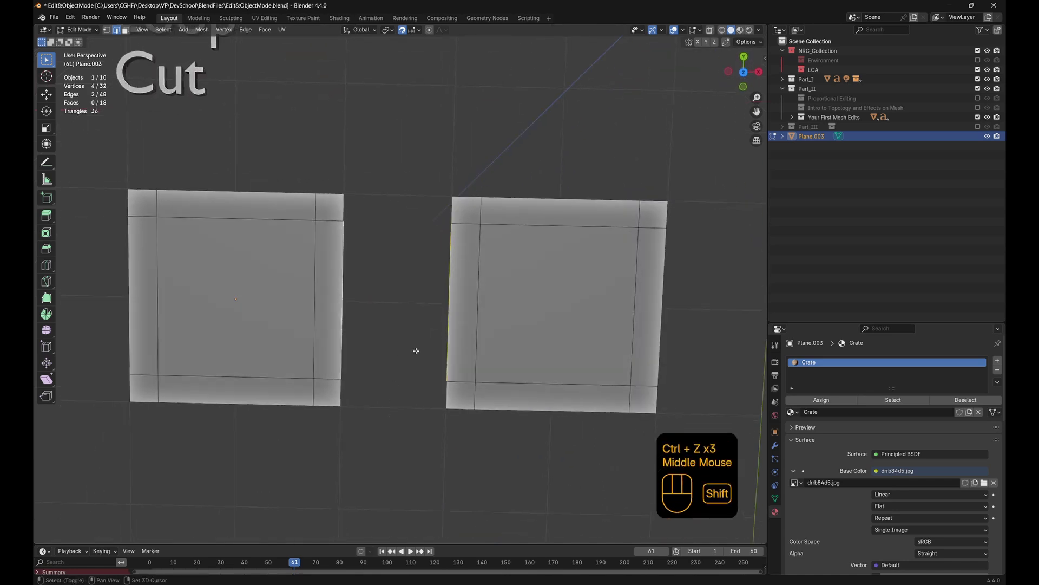
mouse_move(416, 351)
middle_mouse_down("shift")
mouse_move(382, 359)
mouse_move(395, 341)
mouse_move(421, 353)
middle_mouse_up("shift")
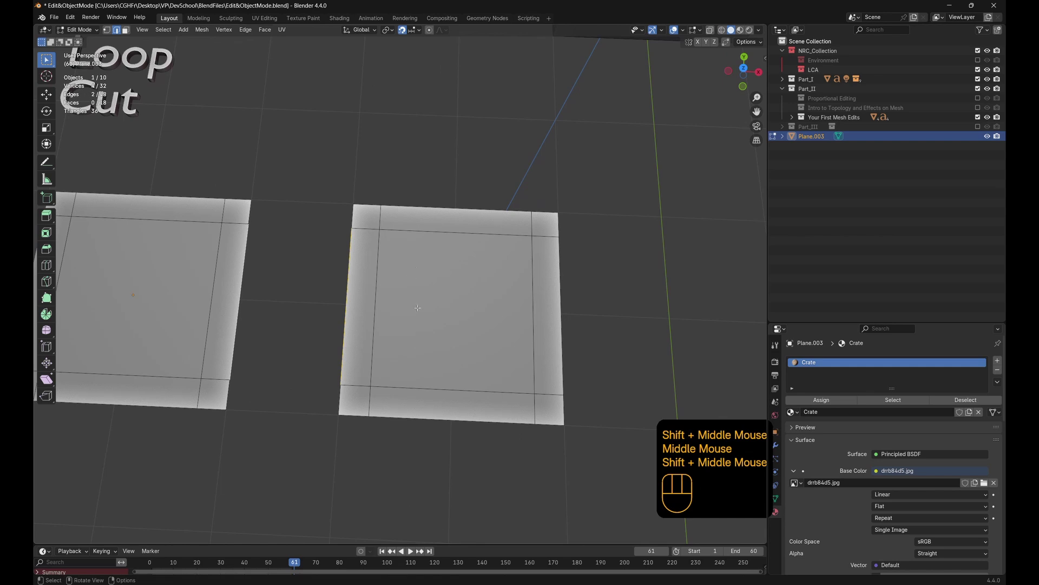
key("1")
left_click(379, 230)
left_click(542, 404, "shift")
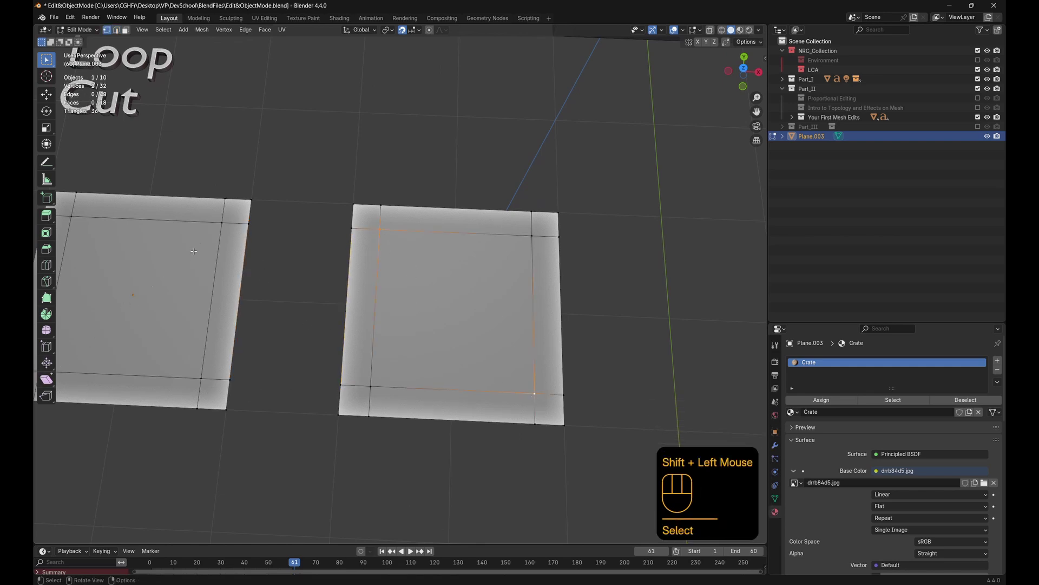
key("f")
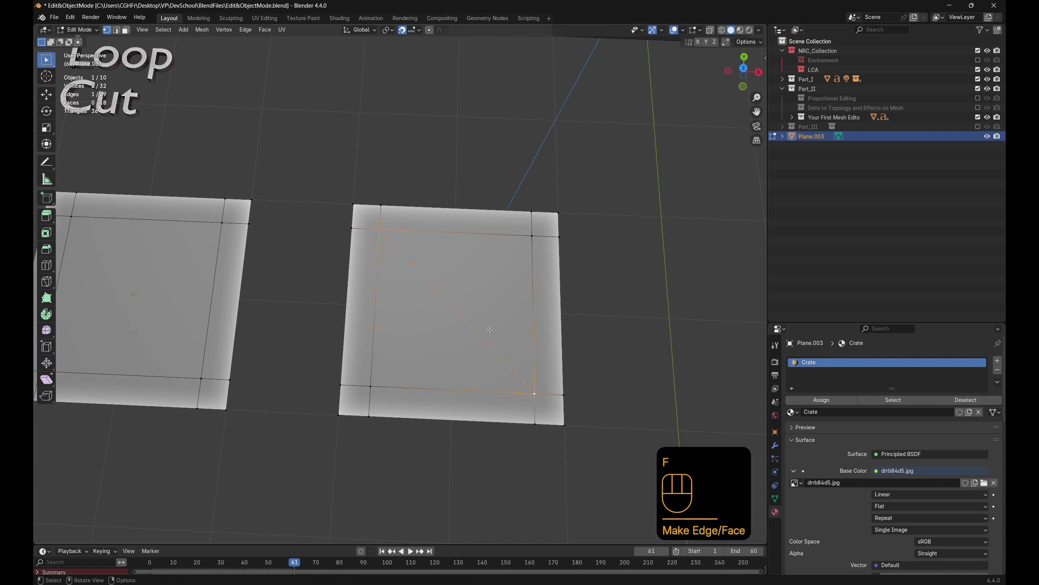
middle_click_drag(472, 287, 483, 316)
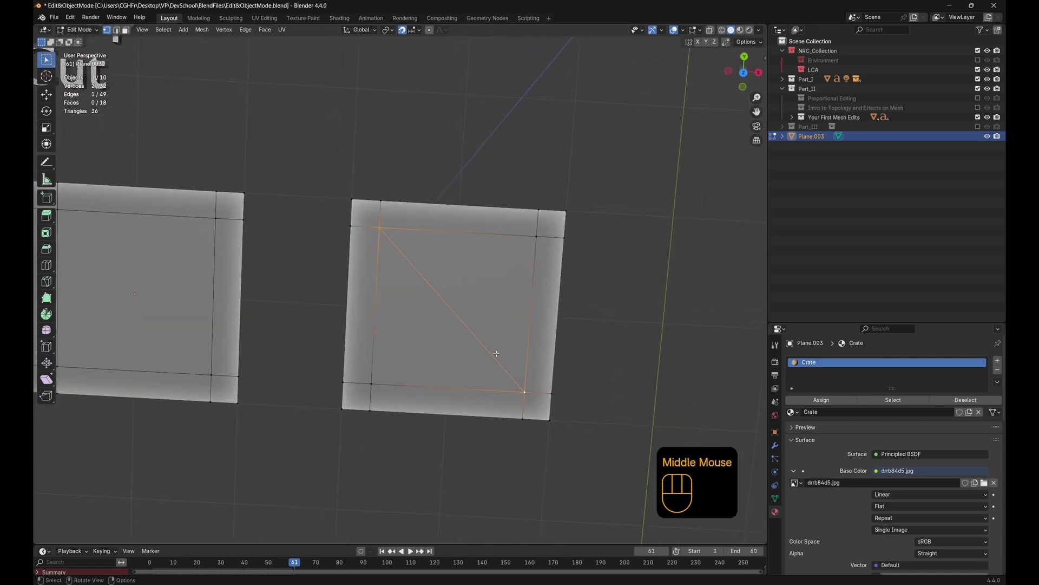
In face select mode, select the copied panel's centre face to check whether the filled diagonal edge splits it
middle_click_drag(489, 326, 425, 287)
scroll(492, 331, "up", 5)
key("3")
left_click(294, 236)
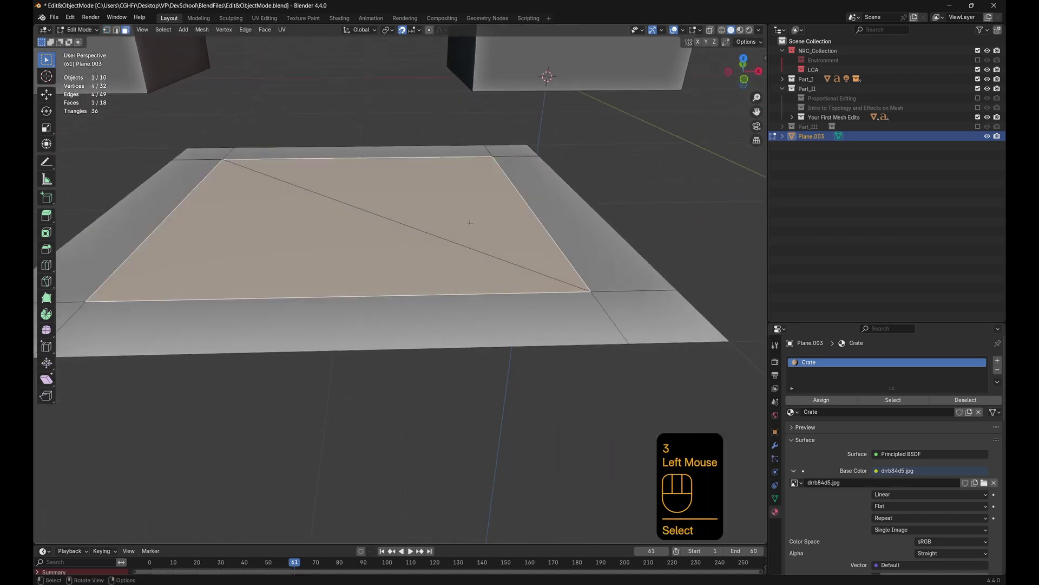
scroll(470, 223, "down", 2)
middle_click_drag(470, 223, 285, 186)
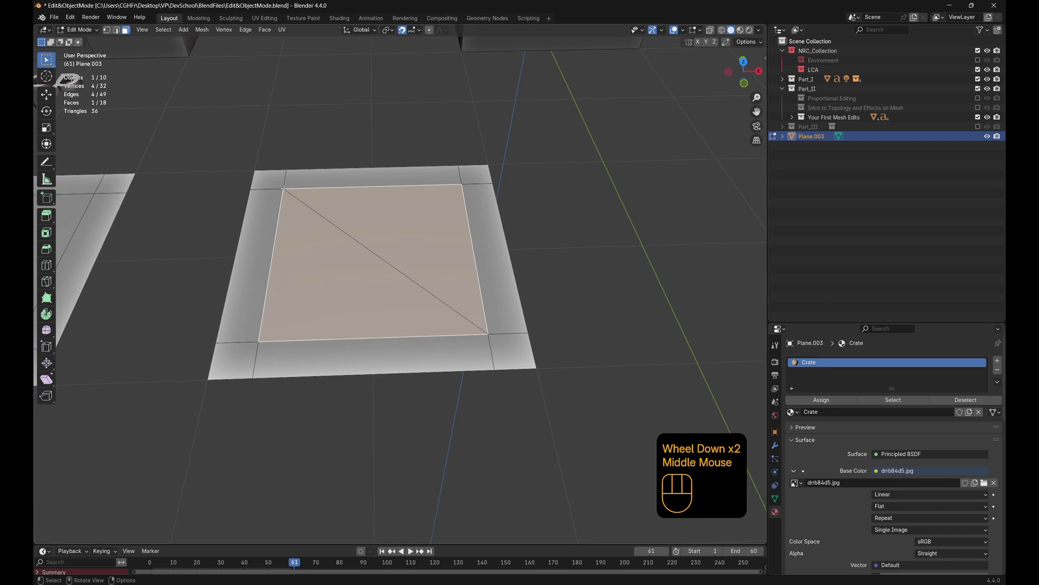
left_click(377, 259)
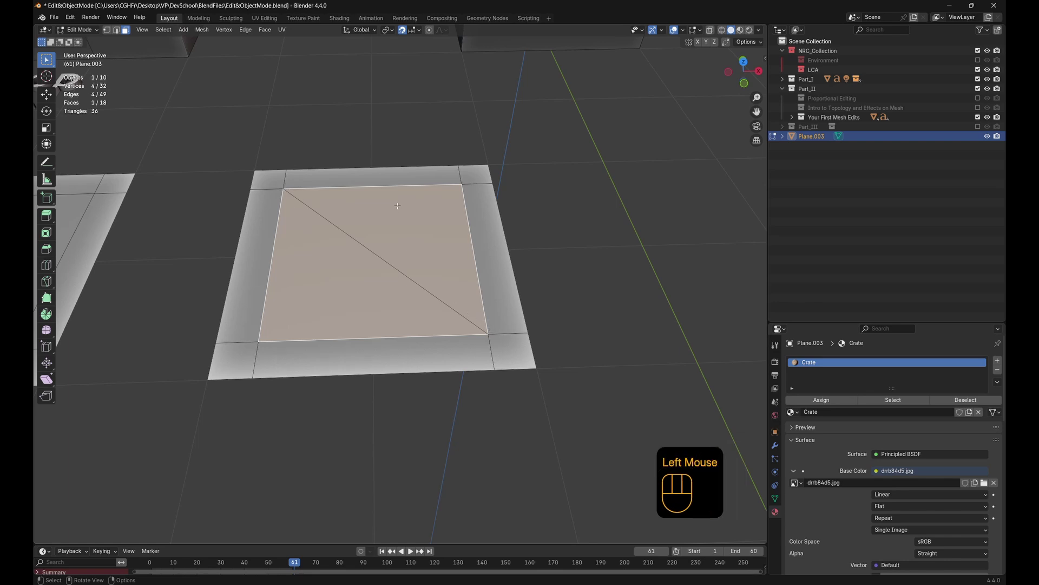
left_click(378, 260)
left_click(378, 260)
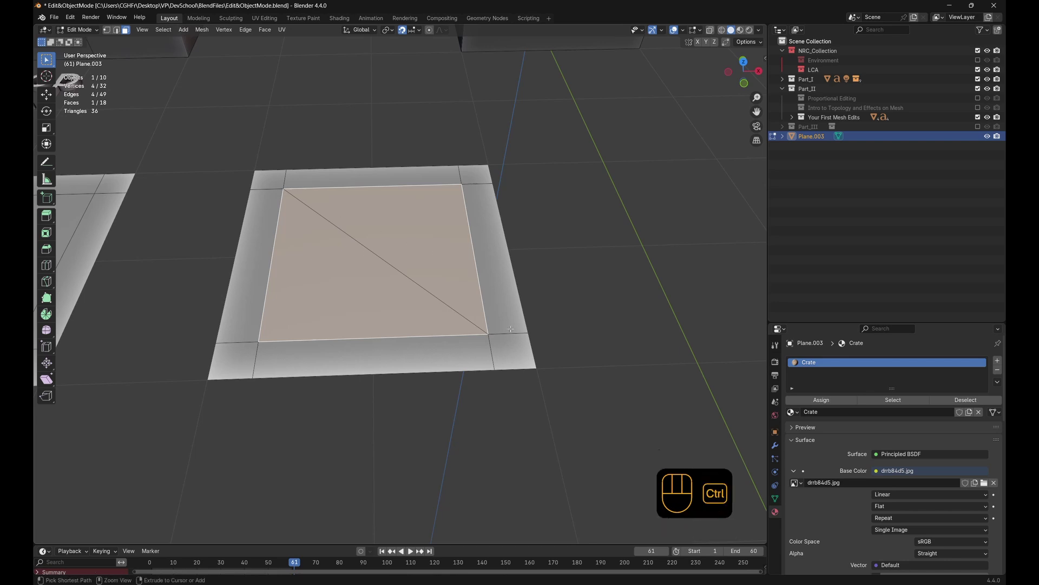
Undo the filled diagonal edge and connect the copied panel's same two inner corner vertices with Join
key("ctrl+z")
key("ctrl+z")
key("ctrl+z")
key("ctrl+z")
key("ctrl+z")
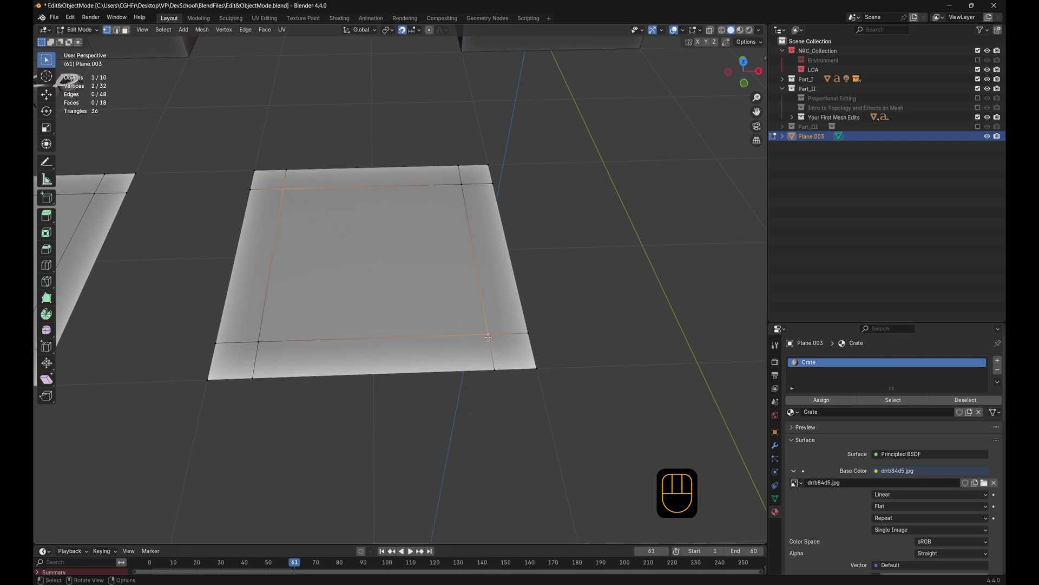
key("j")
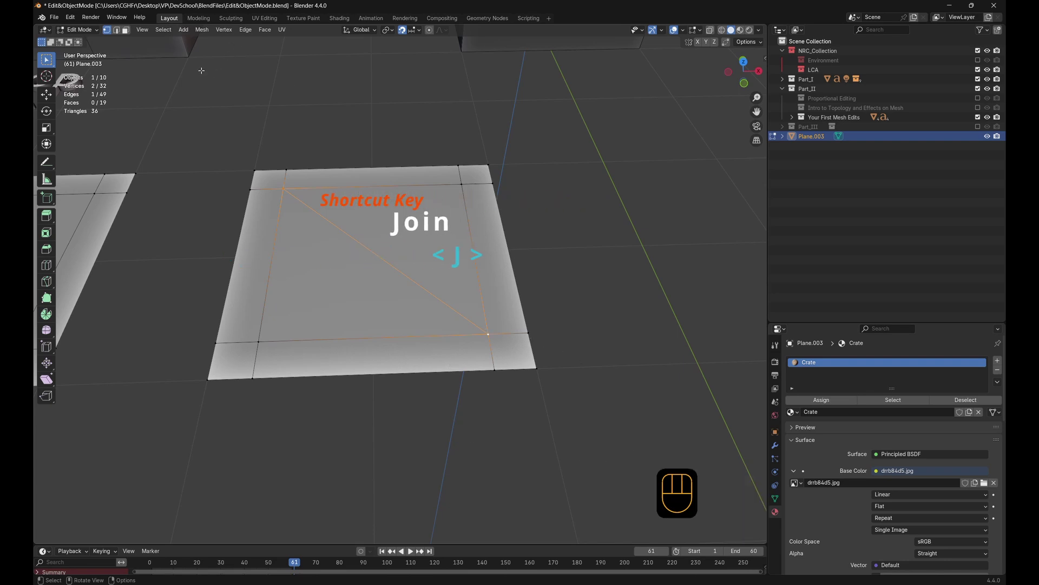
In face select mode, select a triangle beside the joined diagonal to check whether the copied panel's centre is split
key("3")
left_click(407, 230)
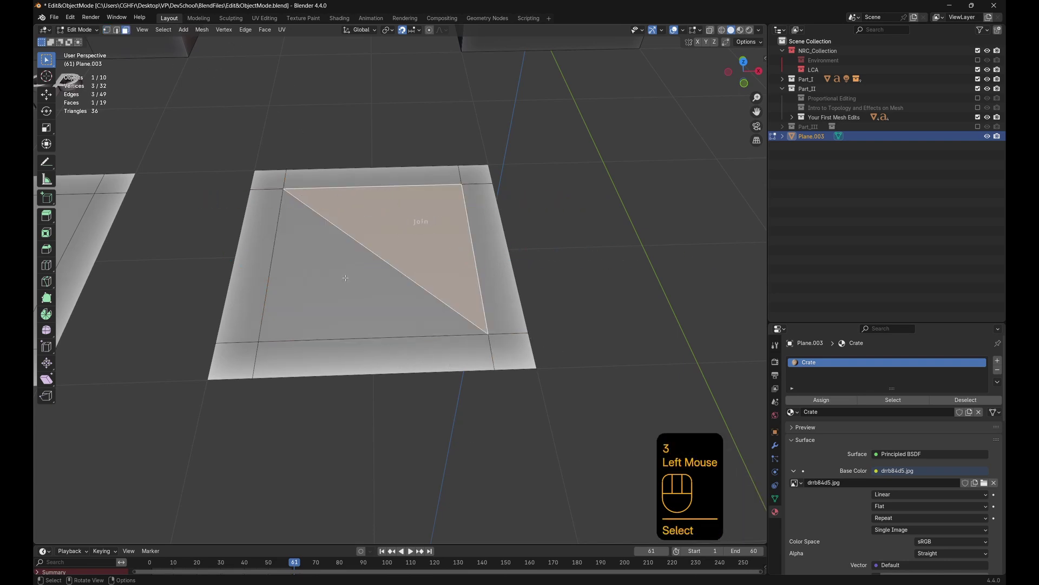
left_click(405, 233)
left_click(403, 235)
left_click(402, 236)
left_click(402, 236)
left_click(402, 236)
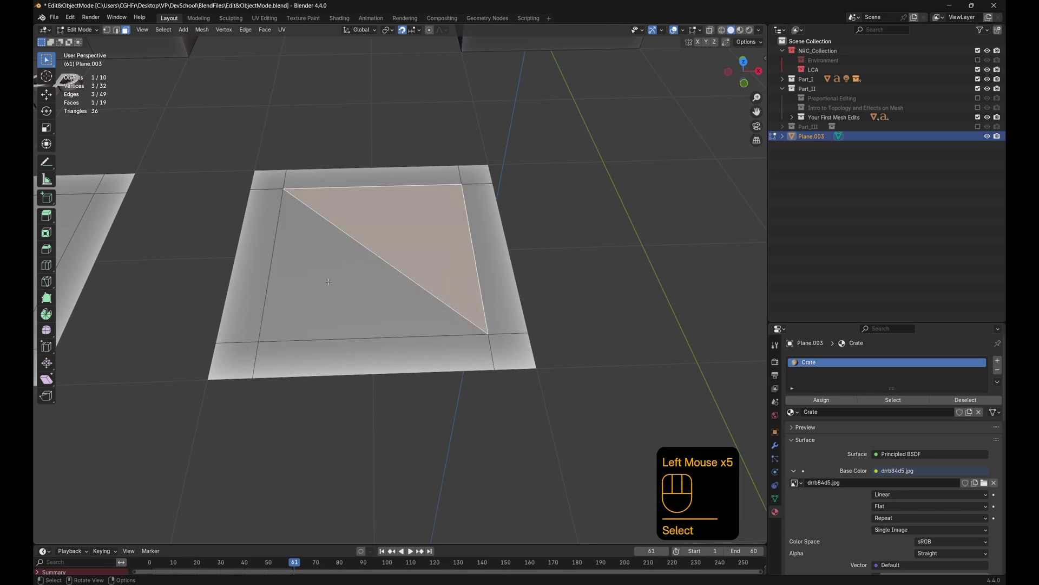
In vertex select mode, create a diagonal edge with Fill between two opposite inner corners of the original panel
middle_click_drag(402, 236, 617, 238, "shift")
key("1")
left_click(112, 172)
left_click(114, 176)
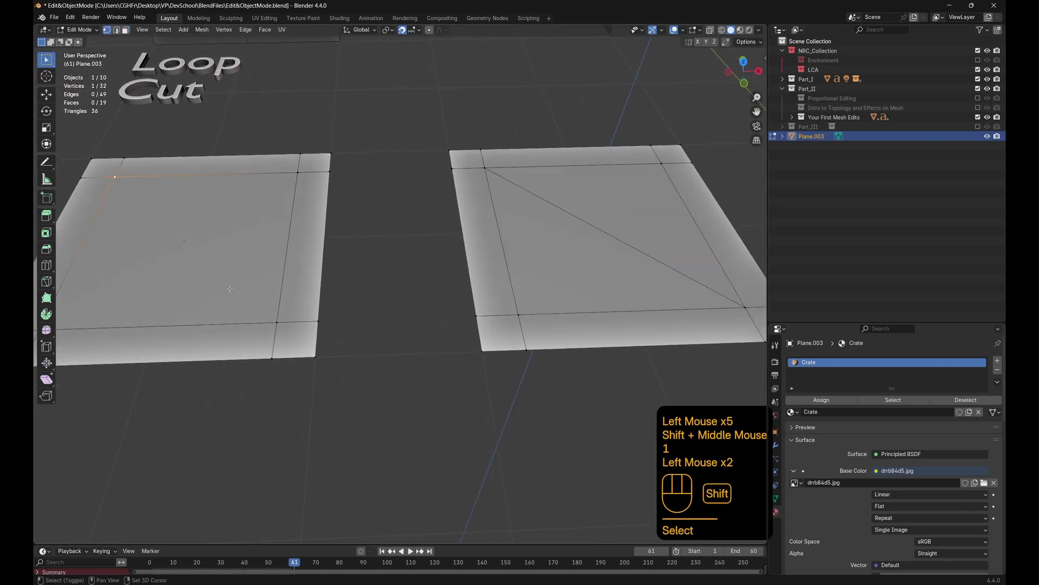
left_click(276, 322, "shift")
key("f")
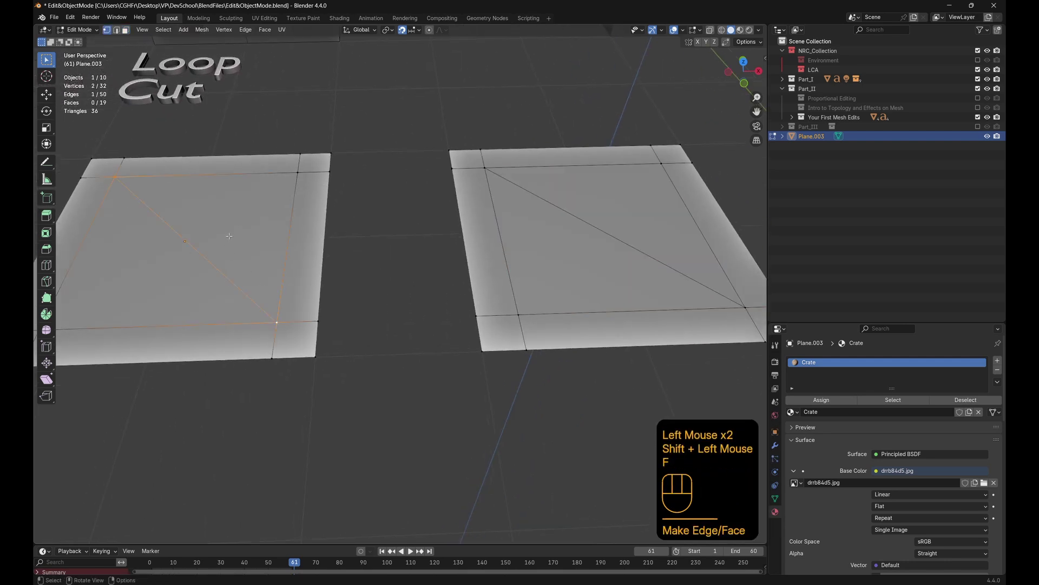
Select the centre faces of both panels in face select mode to compare the filled diagonal with the joined one
key("3")
left_click(262, 284)
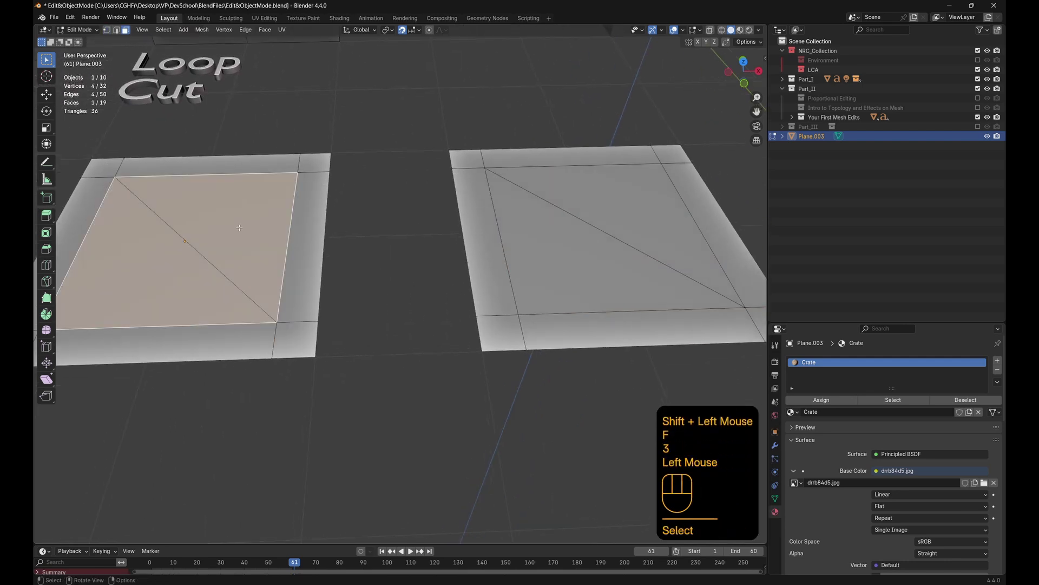
left_click(547, 251, "shift")
left_click(639, 209, "shift")
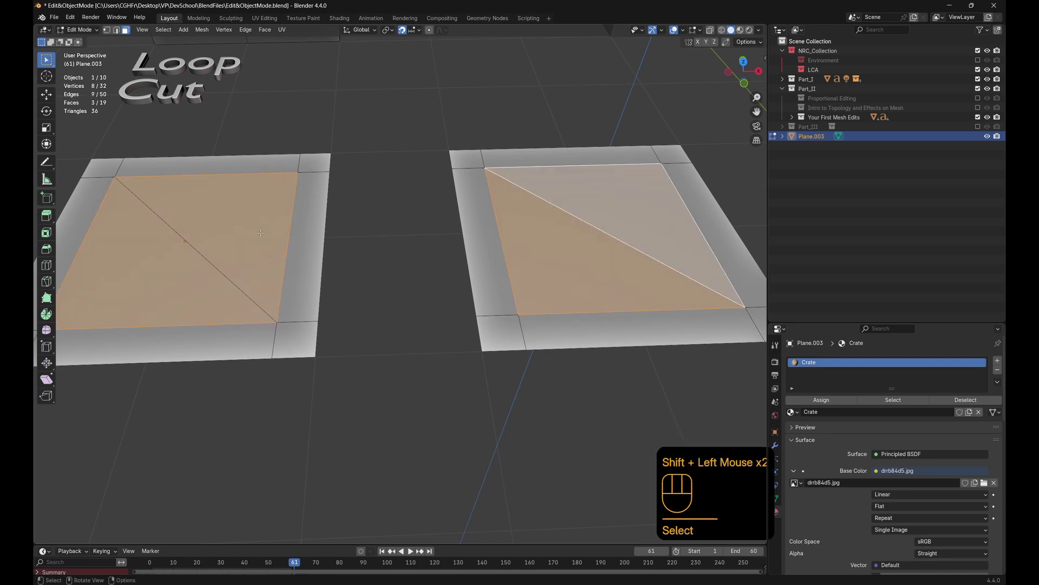
left_click(234, 220)
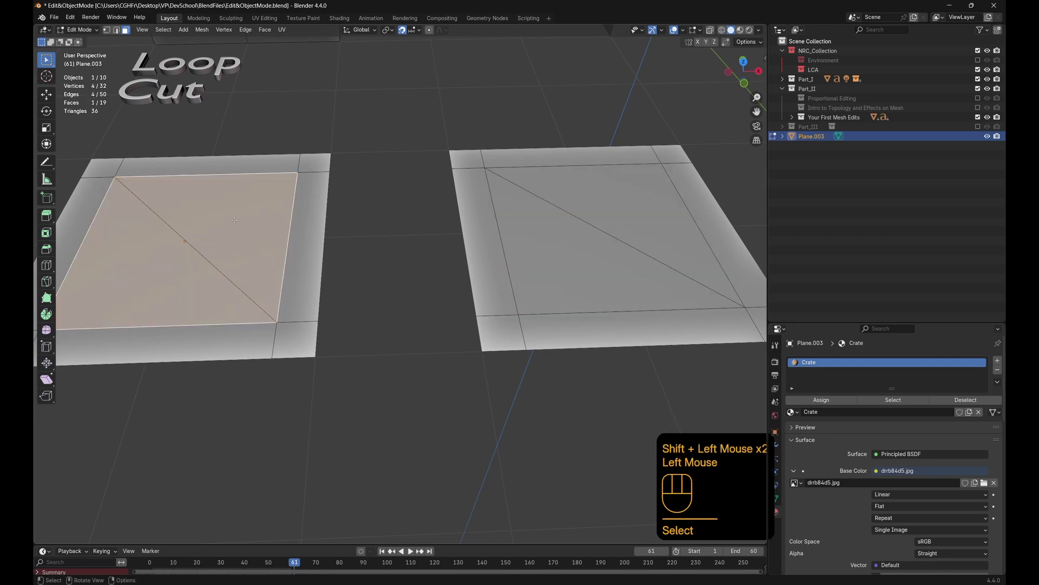
In edge select mode, select the original panel's diagonal edge and view it from another side
key("2")
left_click(157, 217)
middle_click_drag(218, 265, 194, 353)
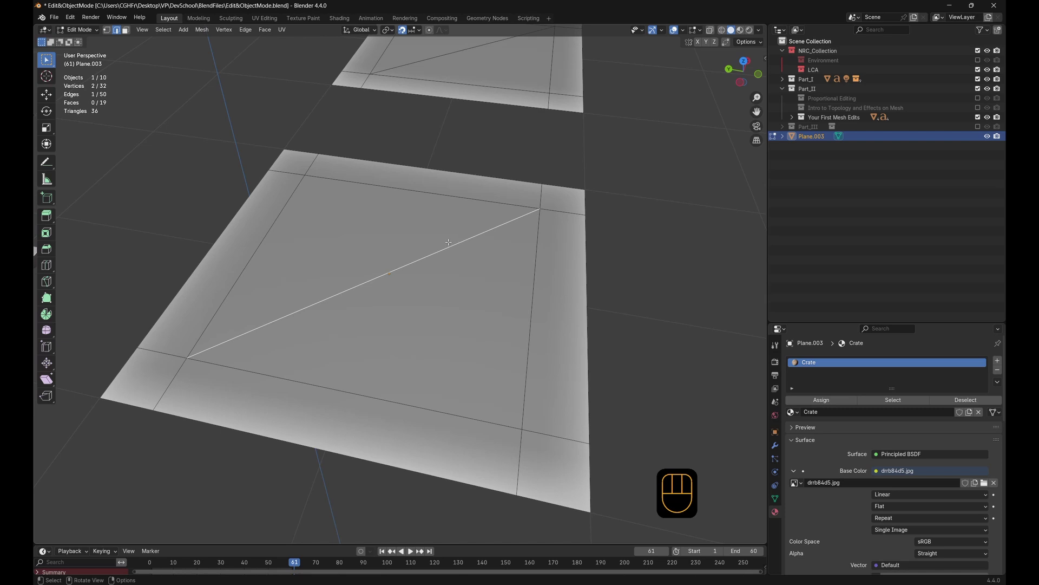
Try to dissolve the original panel's filled diagonal edge, and select the edges around its far inner corner
key("ctrl+x")
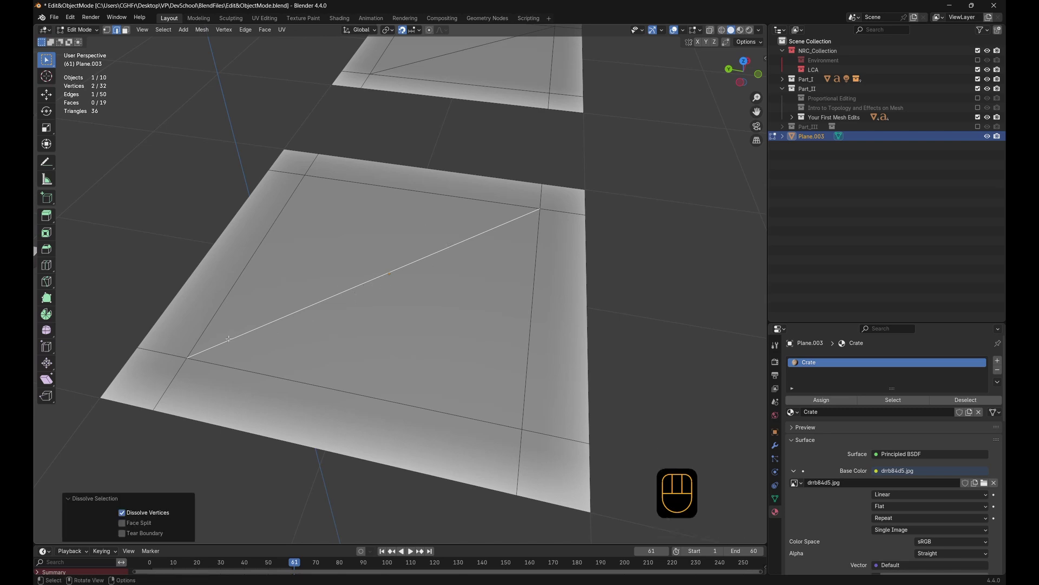
left_click(275, 240)
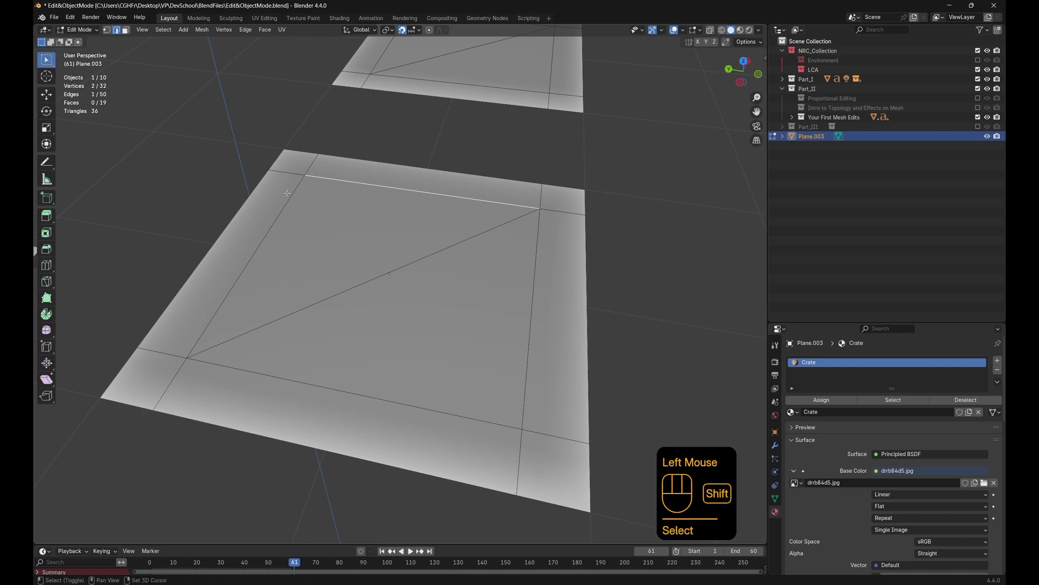
left_click(293, 191, "shift")
left_click(286, 174, "shift")
left_click(306, 169, "shift")
left_click(293, 135)
In face select mode, select the corner face, its two neighbouring border faces and the centre face of the original panel
key("3")
left_click(290, 161)
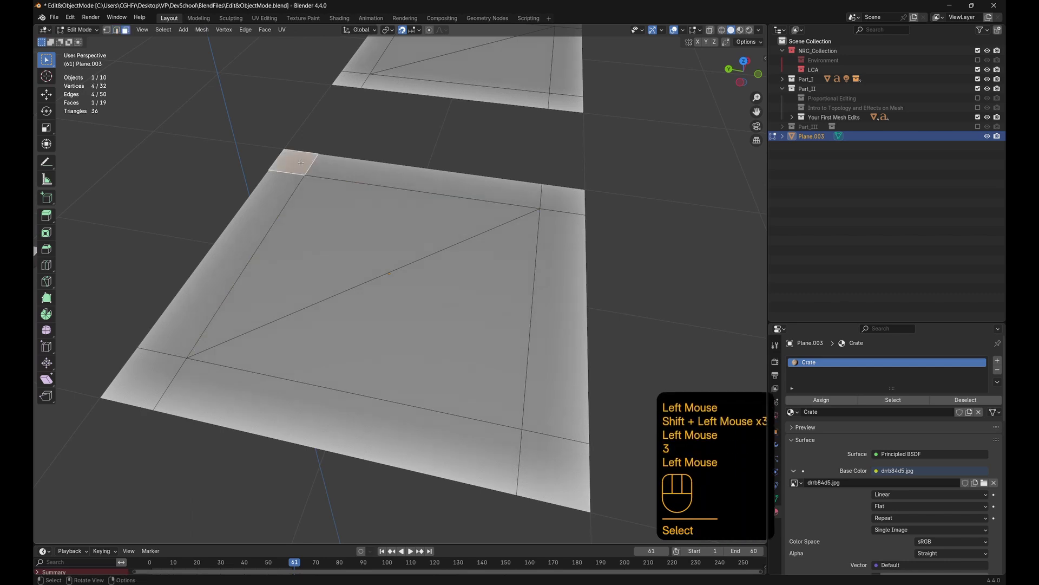
left_click(423, 181, "shift")
left_click(422, 182, "shift")
left_click(279, 191, "shift")
left_click(277, 223, "shift")
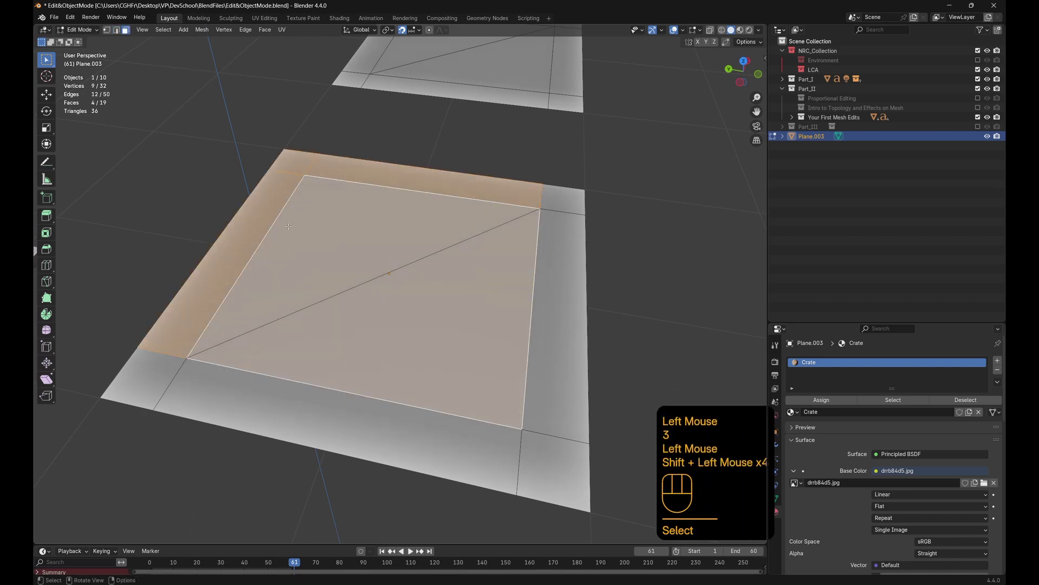
In edge select mode, dissolve the four edges meeting at the original panel's far inner corner and undo the dissolve
key("2")
left_click(293, 136)
left_click(247, 266, "shift")
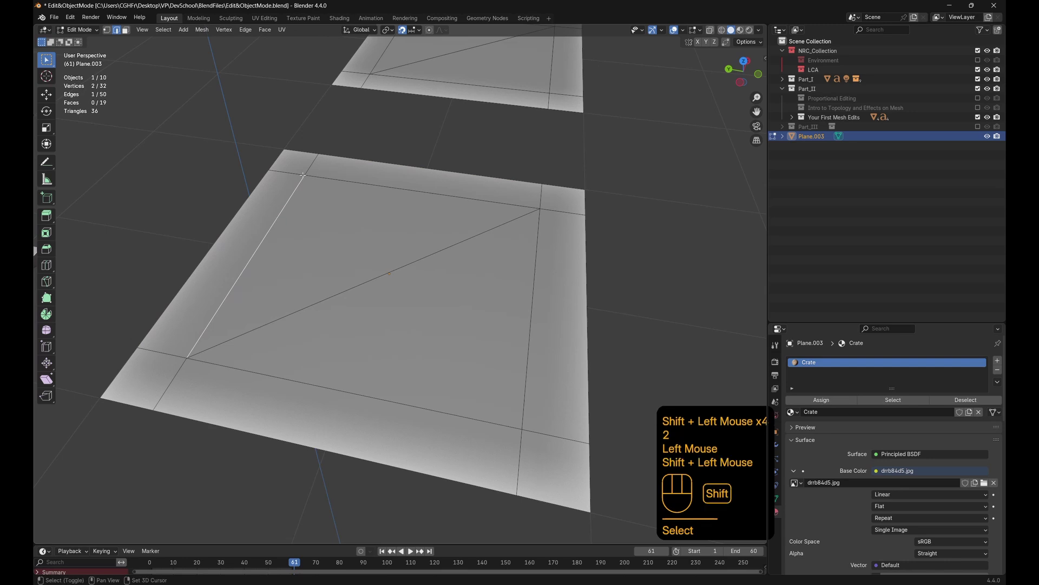
left_click(423, 191, "shift")
left_click(286, 173, "shift")
left_click(312, 163, "shift")
key("ctrl+x")
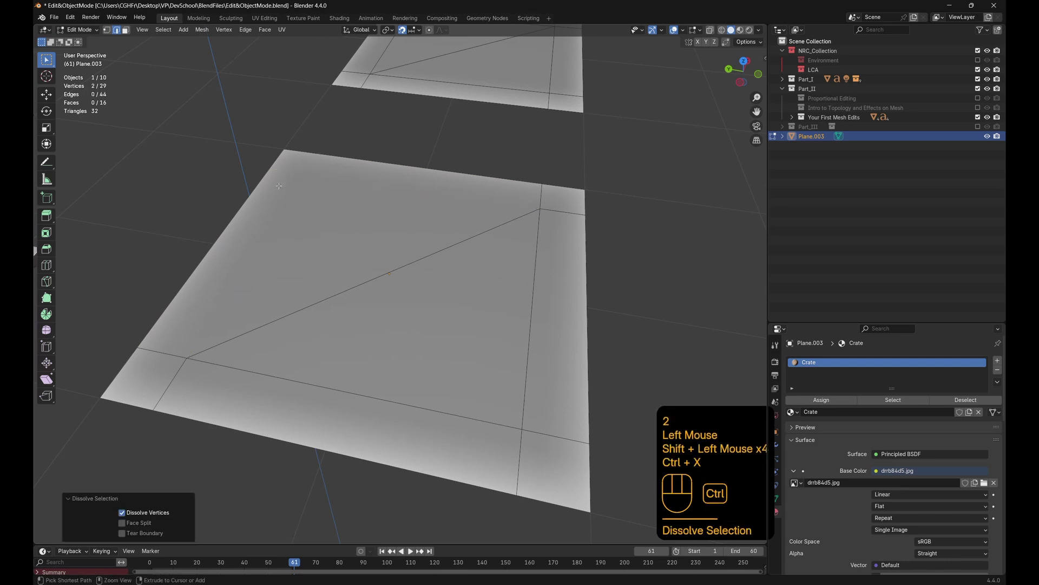
key("ctrl+z")
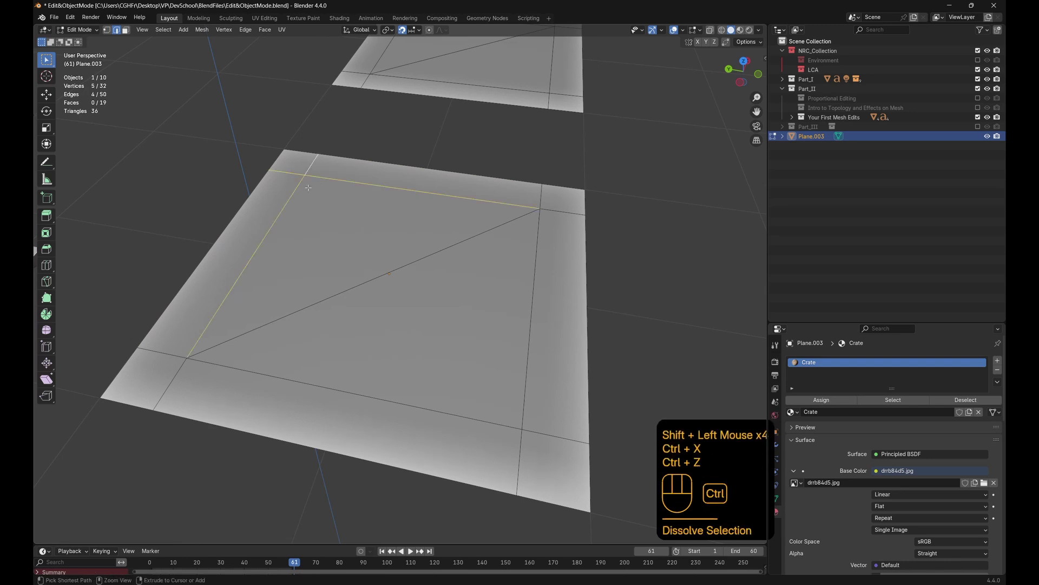
Select the original panel's filled diagonal edge, inspect it from below, and try moving it along the Z axis
left_click(350, 285)
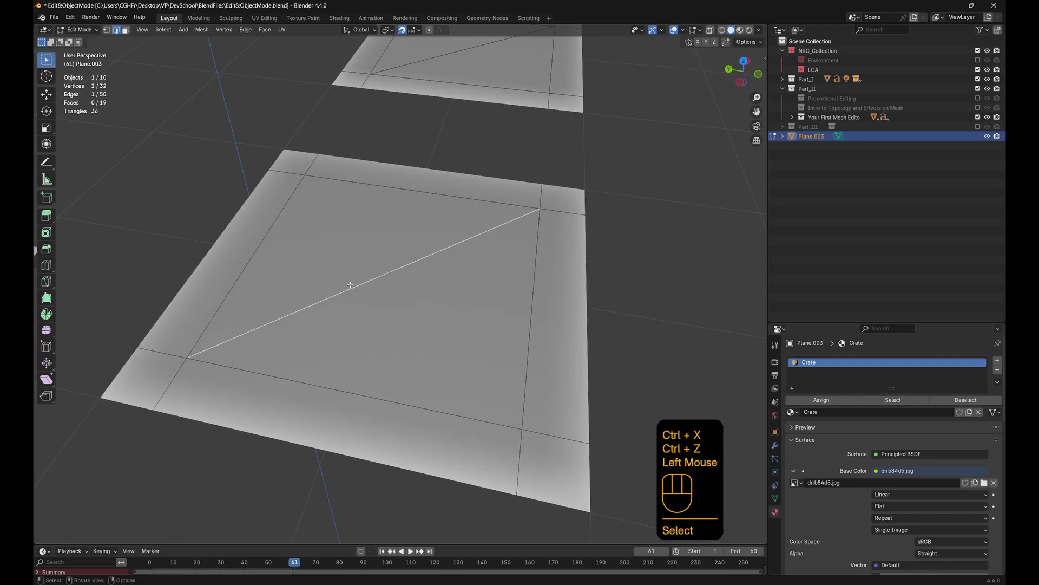
middle_click_drag(314, 309, 337, 167)
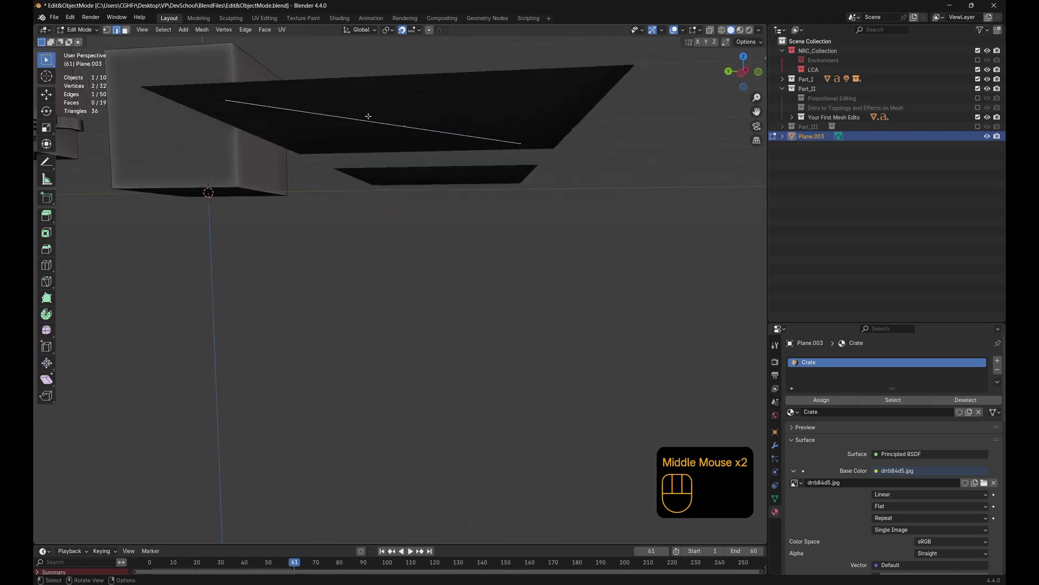
middle_click_drag(366, 115, 384, 195)
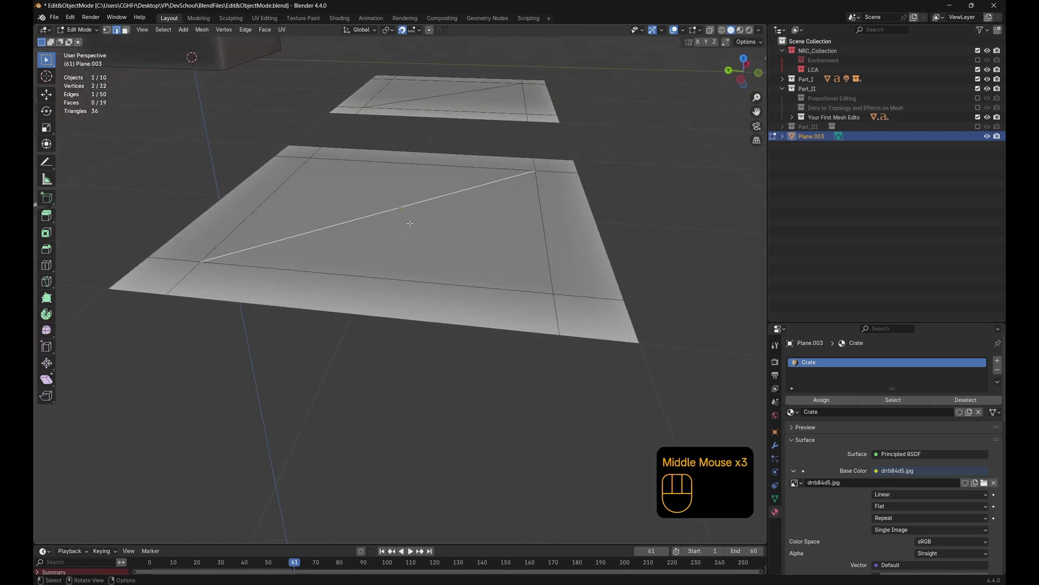
key("g")
right_click(615, 210)
key("g")
key("z")
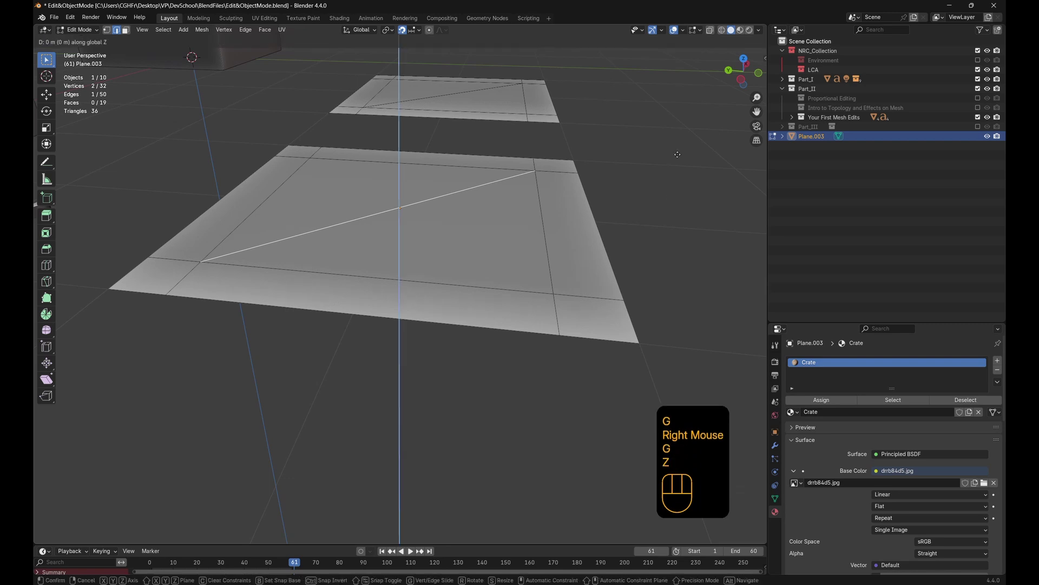
right_click(208, 254)
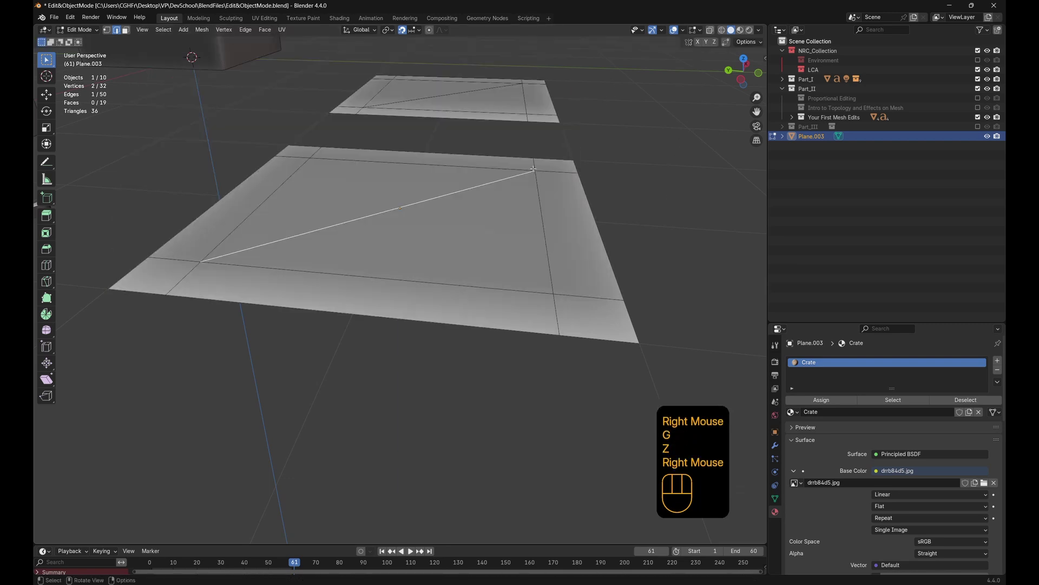
Subdivide the filled diagonal once and raise its midpoint vertex along the Z axis
key("1")
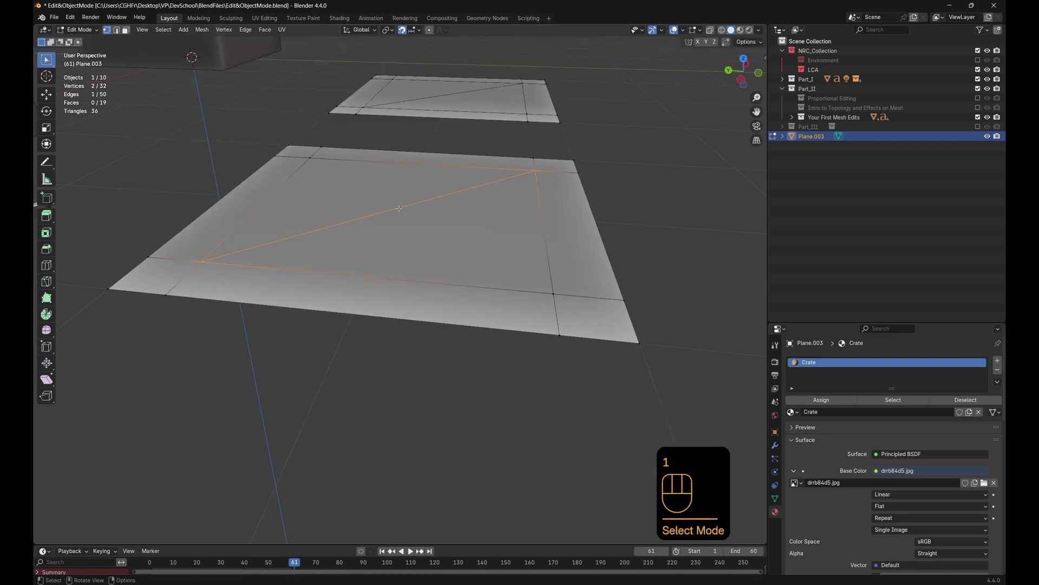
right_click(399, 208)
left_click(399, 209)
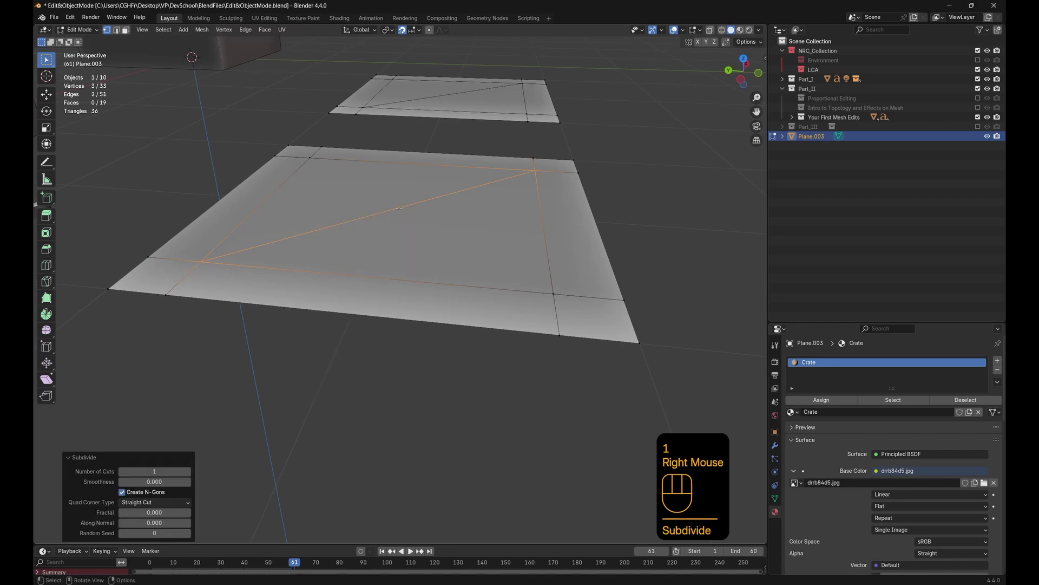
left_click(399, 208)
key("g")
key("z")
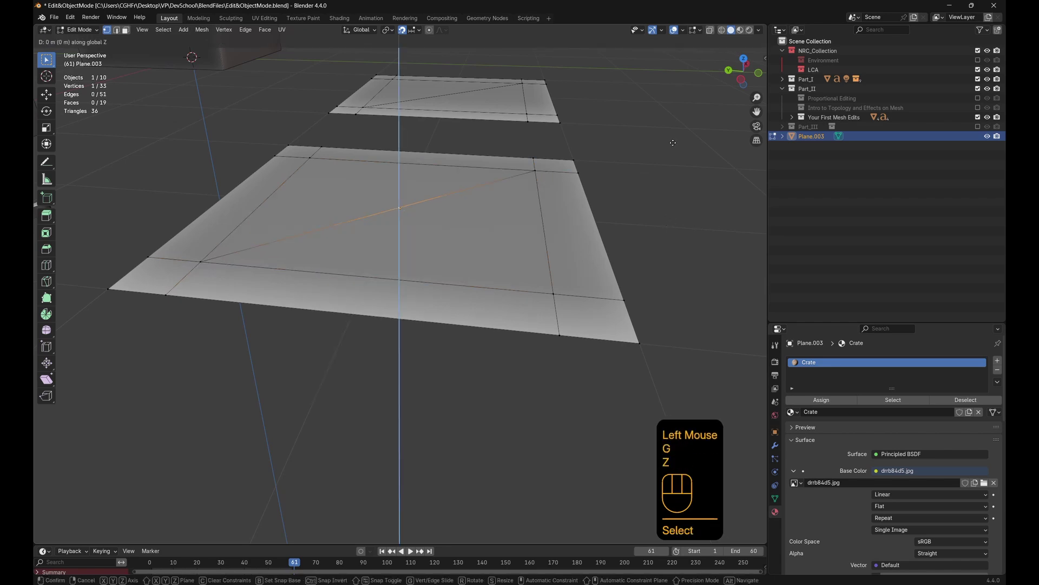
left_click(666, 190)
In edge select mode, subdivide the joined diagonal of the copied panel and switch to vertex select mode
middle_click_drag(666, 189, 499, 175, "shift")
key("2")
left_click(516, 159)
right_click(514, 159)
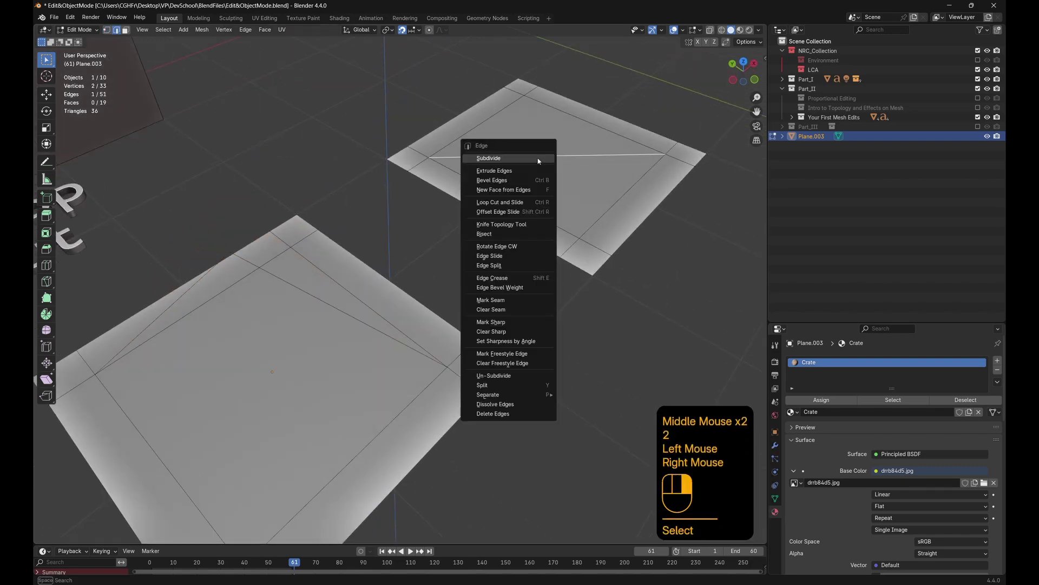
left_click(501, 158)
key("1")
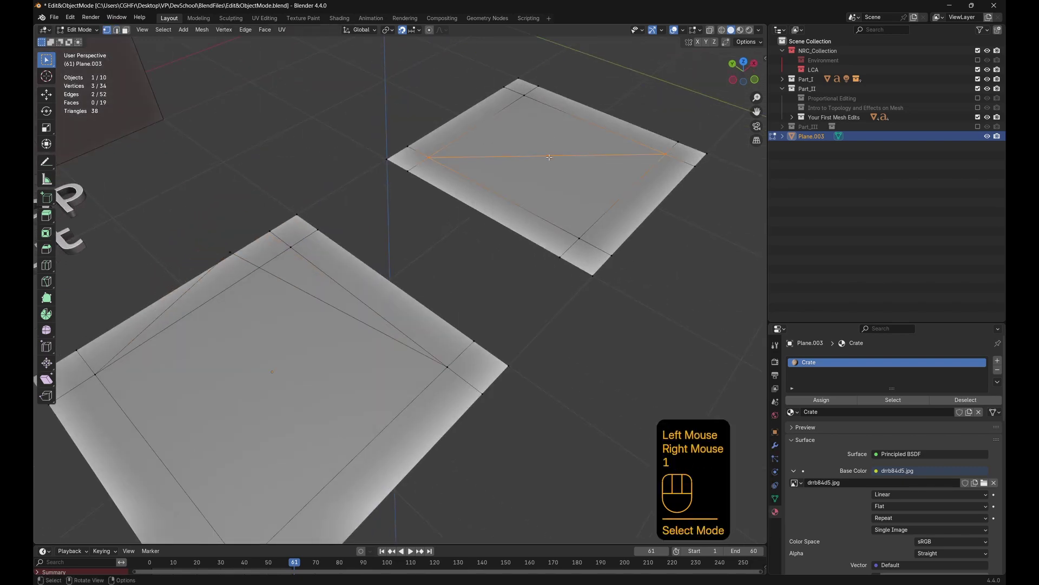
Move the midpoint vertex of the copied panel's joined diagonal 1 m up along the Z axis
left_click(548, 155)
middle_click_drag(548, 155, 483, 277)
key("g")
key("z")
left_click(625, 244)
scroll(626, 244, "down", 1)
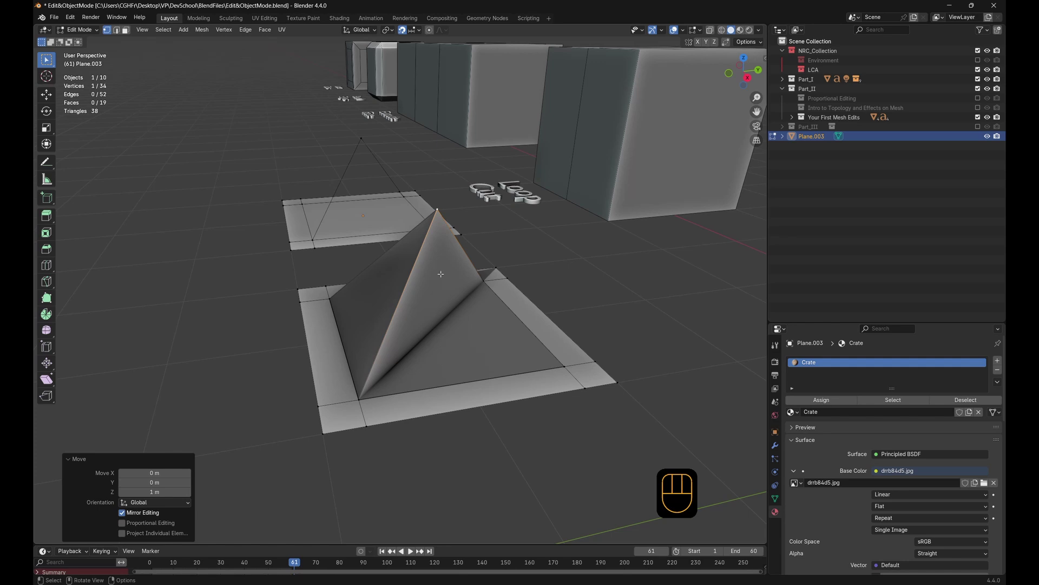
middle_click_drag(458, 340, 481, 343)
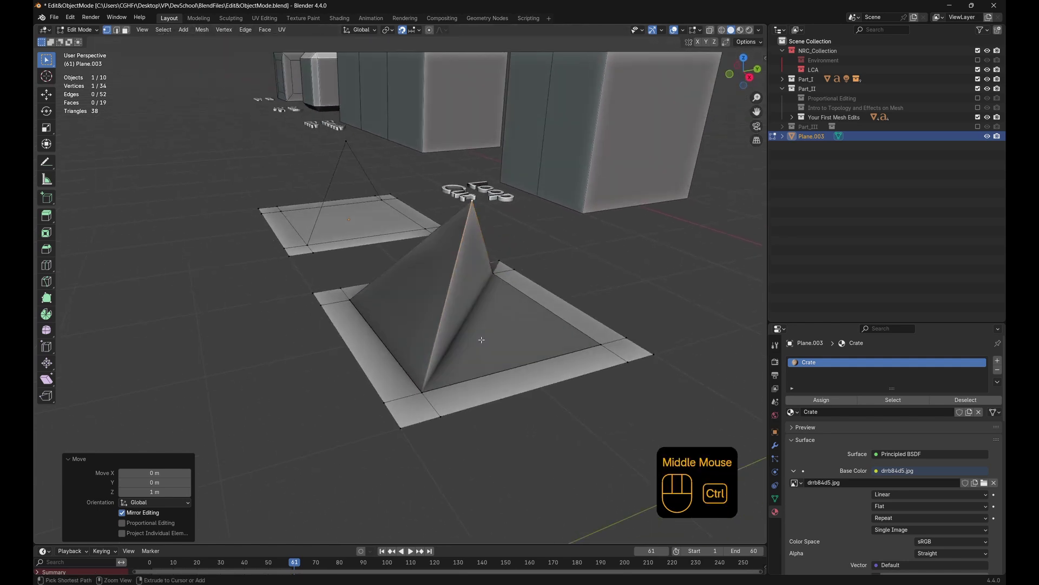
Undo raising the copied panel's midpoint vertex and dissolve the two halves of its joined diagonal
key("ctrl+z")
key("ctrl+z")
key("ctrl+z")
key("ctrl+z")
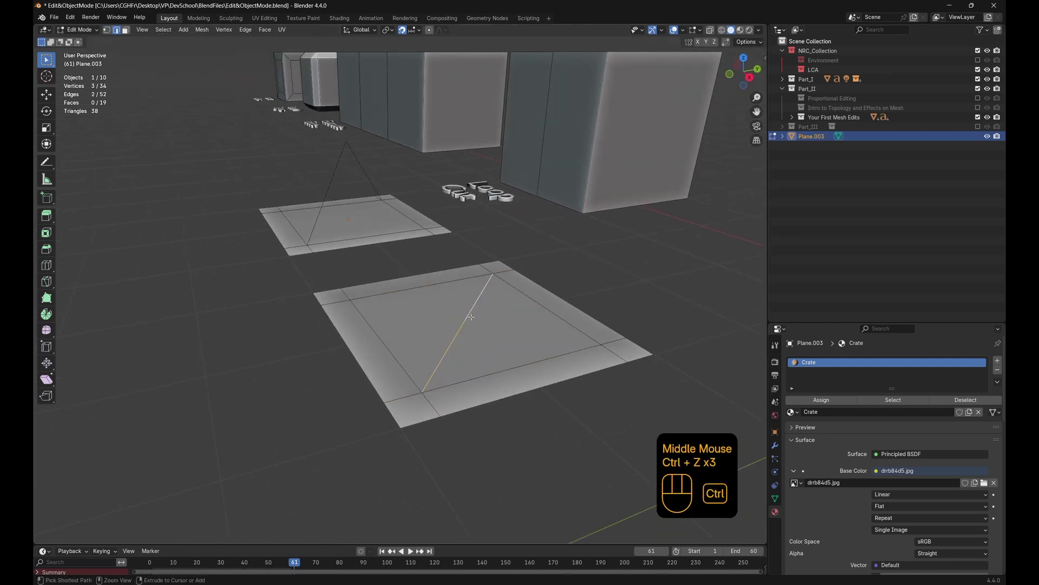
key("ctrl+x")
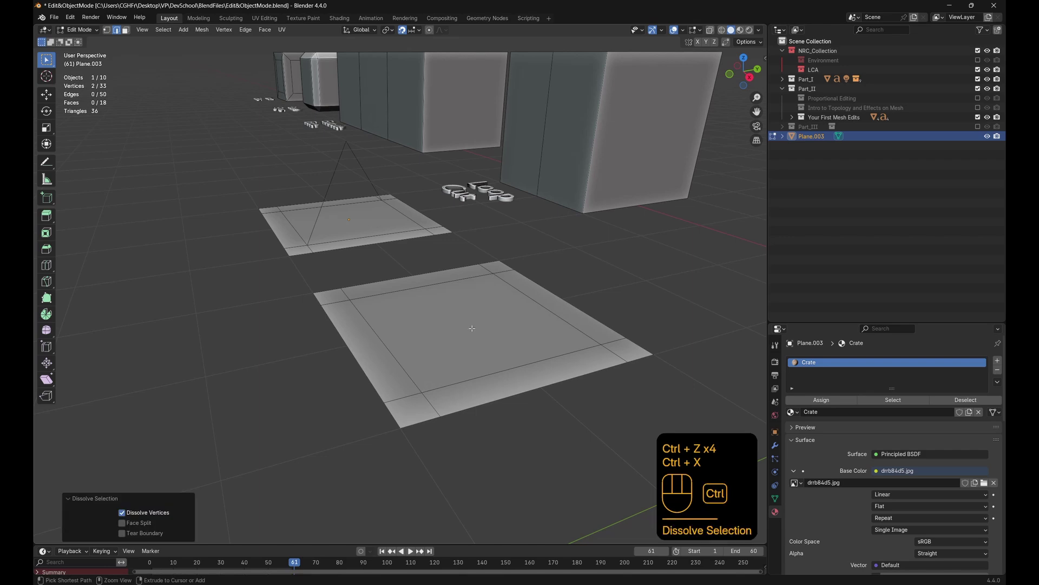
Delete the two raised loose edges that span the original panel's diagonal
middle_click_drag(468, 324, 280, 234)
left_click(330, 271)
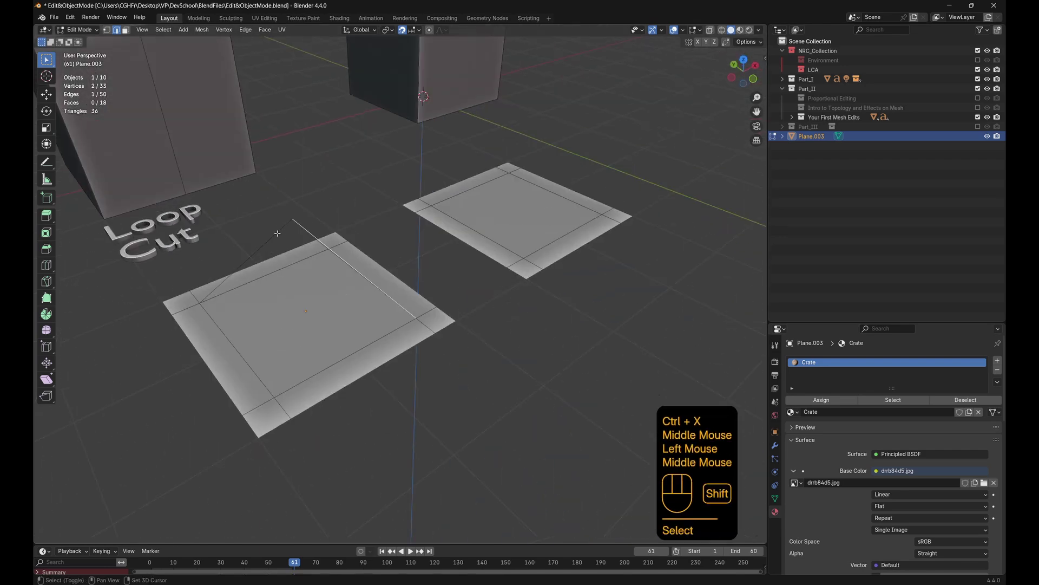
left_click(281, 235, "shift")
key("x")
left_click(281, 235)
In face select mode, select the whole copied panel as linked geometry and delete its vertices
scroll(493, 238, "down", 1)
middle_click_drag(477, 233, 494, 239)
scroll(494, 239, "down", 1)
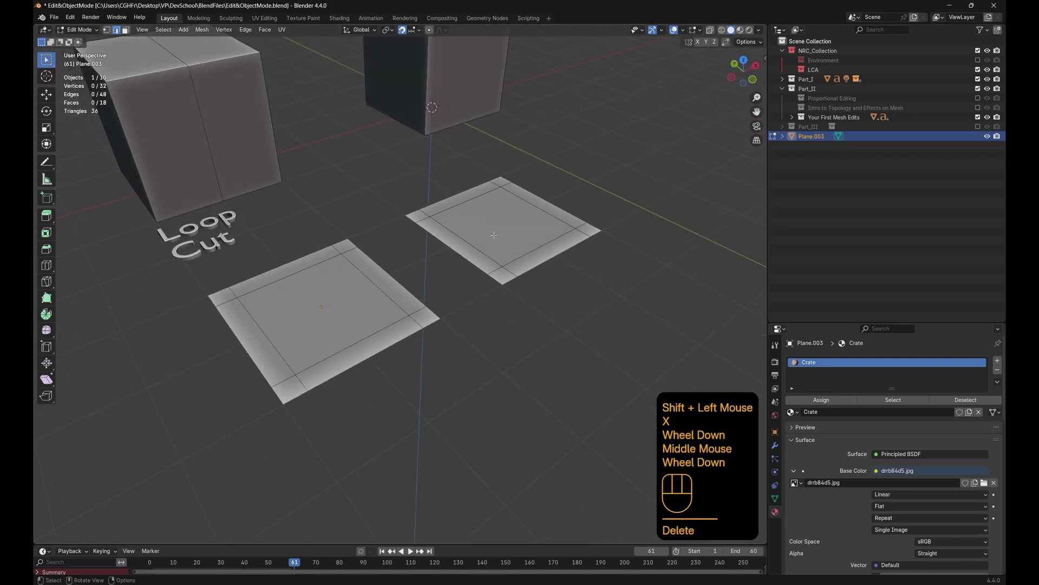
left_click(493, 236)
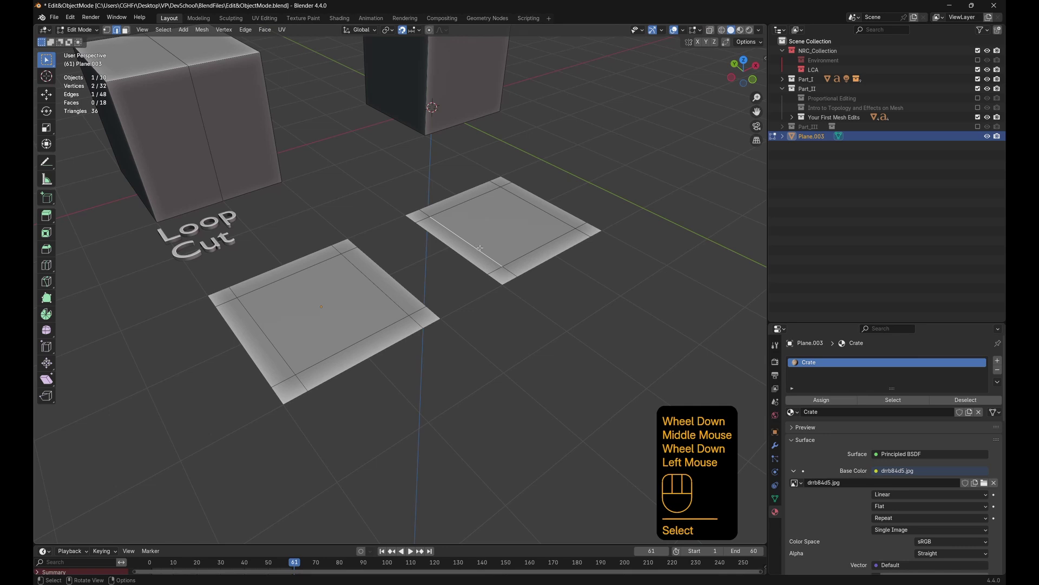
left_click(125, 30)
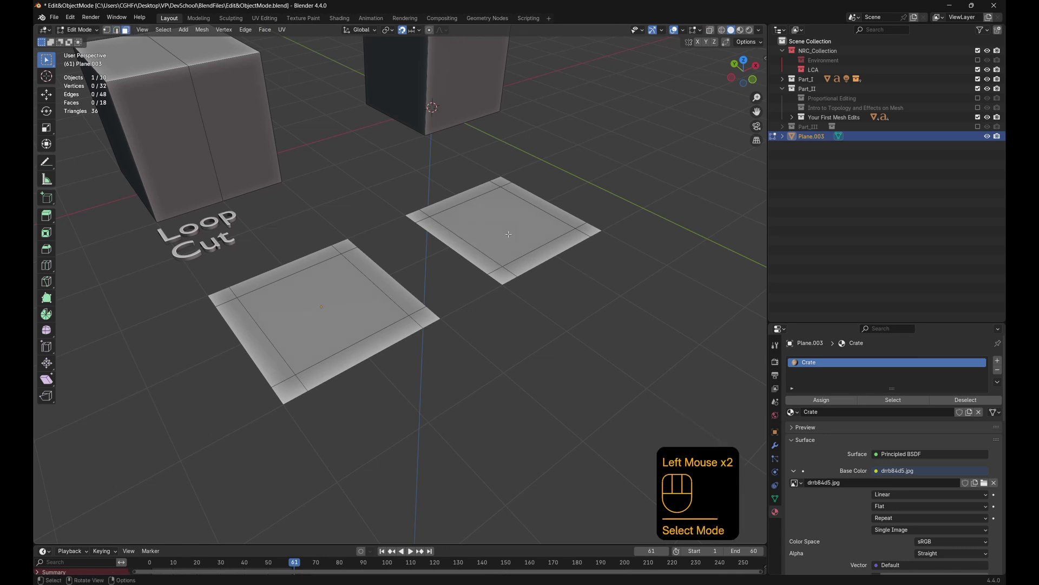
key("l")
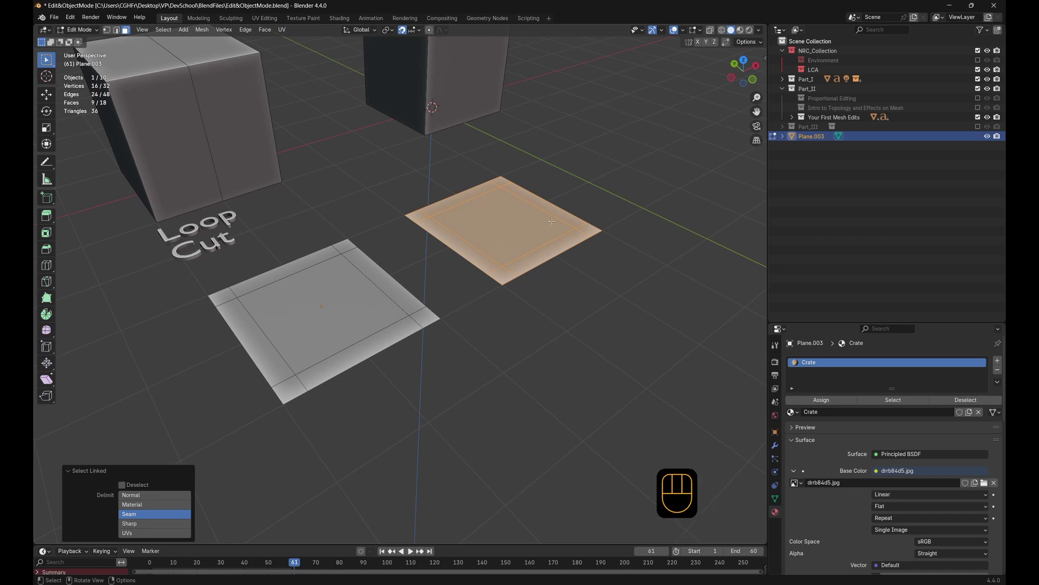
key("x")
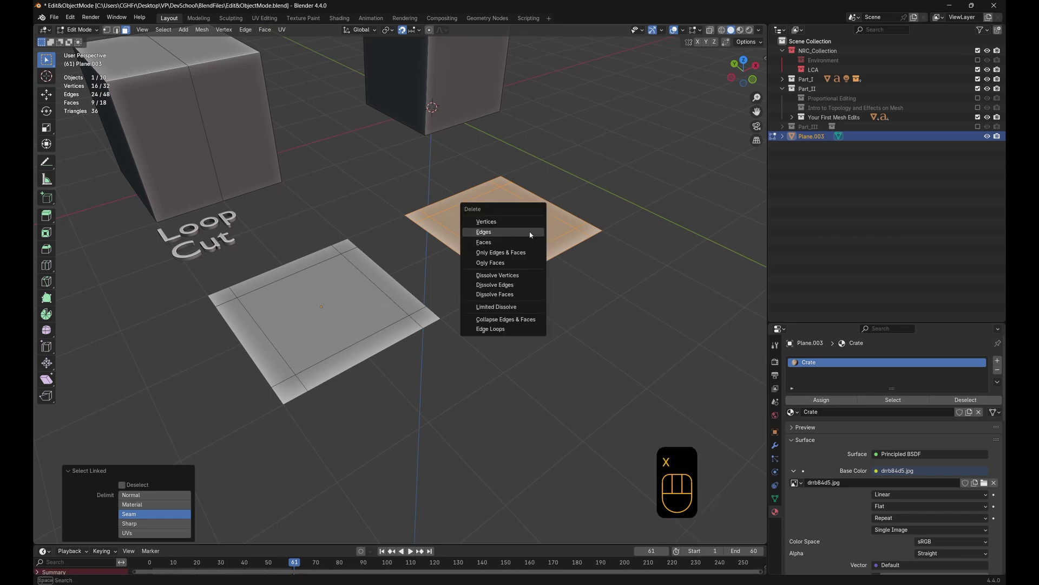
left_click(487, 221)
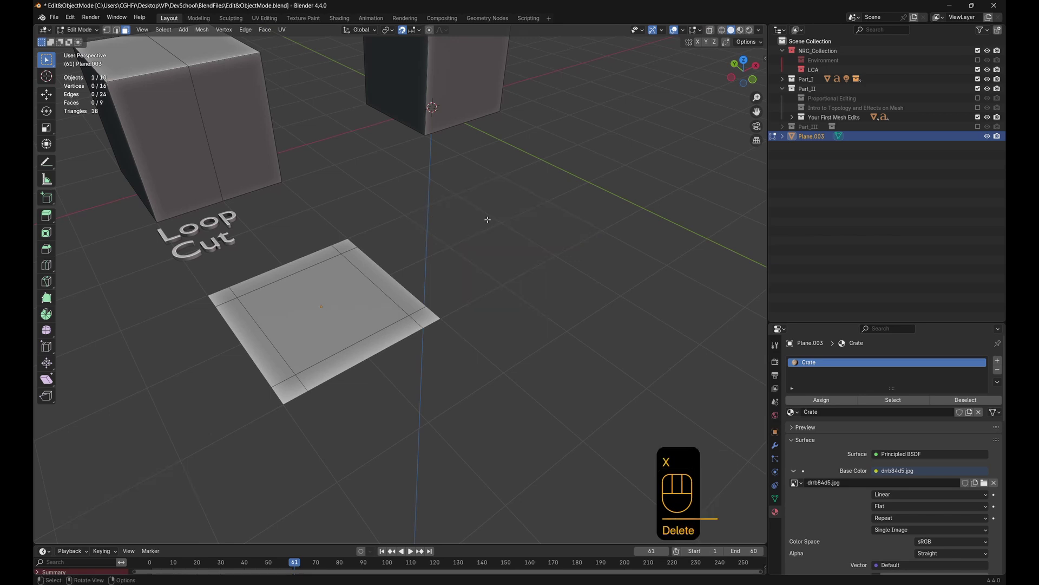
View the remaining panel from the top and set the viewport shading colour to Texture
middle_click_drag(527, 308, 567, 400)
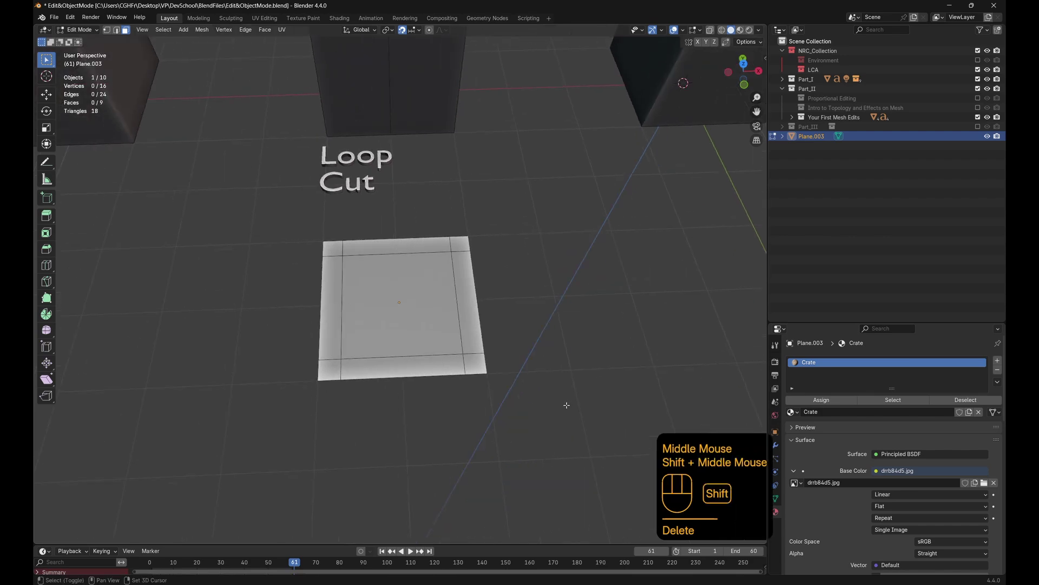
key("KP_7")
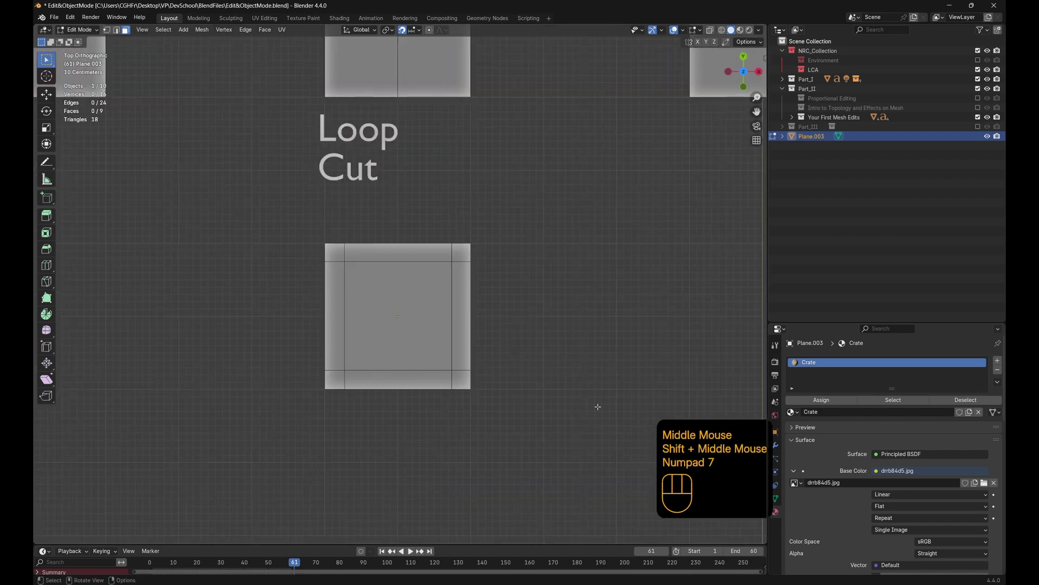
left_click(758, 31)
left_click(783, 187)
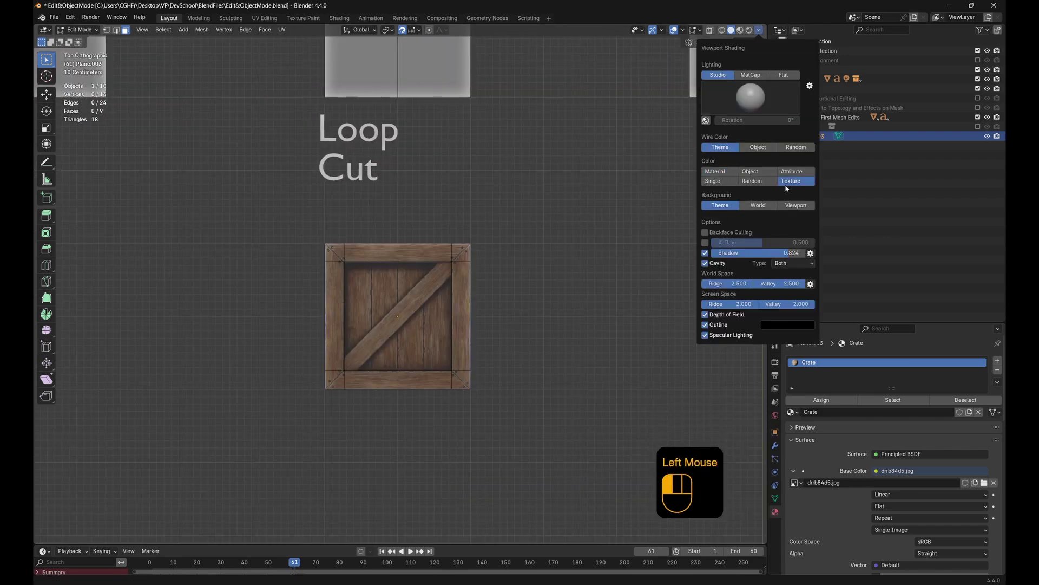
In vertex select mode, join the lower-left and upper-right inner corner vertices with an edge along the crate's diagonal plank
scroll(289, 432, "up", 2)
key("1")
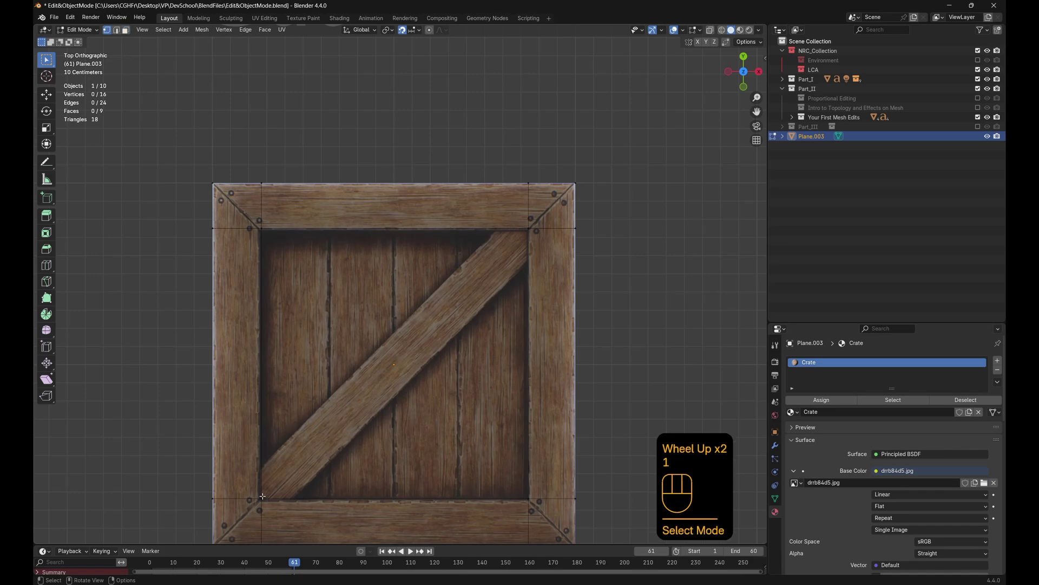
left_click(262, 496)
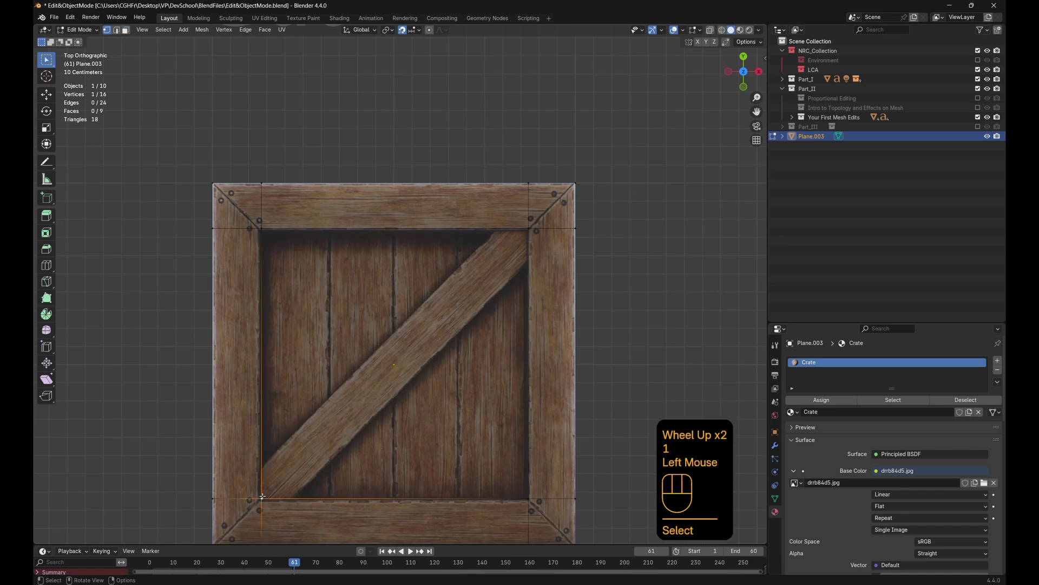
left_click(529, 228, "shift")
scroll(538, 360, "down", 2)
middle_click_drag(538, 359, 574, 319, "shift")
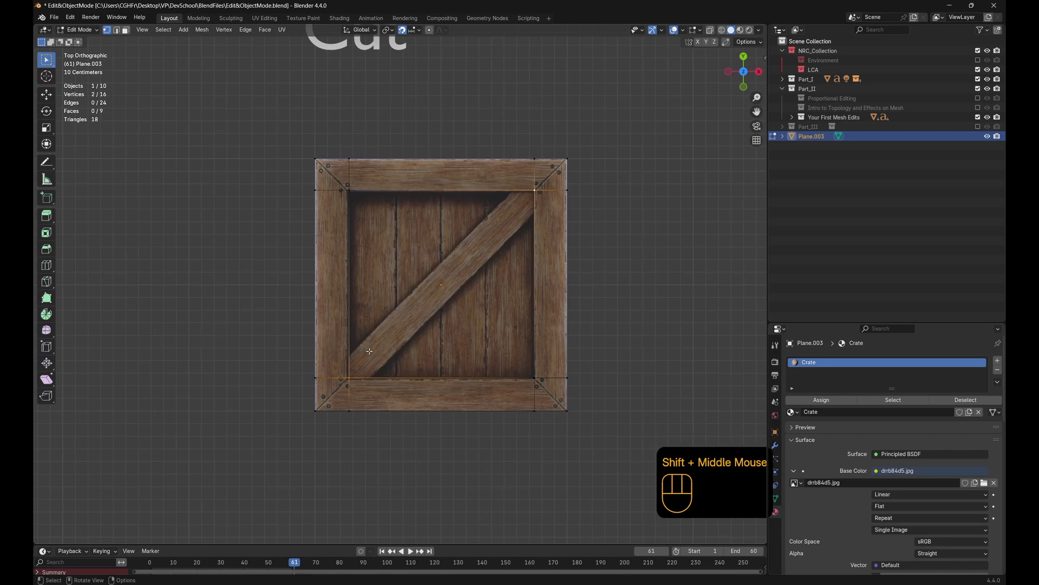
key("j")
scroll(377, 344, "down", 2)
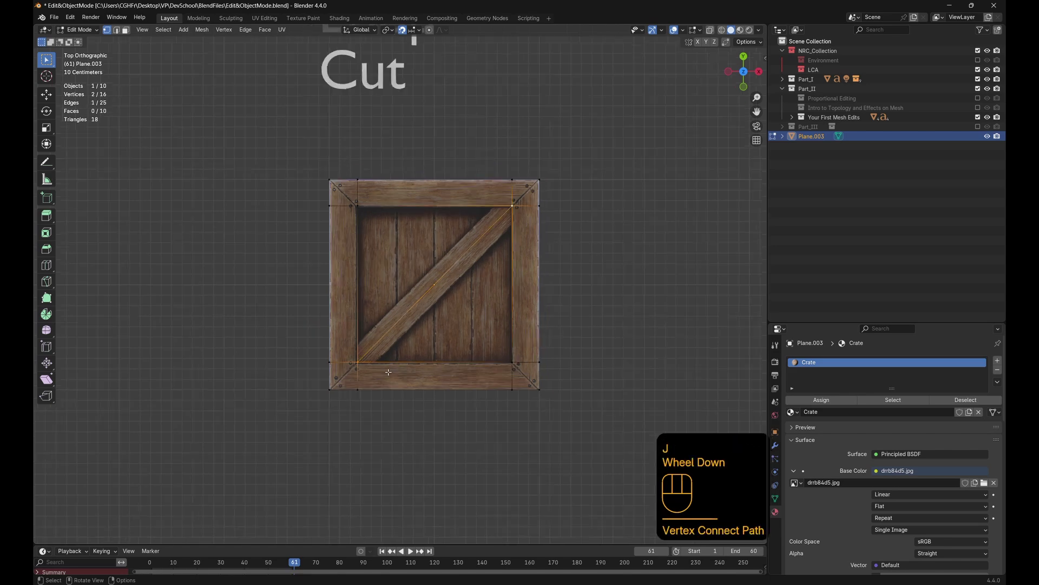
Set the viewport shading colour to Random and view the panel's edges at an angle in Edit Mode
key("Tab")
left_click(759, 30)
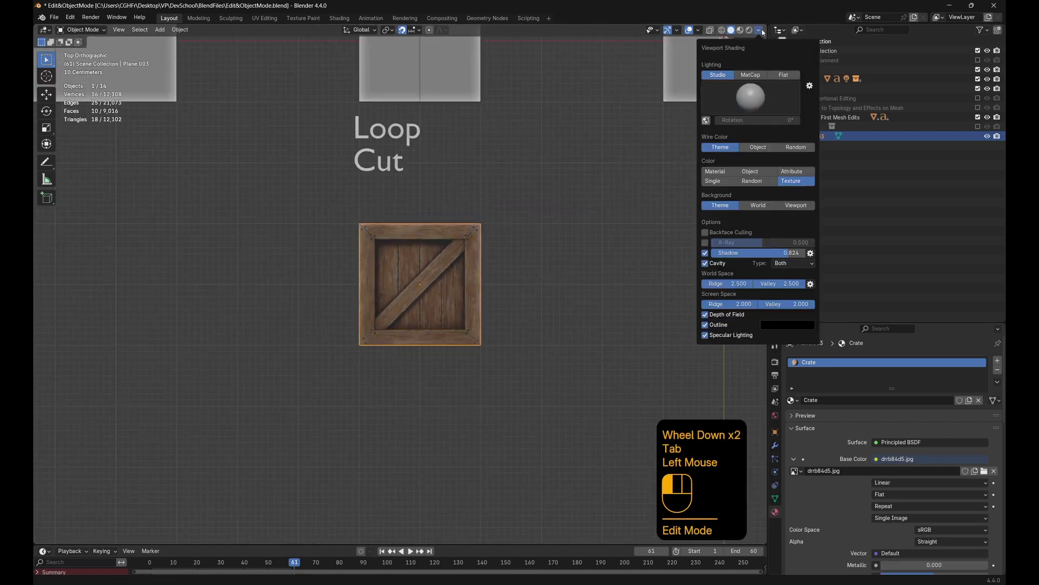
left_click(758, 183)
key("Tab")
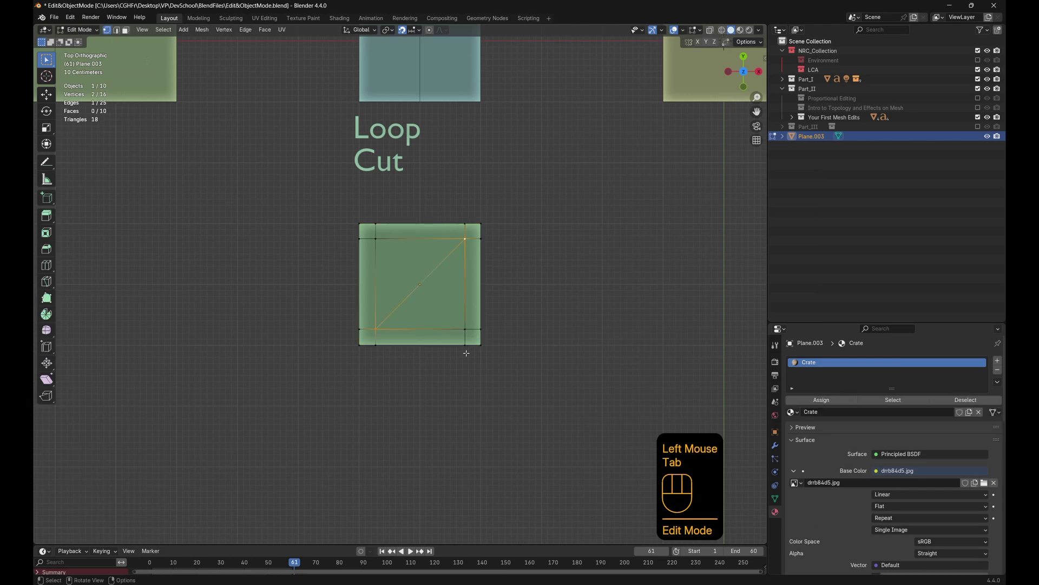
scroll(465, 343, "up", 1)
middle_click_drag(465, 344, 525, 290)
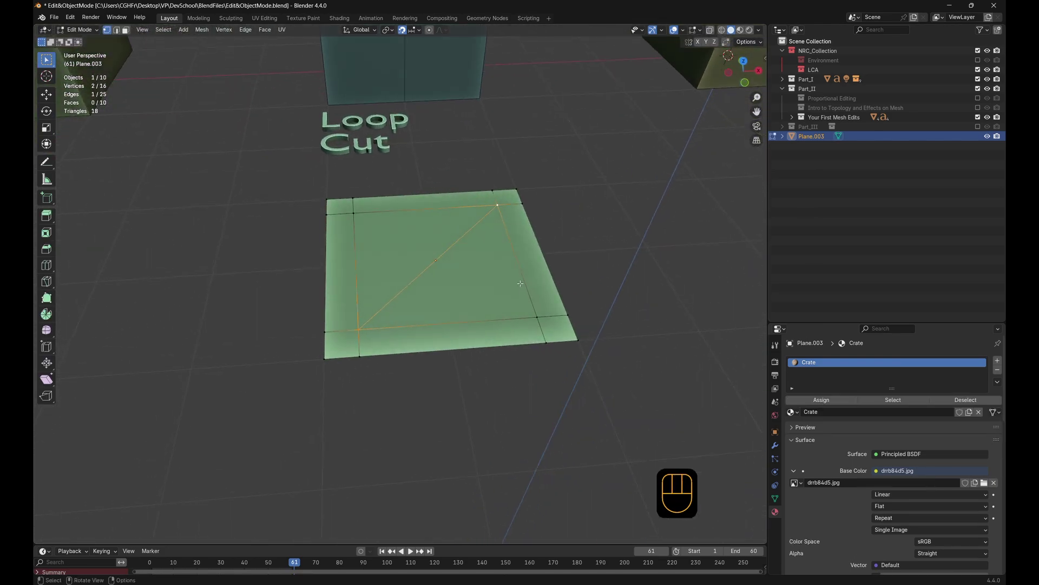
Return to Object Mode and set the viewport shading colour to Texture
key("Tab")
left_click(759, 29)
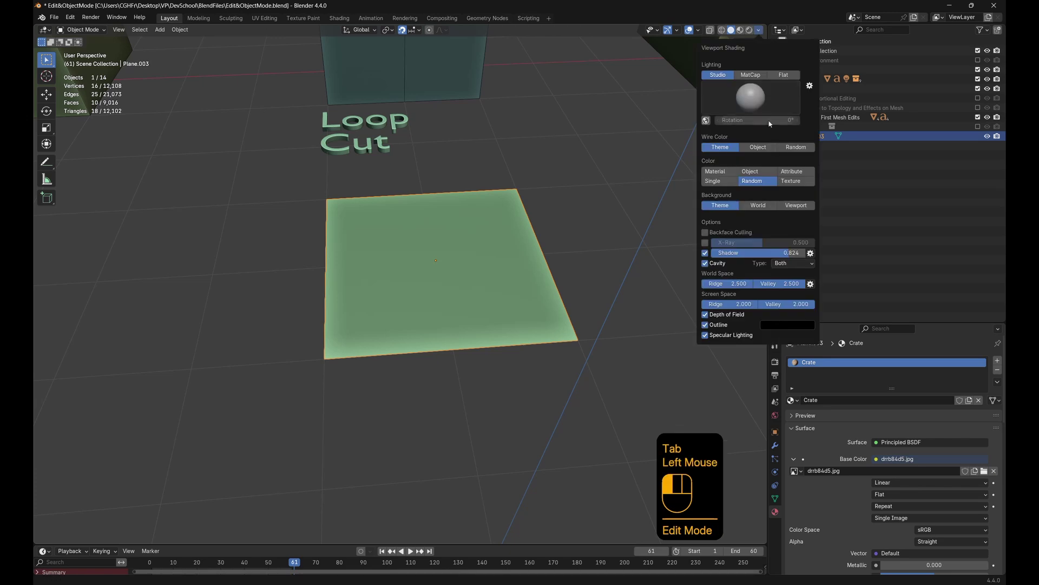
left_click(790, 174)
left_click(790, 181)
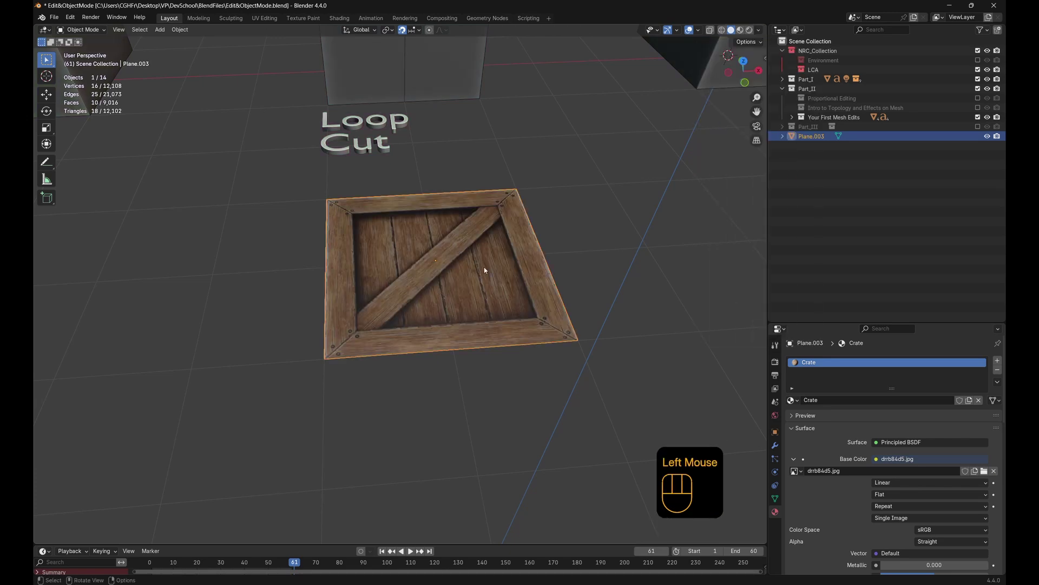
scroll(449, 276, "down", 1)
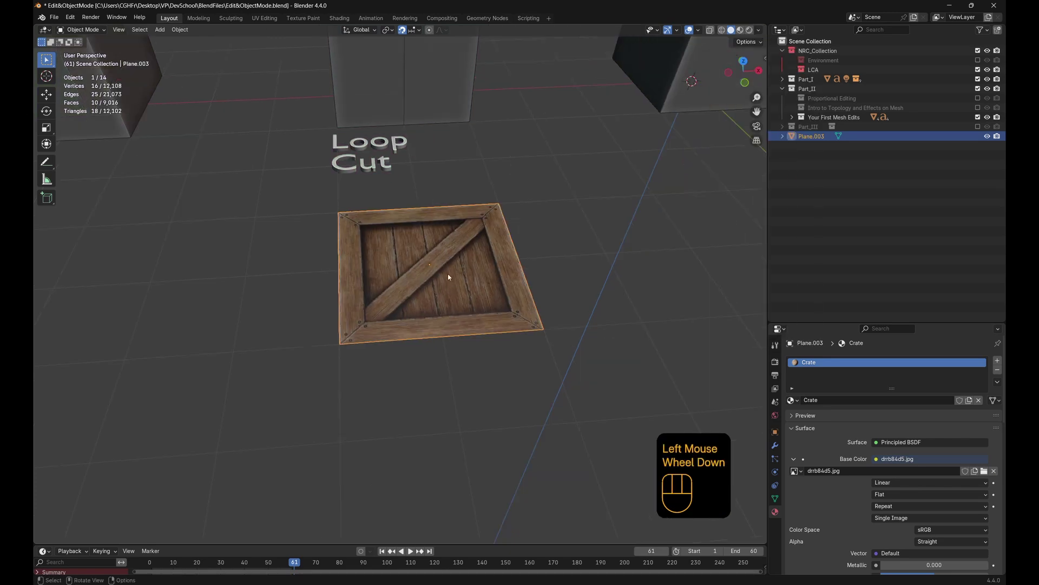
left_click(760, 30)
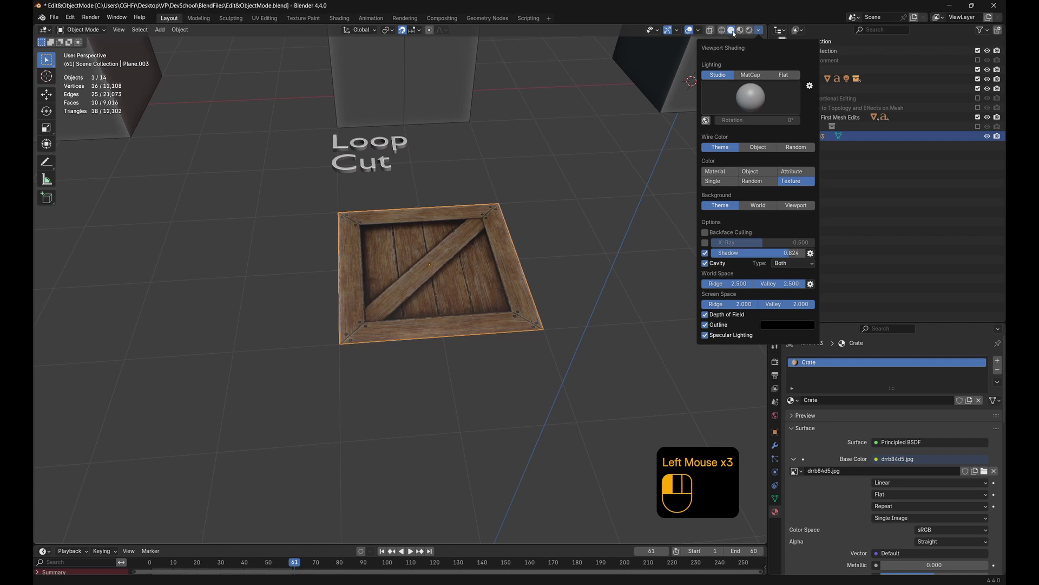
left_click(760, 30)
left_click(759, 31)
Duplicate the textured crate panel, move the copy -2 m along X, and remove the copy's Crate material slot
key("shift+d")
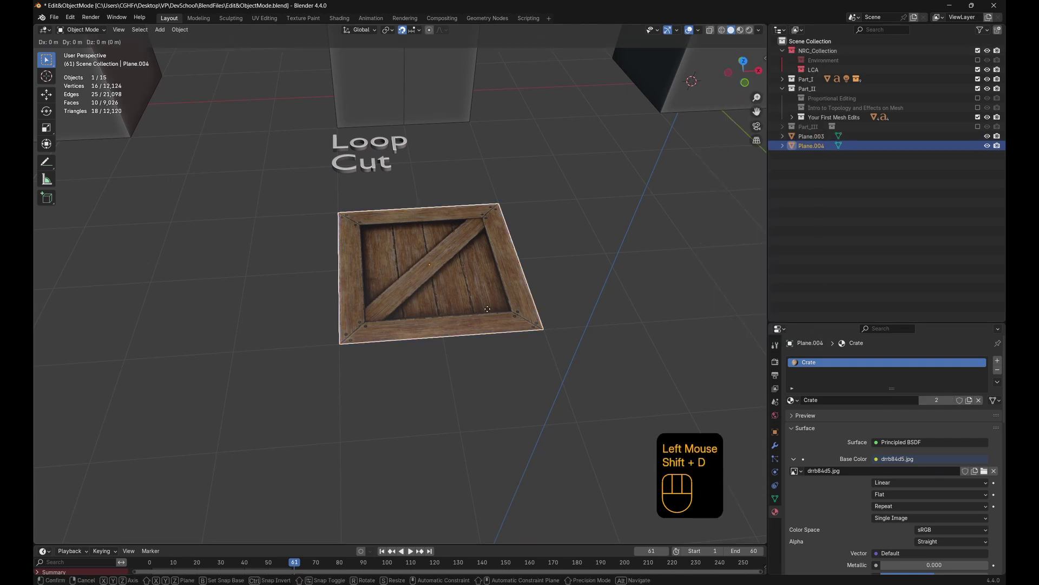
key("x")
left_click(432, 221)
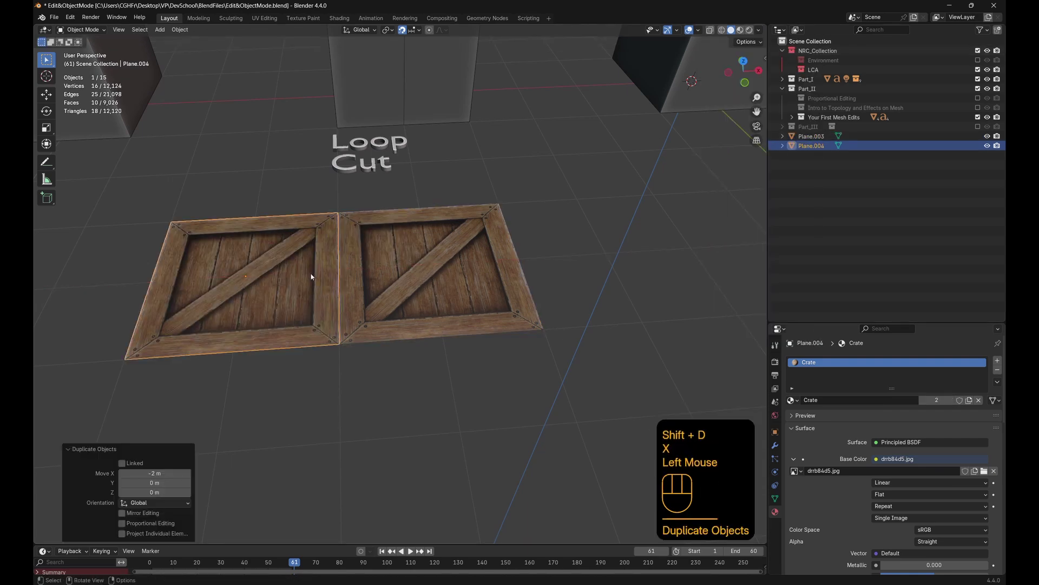
middle_click_drag(308, 274, 506, 262, "shift")
double_click(365, 301)
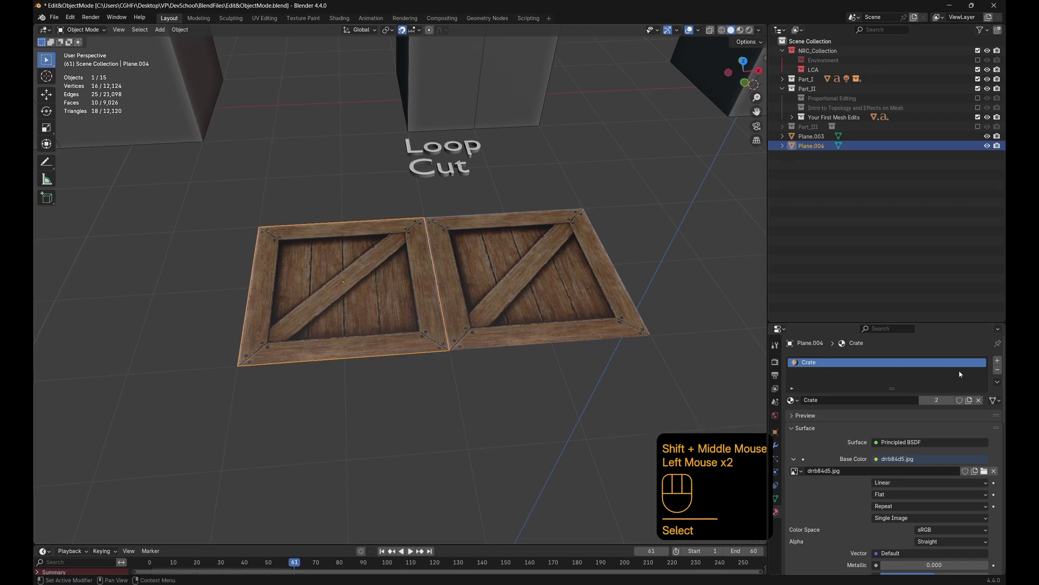
left_click(999, 371)
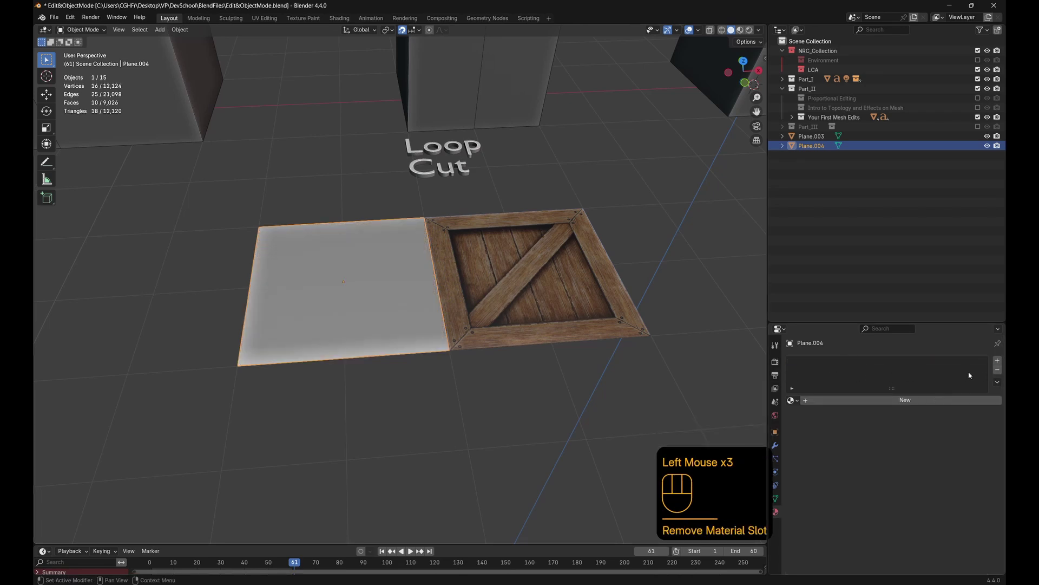
Compare the edge layouts of the untextured copy and the textured panel by viewing each in Edit Mode
middle_click_drag(521, 262, 349, 329, "shift")
left_click(327, 366)
key("Tab")
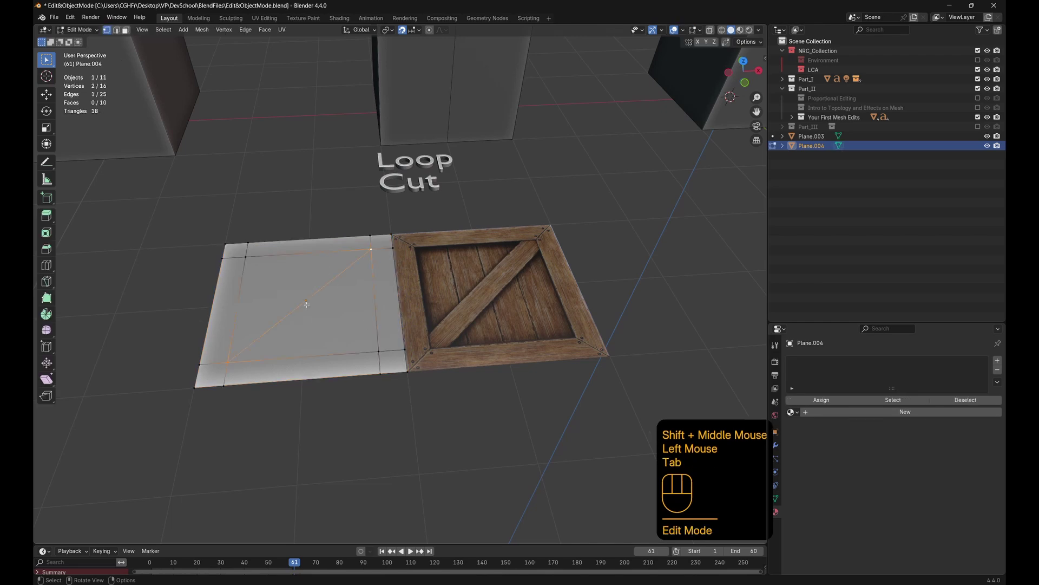
key("Tab")
left_click(401, 306)
key("Tab")
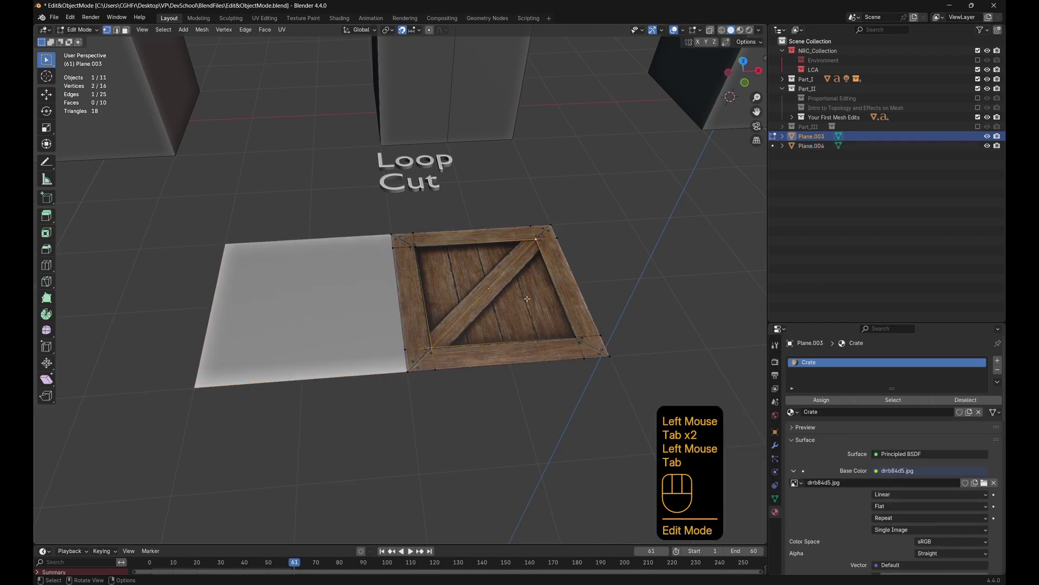
key("Tab")
Rename the active textured crate panel object to OurCrate
double_click(346, 300)
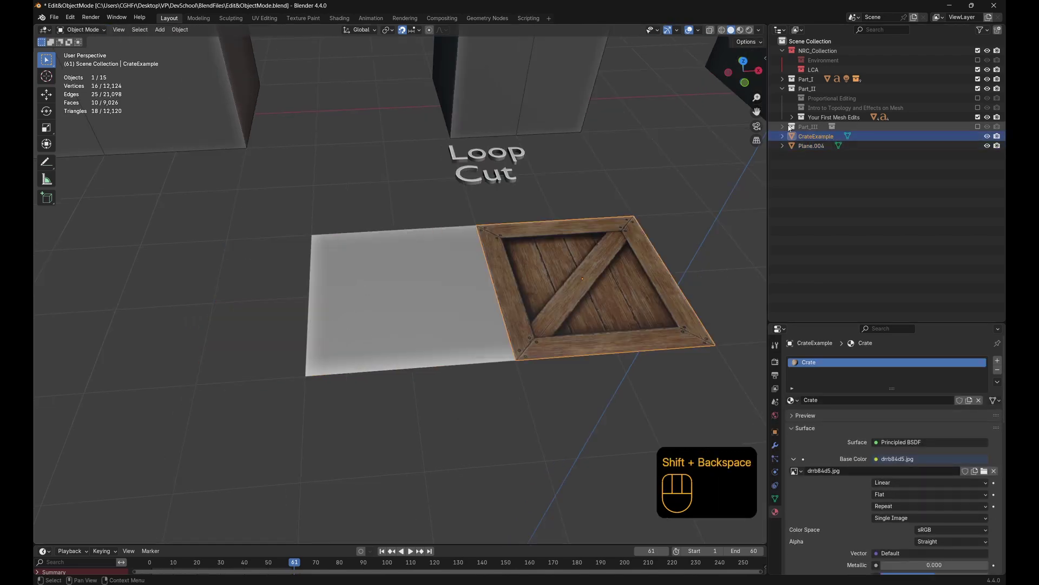
left_click(403, 292)
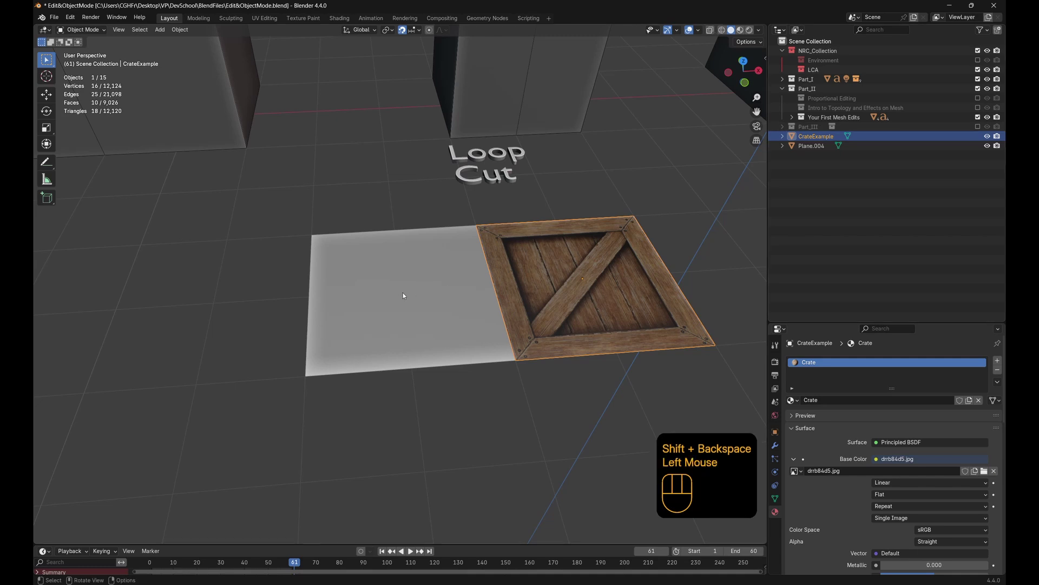
key("F2")
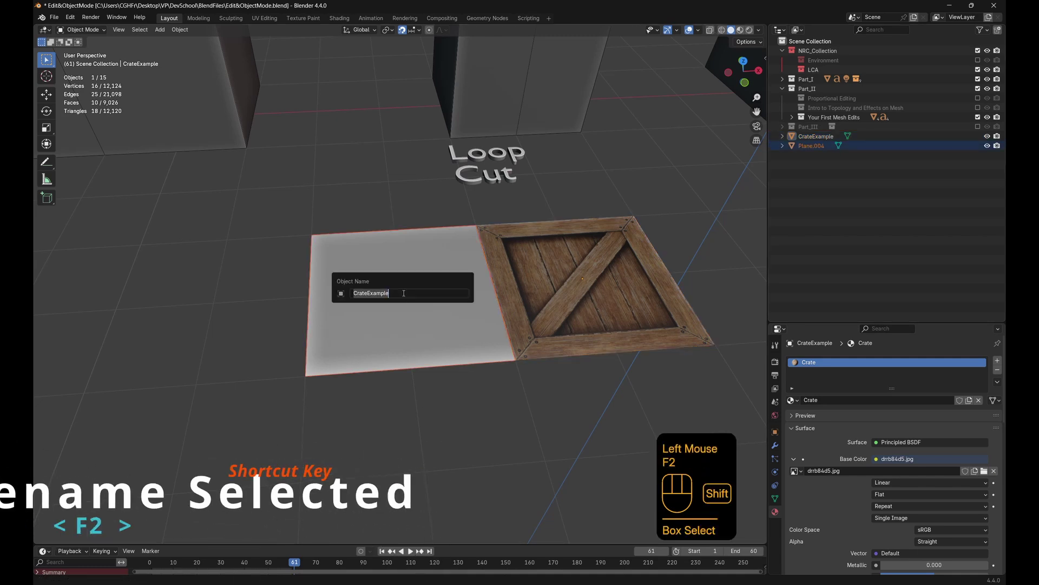
type("Our")
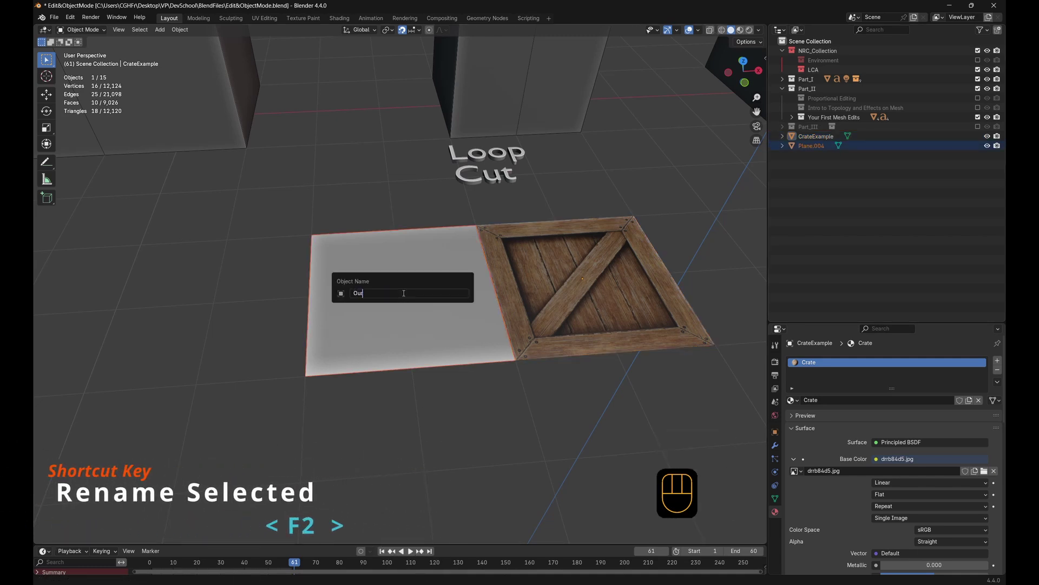
type("Crate")
key("Return")
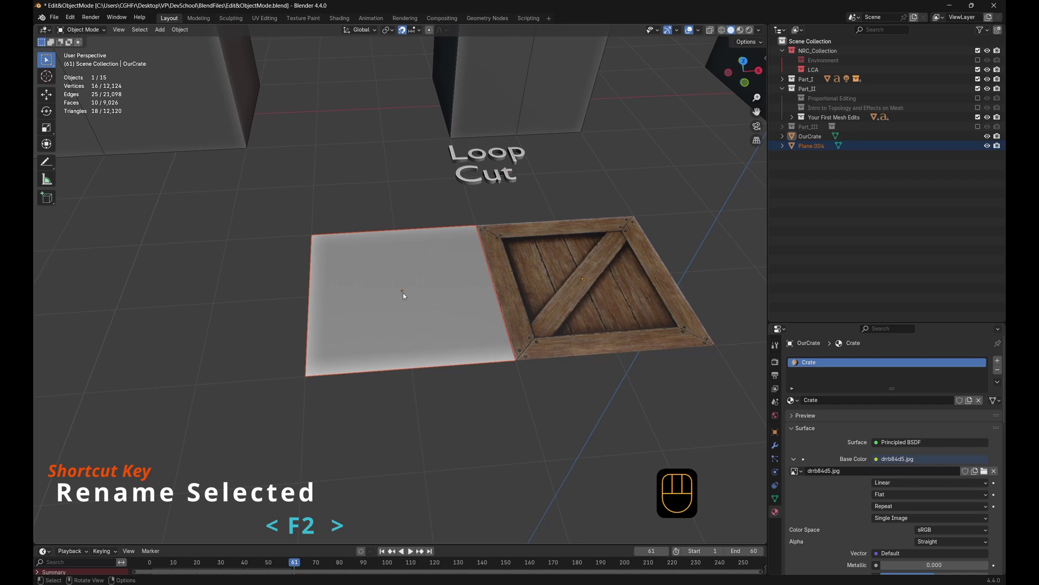
Examine both panels together in Edit Mode from the top and at an angle
key("KP_7")
key("Tab")
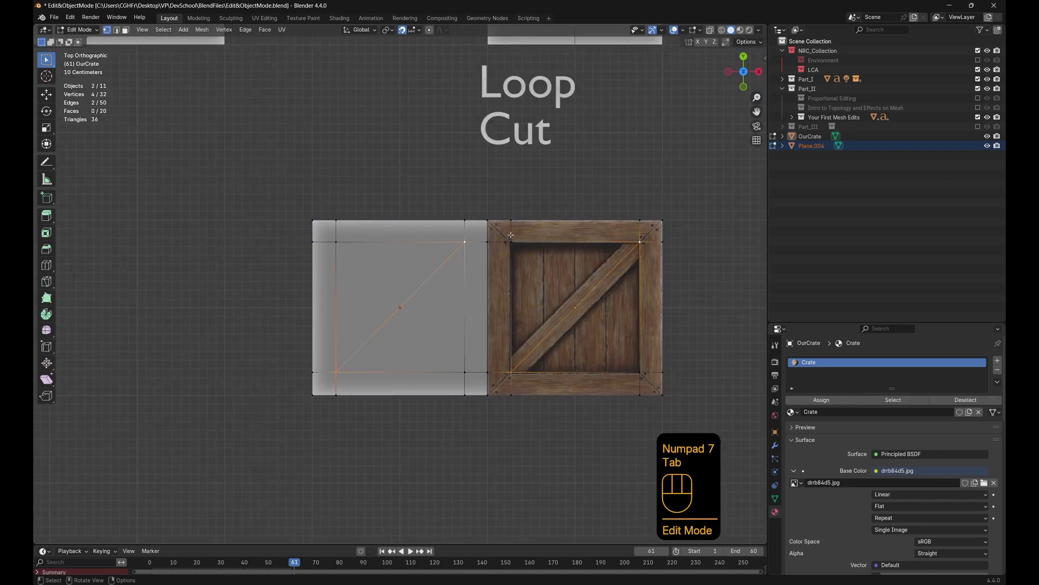
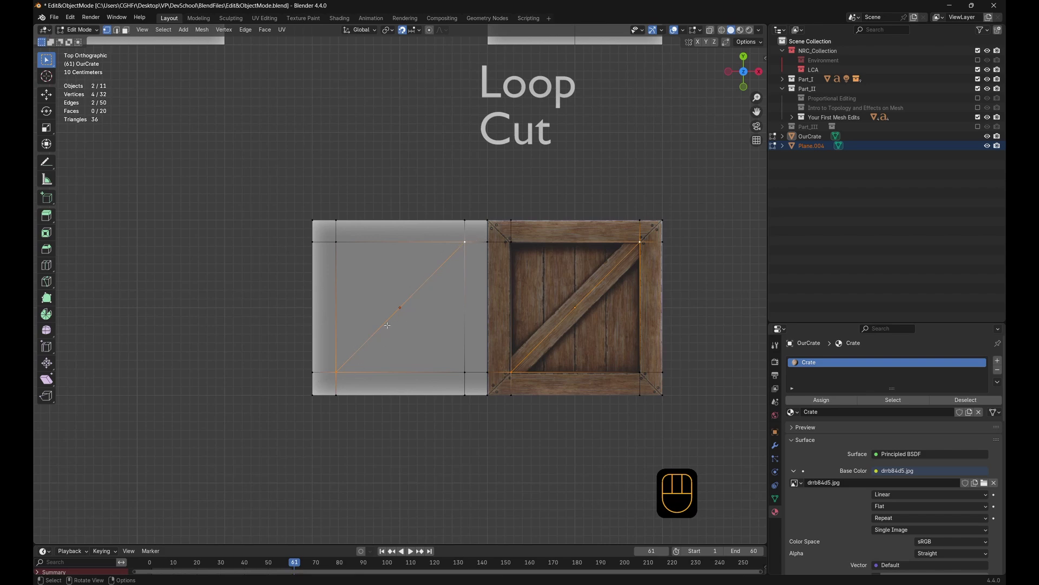
scroll(339, 376, "down", 2)
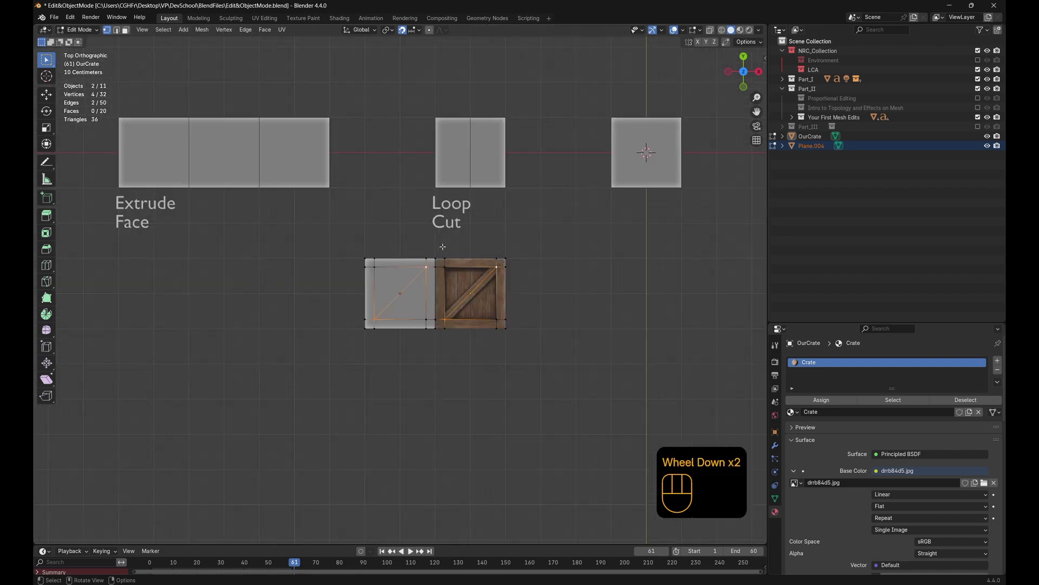
scroll(442, 247, "up", 1)
middle_click_drag(445, 297, 435, 268)
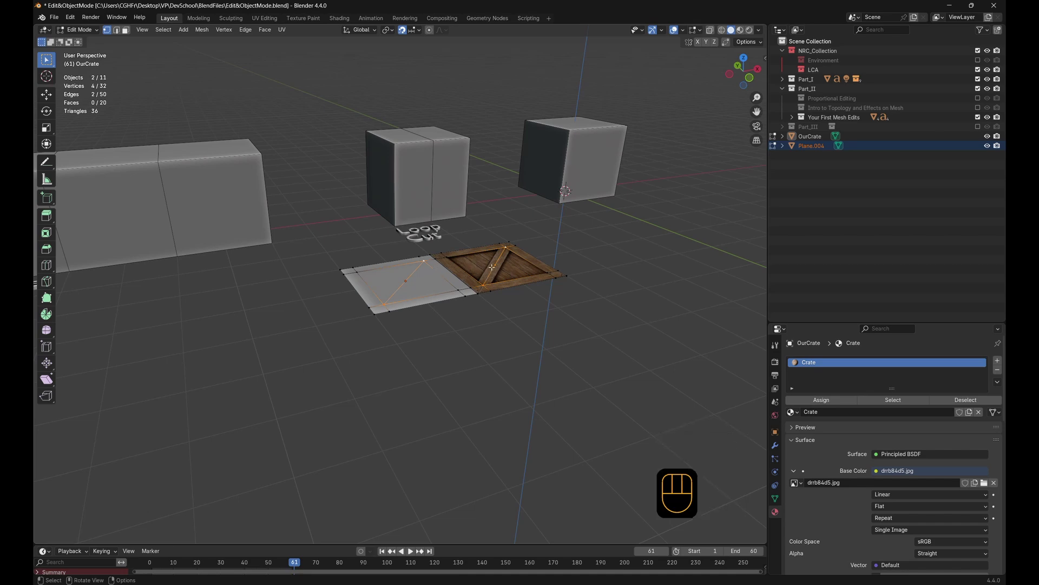
key("Tab")
left_click(420, 234)
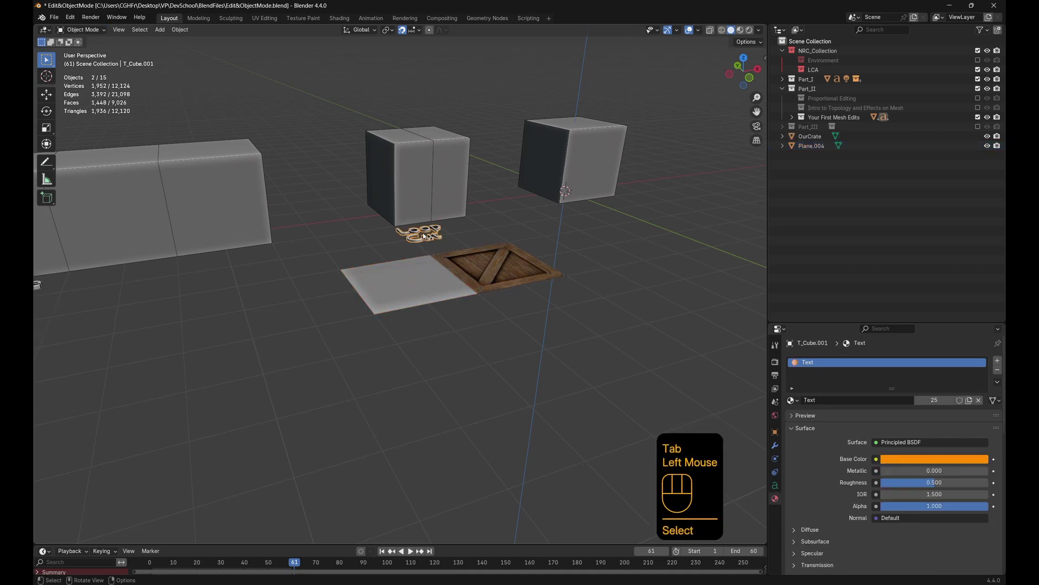
left_click(424, 206, "shift")
key("h")
key("ctrl+z")
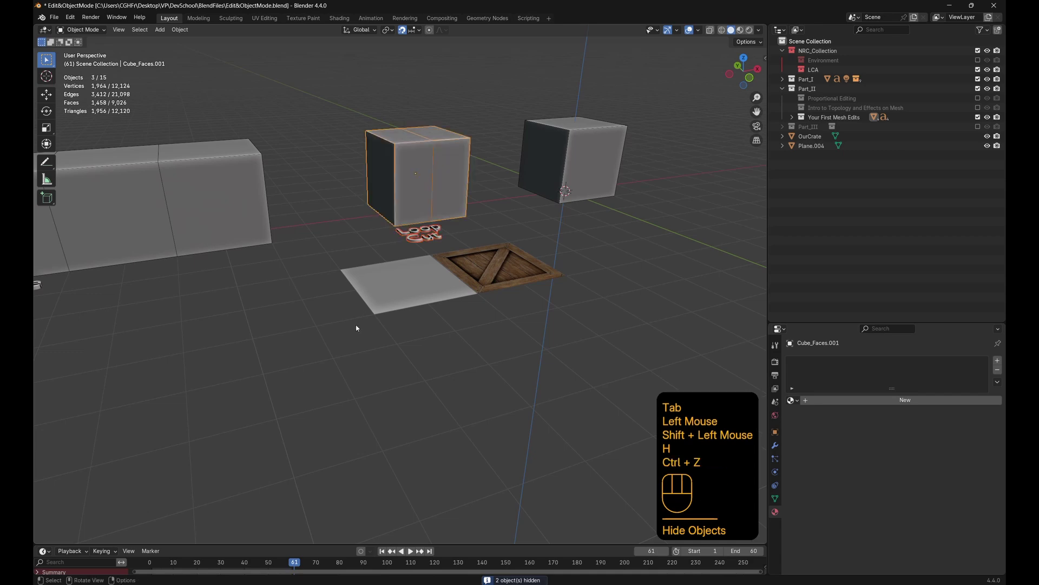
middle_click_drag(354, 327, 559, 276, "shift")
left_click(560, 276)
scroll(476, 265, "down", 2)
middle_click_drag(475, 265, 379, 304)
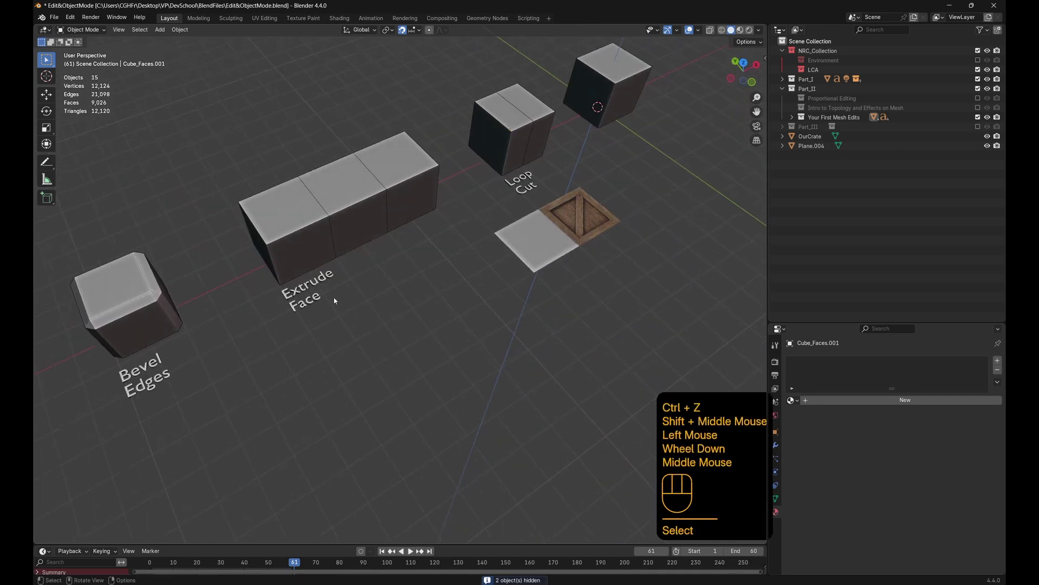
left_click(307, 292)
middle_click_drag(596, 323, 493, 301)
scroll(601, 282, "up", 2)
Edit the untextured copy in face select mode and select all eight faces of its outer frame using shortest paths
left_click(606, 283)
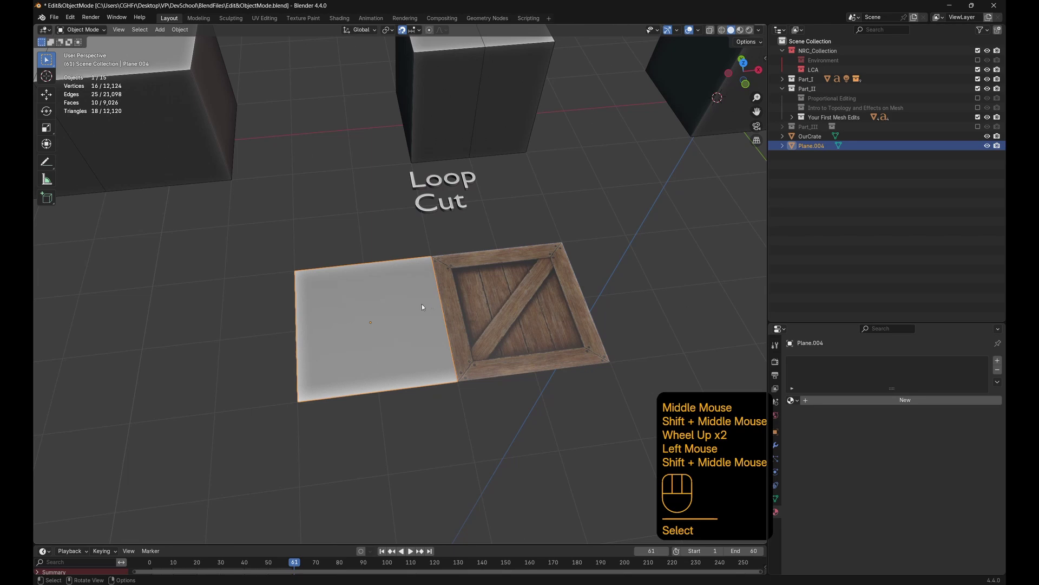
key("Tab")
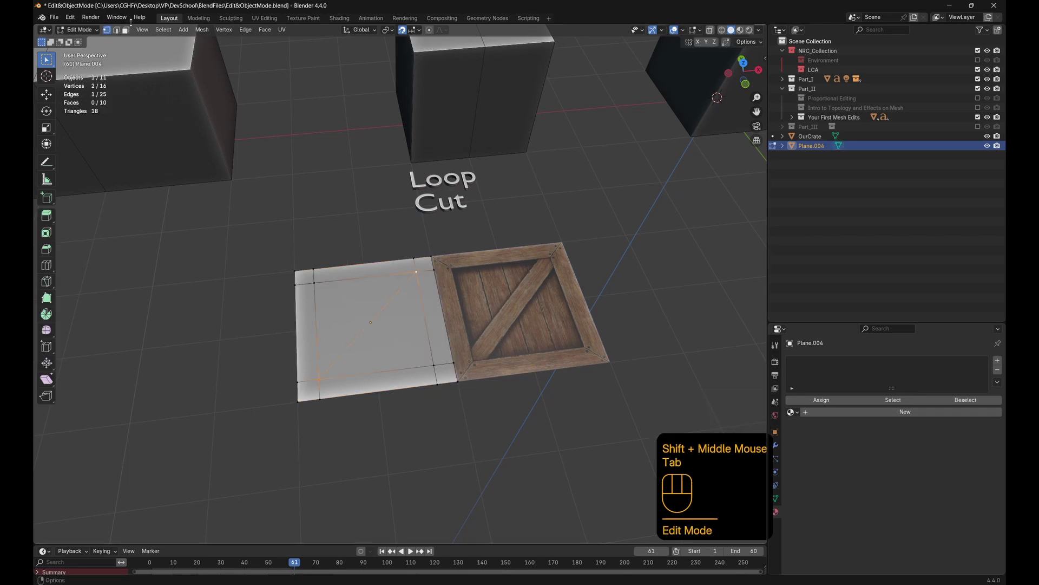
left_click(126, 29)
left_click(299, 276)
left_click(424, 265, "ctrl")
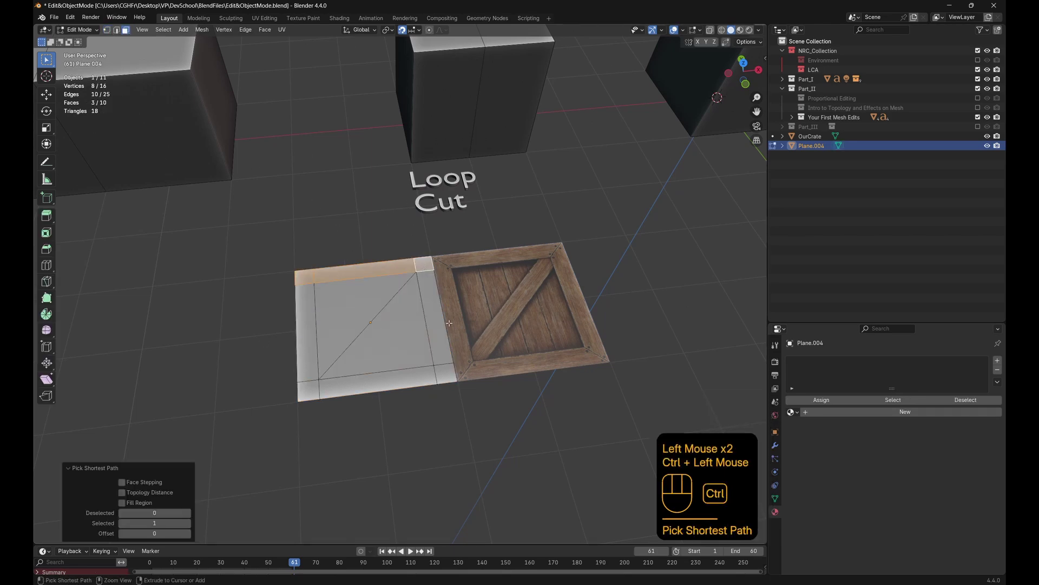
left_click(446, 374, "ctrl")
left_click(297, 391, "ctrl")
left_click(303, 284, "ctrl")
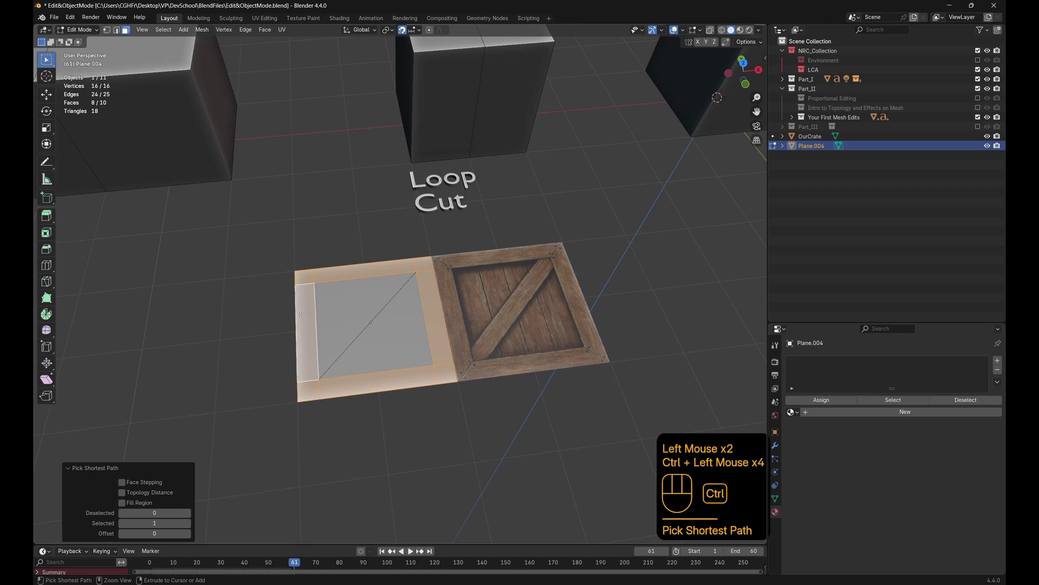
middle_click_drag(303, 284, 260, 323)
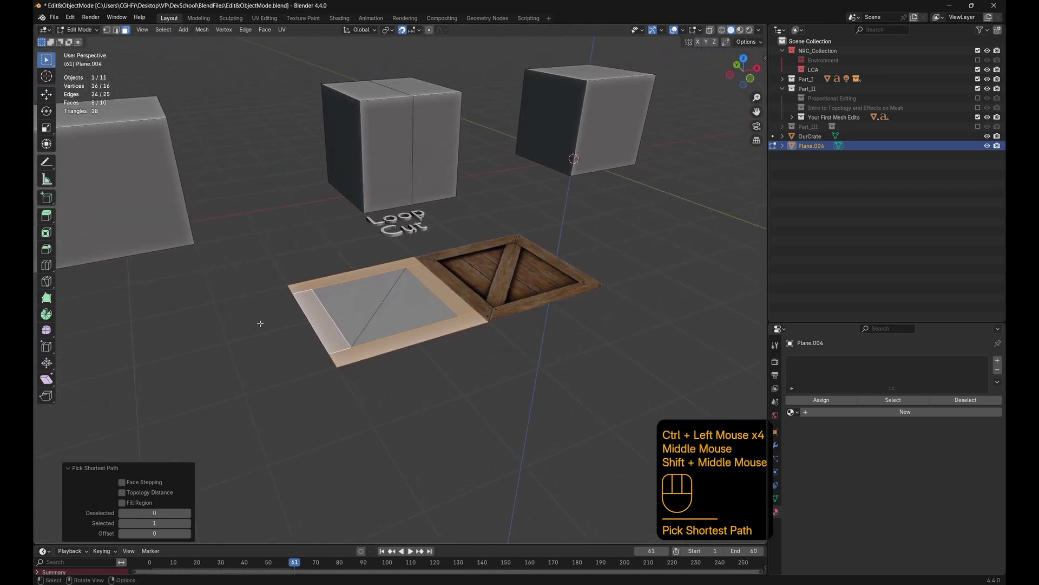
Select the untextured panel's four corner frame faces and one side face between two corners individually
left_click(299, 293)
middle_click_drag(299, 292, 406, 262)
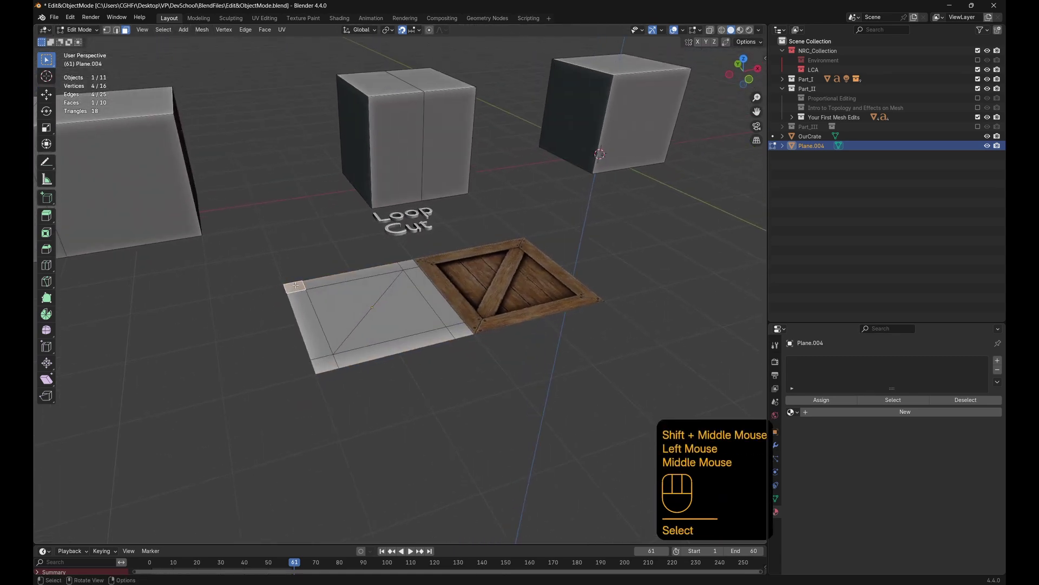
left_click(408, 264, "shift")
left_click(459, 329, "shift")
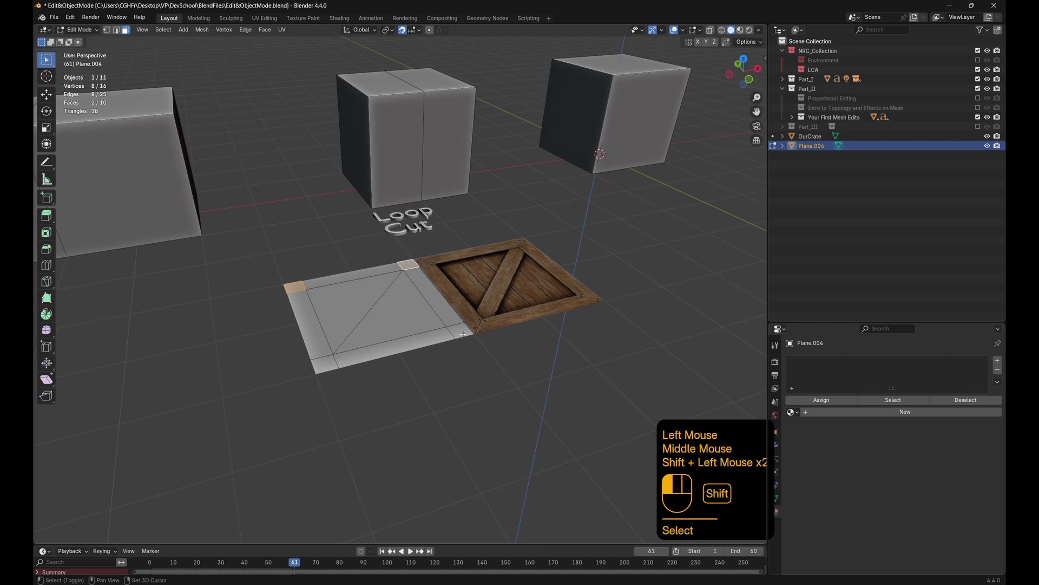
left_click(326, 361, "shift")
left_click(314, 325, "shift")
Reselect only the four corner faces of the untextured panel's frame, and clear the selection
left_click(296, 287)
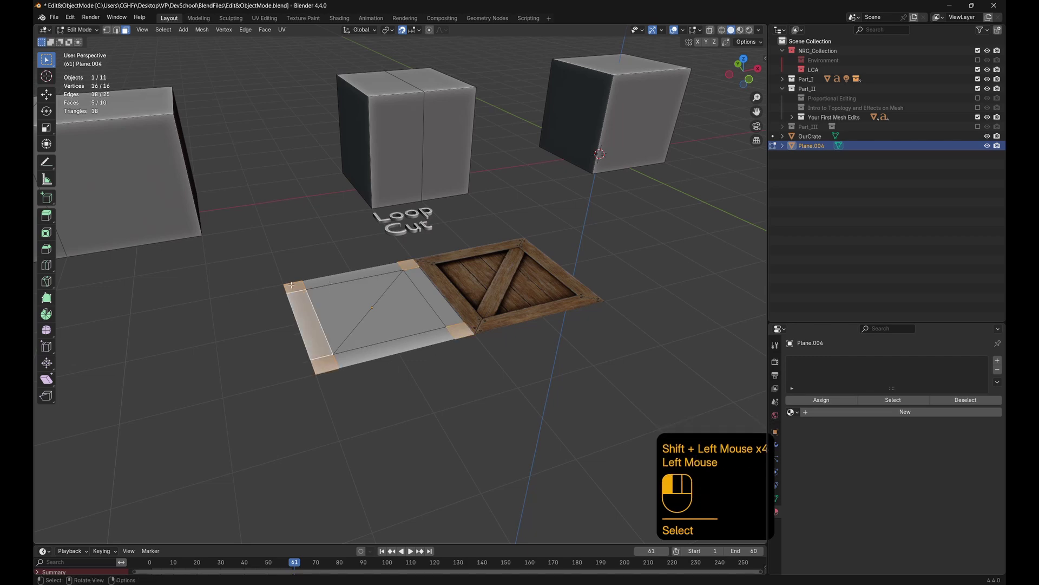
left_click(404, 263, "shift")
left_click(458, 330, "shift")
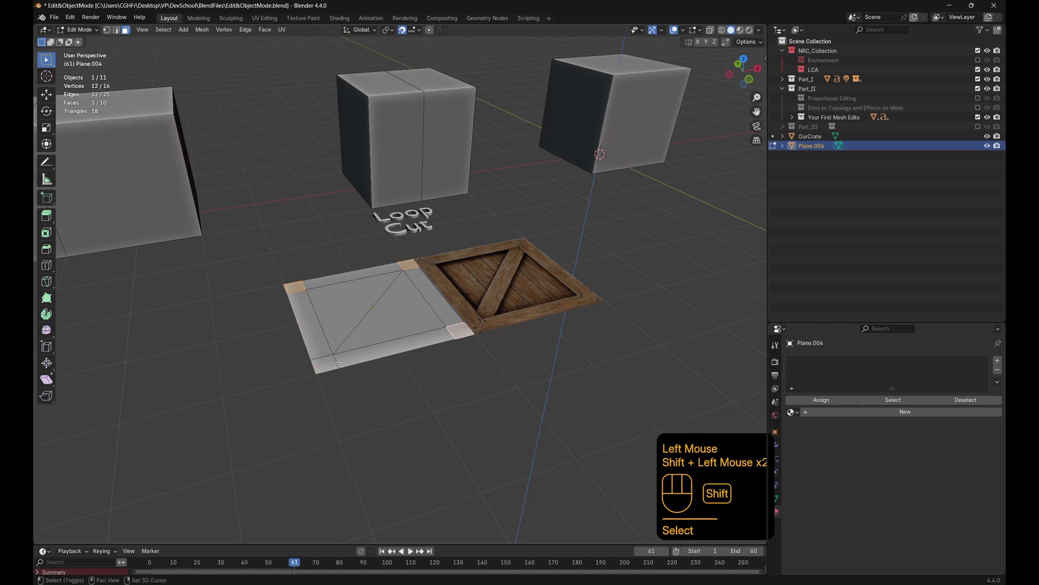
left_click(323, 363, "shift")
left_click(290, 290)
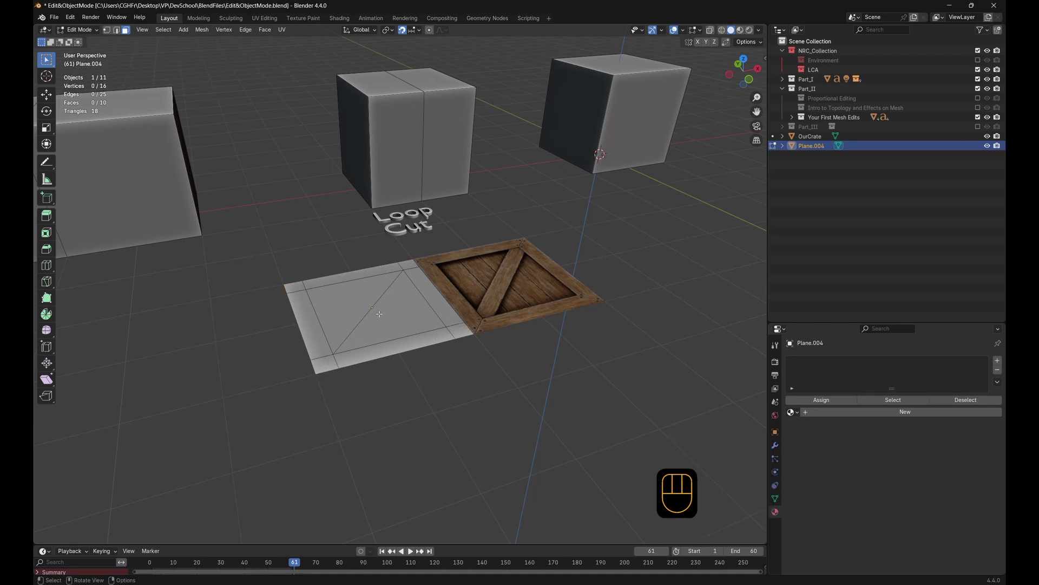
Select the three frame faces along one outer edge of the untextured panel with a shortest path between its corners
left_click(288, 287)
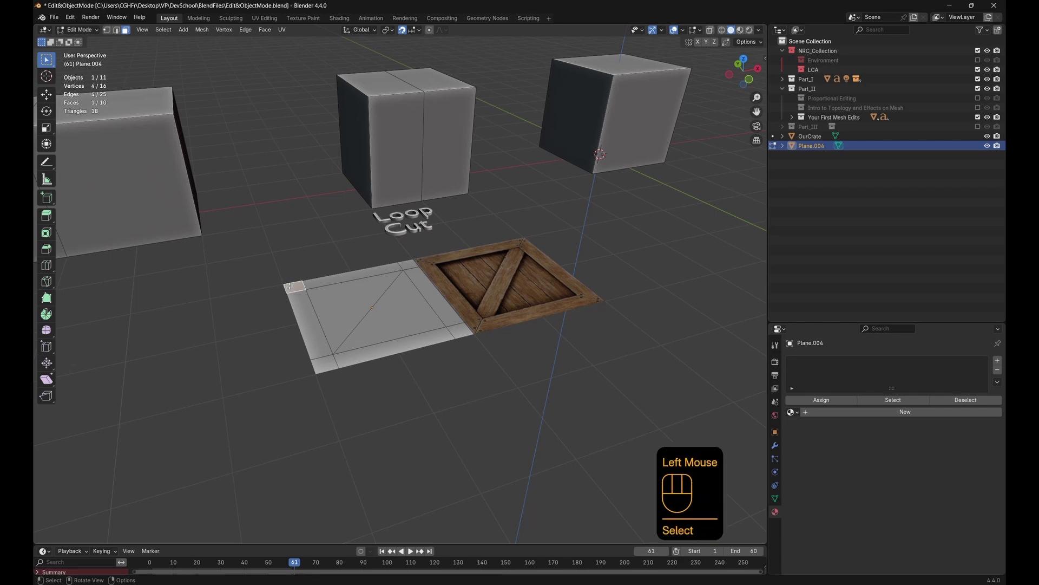
left_click(408, 266, "ctrl")
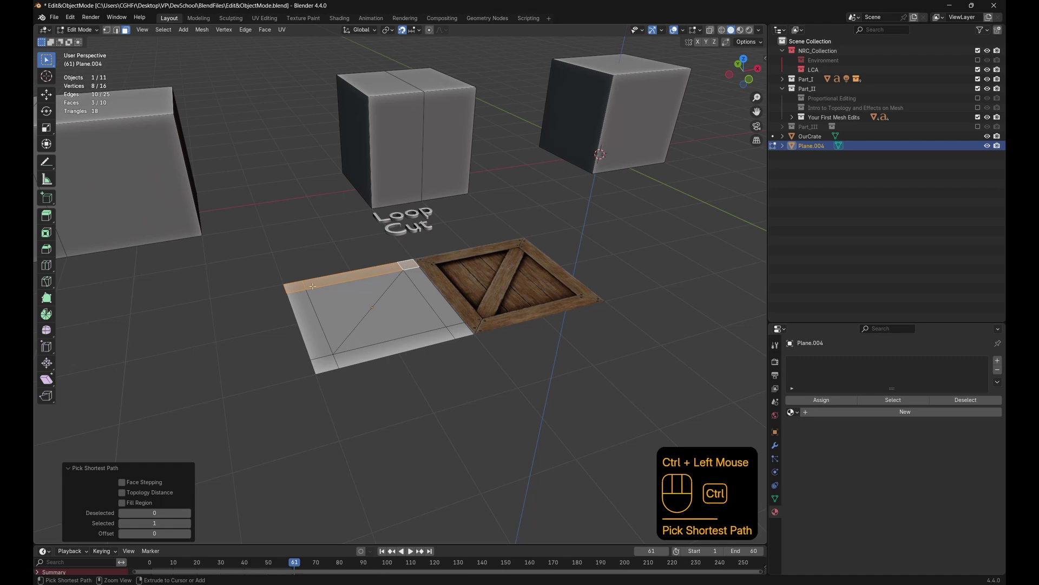
Try extending the face selection to the adjacent corner and directly to the diagonally opposite corner with shortest paths, and undo both
left_click(454, 329, "ctrl")
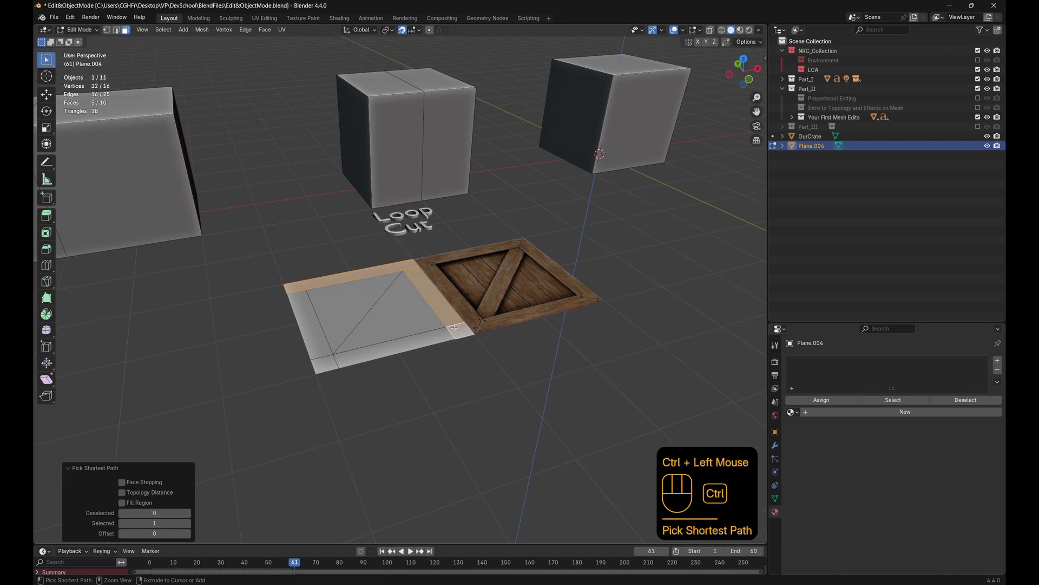
key("ctrl+z")
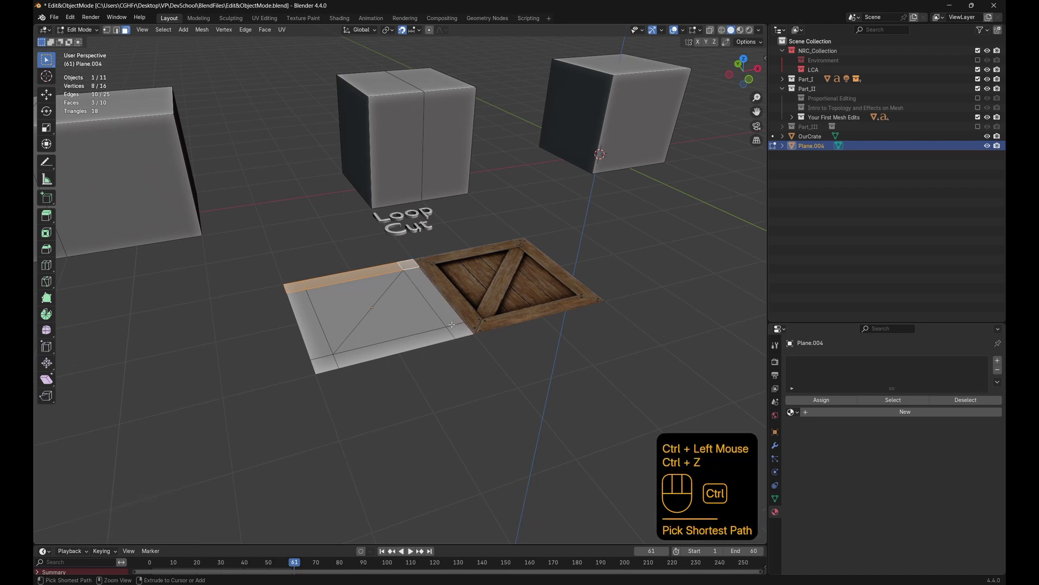
left_click(322, 362, "ctrl")
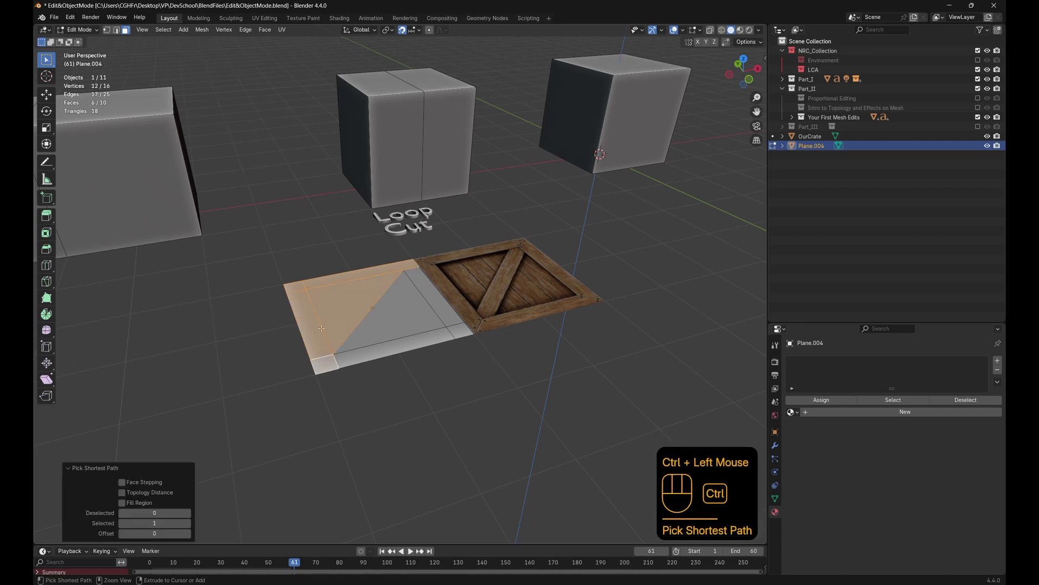
key("ctrl+z")
Extend the selection with shortest paths around the remaining corners and the last side to include all eight frame faces
left_click(333, 373, "ctrl")
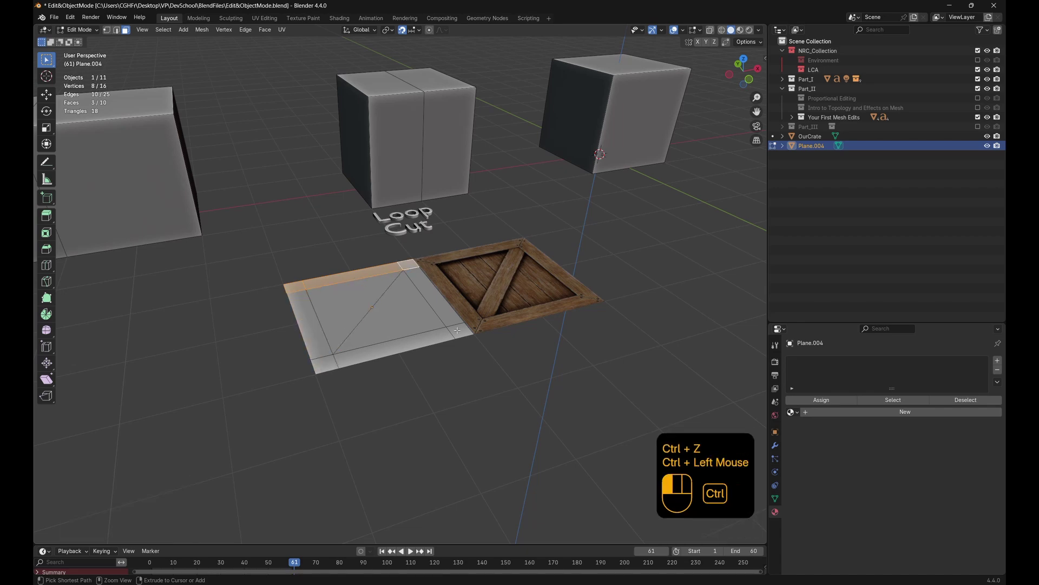
left_click(320, 367, "ctrl")
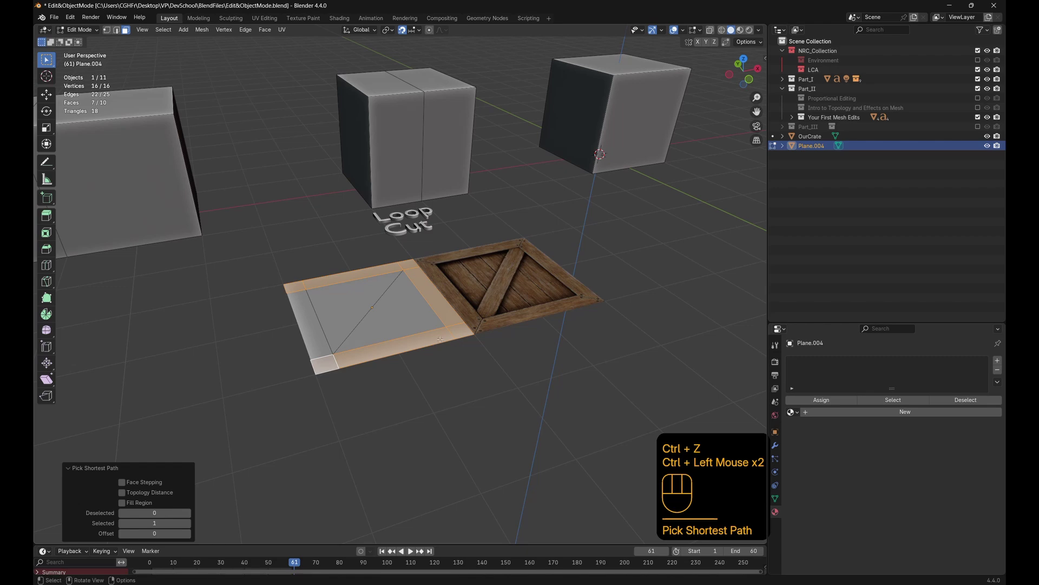
left_click(309, 317, "ctrl")
scroll(309, 316, "down", 2)
middle_click_drag(309, 316, 180, 279)
scroll(227, 346, "up", 3)
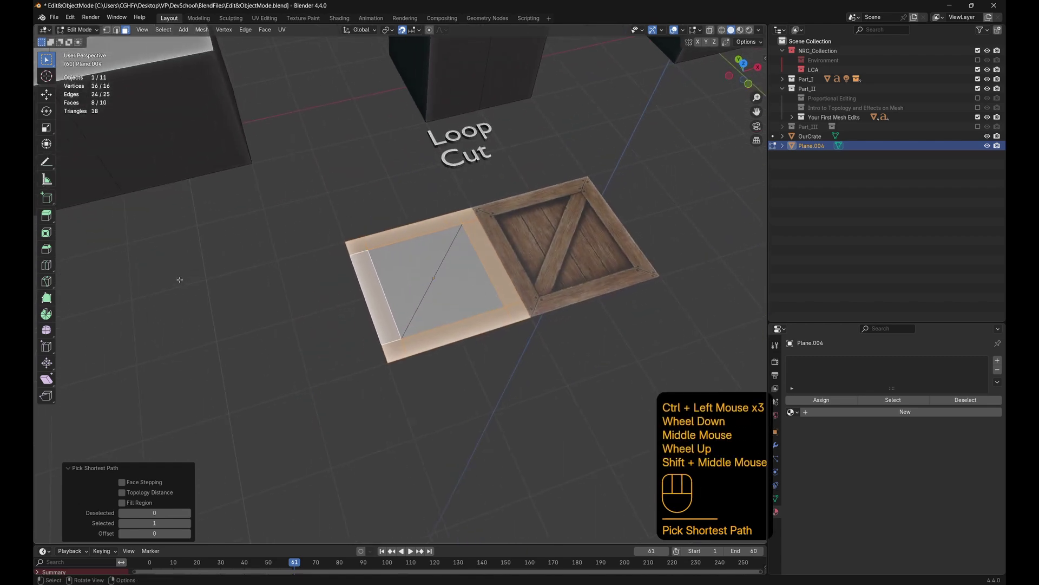
Activate the Extrude Region tool for the selected frame faces
left_click(47, 216)
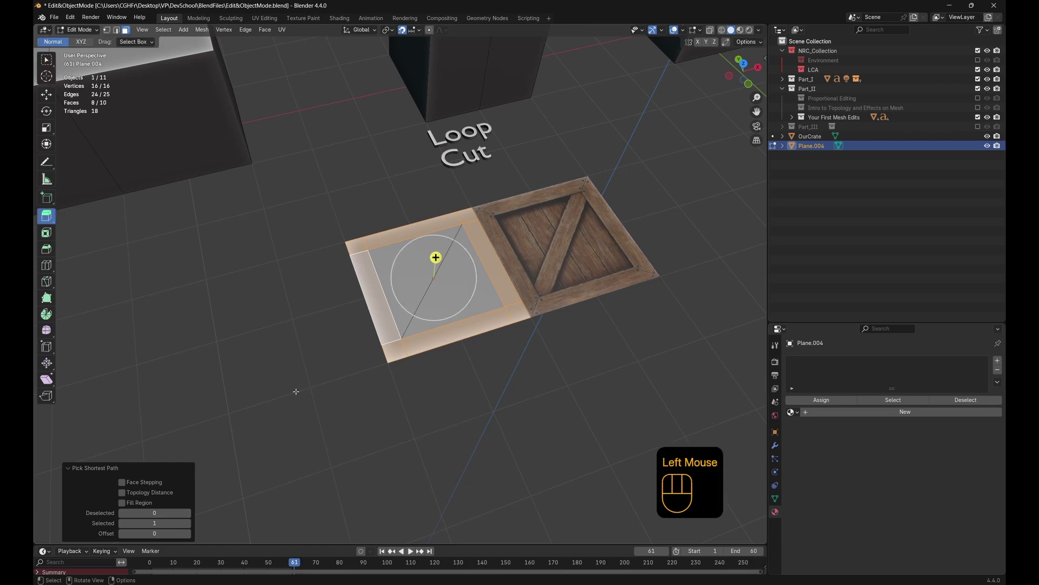
middle_click_drag(314, 389, 352, 346)
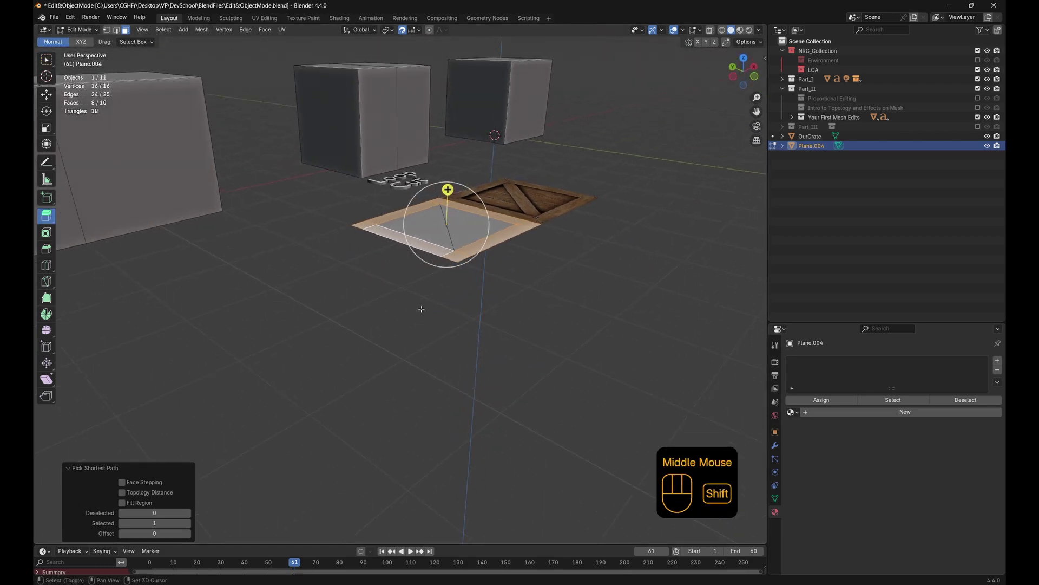
middle_click_drag(417, 309, 407, 262, "shift")
scroll(407, 262, "up", 3)
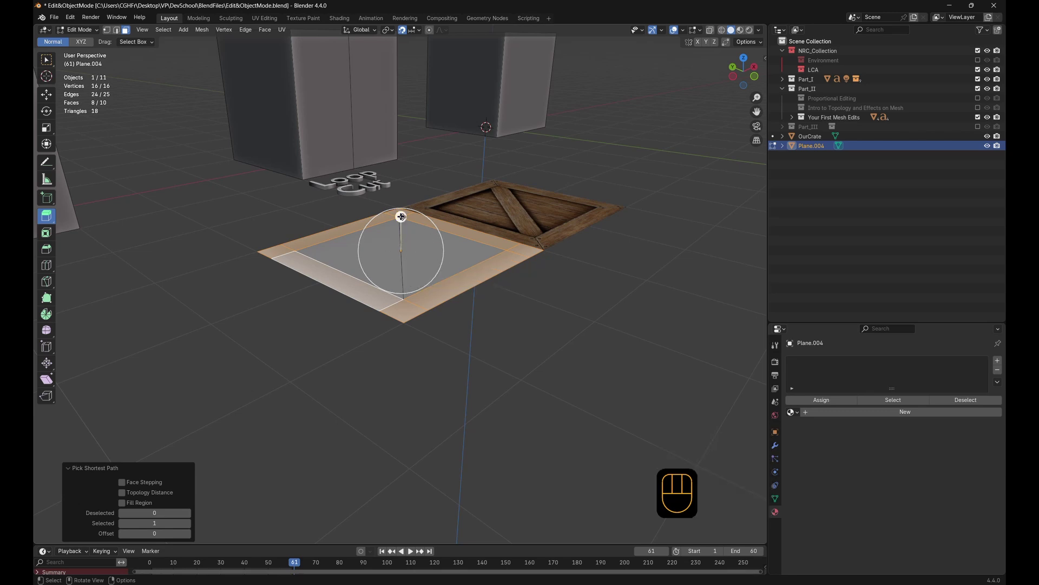
Try to extrude the selected frame faces in free directions, with and without snapping, and undo each attempt
left_click_drag(403, 238, 432, 246)
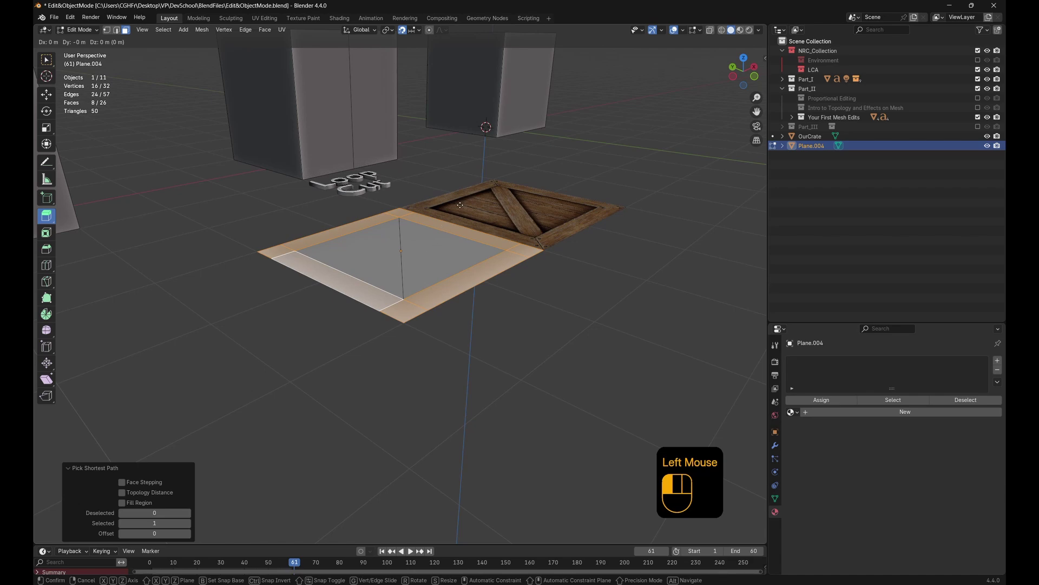
left_click_drag(460, 205, 517, 185)
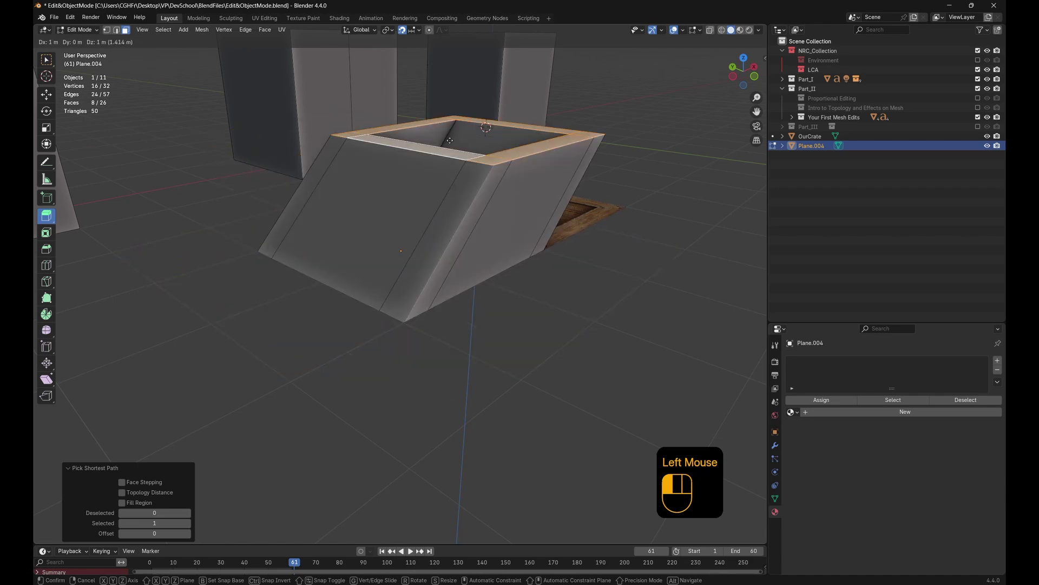
left_click_drag(450, 140, 413, 201)
key("ctrl+z")
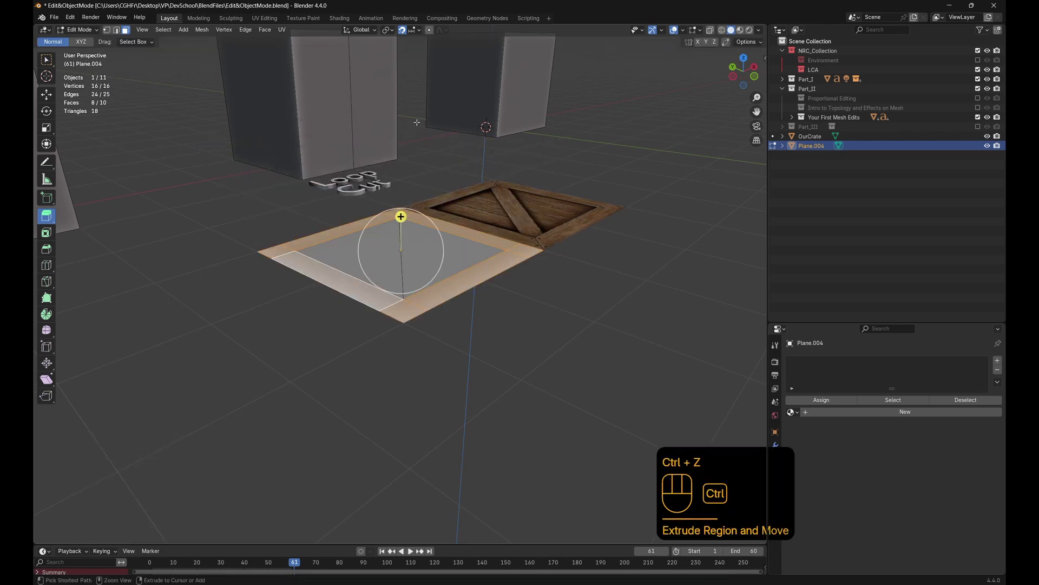
left_click(427, 273)
left_click_drag(426, 273, 460, 195)
key("ctrl+z")
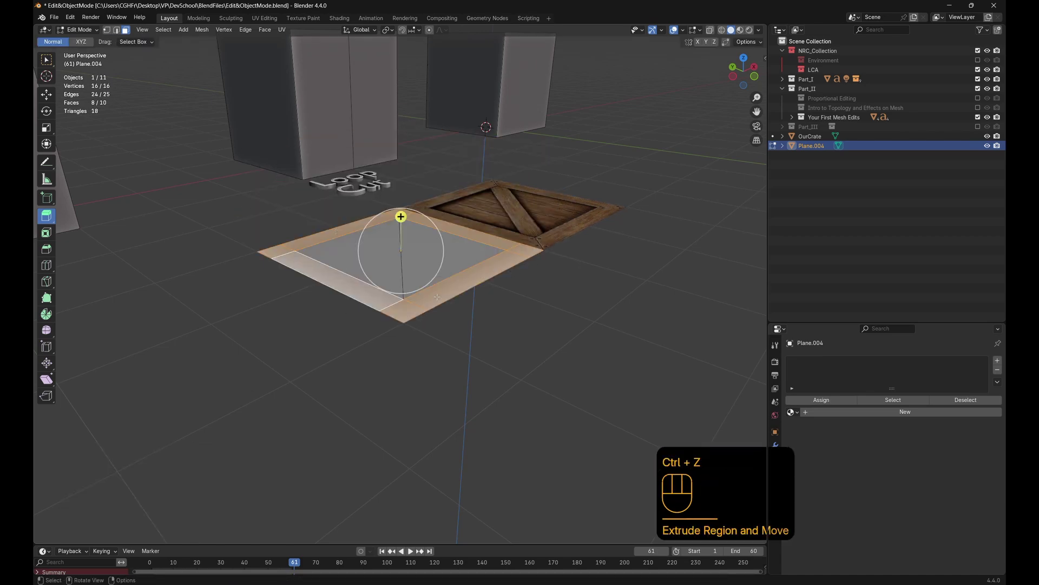
Extrude the selected frame faces upward along their normal by about 0.58 m
left_click_drag(401, 215, 404, 157)
key("ctrl+z")
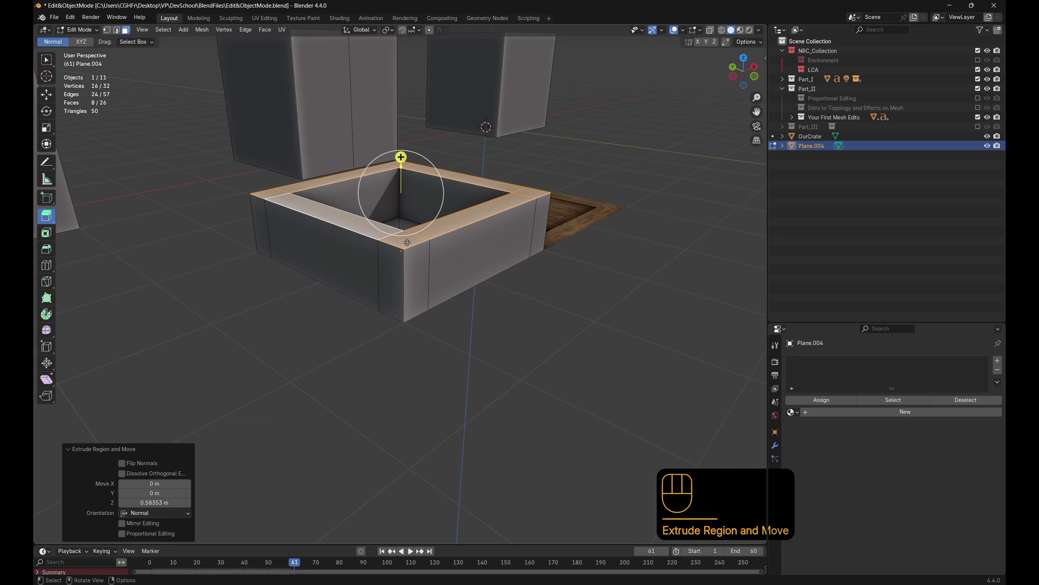
Display the face normals at size 0.10 and select only the top face of the extruded frame's near corner
left_click(700, 31)
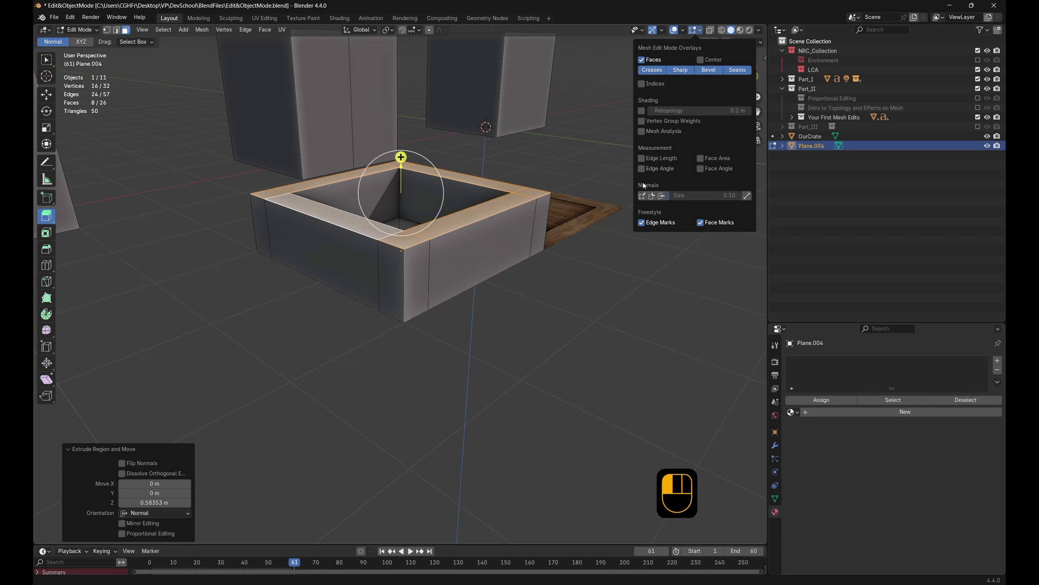
left_click(662, 196)
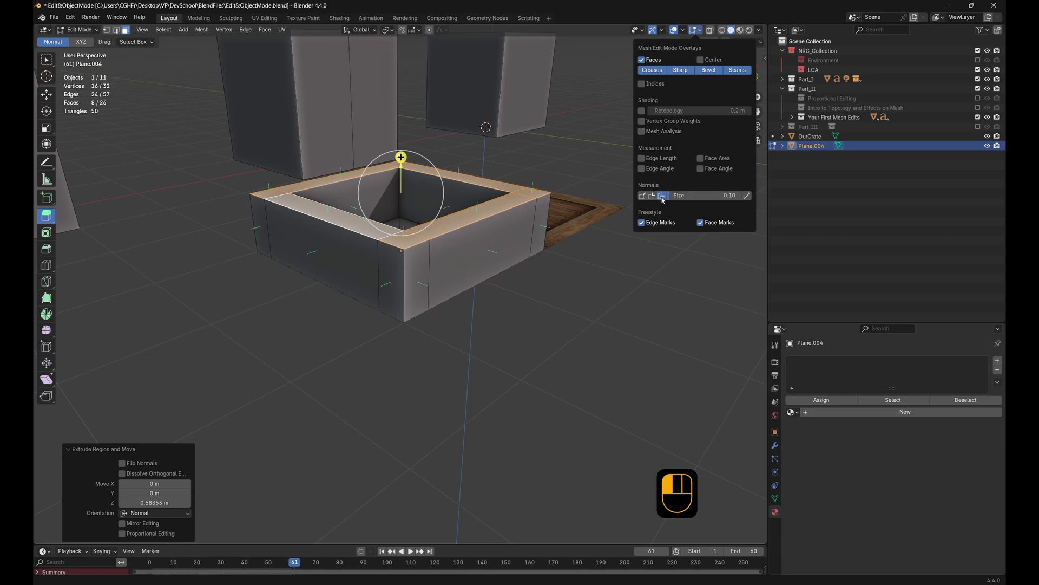
scroll(550, 365, "up", 2)
middle_click_drag(550, 364, 541, 424, "shift")
left_click(382, 273)
left_click(382, 273)
left_click(399, 252)
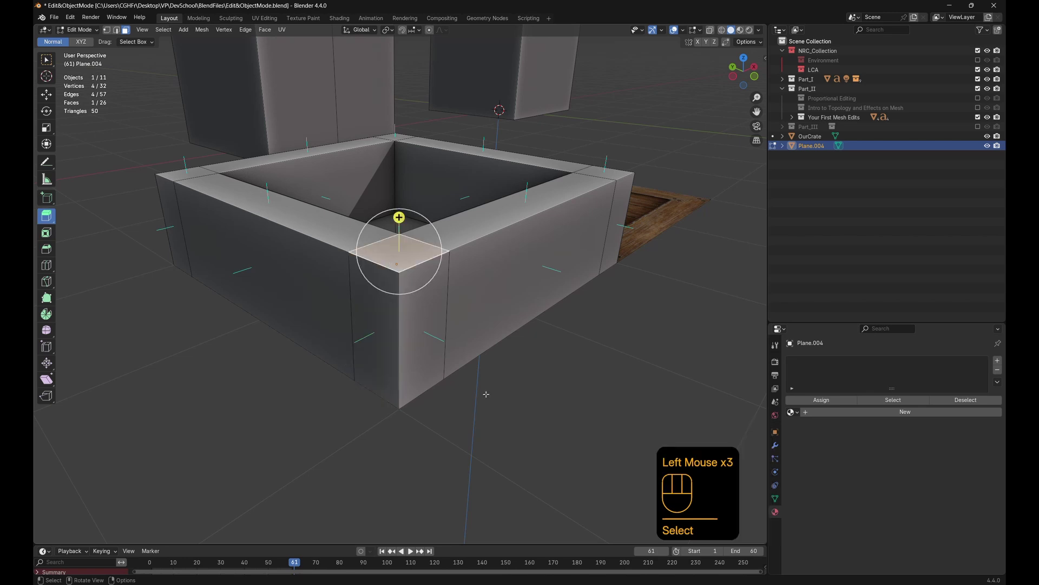
Examine the face normals of the extruded frame from several angles and the undersides of both panels
scroll(471, 312, "down", 2)
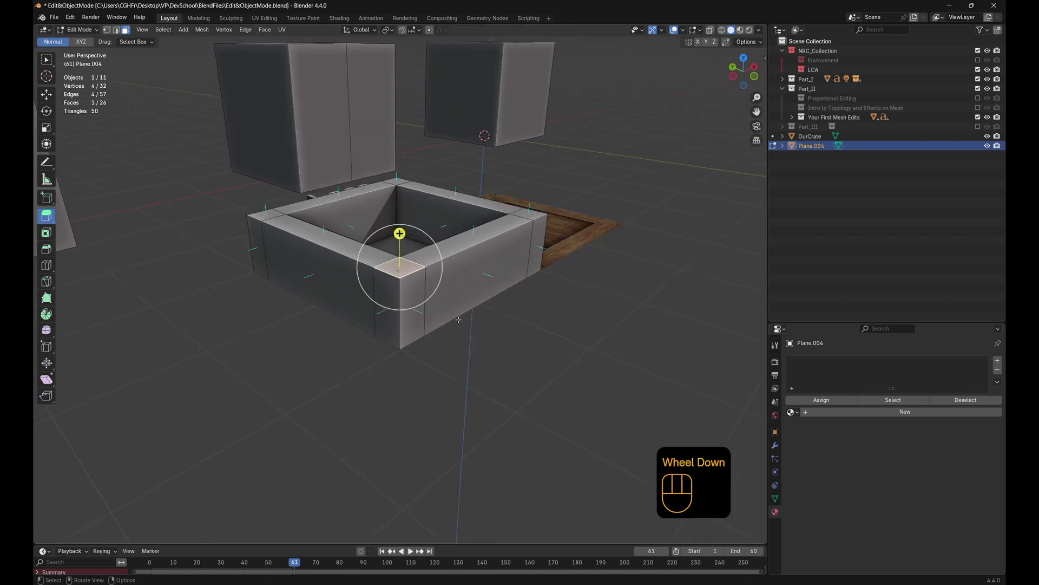
scroll(471, 312, "up", 2)
mouse_move(471, 313)
middle_mouse_down()
mouse_move(449, 303)
mouse_move(477, 292)
middle_mouse_up()
left_click(684, 32)
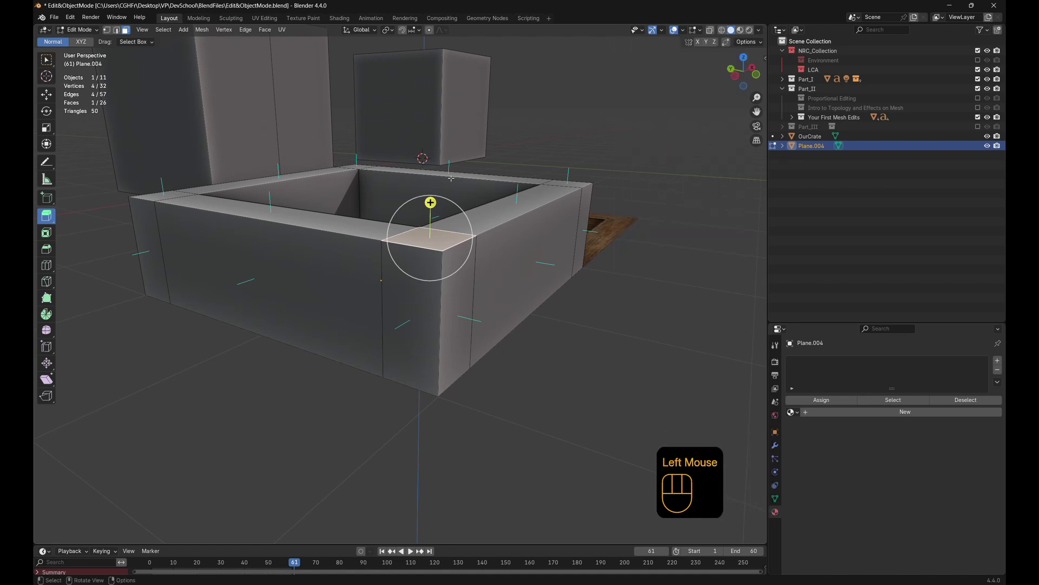
scroll(458, 228, "down", 3)
middle_click_drag(347, 253, 265, 268)
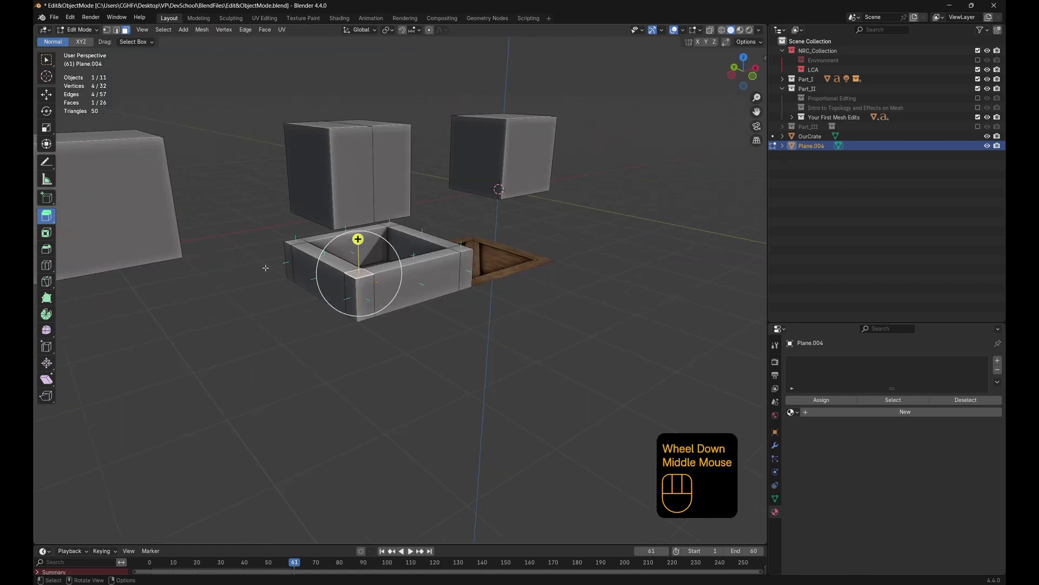
scroll(415, 315, "up", 2)
middle_click_drag(415, 314, 449, 158)
scroll(463, 218, "down", 2)
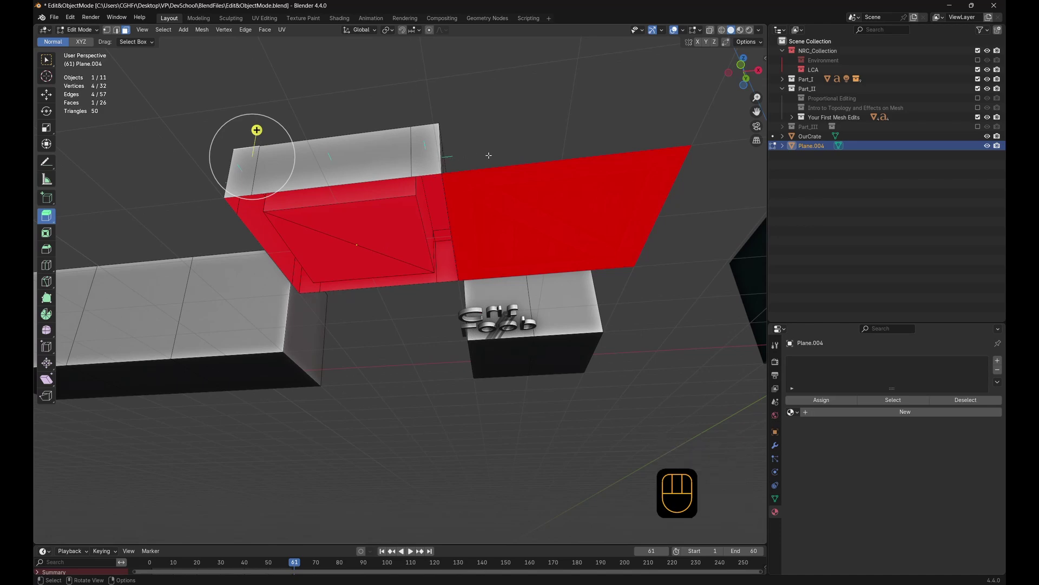
Compare the extruded frame with the textured panel while switching between Object Mode and Edit Mode
middle_click_drag(355, 304, 331, 364)
key("Tab")
left_click(497, 347)
key("Tab")
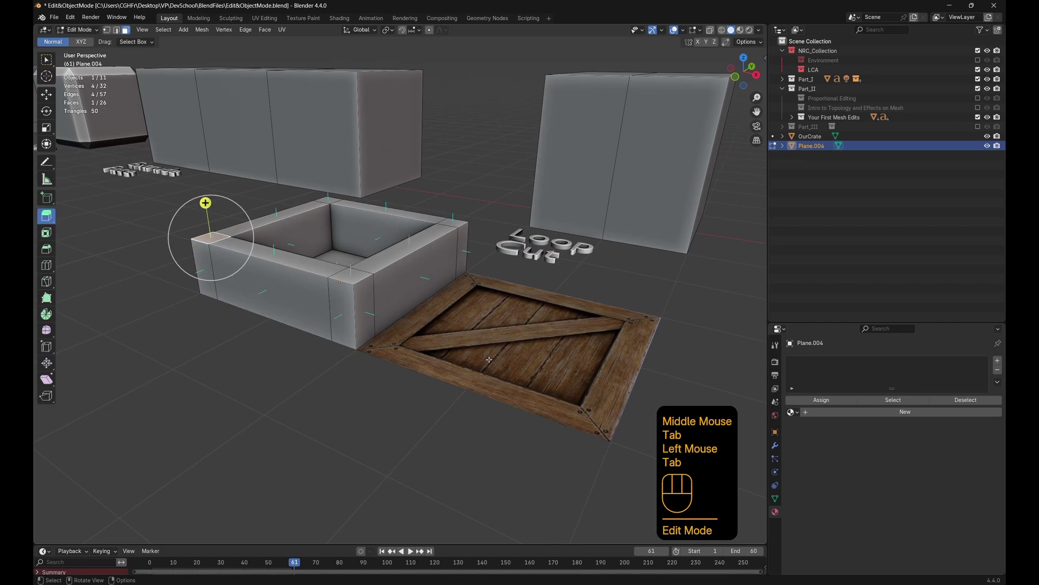
key("Tab")
middle_click_drag(487, 357, 428, 287)
key("Tab")
middle_click_drag(482, 255, 447, 247)
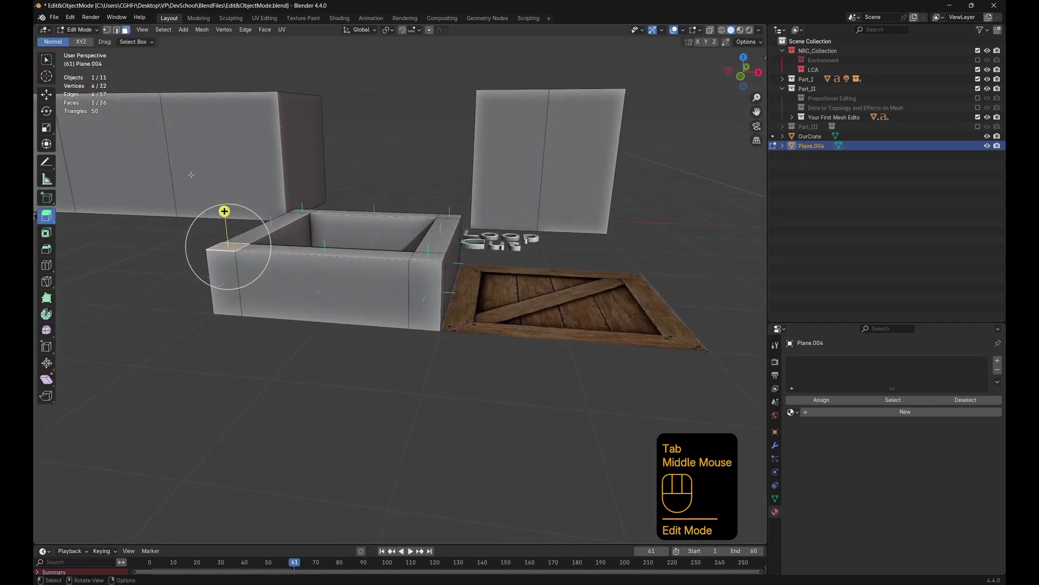
Annotate two straight lines meeting in a V on the extruded frame's top surface
left_click(46, 162)
scroll(368, 258, "up", 1)
scroll(369, 258, "up", 1)
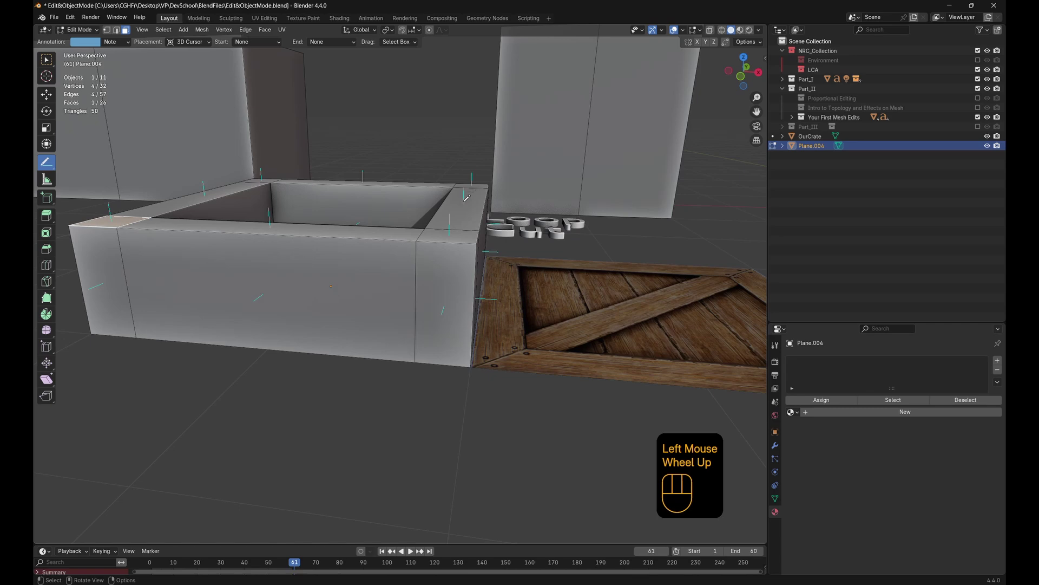
left_click_drag(578, 111, 571, 123)
mouse_move(534, 155)
left_mouse_down()
mouse_move(466, 205)
mouse_move(373, 96)
left_mouse_up()
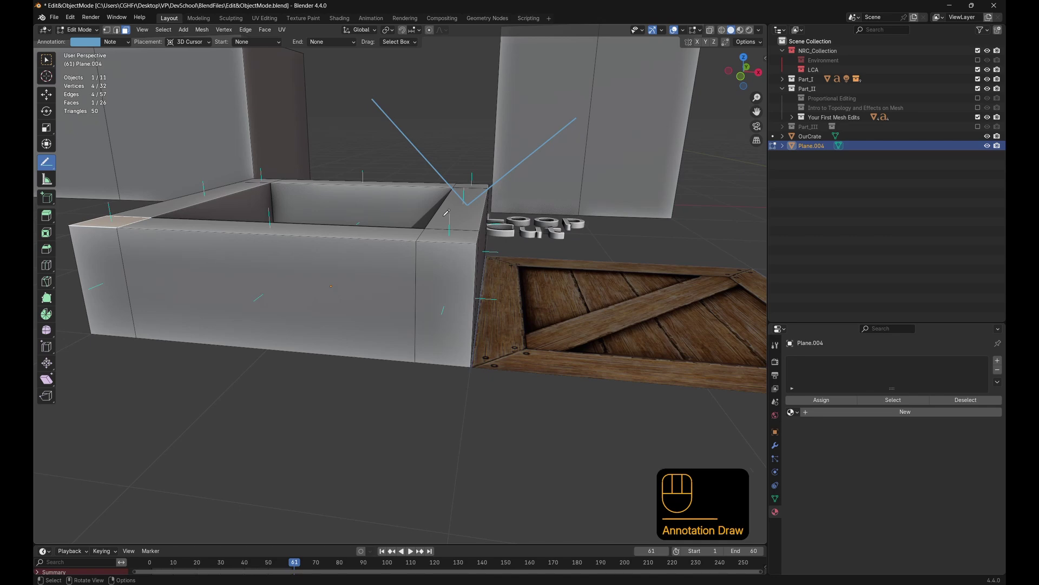
Annotate a straight line running up to the textured panel's underside and a second one continuing above the panel
middle_click_drag(566, 284, 355, 298)
scroll(518, 271, "down", 2)
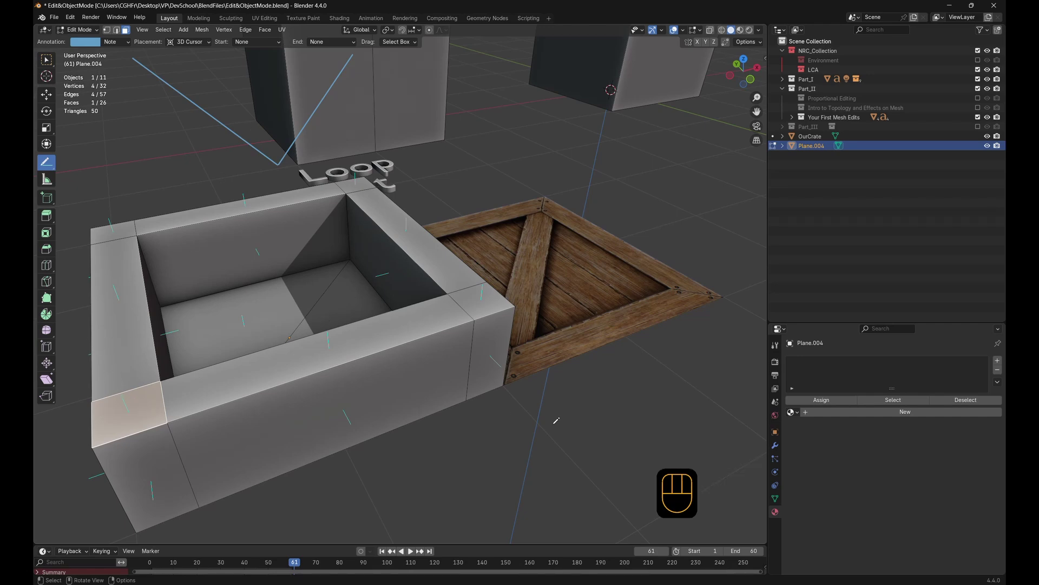
middle_click_drag(556, 420, 529, 355)
left_click_drag(624, 361, 601, 324)
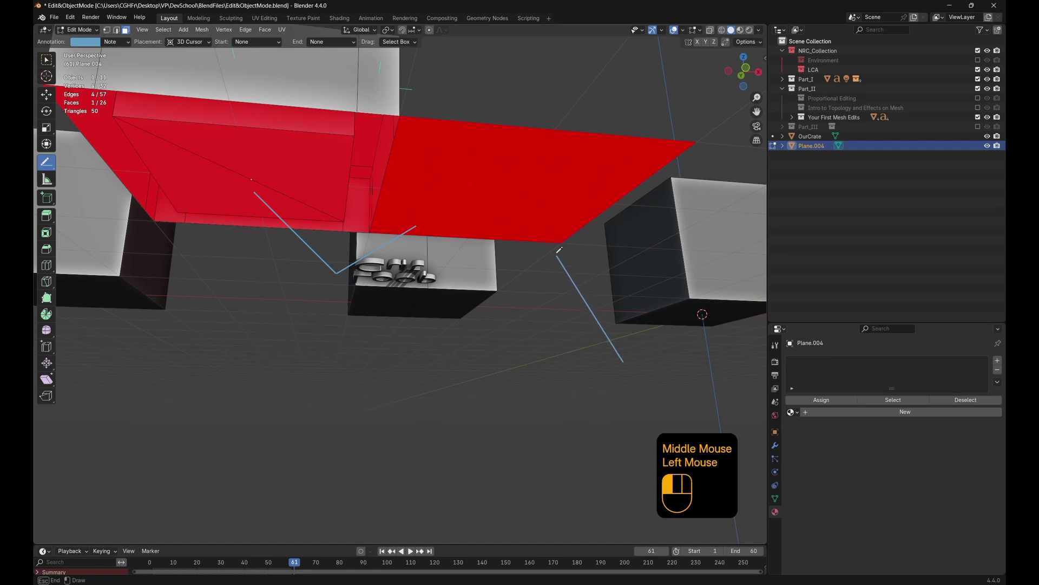
left_click_drag(559, 250, 516, 188)
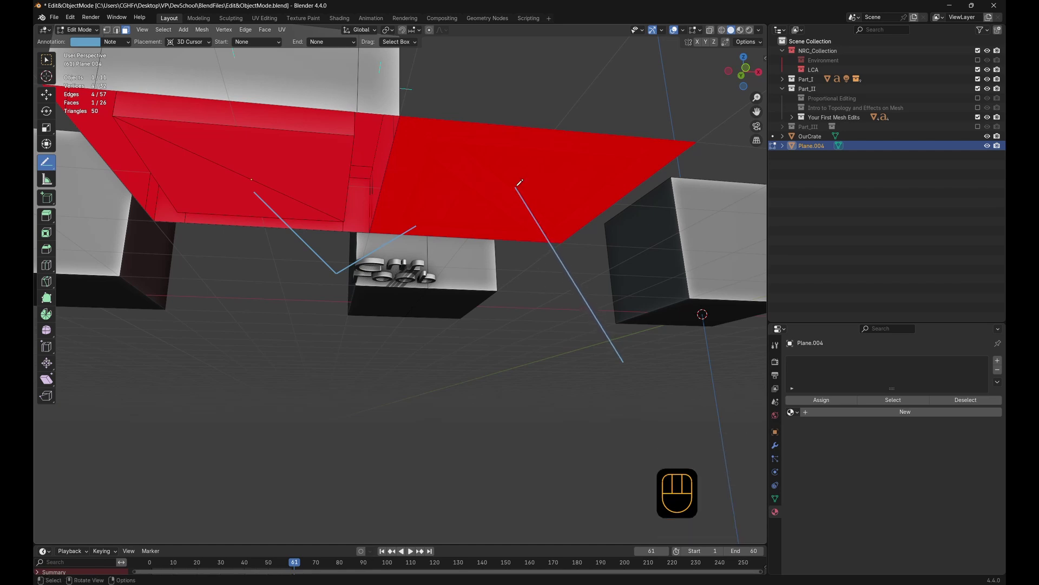
left_click_drag(445, 107, 401, 48)
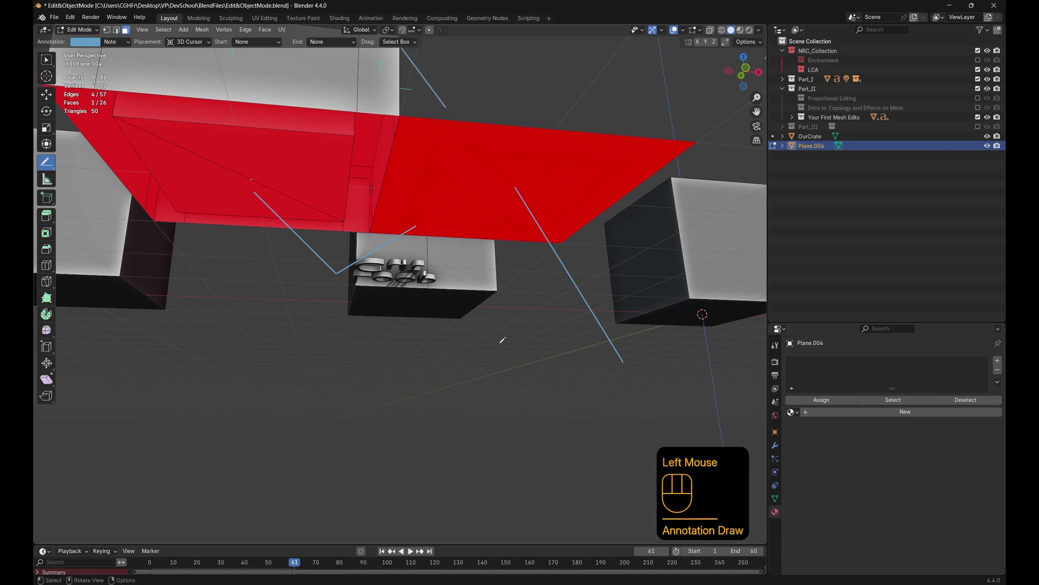
Erase all the annotation lines and return to the Select Box tool
key("ctrl")
left_click_drag(562, 235, 525, 188, "ctrl")
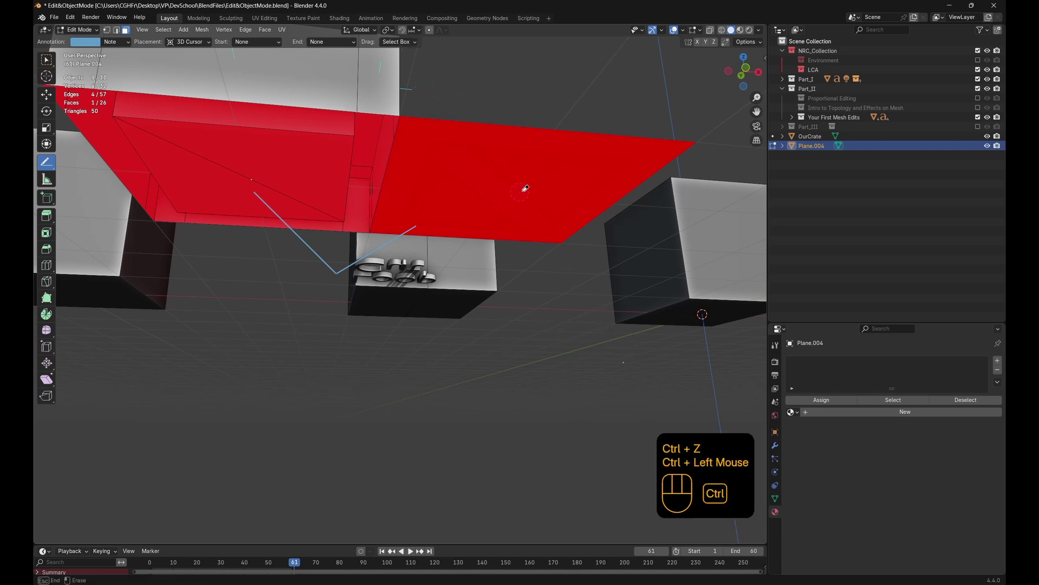
left_click_drag(409, 208, 328, 241, "ctrl")
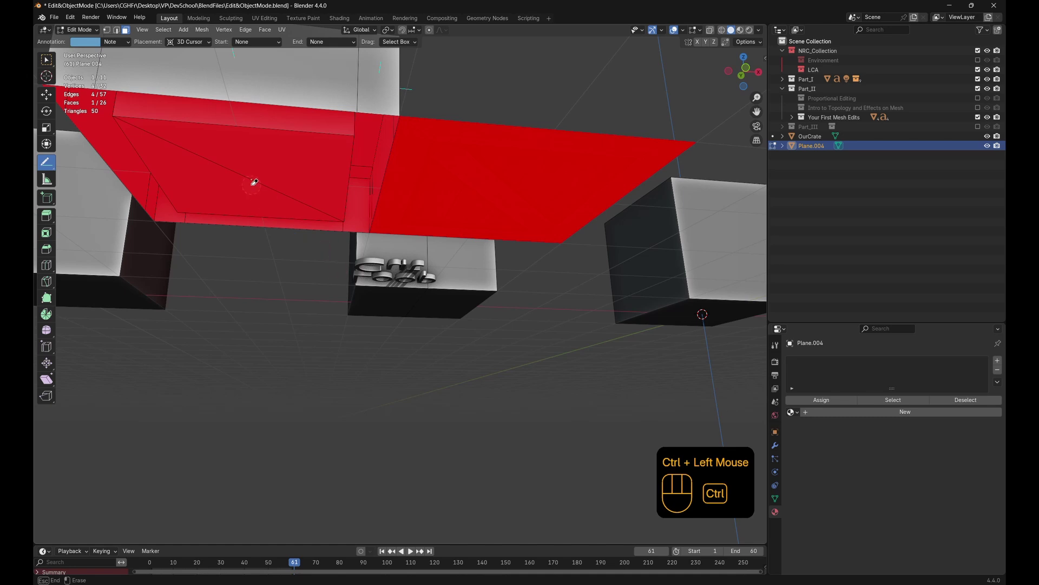
scroll(416, 136, "down", 3)
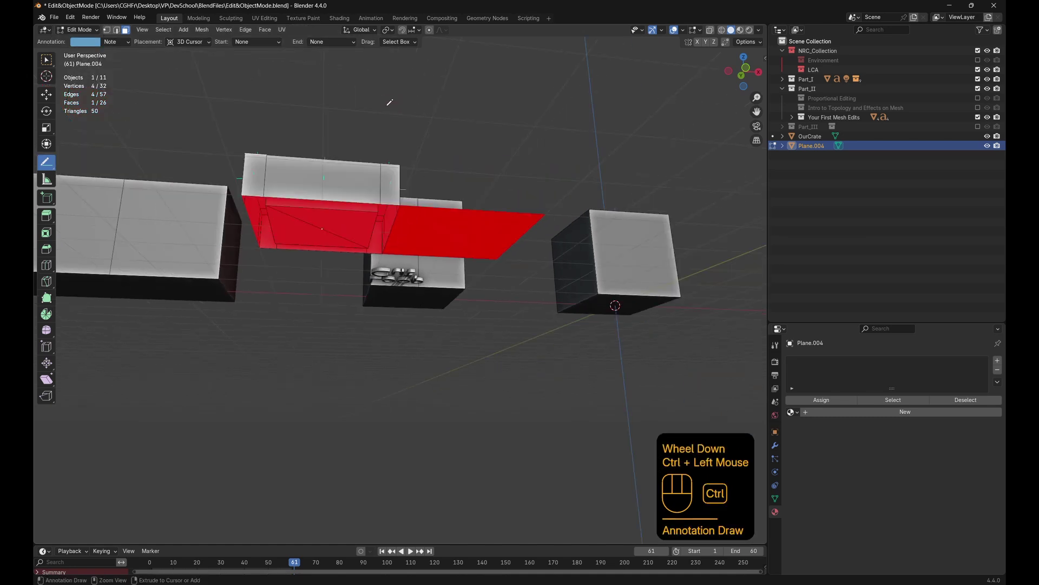
left_click(46, 59)
middle_click_drag(347, 293, 387, 309)
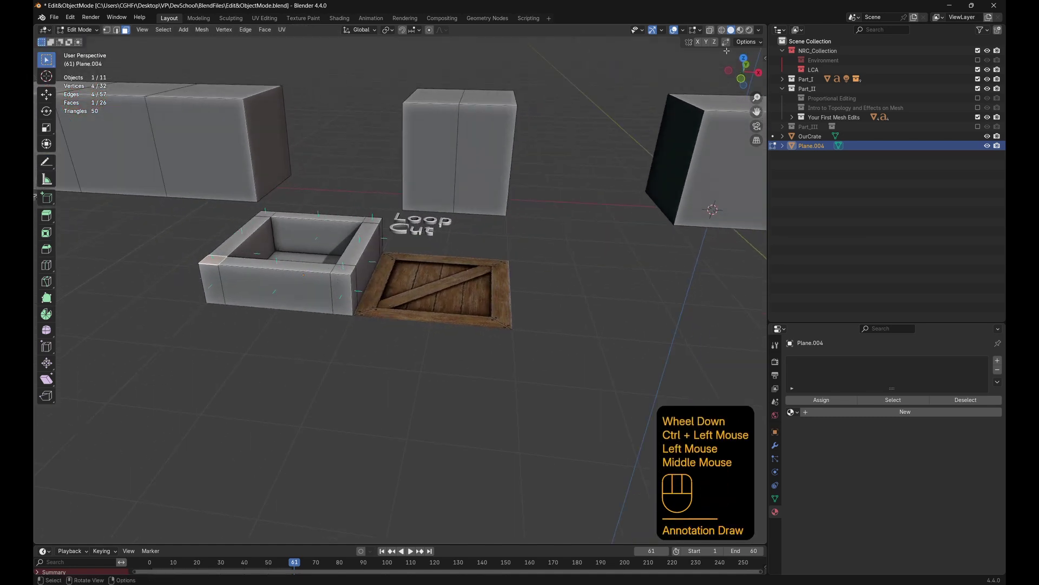
Set the normals display size to 0.35 and turn off the face normals overlay
left_click(699, 29)
left_click_drag(699, 195, 663, 198)
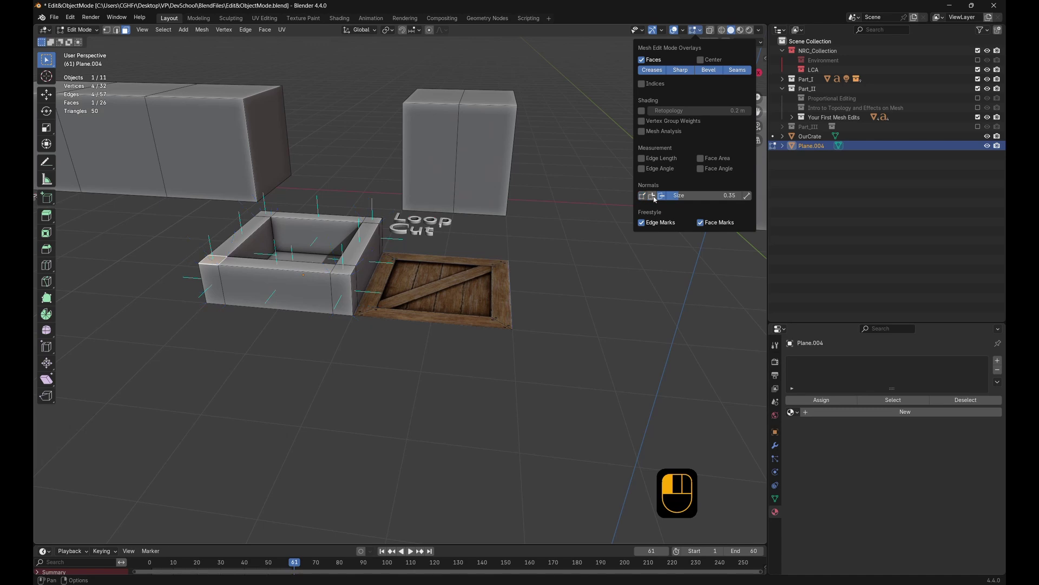
left_click(658, 197)
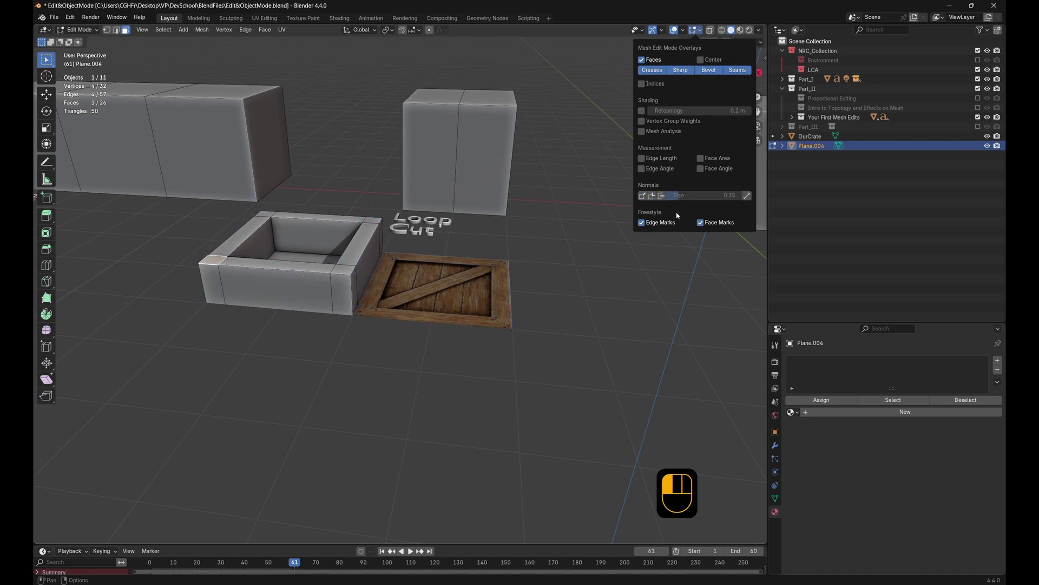
left_click(704, 34)
Undo the selection changes and the frame extrusion, going back to the flat mesh with its frame faces selected
scroll(524, 235, "up", 3)
middle_click_drag(524, 235, 594, 261, "shift")
key("ctrl+z")
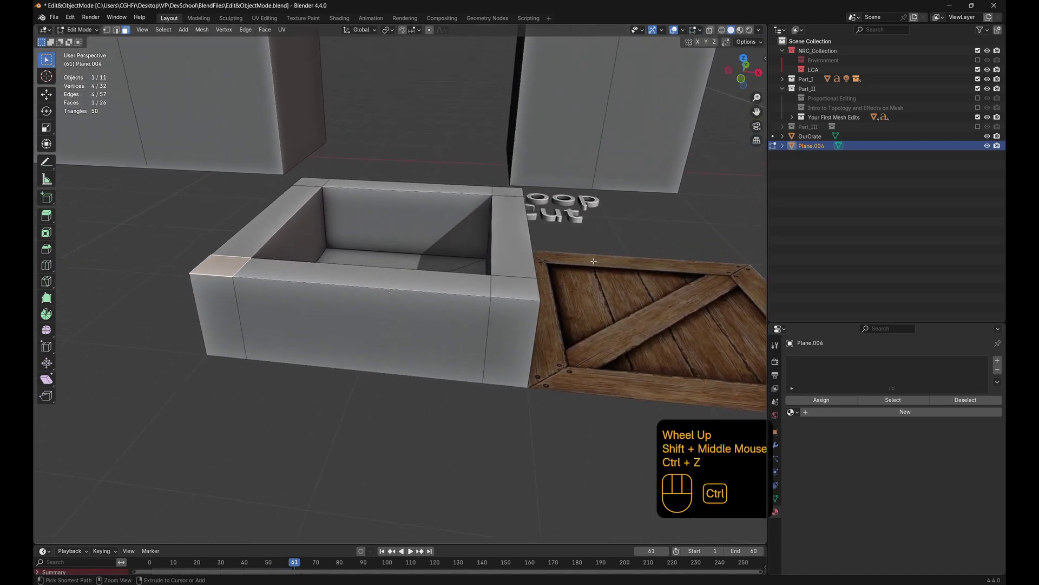
key("ctrl+z")
key("ctrl+z")
key("ctrl+z")
key("ctrl+z")
key("ctrl+z")
key("ctrl+z")
key("ctrl+z")
key("ctrl+z")
key("ctrl+z")
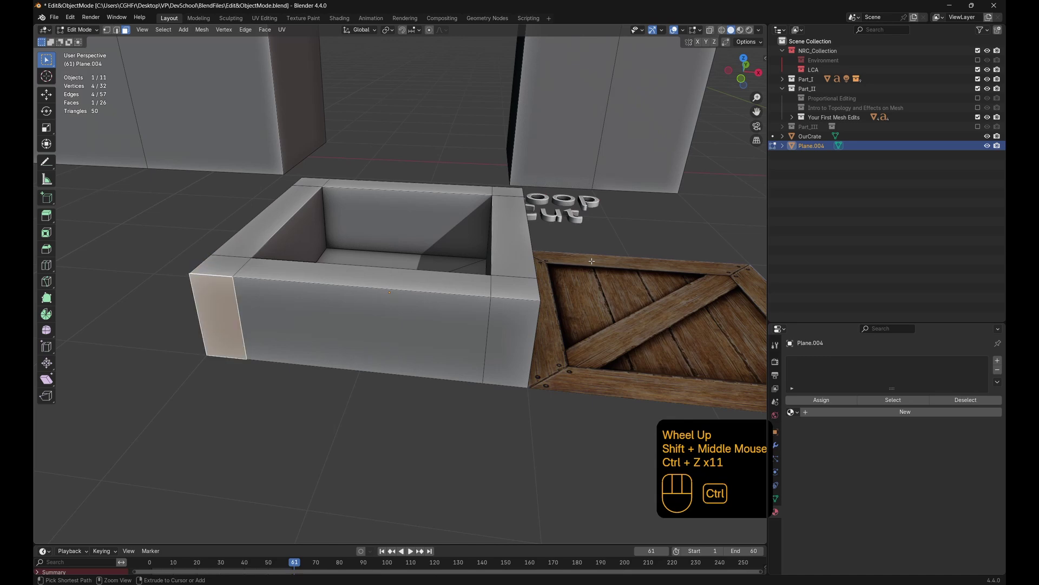
middle_click_drag(592, 261, 146, 273)
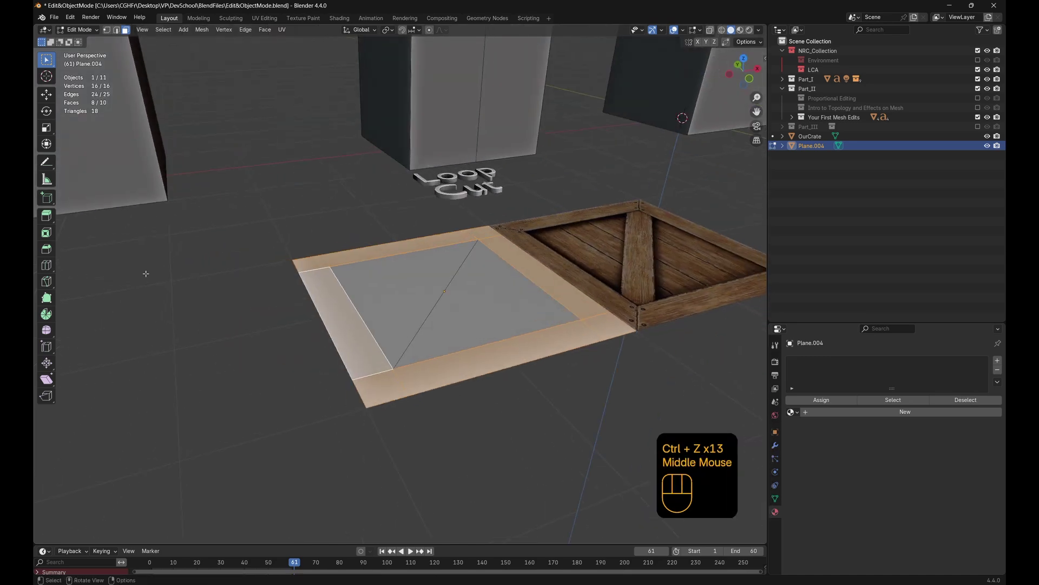
Extrude the selected frame faces about 0.24 m upward with the Extrude Region tool, and undo it
left_click(46, 216)
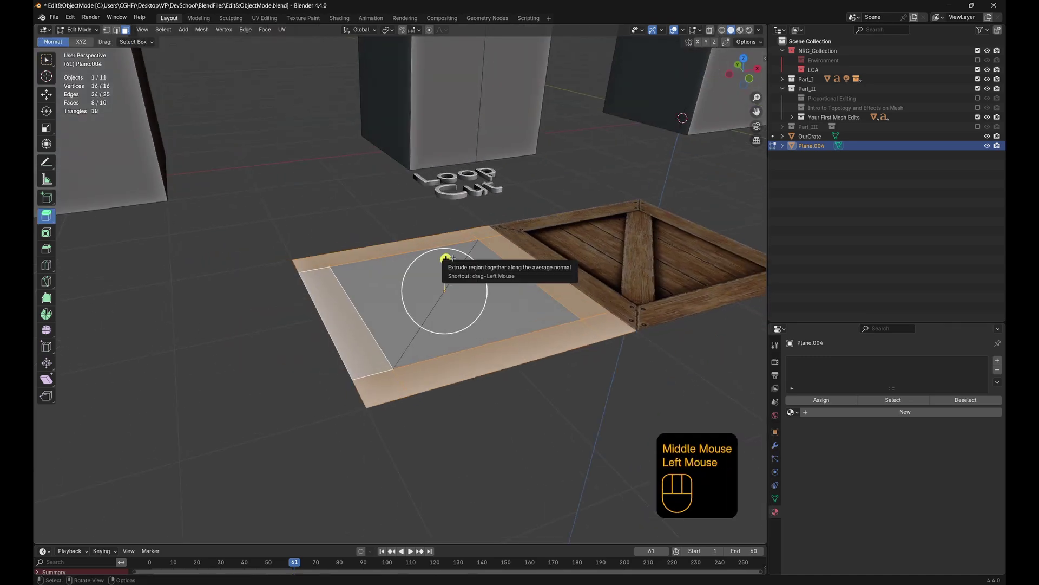
left_click(446, 258)
left_click_drag(446, 259, 448, 234)
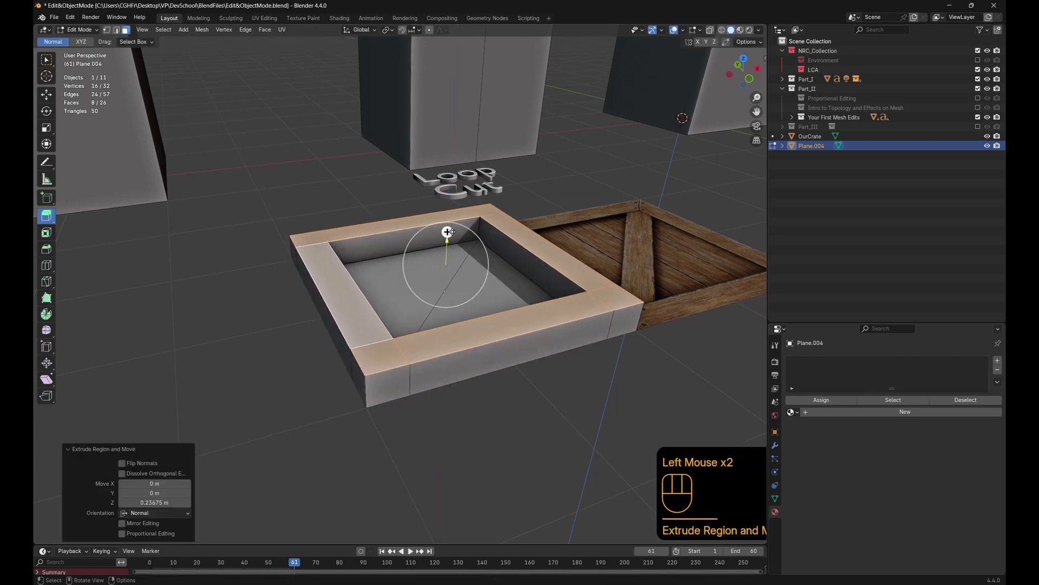
key("ctrl+z")
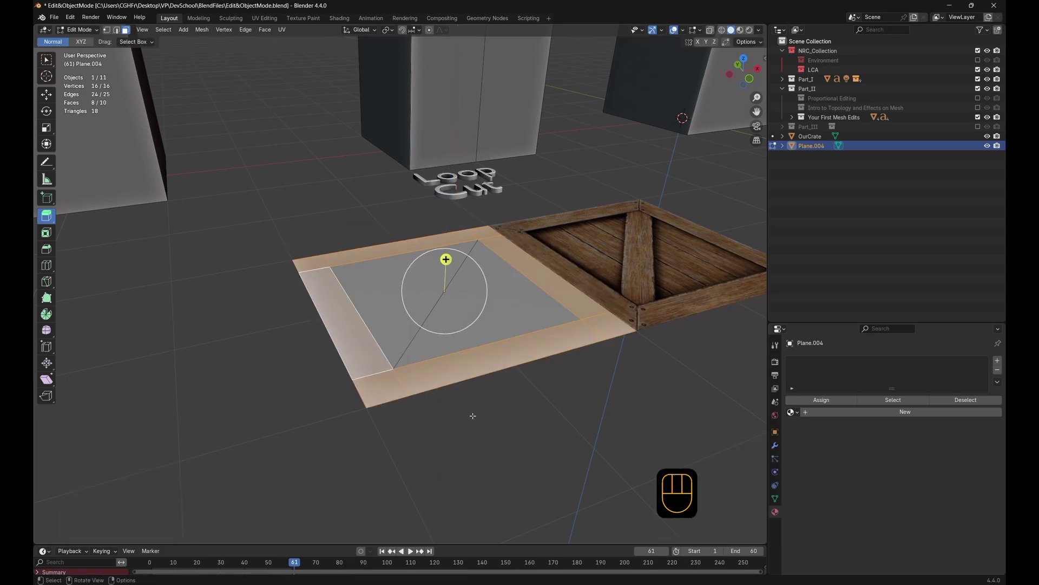
Extrude the frame faces about 0.07 m along the global Z axis after trying the X and Y constraints, and undo it
key("e")
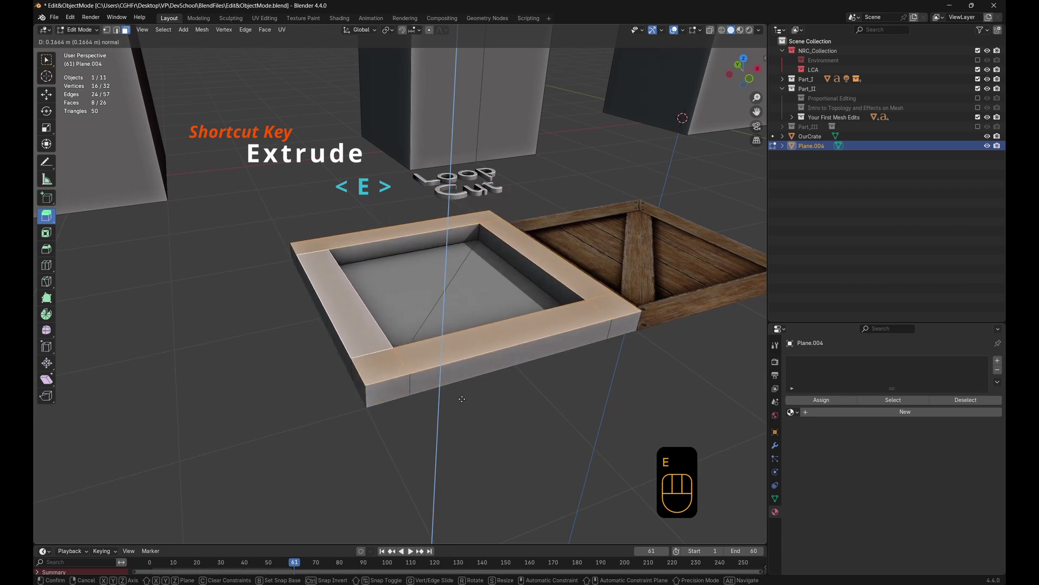
key("x")
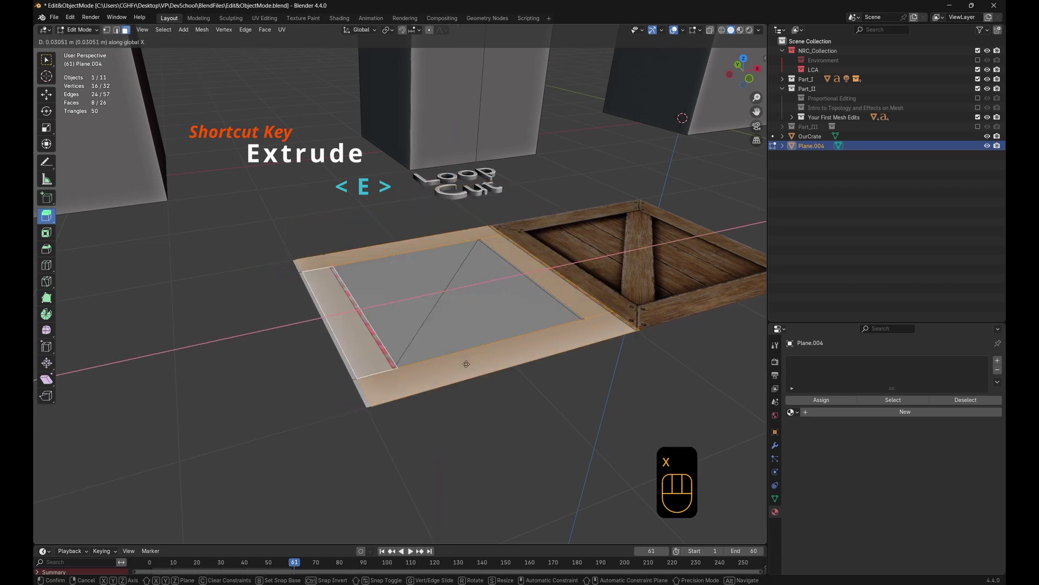
key("y")
key("z")
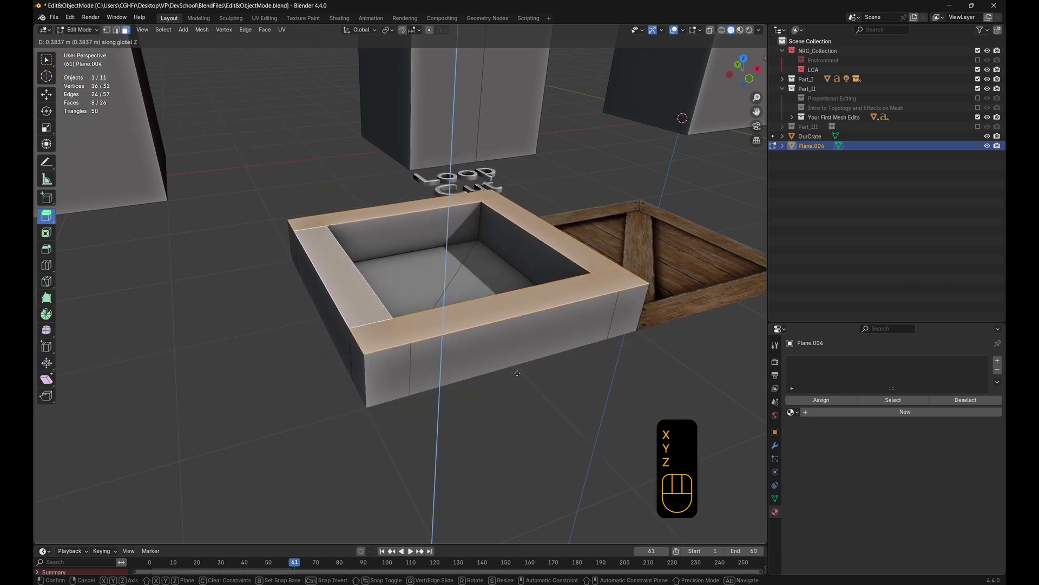
left_click(516, 409)
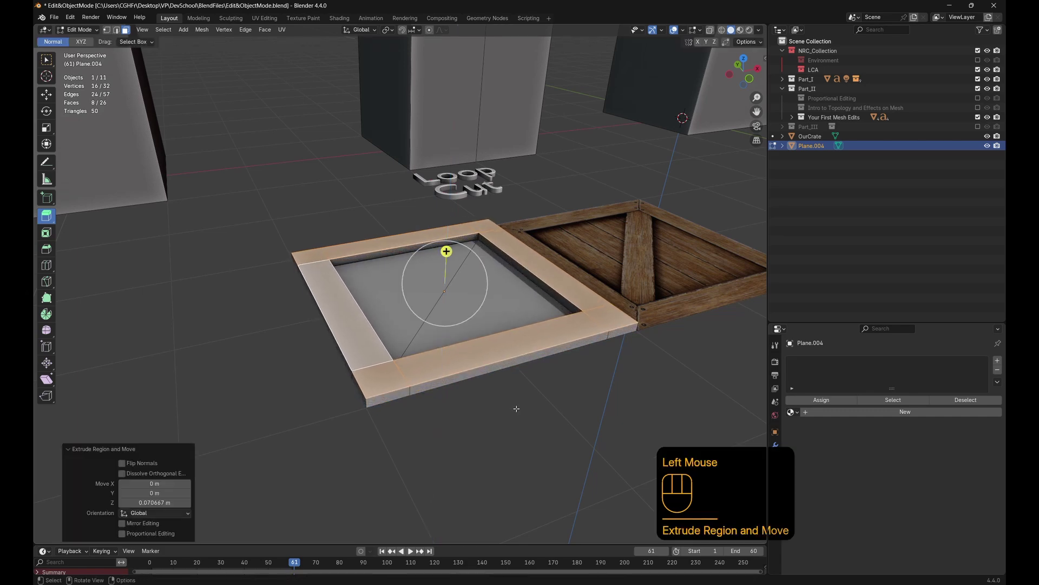
middle_click_drag(516, 409, 329, 262)
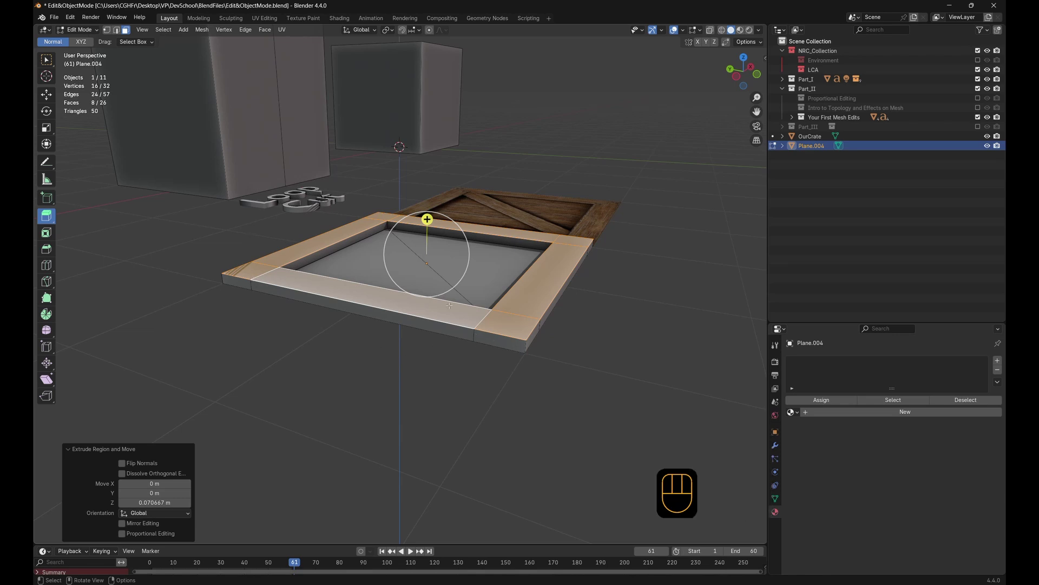
key("ctrl+z")
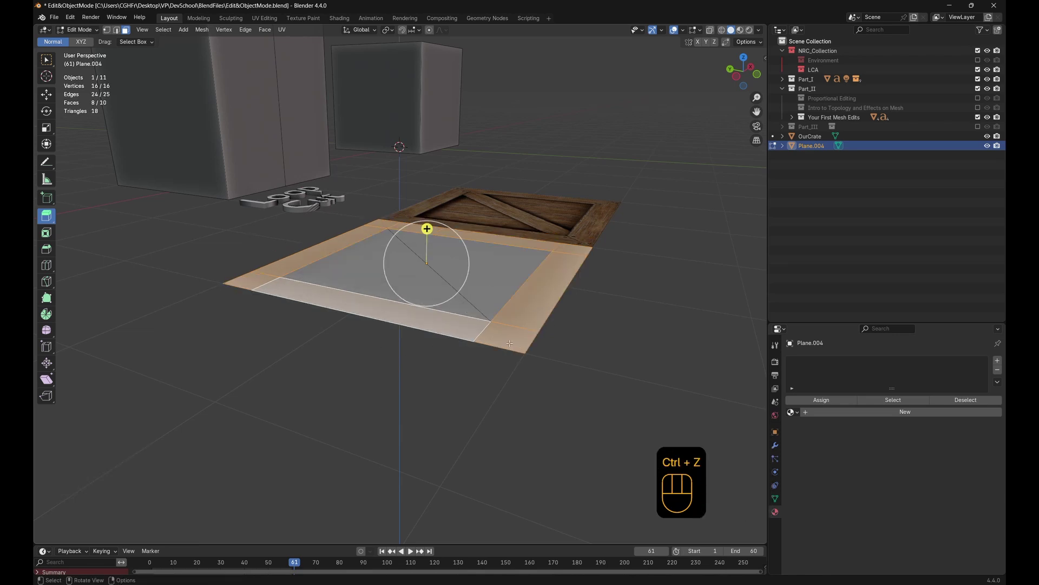
Extrude only one corner face of the frame upward about 0.54 m, check the mesh from below, and undo the test
left_click(509, 343)
left_click_drag(509, 301, 518, 198)
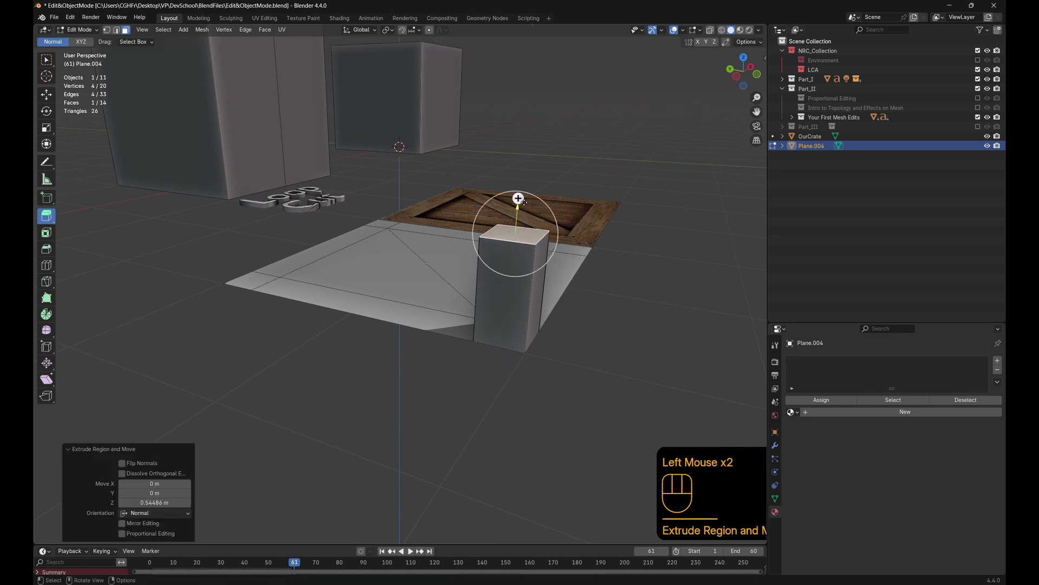
middle_click_drag(518, 198, 469, 120)
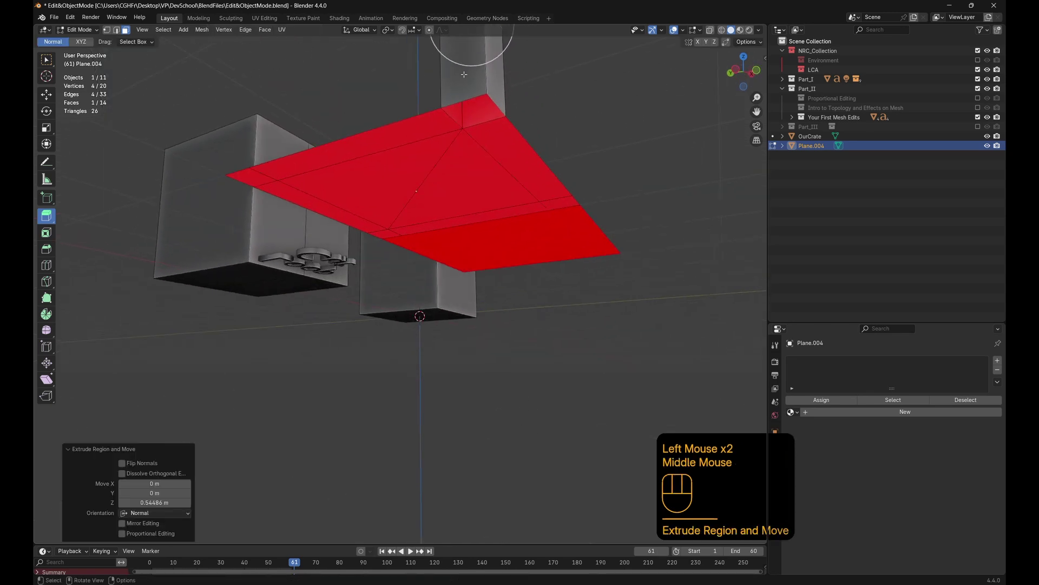
middle_click_drag(464, 74, 476, 290)
left_click_drag(490, 220, 503, 189)
middle_click_drag(503, 190, 244, 191)
key("ctrl+z")
key("ctrl+z")
Examine the Inset Faces, Bevel Edges, Extrude Face and Loop Cut example cubes beside the crate panels
key("KP_7")
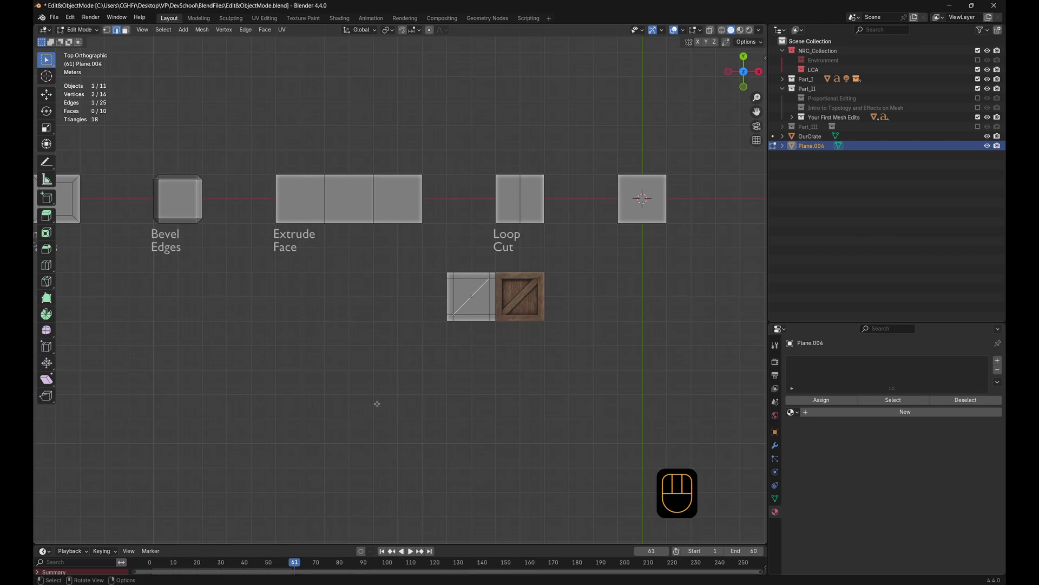
middle_click_drag(377, 403, 327, 245)
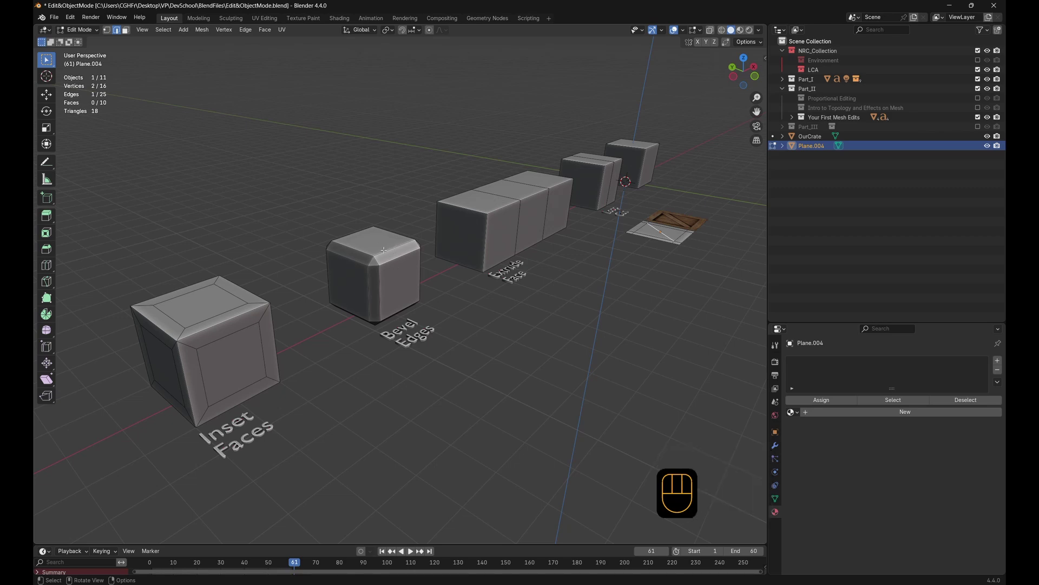
middle_click_drag(662, 284, 639, 297)
middle_click_drag(639, 298, 614, 312, "shift")
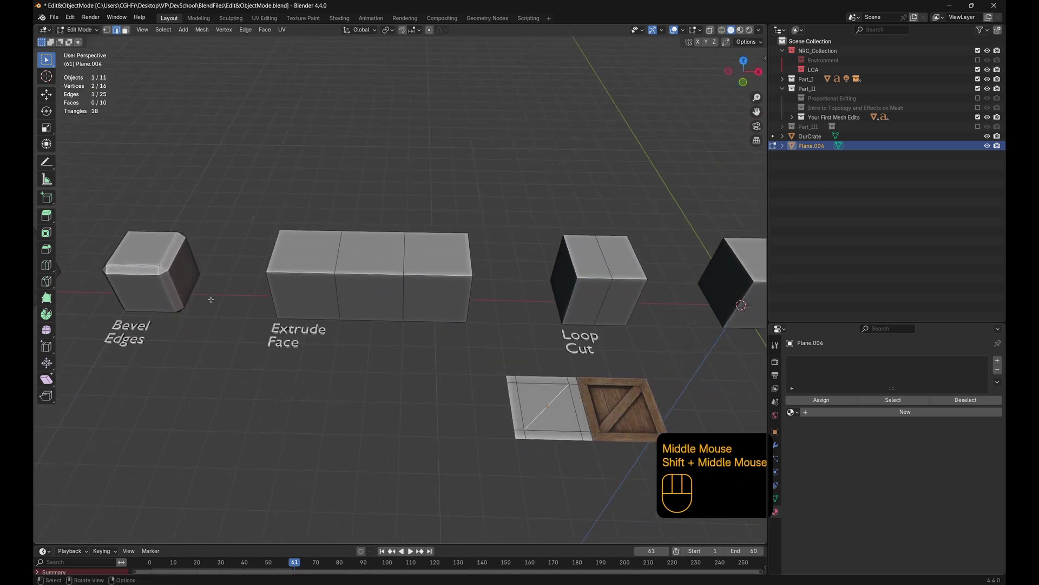
middle_click_drag(210, 299, 196, 256, "shift")
scroll(415, 369, "up", 1)
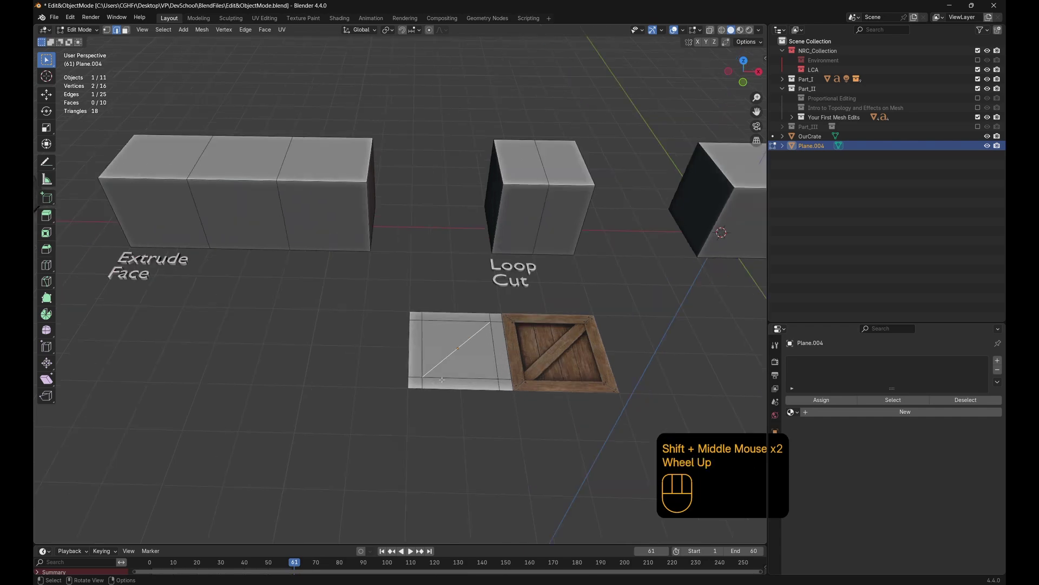
middle_click_drag(414, 369, 299, 265, "shift")
Bevel the plane's diagonal edge about 0.09 m wide with the Bevel tool, and undo it
key("KP_7")
middle_click_drag(426, 444, 432, 249, "shift")
scroll(507, 263, "up", 2)
scroll(440, 361, "up", 2)
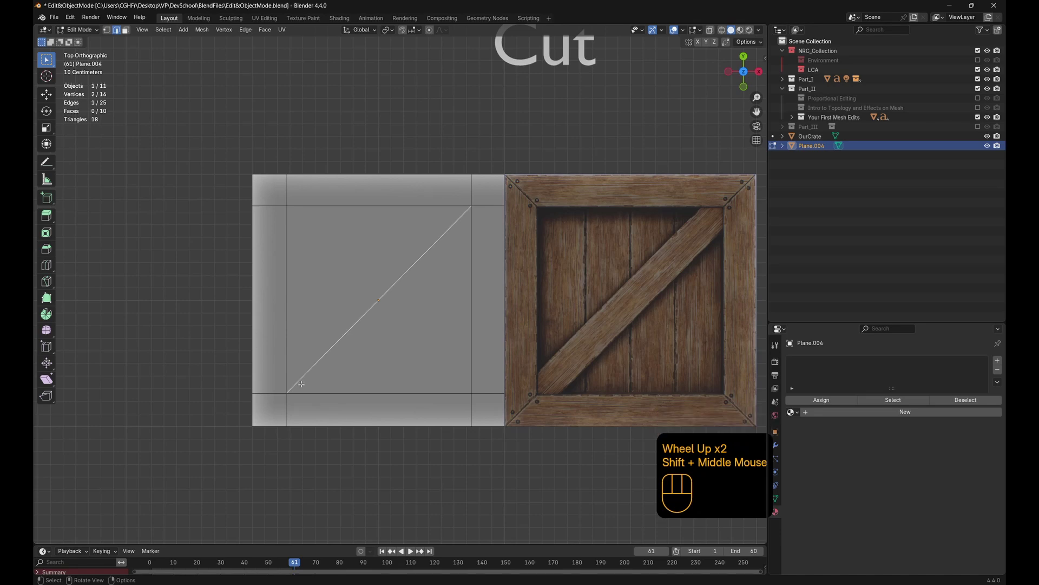
left_click(46, 249)
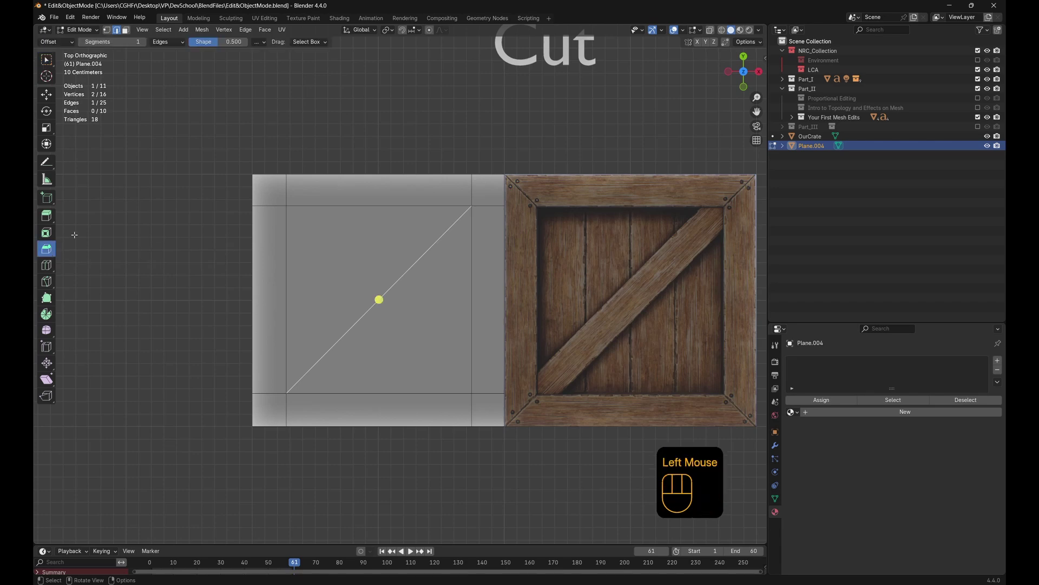
left_click_drag(379, 299, 381, 286)
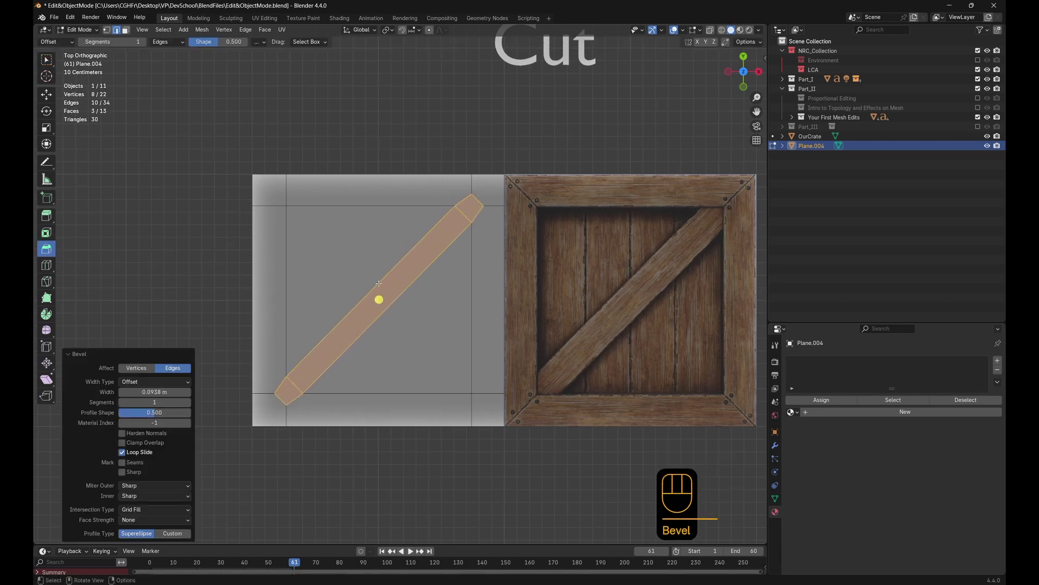
key("ctrl+z")
Dissolve the diagonal edge and select the inner square's two opposite corner vertices with the Select Box tool
key("ctrl+x")
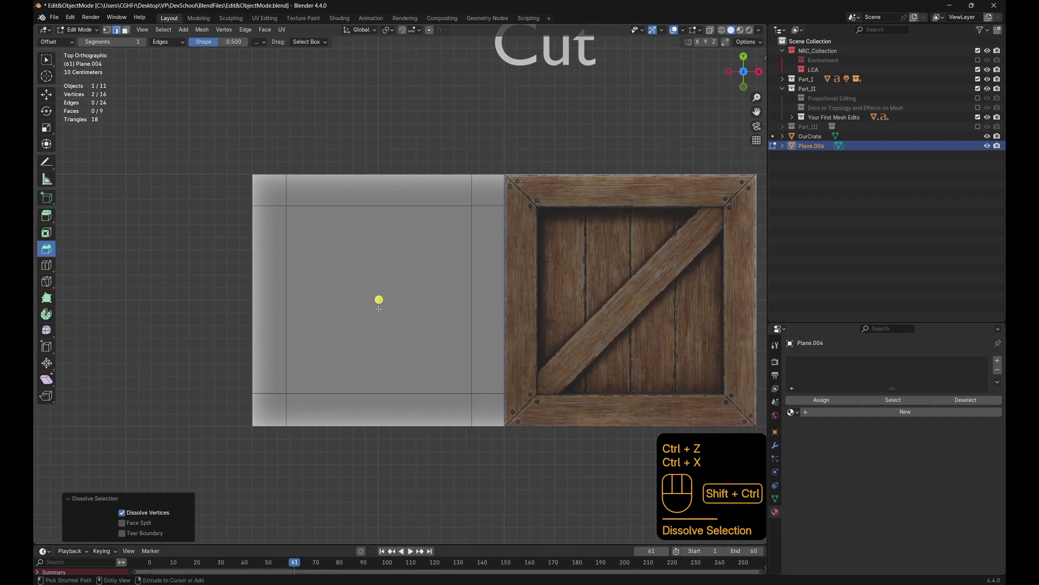
key("ctrl+shift+z")
key("ctrl+shift+y")
key("1")
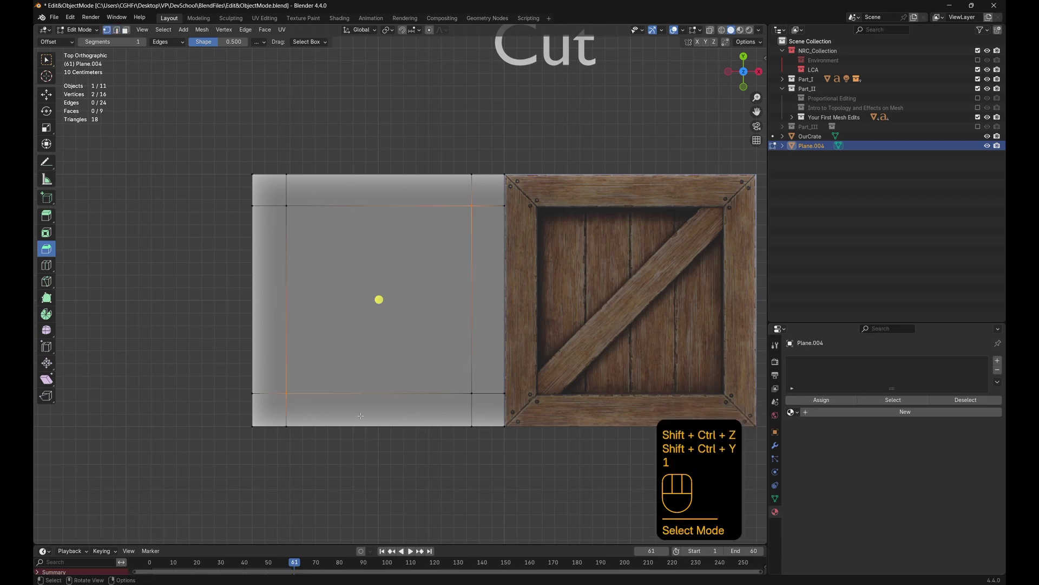
left_click(286, 393)
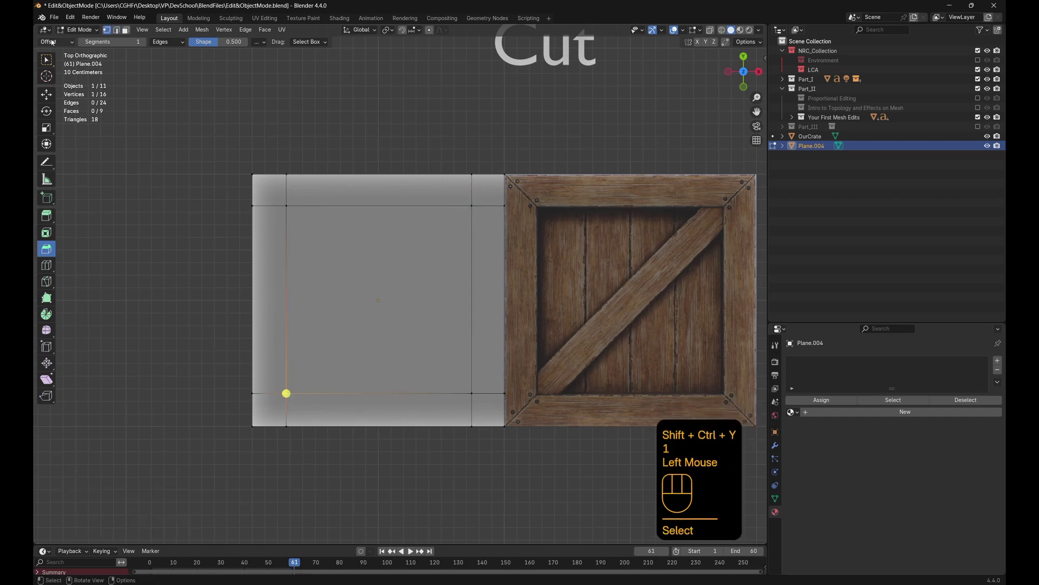
left_click(46, 59)
left_click(486, 206, "shift")
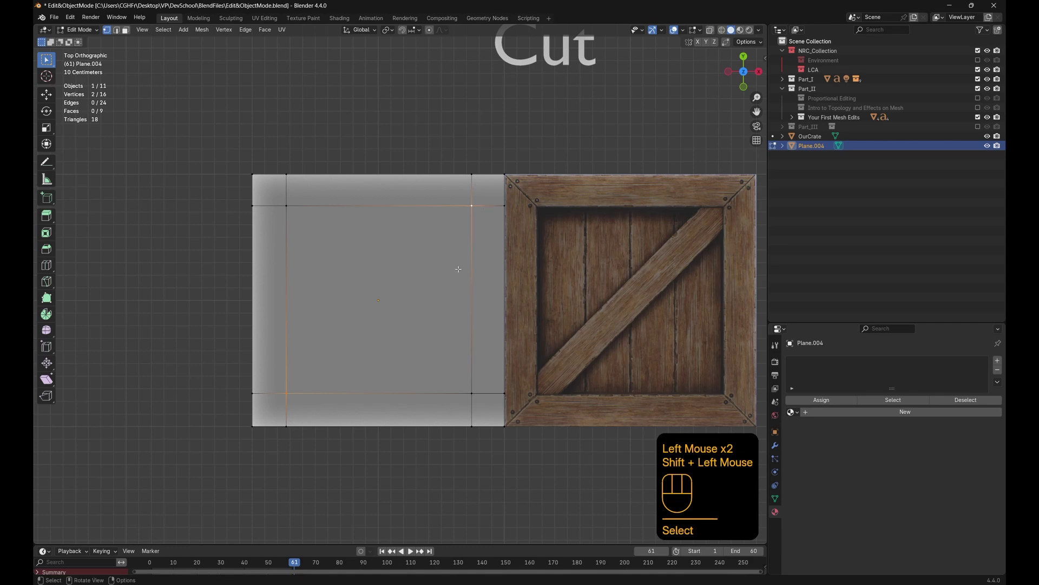
Undo the vertex selections and the edge dissolve, going back to the selected diagonal edge
key("ctrl+z")
key("ctrl+z")
key("ctrl+z")
key("ctrl+z")
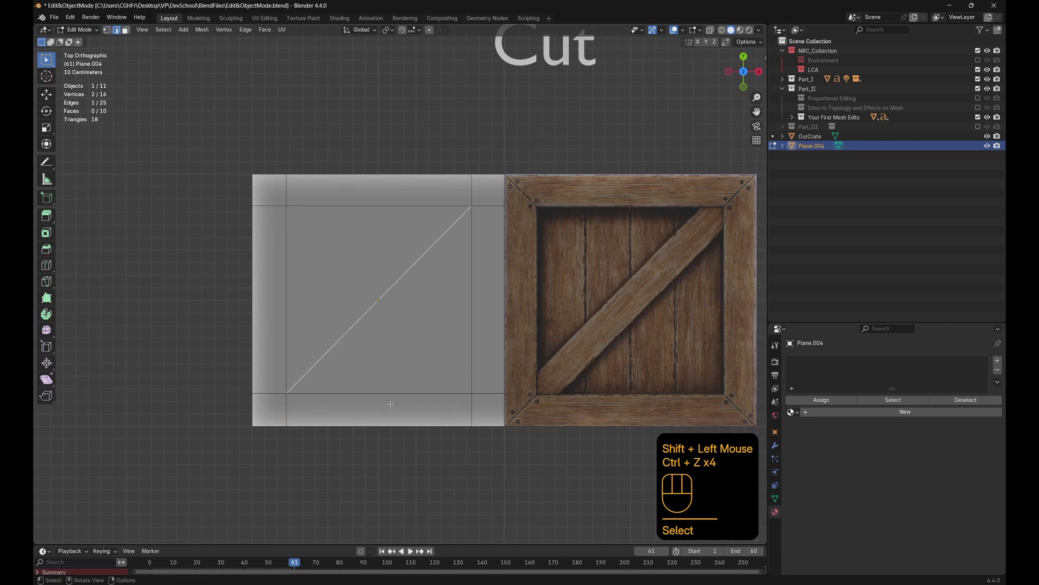
Bevel the diagonal edge into a plank-like strip with one segment and an offset of about 0.144 m
key("ctrl+b")
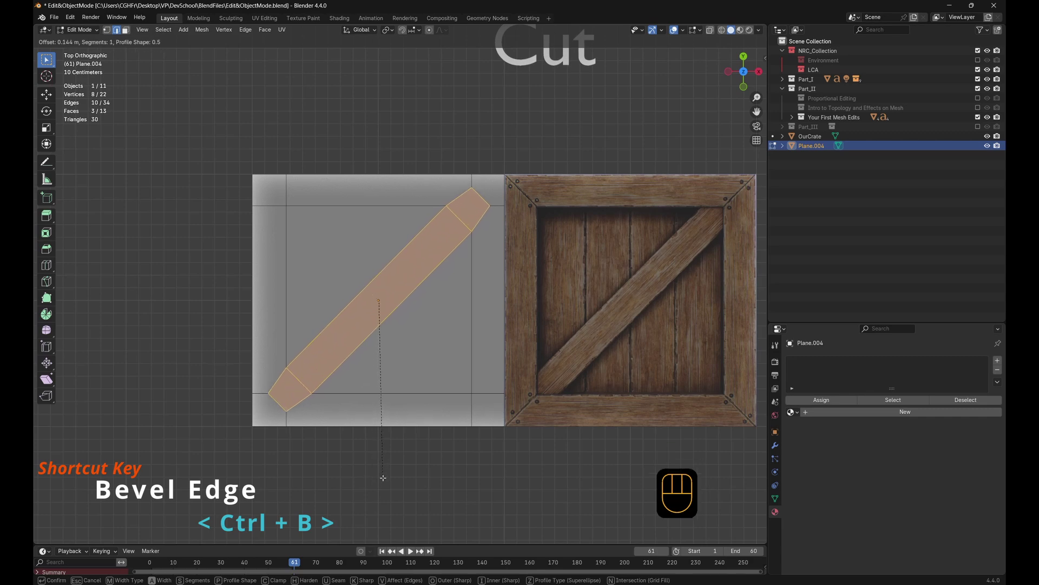
Try a bevel of about 0.144 m on the plane's diagonal edge and undo it
left_click(393, 450)
scroll(393, 450, "down", 2)
scroll(425, 298, "down", 1)
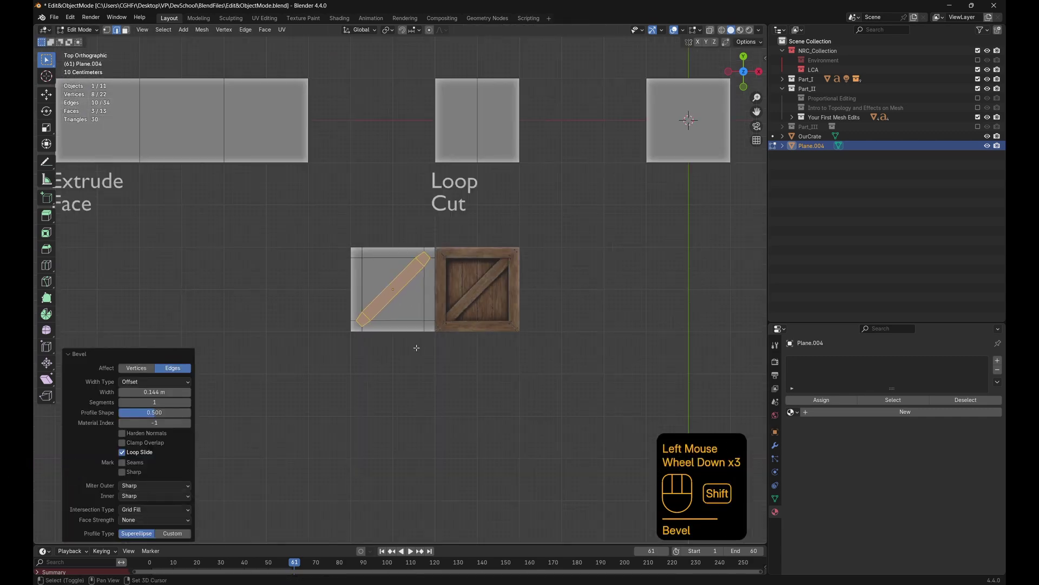
middle_click_drag(417, 325, 524, 349, "shift")
middle_click_drag(322, 322, 518, 299, "shift")
middle_click_drag(202, 109, 529, 378, "shift")
scroll(488, 368, "up", 1)
key("ctrl+z")
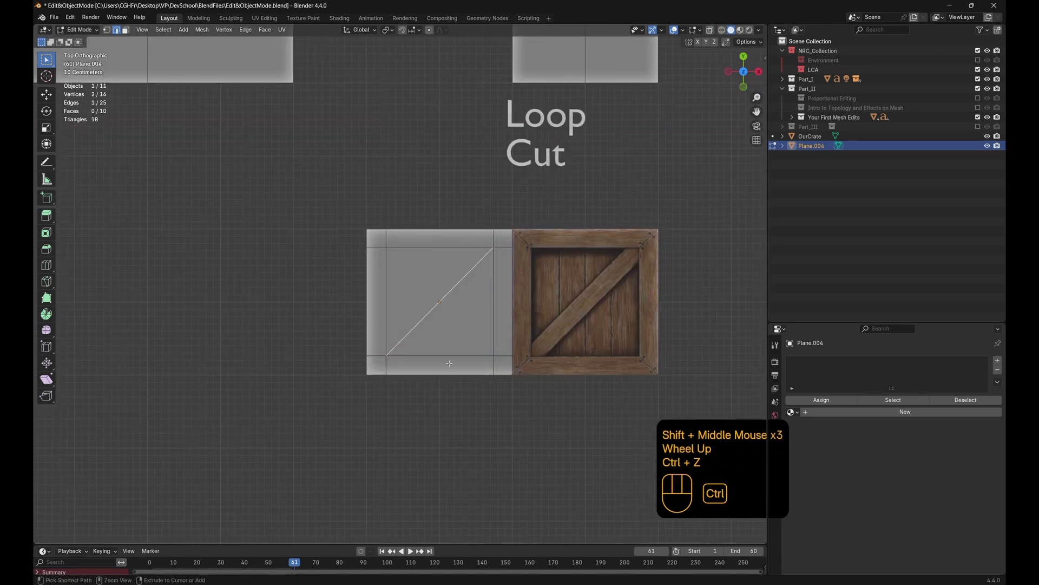
Bevel the plane's diagonal edge into a beam with a width of about 0.165 m
key("ctrl+b")
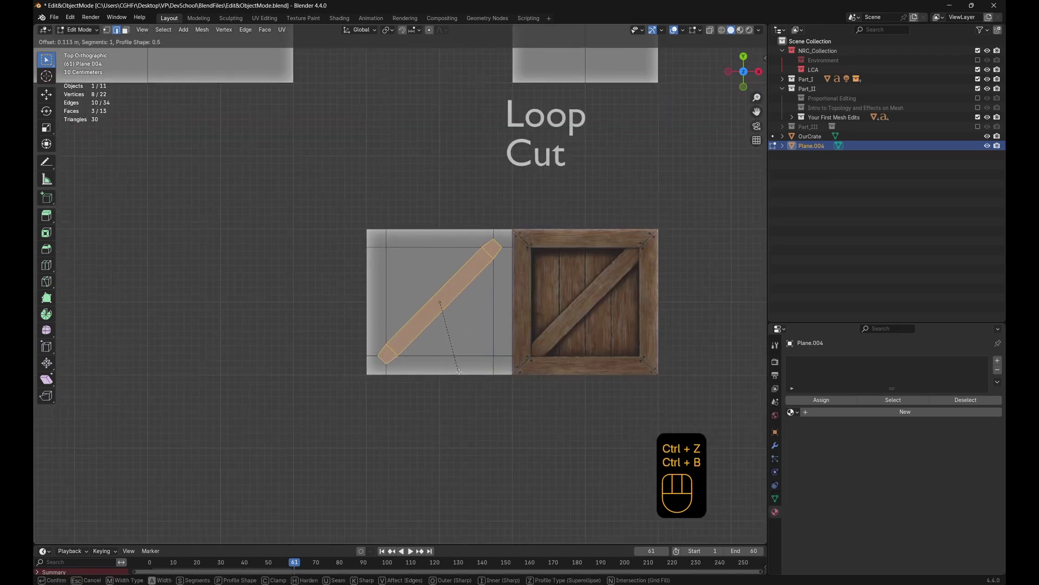
left_click(466, 369)
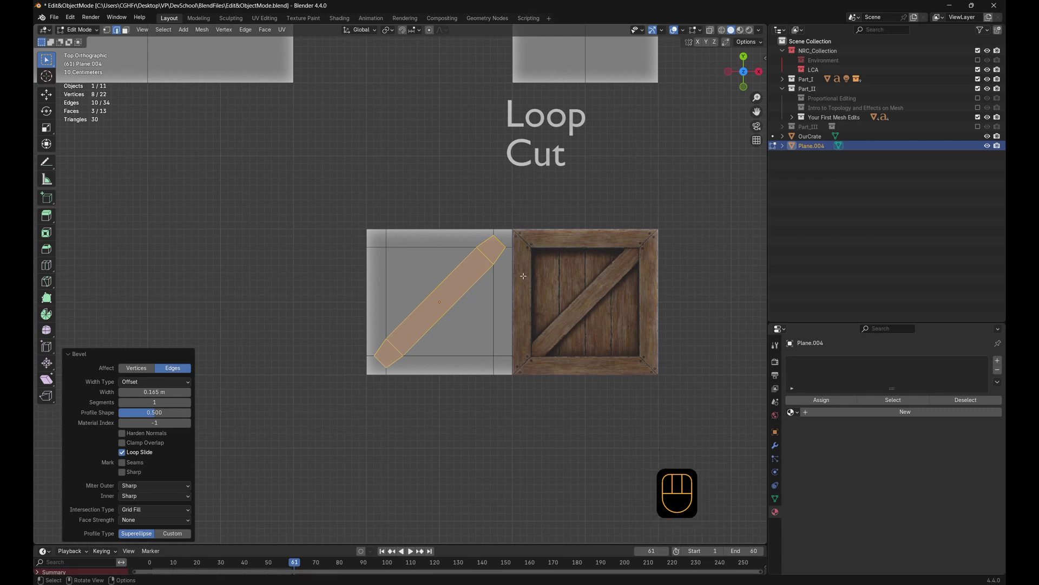
middle_click_drag(531, 252, 444, 271, "shift")
left_click(480, 255)
scroll(479, 255, "up", 3)
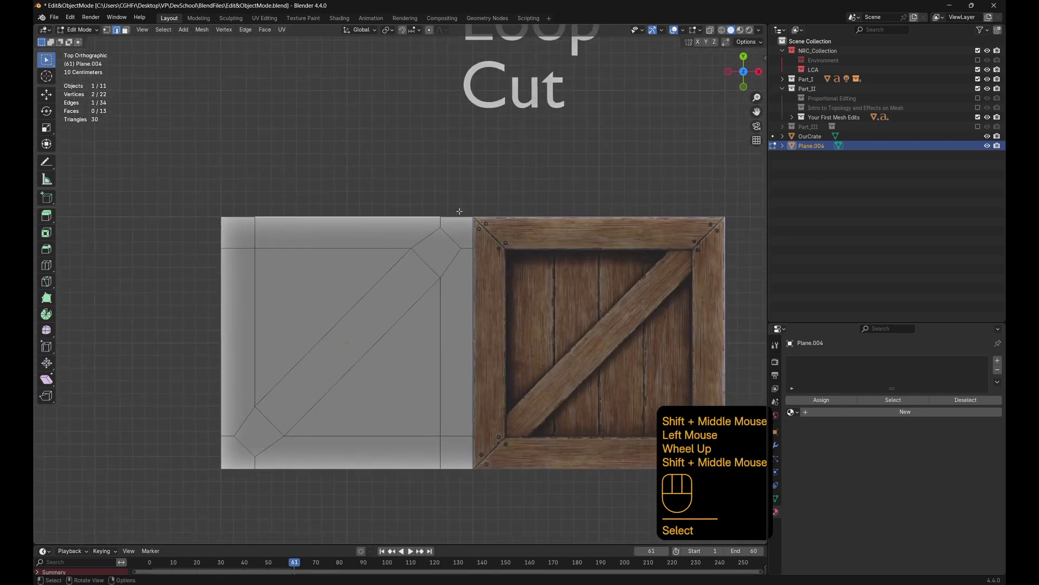
Select the plane's upper-right corner face and its five boundary edges one by one to examine its number of sides
left_click(459, 226)
key("3")
left_click(457, 237)
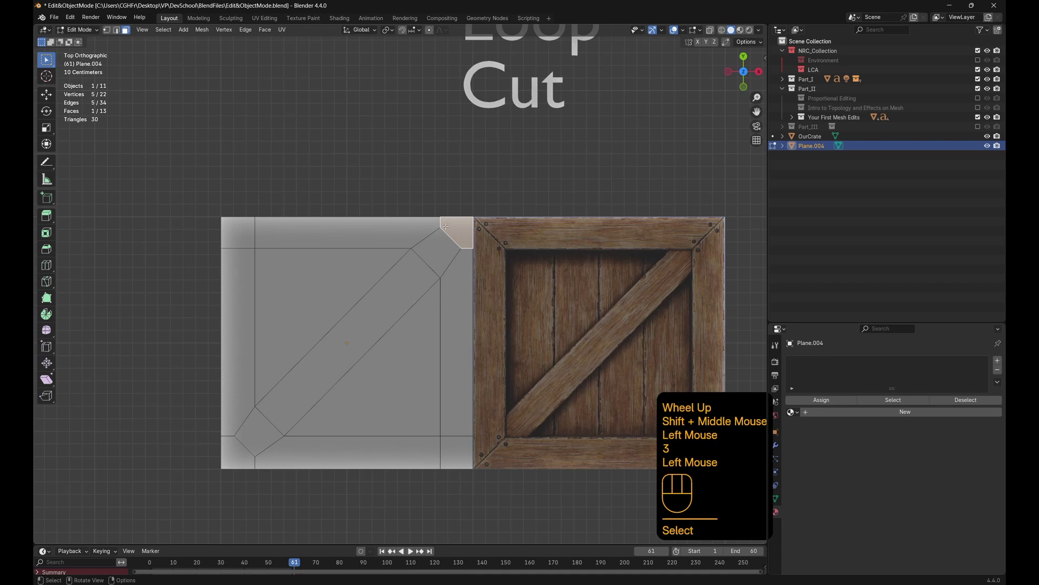
key("2")
left_click(458, 239)
left_click(459, 245, "shift")
left_click(467, 248, "shift")
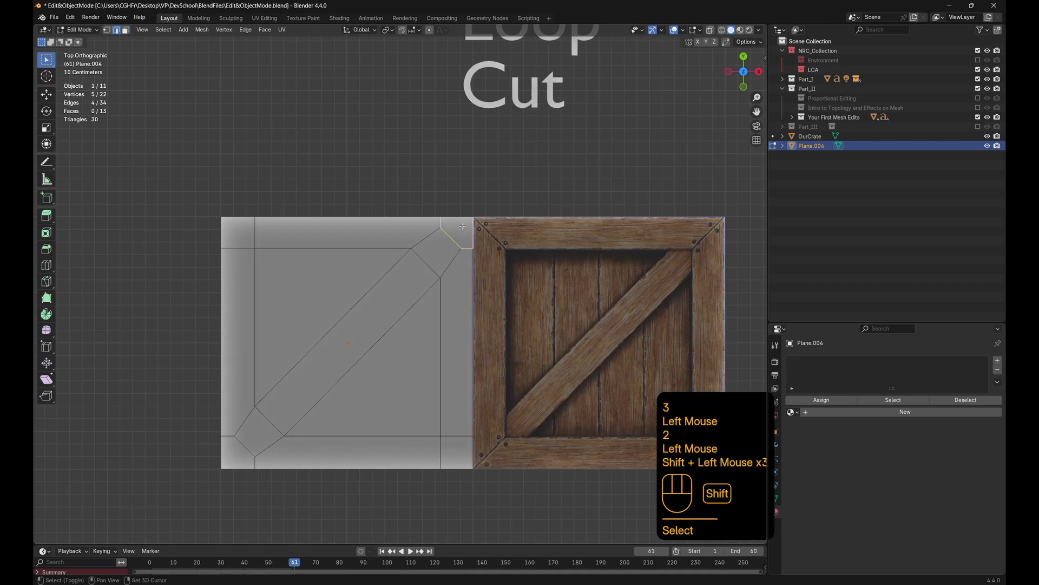
left_click(473, 234, "shift")
left_click(460, 218, "shift")
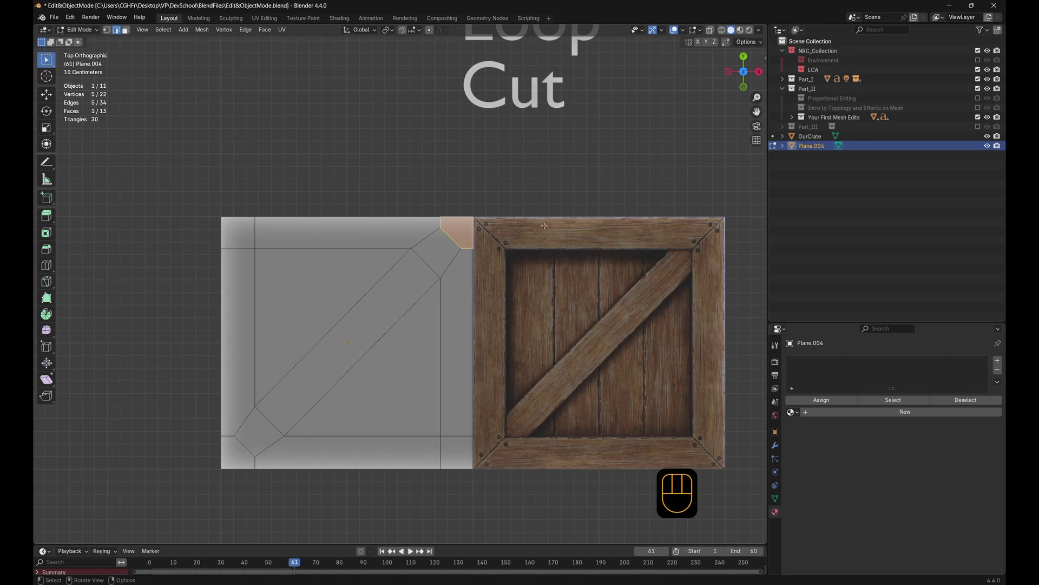
Connect the opposite vertices of the beam's upper-right end cap, one pair vertically and one pair horizontally
key("1")
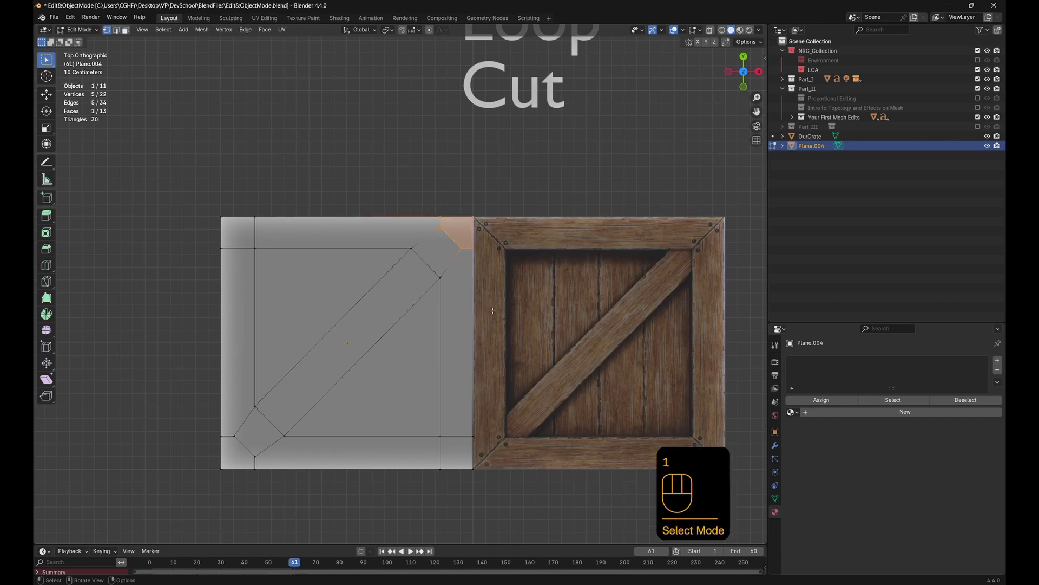
left_click(441, 227)
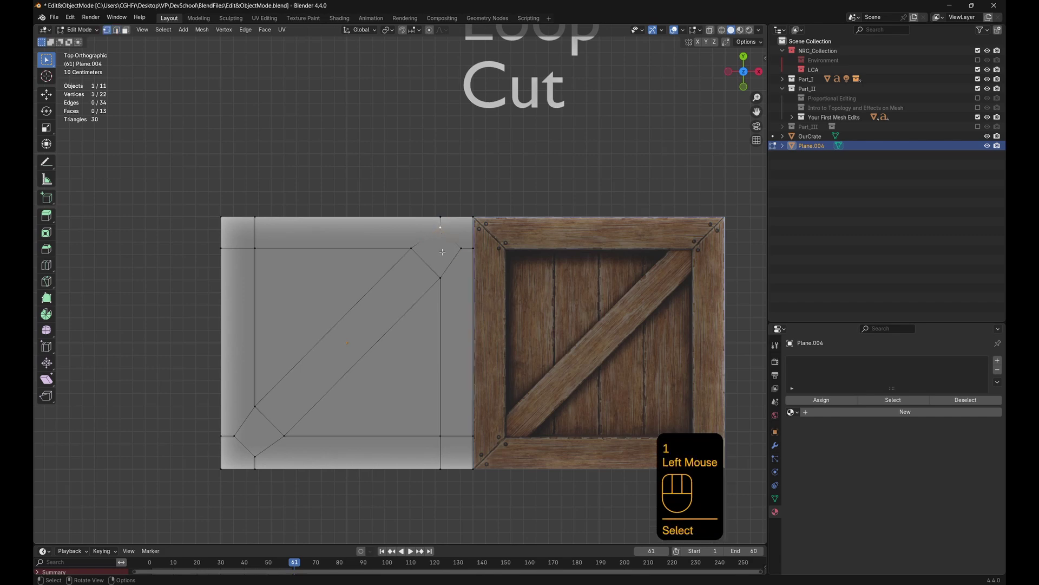
left_click(441, 278, "shift")
key("j")
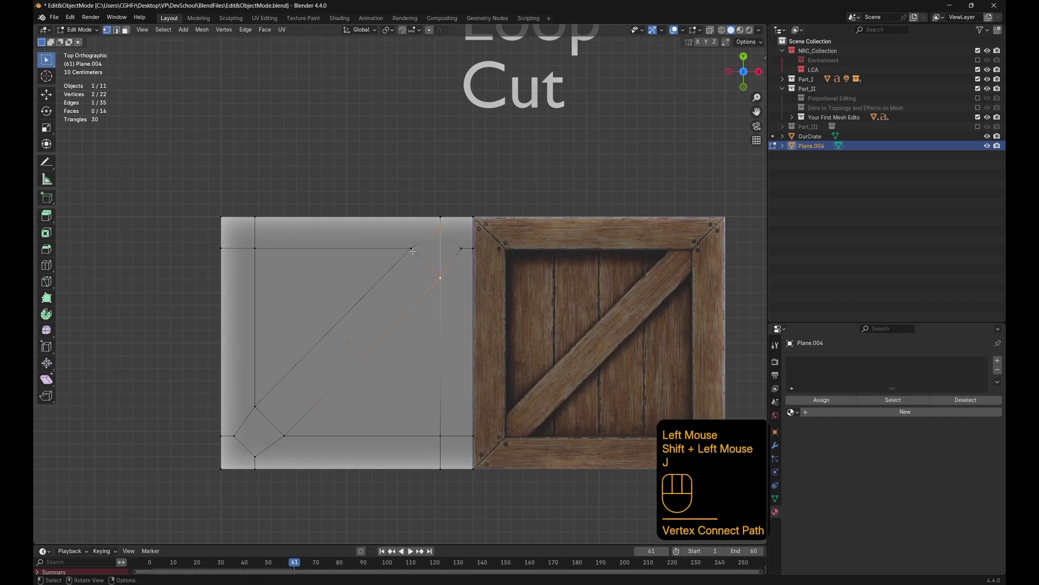
left_click(462, 248, "shift")
left_click(464, 248)
left_click(411, 248, "shift")
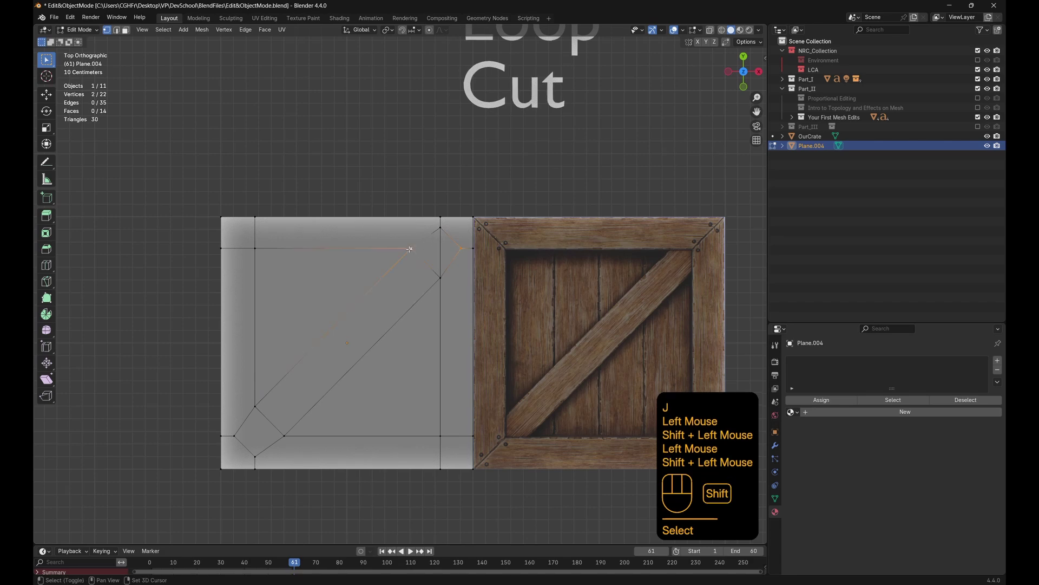
key("j")
Connect the opposite vertices of the beam's lower-left end cap, one pair vertically and one pair horizontally
middle_click_drag(244, 254, 309, 192, "shift")
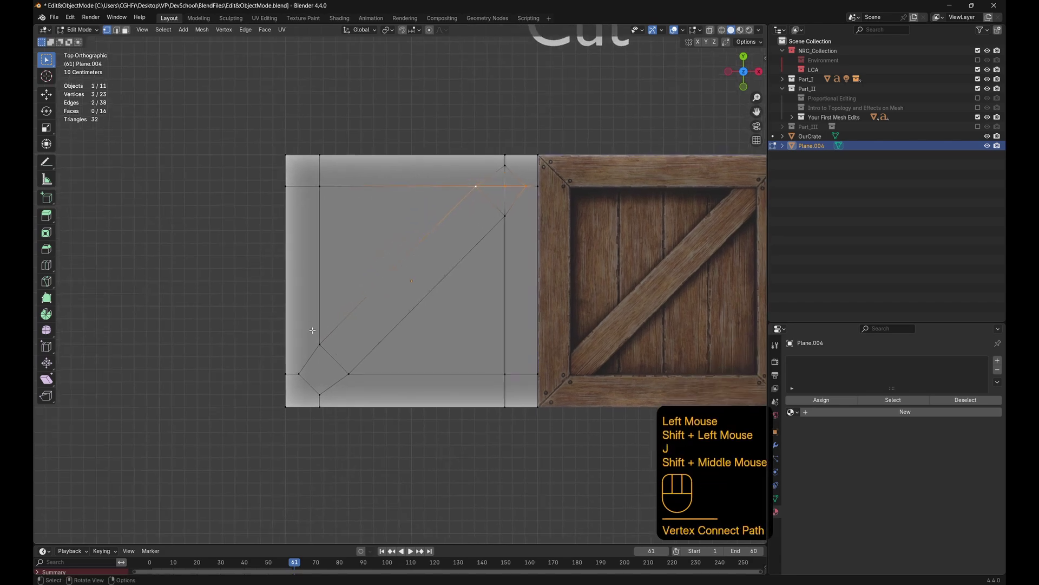
left_click(320, 344)
left_click(317, 397, "shift")
key("j")
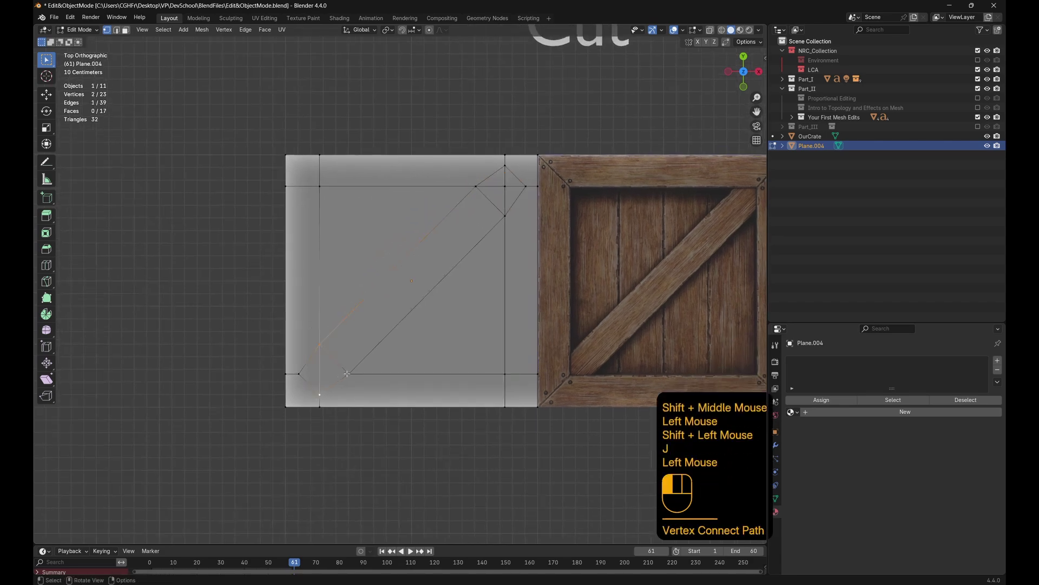
left_click(349, 373)
left_click(294, 372, "shift")
left_click(295, 372)
left_click(349, 374, "shift")
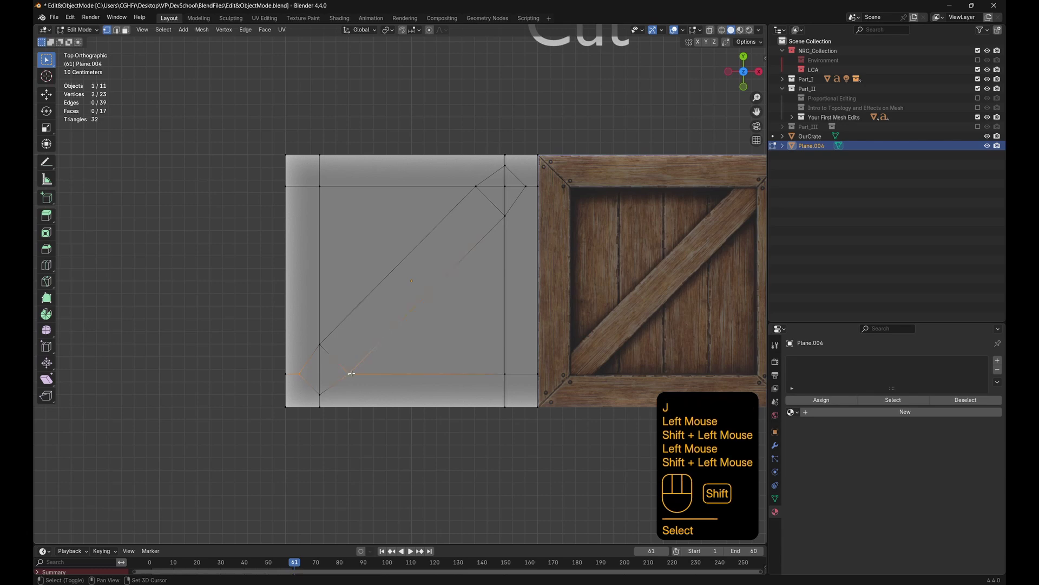
key("j")
Dissolve the four outline edges of the beam's lower-left end cap
middle_click_drag(391, 362, 388, 366, "shift")
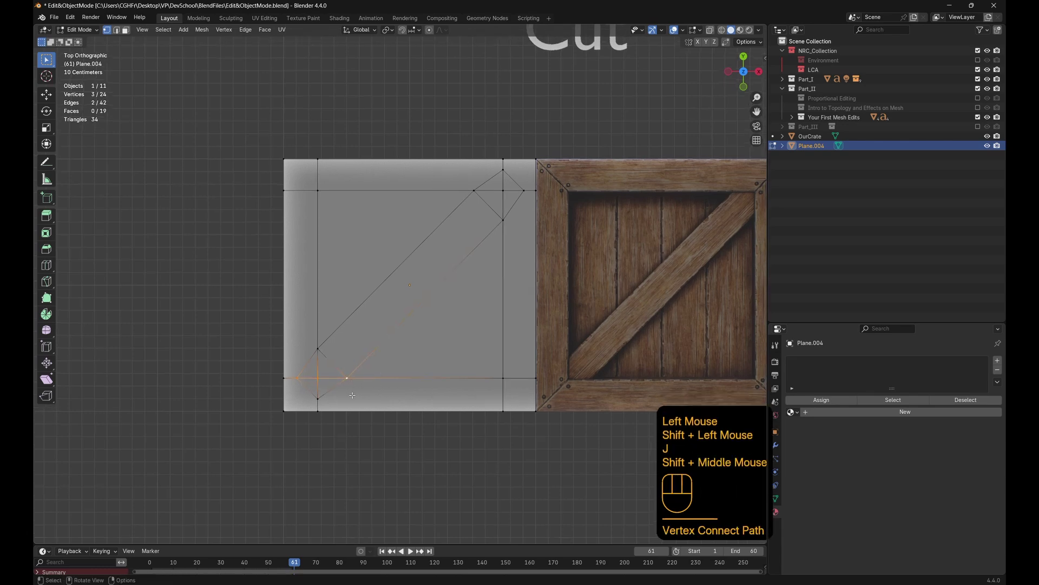
left_click(287, 396)
key("2")
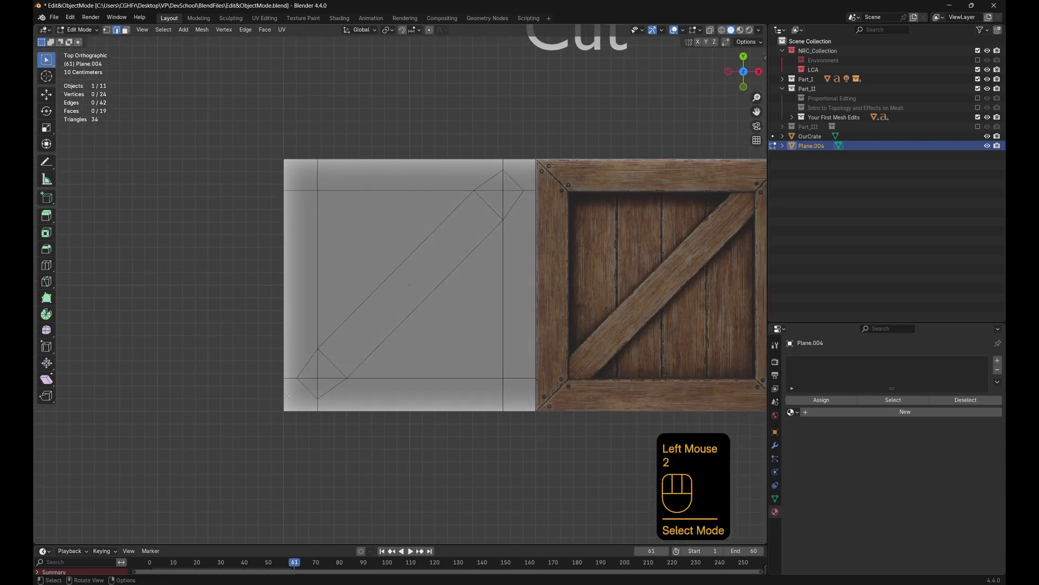
left_click(332, 367)
left_click(309, 392, "shift")
left_click(310, 393, "shift")
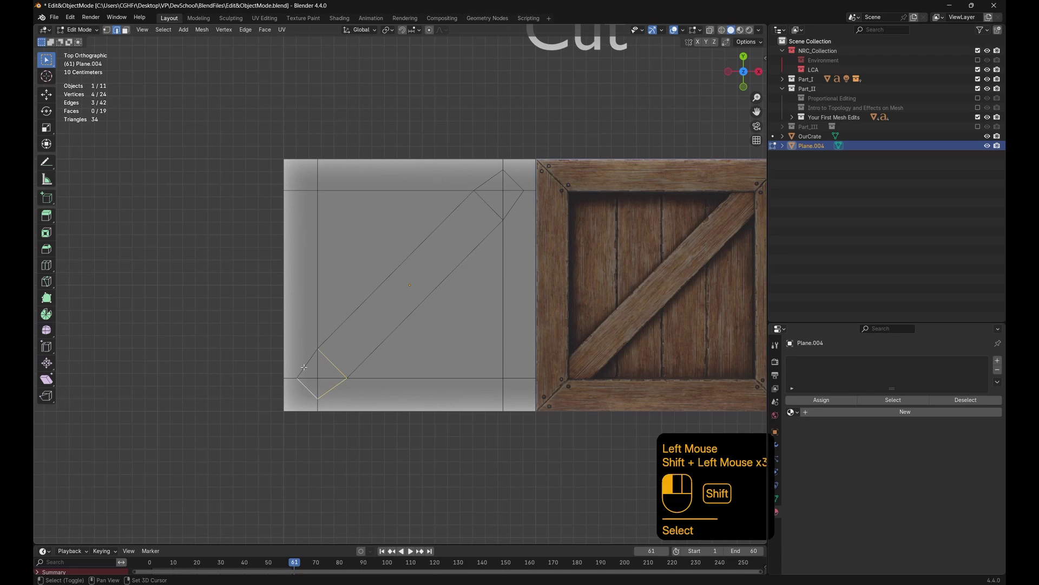
left_click(305, 367, "shift")
key("ctrl+x")
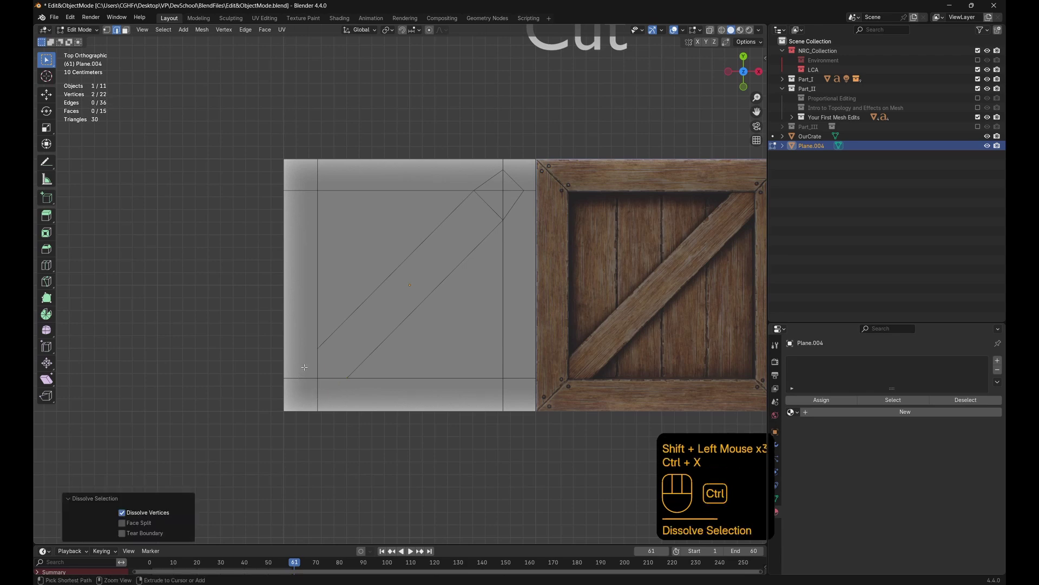
Dissolve the four outline edges of the beam's upper-right end cap
left_click(514, 205)
left_click(494, 206, "shift")
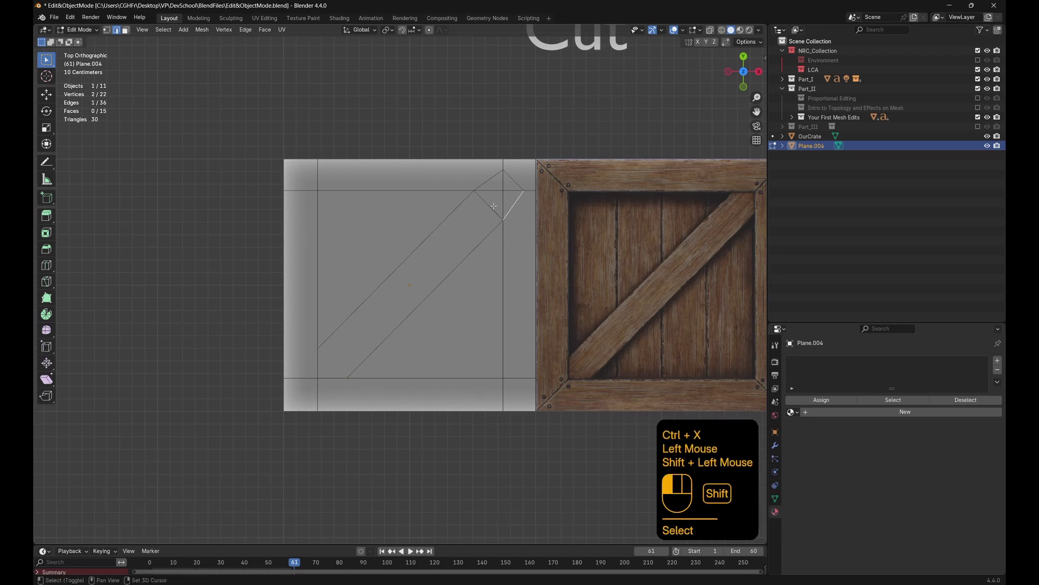
left_click(489, 181, "shift")
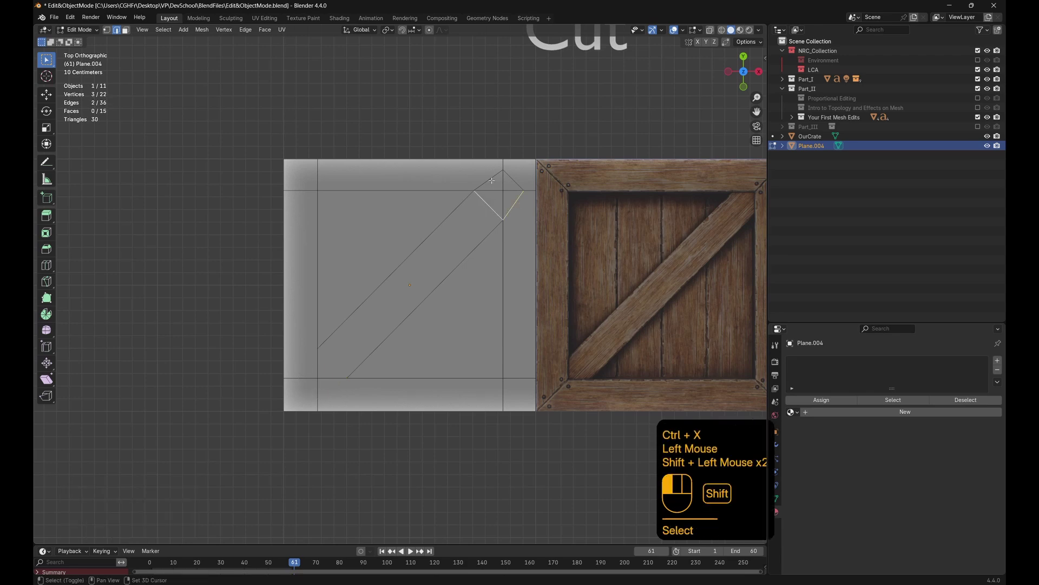
left_click(517, 179, "shift")
key("ctrl+x")
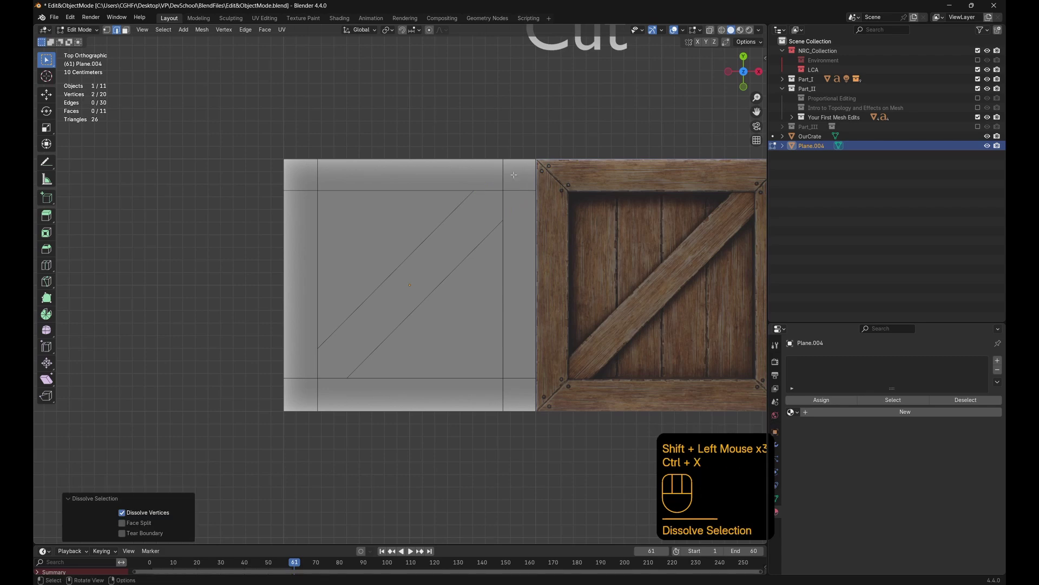
Select the edges around the diagonal beam face one by one to examine its number of sides
left_click(344, 321)
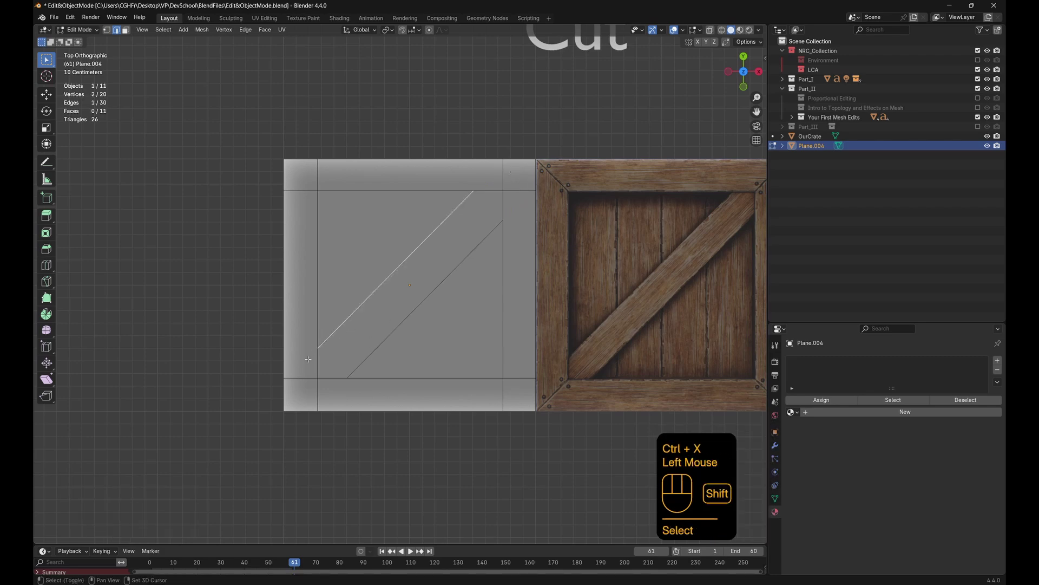
left_click(325, 373, "shift")
left_click(333, 378, "shift")
left_click(435, 287, "shift")
left_click(503, 207, "shift")
left_click(494, 190, "shift")
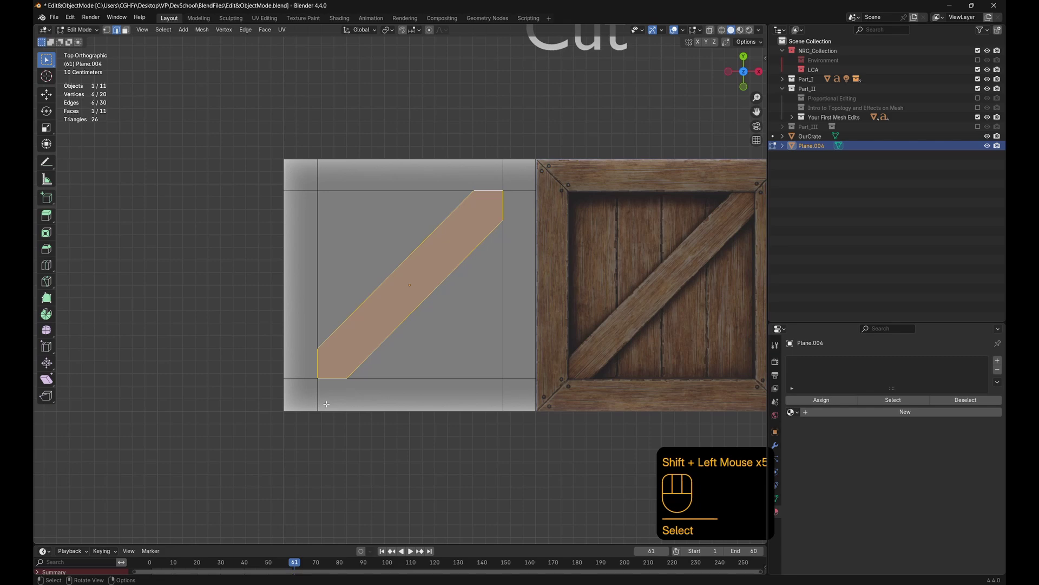
Split the beam face lengthwise by connecting the inner frame's lower-left and upper-right corner vertices
left_click(318, 379)
key("1")
left_click(319, 379)
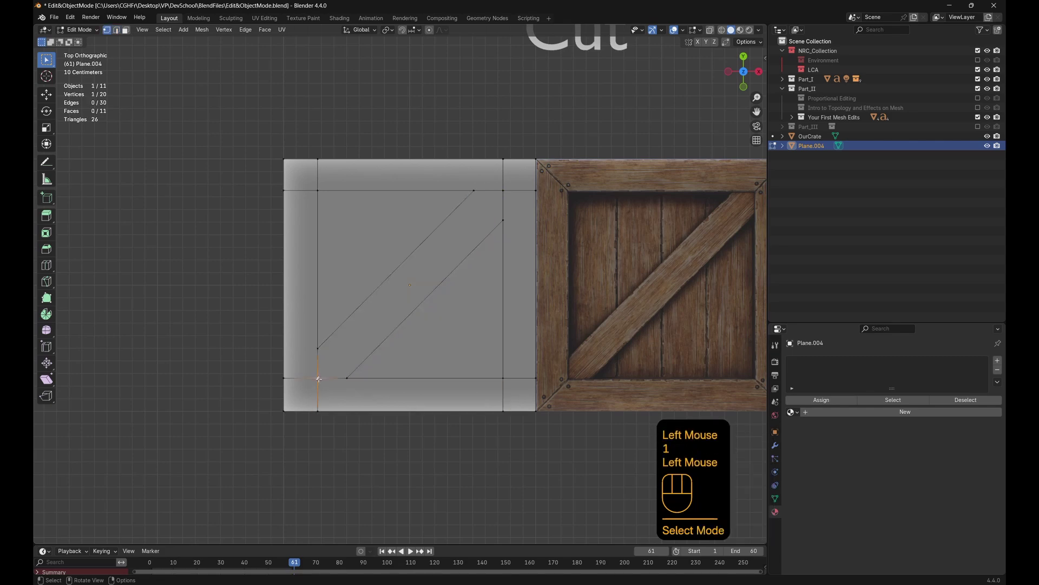
left_click(505, 190, "shift")
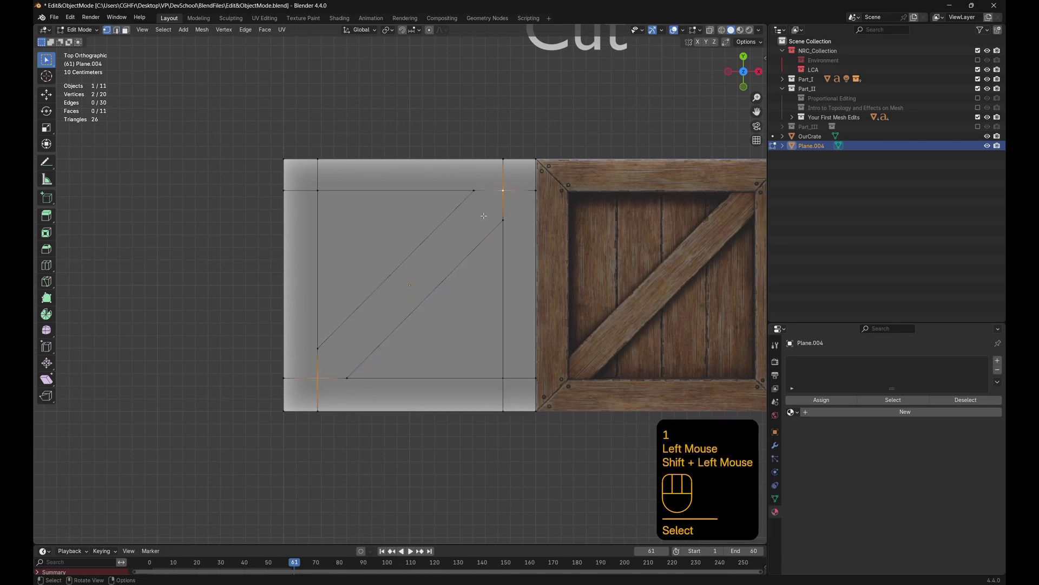
key("j")
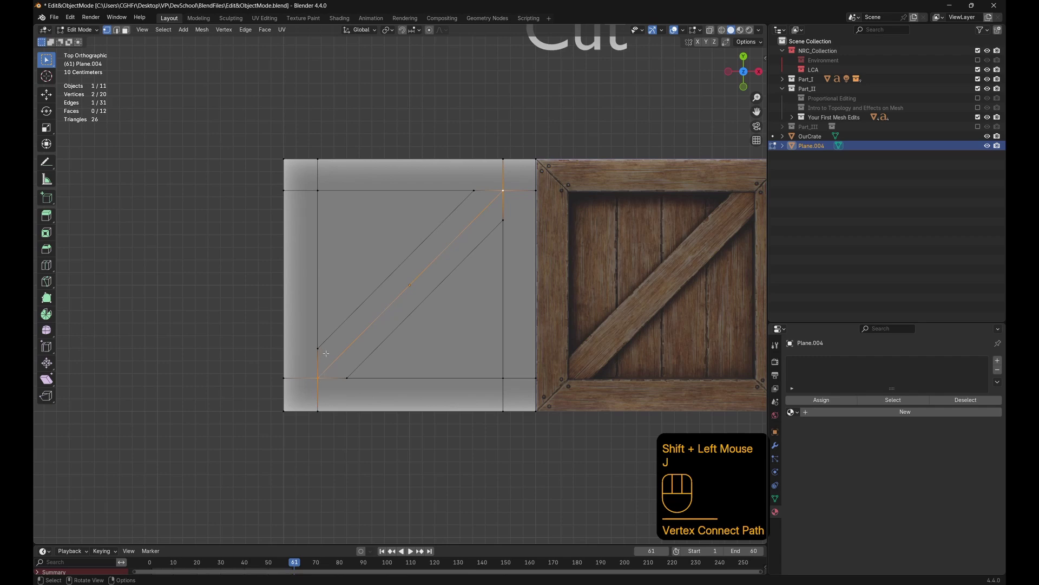
Select the corner and side faces of the frame border in turn to examine their topology
key("2")
left_click(314, 392)
key("3")
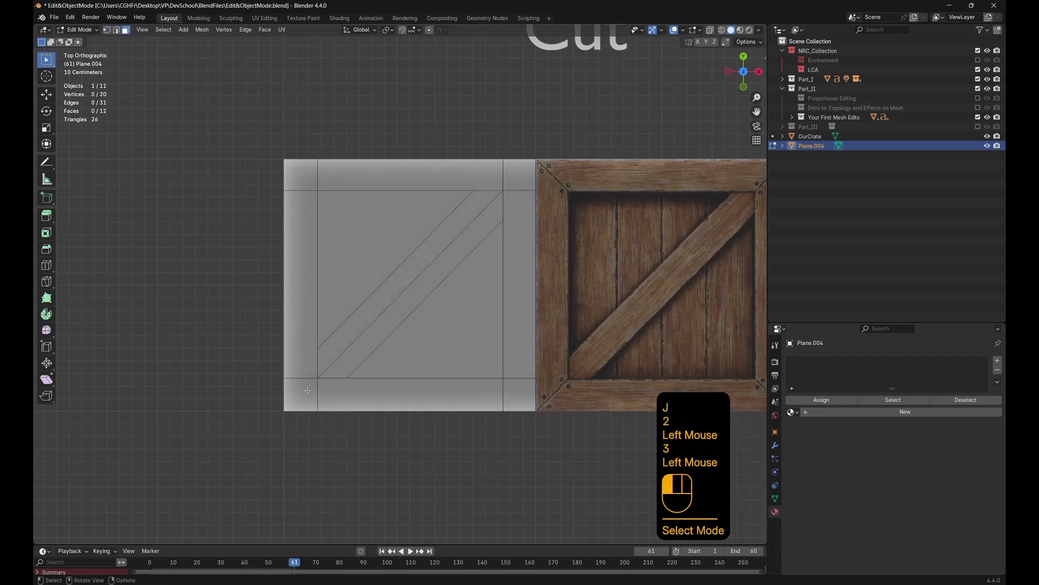
left_click(311, 393)
left_click(353, 394)
left_click(518, 394)
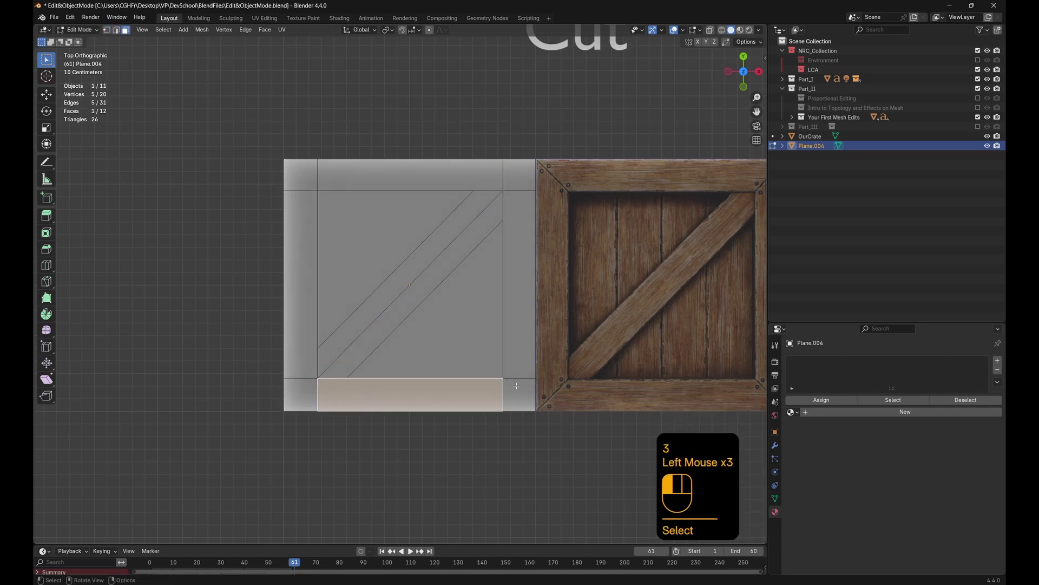
left_click(523, 201)
left_click(411, 174)
left_click(301, 175)
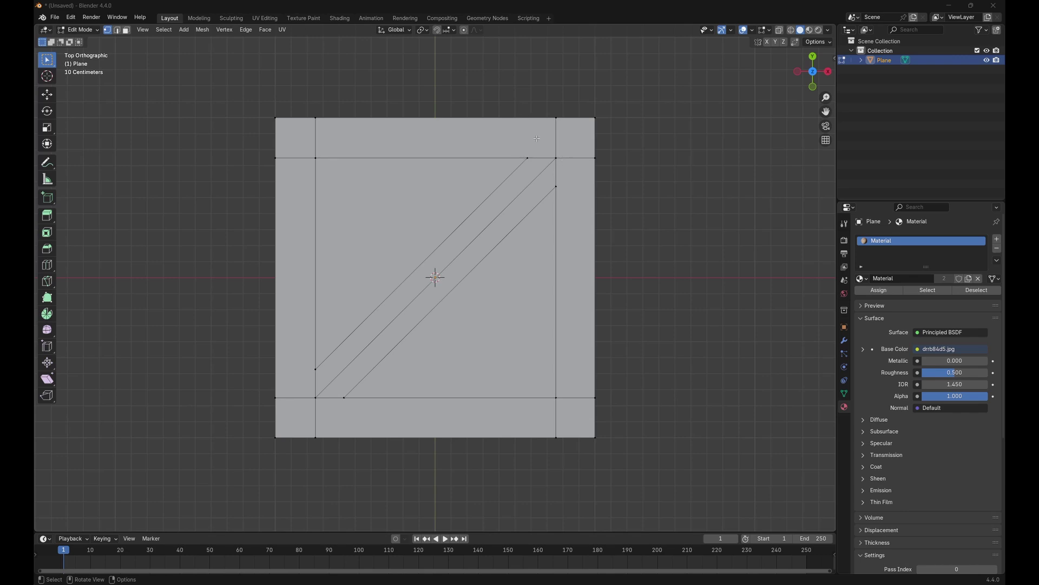
Select the edges around the frame's top strip one by one to examine its number of sides, and clear the selection
left_click(505, 158)
key("2")
left_click(543, 156)
left_click(422, 158, "shift")
left_click(313, 145, "shift")
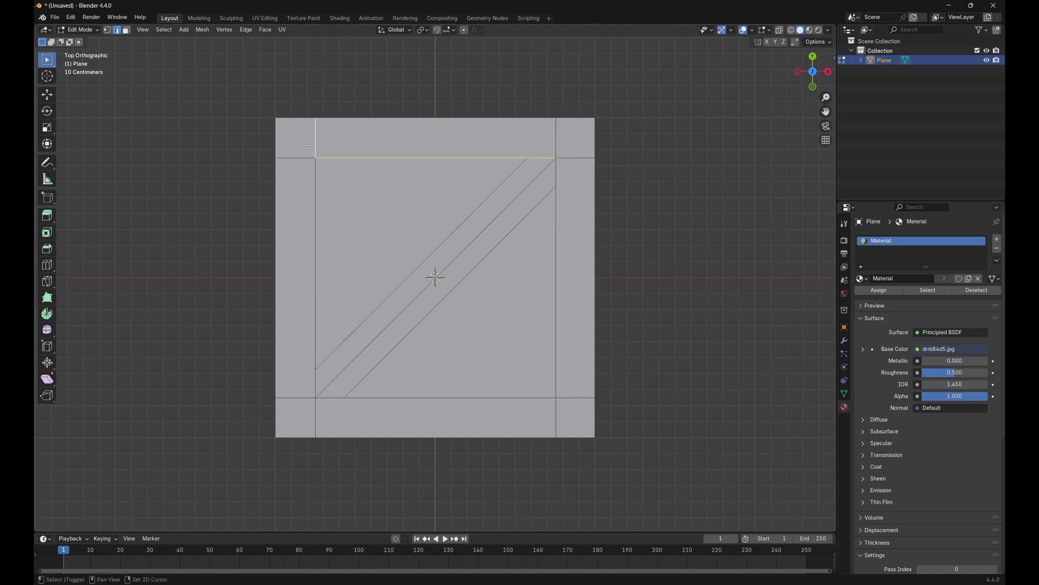
left_click(325, 120, "shift")
left_click(546, 139, "shift")
left_click(539, 95)
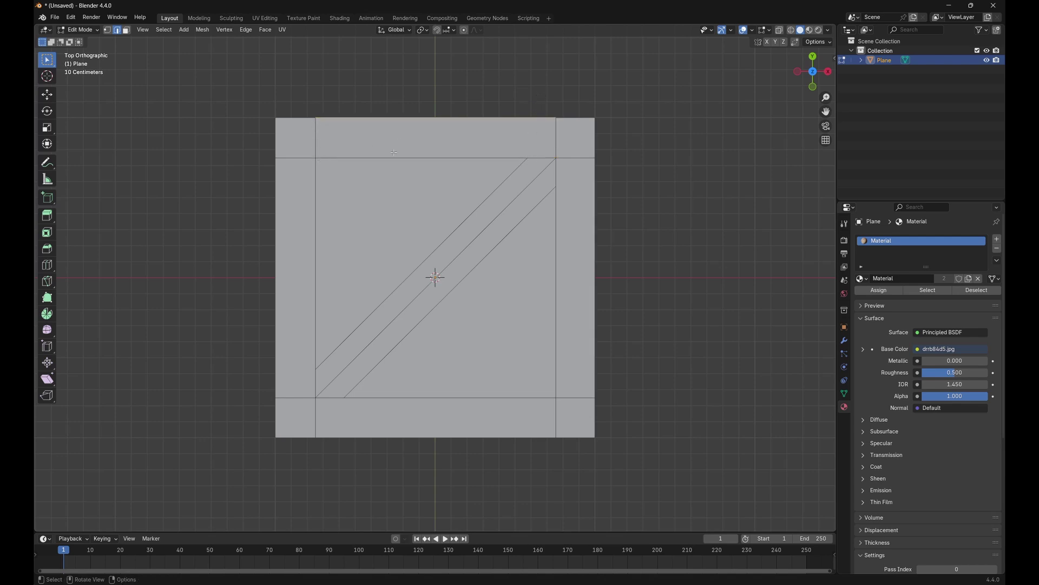
Select the beam's upper end vertex and the two inner vertices on the frame's outer top edge to examine how they line up
key("1")
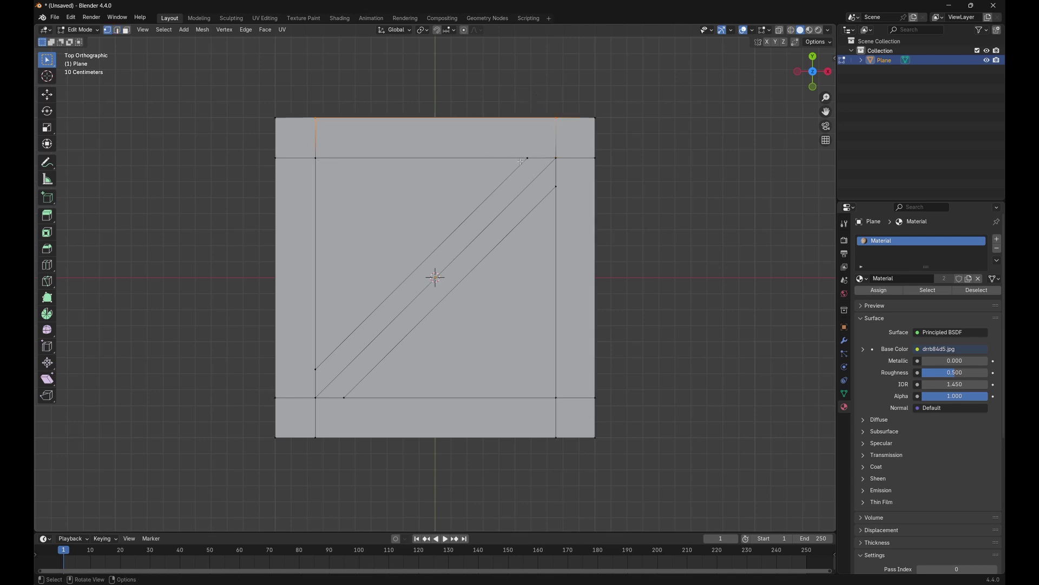
left_click(529, 158)
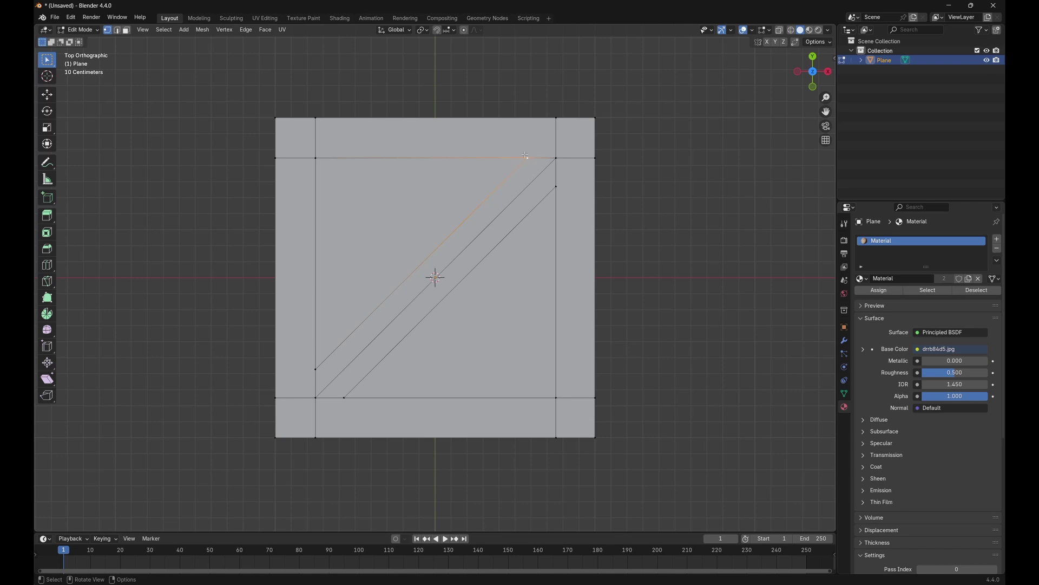
left_click(315, 123)
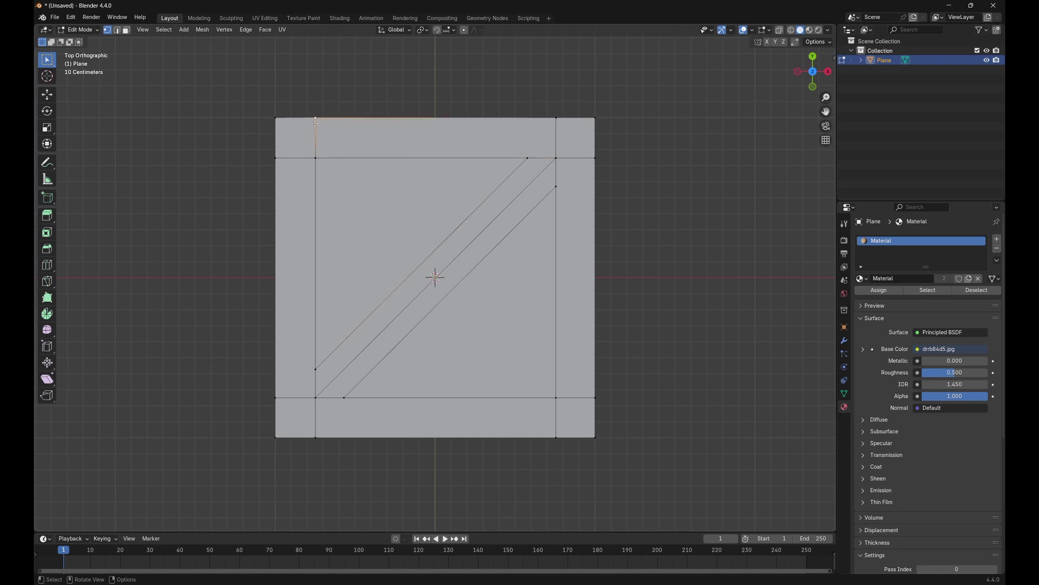
left_click(559, 117, "shift")
Open the edge, face and vertex operation lists in their matching selection modes to compare the available commands
left_click(117, 31)
key("ctrl+e")
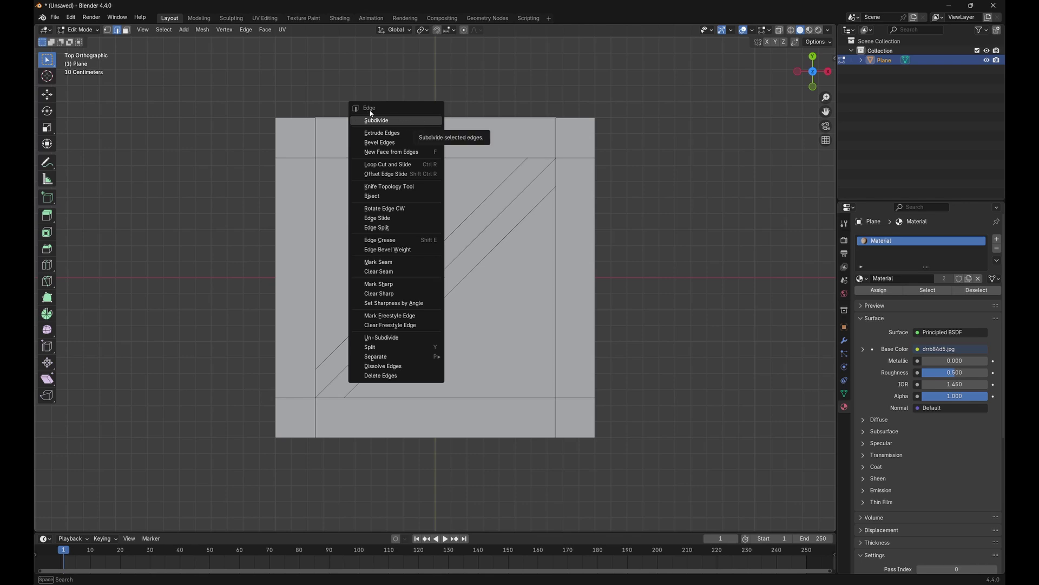
left_click(126, 30)
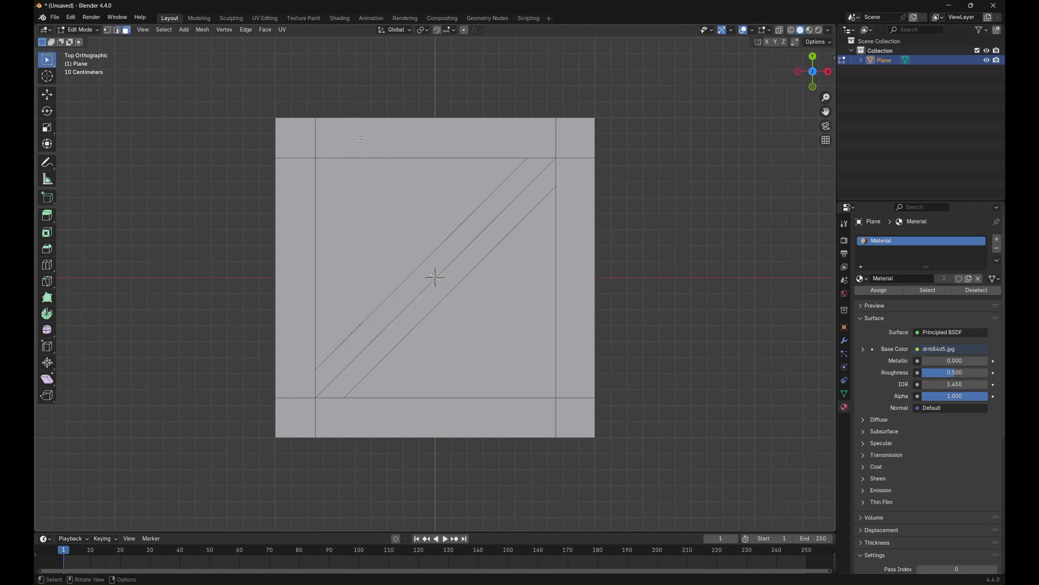
left_click(362, 139)
key("ctrl+f")
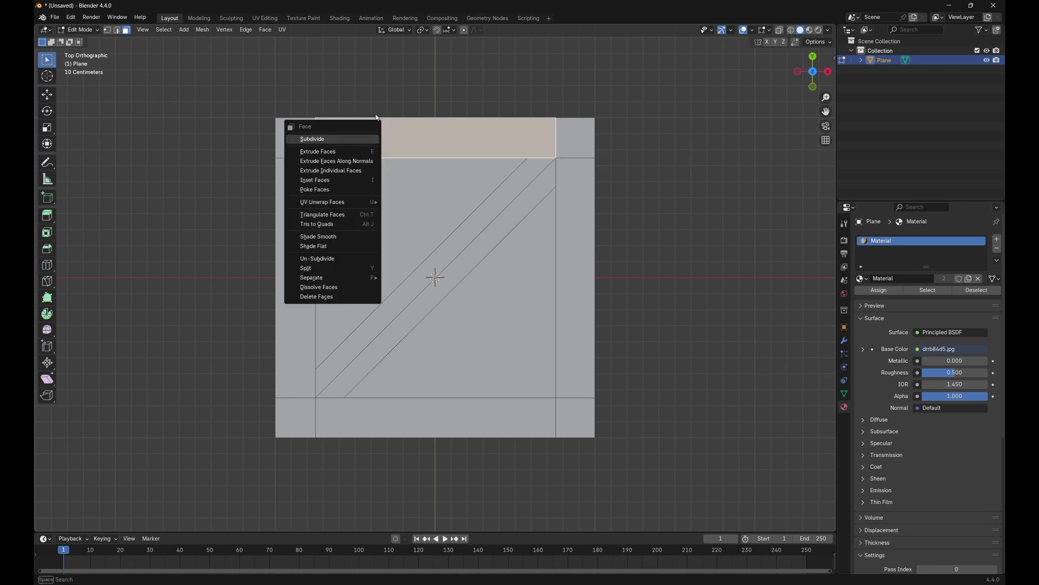
left_click(107, 30)
left_click(272, 120)
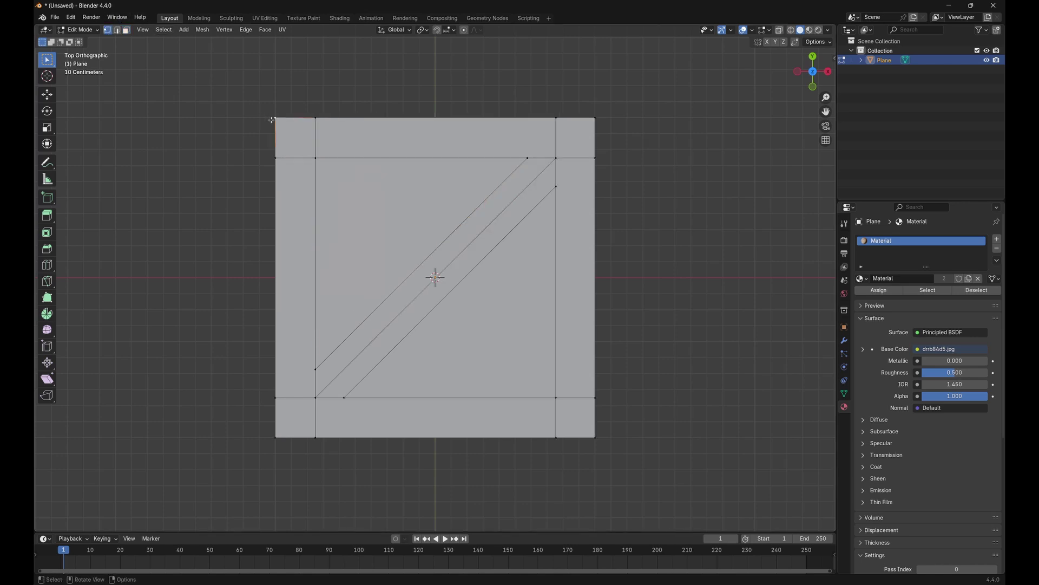
right_click(274, 121)
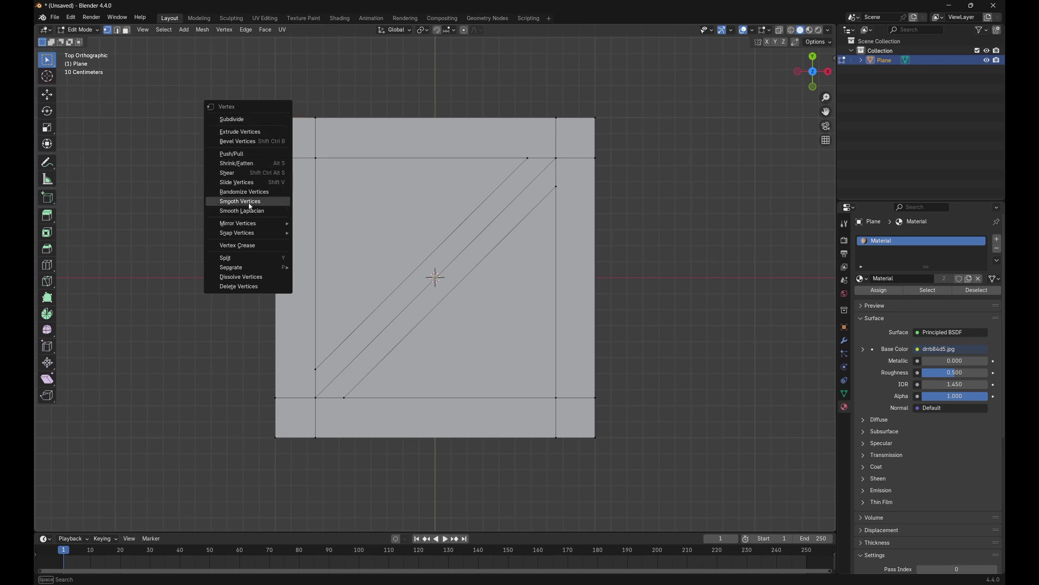
Subdivide the outer edge of the frame's top strip once and select each half to check the split
left_click(117, 30)
left_click(469, 117)
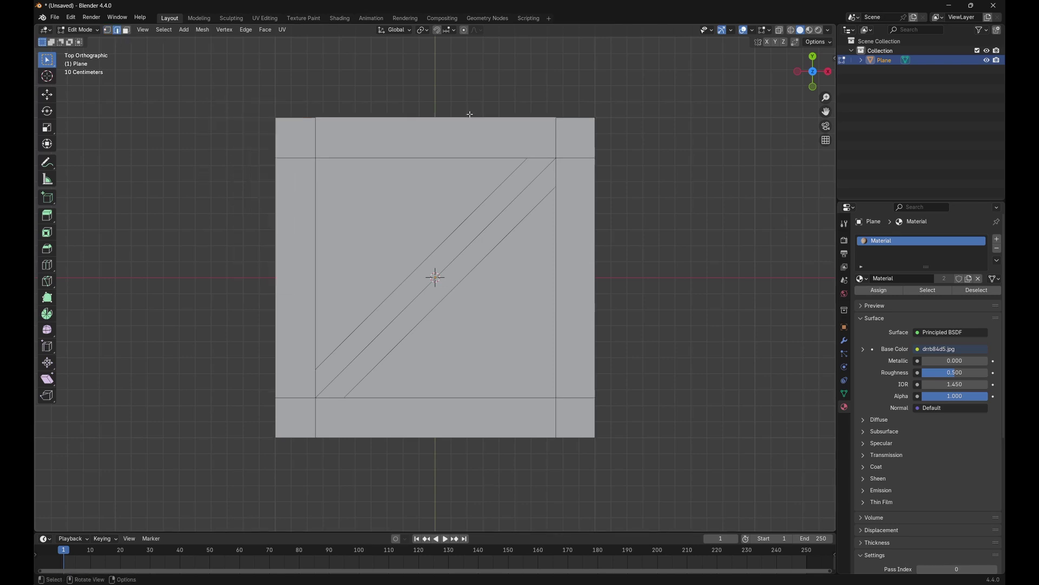
right_click(469, 115)
left_click(473, 115)
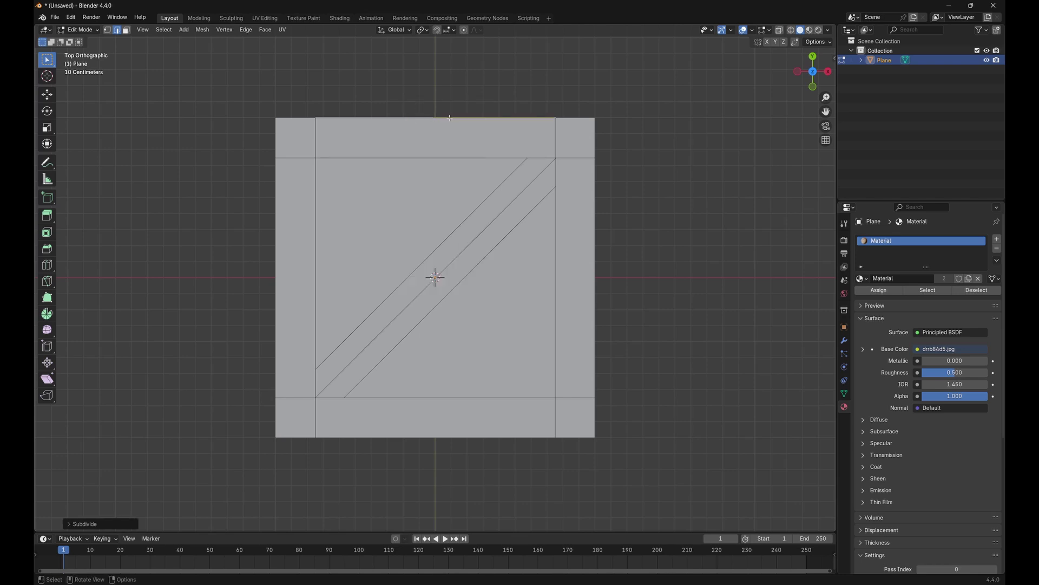
left_click(431, 108)
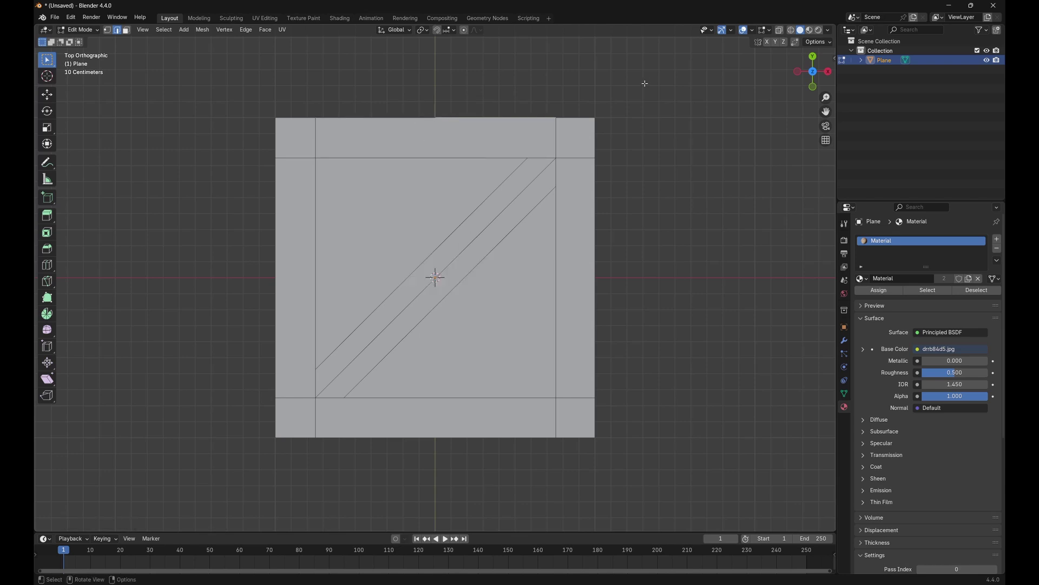
left_click(420, 111)
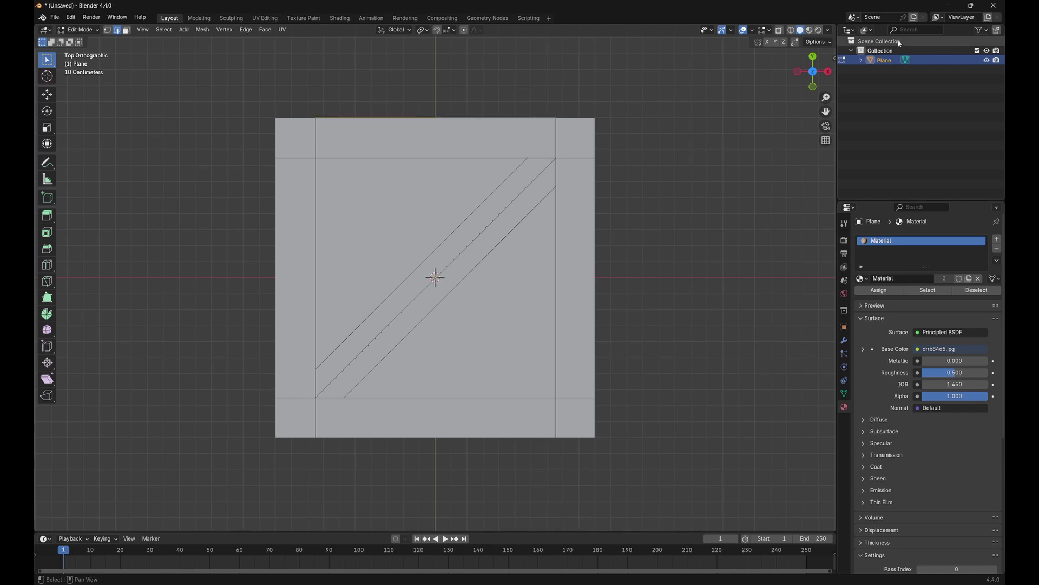
Change the viewport's solid shading to the fifth studio light preset for a darker mesh surface
left_click(828, 31)
left_click(825, 101)
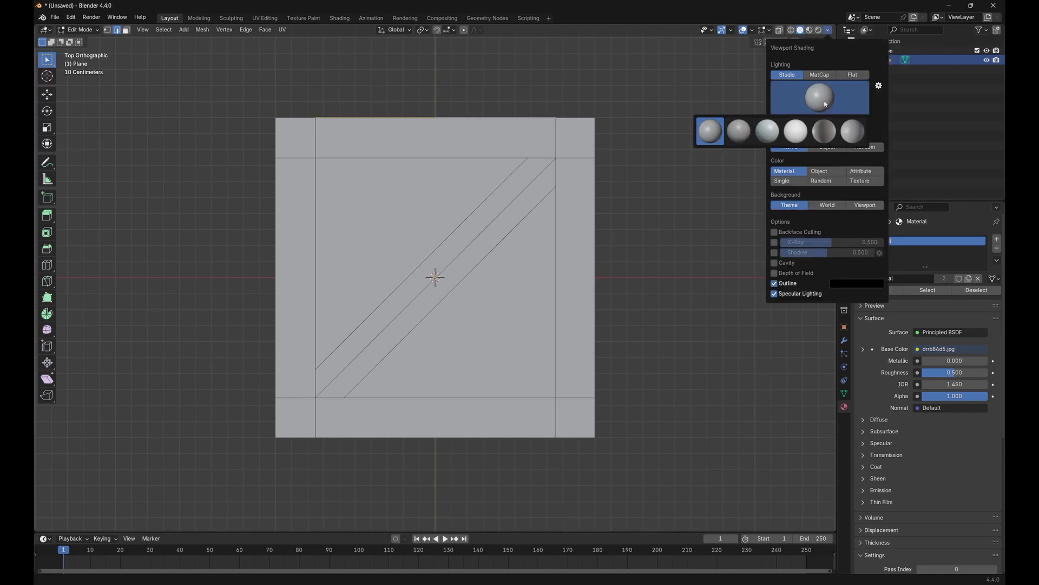
left_click(824, 135)
left_click(510, 76)
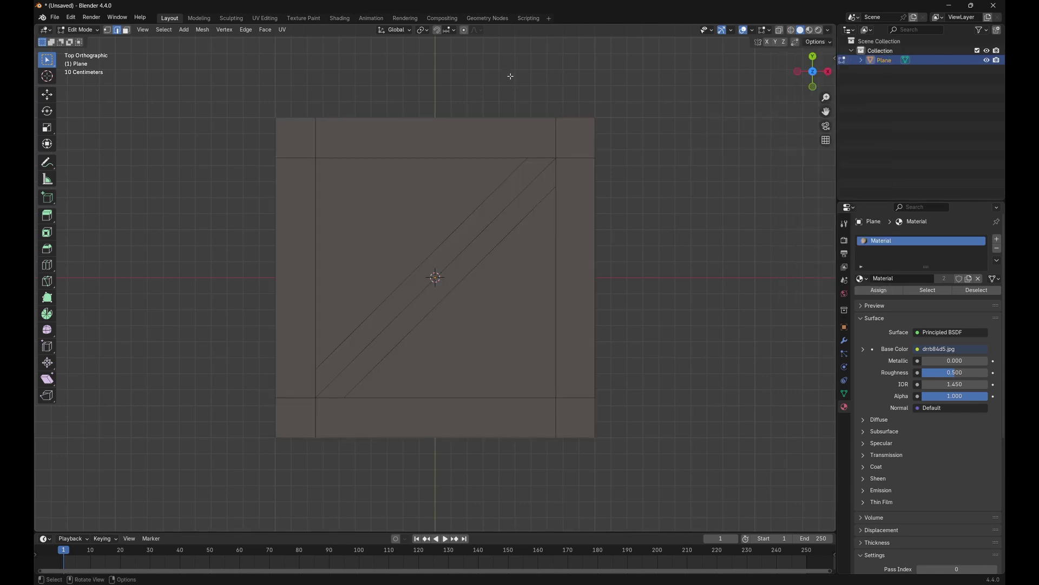
Select both halves of the outer top edge to check them, and select the vertex at their midpoint
left_click(466, 116)
left_click(400, 120, "shift")
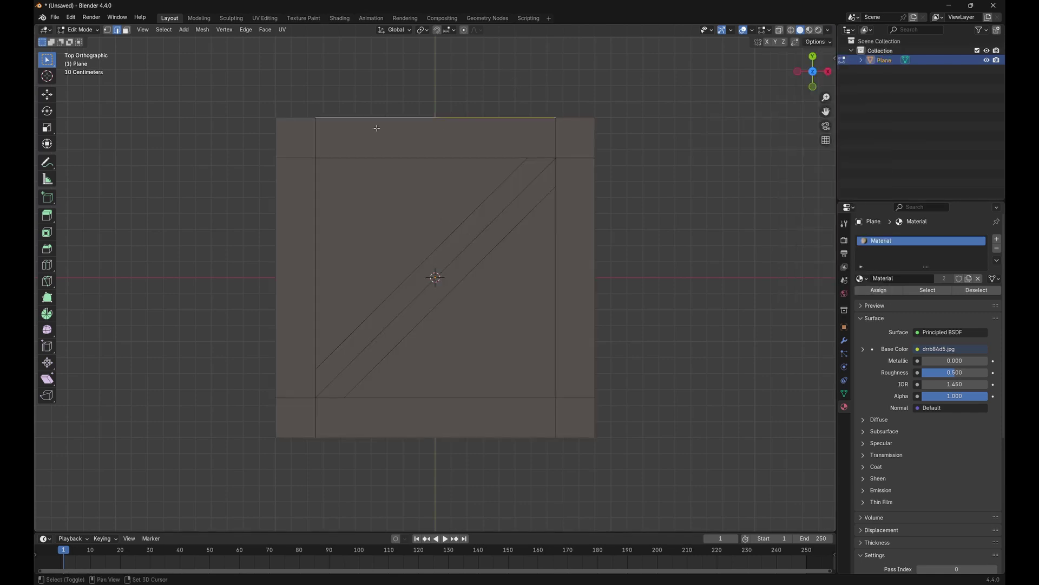
left_click(107, 31)
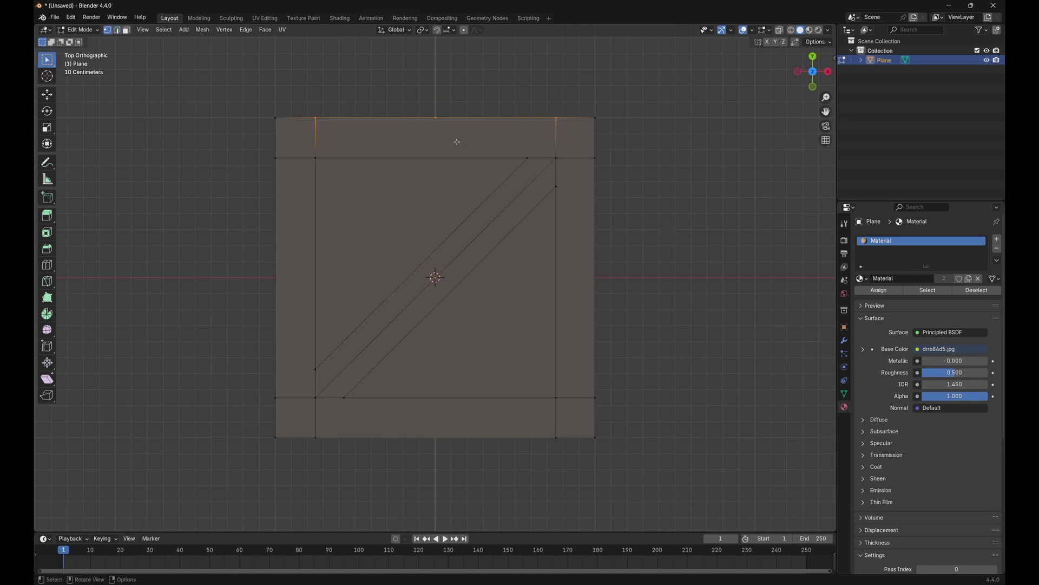
left_click(437, 121)
Enable the Screencast Keys display in the viewport
key("n")
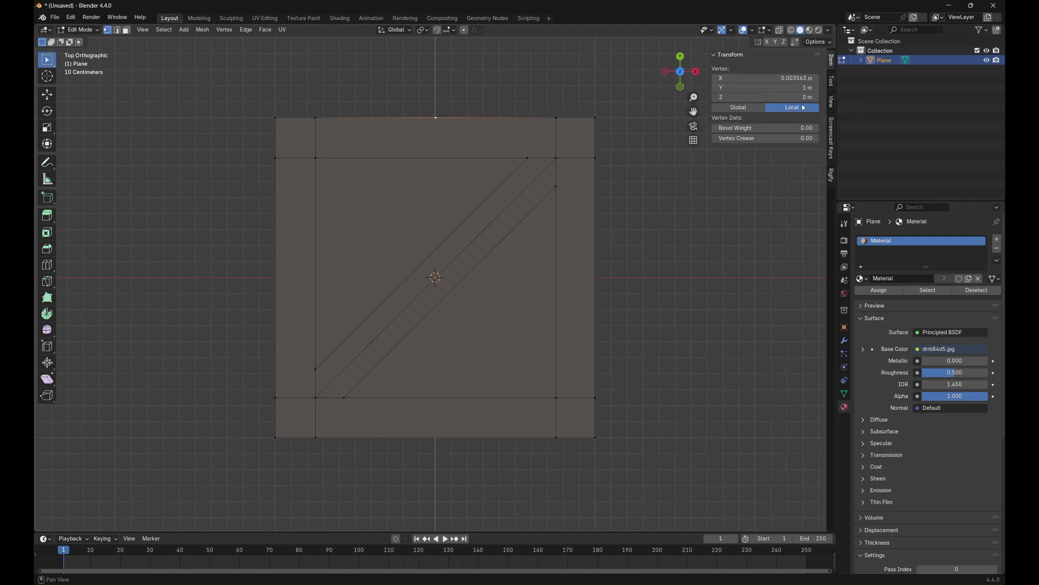
left_click(832, 146)
left_click(719, 54)
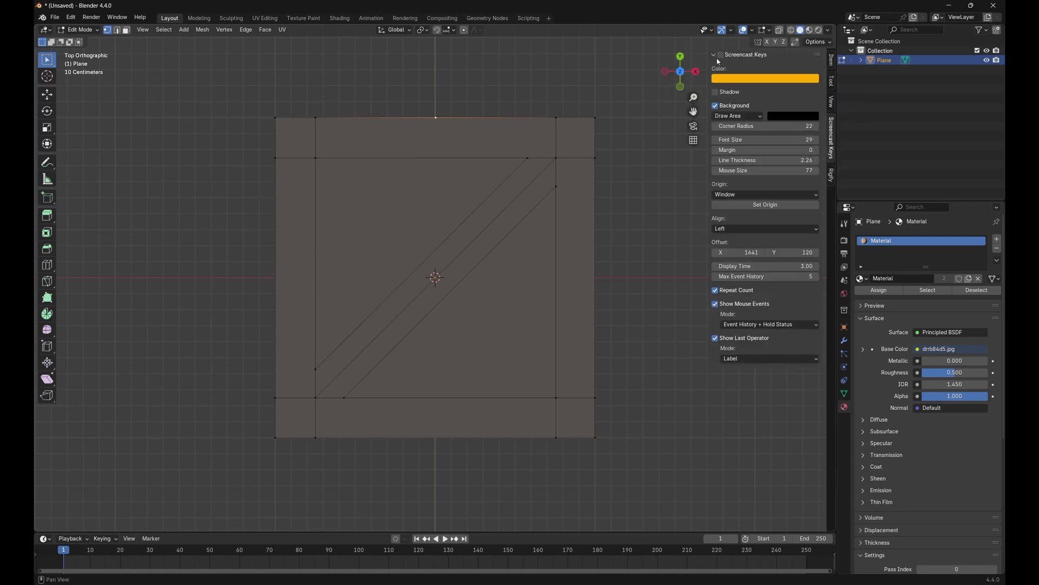
left_click(808, 88)
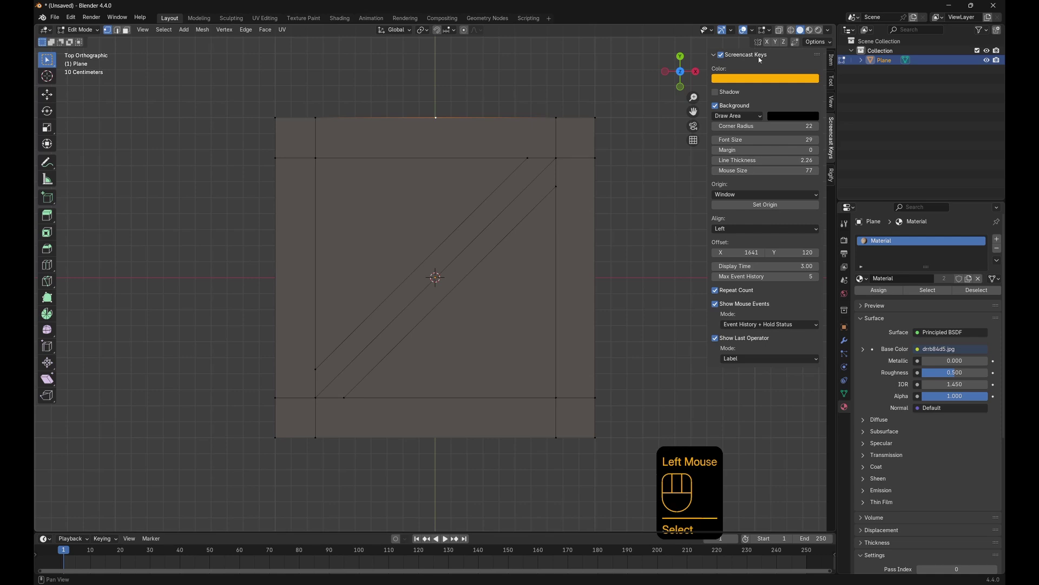
key("n")
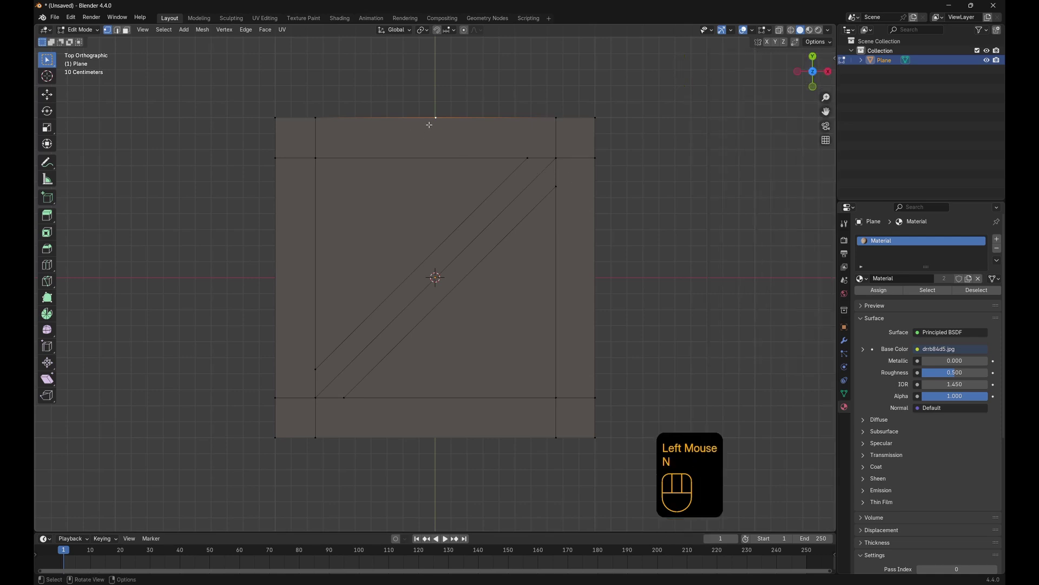
Slide the top edge's midpoint vertex along its edge, about halfway toward the top strip's right end
key("g")
key("g")
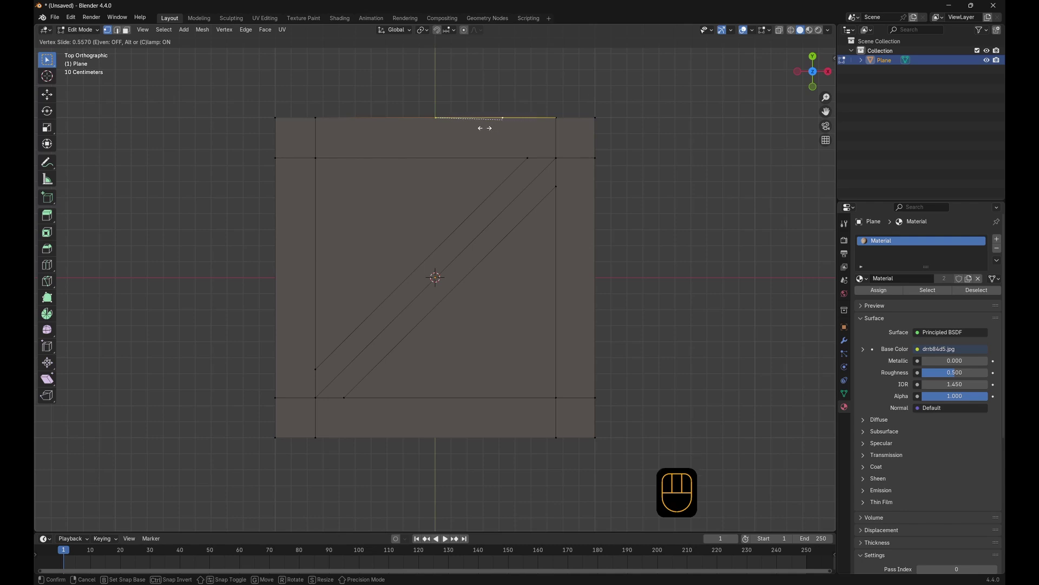
left_click(482, 128)
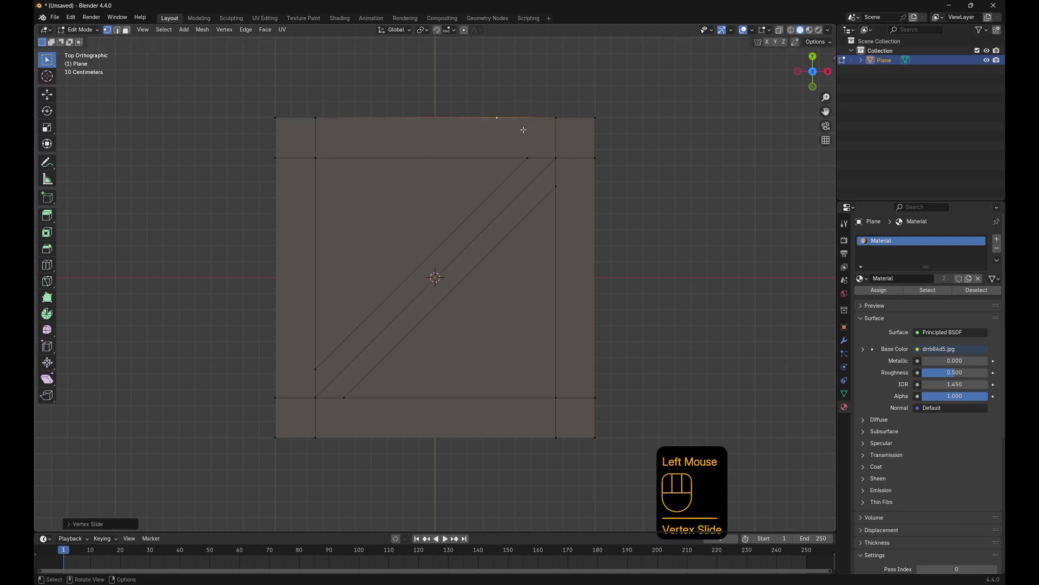
Turn on snapping and set Vertex as the snap target
left_click(438, 31)
left_click(448, 34)
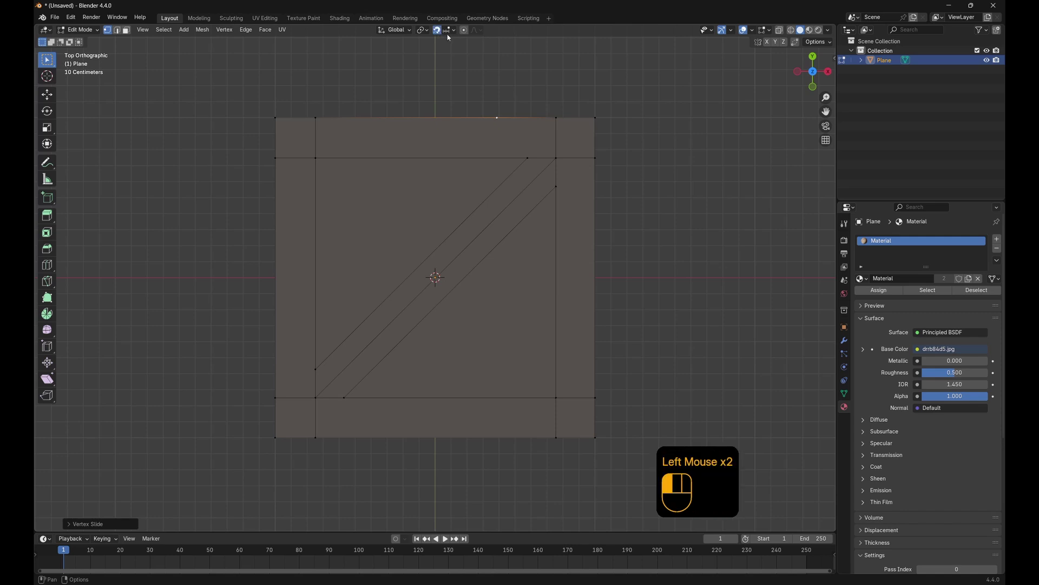
left_click(448, 30)
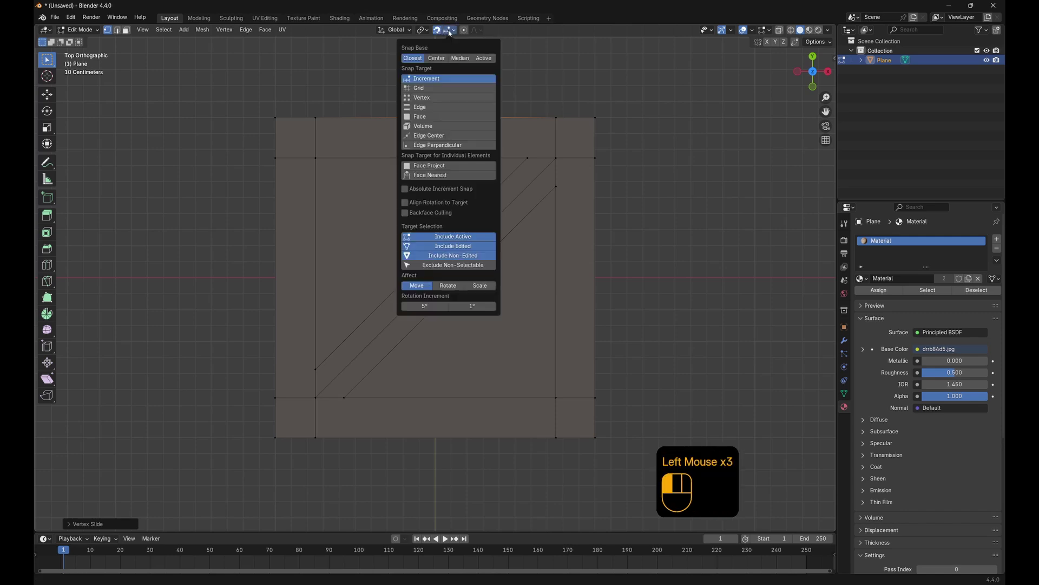
left_click(410, 100)
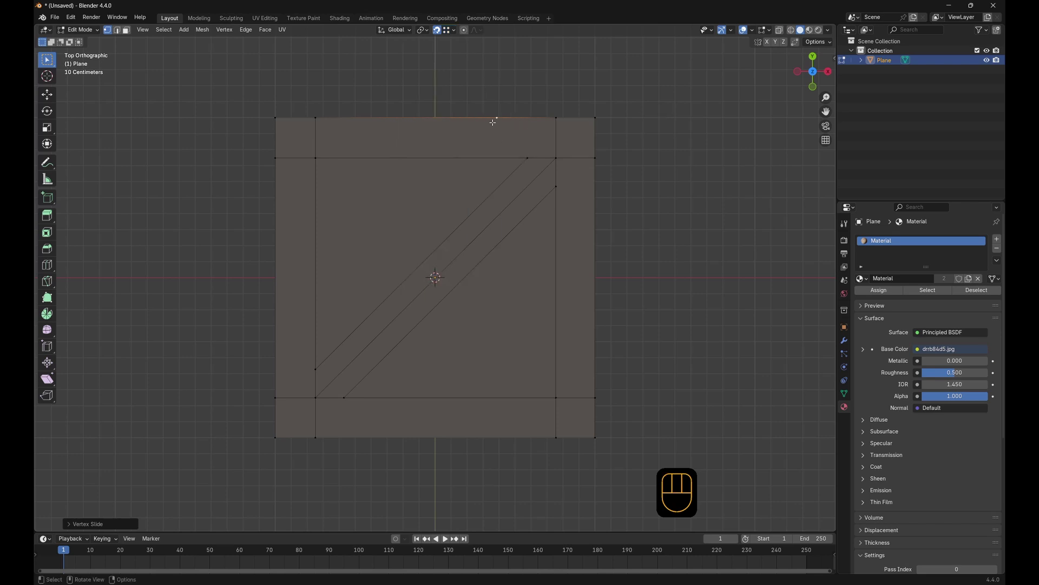
Slide the vertex on the outer top edge until it snaps in line with the beam's upper end vertex
key("g")
key("g")
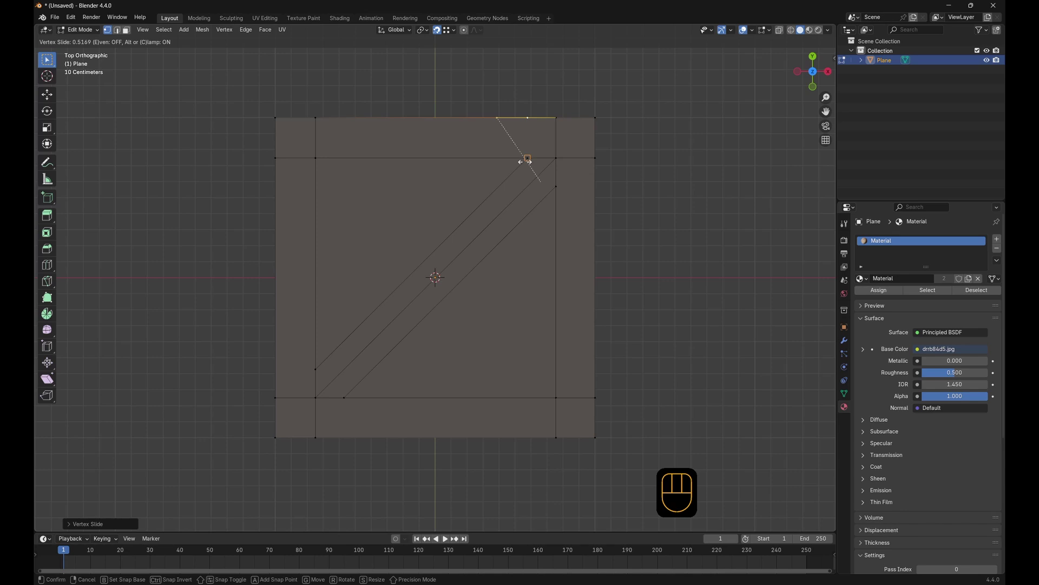
left_click(525, 162)
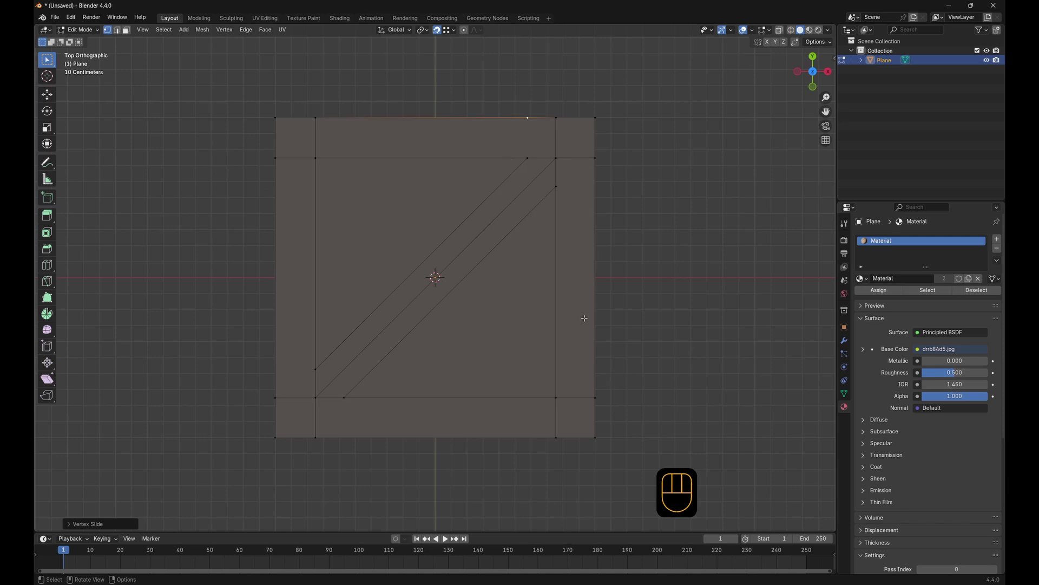
Subdivide the outer edge of the frame's right strip once
key("2")
left_click(586, 286)
right_click(592, 270)
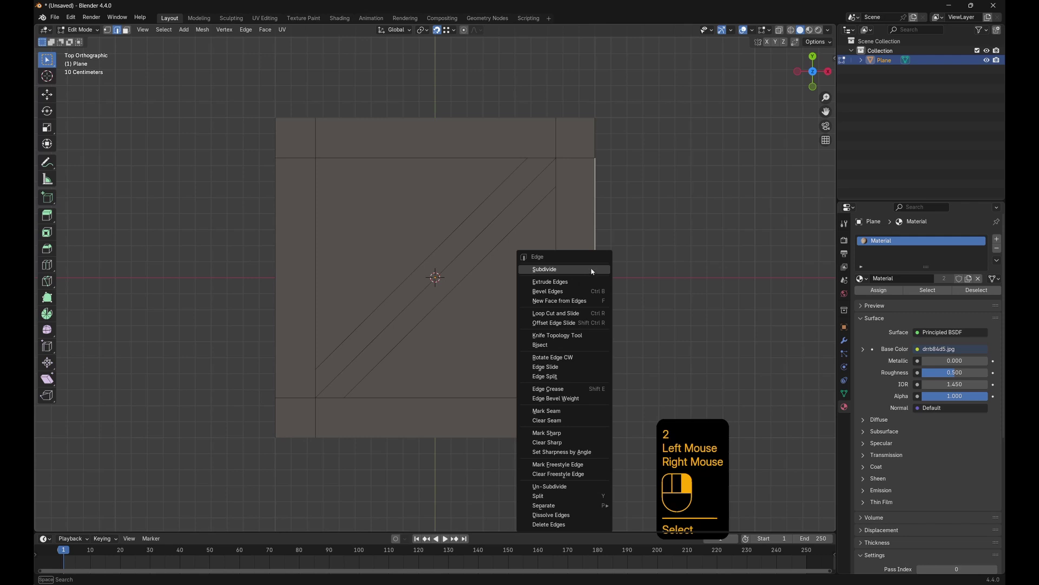
key("Escape")
right_click(596, 261)
right_click(541, 260)
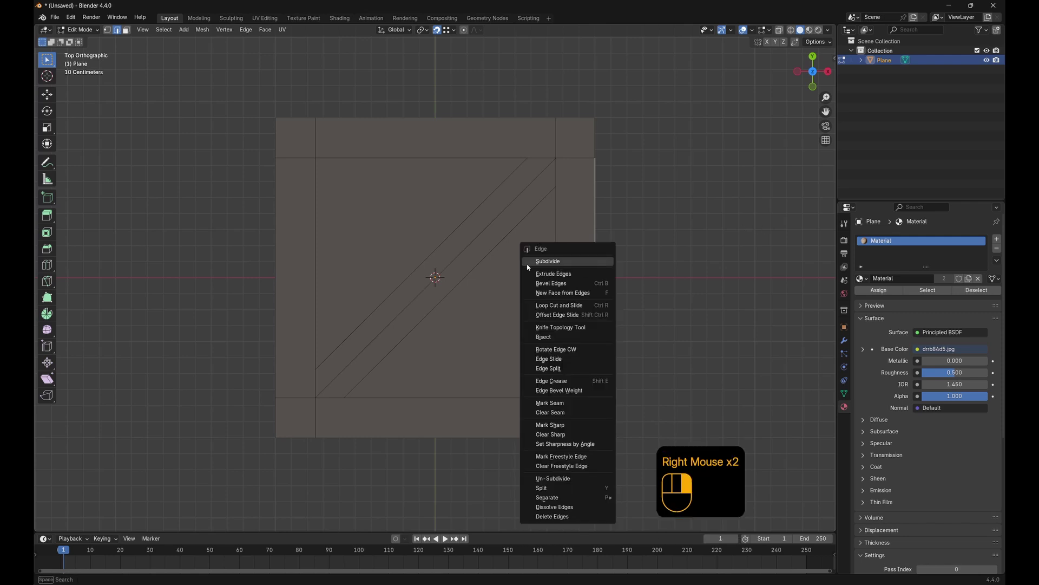
Slide the right outer edge's midpoint vertex upward until it snaps level with the beam's end vertex on the inner right edge
left_click(107, 30)
left_click(595, 277)
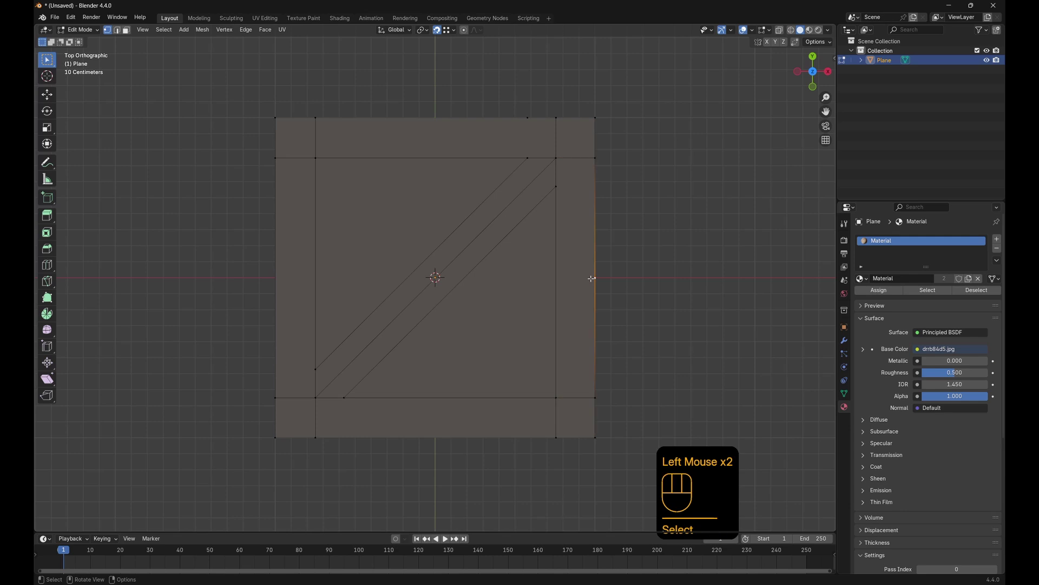
key("g")
key("g")
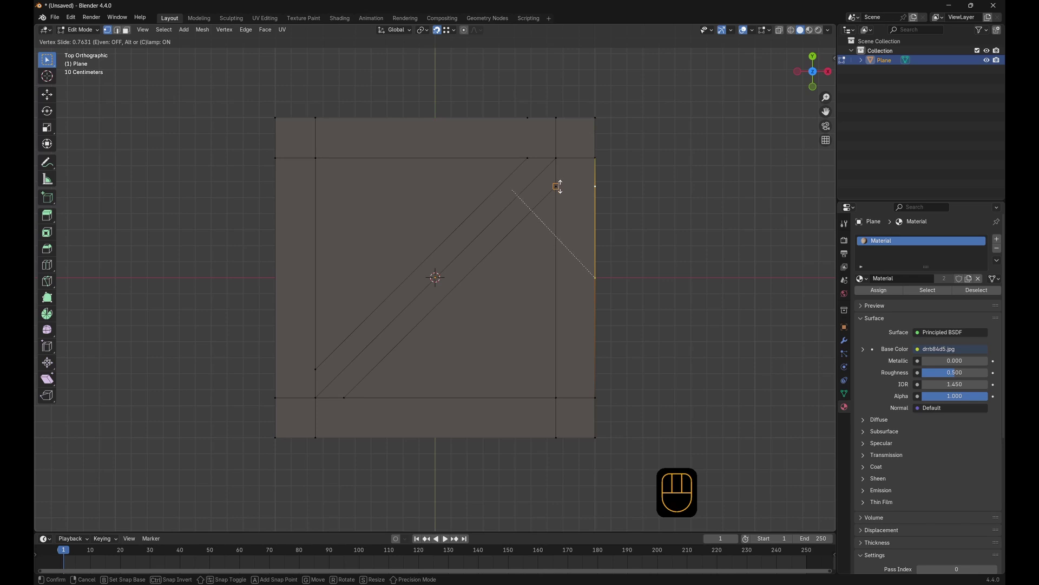
left_click(558, 186)
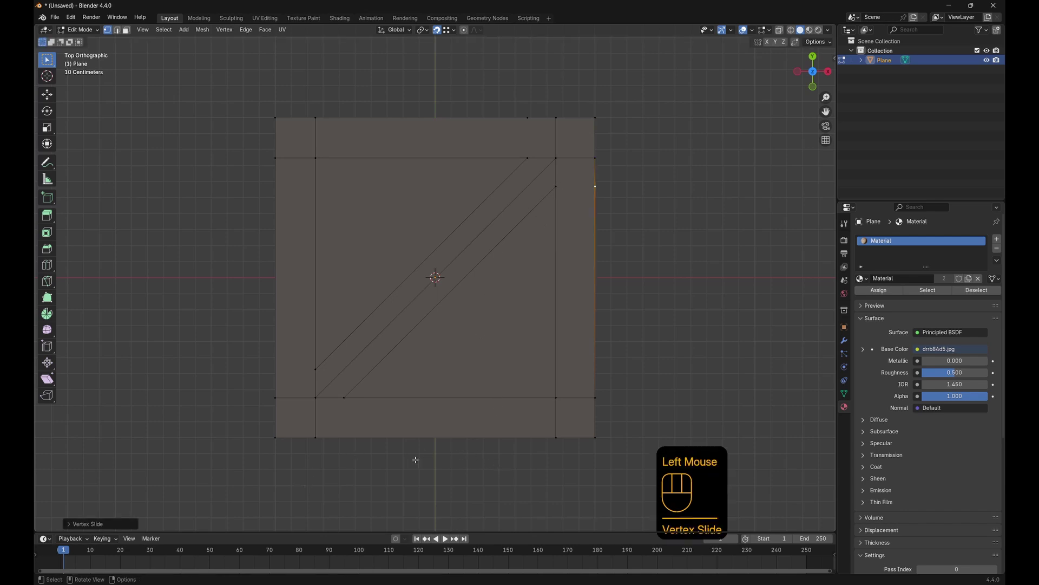
Subdivide the outer edges of the frame's bottom and left strips together and return to vertex selection
key("2")
left_click(379, 437, "shift")
left_click(266, 332, "shift")
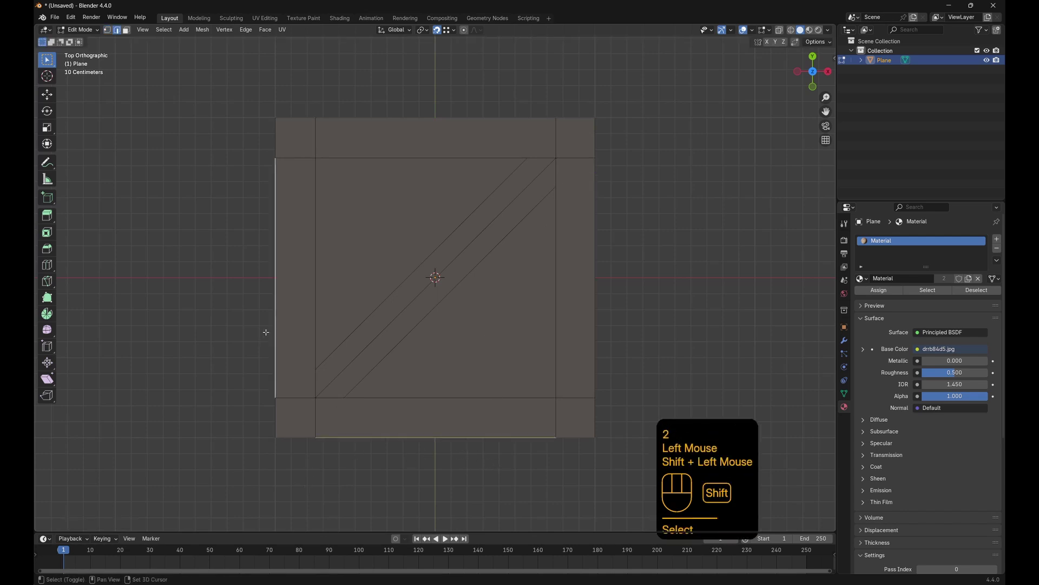
right_click(265, 332)
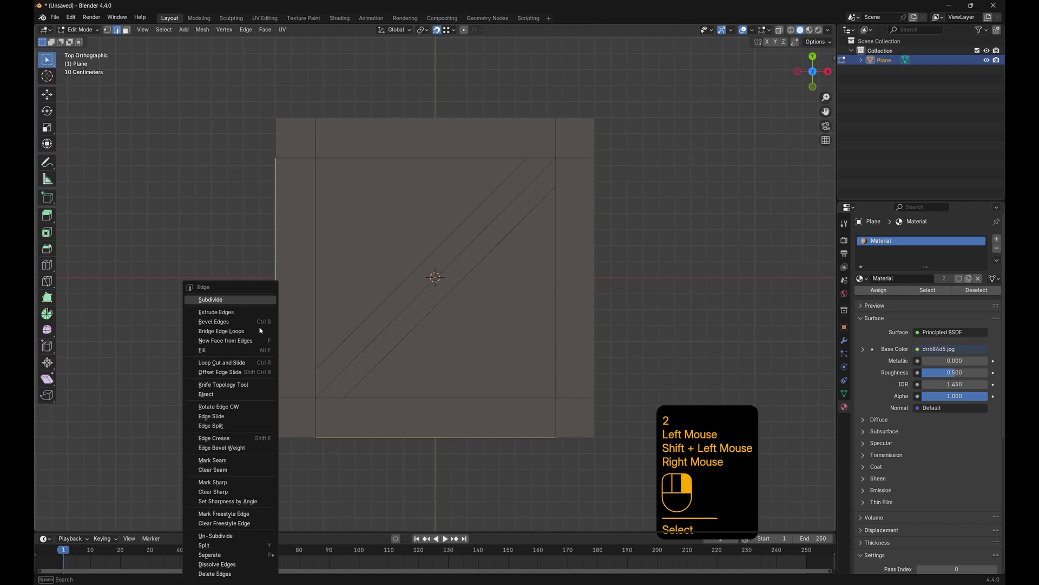
left_click(220, 296)
key("1")
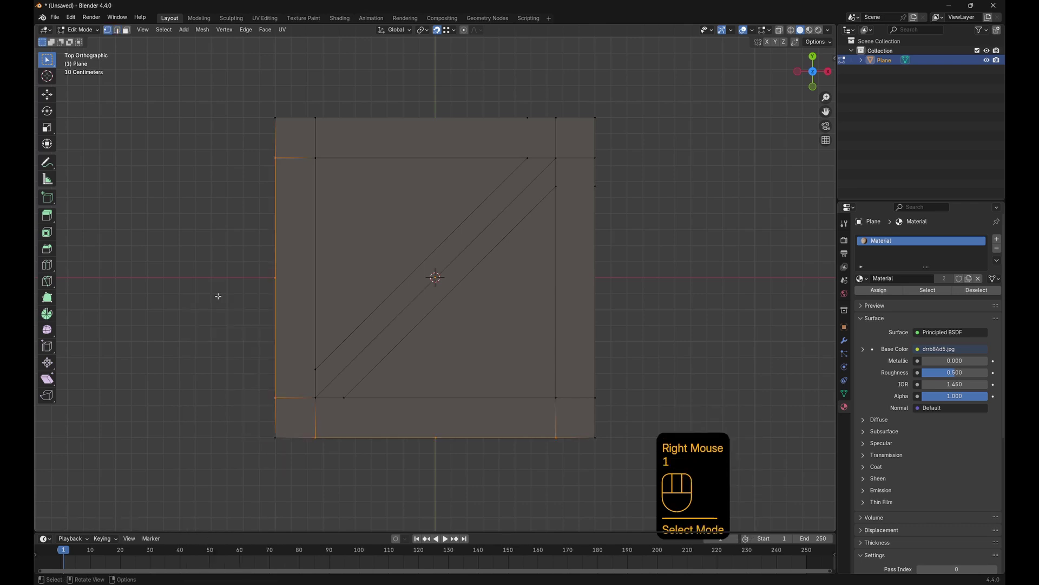
Slide the bottom outer edge's midpoint vertex along its edge until it snaps in line with the beam's end vertex on the inner bottom edge
left_click(275, 279)
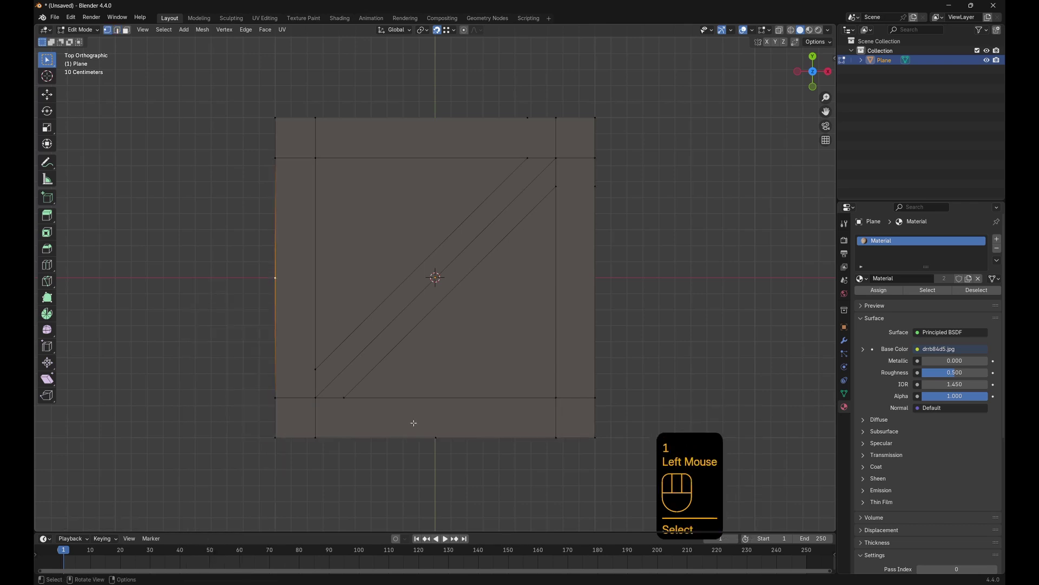
left_click(439, 447, "shift")
left_click(436, 442, "shift")
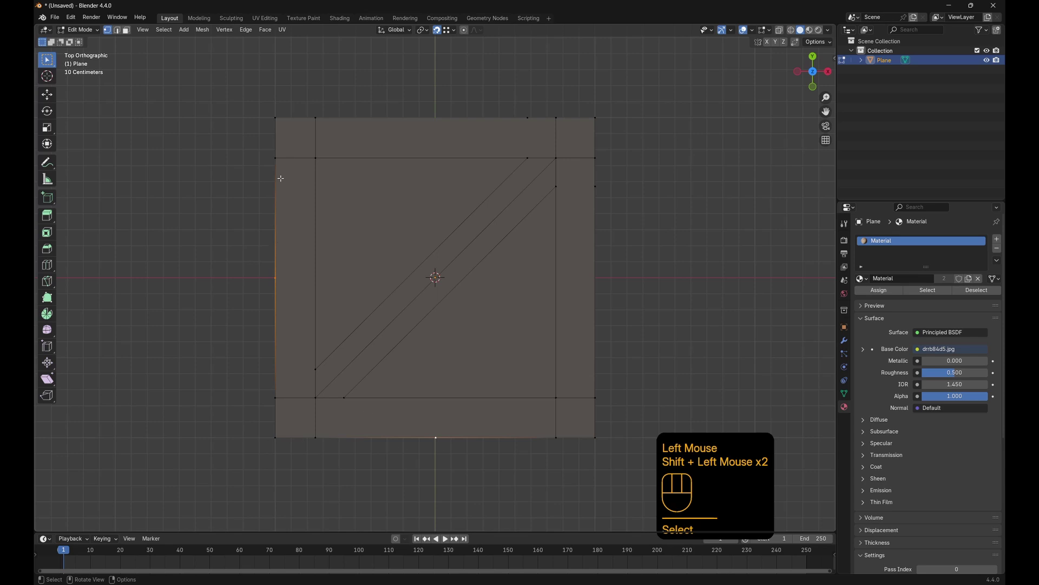
left_click(425, 448)
key("g")
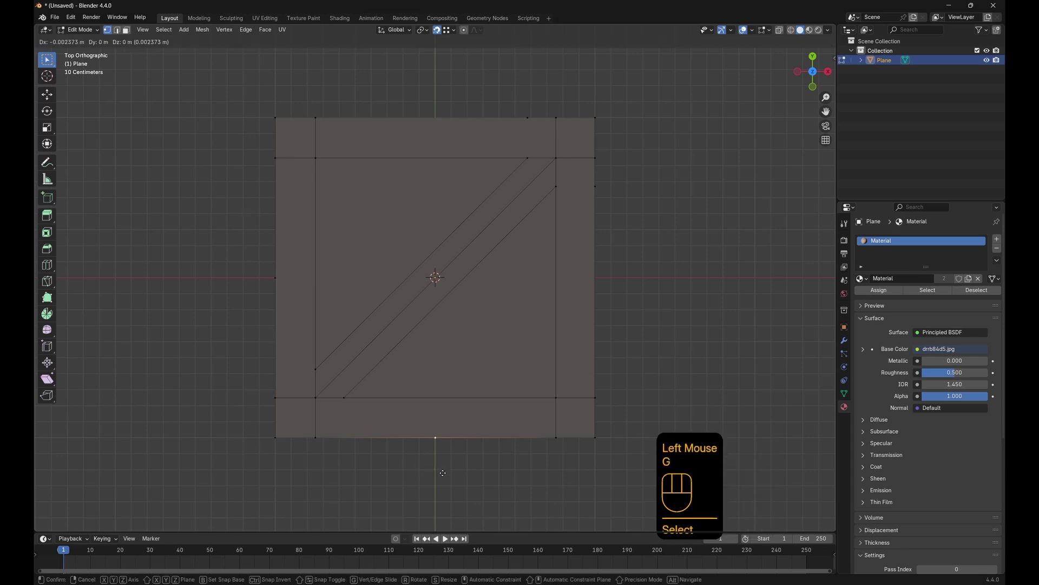
key("g")
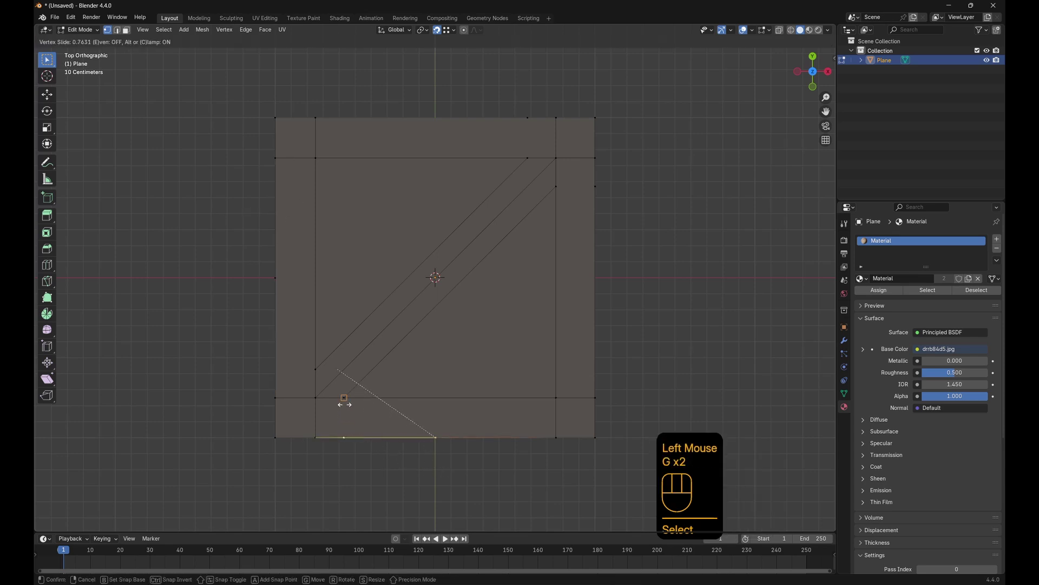
left_click(344, 405)
Slide the left outer edge's midpoint vertex down until it snaps level with the beam's end vertex on the inner left edge, and deselect it
left_click(274, 278)
key("g")
key("g")
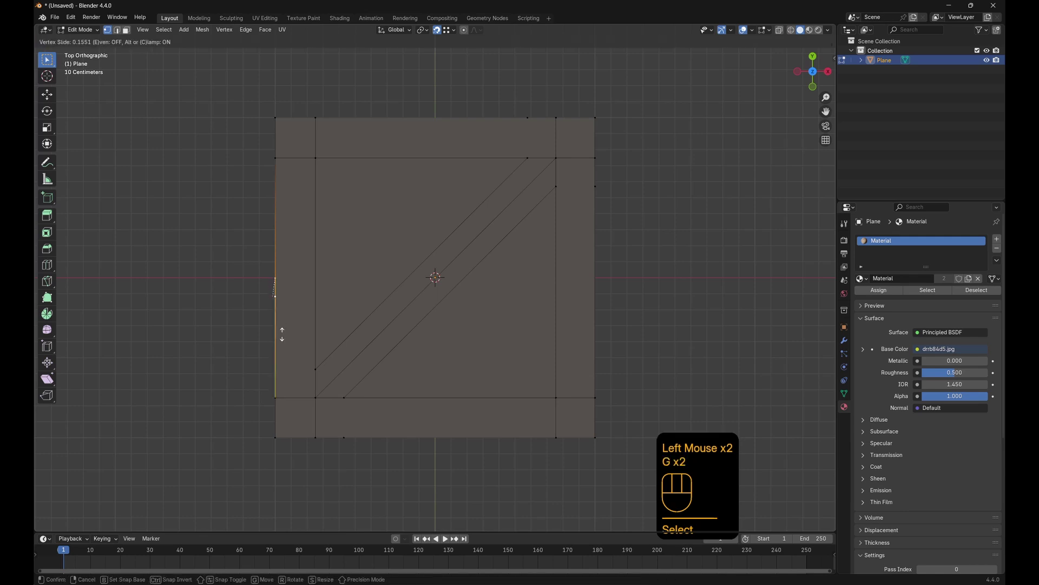
left_click(317, 373)
left_click(398, 487)
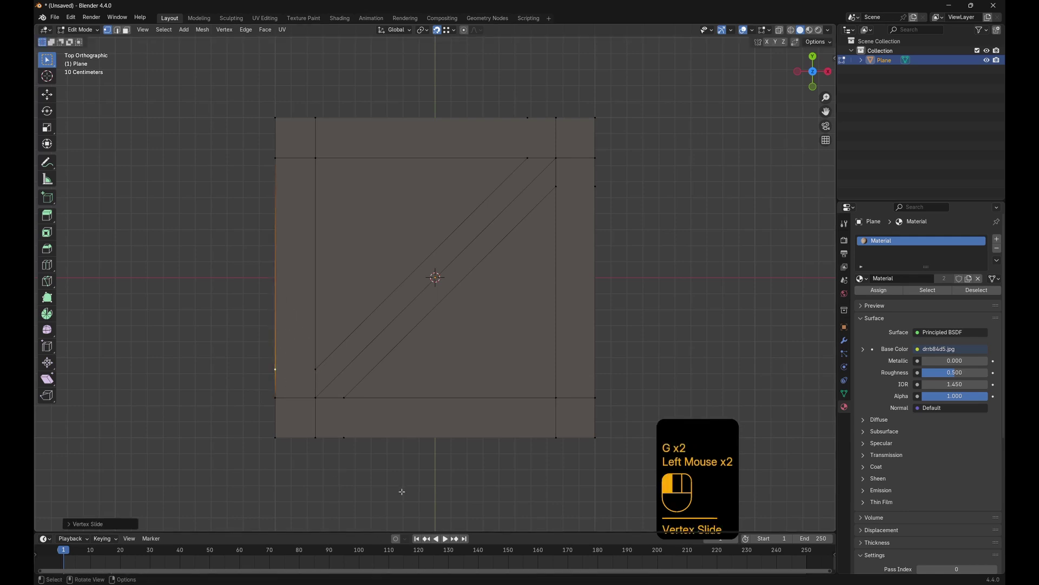
key("1")
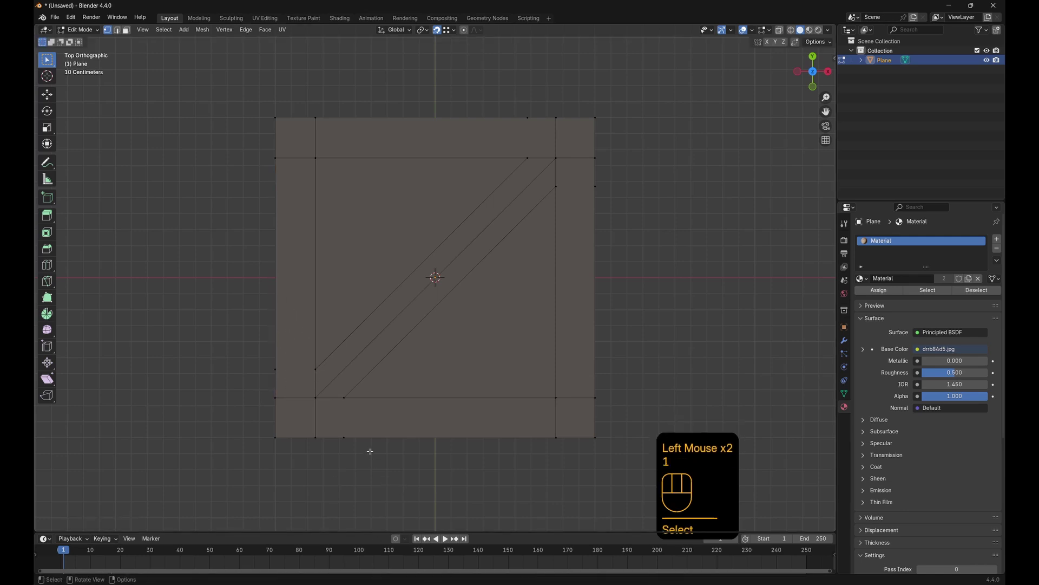
Connect the beam's two outer lower end vertices to the aligned vertices on the frame's bottom and left outer edges
left_click(347, 437)
left_click(350, 398, "shift")
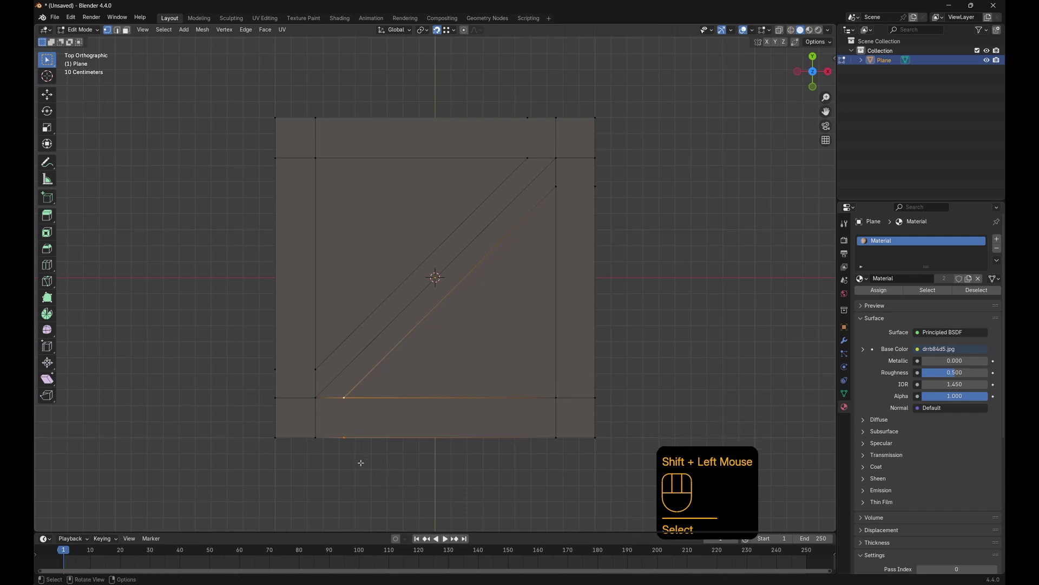
key("j")
left_click(319, 368)
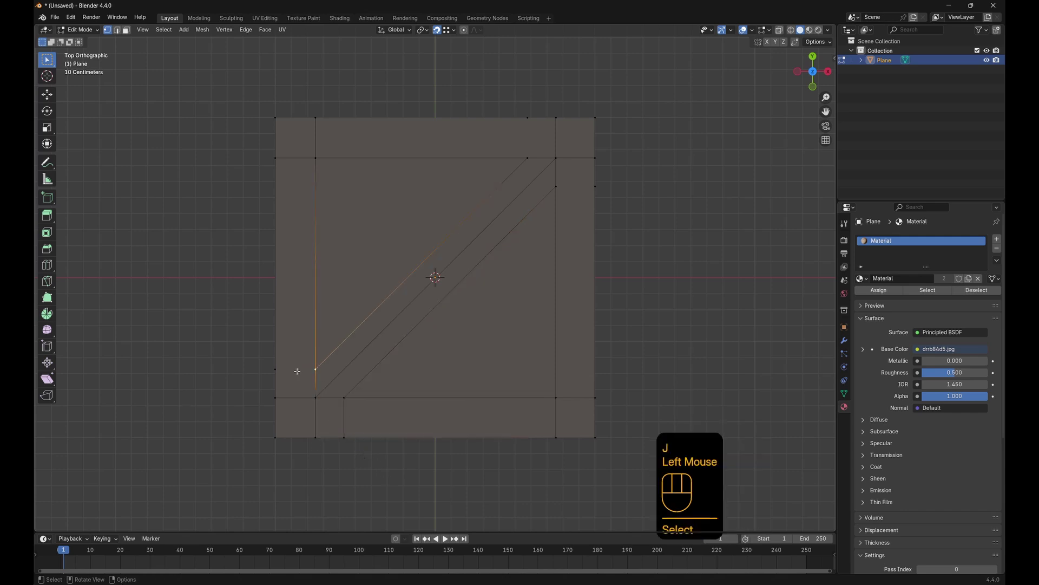
left_click(272, 367, "shift")
key("j")
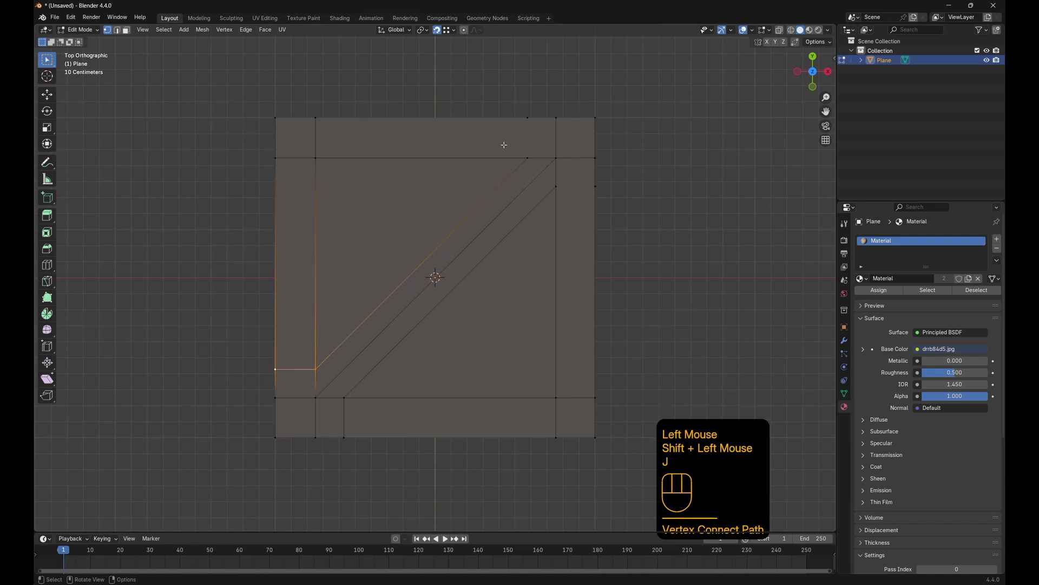
Connect the beam's two outer upper end vertices to the aligned vertices on the frame's top and right outer edges
left_click(526, 158)
left_click(526, 118, "shift")
key("j")
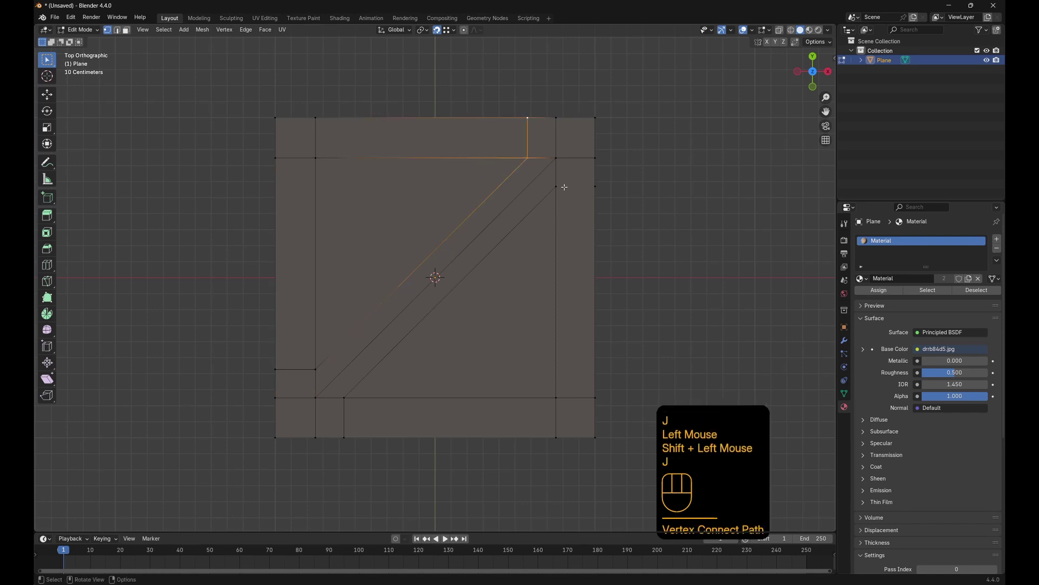
left_click(557, 186)
left_click(595, 186, "shift")
key("j")
left_click(647, 251)
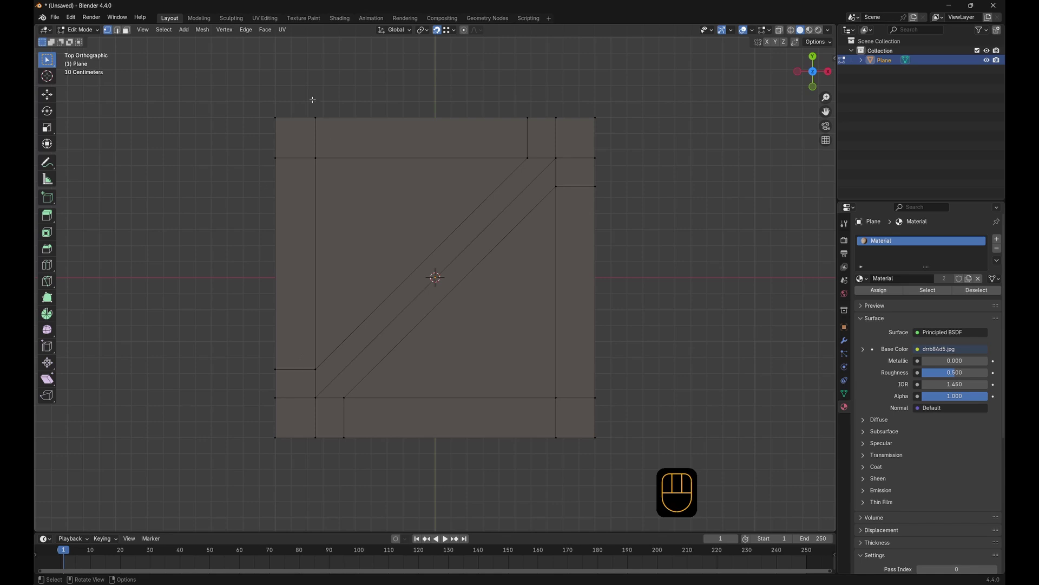
Try moving the beam's end vertex on the inner left edge about 0.15 m in X and Y, and undo the move
left_click(318, 368)
key("g")
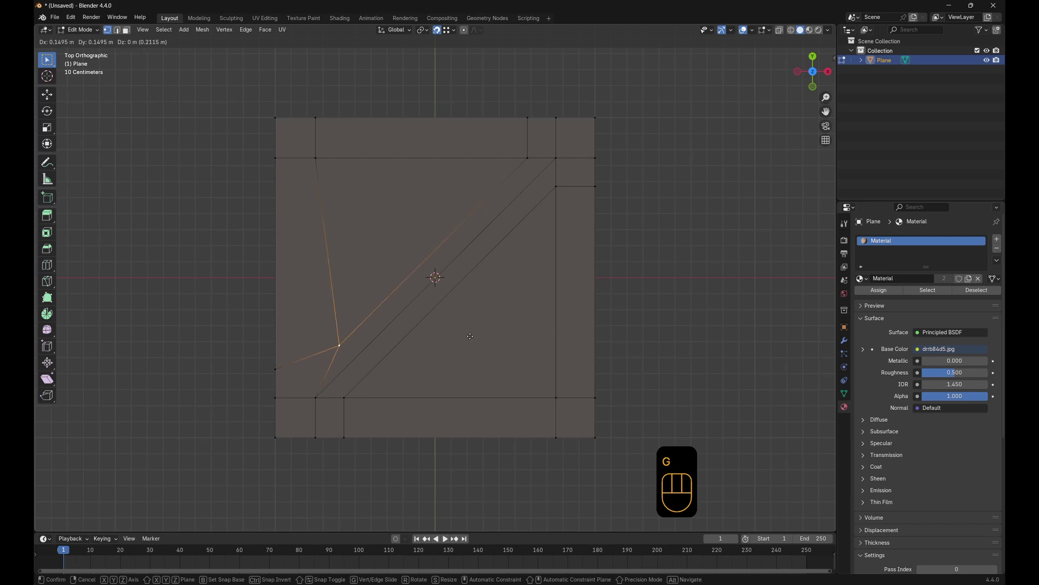
left_click(390, 337)
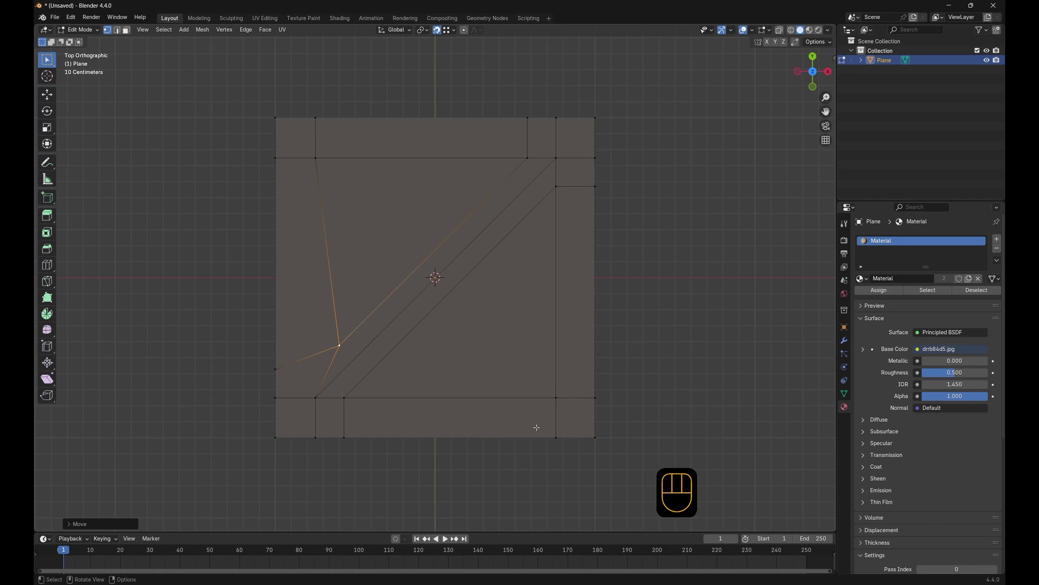
key("ctrl+z")
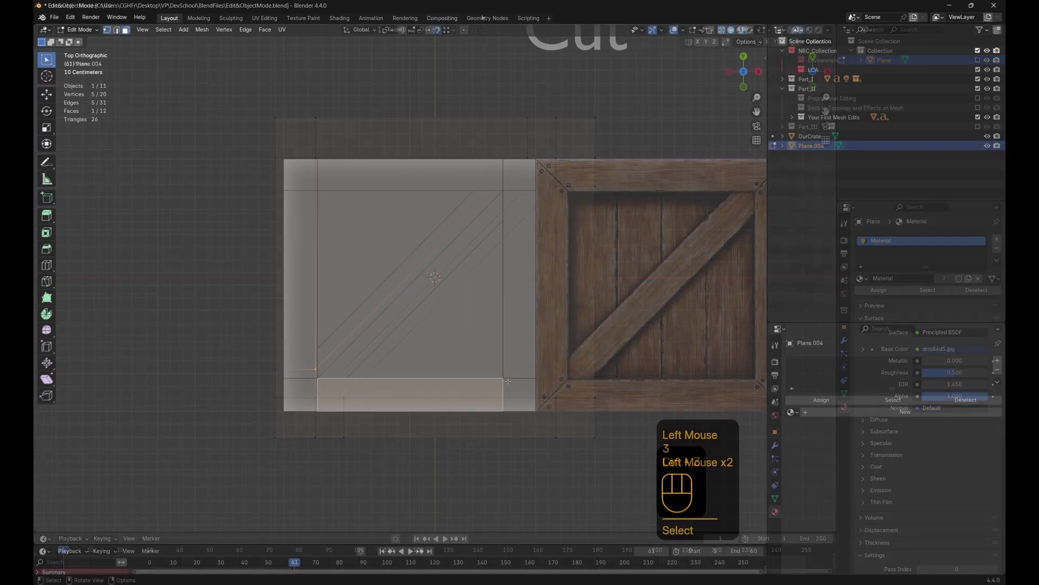
Examine the frame, beam and triangular panel faces of the plane beside the textured crate by selecting them one at a time
left_click(509, 384)
left_click(518, 282)
left_click(518, 174)
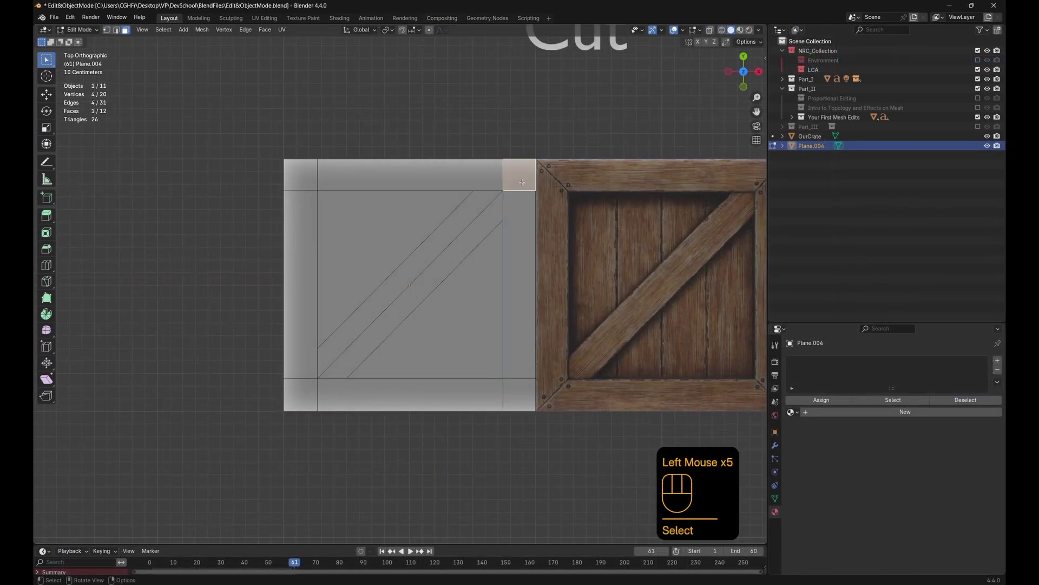
left_click(329, 184)
left_click(301, 174)
left_click(300, 270)
left_click(355, 232)
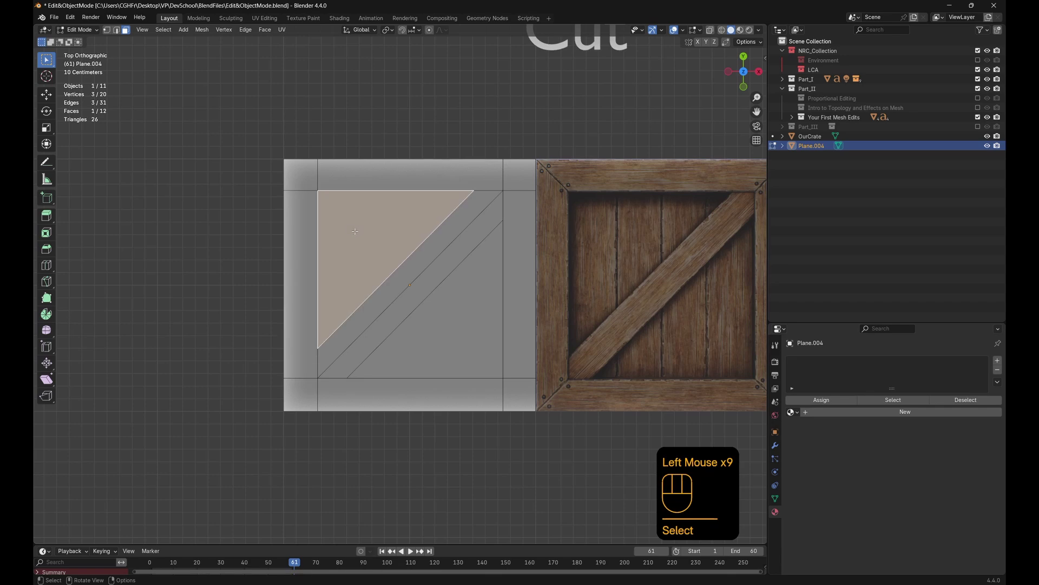
left_click(371, 319)
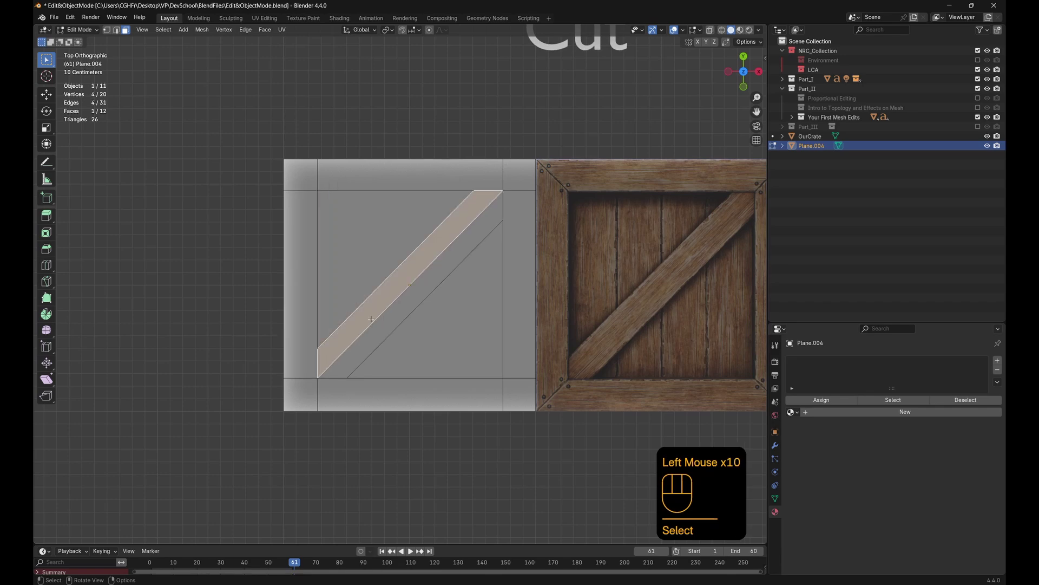
left_click(394, 319)
left_click(438, 335)
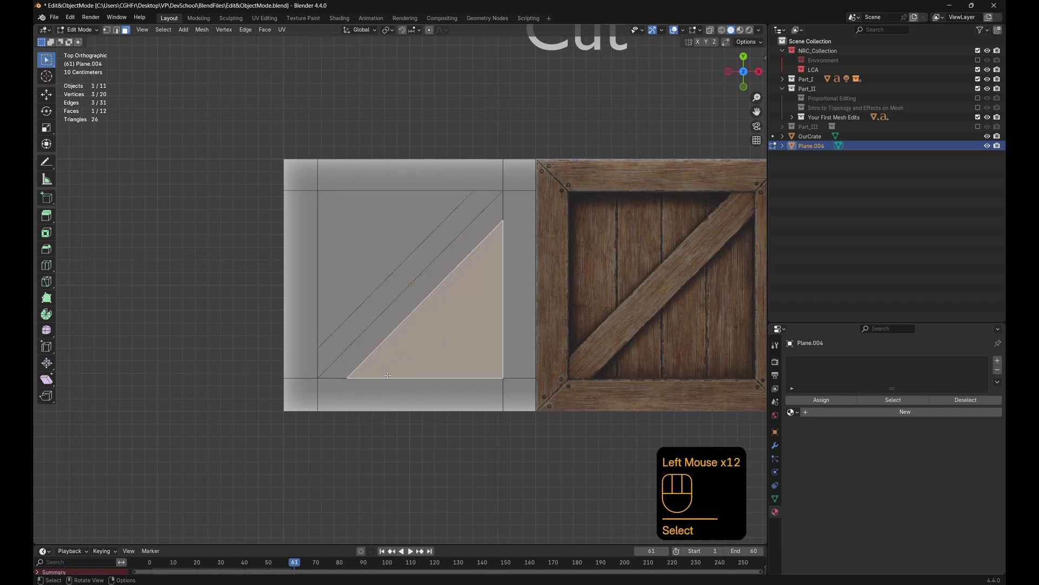
key("ctrl+r")
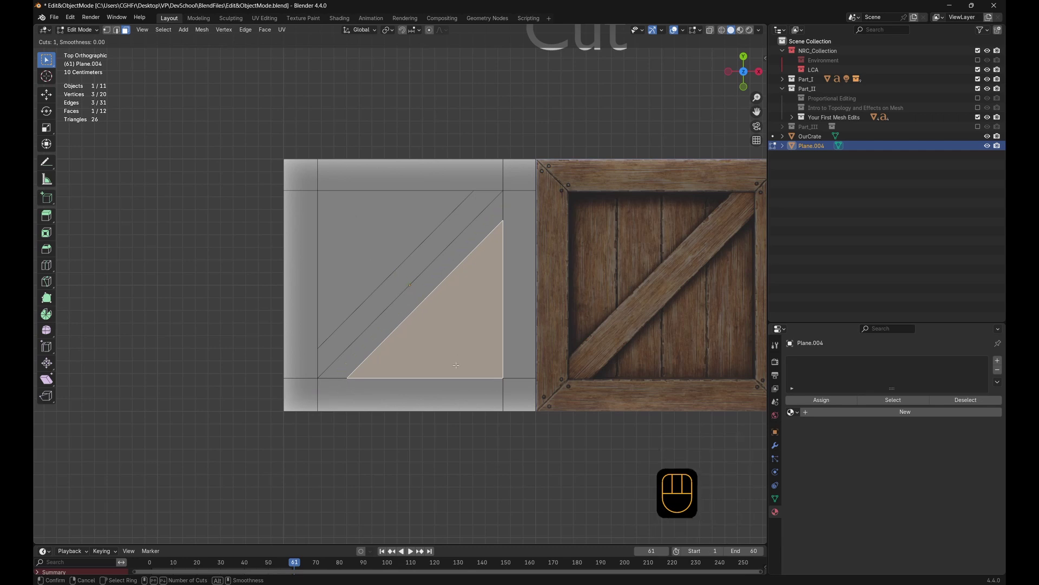
key("a")
key("Tab")
left_click(477, 451)
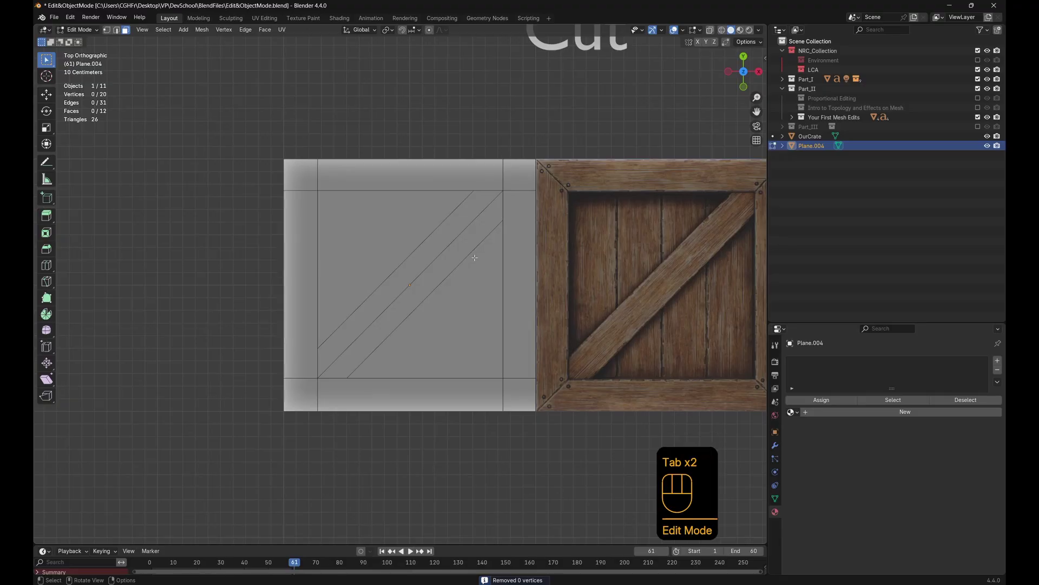
Select all eight outer frame faces of the crate side plus the two diagonal beam faces
scroll(471, 257, "down", 3)
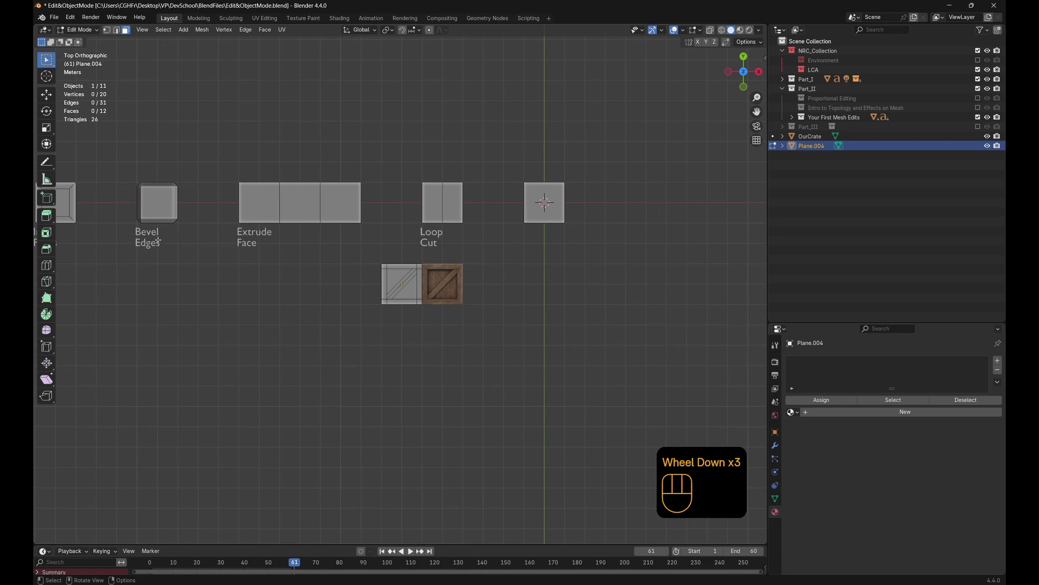
scroll(177, 169, "up", 2)
middle_click_drag(177, 170, 260, 170, "shift")
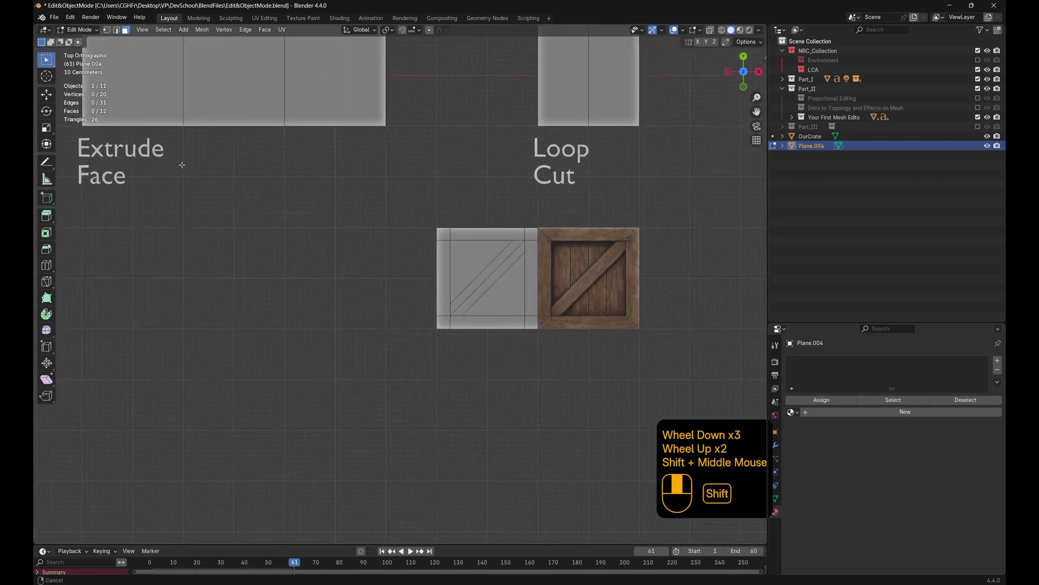
scroll(414, 291, "up", 1)
key("3")
left_click(376, 233)
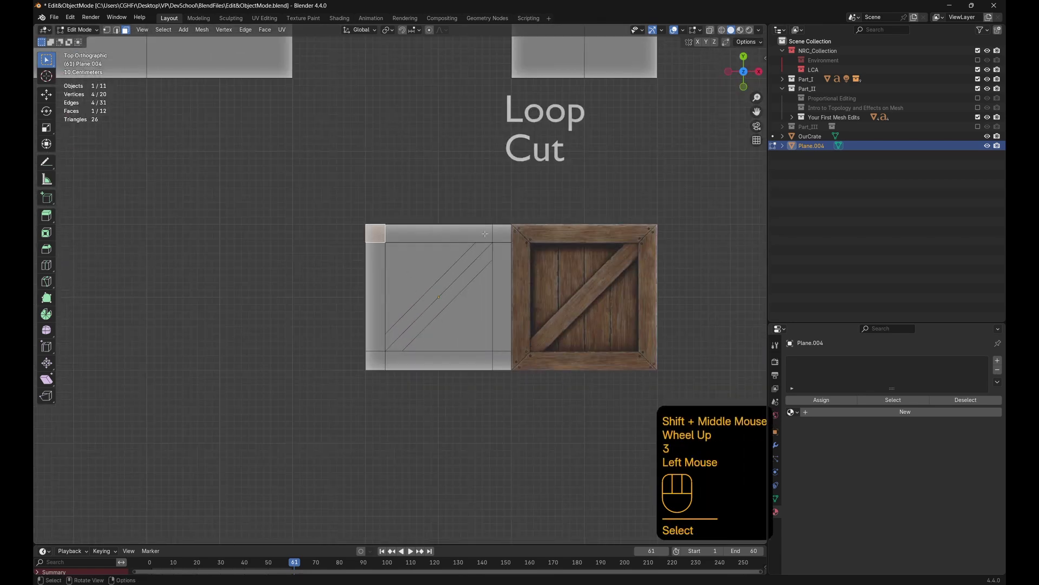
left_click(504, 235, "ctrl")
left_click(502, 360, "ctrl")
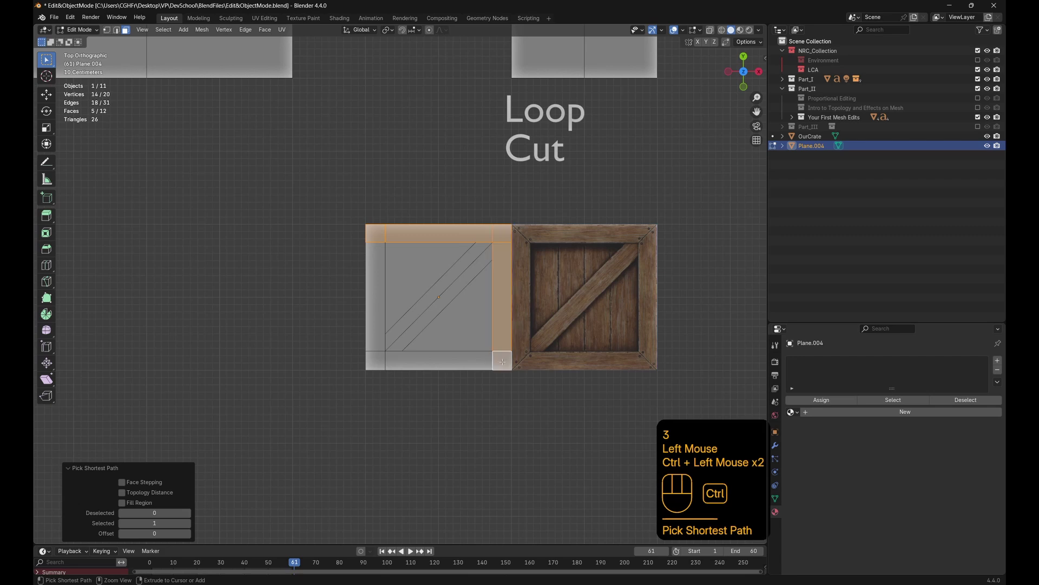
left_click(377, 361, "ctrl")
left_click(378, 324, "ctrl")
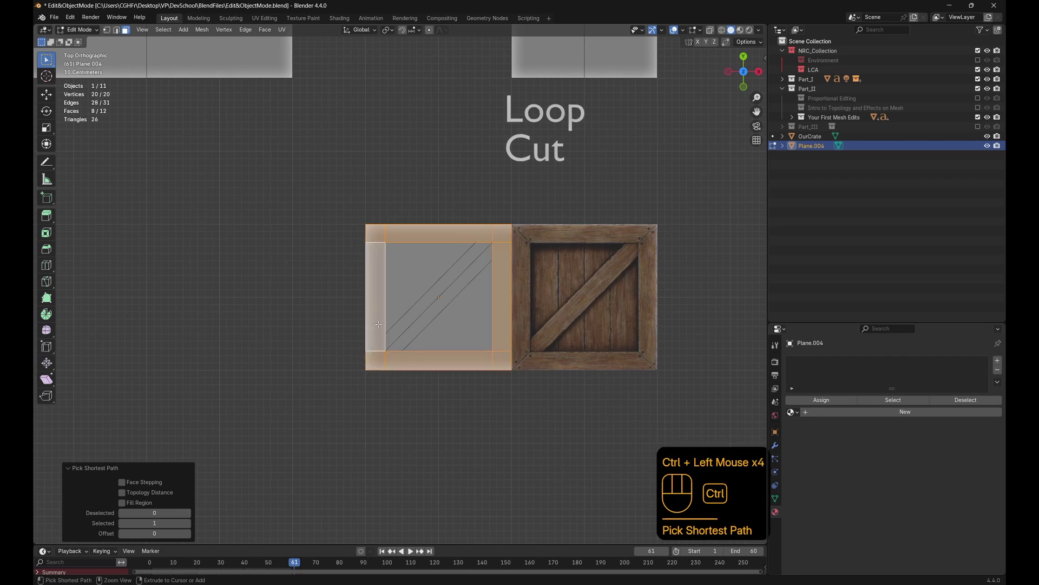
left_click(420, 305, "shift")
left_click(429, 313, "shift")
Extrude the selected frame and beam faces upward along their normal by about 0.048 m with the Extrude Region tool
middle_click_drag(428, 314, 504, 313)
key("KP_Decimal")
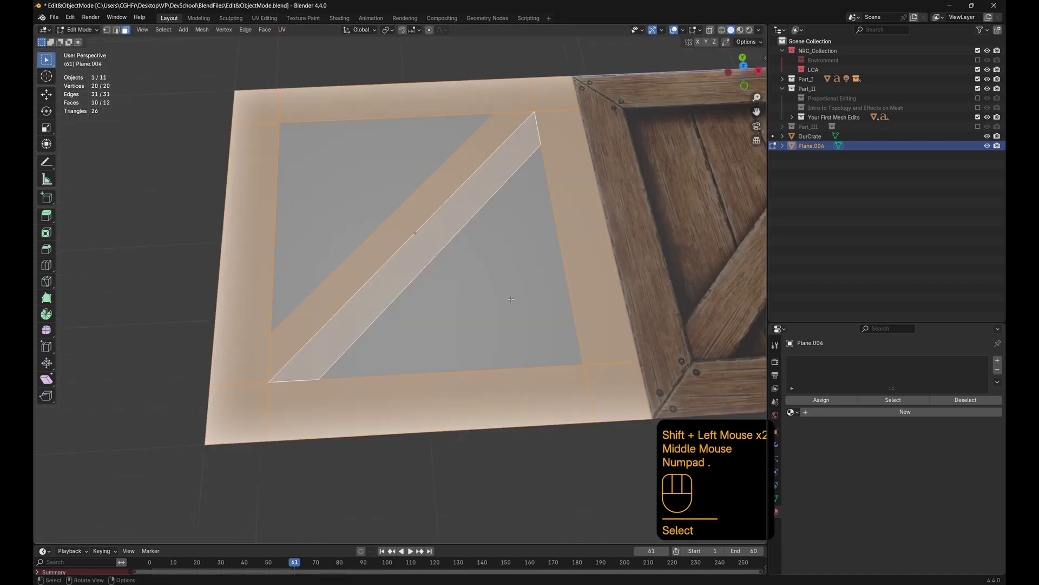
scroll(452, 313, "down", 1)
middle_click_drag(426, 291, 419, 249)
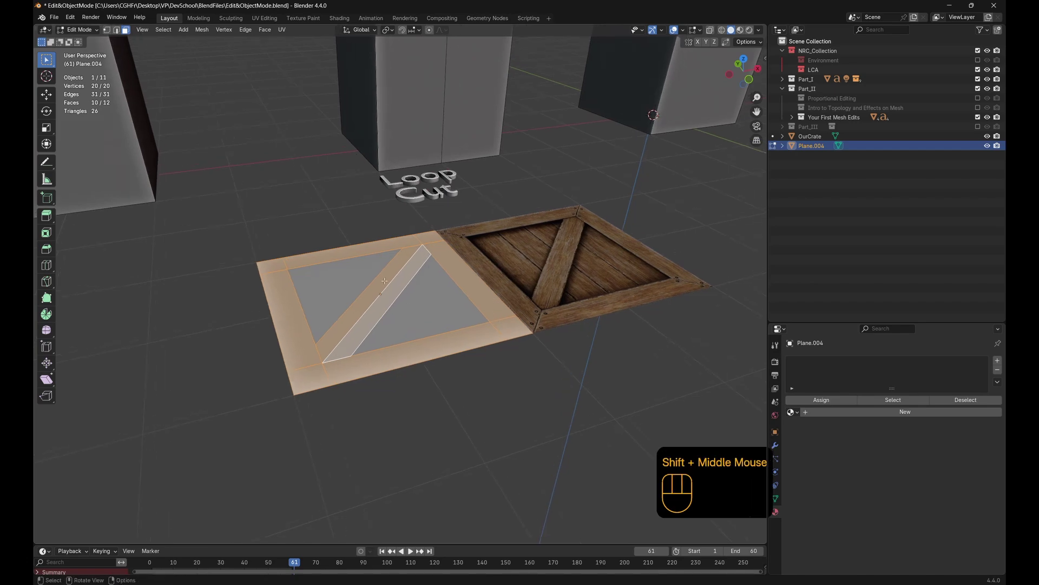
scroll(292, 254, "down", 2)
middle_click_drag(291, 254, 656, 192, "shift")
scroll(207, 231, "down", 3, "shift")
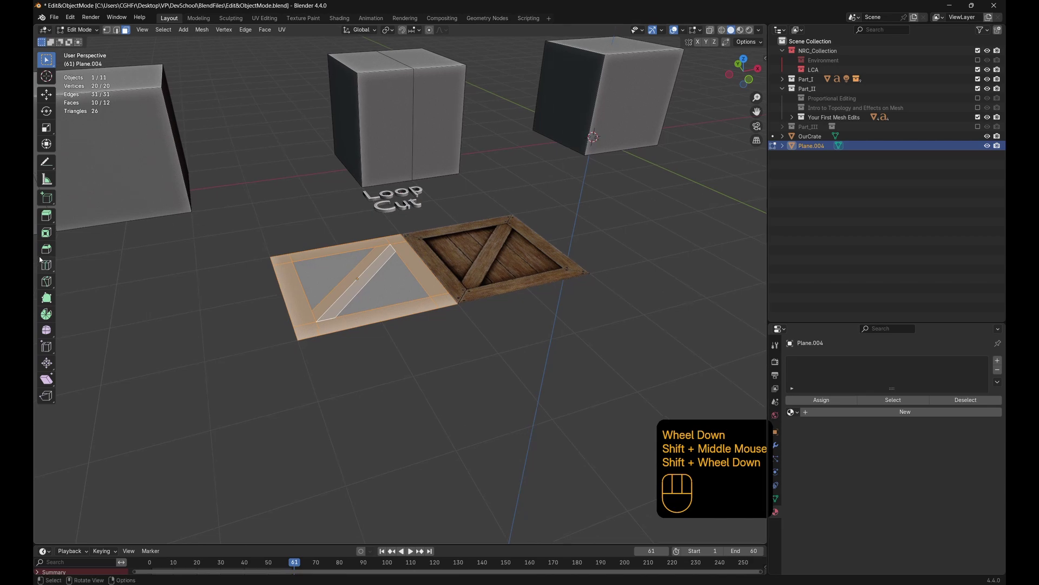
left_click(46, 217)
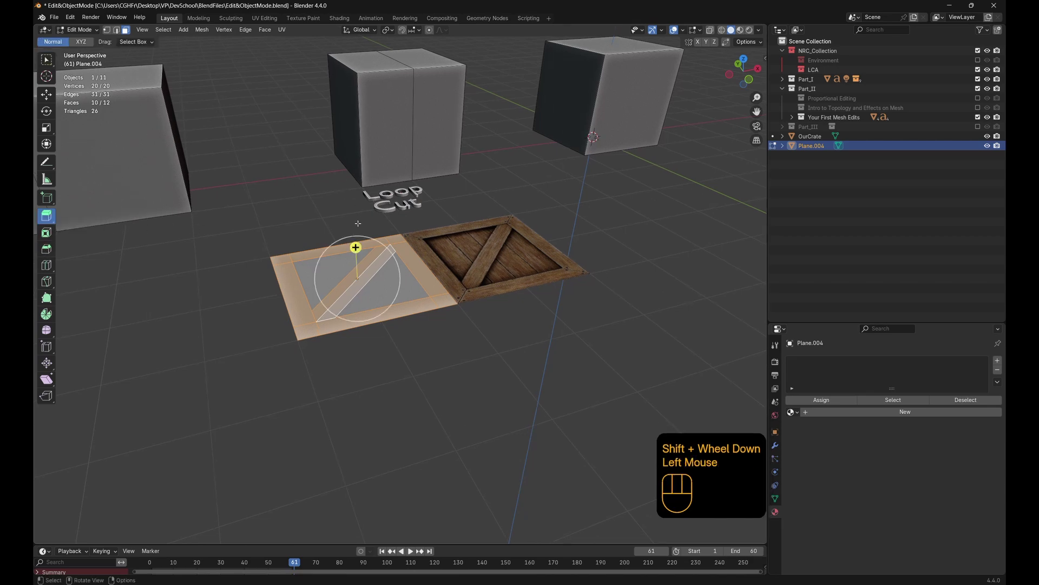
left_click_drag(355, 243, 357, 244)
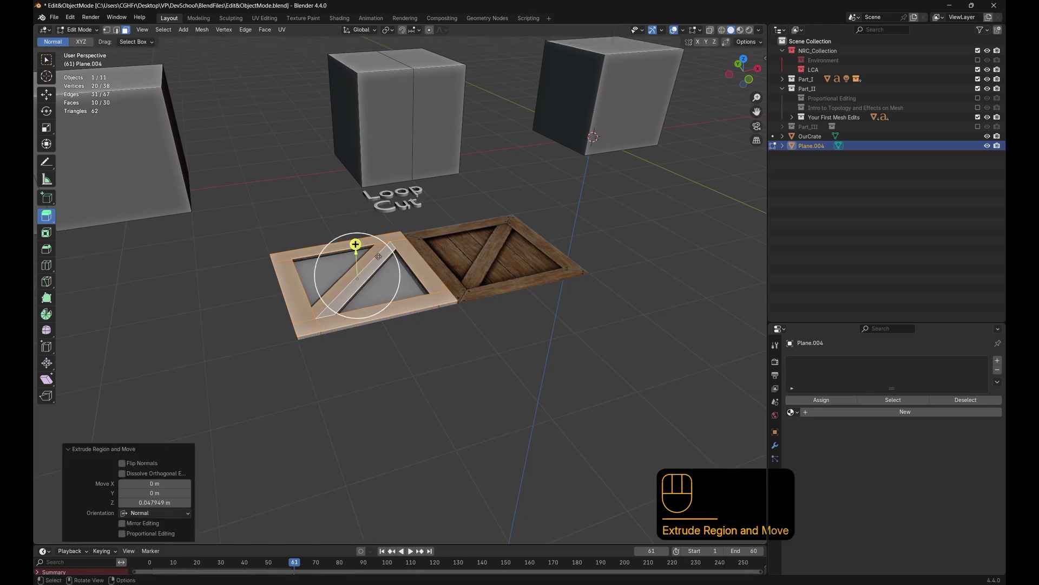
Remove the two beam faces from the selection and extrude the frame faces upward by about another 0.03 m
left_click(379, 256, "shift")
left_click(373, 254, "shift")
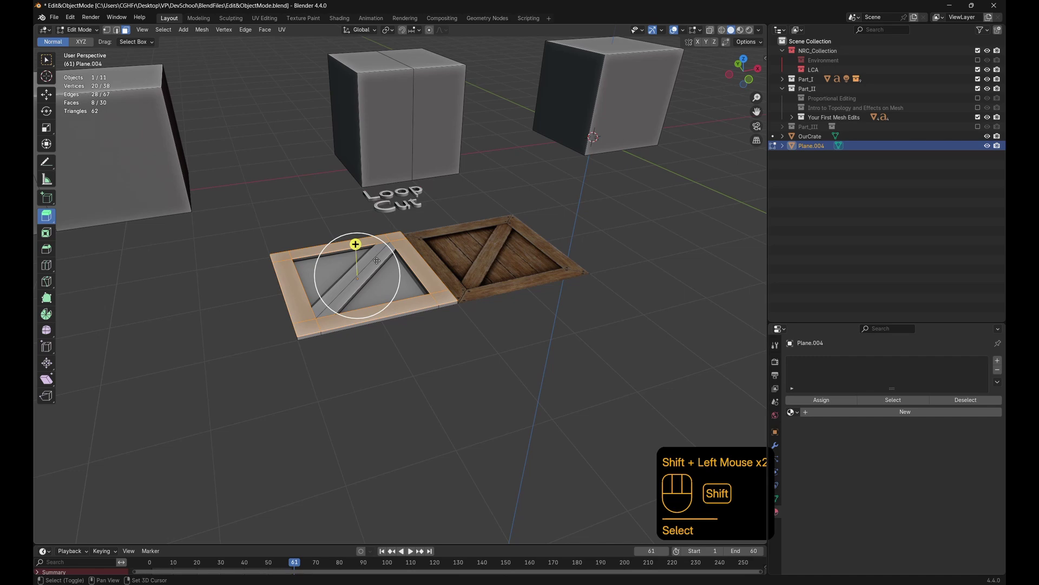
left_click_drag(355, 245, 358, 239)
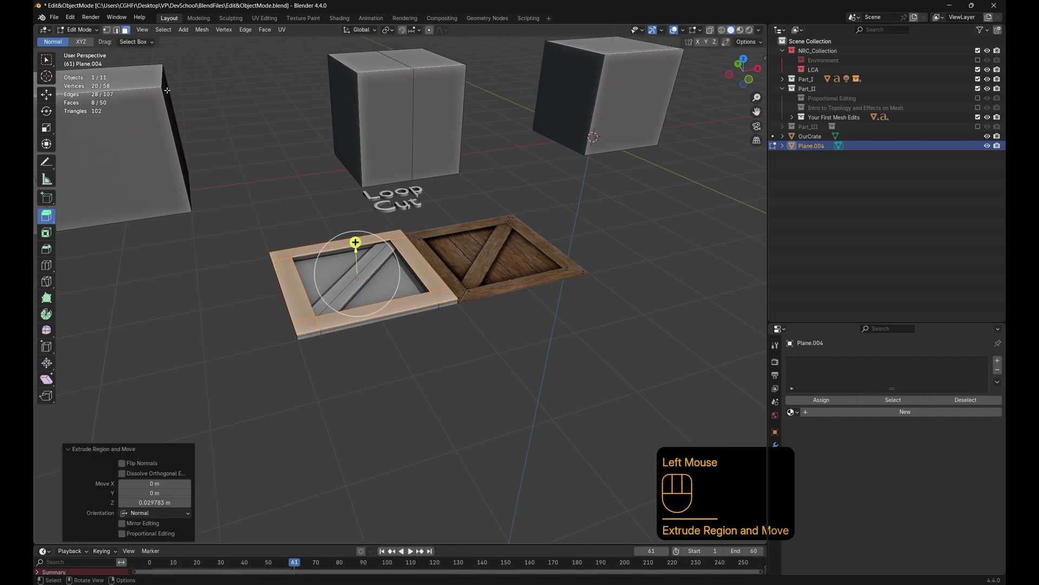
Restore the selection tool, switch to Object Mode, deselect the crate side and view its raised frame up close
left_click(46, 59)
left_click(69, 30)
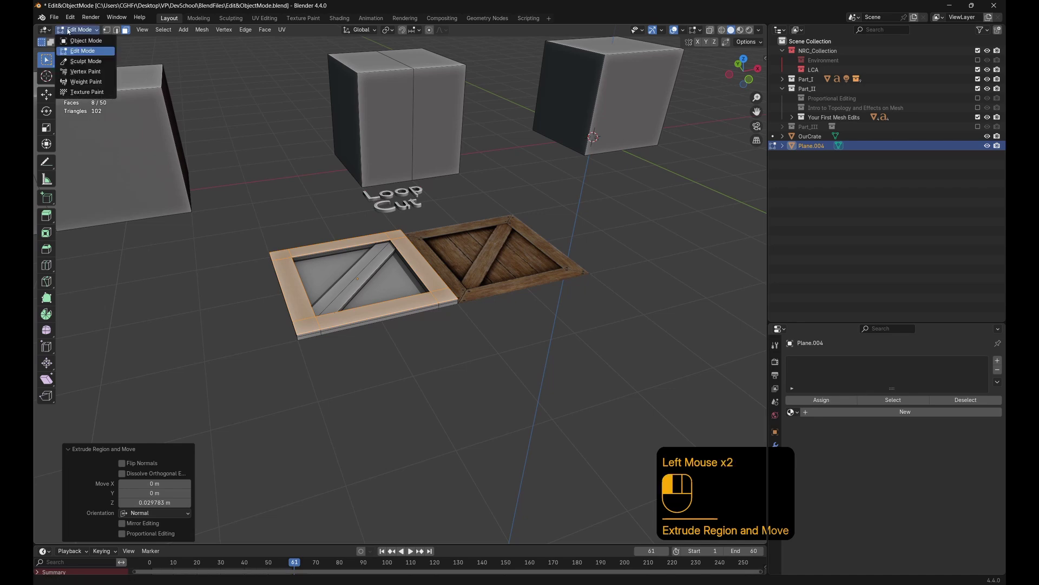
left_click(85, 40)
left_click(411, 373)
middle_click_drag(379, 325, 410, 307)
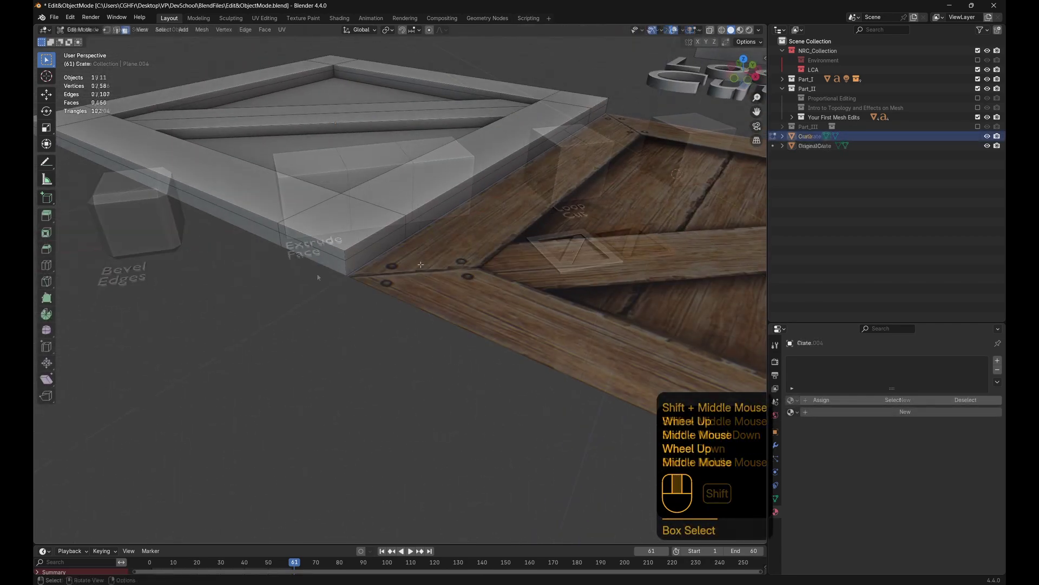
Switch to edge selection and select the two inner upper edges of the frame side beside the diagonal beam's end
scroll(411, 314, "up", 3)
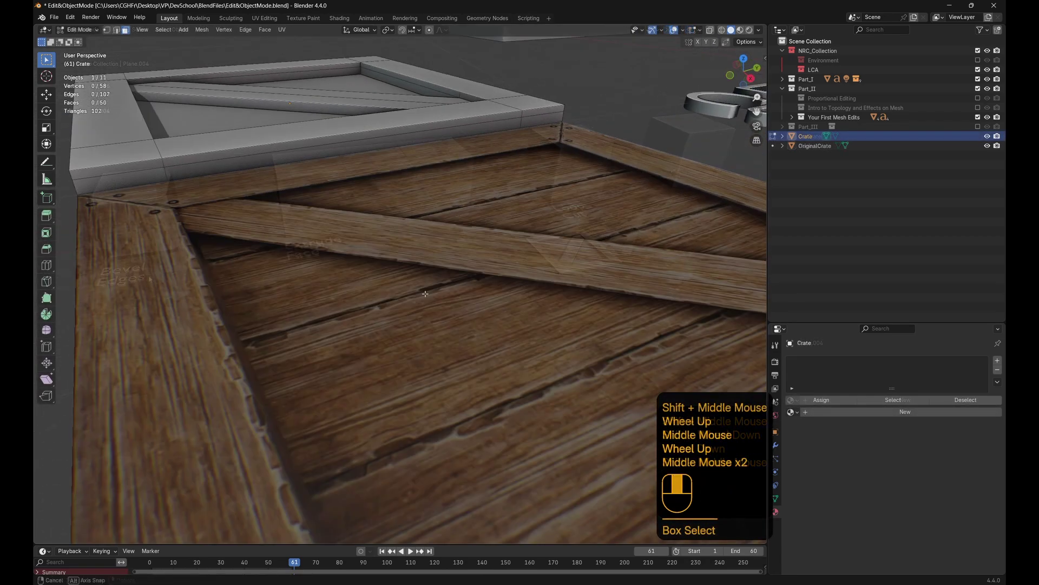
middle_click_drag(411, 314, 328, 339)
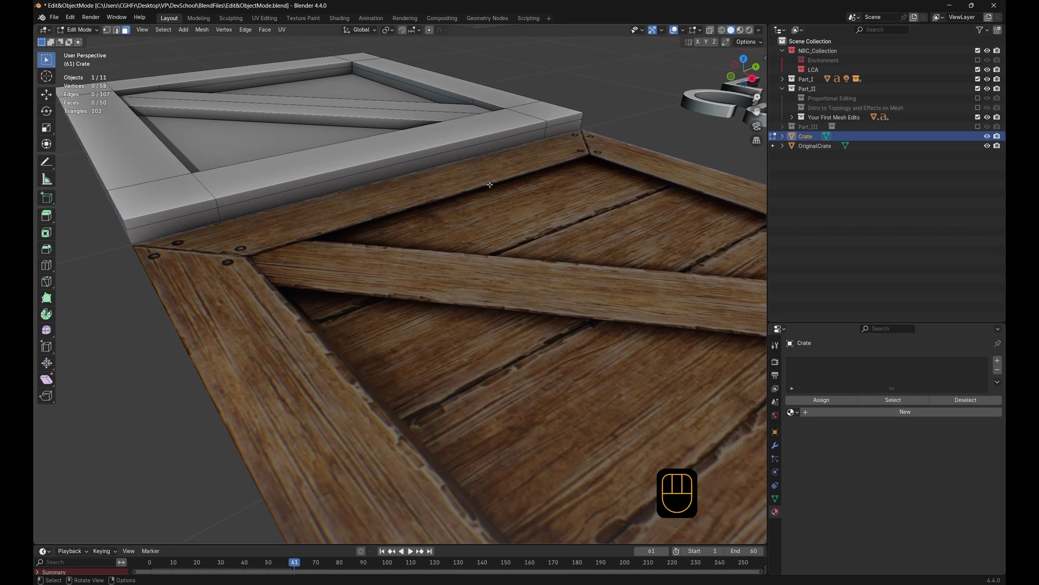
middle_click_drag(315, 231, 320, 140, "shift")
scroll(336, 227, "up", 2)
left_click(343, 179)
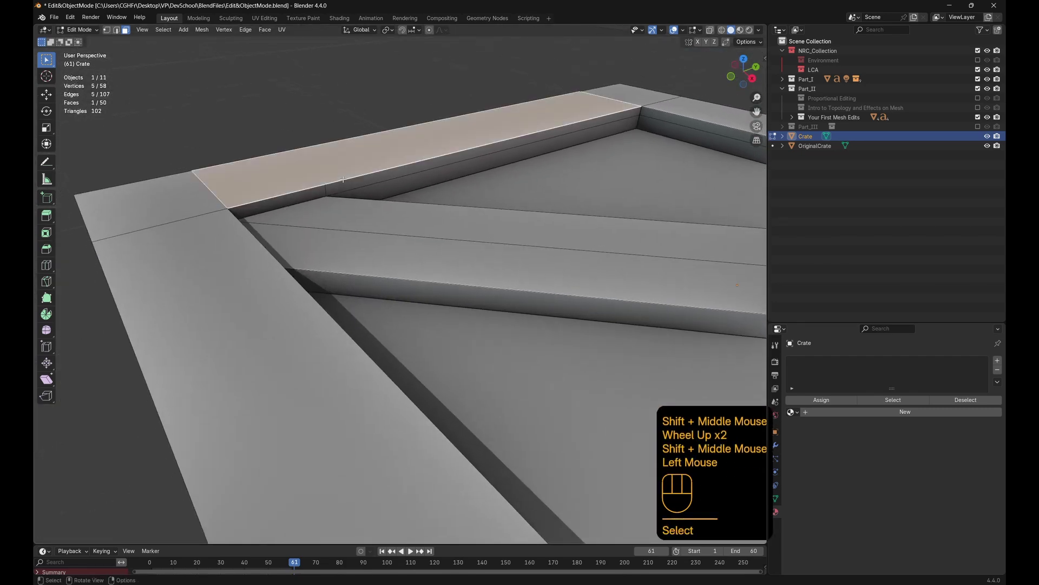
key("2")
left_click(372, 177)
left_click(297, 190, "shift")
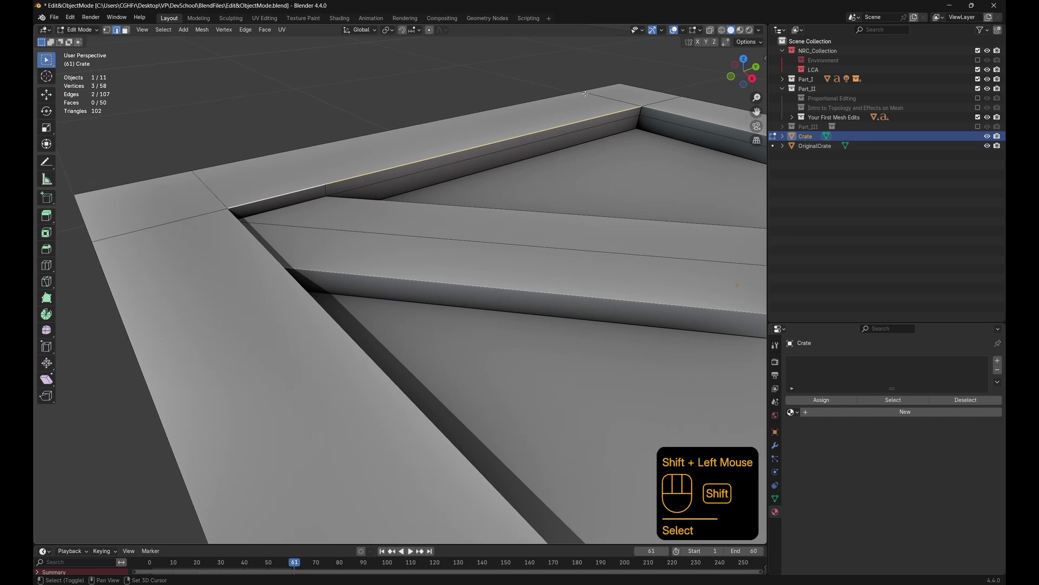
Examine the modeled crate side against the textured reference crate from several angles and distances
scroll(595, 118, "down", 4)
middle_click_drag(595, 117, 515, 367, "shift")
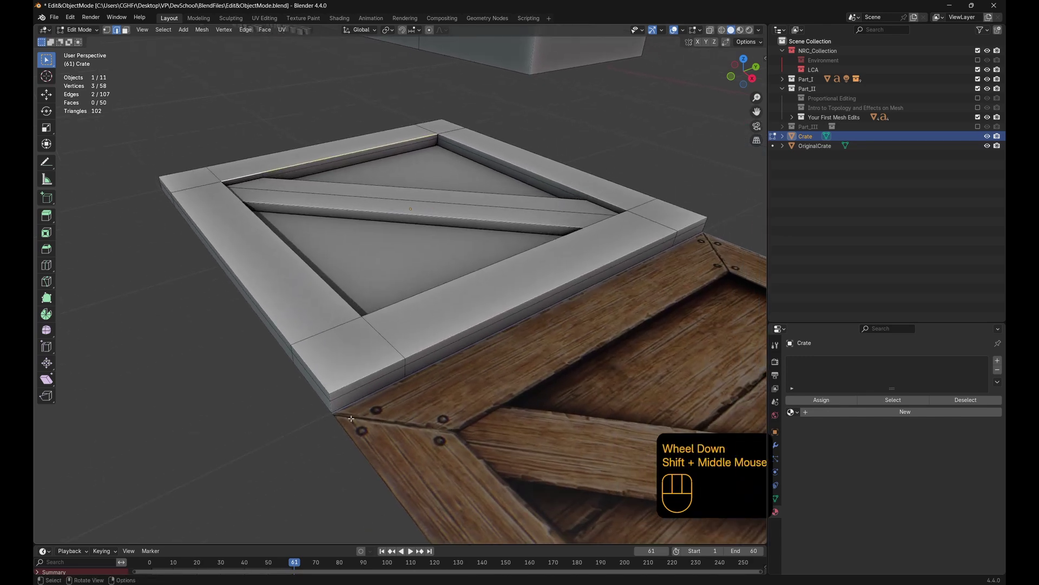
middle_click_drag(352, 418, 375, 361, "shift")
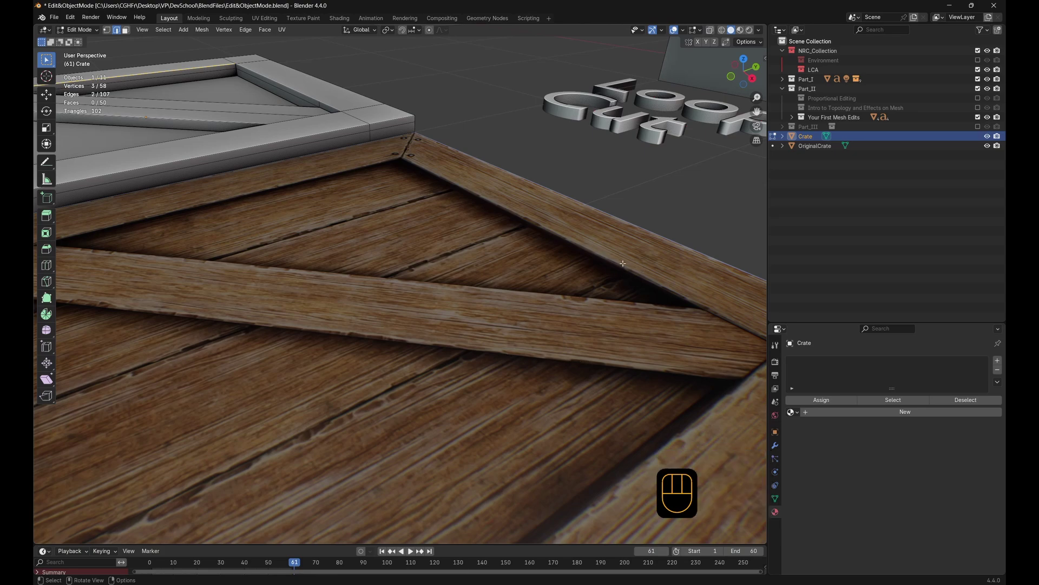
scroll(453, 154, "down", 5)
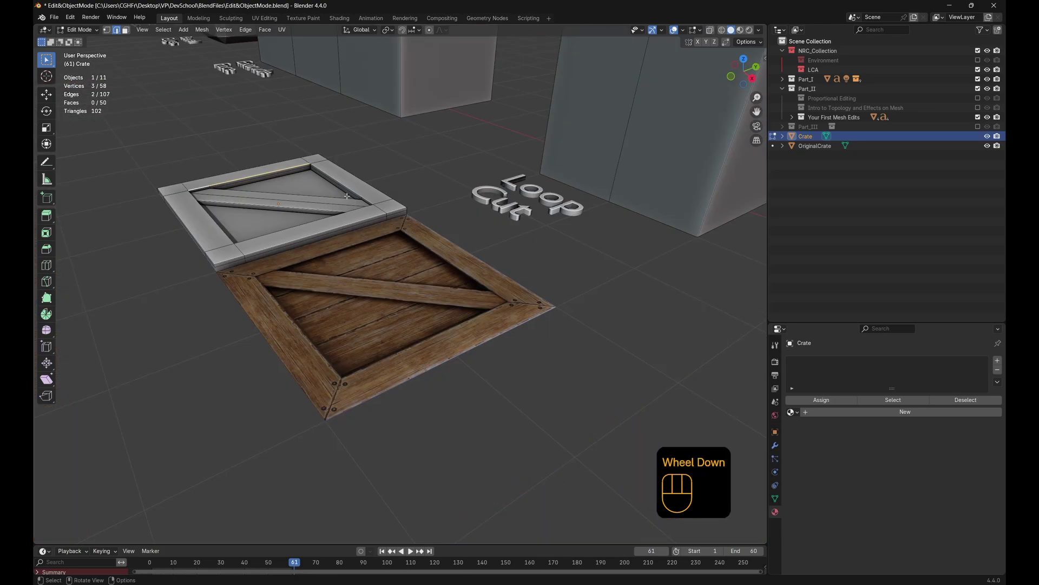
middle_click_drag(347, 196, 307, 201)
scroll(317, 203, "down", 2)
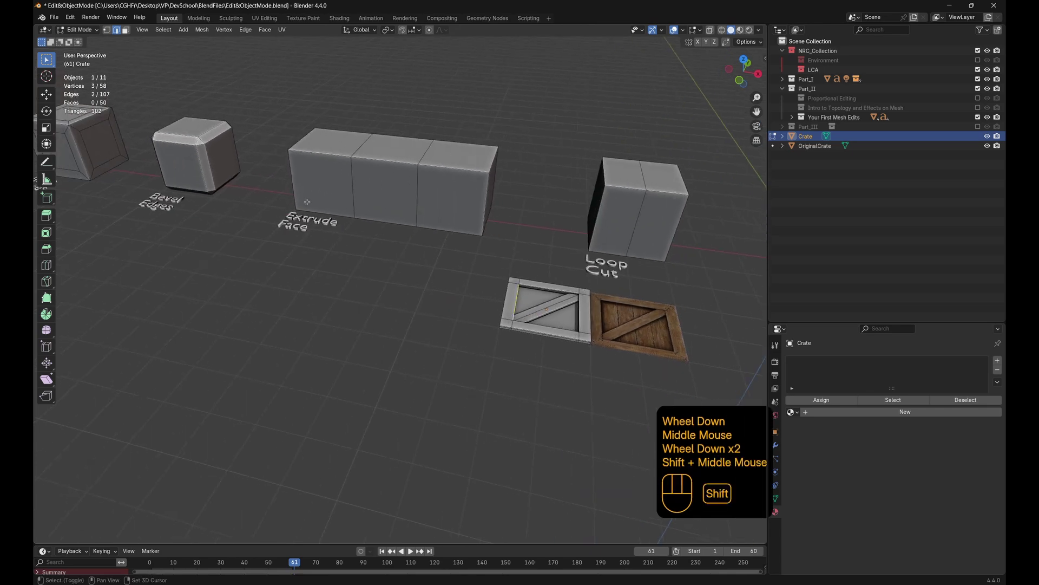
scroll(307, 202, "up", 1)
middle_click_drag(541, 351, 449, 290, "shift")
scroll(277, 295, "up", 1)
Open the crate's modifier properties and look through the Generate modifiers, including Bevel
left_click(775, 445)
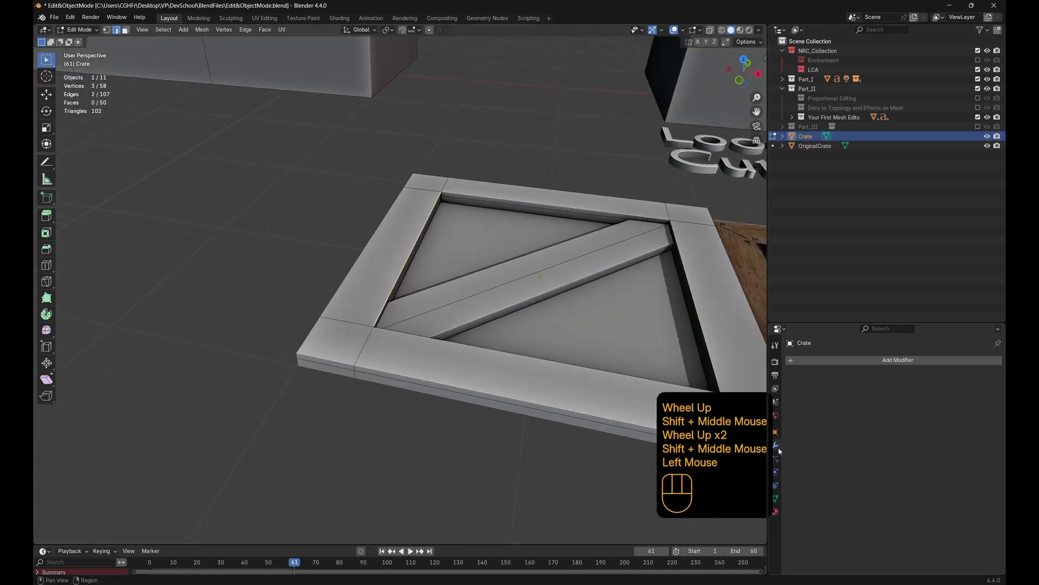
left_click(818, 360)
mouse_move(826, 362)
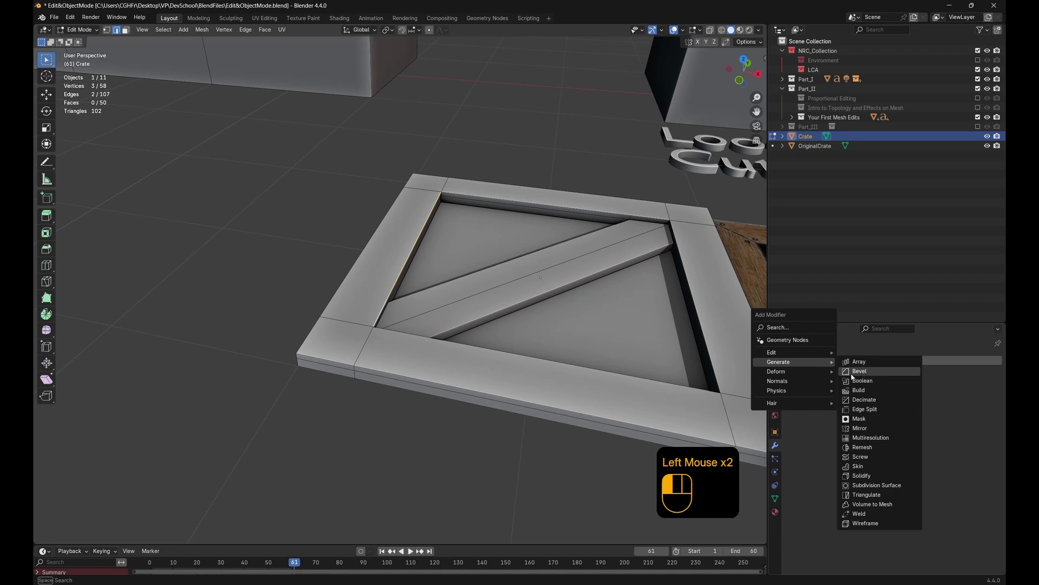
Select the two stacked vertical edges and the two adjoining upper outer edges at the frame's near corner, away from the reference crate
middle_click_drag(513, 416, 272, 455, "shift")
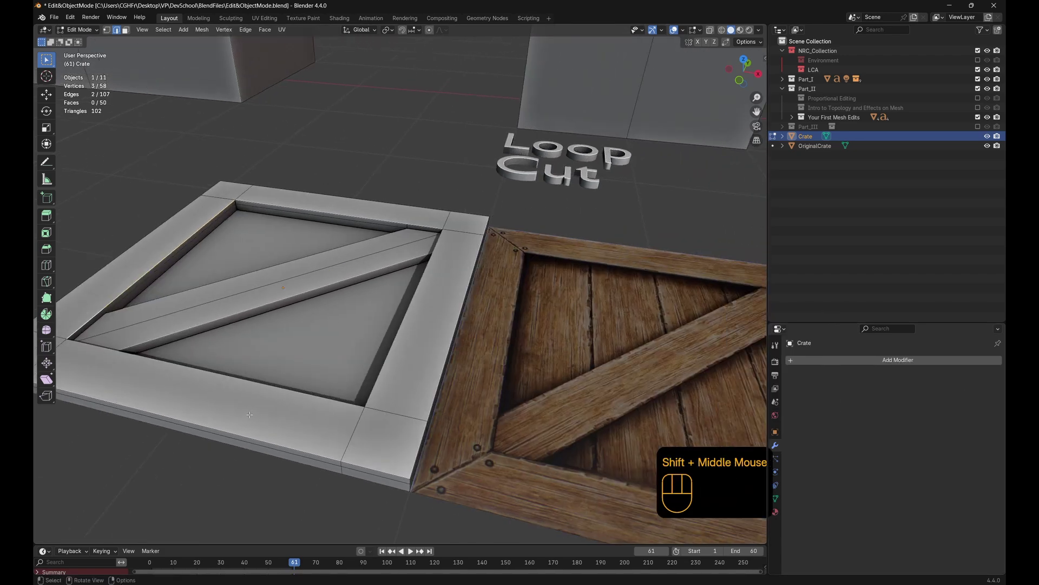
middle_click_drag(198, 362, 241, 370)
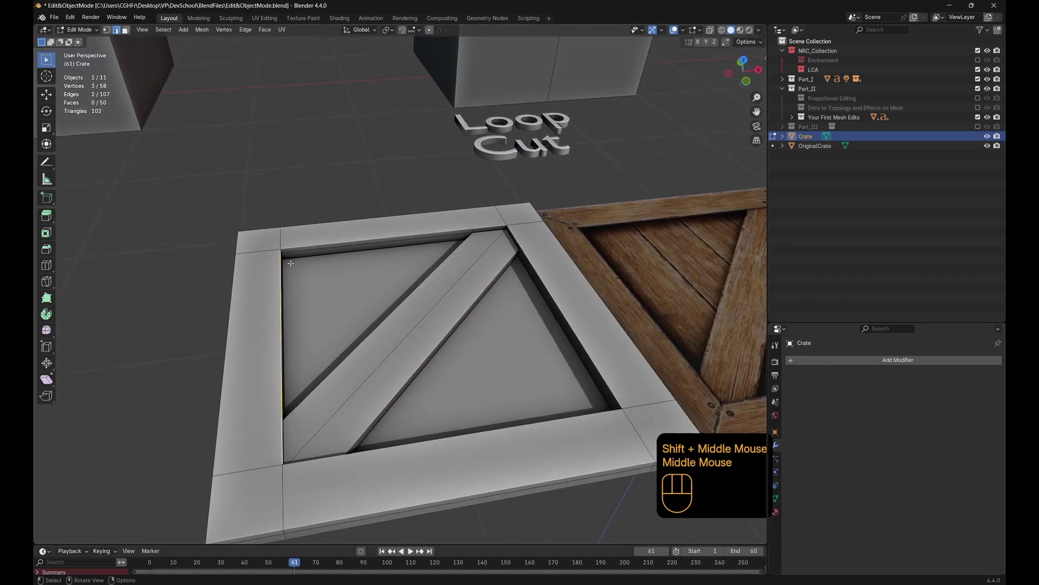
middle_click_drag(337, 483, 371, 470)
middle_click_drag(370, 469, 493, 402, "shift")
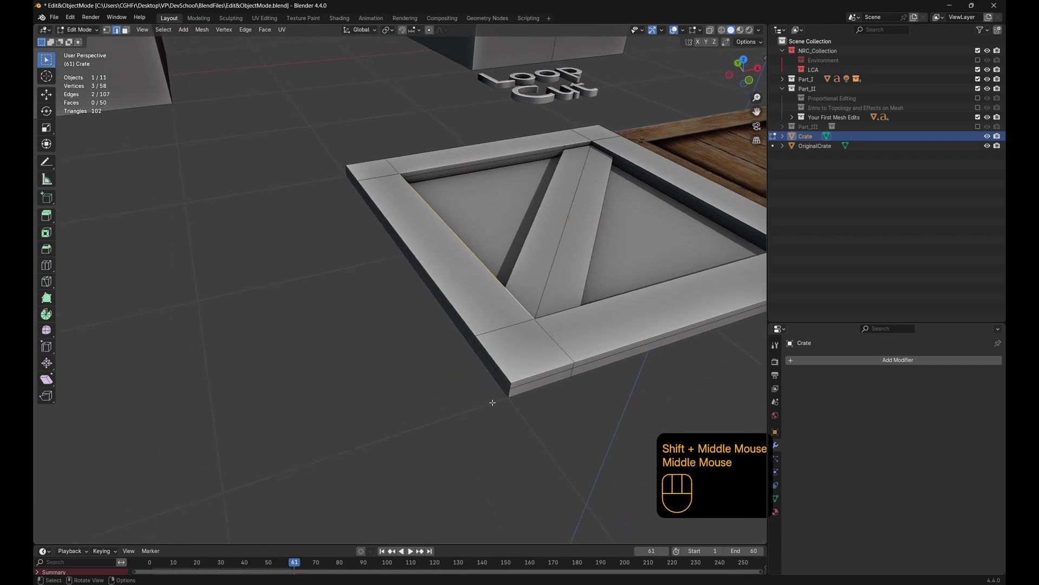
left_click(510, 392)
left_click(508, 381, "shift")
left_click(509, 382, "shift")
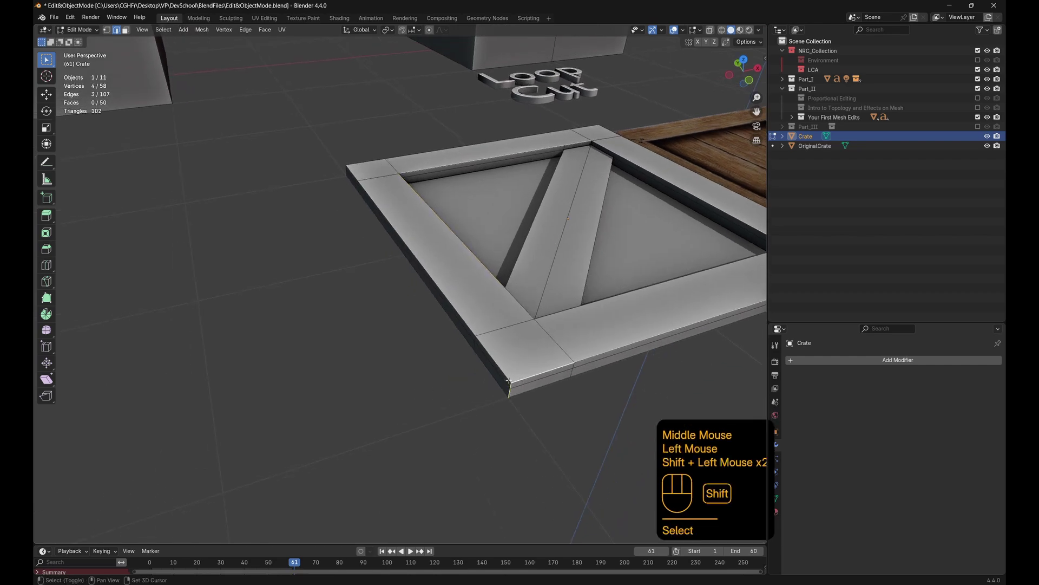
left_click(542, 375, "shift")
middle_click_drag(541, 375, 569, 360, "shift")
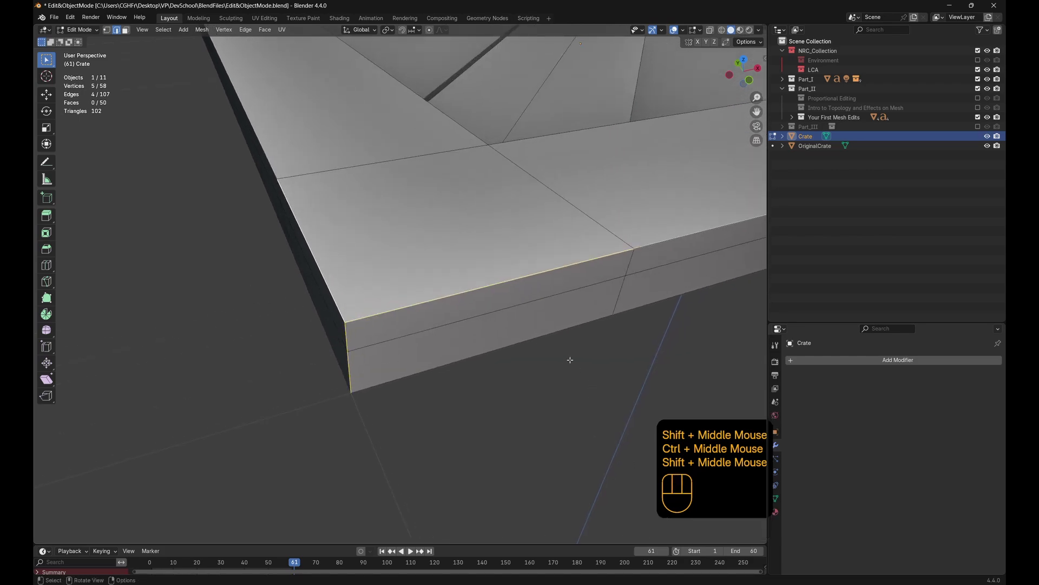
Set the viewport's solid shading lighting to MatCap with the dark brown material sphere
left_click(759, 30)
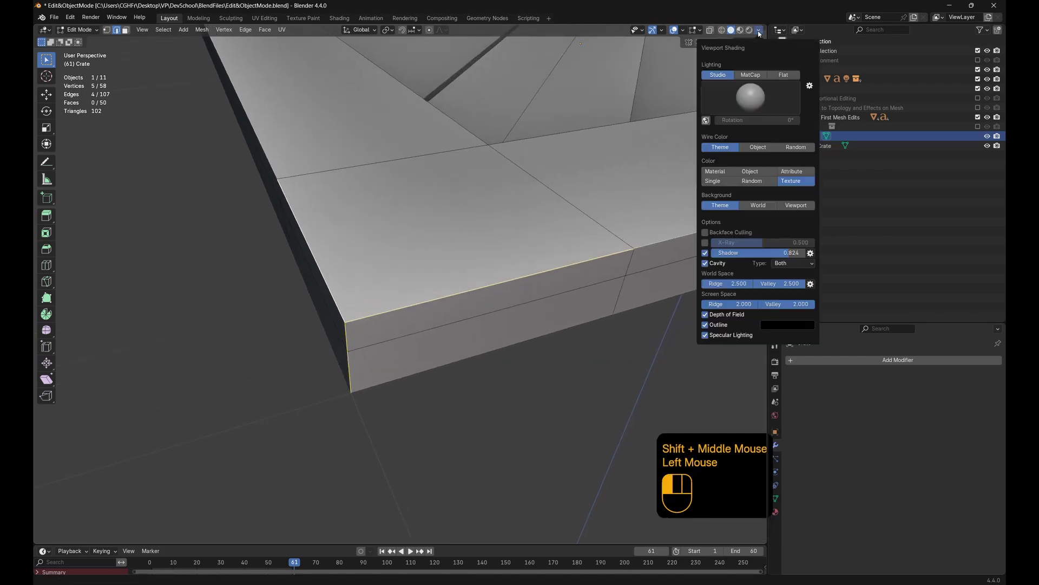
left_click(751, 75)
left_click(750, 87)
left_click(613, 158)
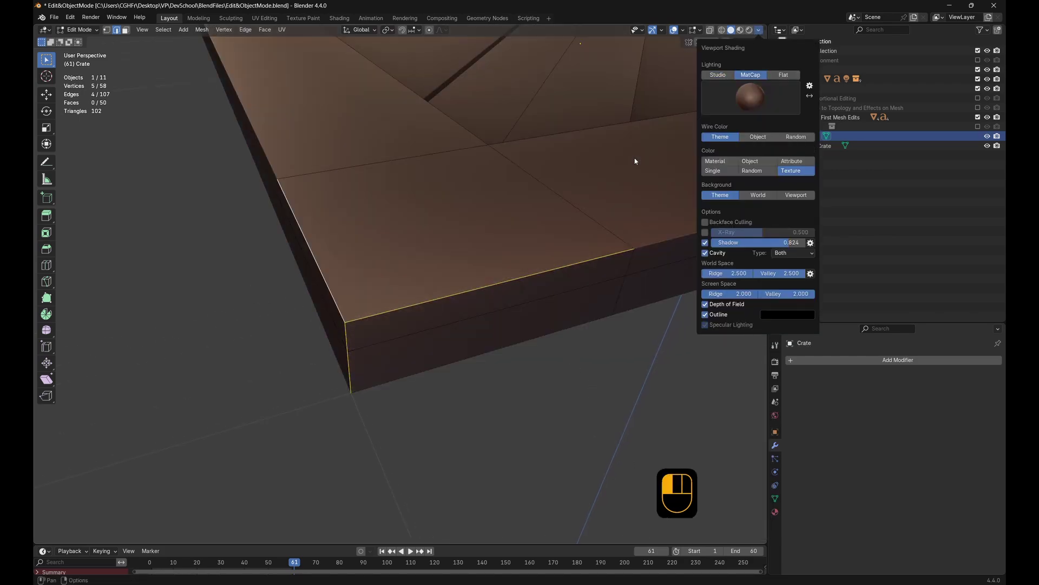
Bevel the four selected corner edges by about 0.017 m with one segment using the Bevel tool, and inspect the result in Object Mode
middle_click_drag(488, 303, 350, 343)
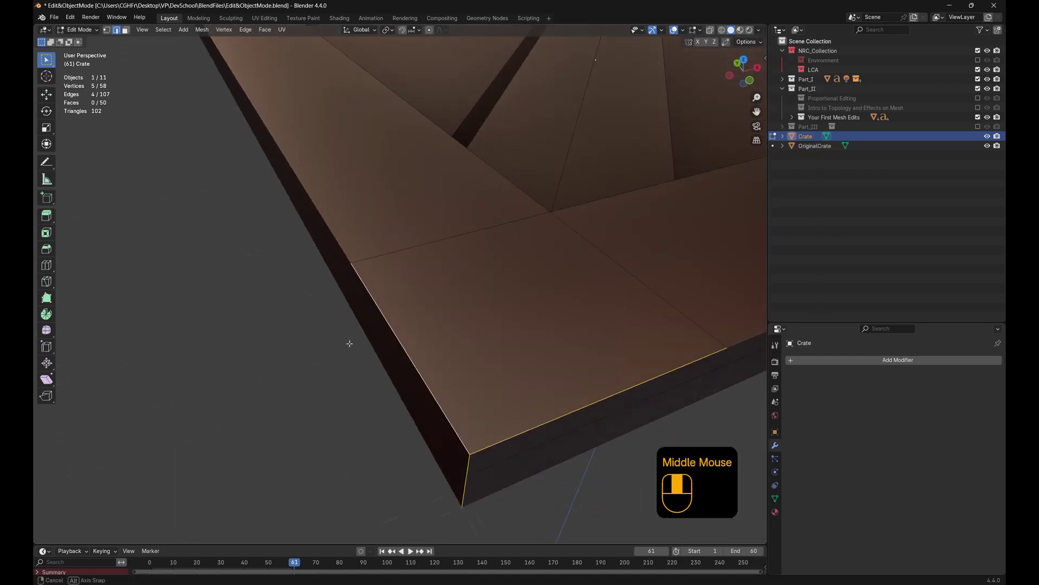
middle_click(480, 376, "alt")
middle_click(494, 358, "alt")
scroll(421, 409, "up", 2)
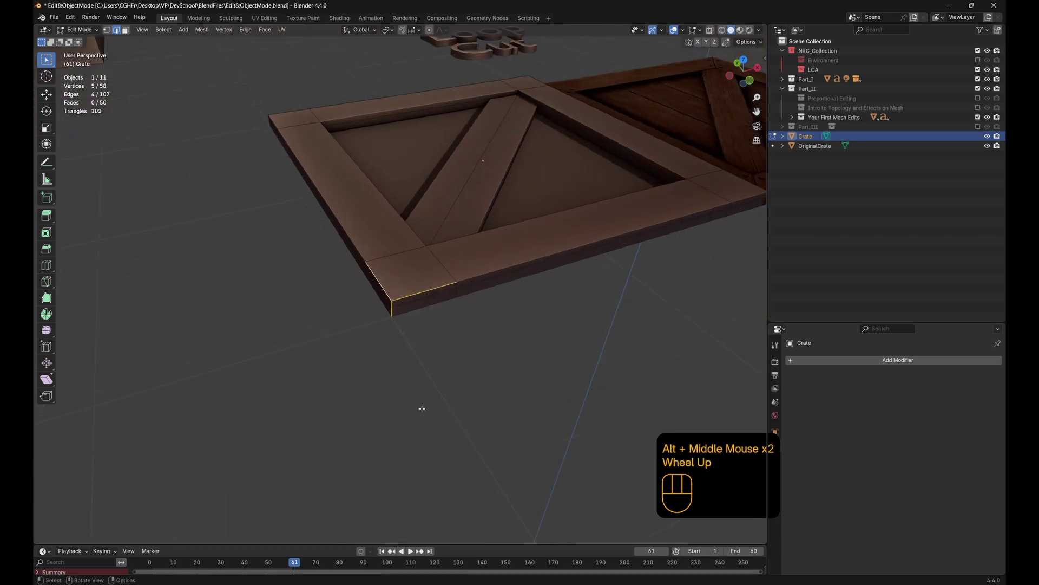
mouse_move(428, 401)
middle_mouse_down()
mouse_move(453, 373)
mouse_move(428, 400)
middle_mouse_up()
scroll(444, 378, "up", 2)
left_click(47, 249)
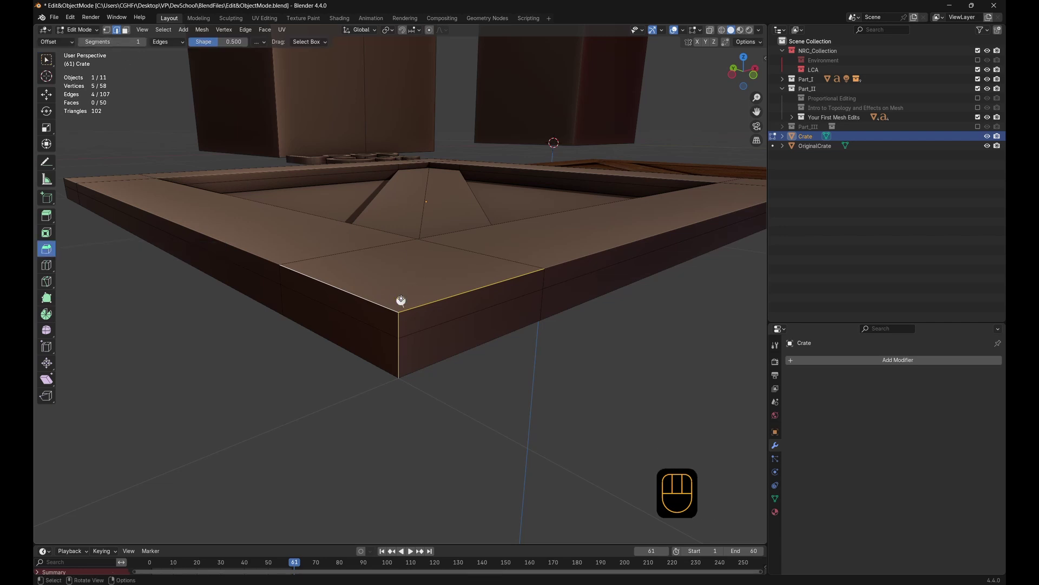
left_click_drag(401, 300, 410, 287)
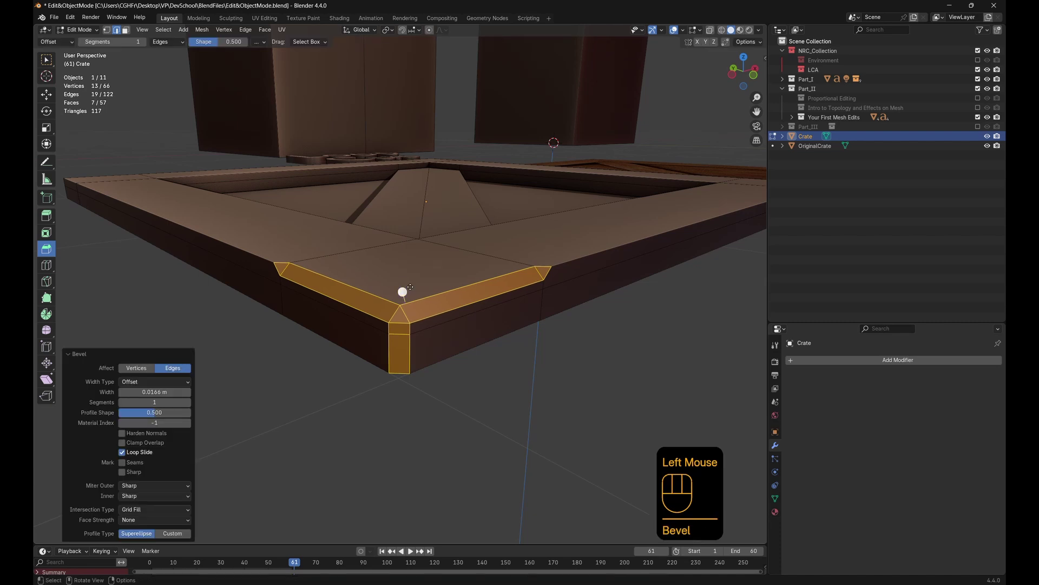
key("Tab")
middle_click_drag(410, 287, 342, 279)
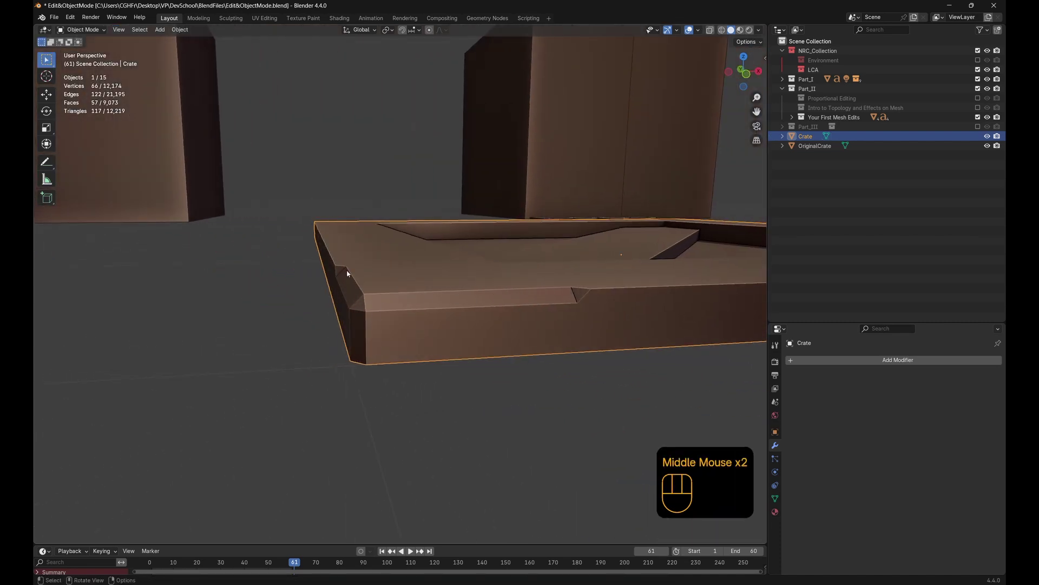
Undo the corner bevel and return to the selection tool in Edit Mode
key("ctrl+z")
key("ctrl+z")
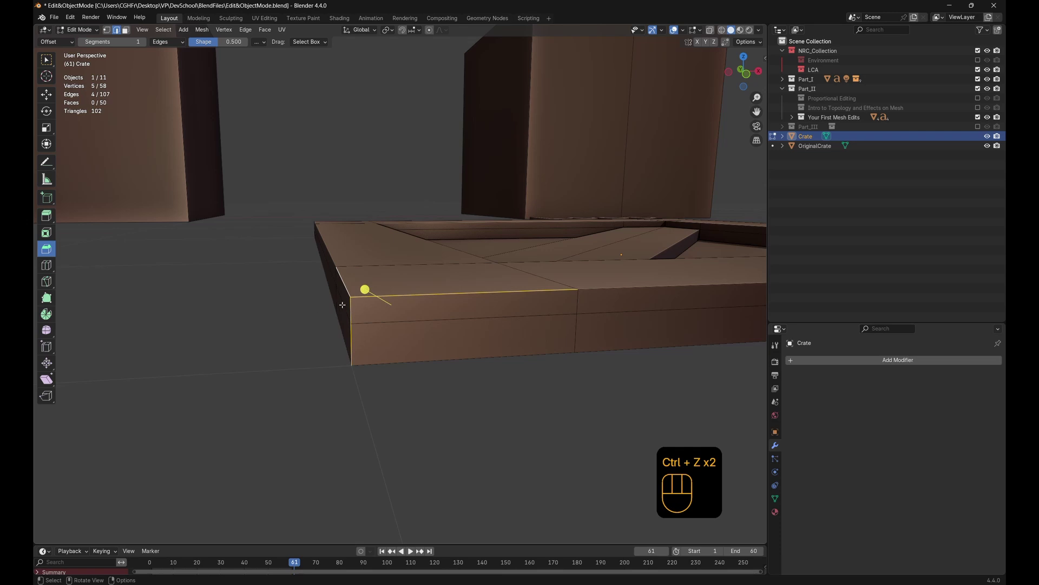
left_click(46, 63)
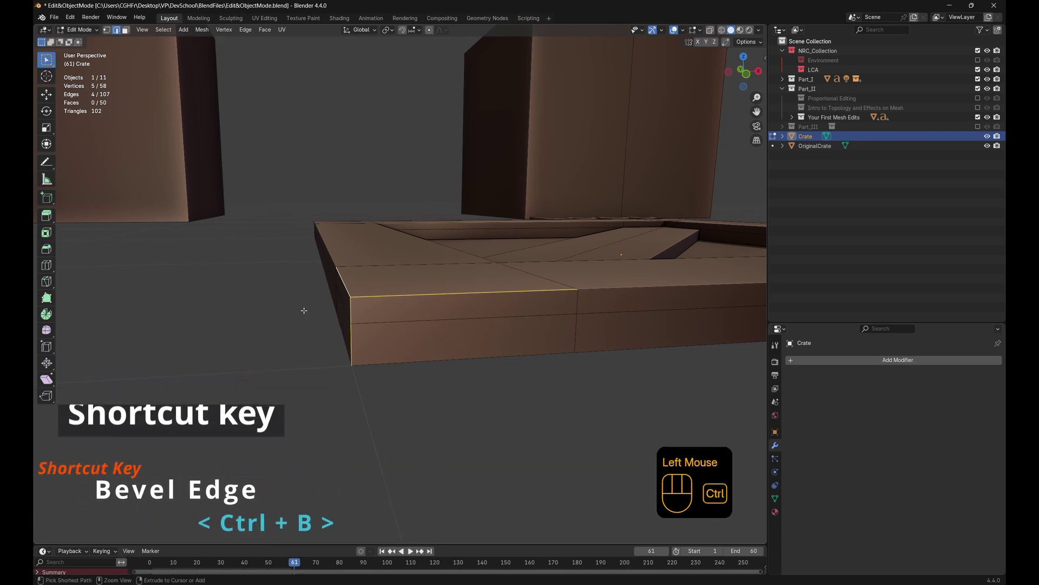
Bevel the four selected corner edges by about 0.013 m with three segments
key("ctrl+b")
key("ctrl+b")
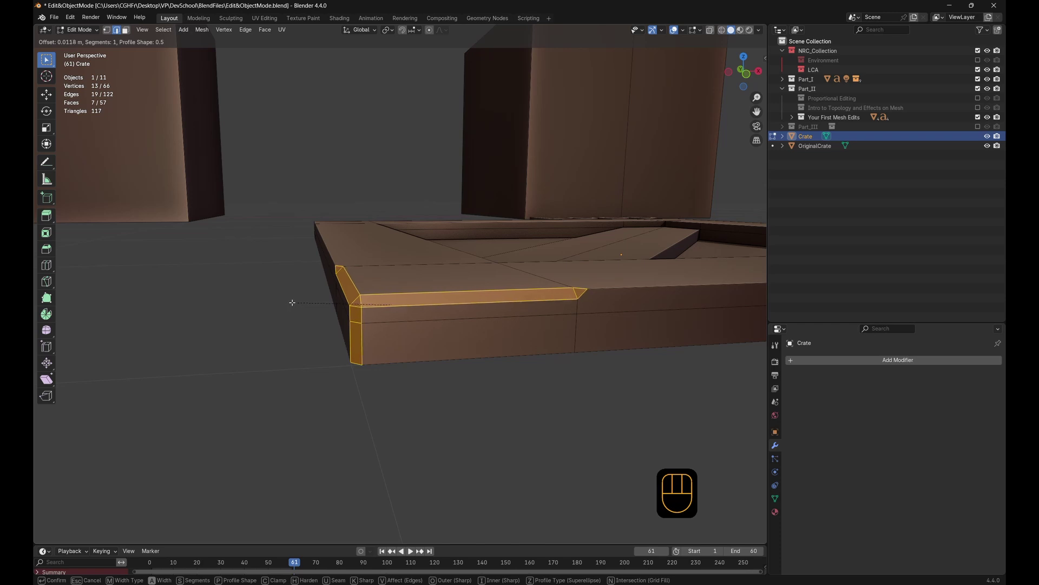
scroll(296, 305, "up", 1)
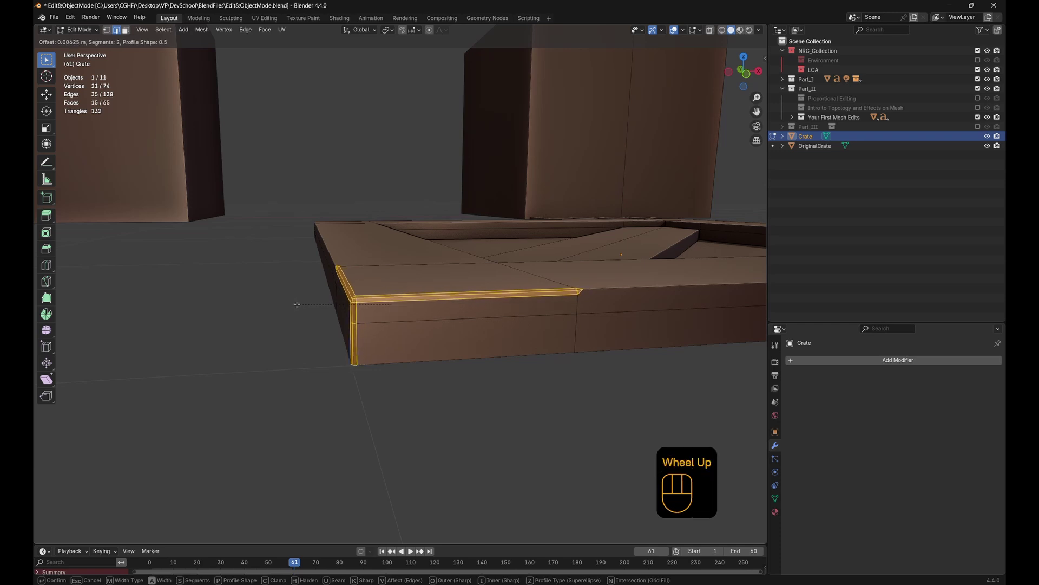
scroll(295, 305, "up", 1)
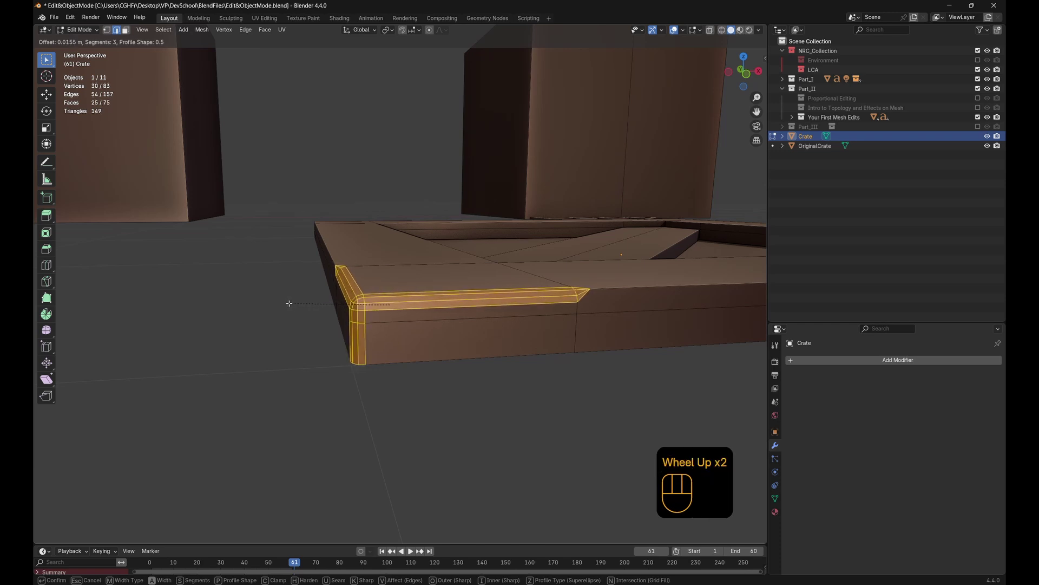
left_click(294, 304)
key("Caps_Lock")
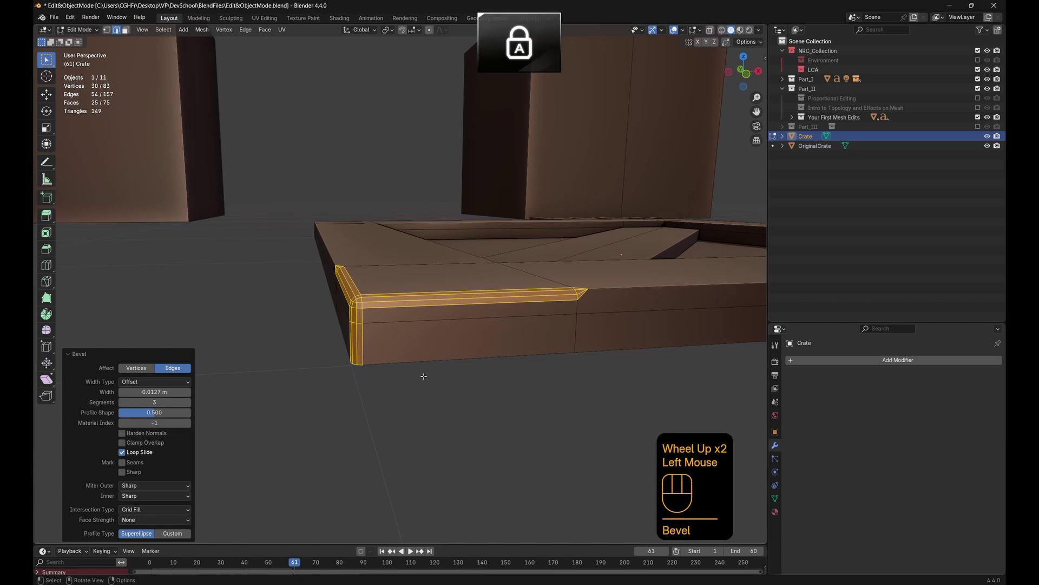
key("Caps_Lock")
Apply Shade Smooth to the crate in Object Mode, deselect it and inspect the beveled corner's shading
key("Tab")
middle_click_drag(418, 380, 452, 376)
right_click(402, 299)
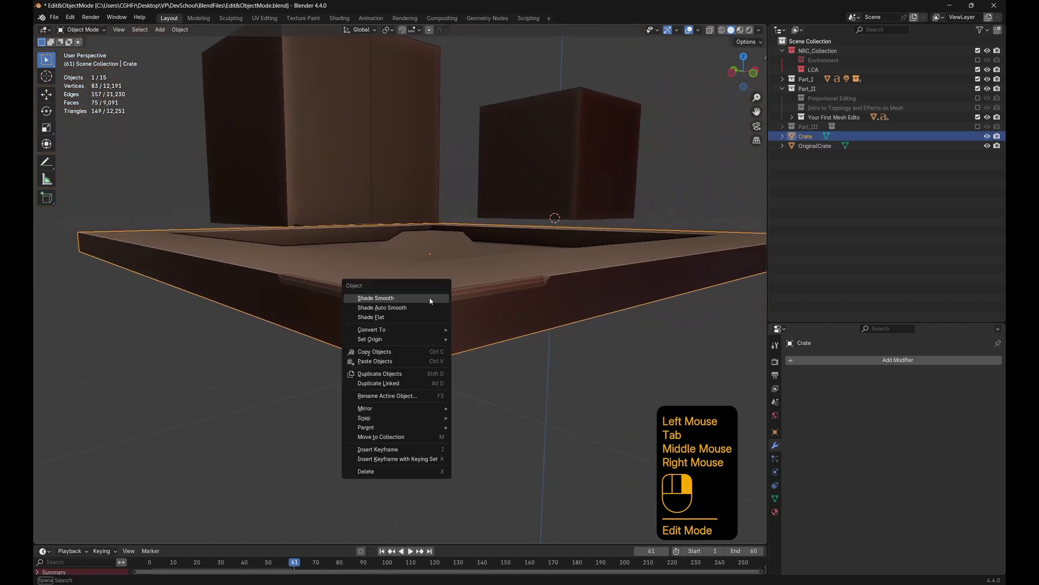
left_click(361, 299)
left_click(506, 406)
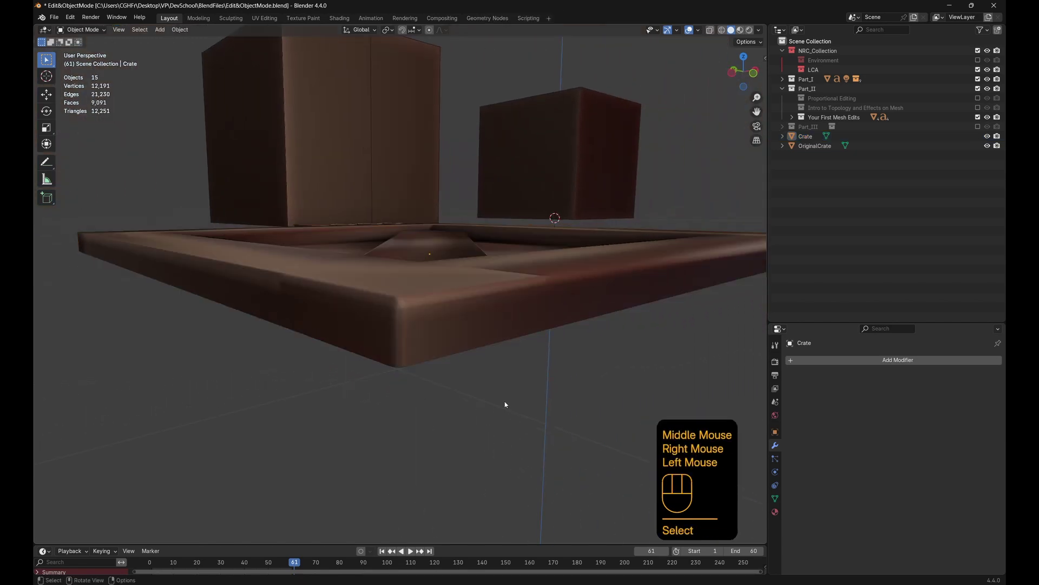
middle_click_drag(506, 406, 346, 289)
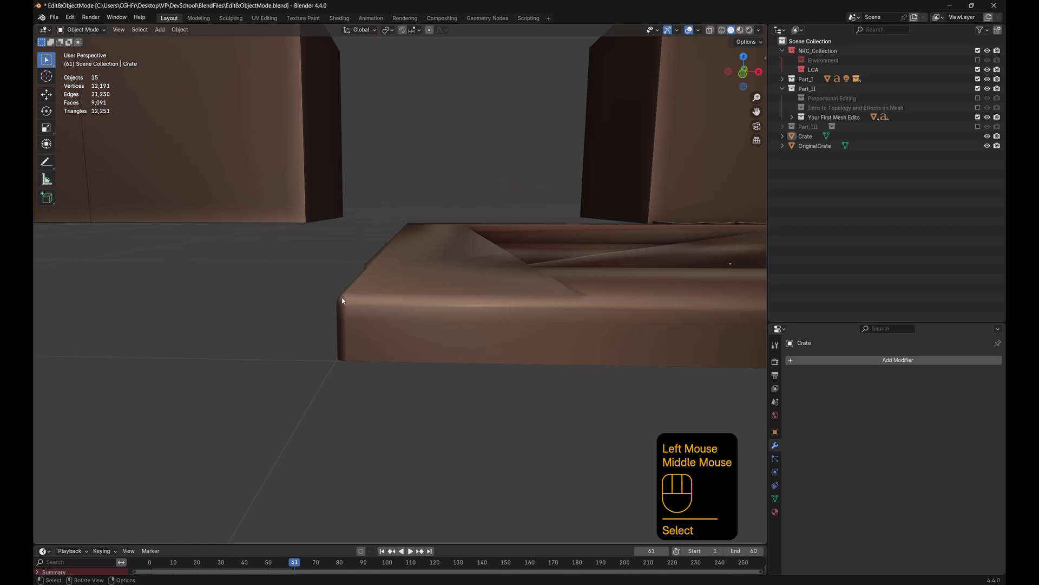
mouse_move(348, 336)
middle_mouse_down()
mouse_move(394, 390)
mouse_move(456, 387)
mouse_move(455, 399)
mouse_move(440, 366)
mouse_move(440, 304)
mouse_move(489, 341)
mouse_move(352, 339)
mouse_move(373, 336)
mouse_move(364, 339)
middle_mouse_up()
Apply Shade Auto Smooth to the crate with a 30° angle and inspect the frame and beveled corner
left_click(439, 305)
right_click(439, 305)
left_click(426, 313)
scroll(360, 336, "down", 1)
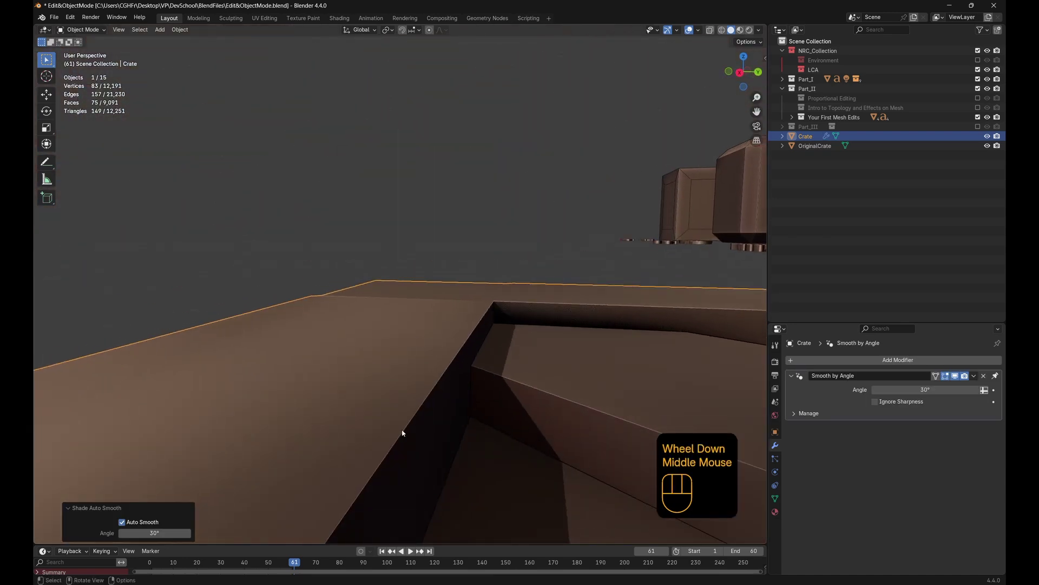
middle_click_drag(402, 433, 421, 318)
scroll(599, 356, "up", 1)
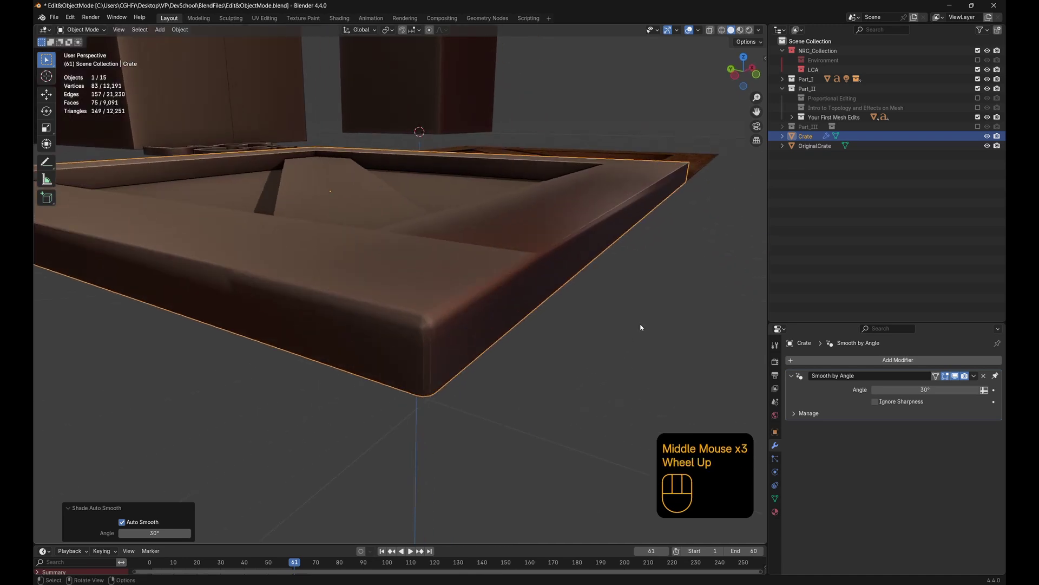
scroll(600, 356, "down", 3)
scroll(628, 320, "down", 1)
middle_click_drag(600, 356, 418, 281)
Undo the auto smooth, smooth shading and three-segment bevel on the crate
key("ctrl+z")
key("ctrl+z")
key("ctrl+z")
key("ctrl+z")
key("ctrl+z")
key("ctrl+z")
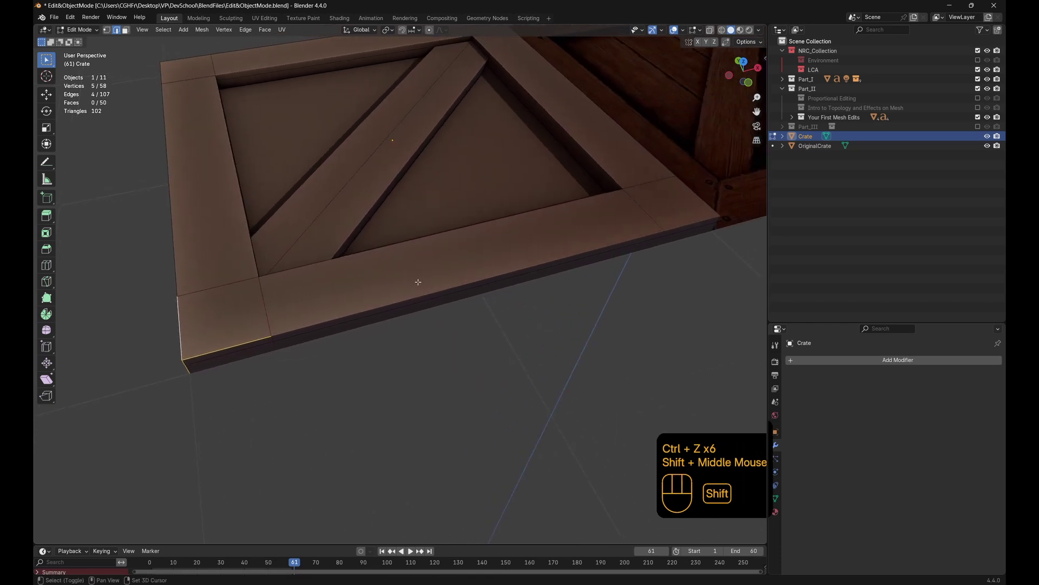
Select the outer top edges along two adjoining sides of the crate frame using shortest paths
left_click(681, 225)
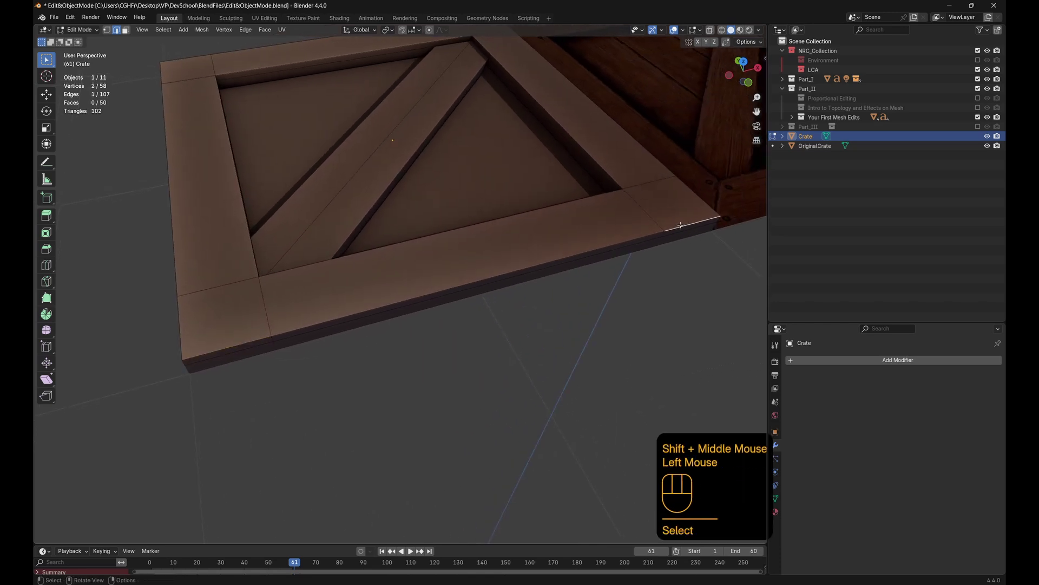
left_click(231, 342, "ctrl")
middle_click_drag(231, 342, 694, 215)
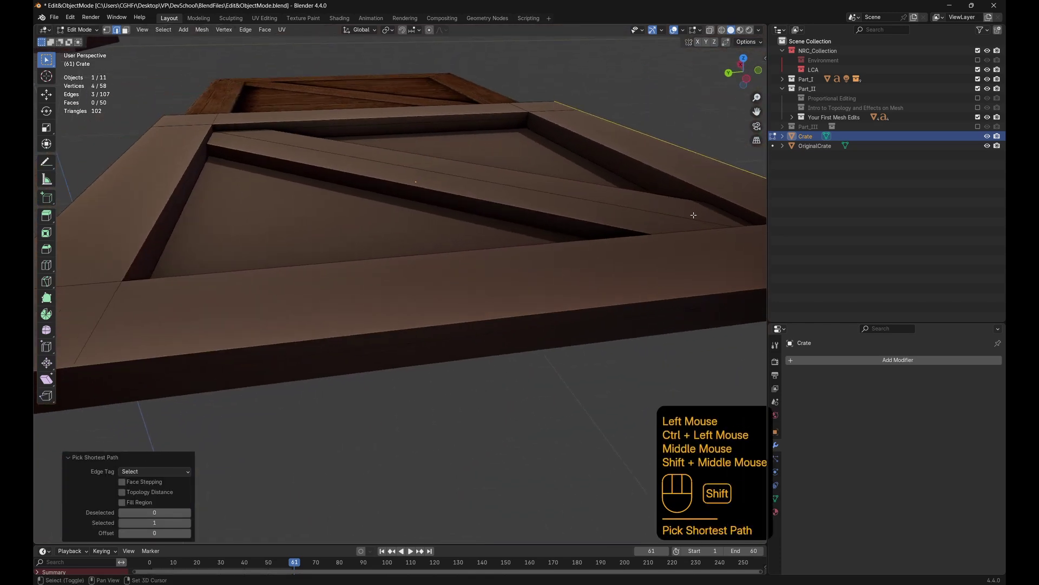
scroll(693, 214, "down", 3)
middle_click_drag(222, 422, 267, 297, "shift")
left_click(260, 310, "ctrl")
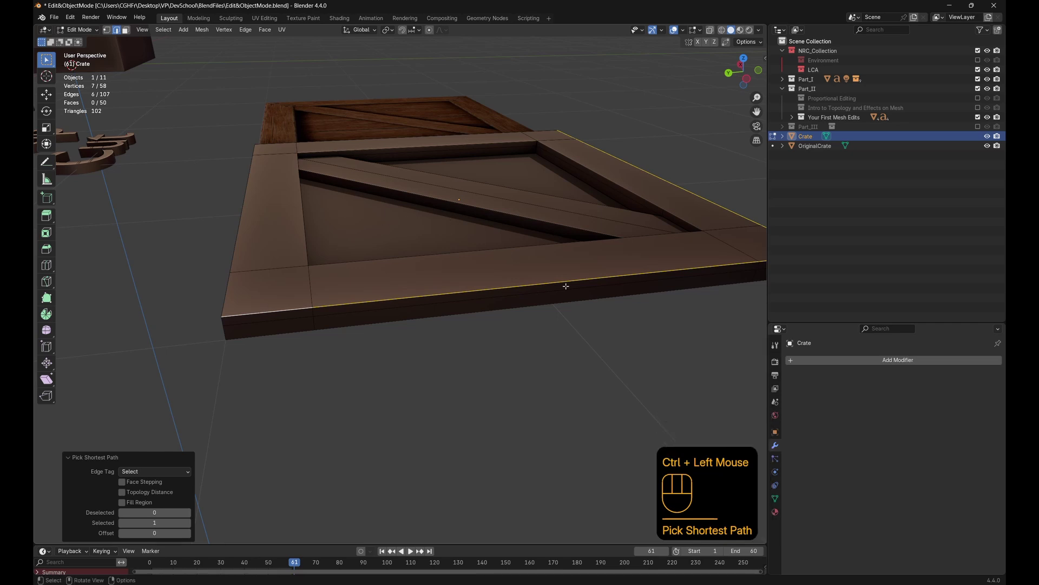
scroll(520, 269, "down", 3)
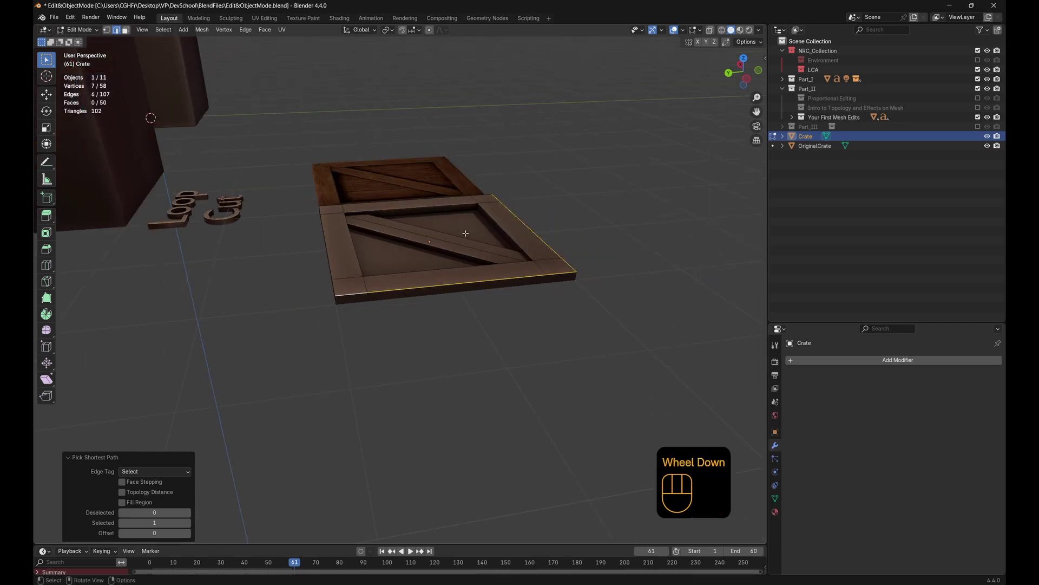
Isolate the crate in Local View and extend the edge selection around the remaining outer top perimeter of the frame
key("KP_Divide")
middle_click_drag(466, 232, 335, 366)
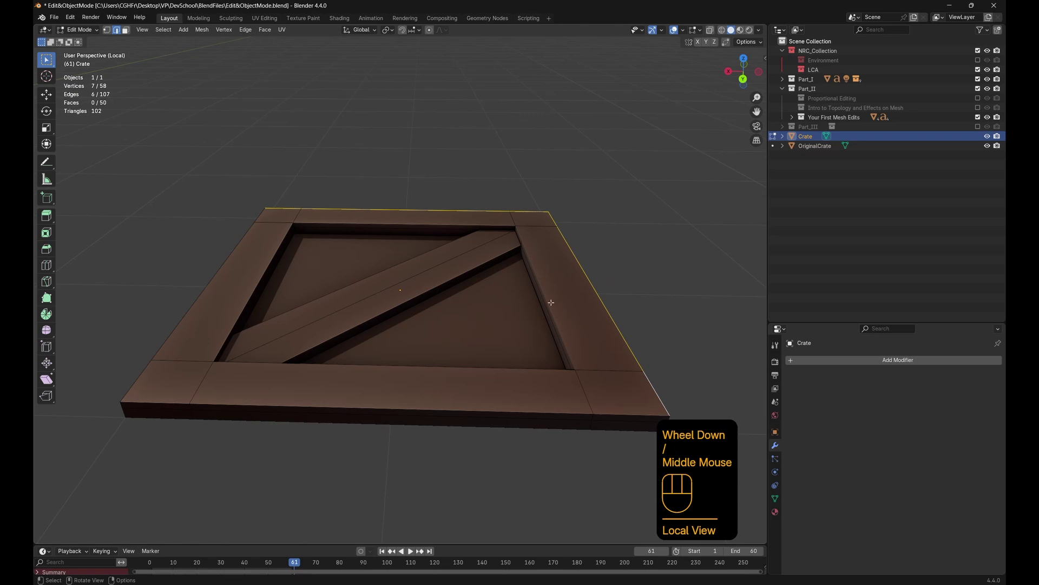
middle_click_drag(552, 302, 515, 360)
key("KP_Divide")
key("KP_Divide")
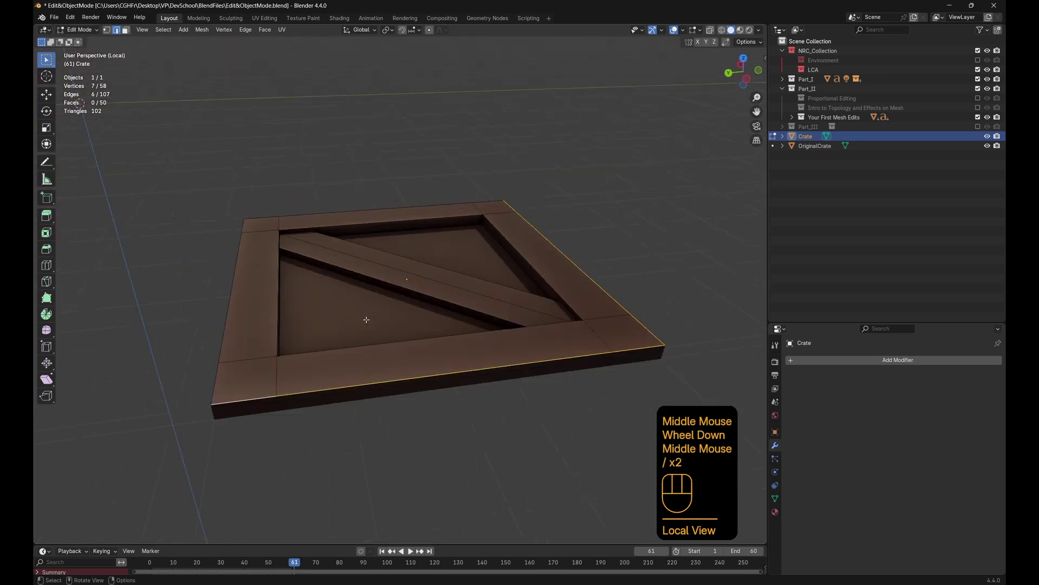
middle_click_drag(366, 320, 422, 346)
left_click(658, 381, "shift")
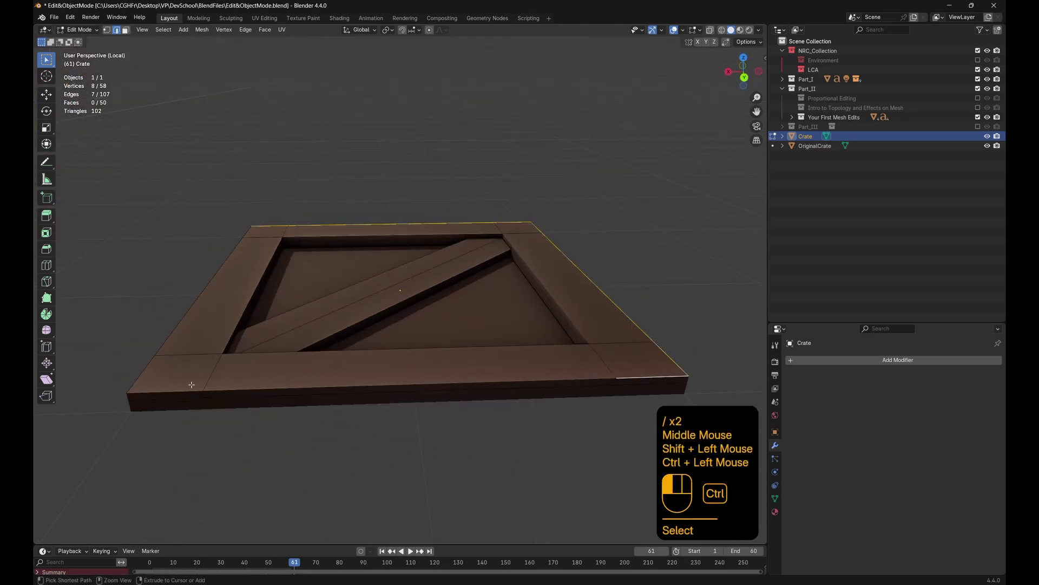
left_click(162, 392, "ctrl")
left_click(248, 233, "ctrl")
Add the vertical edges at all four outer corners of the crate to the selection
middle_click_drag(379, 336, 381, 403)
left_click(360, 418, "shift")
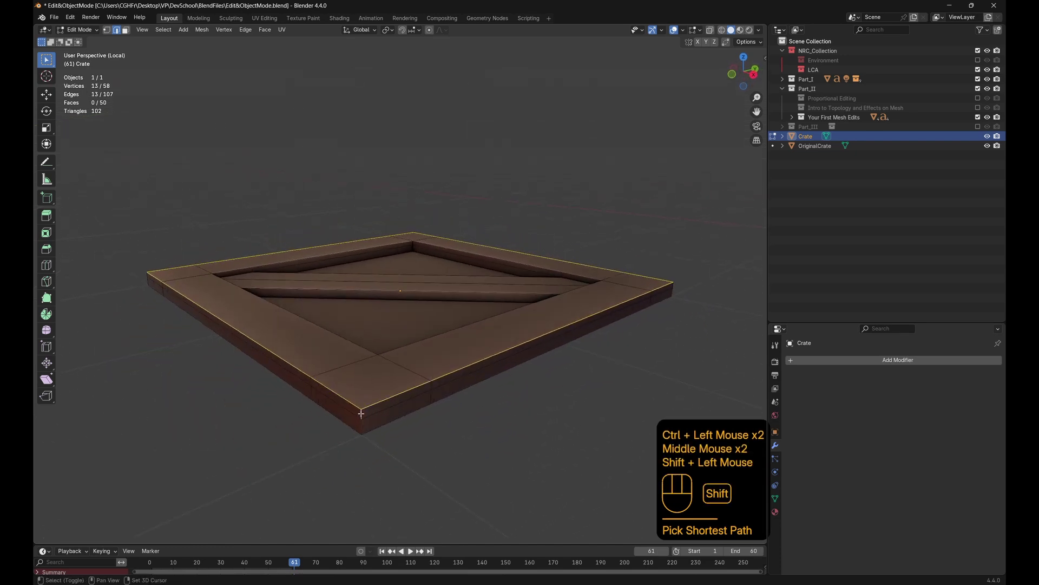
left_click(432, 398, "shift")
left_click(673, 287, "shift")
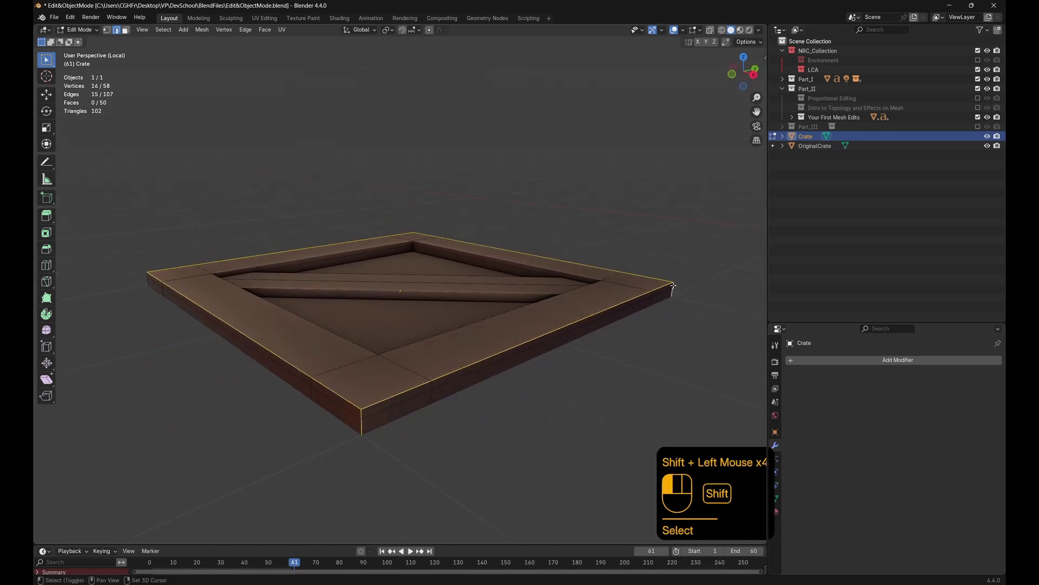
middle_click_drag(333, 405, 374, 422)
left_click(342, 383, "shift")
left_click(513, 305, "shift")
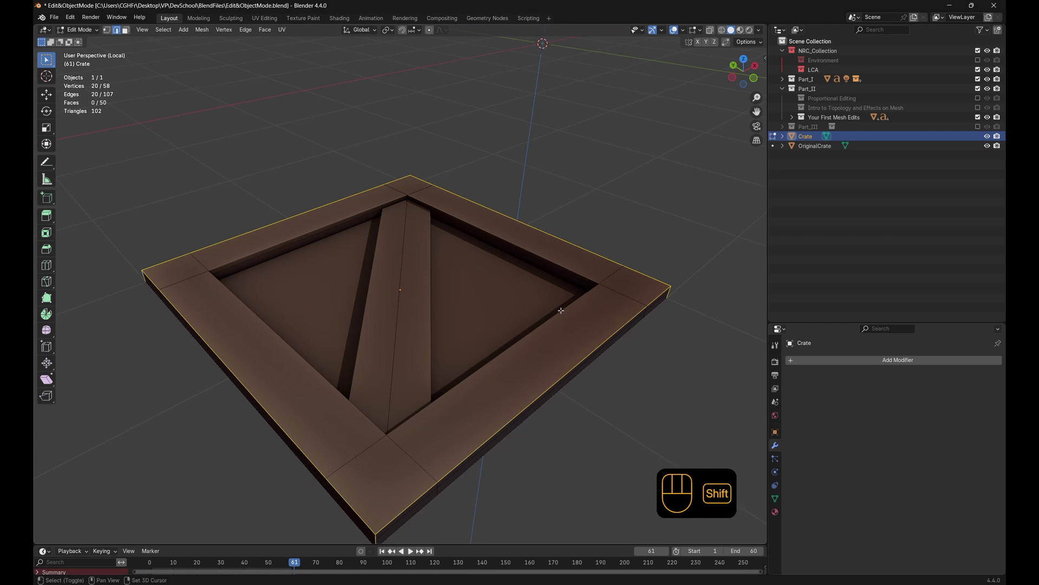
Add the frame's inner top rim edges and both long top edges of the diagonal beam to the selection
left_click(537, 343, "shift")
left_click(245, 318, "ctrl")
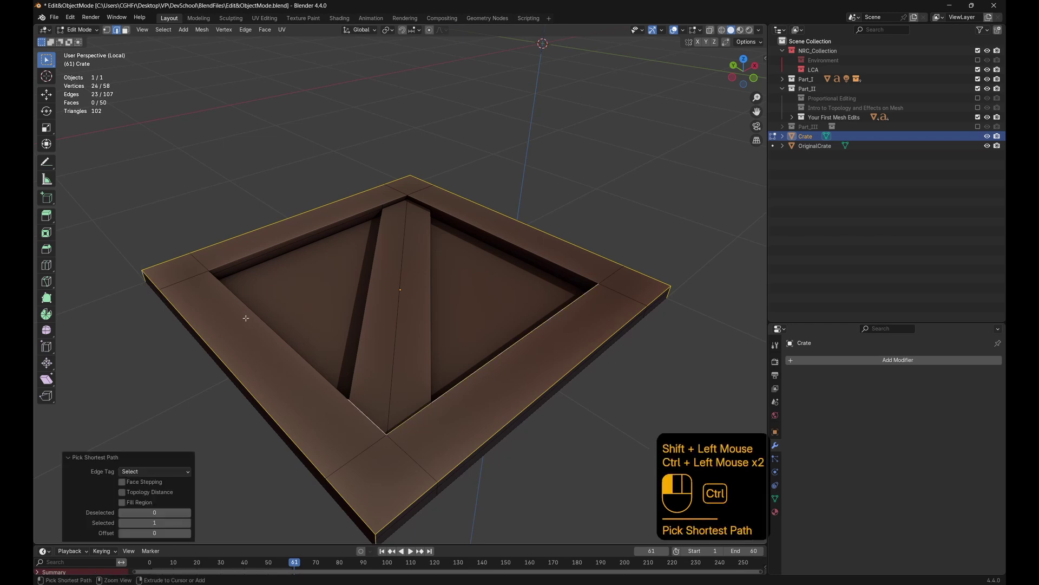
left_click(496, 232, "ctrl")
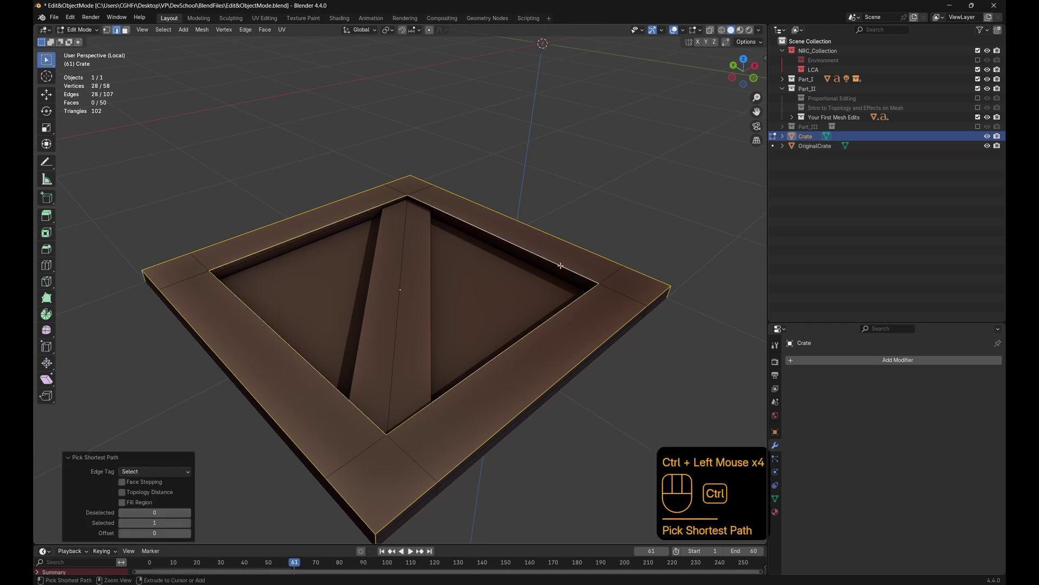
left_click(430, 248, "shift")
left_click(375, 253, "shift")
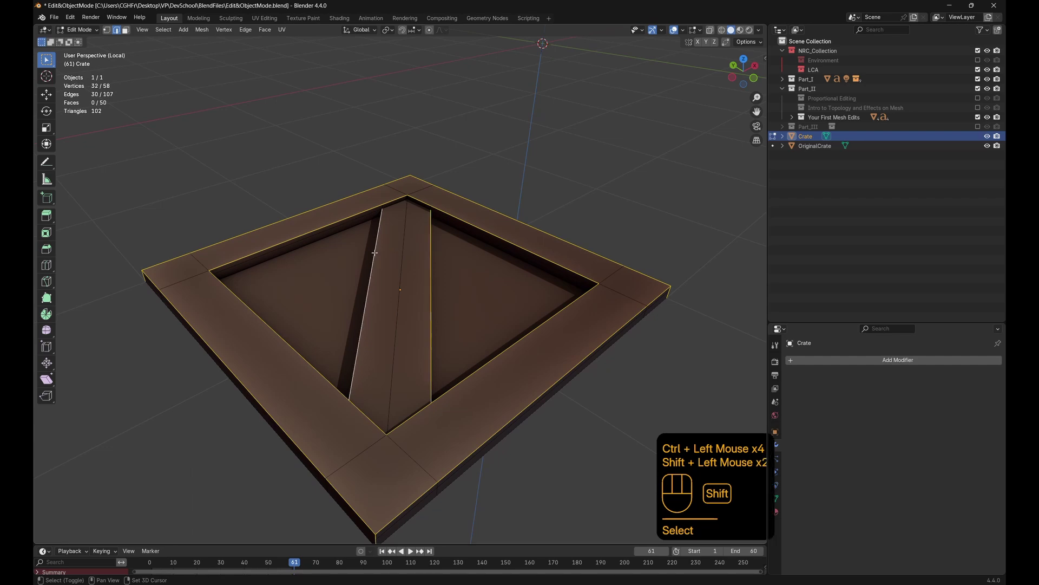
middle_click_drag(396, 358, 210, 318)
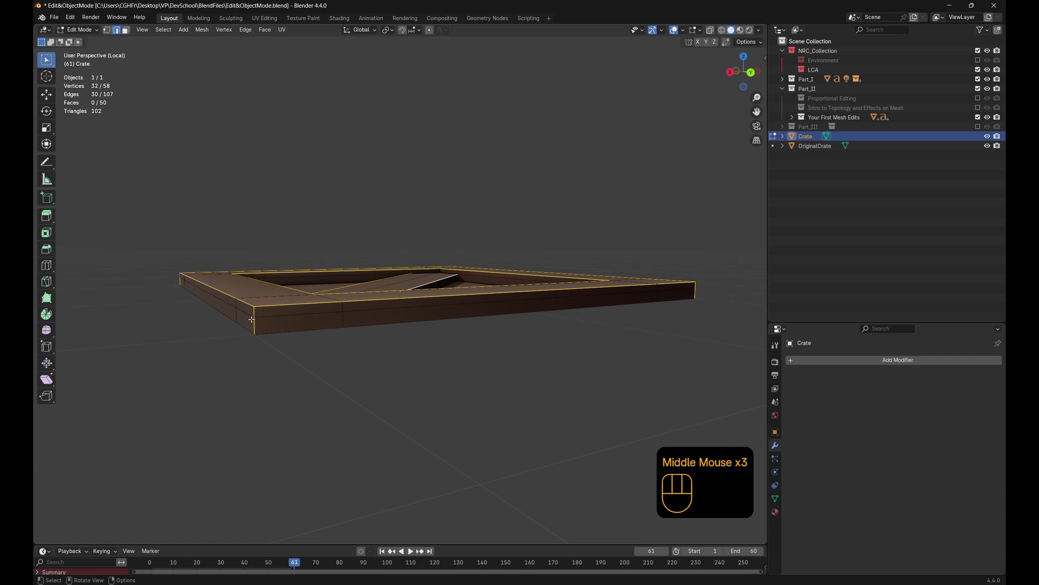
scroll(457, 376, "down", 2)
middle_click_drag(456, 376, 503, 355)
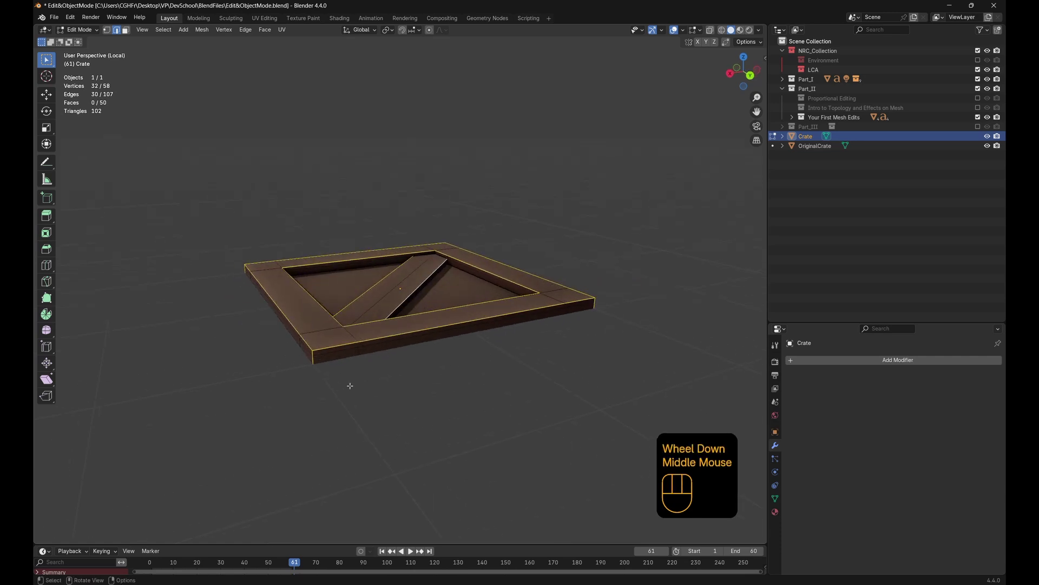
scroll(407, 385, "up", 2)
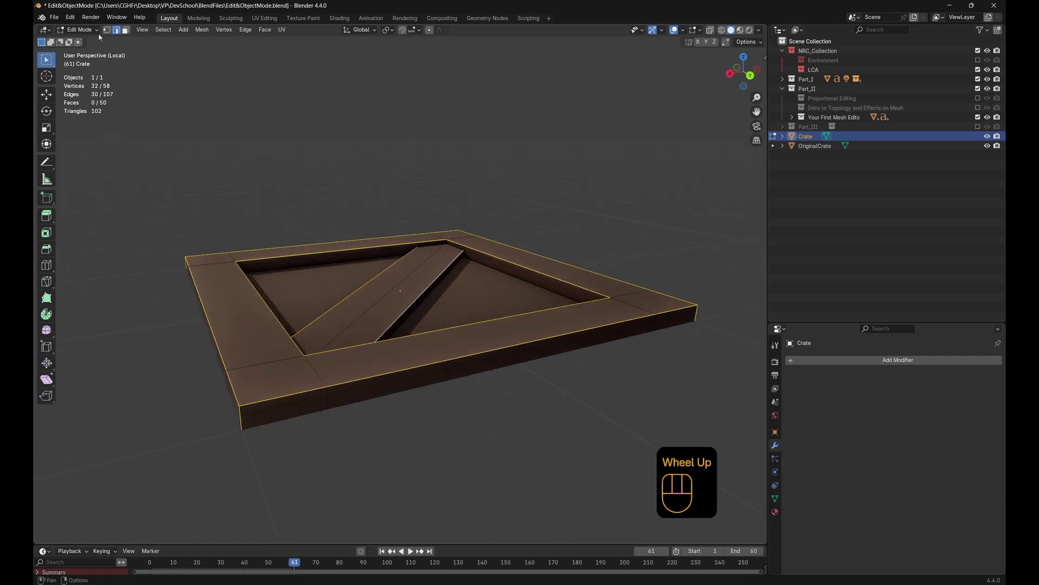
Check the crate's scale and dimensions among its transform values in Object Mode
left_click(78, 29)
left_click(81, 38)
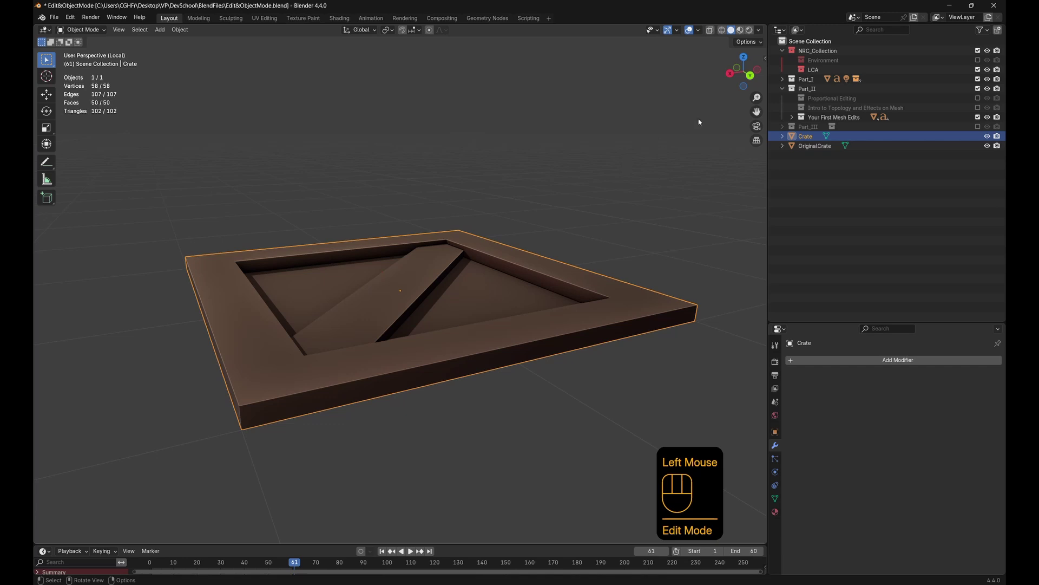
key("n")
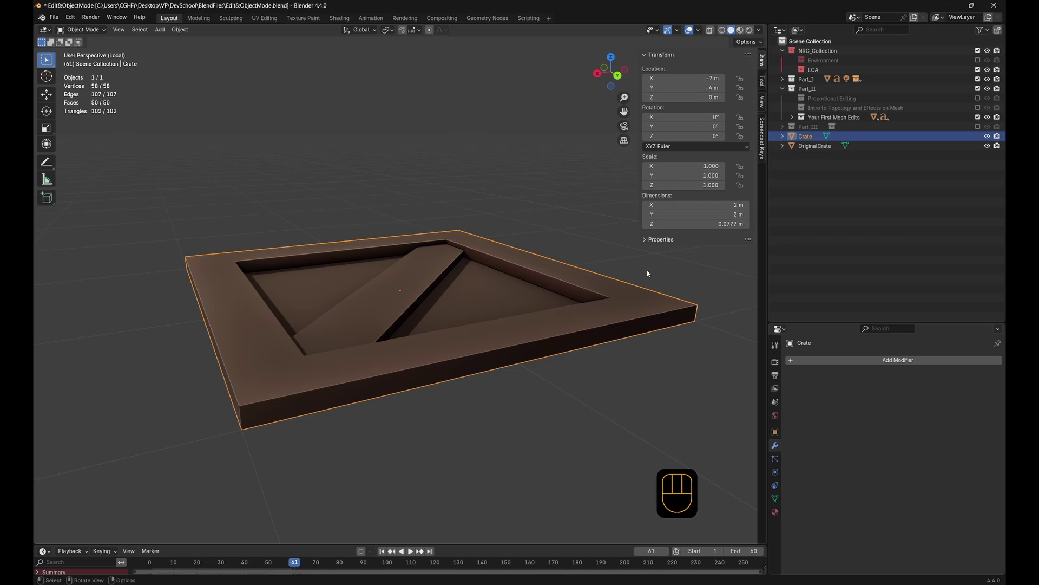
key("n")
key("n")
key("n")
middle_click_drag(449, 330, 475, 336)
Bevel the selected crate edges by about 0.011 m with one segment, return to Object Mode and leave Local View
key("Tab")
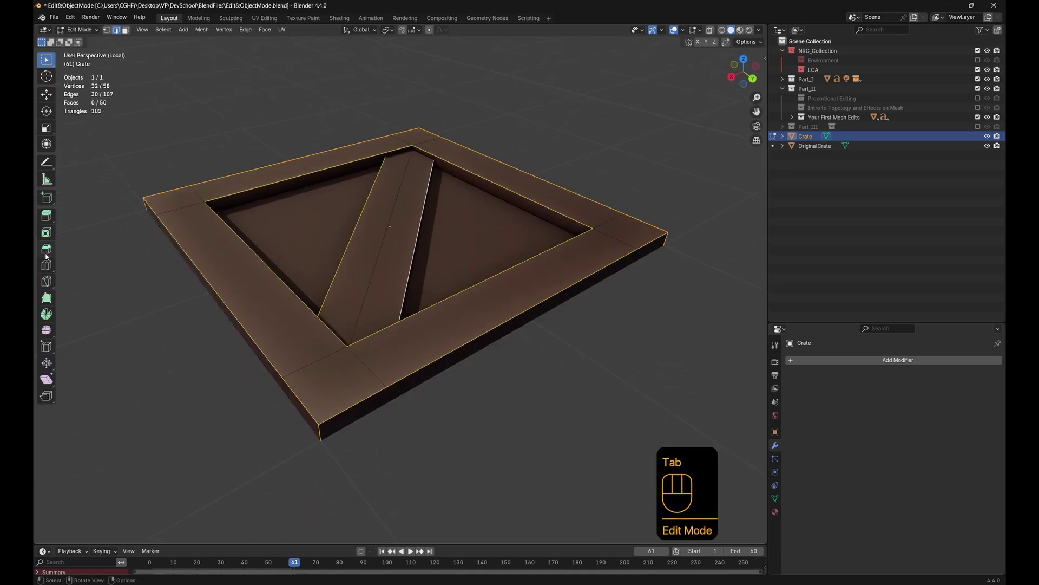
key("ctrl+b")
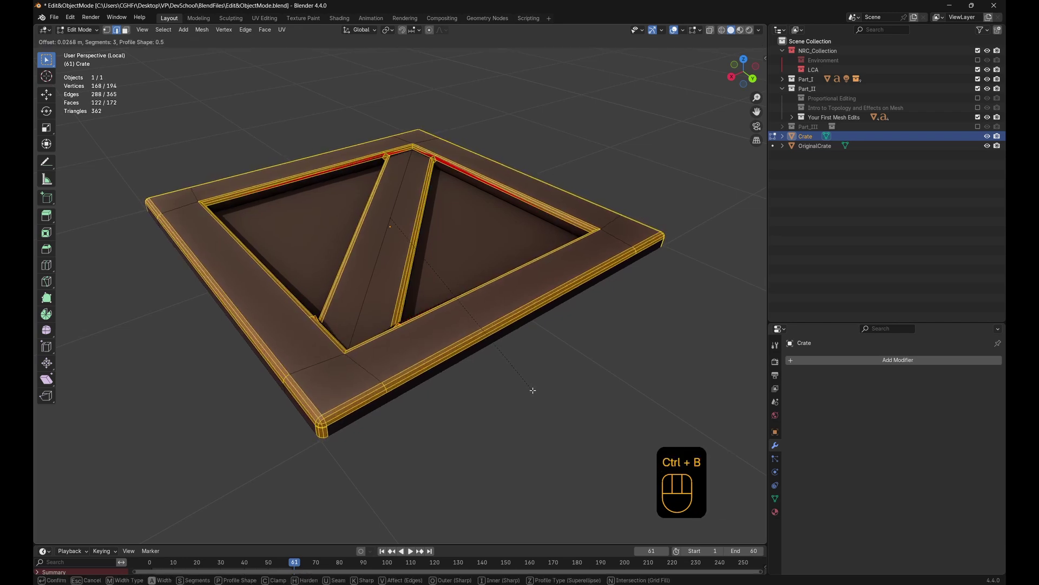
scroll(532, 391, "down", 2)
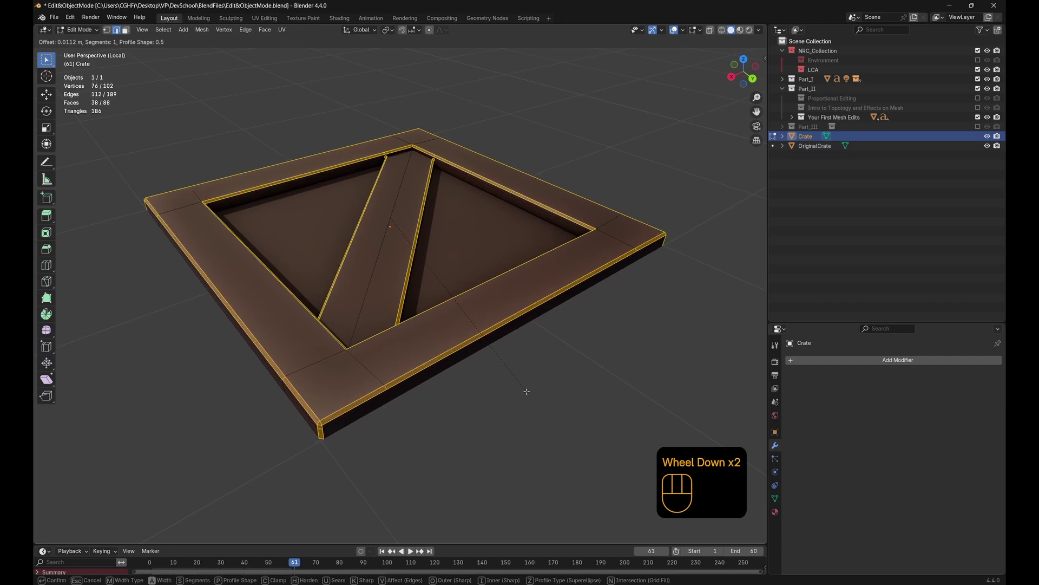
left_click(526, 391)
key("Tab")
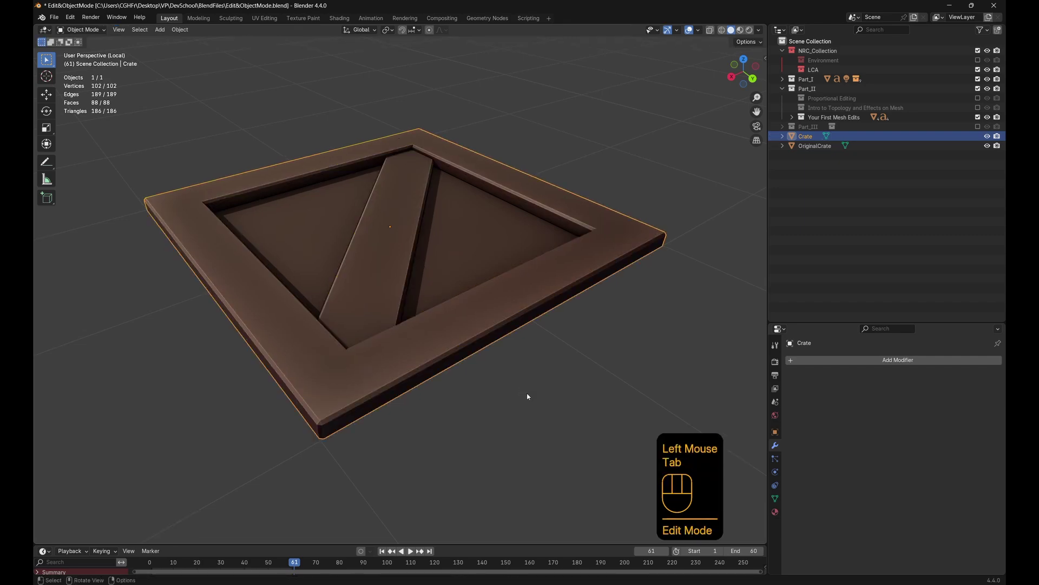
mouse_move(527, 394)
middle_mouse_down()
mouse_move(574, 357)
mouse_move(529, 395)
mouse_move(521, 423)
mouse_move(579, 405)
mouse_move(587, 353)
mouse_move(646, 338)
mouse_move(548, 350)
mouse_move(610, 376)
mouse_move(522, 388)
middle_mouse_up()
key("KP_Divide")
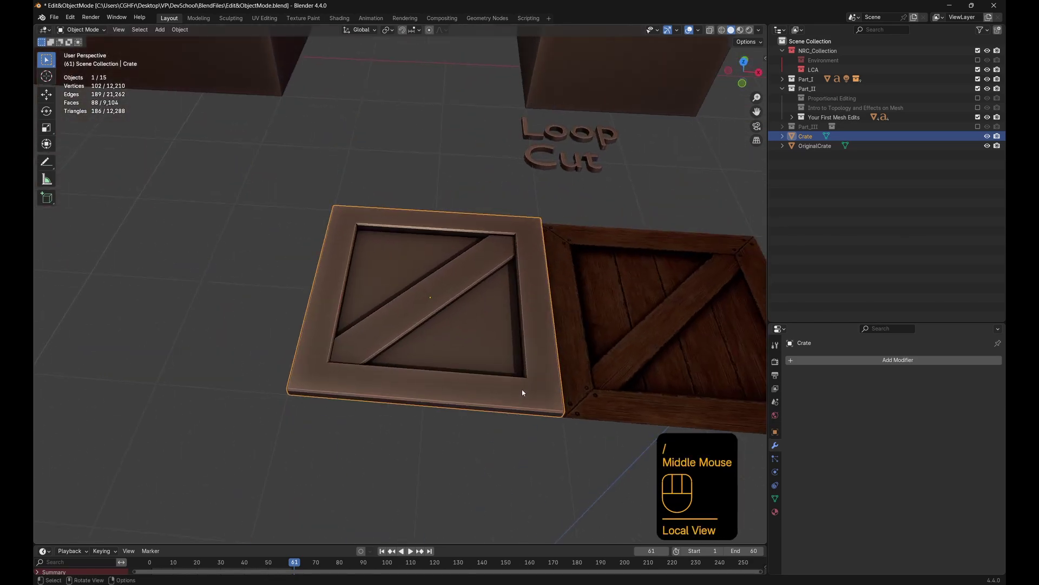
Compare the beveled crate with the textured original crate beside it, keeping the beveled crate selected
key("KP_7")
middle_click_drag(520, 459, 383, 359, "shift")
left_click(465, 456)
scroll(465, 457, "up", 2)
scroll(459, 460, "down", 1)
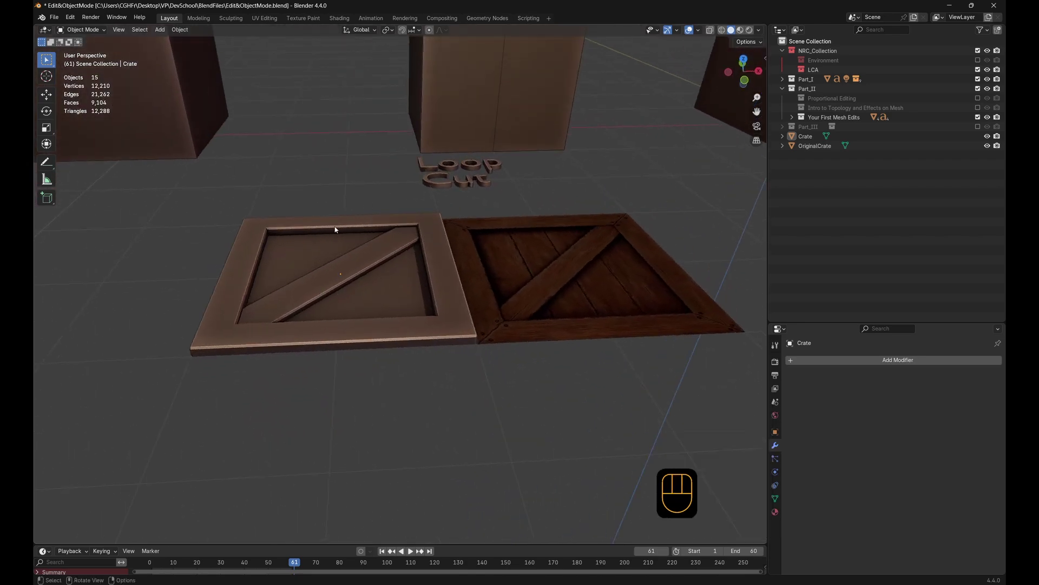
key("ctrl+z")
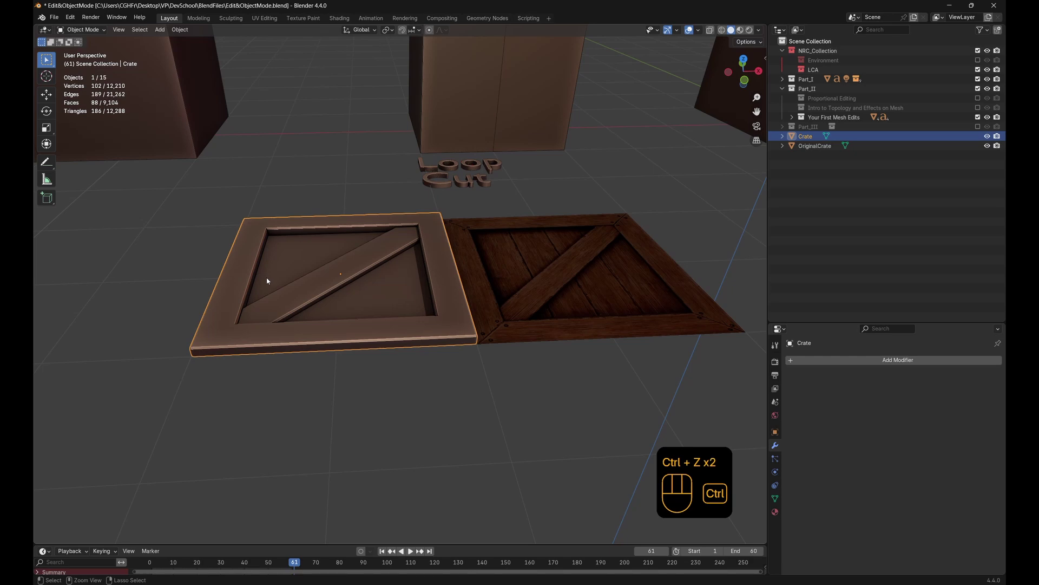
key("ctrl+z")
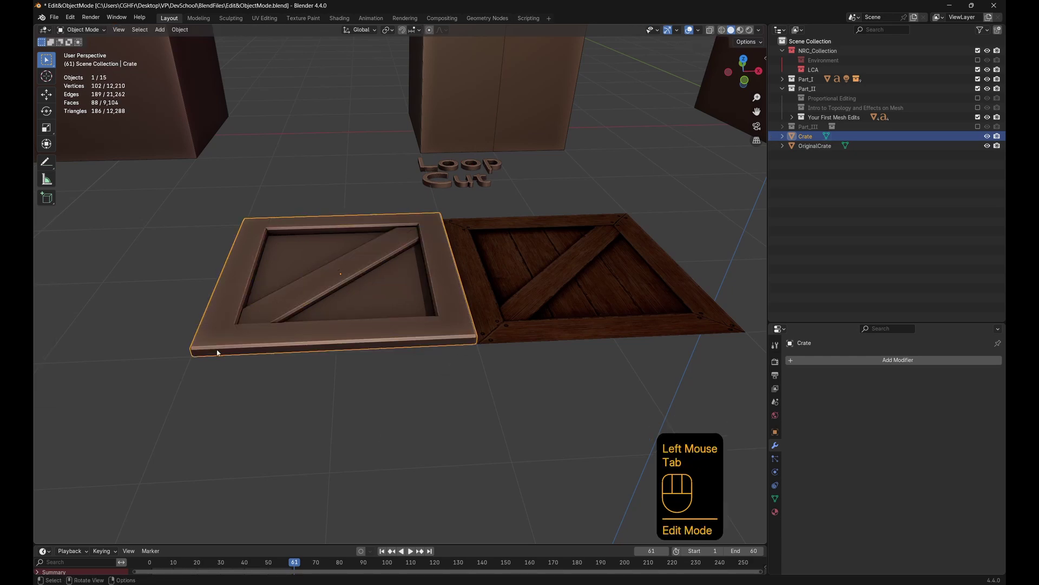
Review the example cubes for inset faces, bevel edges, extrude face and loop cut
middle_click_drag(489, 516, 767, 333)
scroll(496, 478, "down", 2)
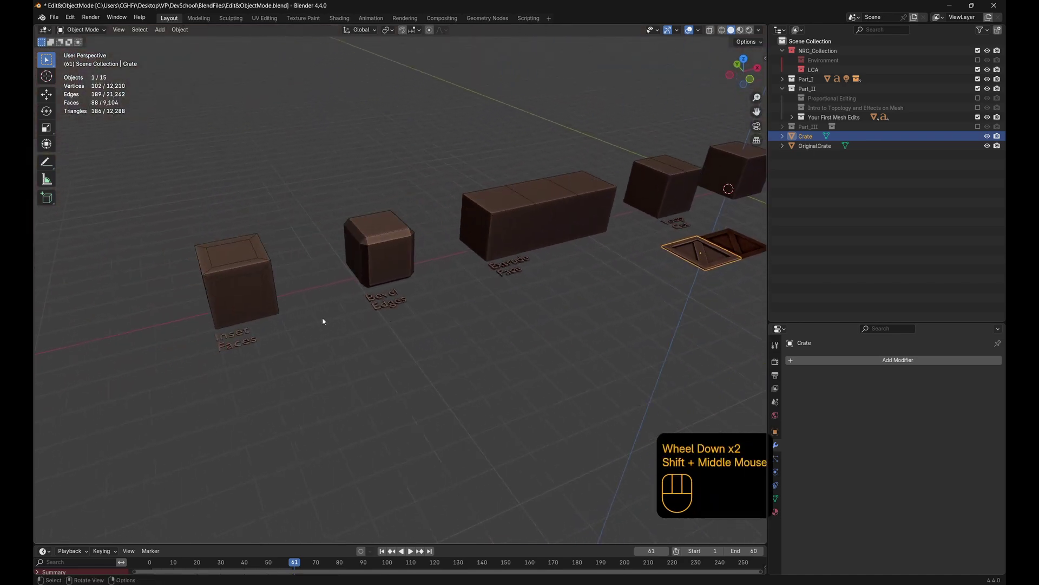
left_click(240, 342)
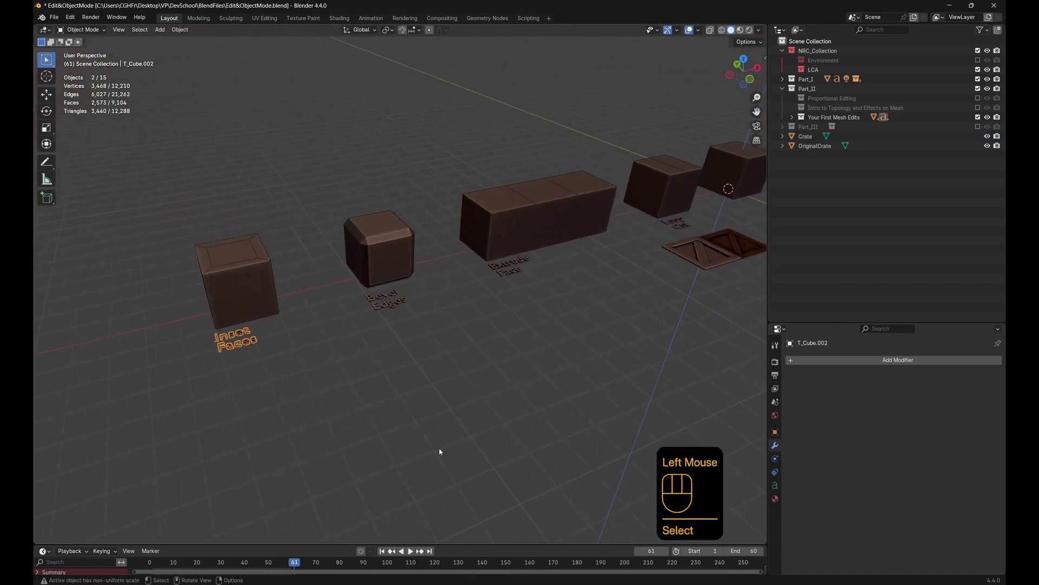
middle_click_drag(441, 447, 411, 411)
middle_click_drag(622, 409, 355, 403, "shift")
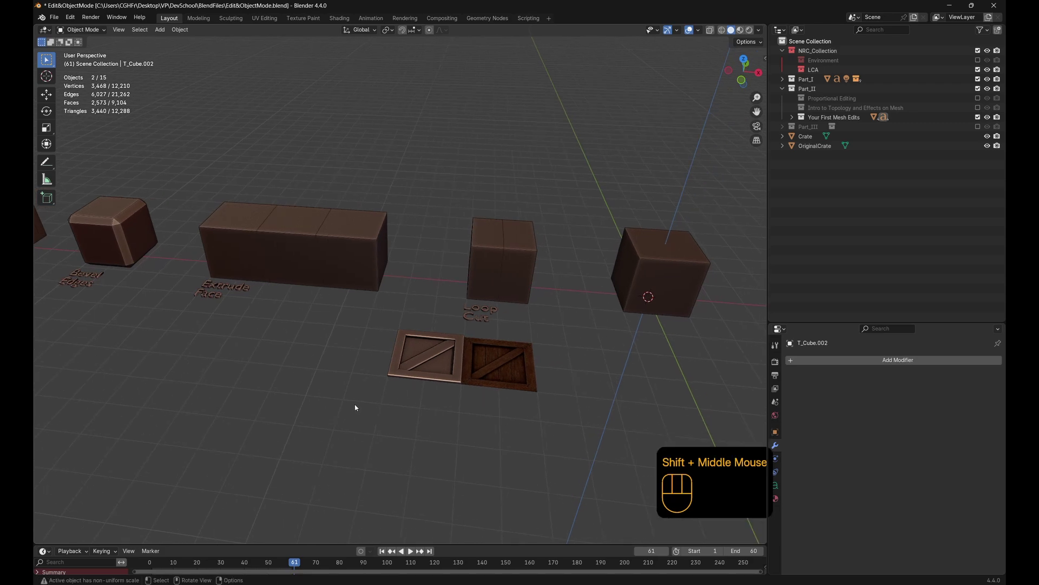
scroll(355, 408, "up", 3)
middle_click_drag(355, 407, 540, 356)
View the crates from the top, isolate the Part_II collection and put the untextured crate in Edit Mode
key("KP_7")
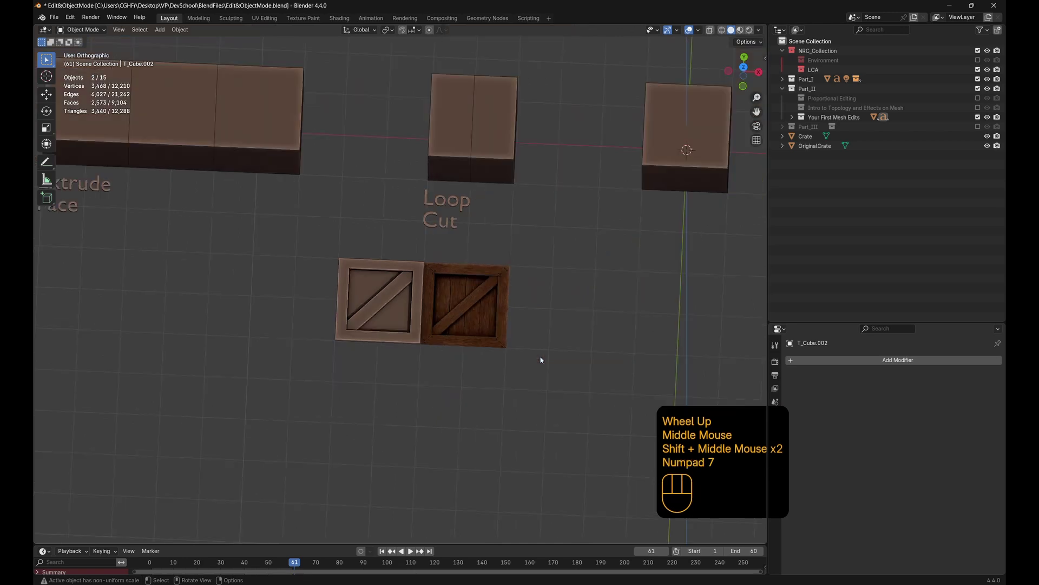
scroll(529, 464, "up", 2)
middle_click_drag(587, 283, 605, 204, "shift")
key("3")
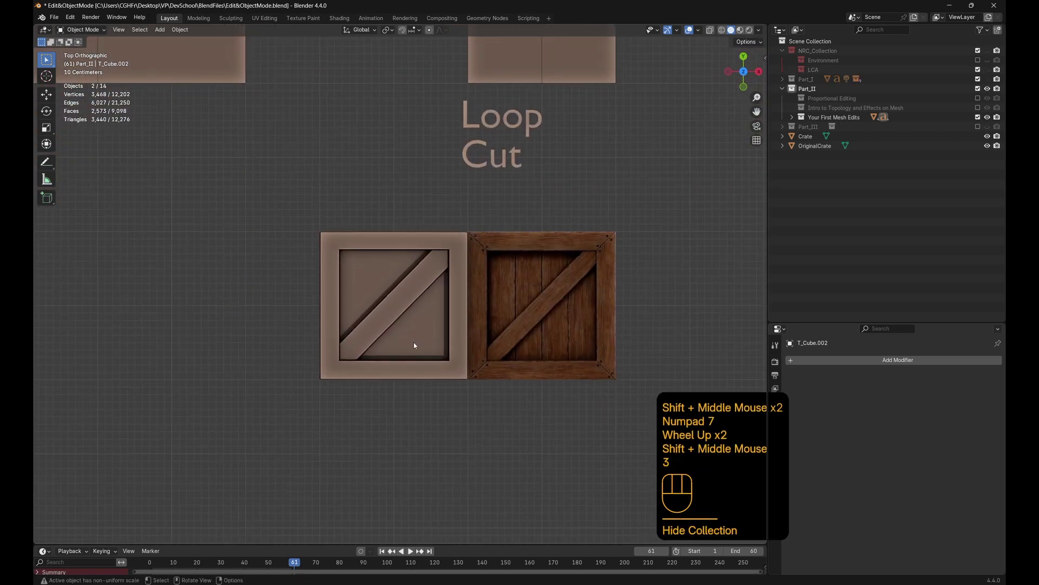
left_click(413, 342)
left_click(414, 340)
key("Tab")
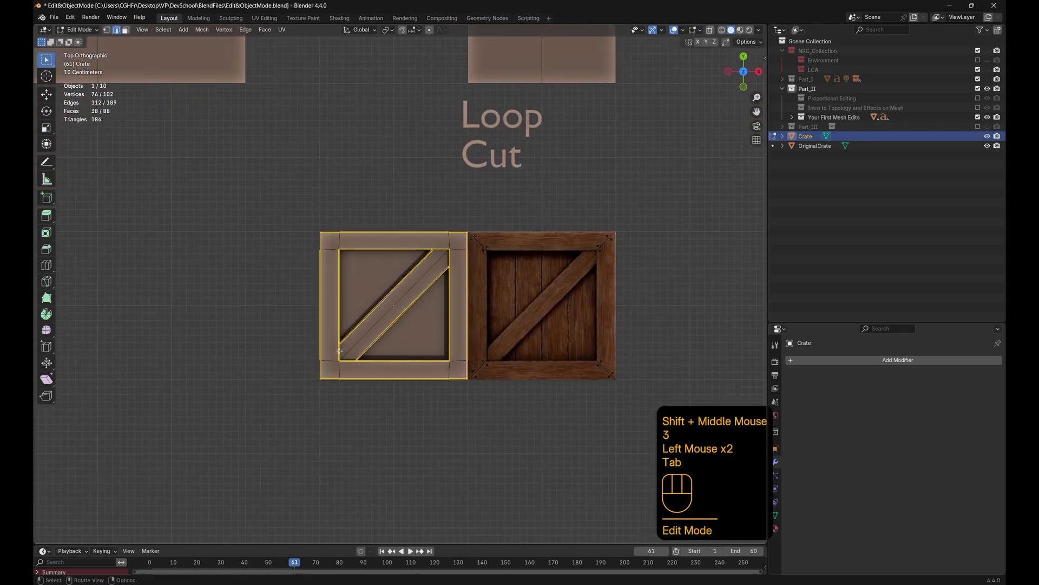
Delete the two recessed triangular panel faces on either side of the crate's diagonal beam and return to Object Mode
left_click(413, 330)
left_click(125, 29)
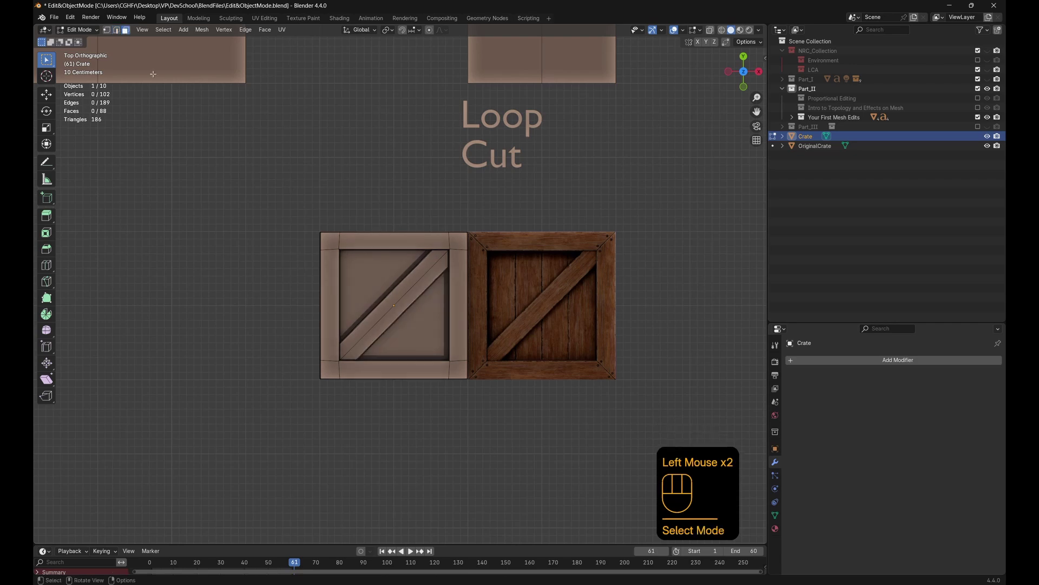
left_click(410, 333)
left_click(411, 334, "shift")
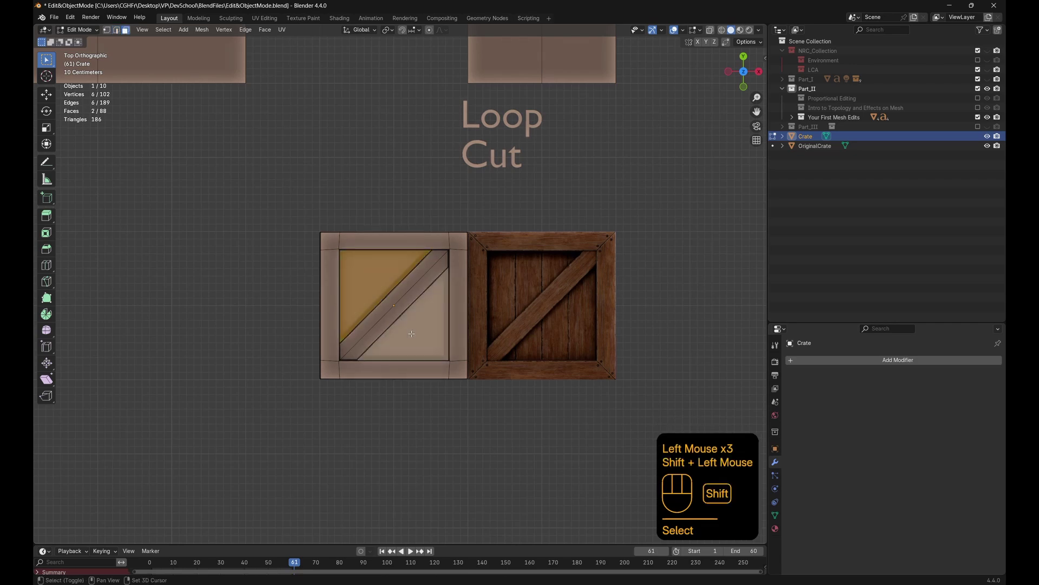
key("Delete")
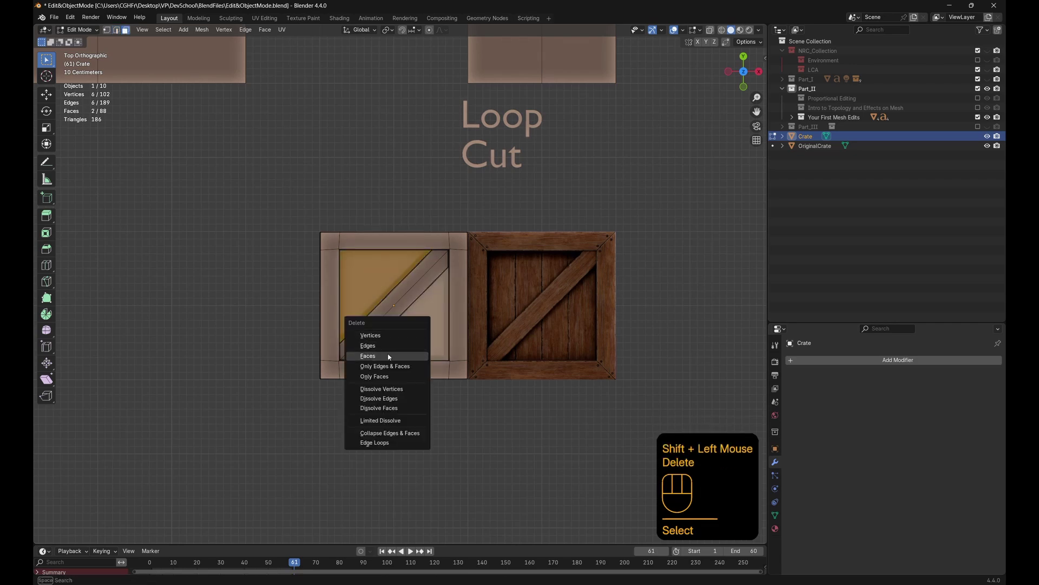
left_click(392, 353)
key("Tab")
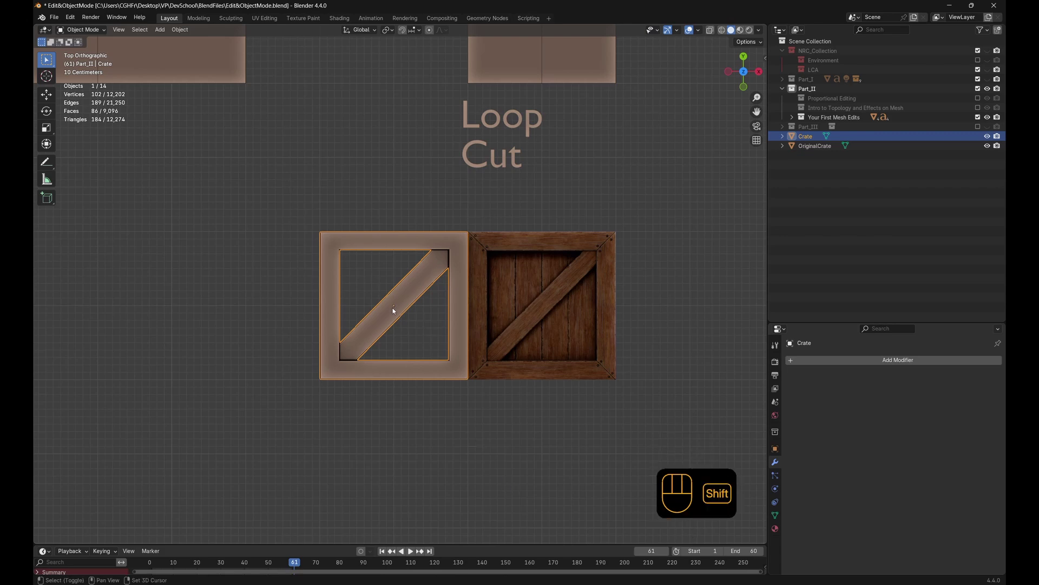
Snap the 3D cursor to the selected crate and add a plane at that point
key("shift+s")
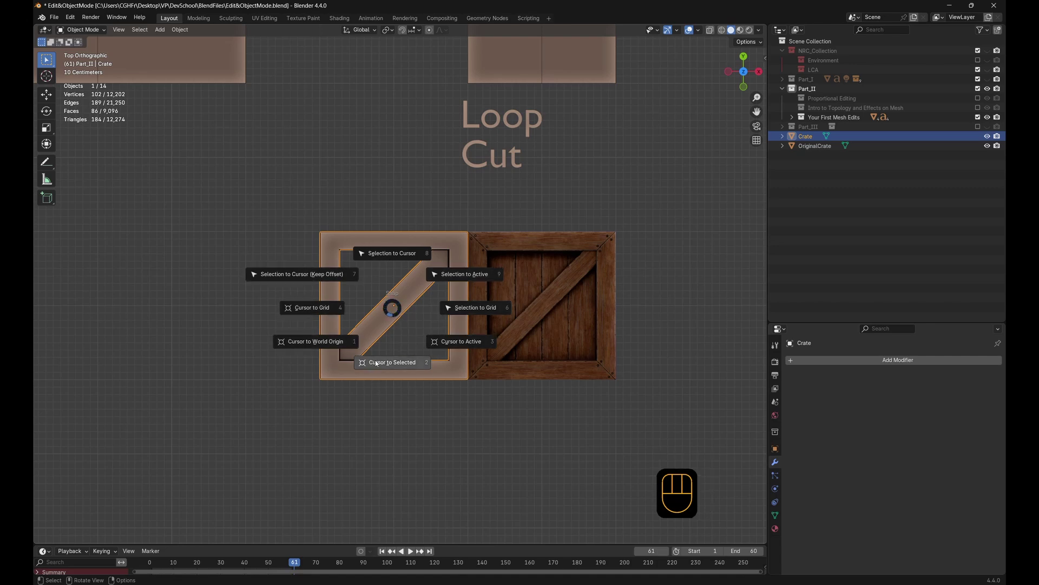
left_click(401, 371)
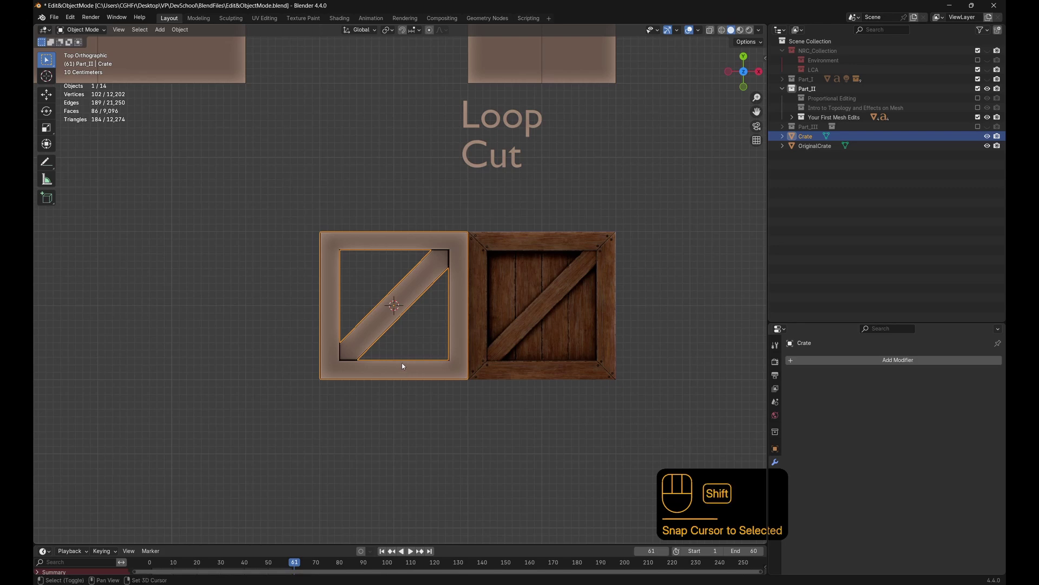
key("shift+a")
left_click(438, 362)
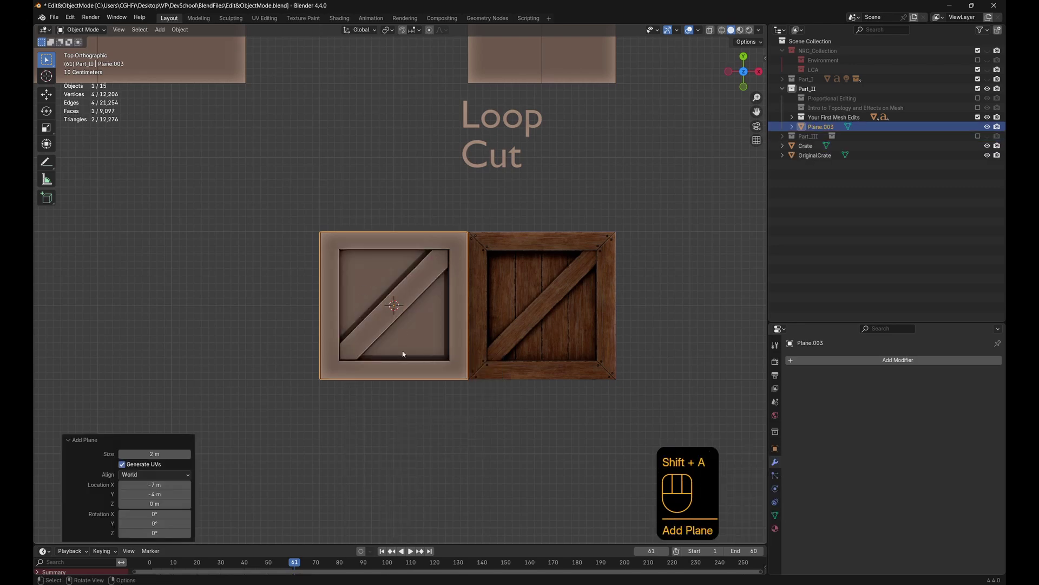
middle_click_drag(403, 354, 430, 357)
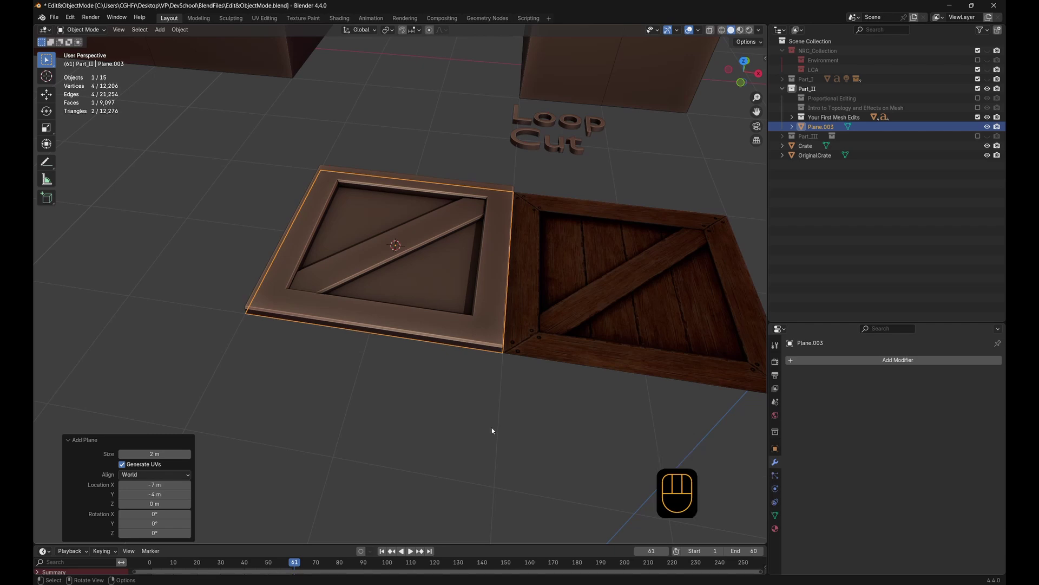
Move the new plane out of Part_II into the Scene Collection and rename it WoodSlats
left_click_drag(821, 126, 811, 42)
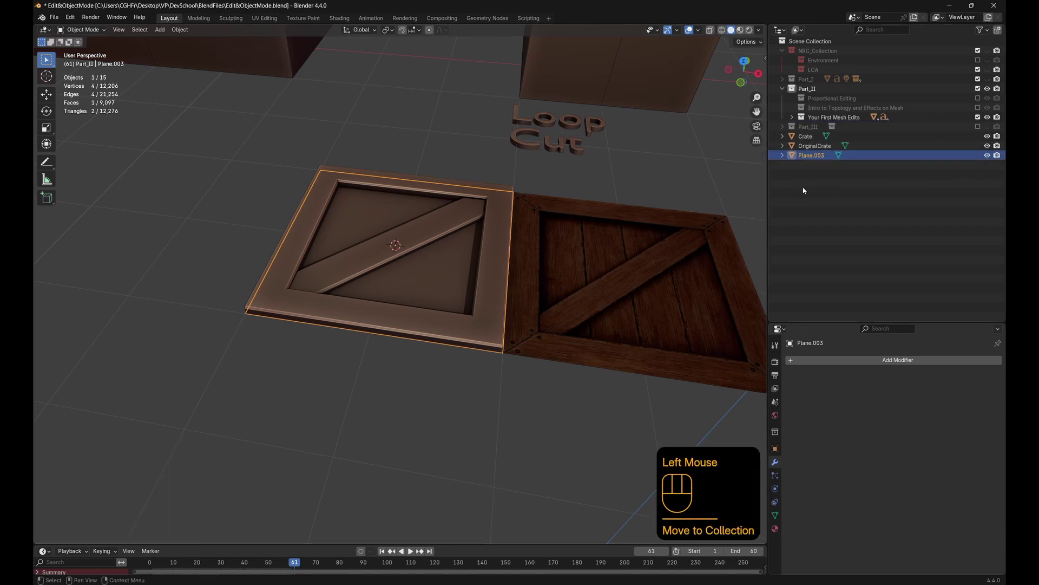
left_click(818, 155)
double_click(818, 155)
type("WoodSlats")
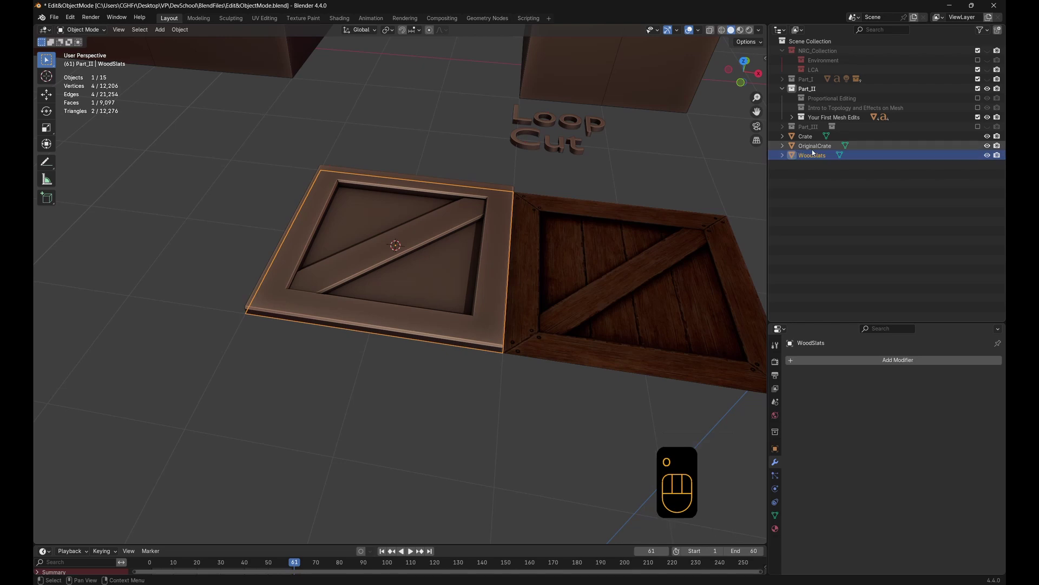
key("Return")
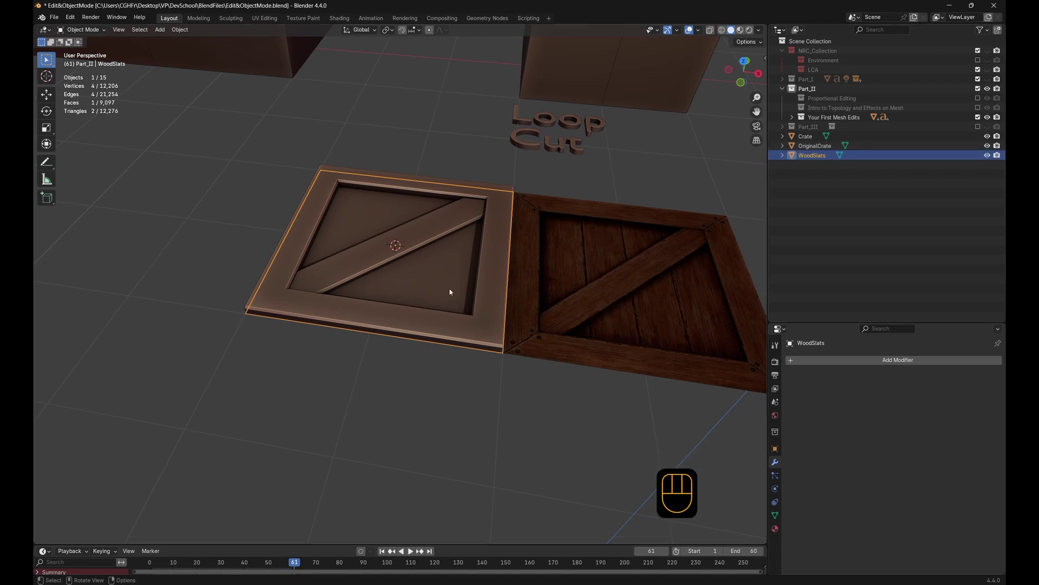
Put WoodSlats in Edit Mode and divide it into slats with five evenly spaced, centred loop cuts
key("Tab")
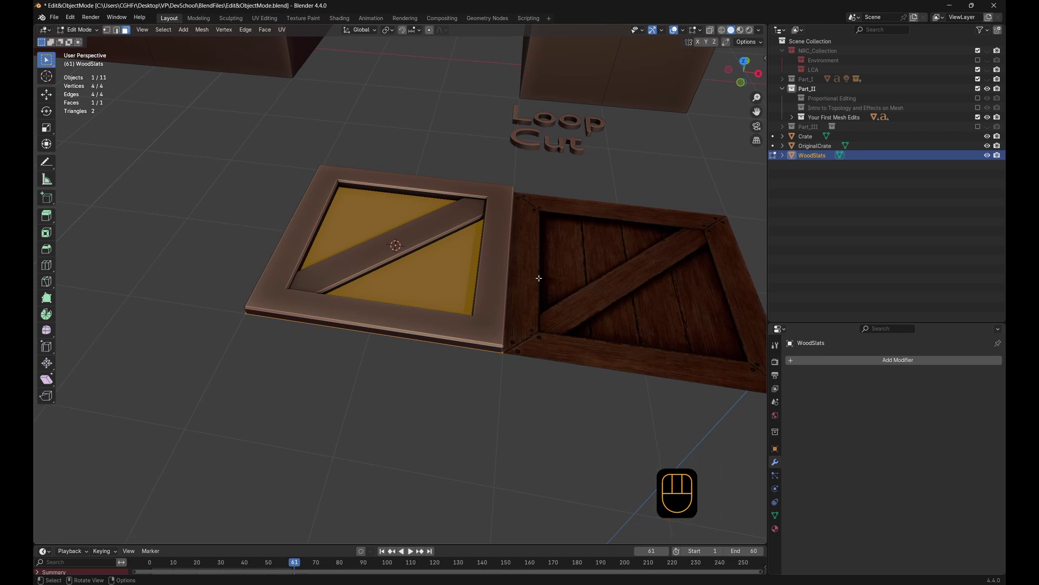
key("ctrl+r")
scroll(378, 329, "up", 2)
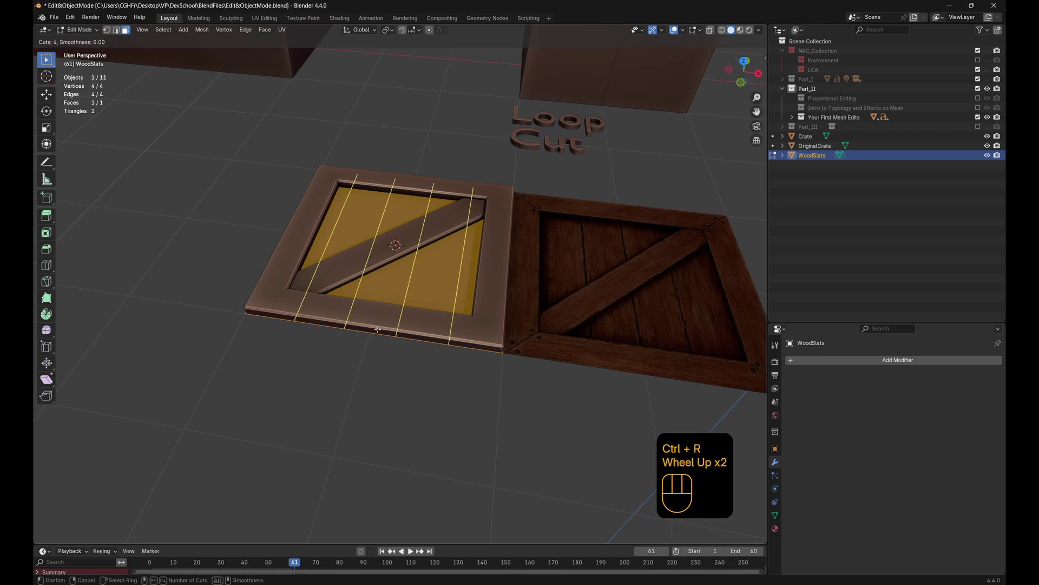
scroll(378, 330, "up", 1)
left_click(377, 330)
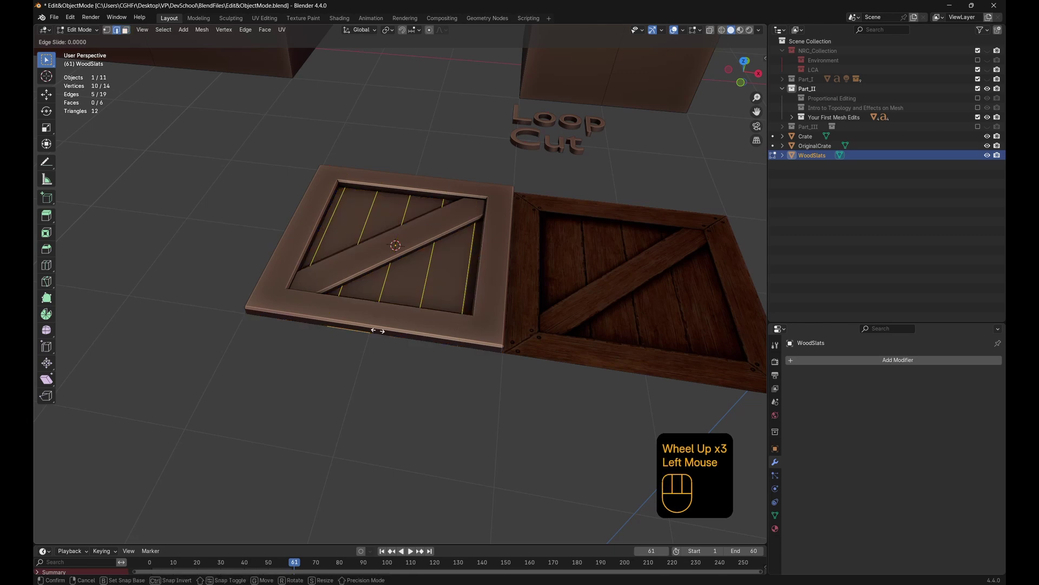
right_click(377, 331)
middle_click_drag(369, 377, 382, 344)
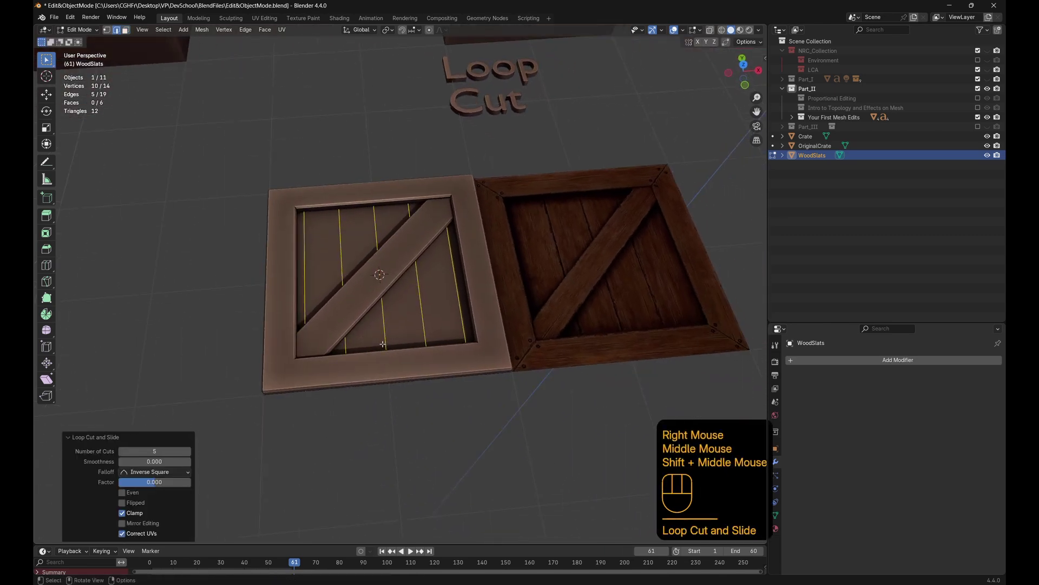
Select the six slat faces one after another and isolate WoodSlats in Local View
key("3")
left_click(469, 325)
left_click(436, 314, "shift")
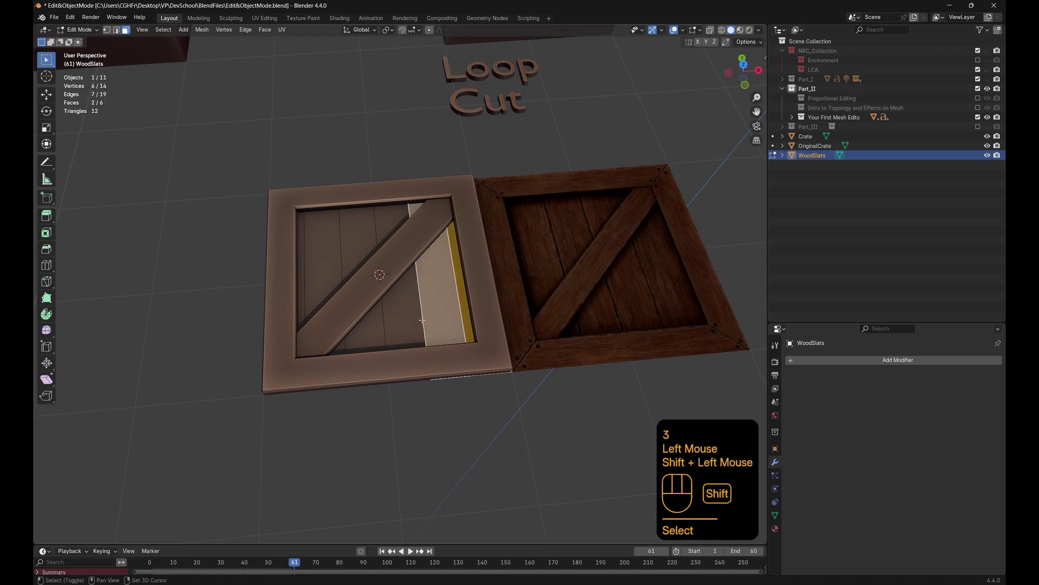
left_click(400, 319, "shift")
left_click(358, 335, "shift")
left_click(322, 238, "shift")
left_click(301, 259, "shift")
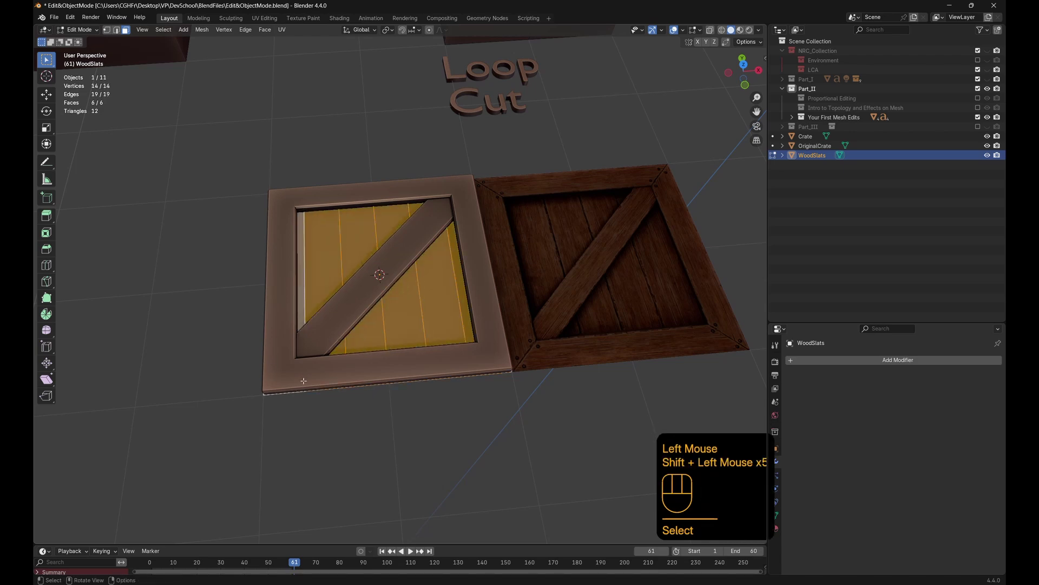
key("slash")
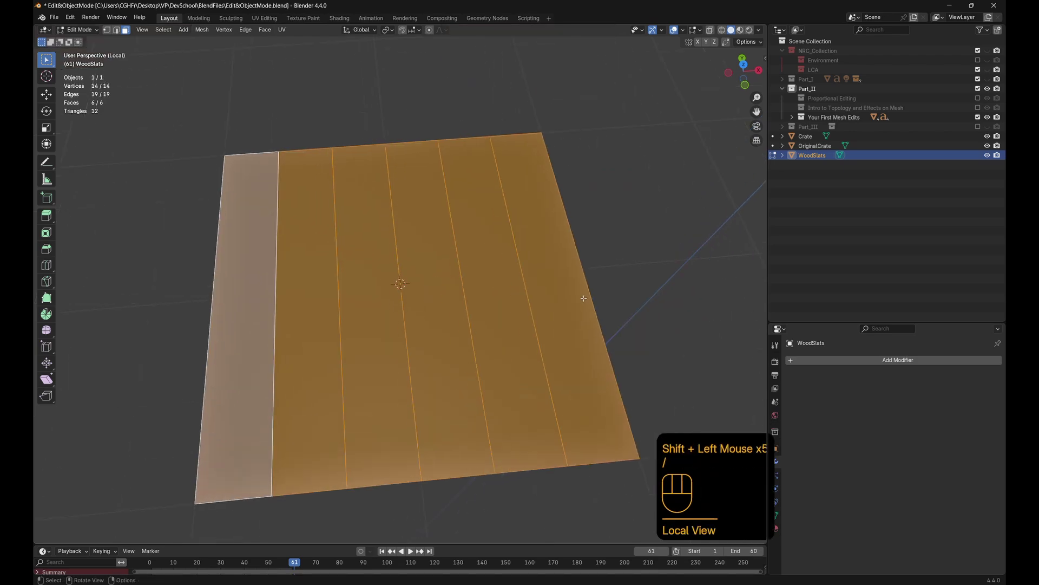
Select the whole row of slats by picking the shortest path between the two outermost faces, and leave Local View
left_click(585, 297)
left_click_drag(492, 303, 506, 320)
left_click(254, 331, "ctrl")
left_click(254, 331, "ctrl")
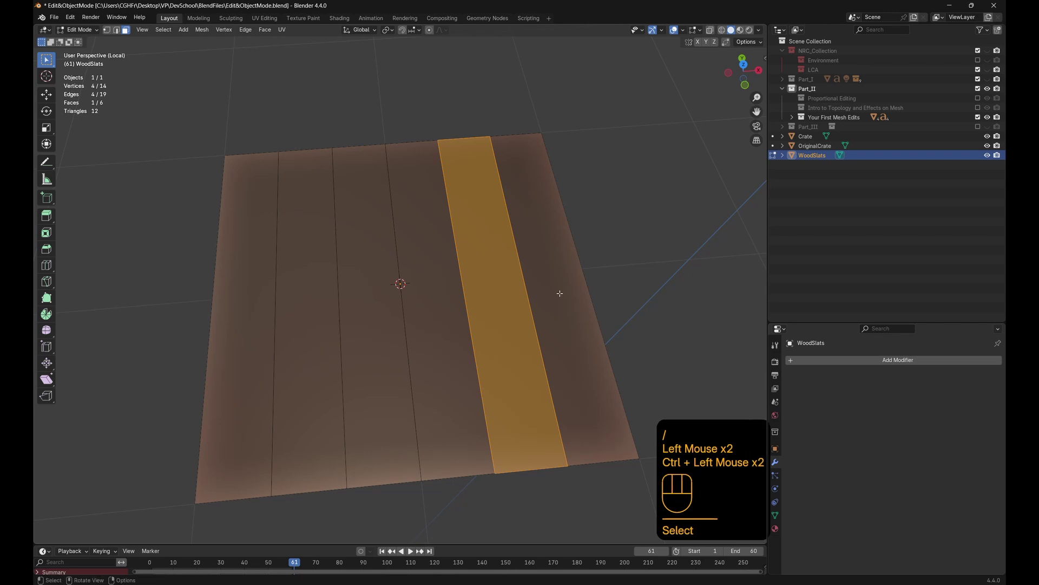
left_click(567, 281)
left_click(229, 332, "ctrl")
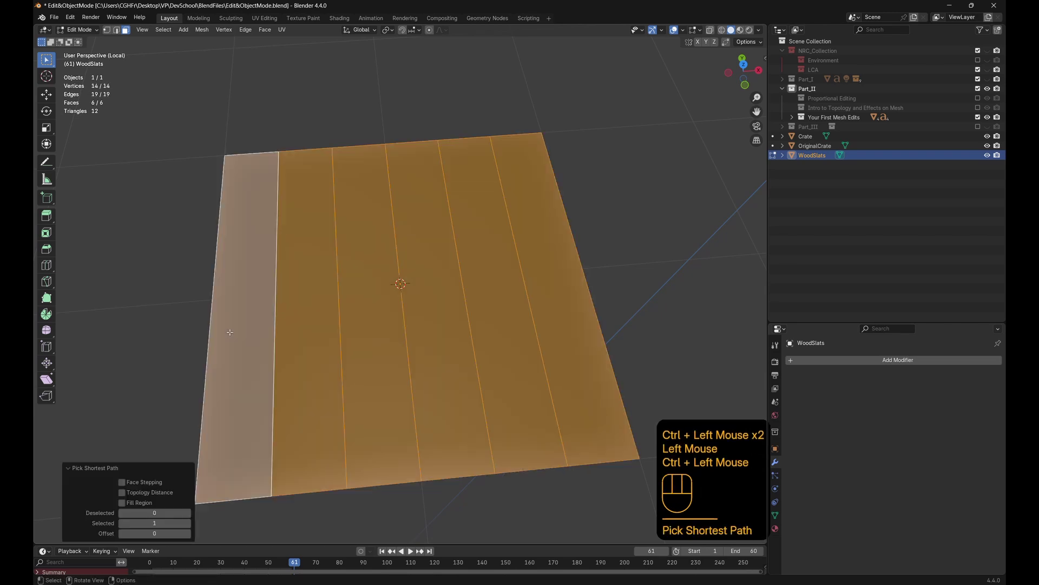
key("slash")
Pick a single slat beside the crate frame and extend the selection to all faces of WoodSlats
scroll(255, 297, "down", 3)
middle_click_drag(255, 297, 399, 293, "shift")
scroll(712, 271, "up", 1)
left_click(413, 364)
middle_click_drag(413, 364, 379, 110)
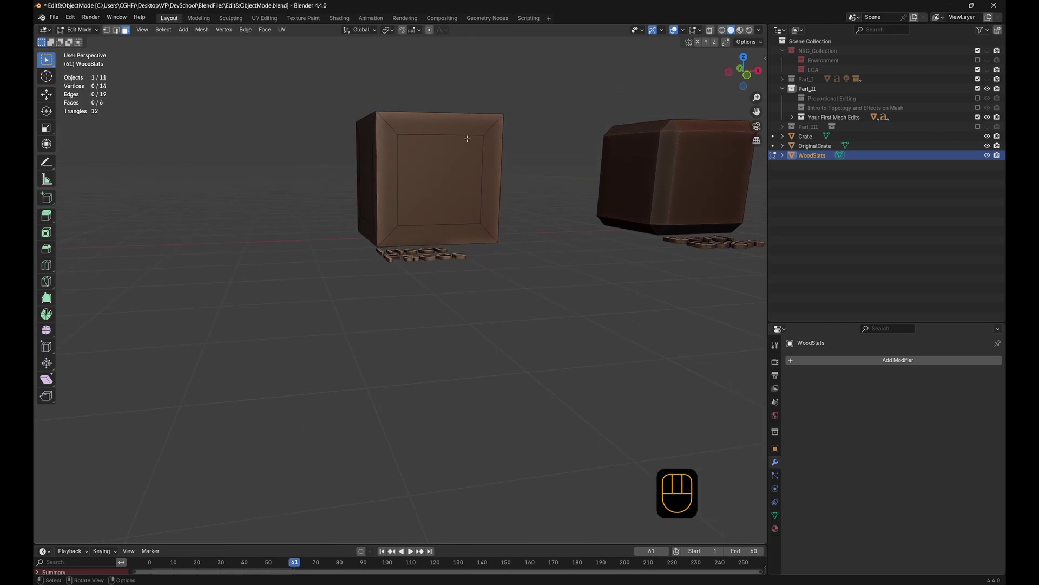
scroll(568, 282, "down", 2)
middle_click_drag(612, 290, 462, 297)
scroll(462, 297, "up", 3)
left_click(384, 433)
scroll(441, 413, "down", 1)
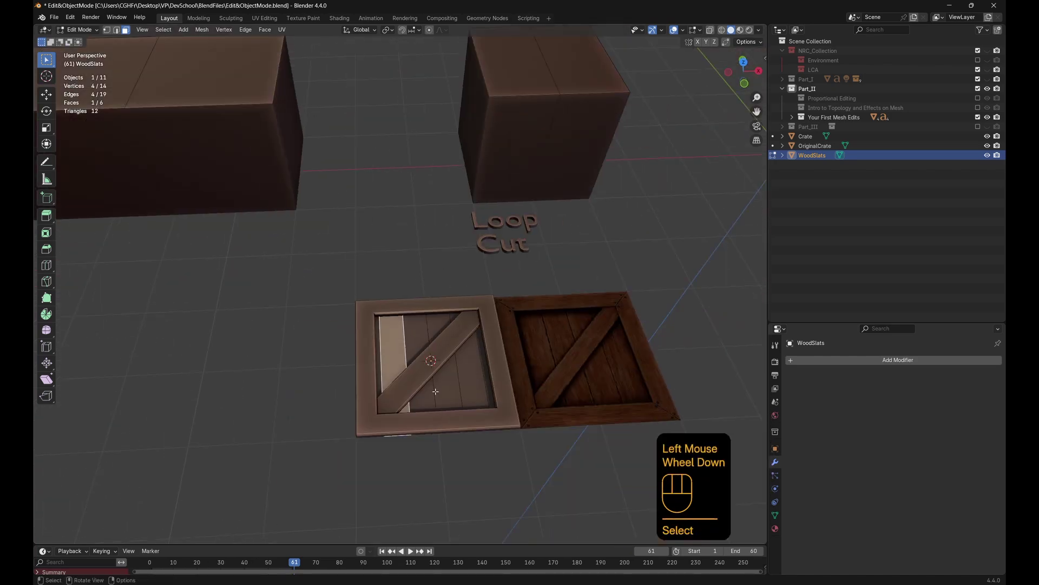
key("a")
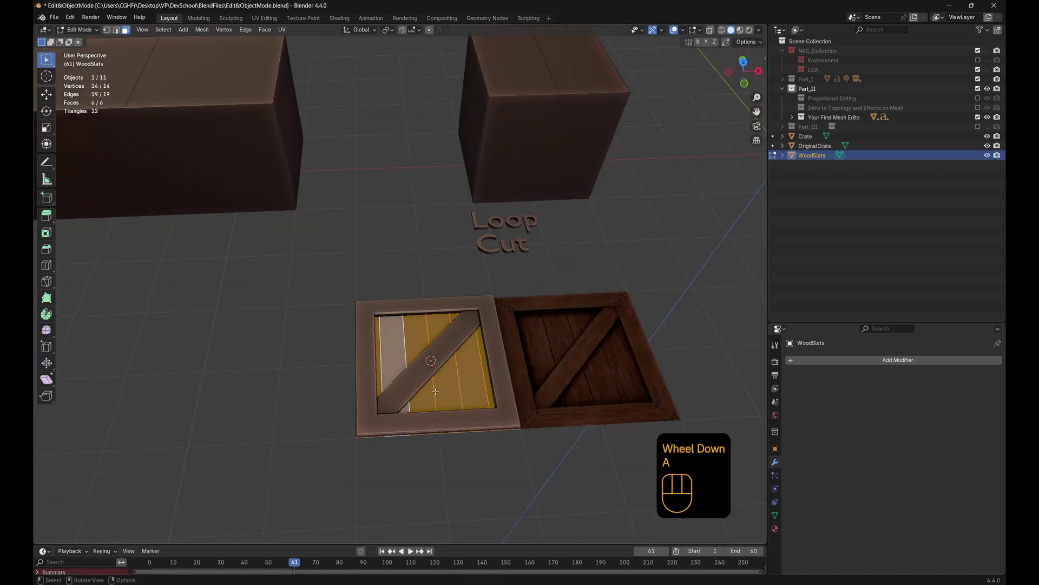
Try the Inset Faces tool on the second slat face alone and undo the inset
left_click(46, 237)
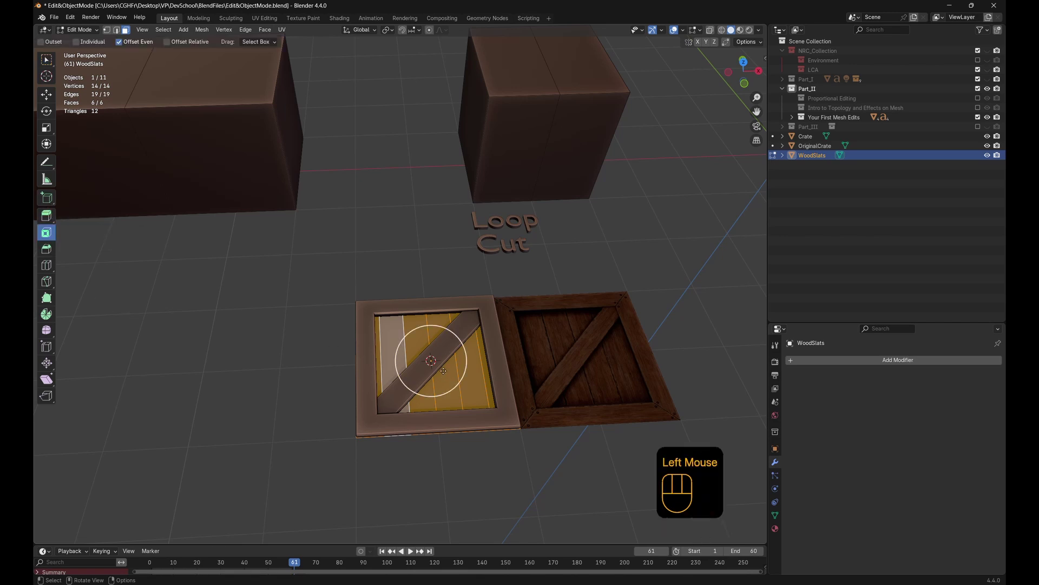
left_click(381, 335)
scroll(387, 509, "up", 2)
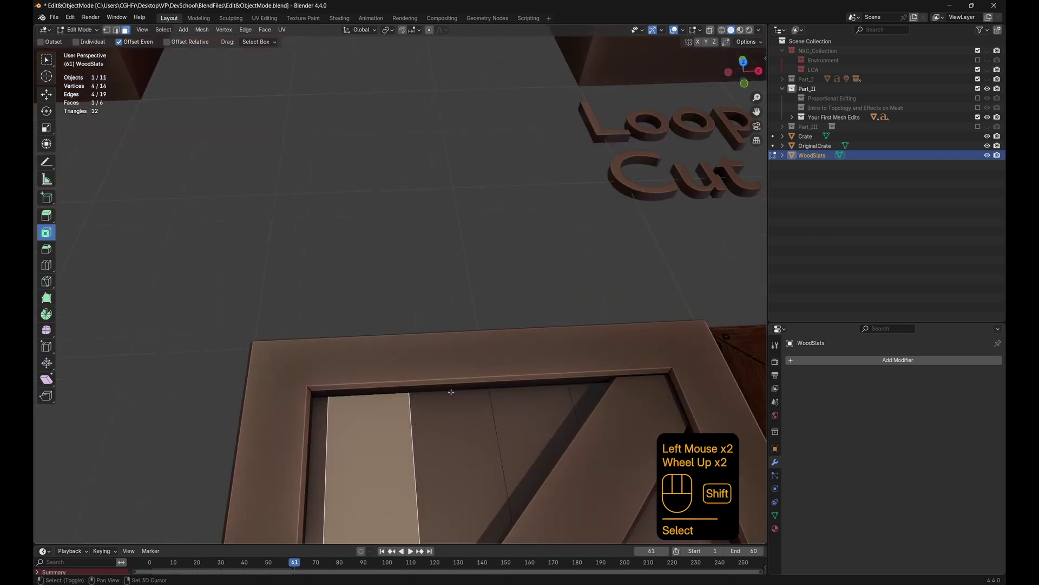
middle_click_drag(387, 509, 480, 281, "shift")
left_click_drag(475, 289, 472, 328)
key("ctrl+z")
Try insetting two adjacent slat faces with the Individual option enabled and a small thickness, and undo it
left_click(564, 232, "shift")
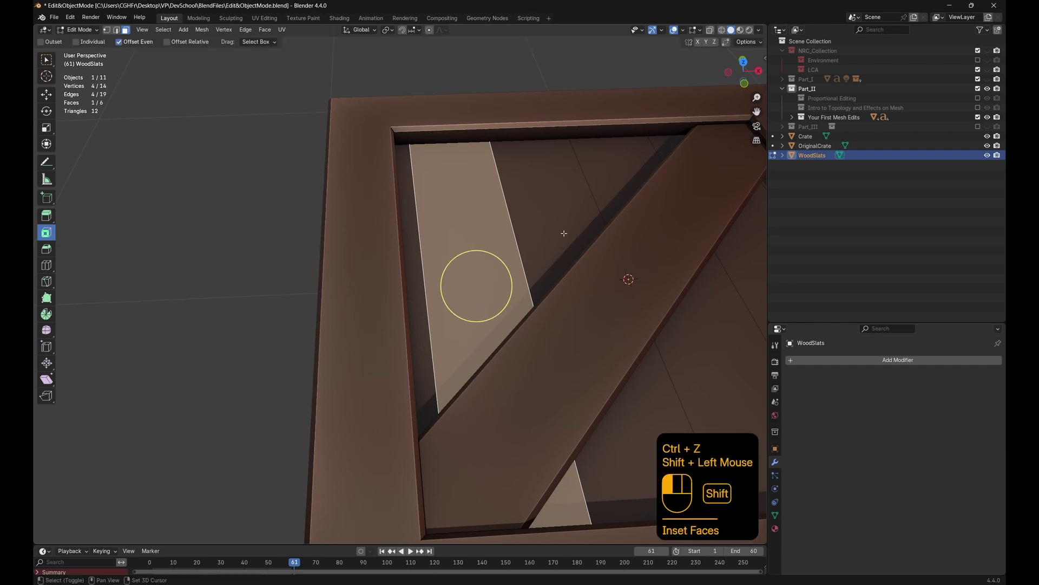
left_click_drag(527, 278, 501, 216)
left_click_drag(561, 229, 314, 422)
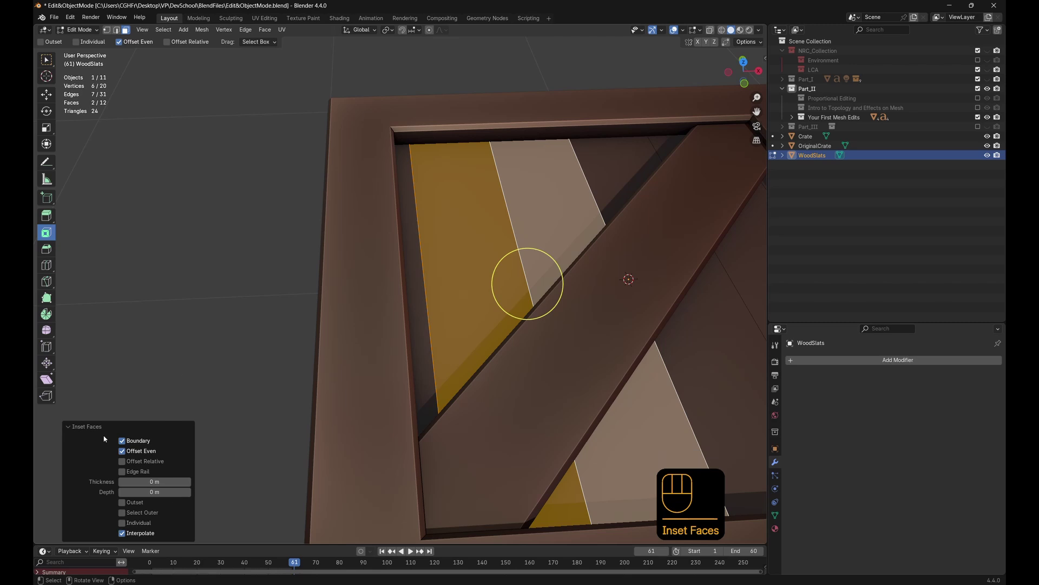
left_click(122, 523)
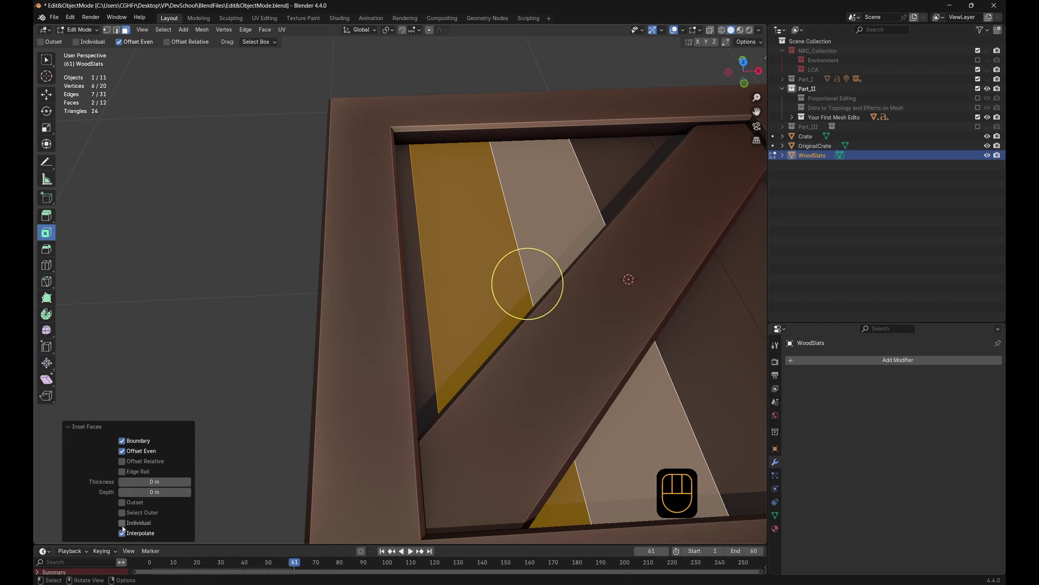
left_click(154, 482)
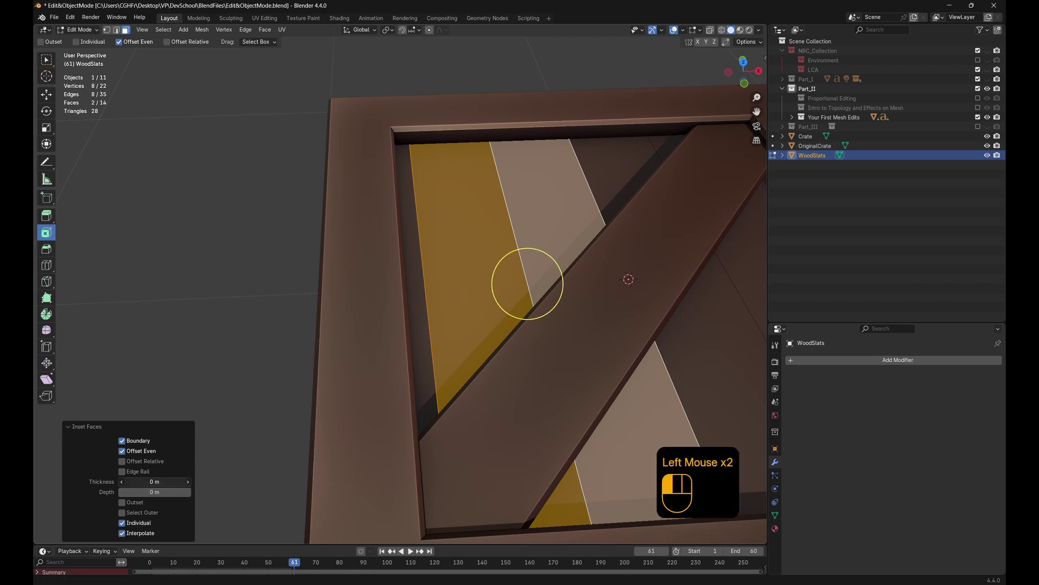
left_click_drag(154, 482, 179, 481)
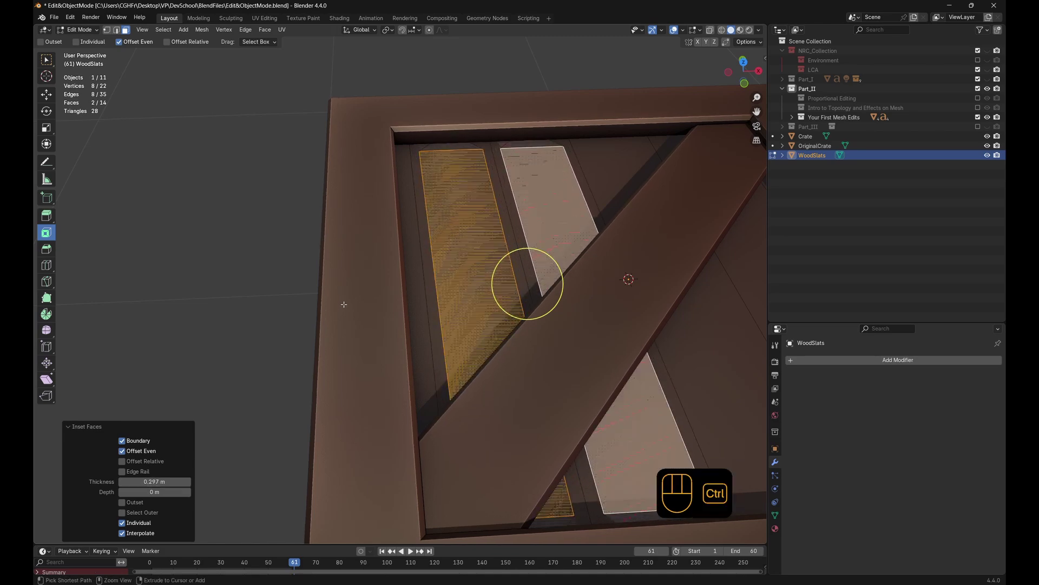
key("ctrl+z")
key("ctrl+z")
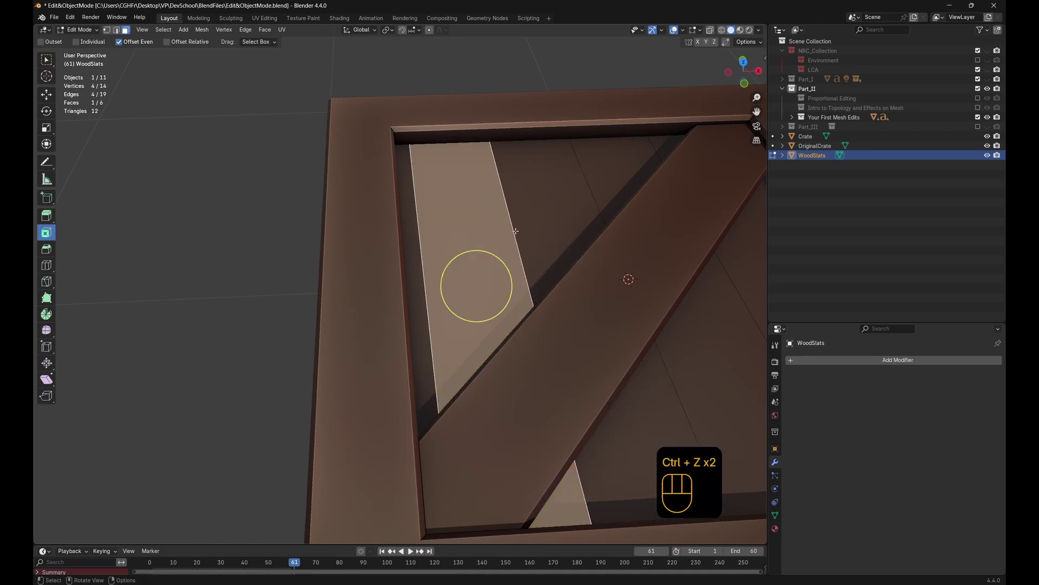
Select all WoodSlats faces and inset each one individually with a thickness of about 0.0088 m
key("a")
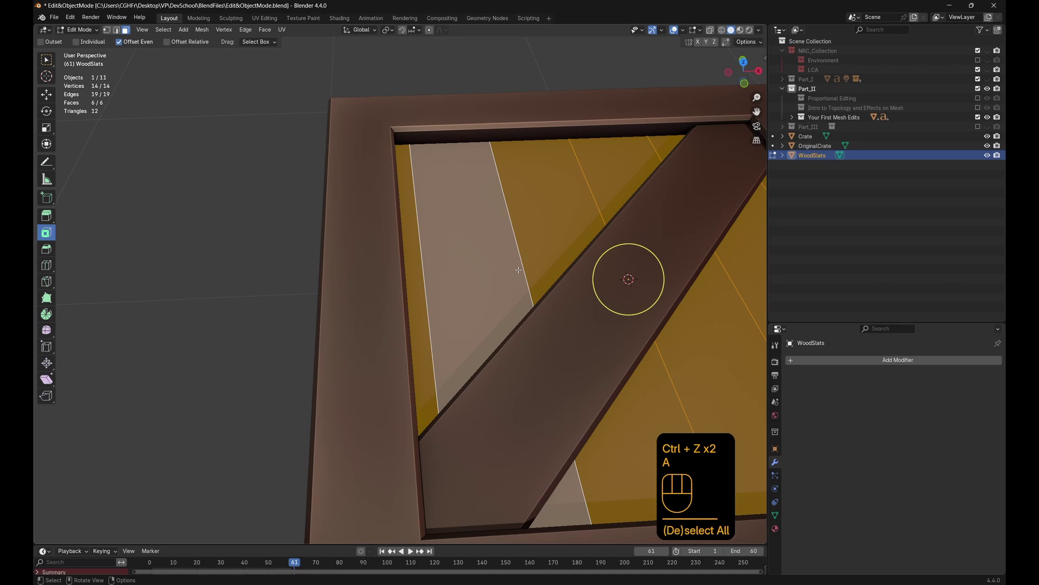
left_click(47, 62)
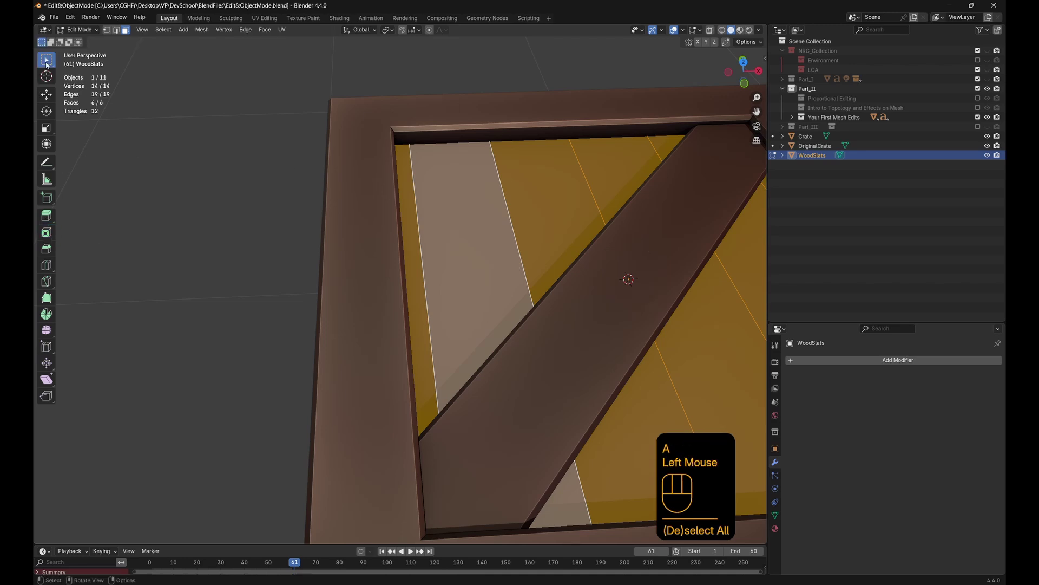
key("i")
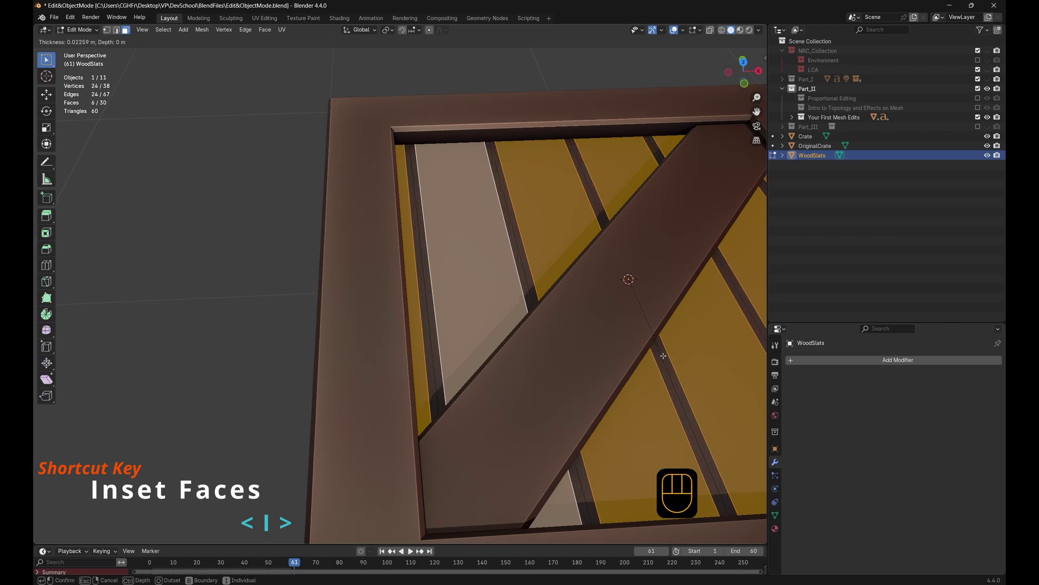
right_click(664, 357)
key("i")
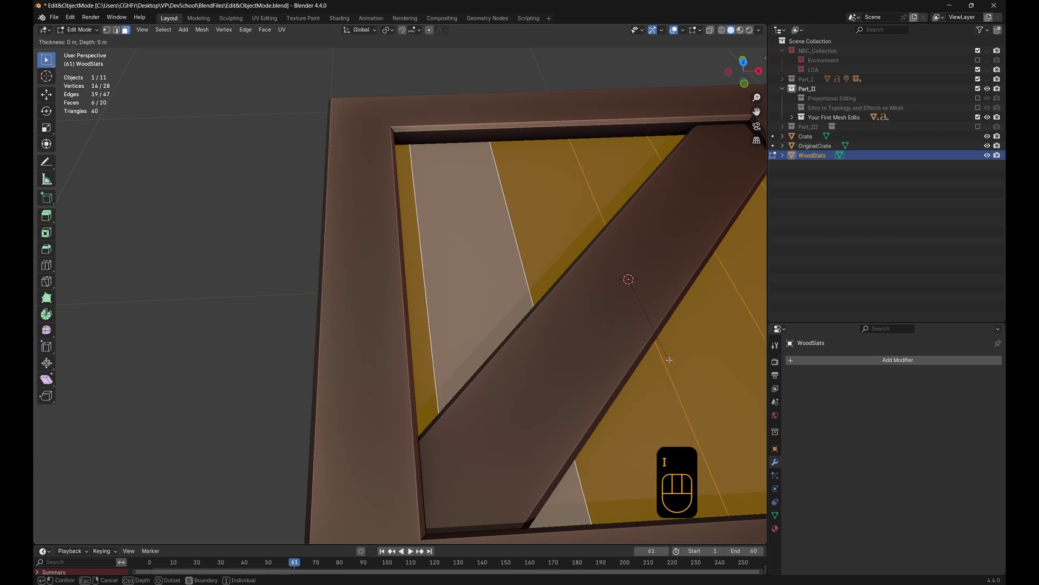
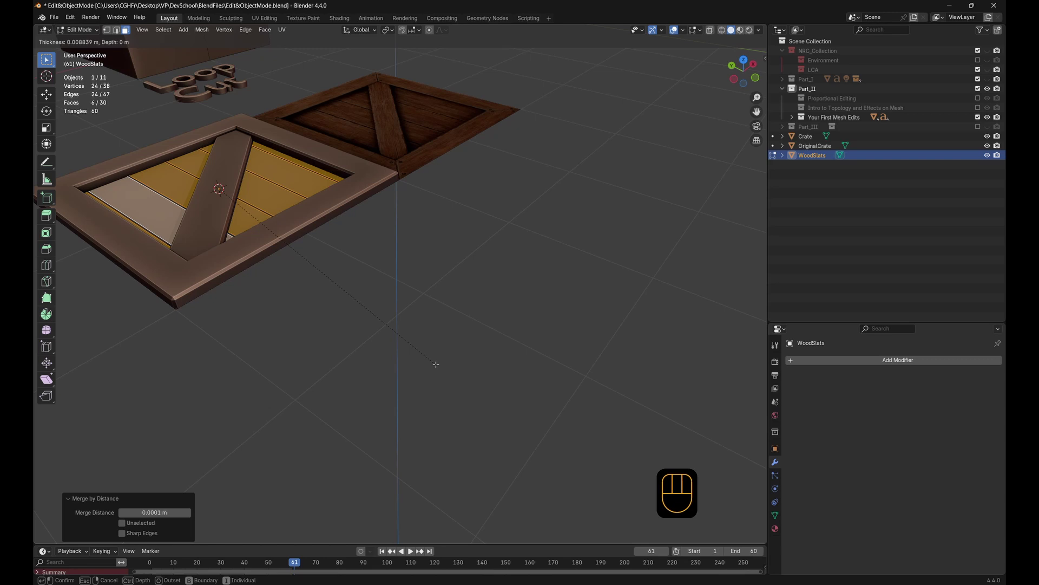
left_click(436, 364)
Extrude the inset slat faces about 0.0256 m along their normals
middle_click_drag(369, 355, 492, 292, "shift")
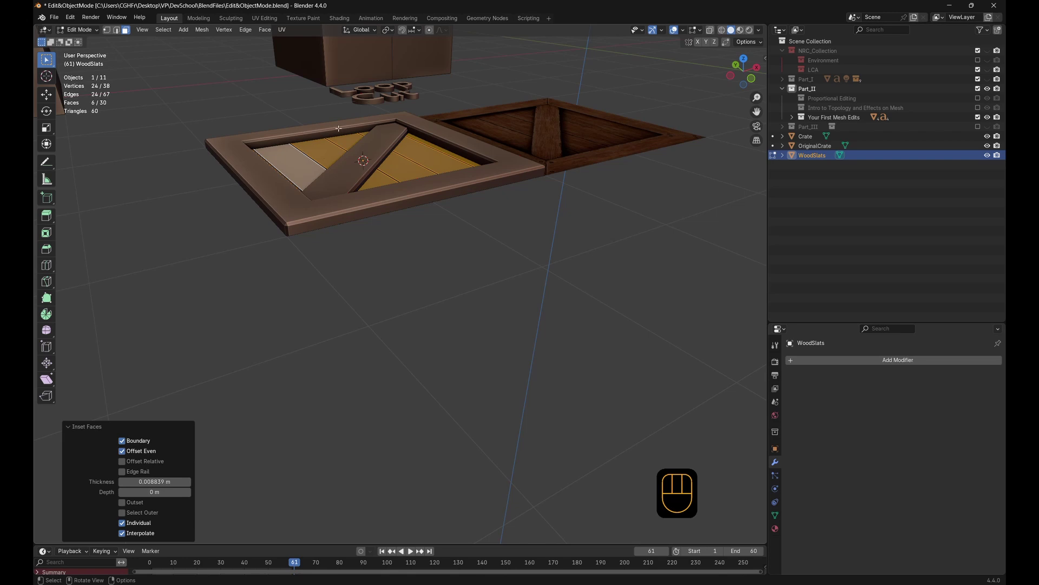
middle_click_drag(383, 218, 474, 339)
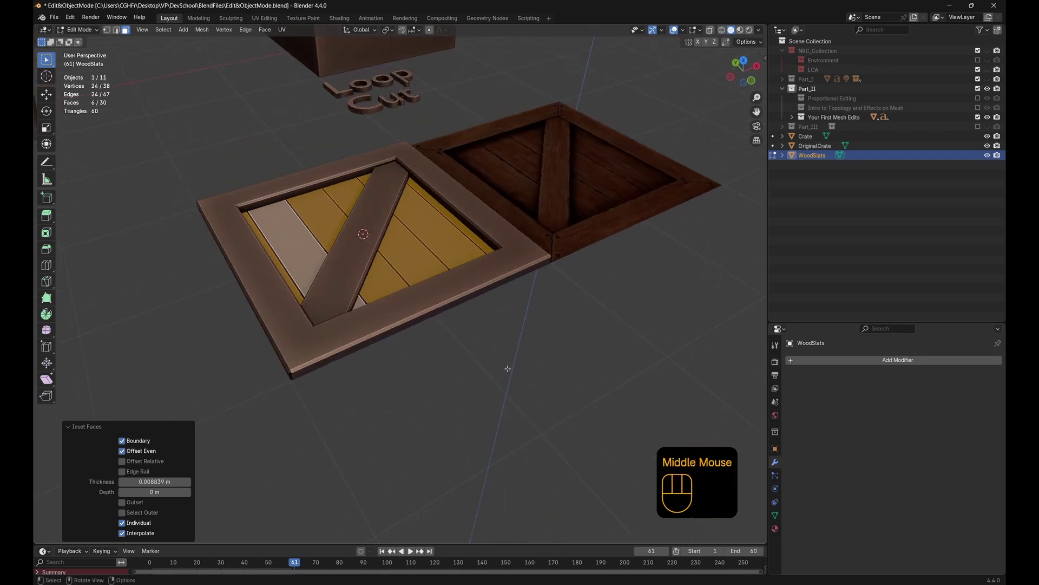
key("e")
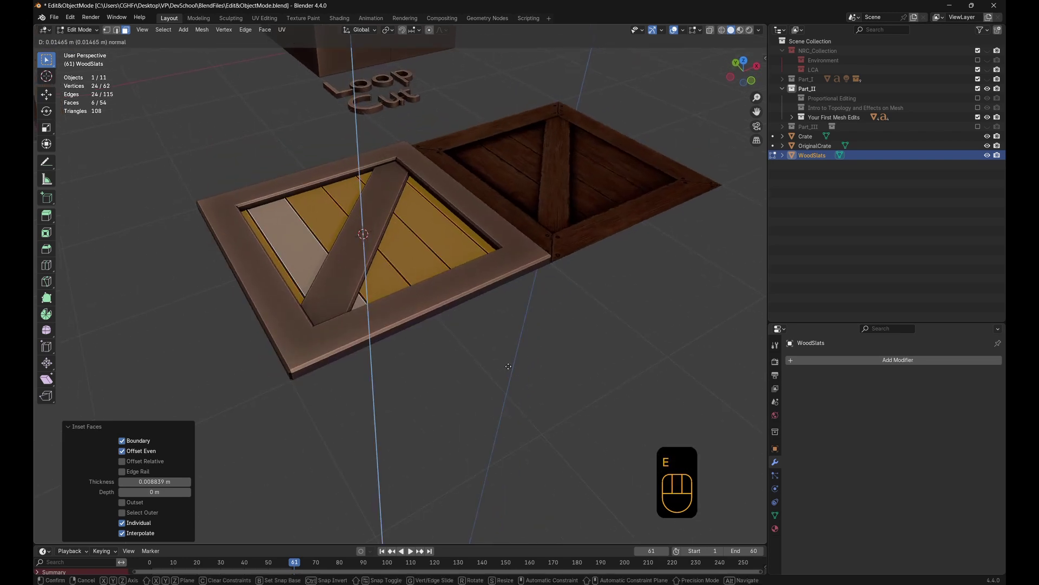
left_click(508, 365)
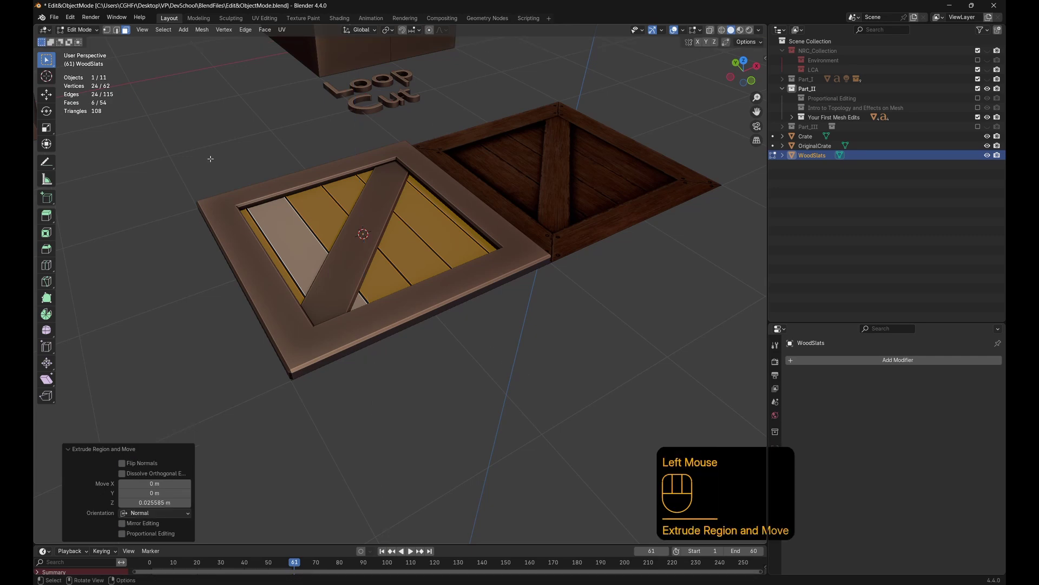
Set the transform pivot point to Individual Origins and scale the extruded slat faces to about 0.959
key("s")
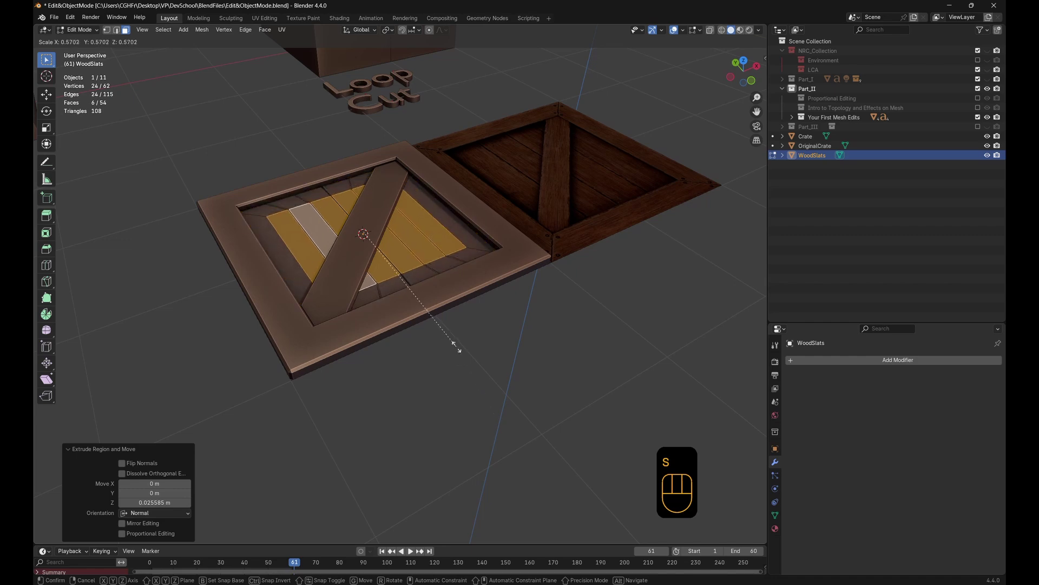
right_click(482, 343)
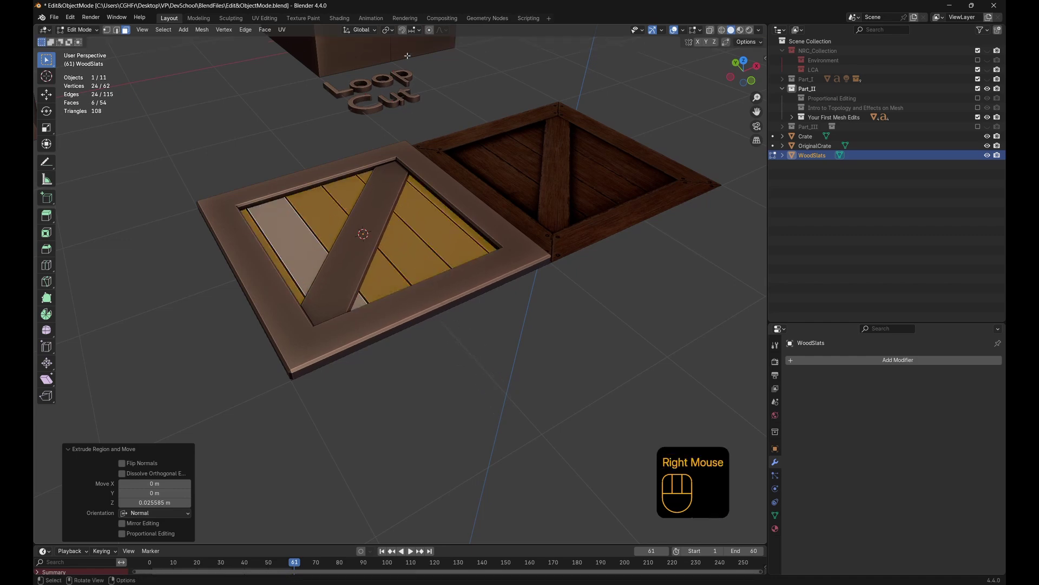
left_click(388, 31)
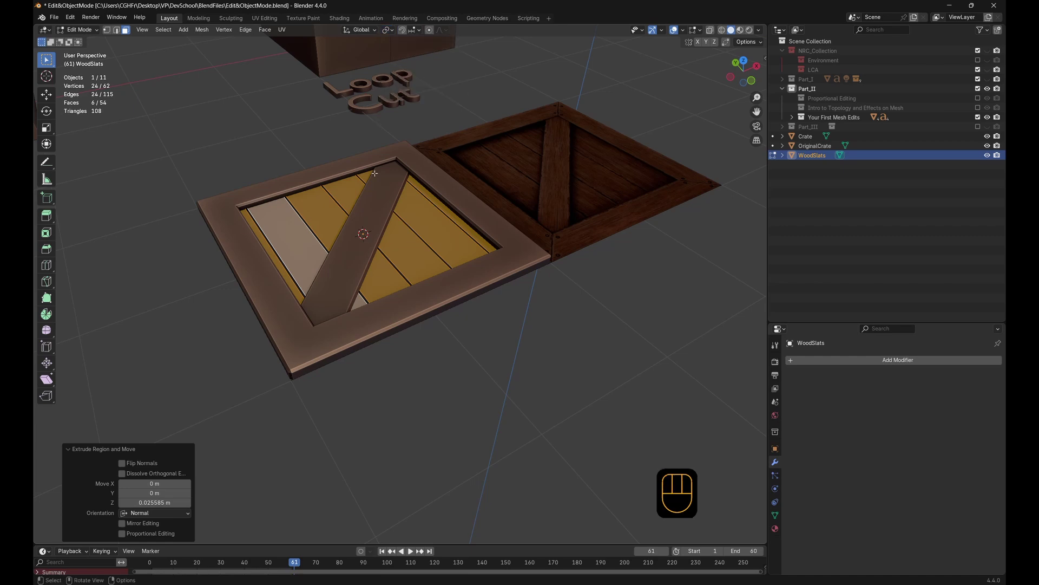
left_click(388, 30)
left_click(388, 31)
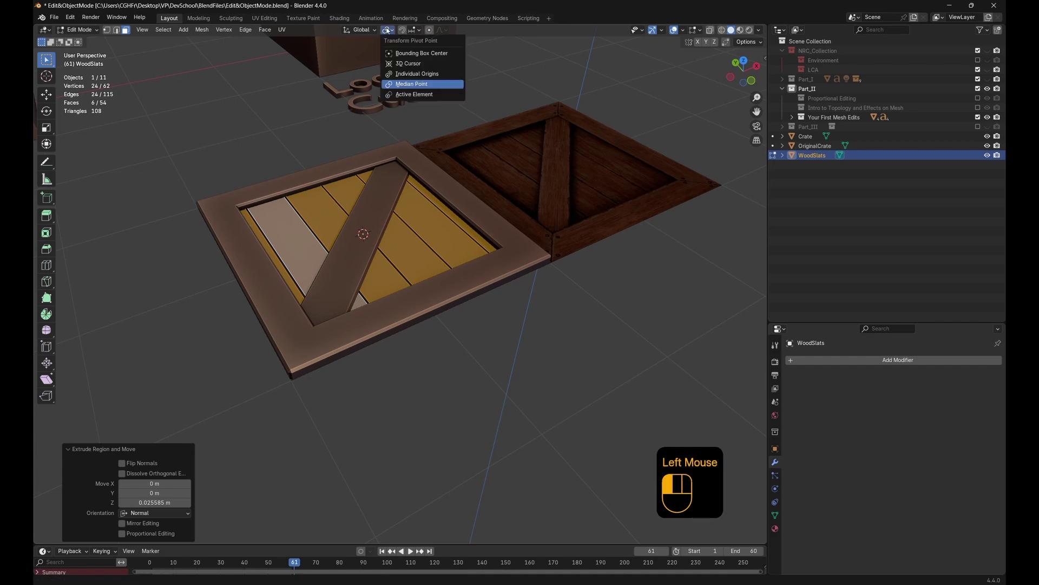
left_click(407, 74)
key("s")
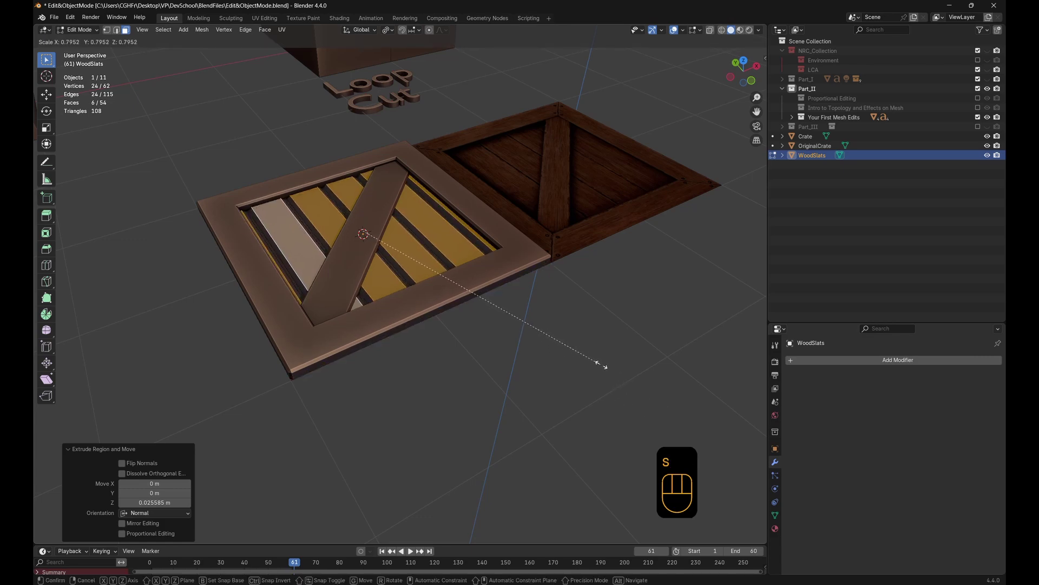
left_click(647, 389)
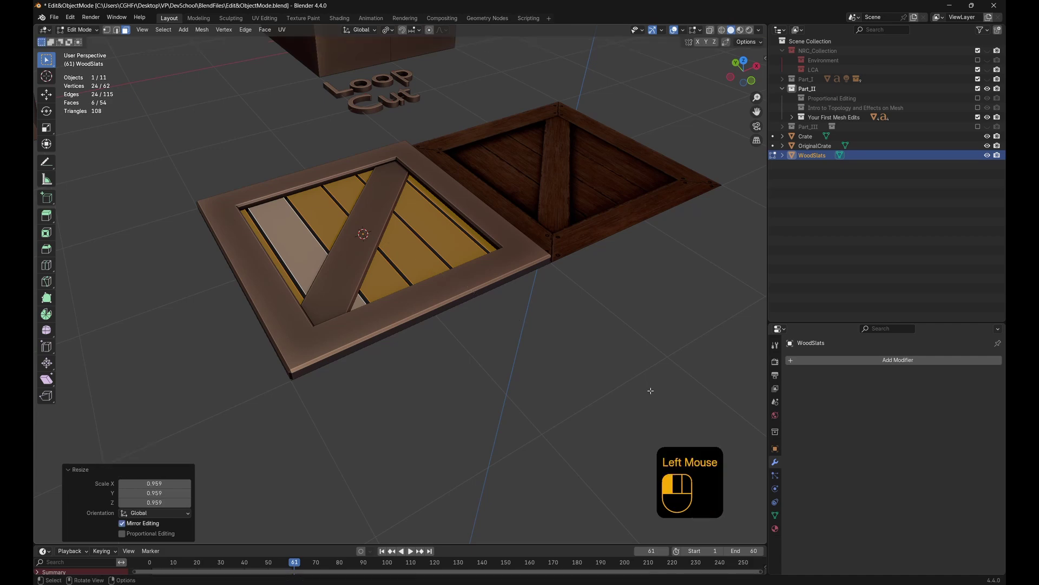
Return WoodSlats to Object Mode and clear the selection
middle_click_drag(649, 389, 541, 378)
key("Tab")
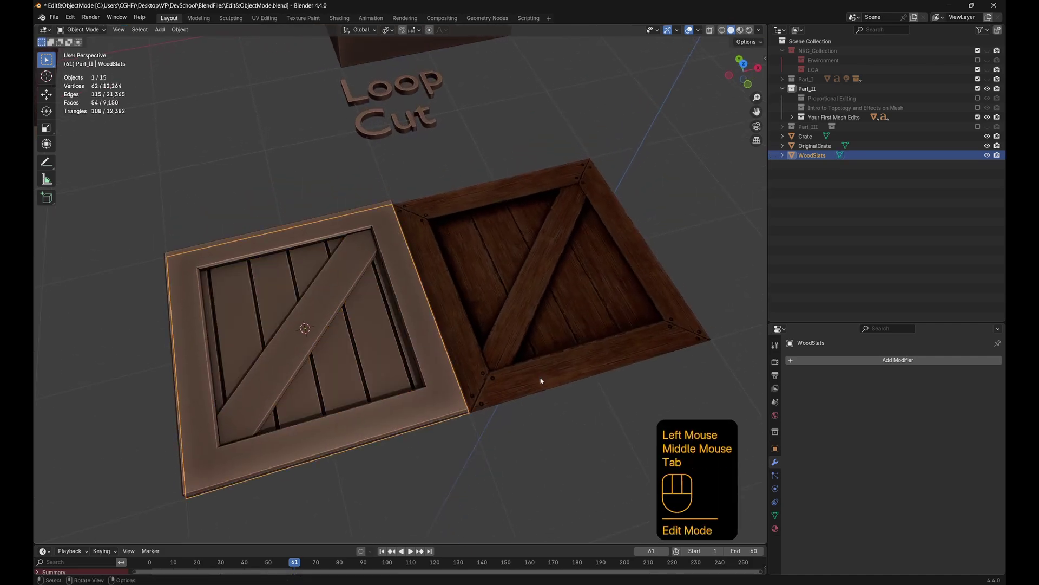
scroll(536, 368, "down", 3)
left_click(527, 357)
middle_click_drag(465, 373, 476, 348)
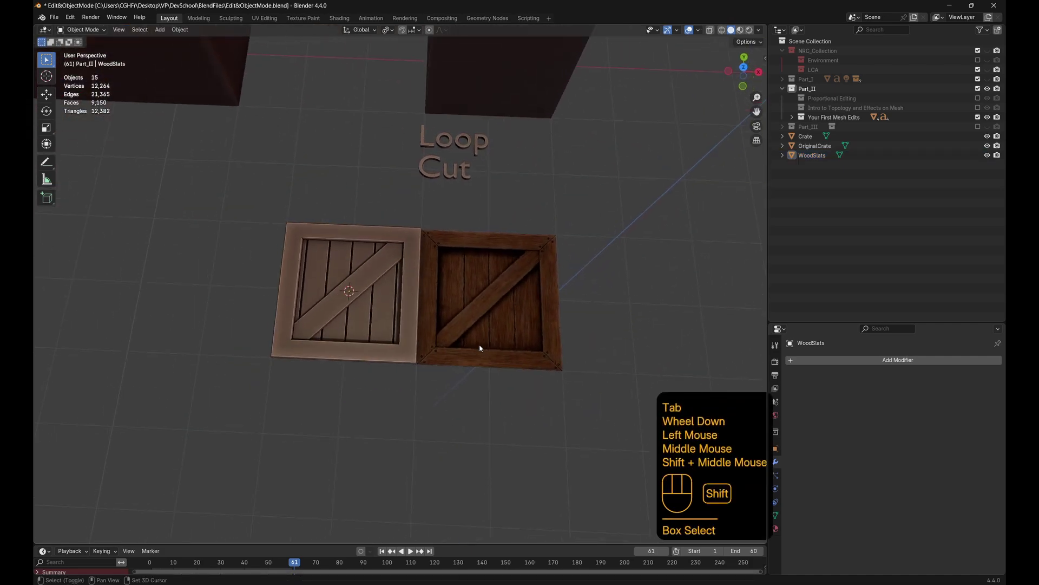
Examine from the top view the two crate sides and the Loop Cut, Extrude Face, Bevel Edges and Inset Faces samples
key("KP_7")
scroll(441, 424, "up", 2)
middle_click_drag(441, 425, 431, 354, "shift")
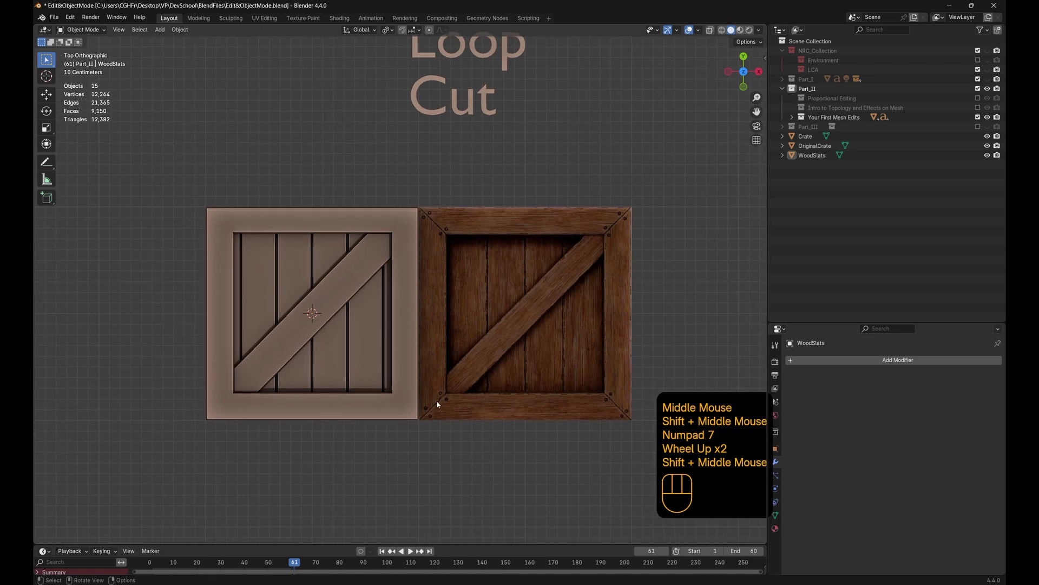
scroll(431, 158, "down", 1)
left_click(431, 158)
middle_click_drag(368, 226, 451, 225, "shift")
left_click(379, 162)
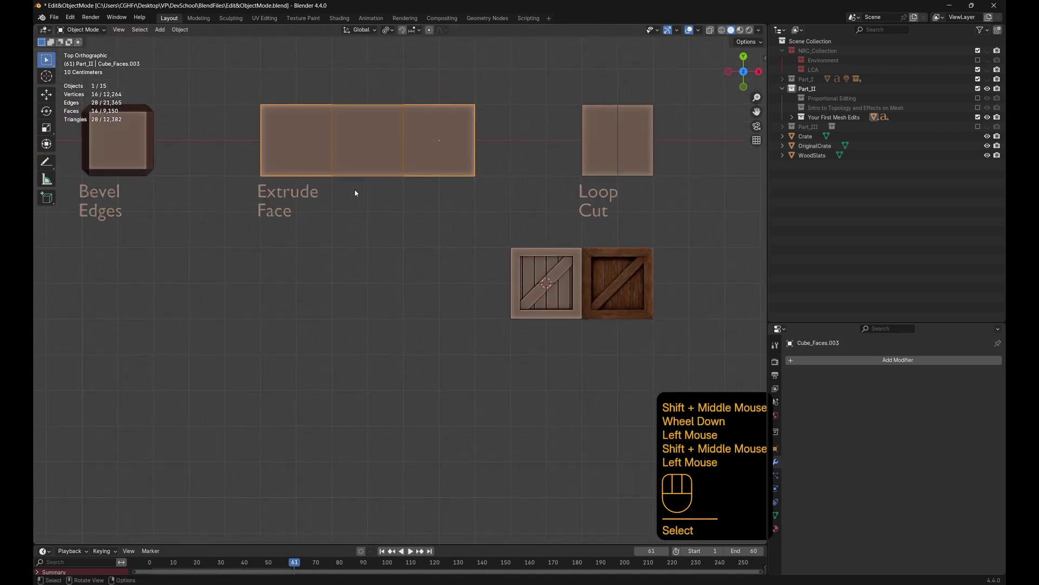
middle_click_drag(355, 193, 553, 184, "shift")
left_click(300, 146)
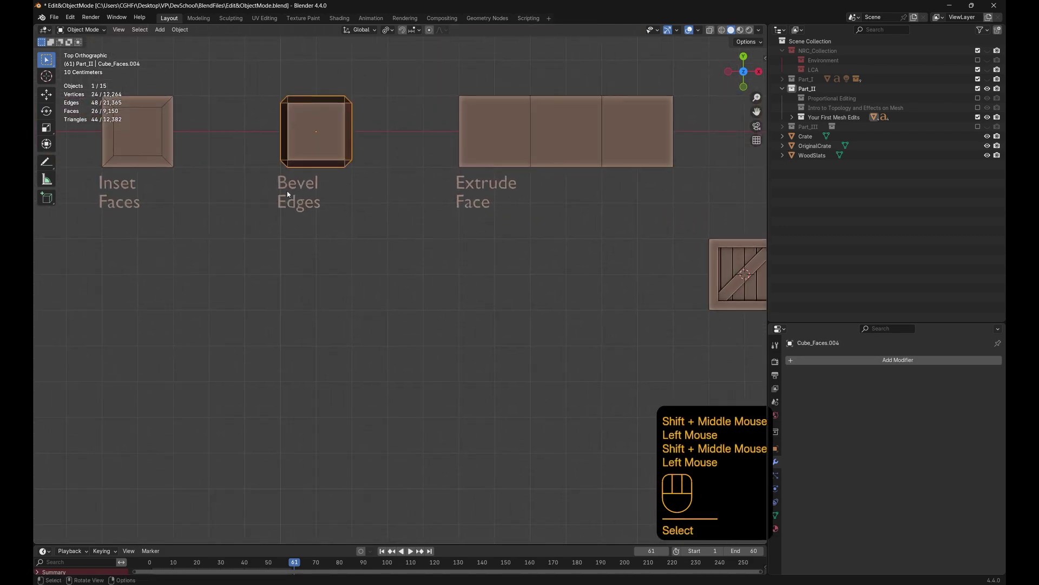
left_click(138, 142)
middle_click_drag(202, 315, 291, 354, "shift")
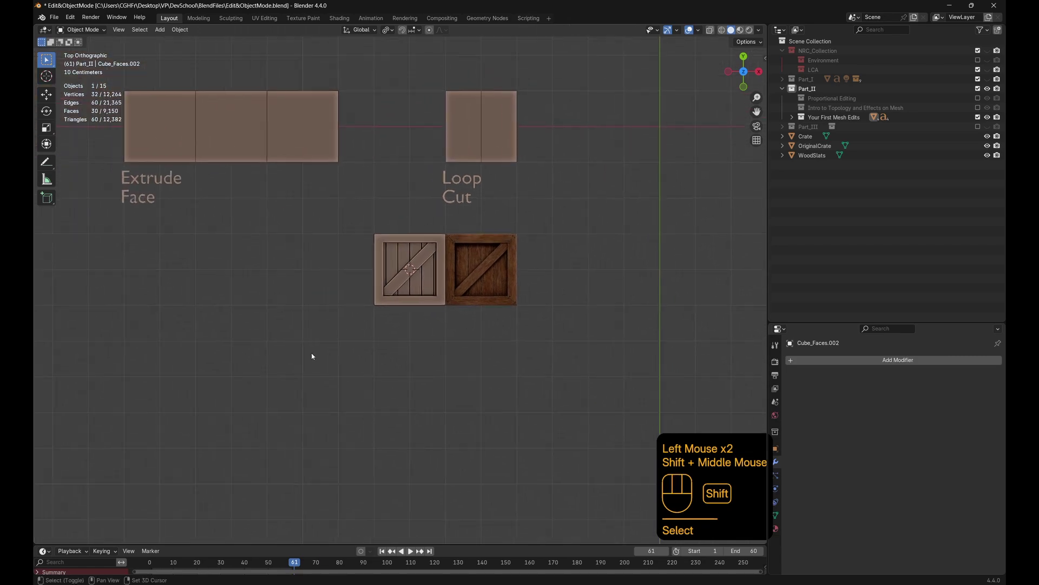
Move the Inset Faces sample cube about 0.61 m along X and 1.19 m along Y
scroll(417, 352, "up", 2)
left_click(513, 397)
key("g")
left_click(581, 360)
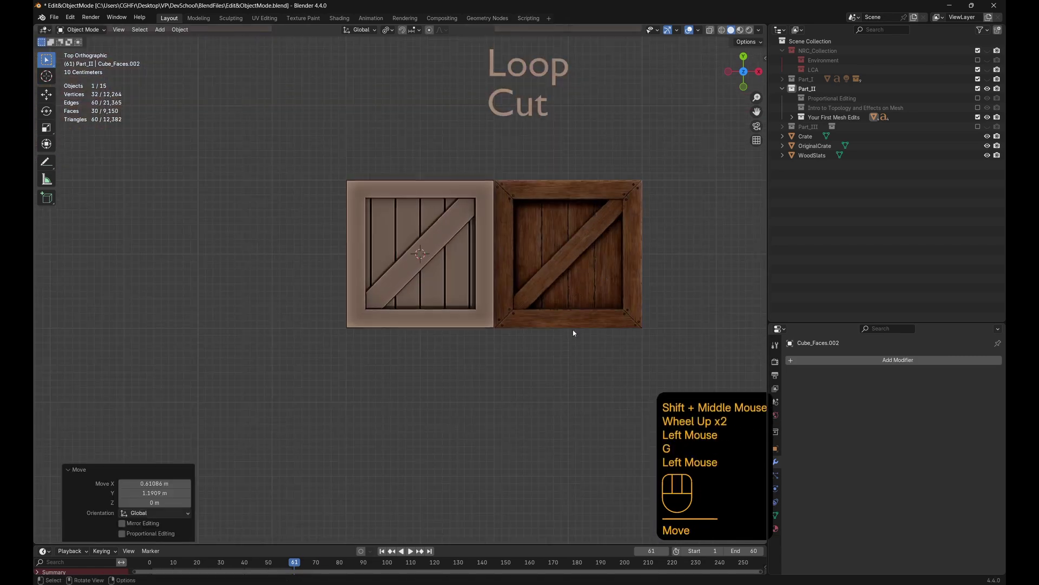
key("g")
right_click(601, 297)
Move OriginalCrate away from the modelled crate side, about 0.89 m along X and 0.11 m along Y
left_click(615, 273)
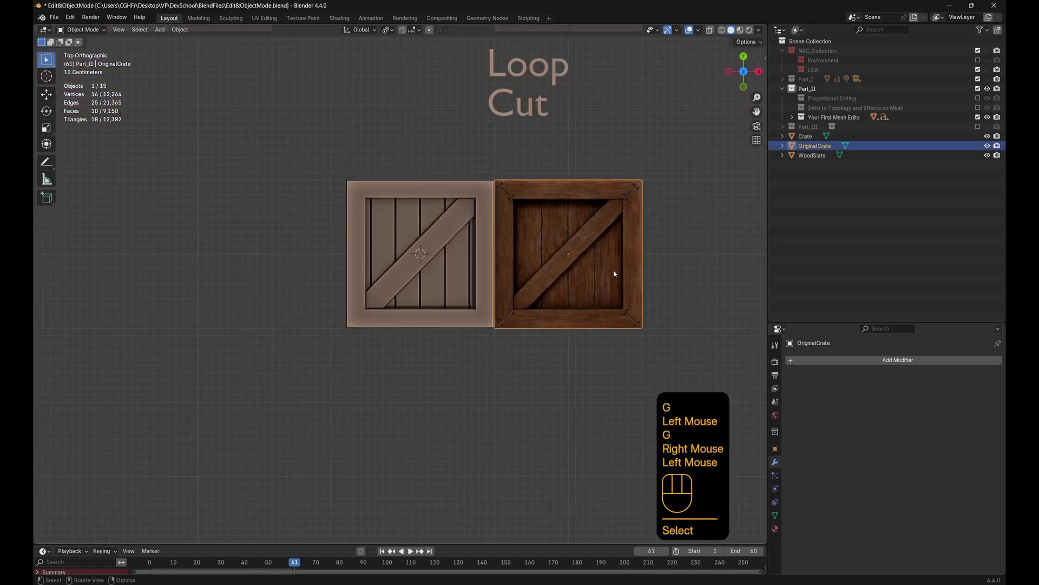
key("g")
left_click(656, 306)
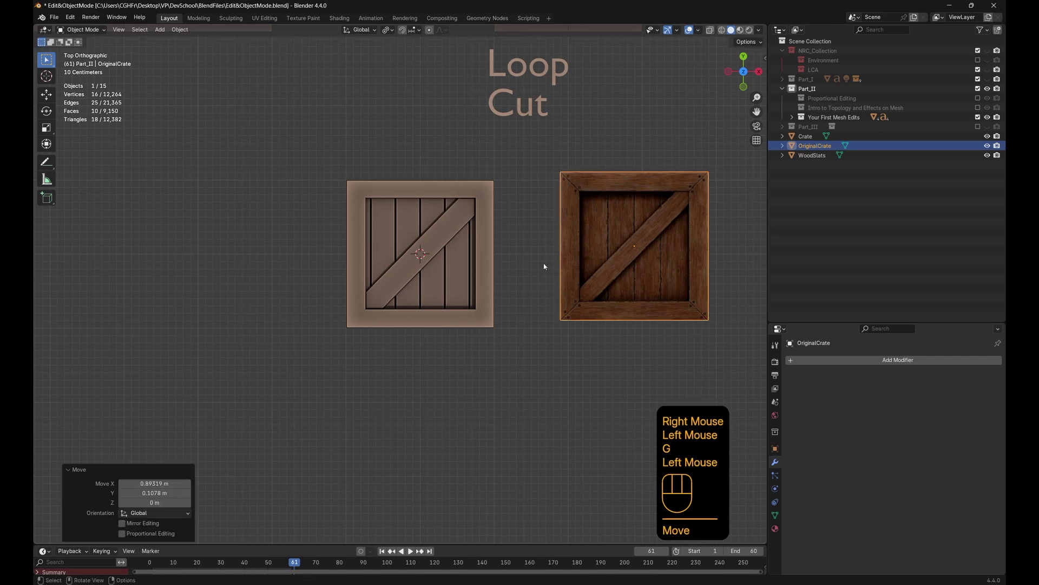
Try moving the Crate frame off the slats, cancel, and pick out the frame with WoodSlats before selecting OriginalCrate
left_click(496, 310)
key("g")
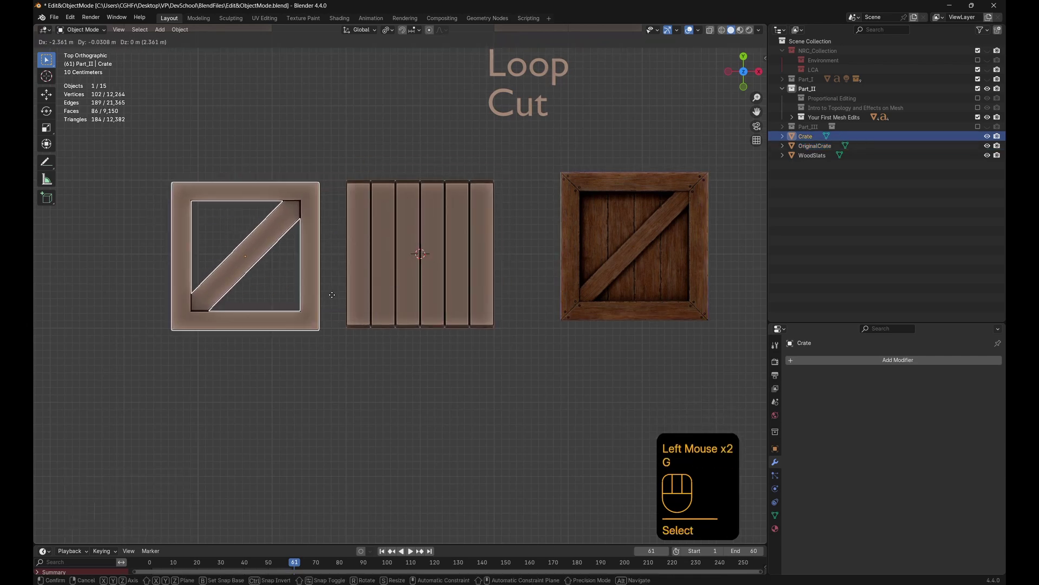
right_click(340, 293)
left_click(425, 296, "shift")
left_click(608, 279)
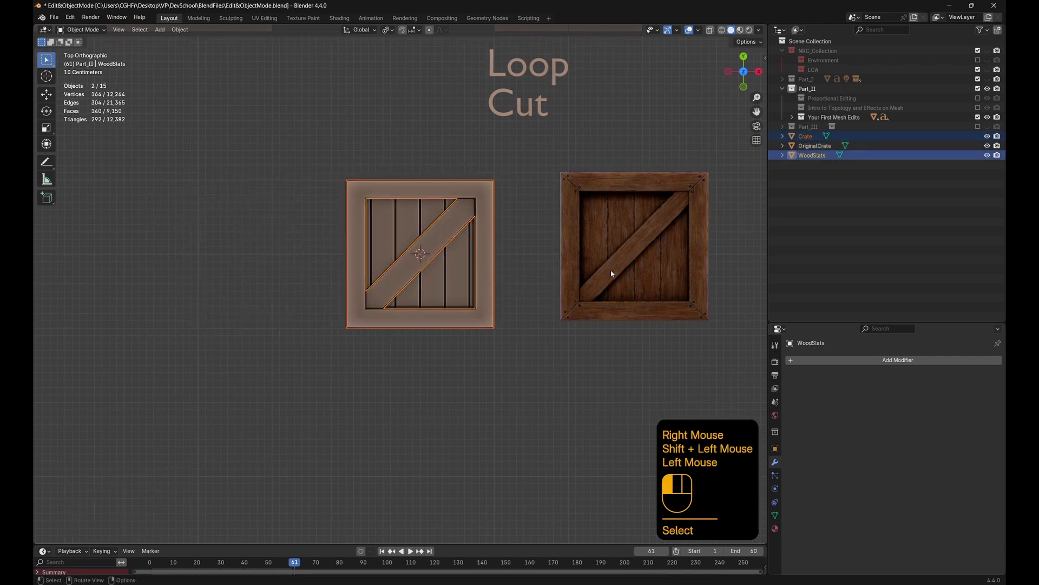
Inspect the modelled crate side in perspective beside OriginalCrate, checking the gaps between the slats
scroll(543, 247, "up", 6)
middle_click_drag(528, 261, 548, 208)
middle_click_drag(546, 207, 515, 152, "shift")
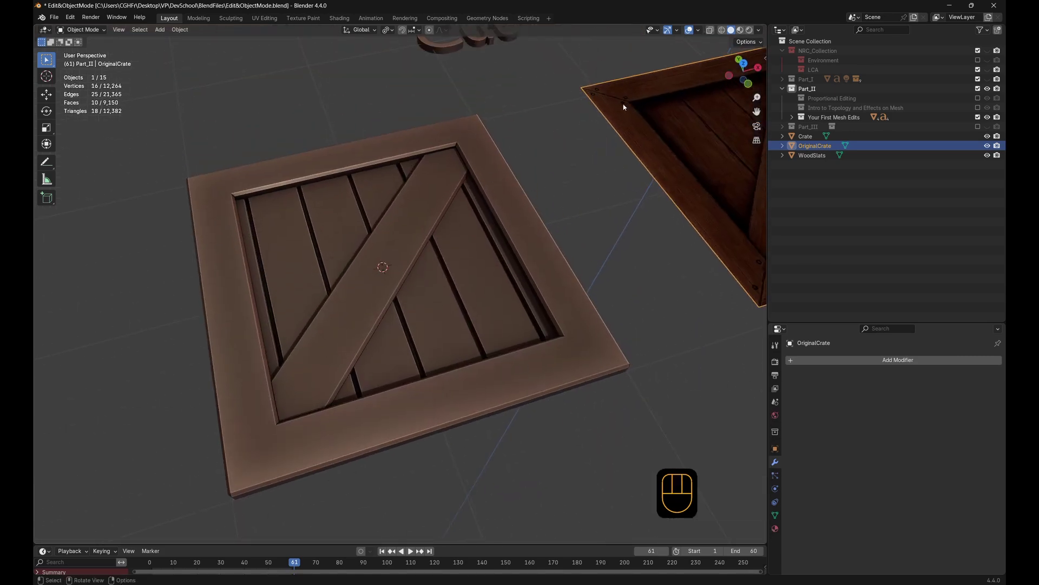
left_click(315, 353)
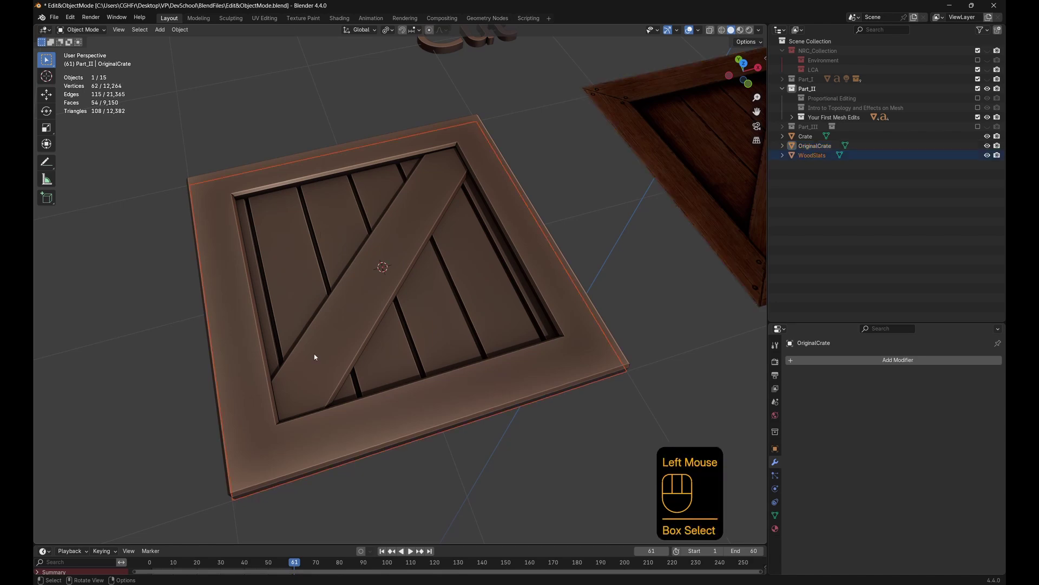
scroll(344, 320, "down", 2)
scroll(360, 303, "up", 2)
left_click(411, 332)
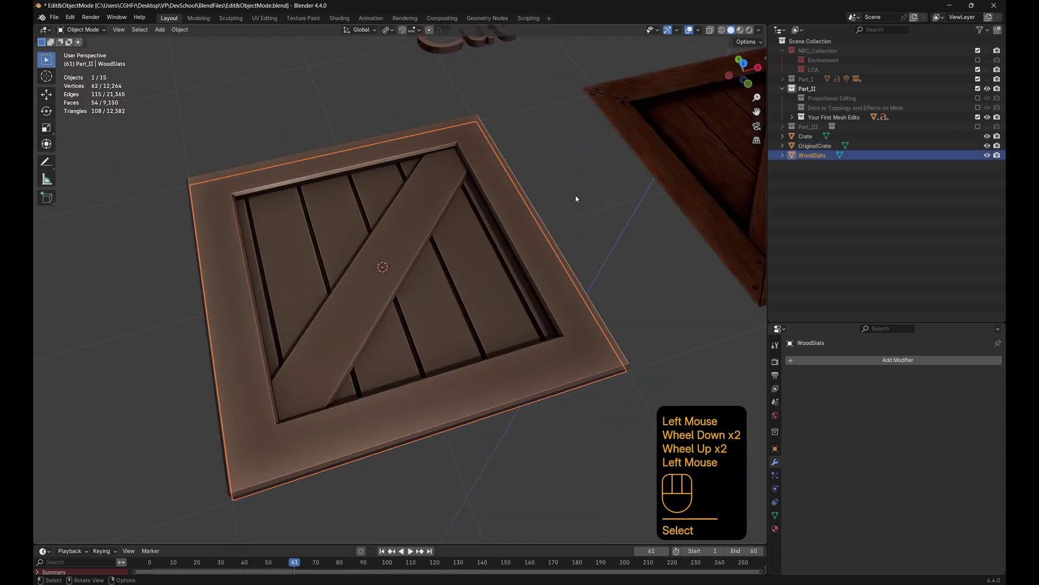
scroll(506, 316, "down", 1)
middle_click_drag(505, 316, 471, 283)
scroll(466, 295, "up", 1)
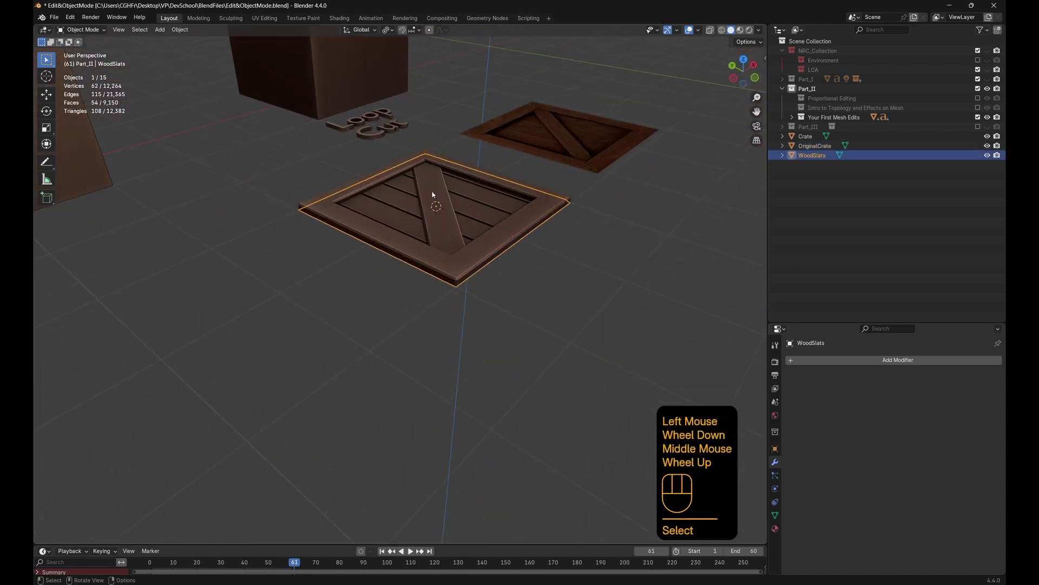
Try moving WoodSlats and the Crate frame separately to check that they are independent objects, cancelling both moves
left_click(404, 211)
left_click(341, 211)
left_click(355, 216)
left_click(355, 216)
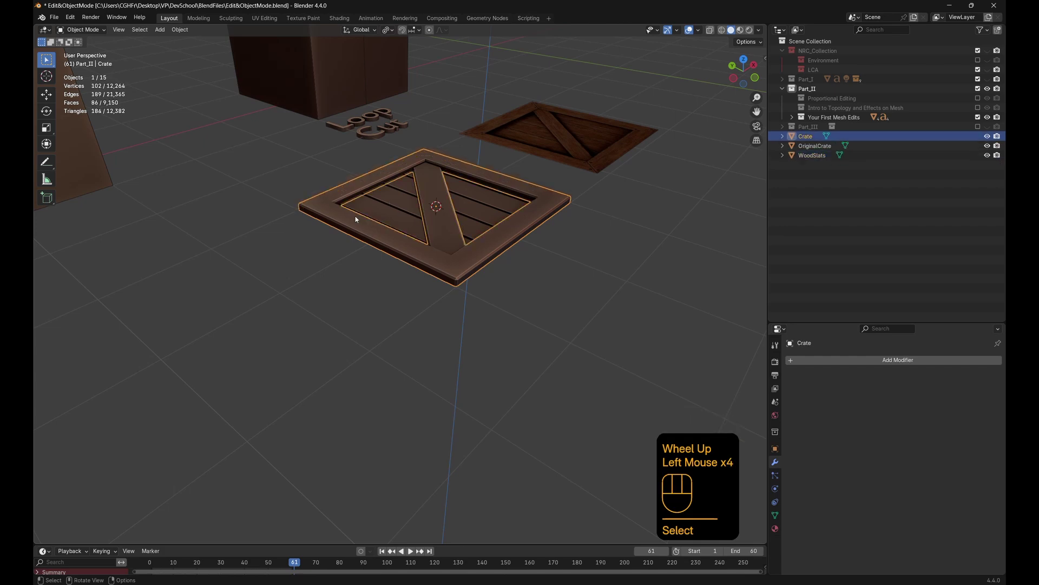
left_click(381, 210)
key("g")
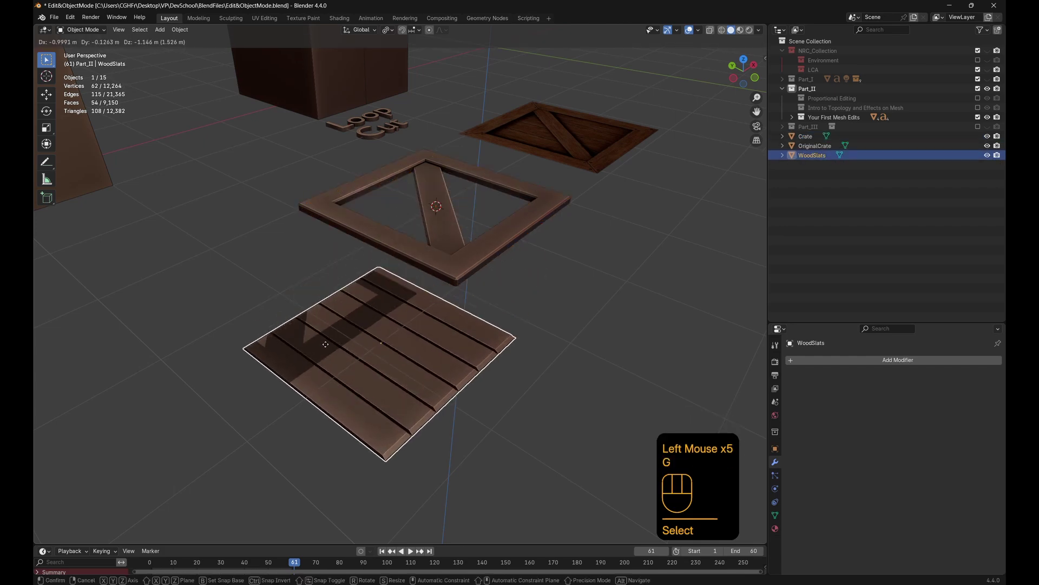
right_click(364, 240)
left_click(363, 240)
key("g")
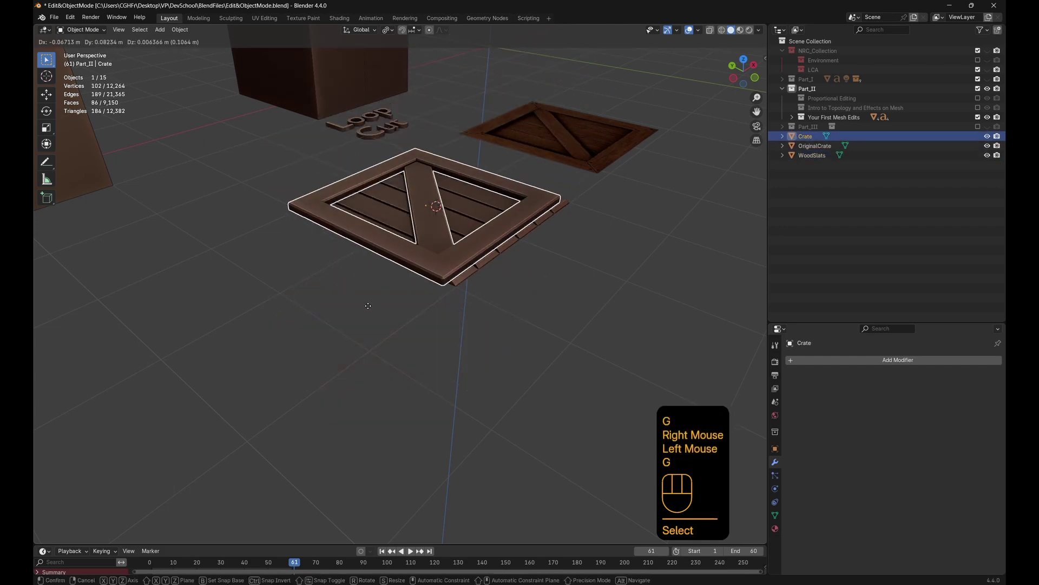
right_click(400, 265)
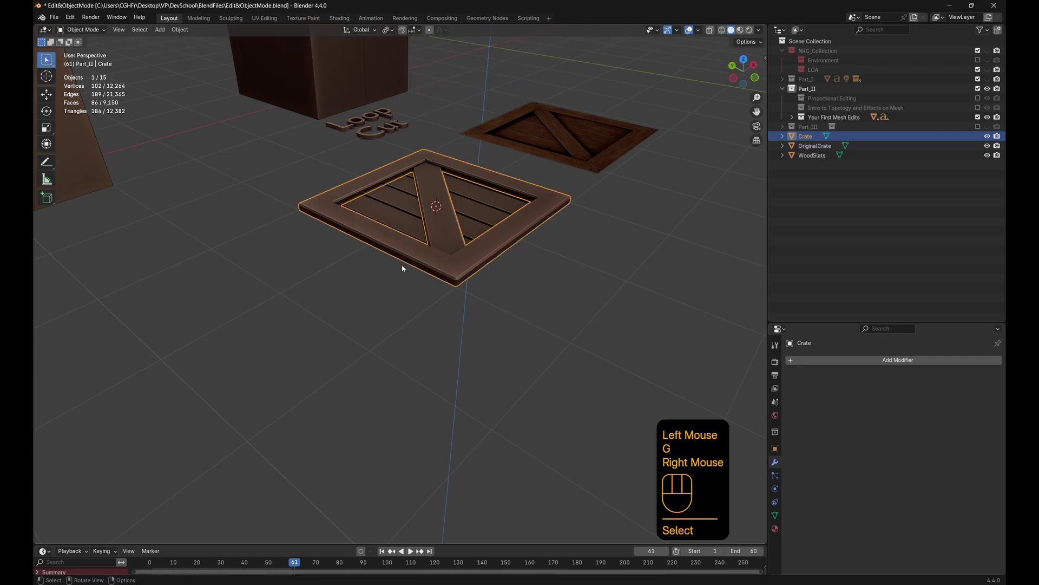
middle_click_drag(406, 269, 541, 249)
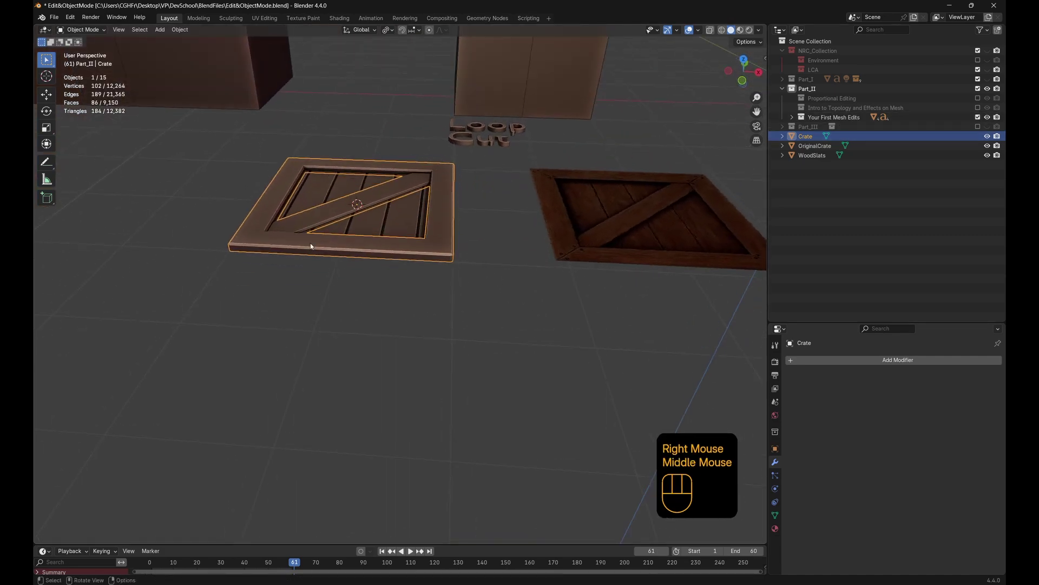
Rotate the Crate frame 90° about the X axis to stand it upright
left_click(379, 228)
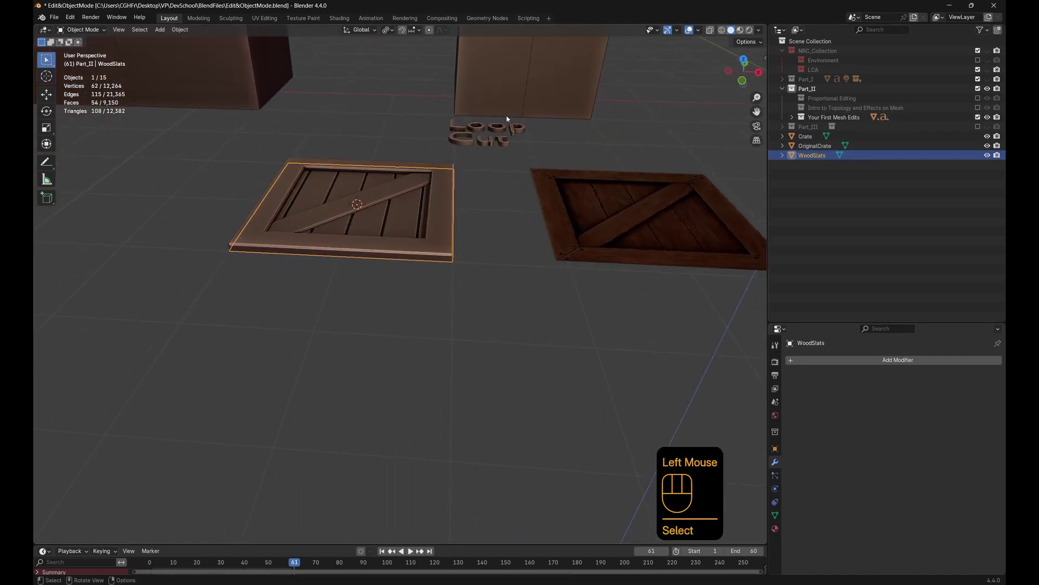
scroll(507, 119, "down", 2)
left_click(509, 101)
left_click(378, 236)
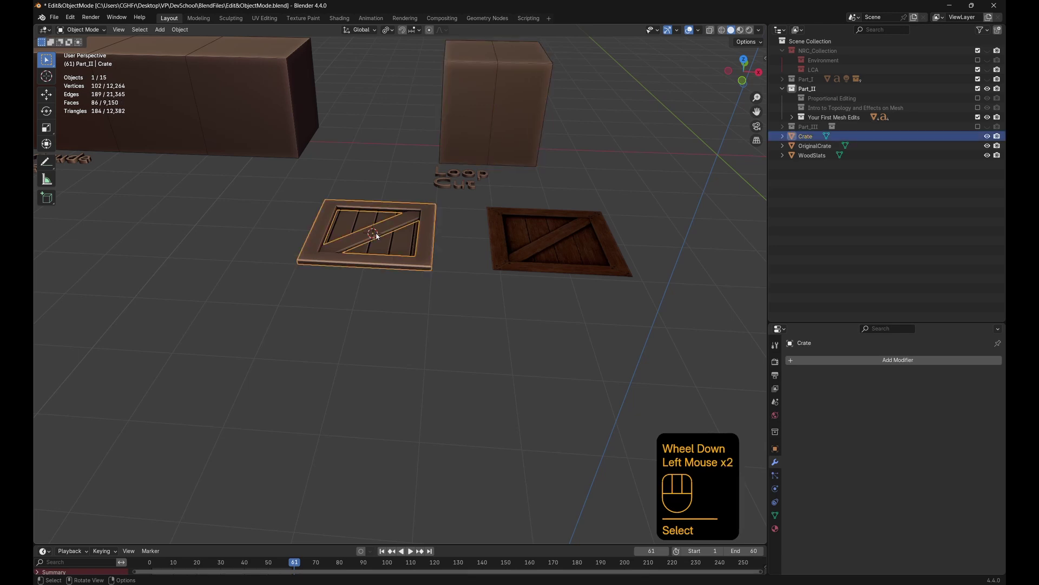
type("rx90")
left_click(402, 302)
Rotate WoodSlats 90° about the X axis to stand it upright with the frame
left_click(403, 299)
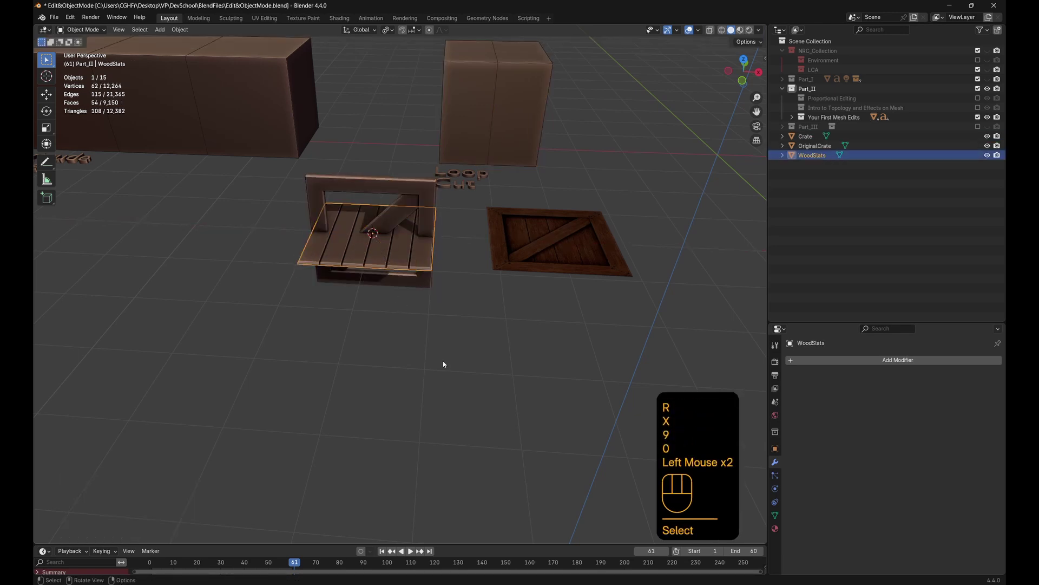
type("r90")
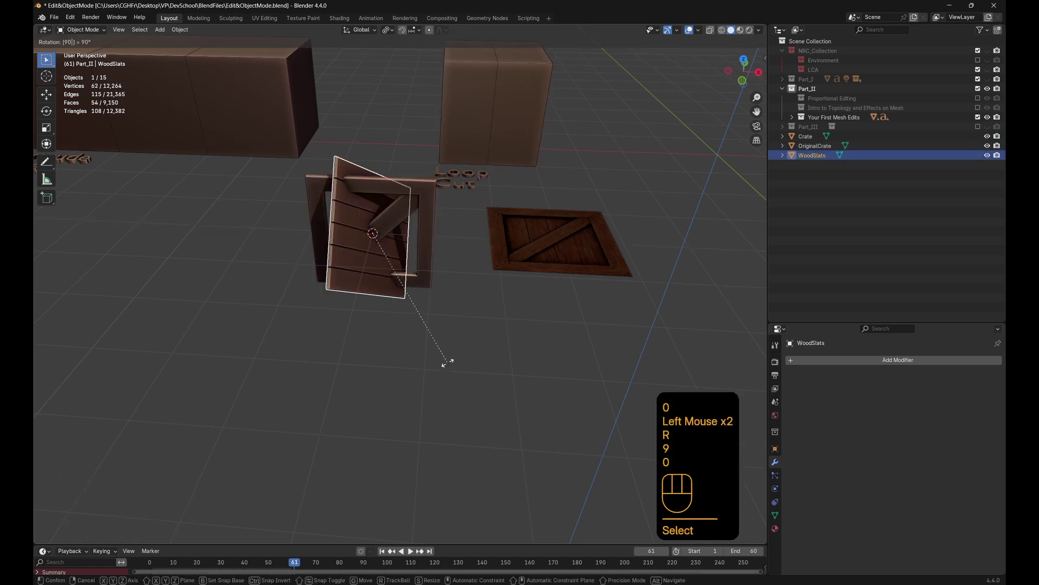
type("x")
left_click(446, 360)
middle_click_drag(445, 359, 380, 232)
Duplicate the upright Crate frame and place the copy 2 m away along Y
left_click(380, 231)
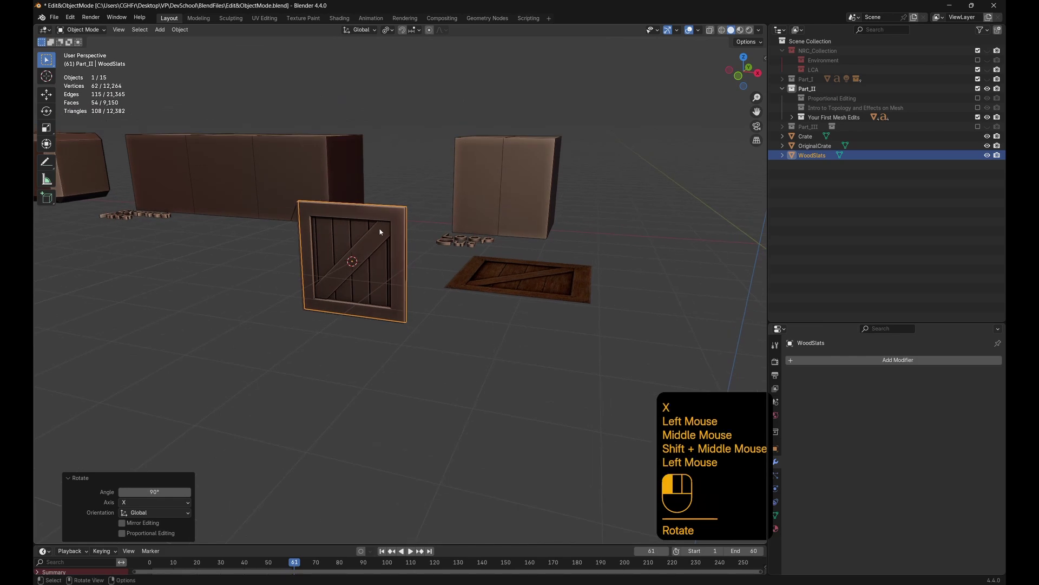
key("shift+e")
key("z")
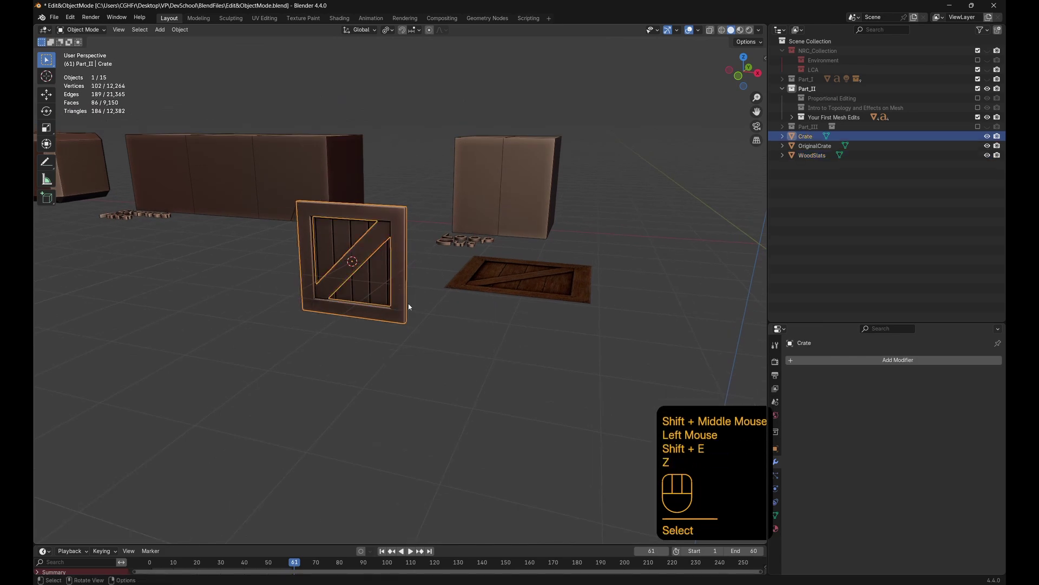
left_click(372, 270)
middle_click_drag(372, 270, 379, 301)
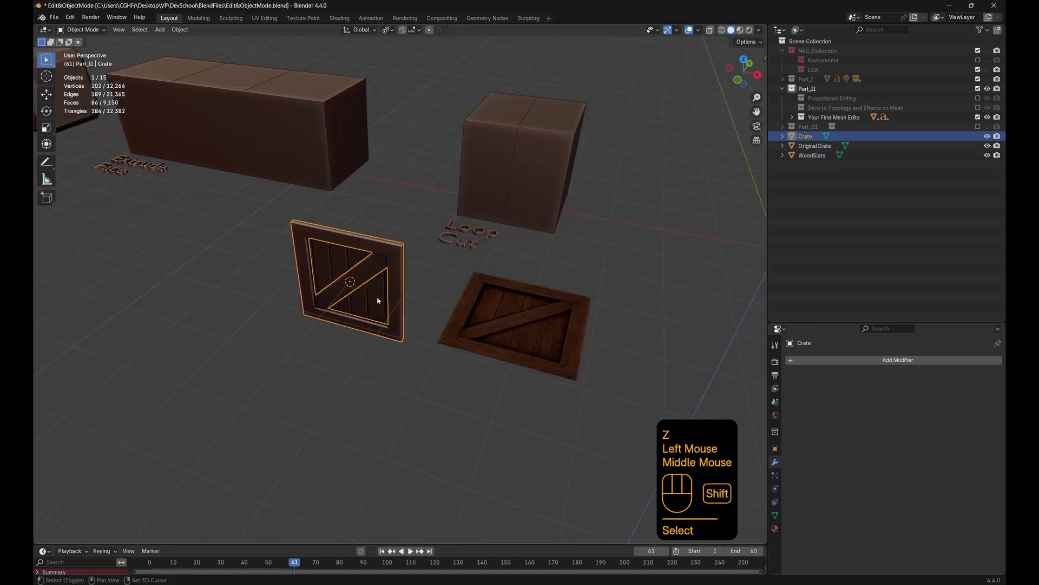
key("shift+d")
key("y")
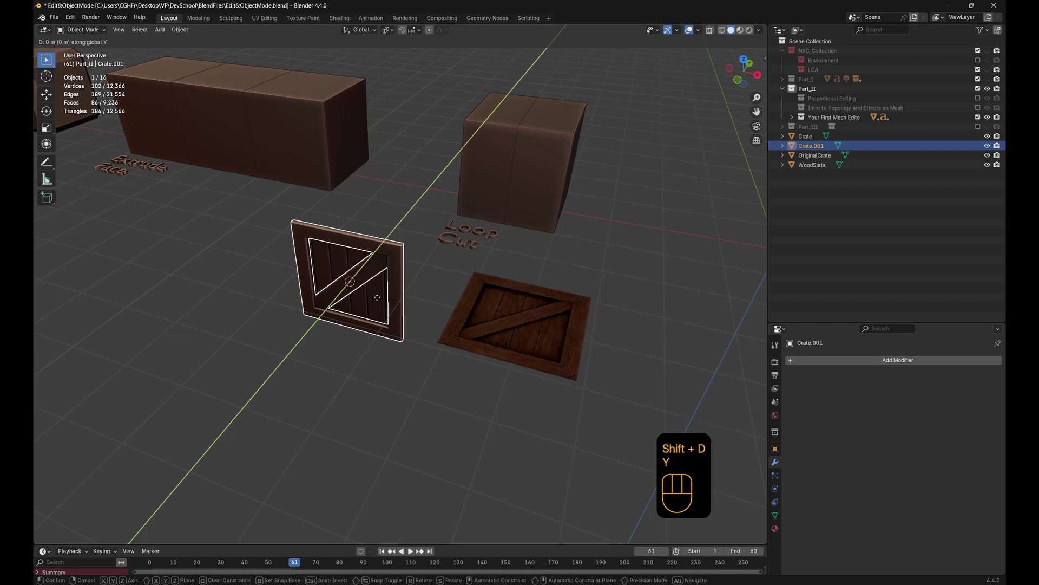
key("2")
left_click(378, 301)
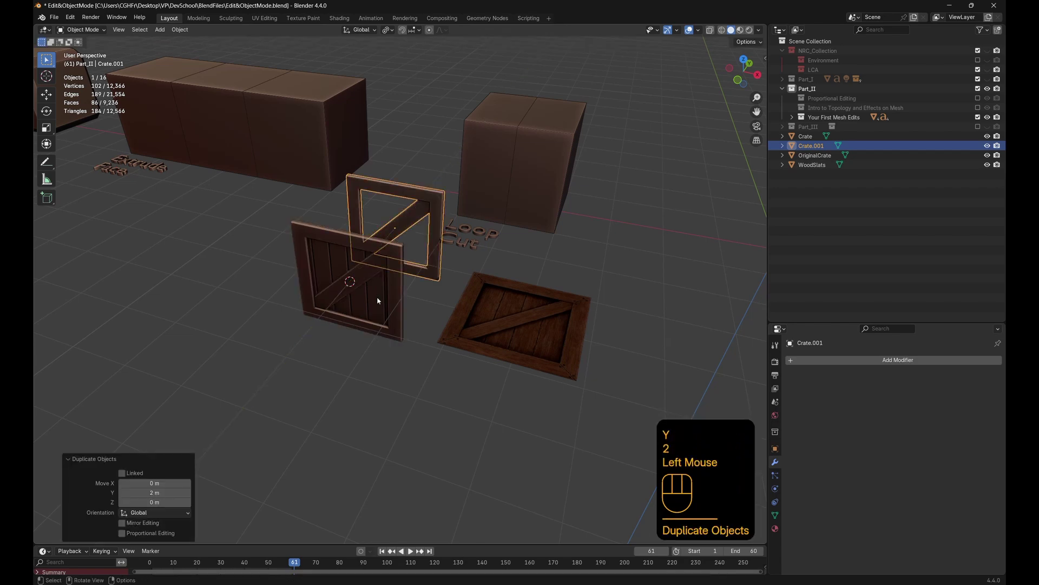
Rotate the duplicated frame 180° about the Z axis
key("r")
type("z")
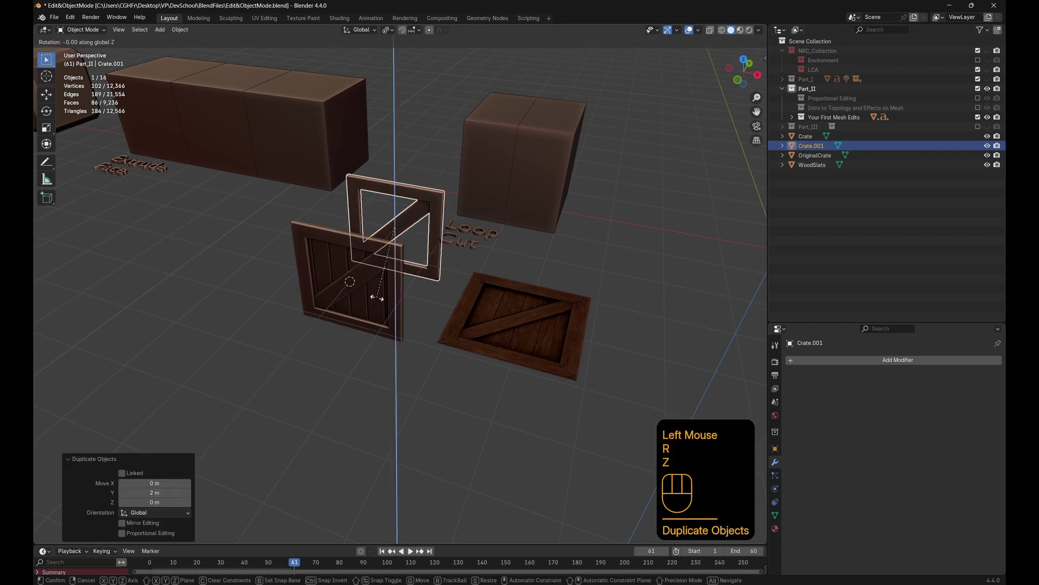
type("180")
left_click(406, 226)
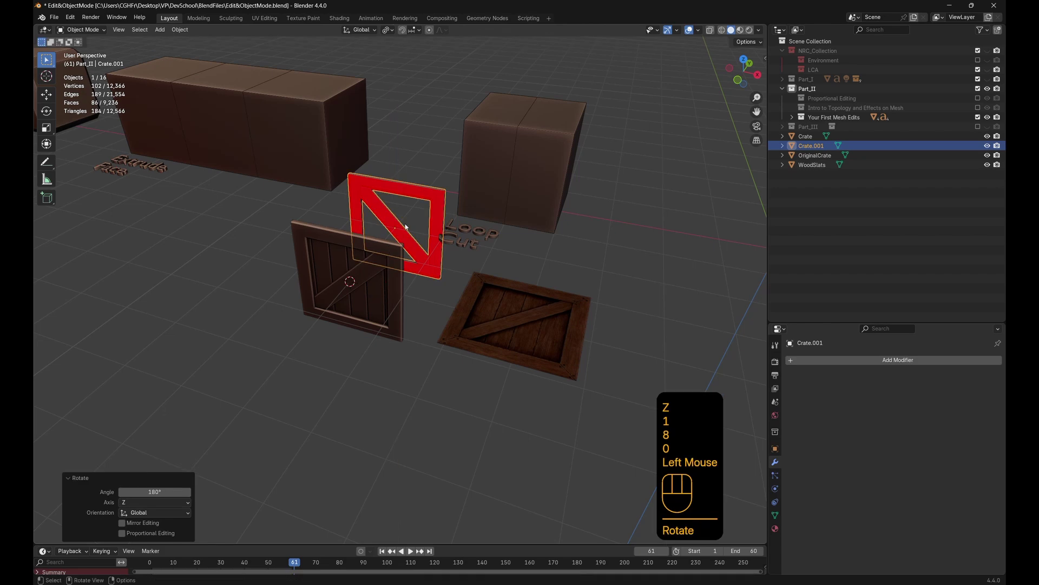
middle_click_drag(417, 238, 357, 286)
Duplicate WoodSlats in place, keeping the copy at the original position
left_click(354, 277)
double_click(349, 280)
left_click(358, 286)
left_click(360, 286)
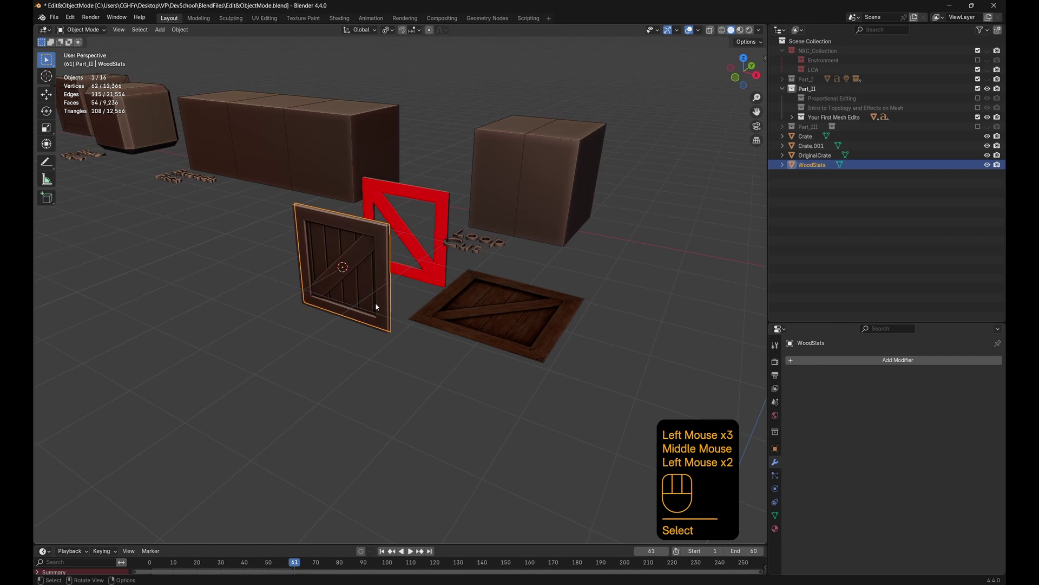
key("g")
right_click(416, 365)
middle_click_drag(416, 365, 347, 358)
key("shift+d")
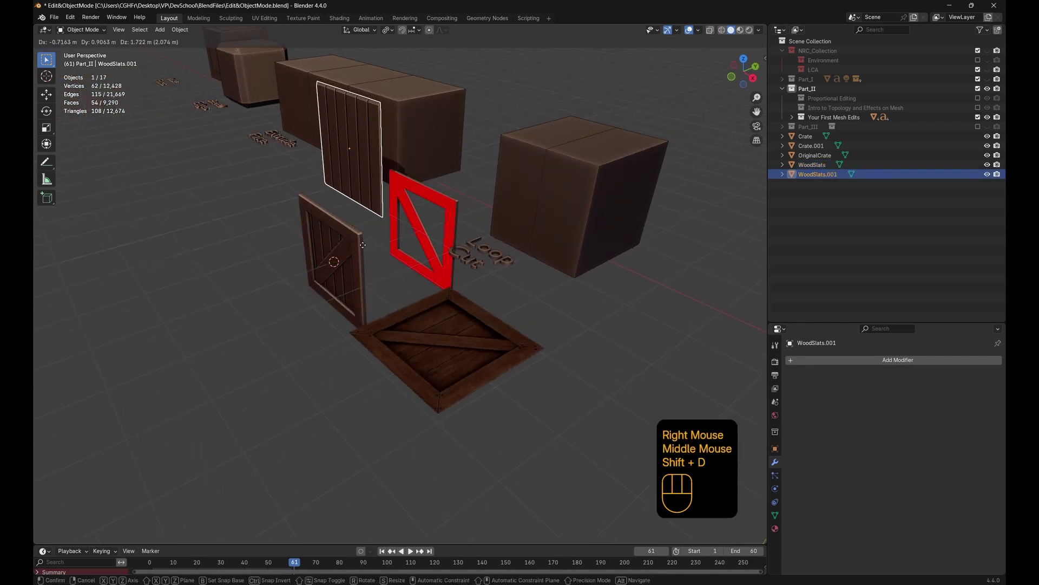
right_click(363, 245)
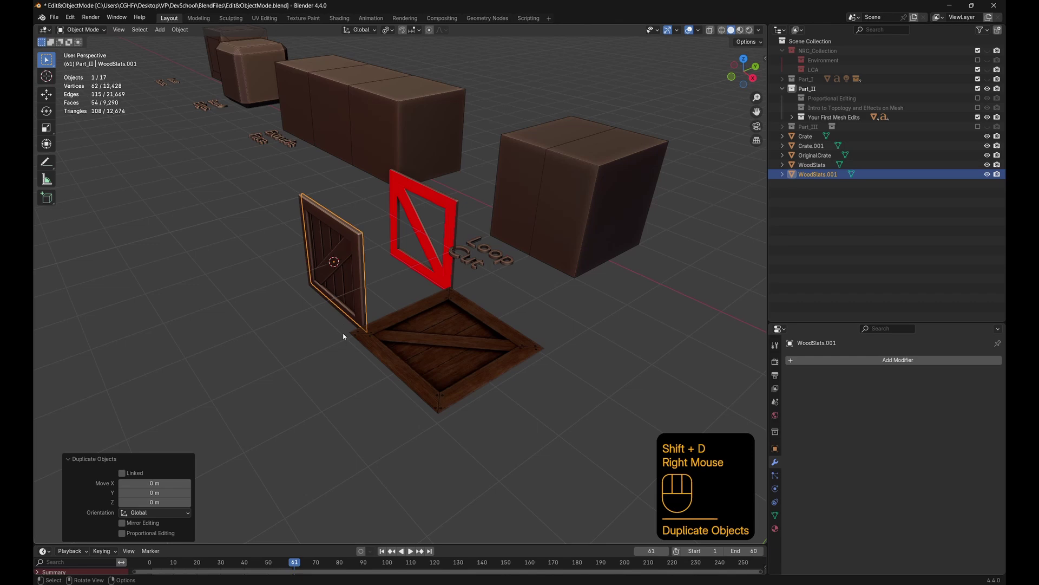
Rotate the WoodSlats copy 180° about the Z axis
type("rz")
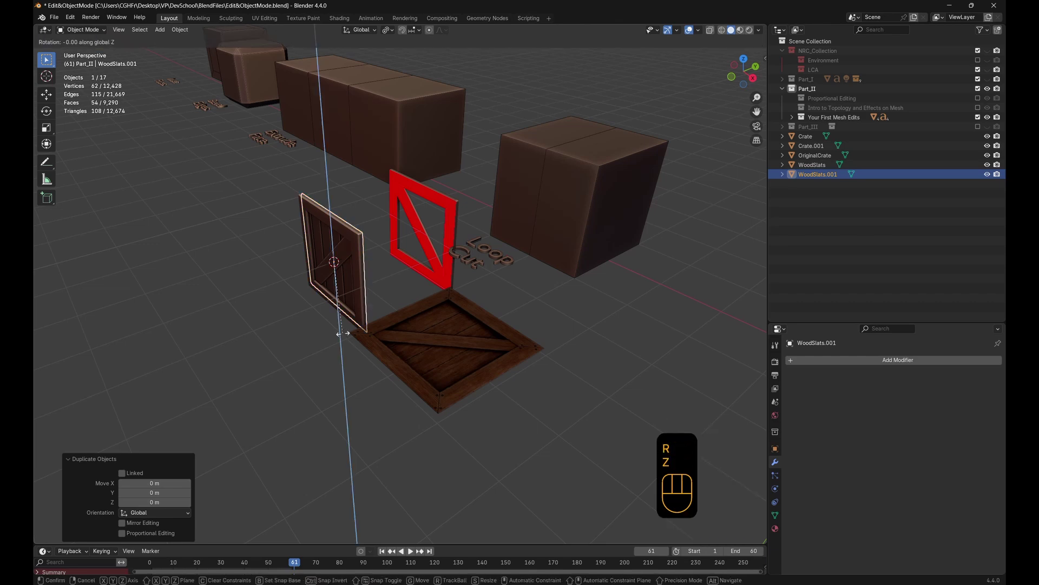
type("180")
left_click(343, 336)
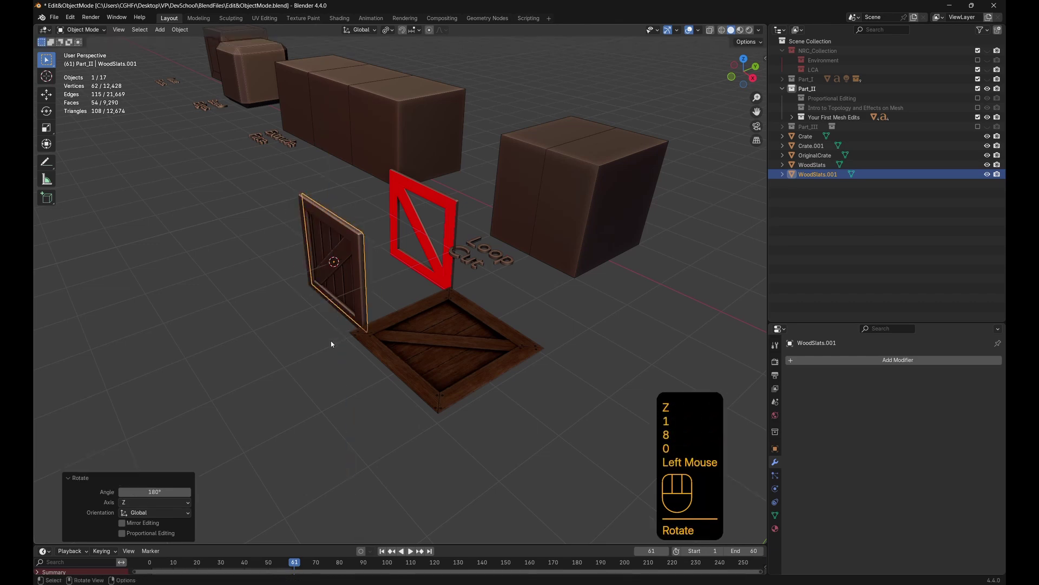
Move the WoodSlats copy 2 m along Y onto the duplicated frame
key("g")
right_click(288, 292)
key("g")
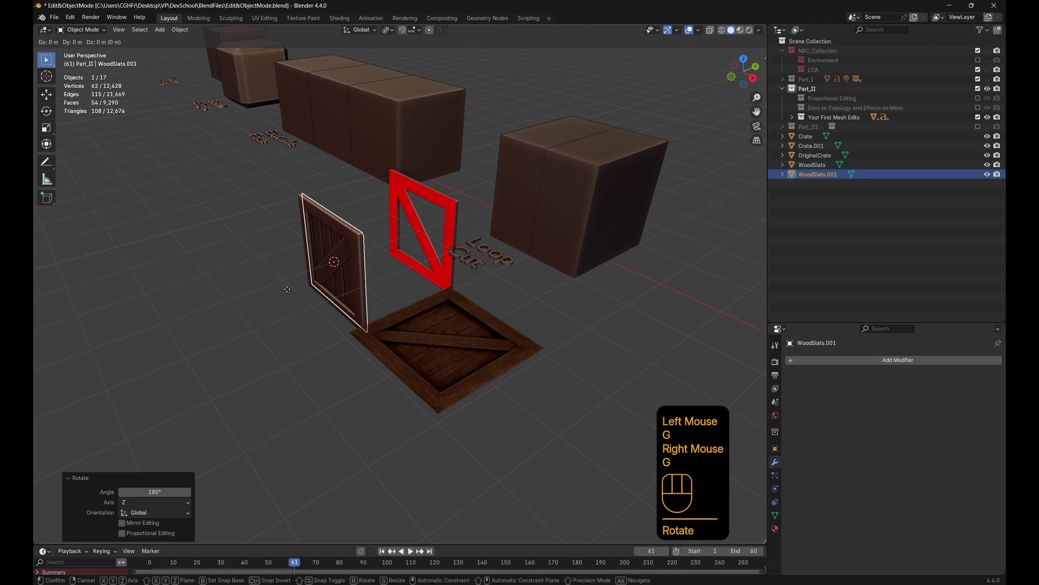
key("y")
key("2")
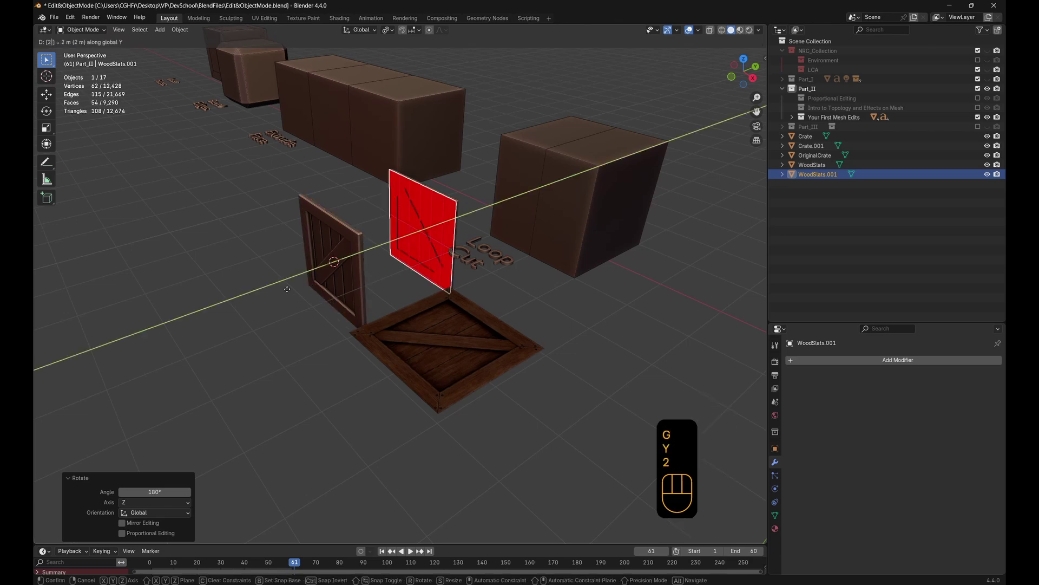
left_click(288, 289)
middle_click_drag(287, 289, 341, 308)
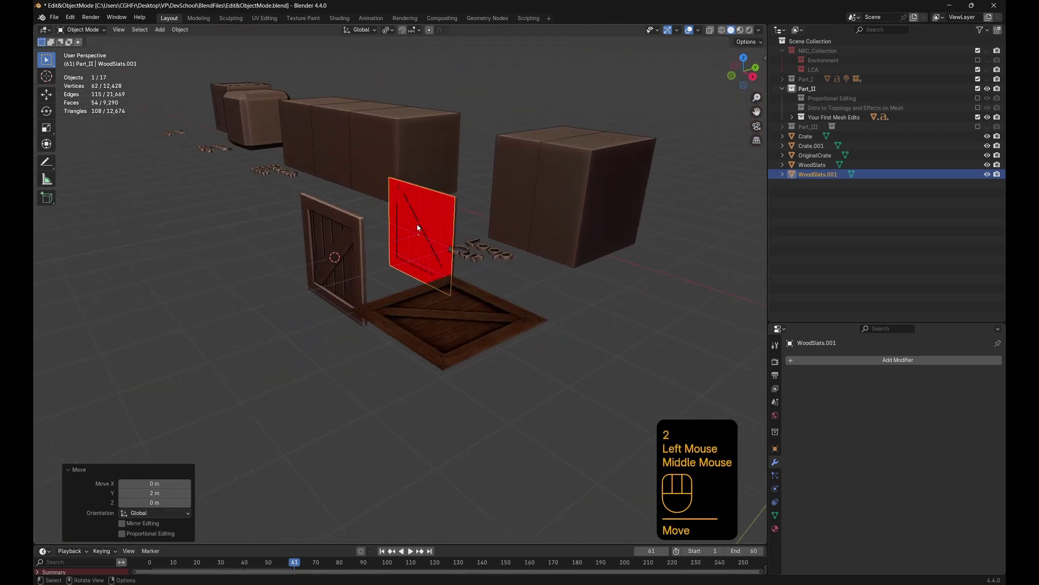
Snap the 3D cursor to the midpoint between the Crate frame and its opposite copy, Crate.001
left_click(424, 228)
left_click(424, 229, "shift")
left_click(424, 228, "shift")
mouse_move(424, 229)
middle_mouse_down()
mouse_move(476, 239)
mouse_move(445, 250)
mouse_move(420, 244)
middle_mouse_up()
left_click(445, 251, "shift")
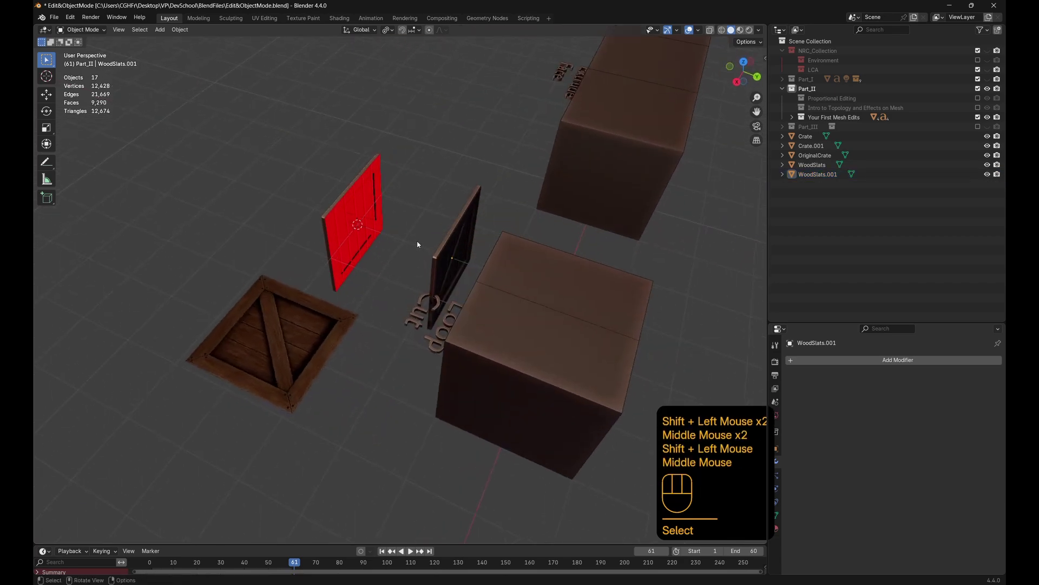
left_click(455, 255)
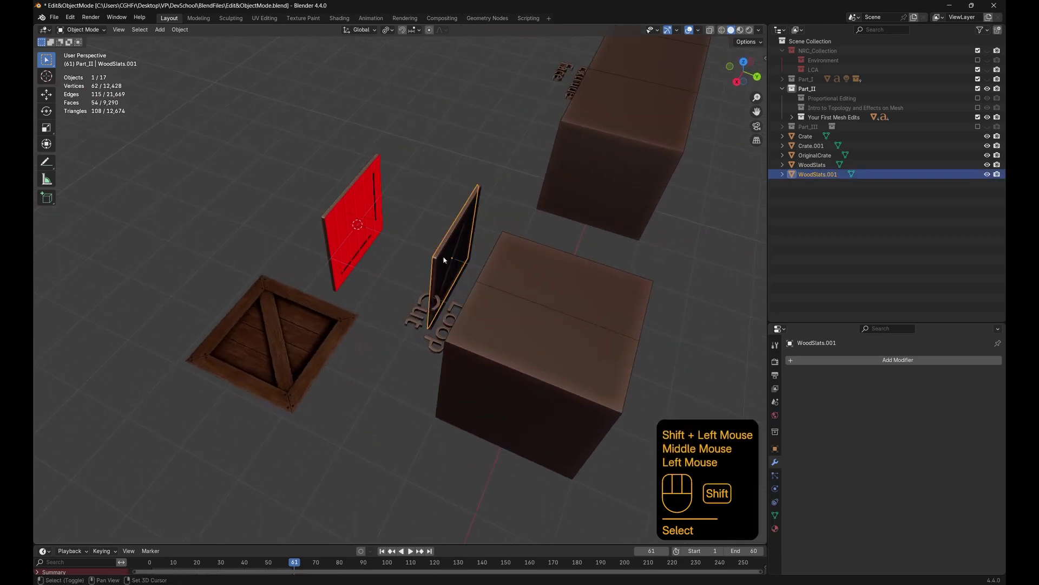
left_click(444, 260)
left_click(453, 266)
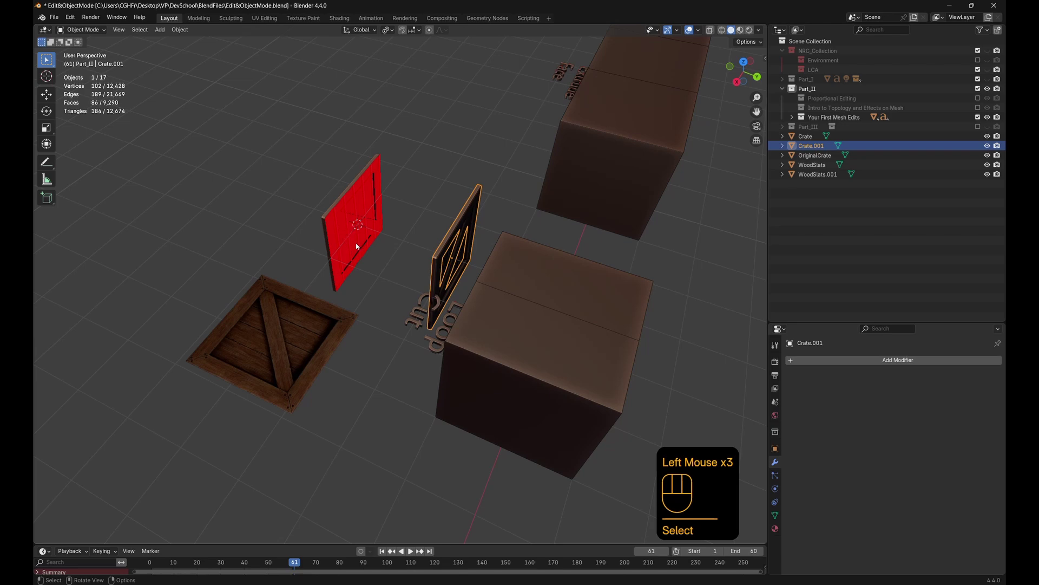
middle_click_drag(357, 246, 471, 190)
scroll(316, 254, "up", 2)
left_click(236, 297, "shift")
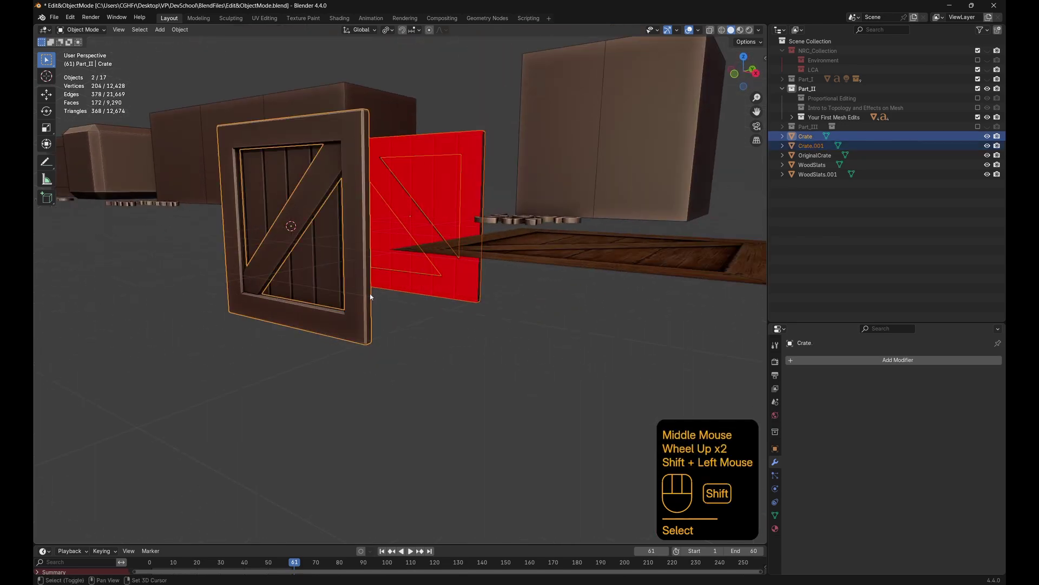
scroll(237, 296, "down", 1)
middle_click_drag(236, 296, 358, 295)
scroll(358, 295, "down", 1)
key("shift+s")
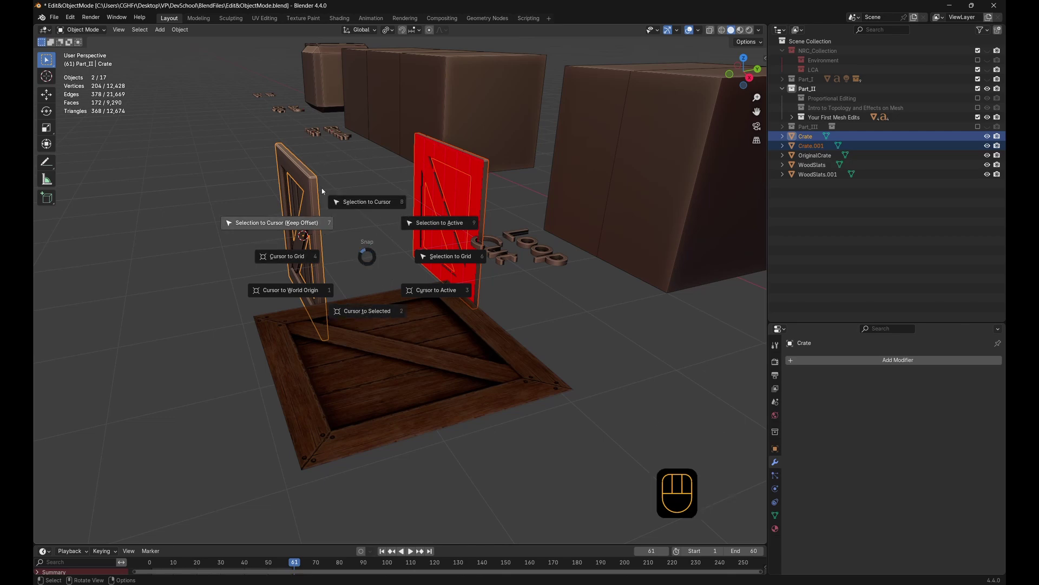
left_click(382, 302)
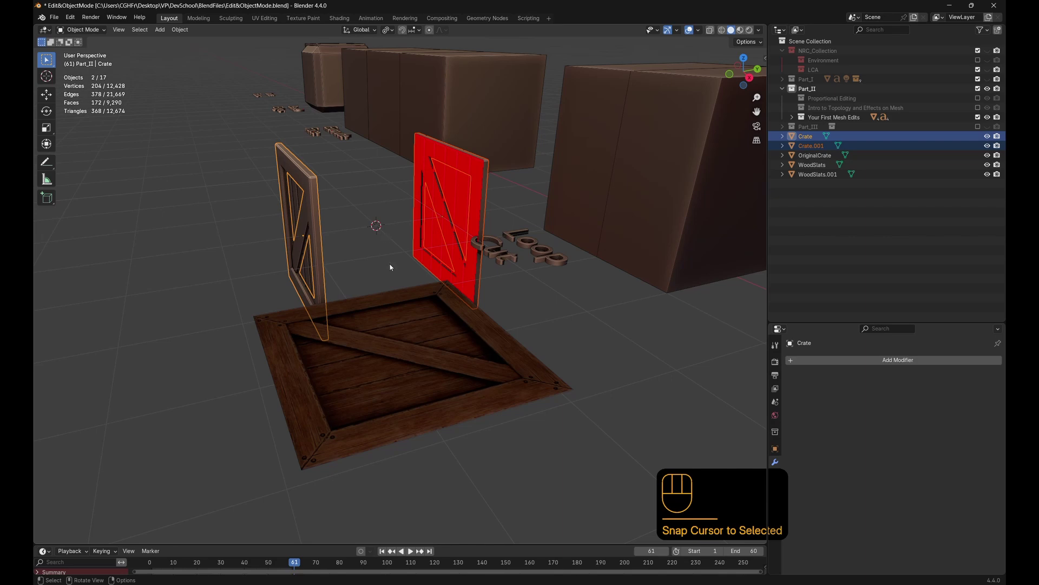
Duplicate both opposite crate sides, including their frames and slats, in place
mouse_move(390, 267)
middle_mouse_down()
mouse_move(403, 240)
mouse_move(393, 268)
middle_mouse_up()
left_click_drag(471, 258, 300, 209)
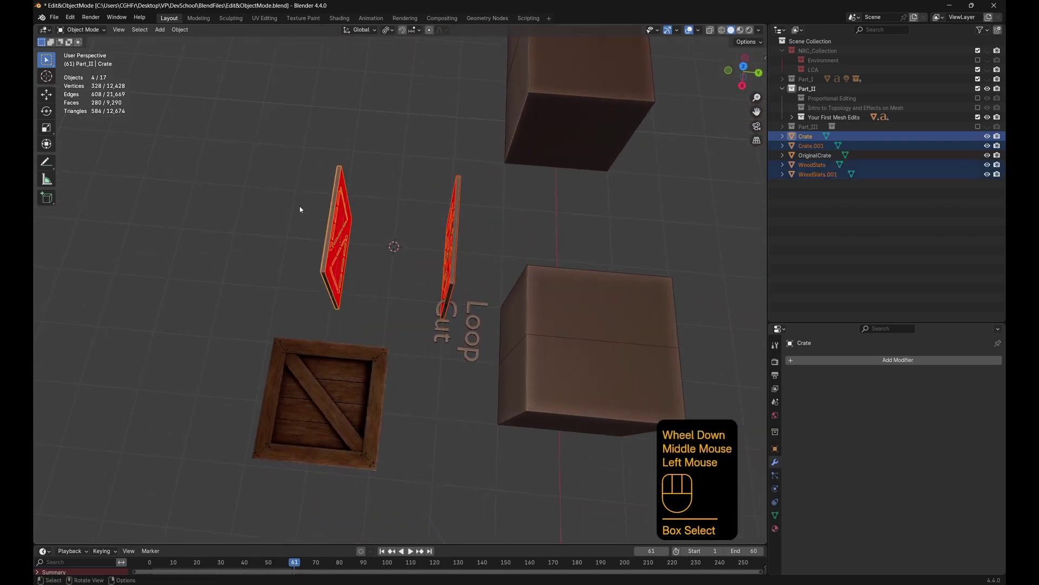
key("shift+z")
key("shift+z")
middle_click_drag(300, 209, 351, 191)
key("shift+d")
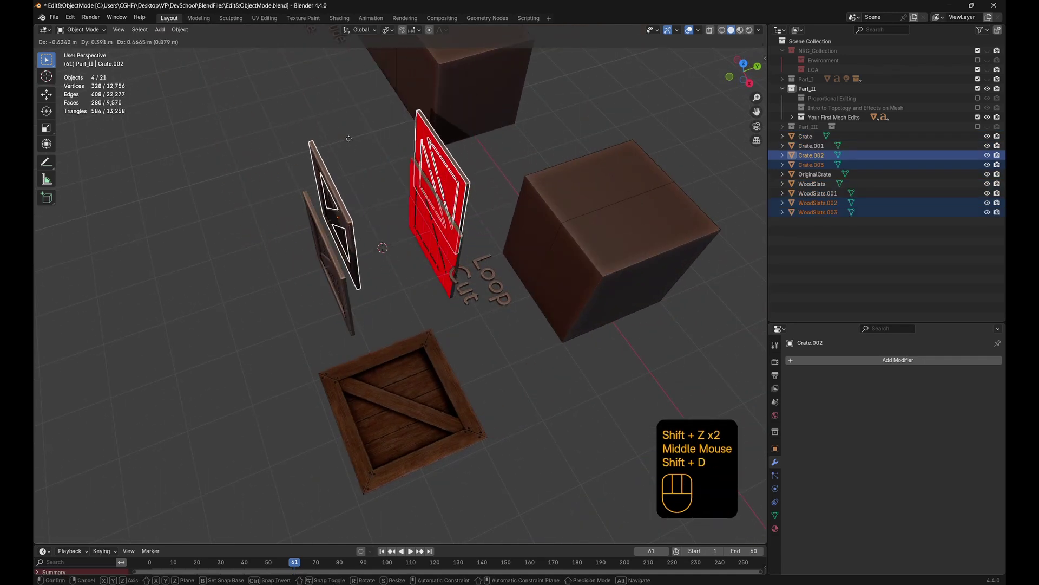
right_click(350, 108)
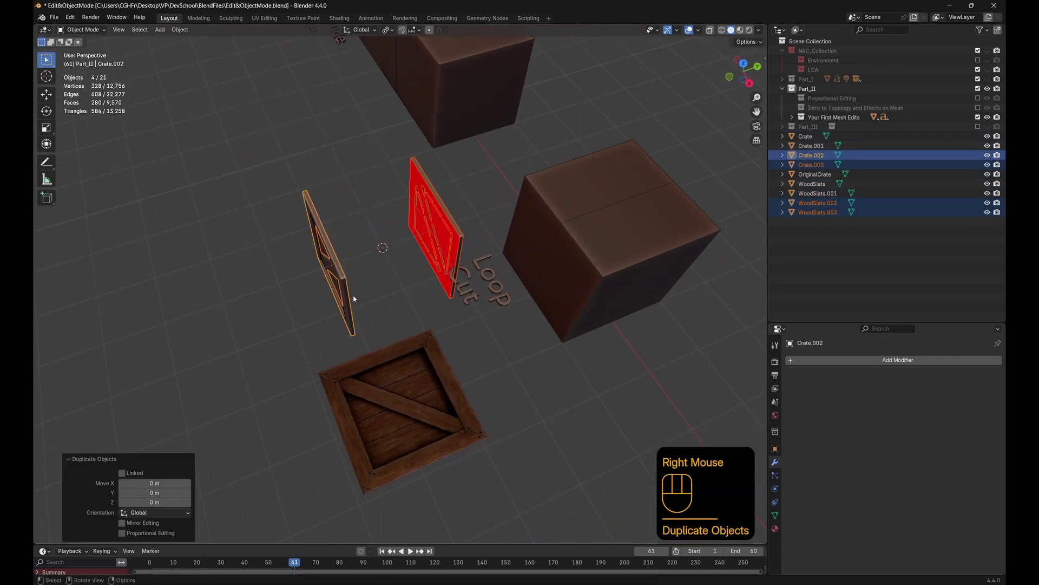
key("r")
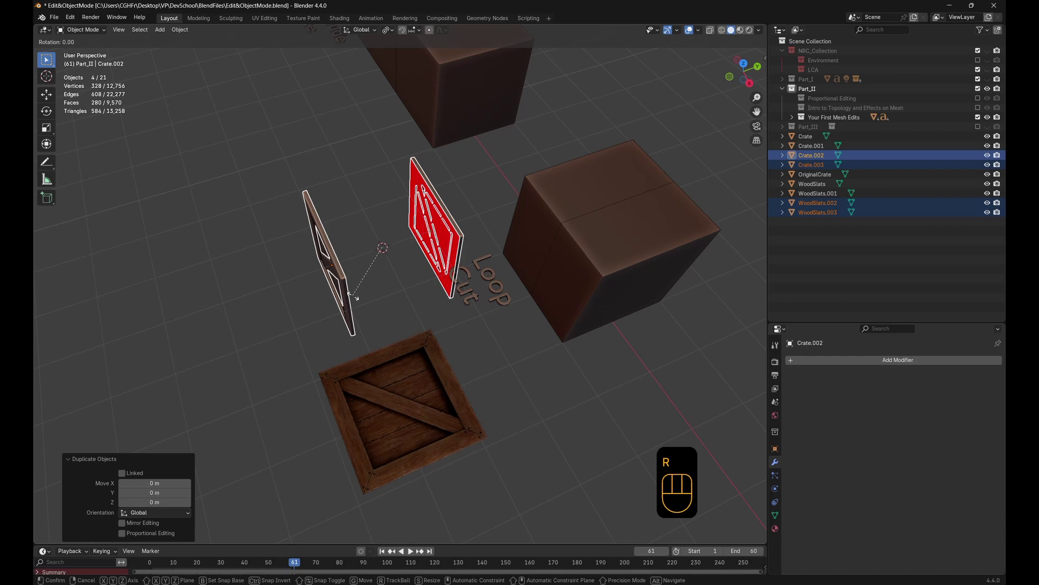
type("z")
type("90")
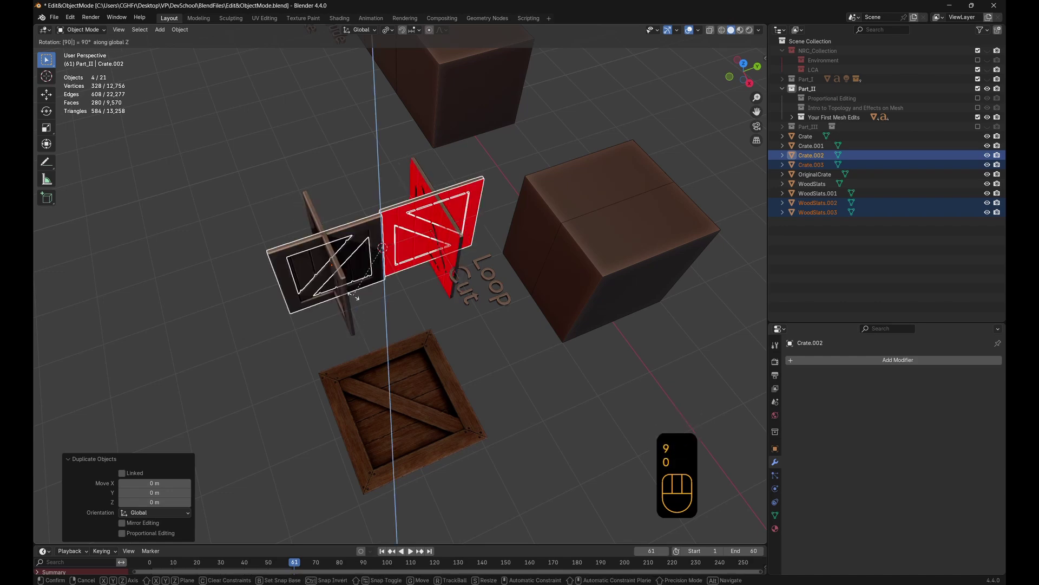
right_click(355, 297)
Set the transform pivot to Median Point and rotate the duplicated pair of sides 90° about the Z axis
left_click(389, 32)
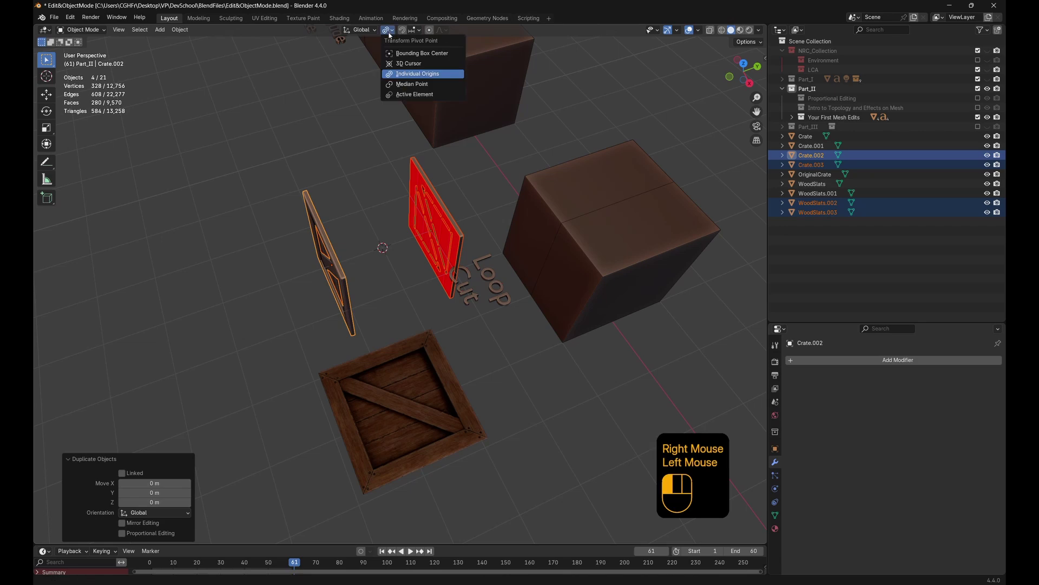
left_click(402, 84)
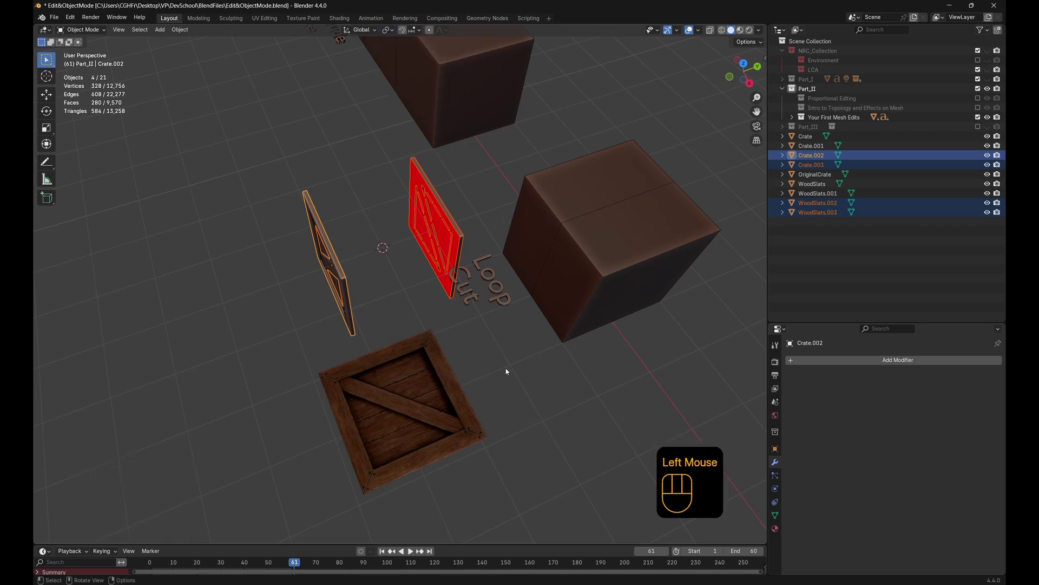
key("r")
key("z")
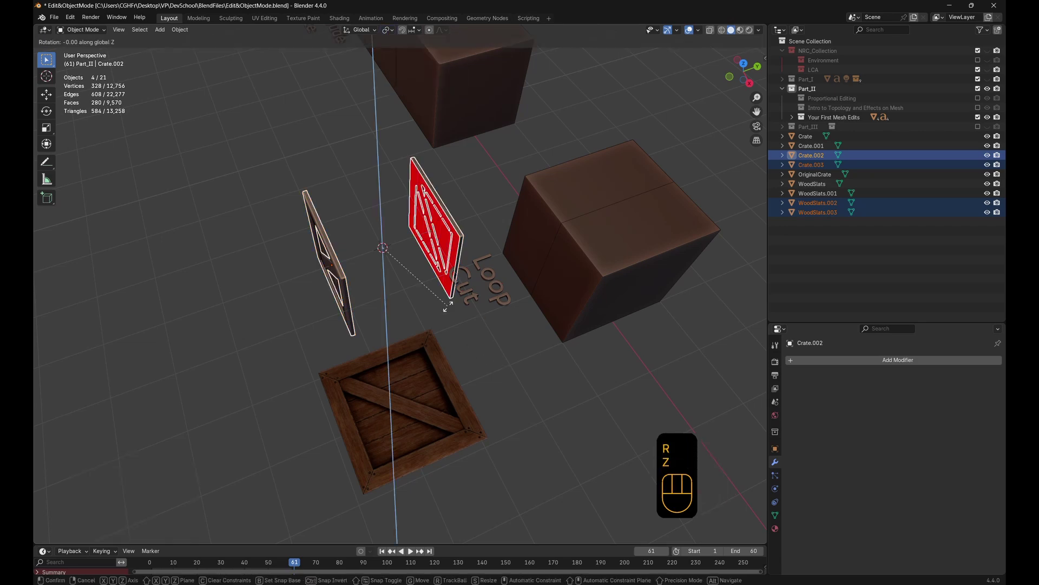
key("9")
key("0")
left_click(447, 308)
middle_click_drag(448, 308, 371, 283)
Duplicate the rotated pair of crate sides, frames and slats, in place
key("r")
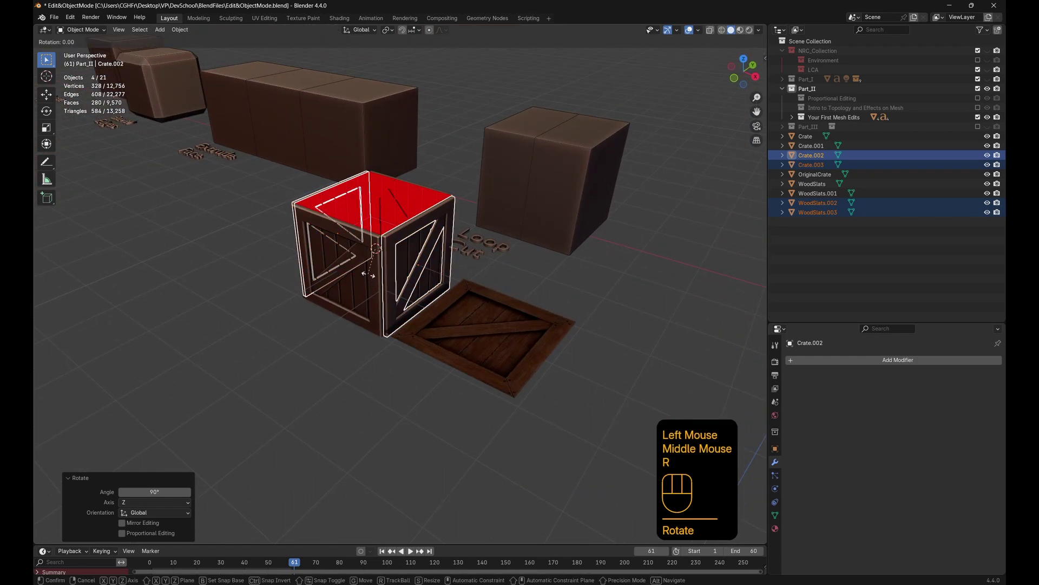
right_click(368, 277)
key("shift+d")
right_click(367, 163)
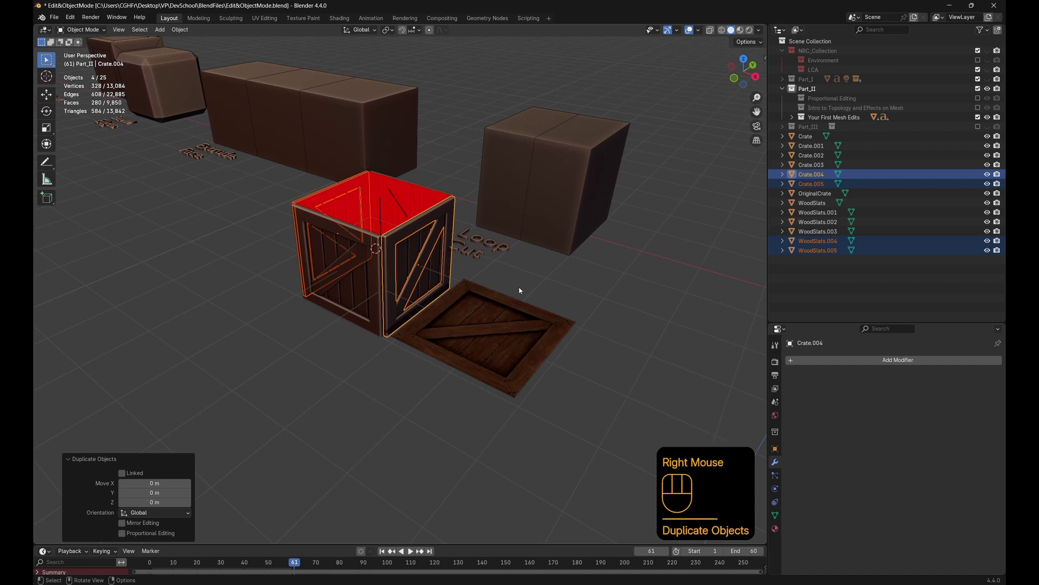
Rotate the duplicated pair of crate sides 90° about the global Y axis to form the crate's top and bottom
key("r")
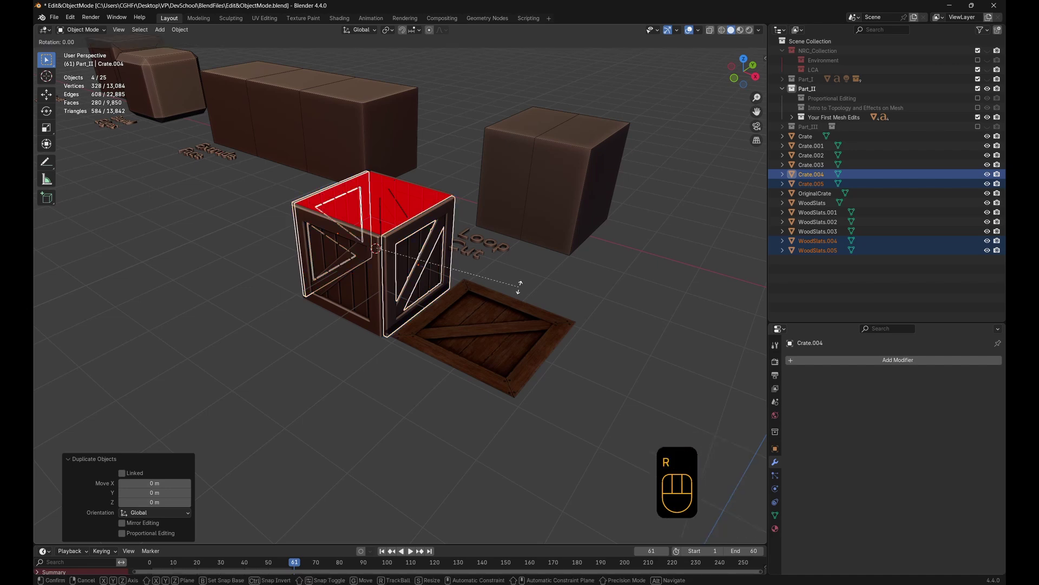
key("y")
key("9")
key("0")
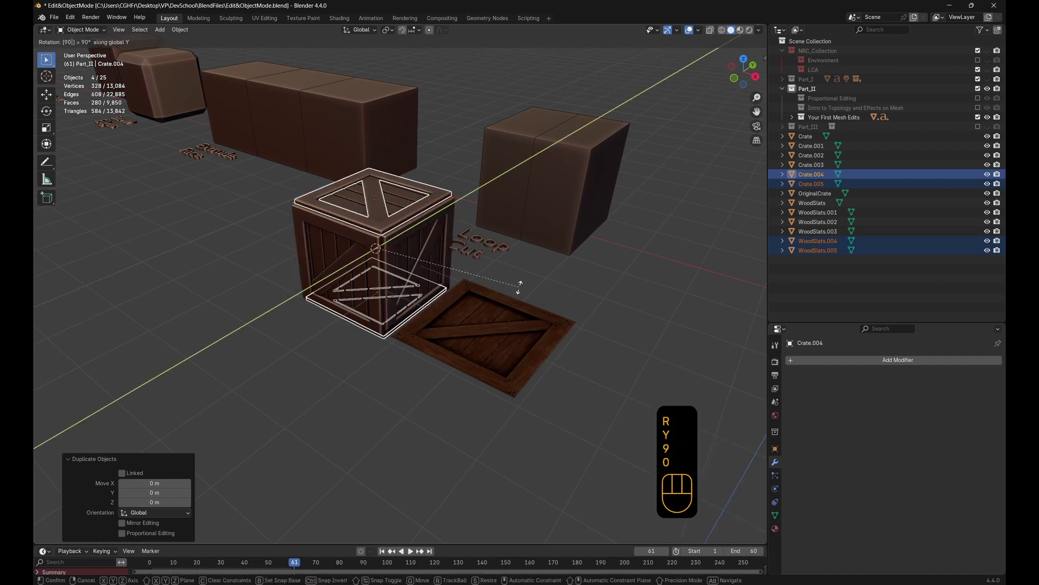
left_click(551, 285)
double_click(551, 285)
middle_click_drag(552, 285, 417, 343)
scroll(395, 352, "up", 3)
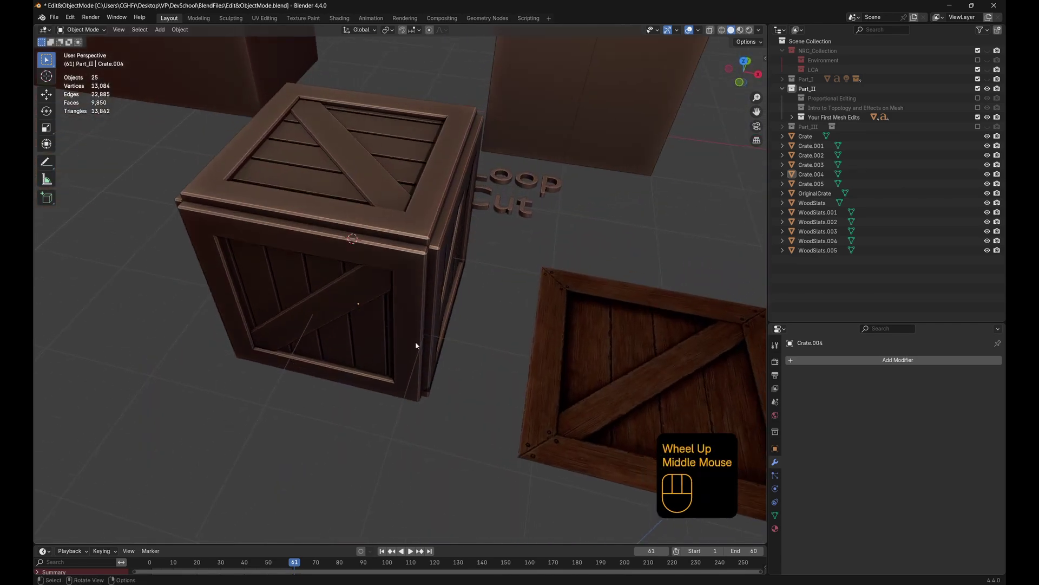
Try to move the Crate.002 side frame along the global X axis, and try selecting the top frame, Crate.005, together with it
left_click(438, 250)
key("g")
key("x")
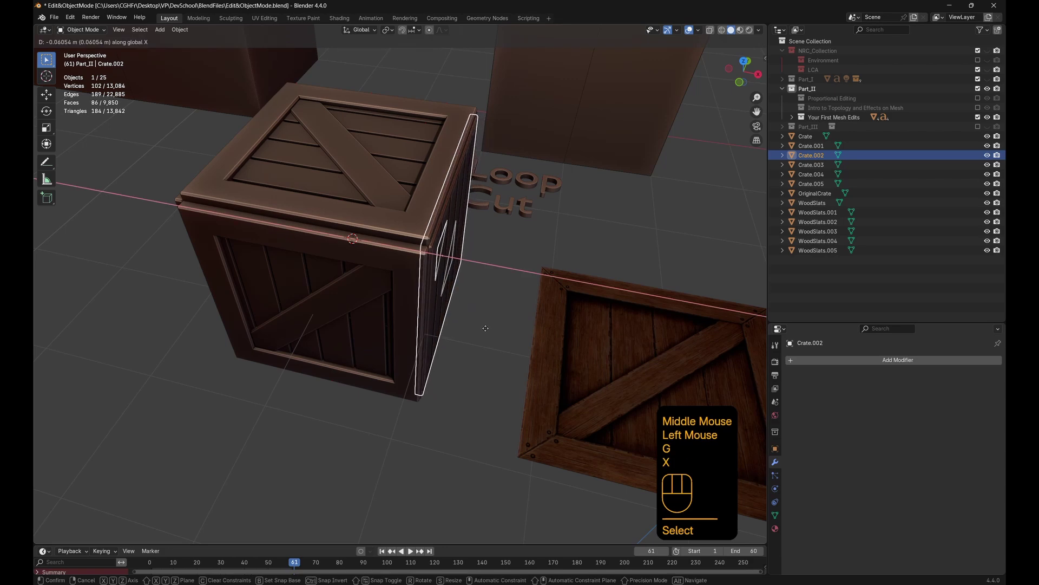
right_click(484, 327)
middle_click_drag(484, 327, 337, 174)
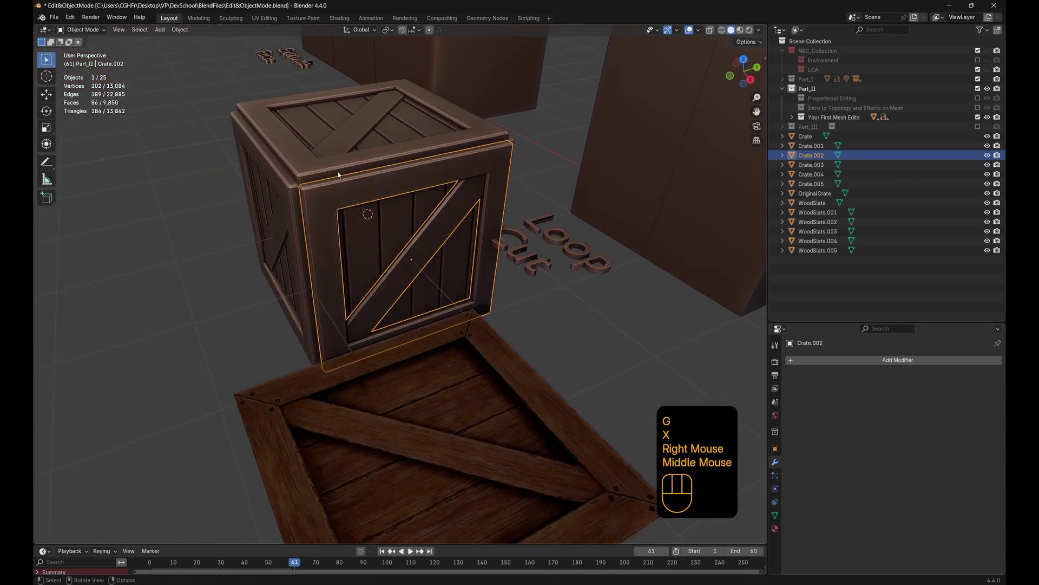
middle_click_drag(266, 266, 406, 232)
scroll(366, 241, "down", 2)
scroll(407, 244, "up", 2)
left_click(420, 207, "shift")
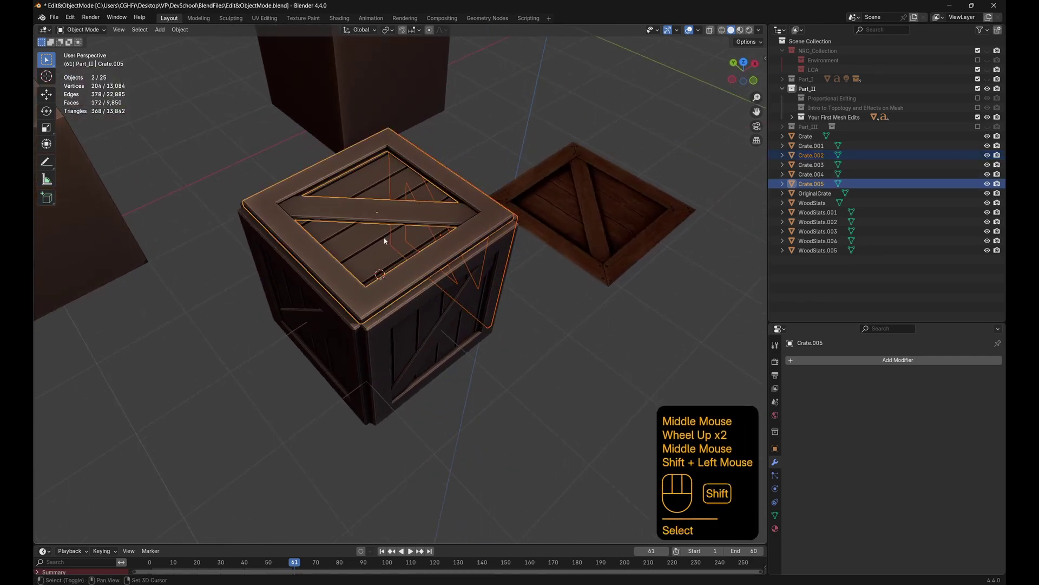
left_click(420, 207, "shift")
scroll(421, 207, "down", 2)
Try moving individual pieces one at a time, including the top slats, the flat original crate and a side frame
left_click(368, 296)
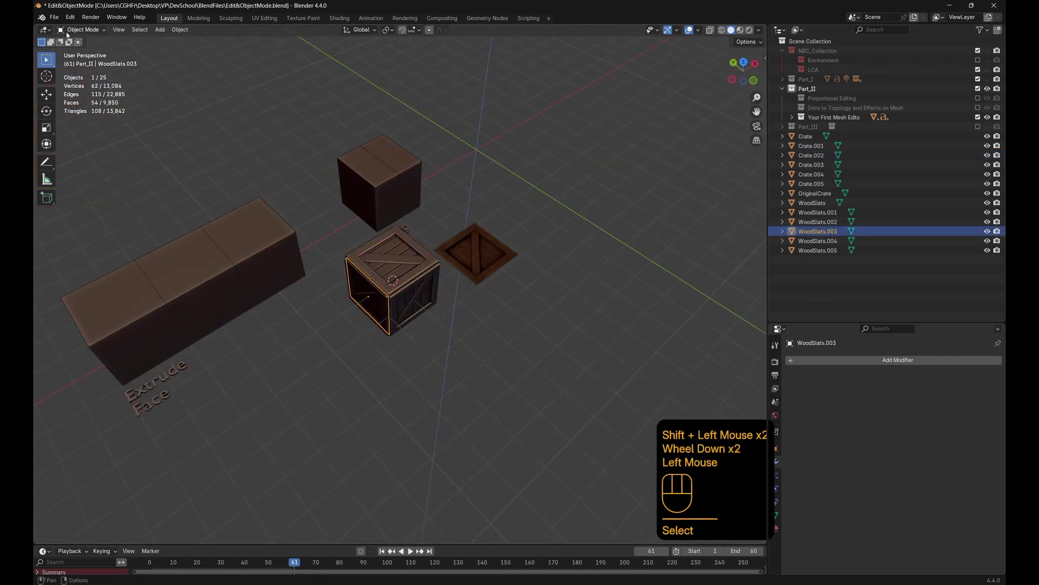
left_click(392, 294)
key("g")
right_click(454, 225)
left_click(394, 255)
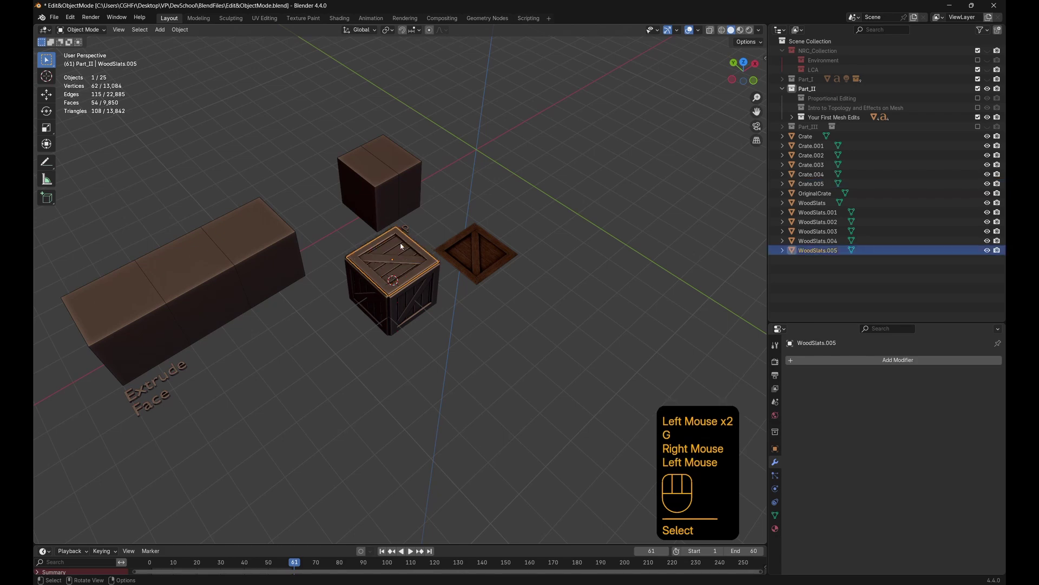
key("g")
right_click(524, 159)
left_click(476, 252)
key("g")
right_click(477, 252)
left_click(398, 304)
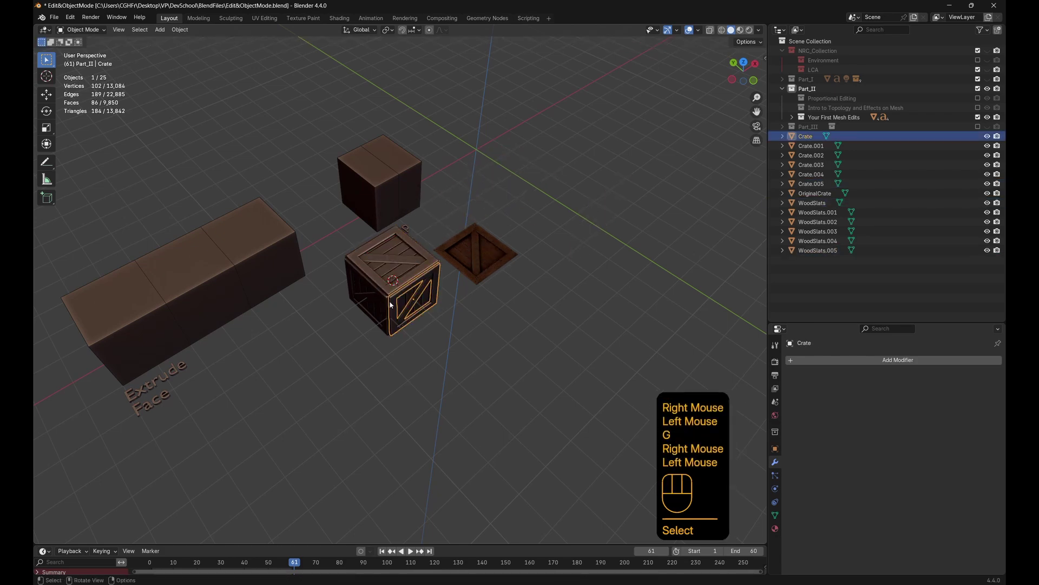
key("g")
right_click(298, 305)
Try box-selecting the crate's frames and slats in the perspective view, move the partial selection, and isolate the wider one
left_click_drag(338, 247, 373, 330)
key("g")
right_click(303, 295)
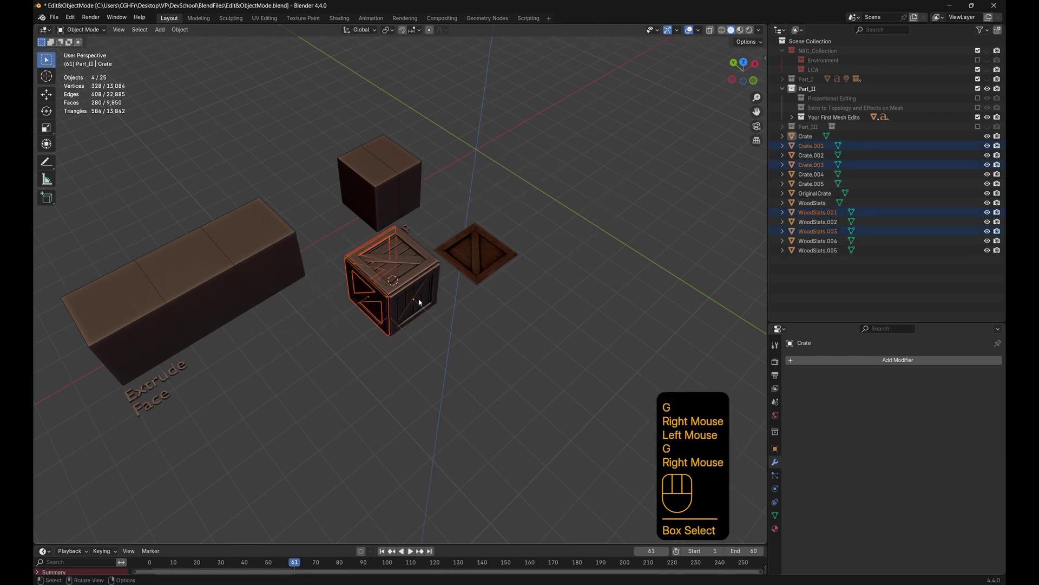
left_click_drag(349, 241, 420, 328)
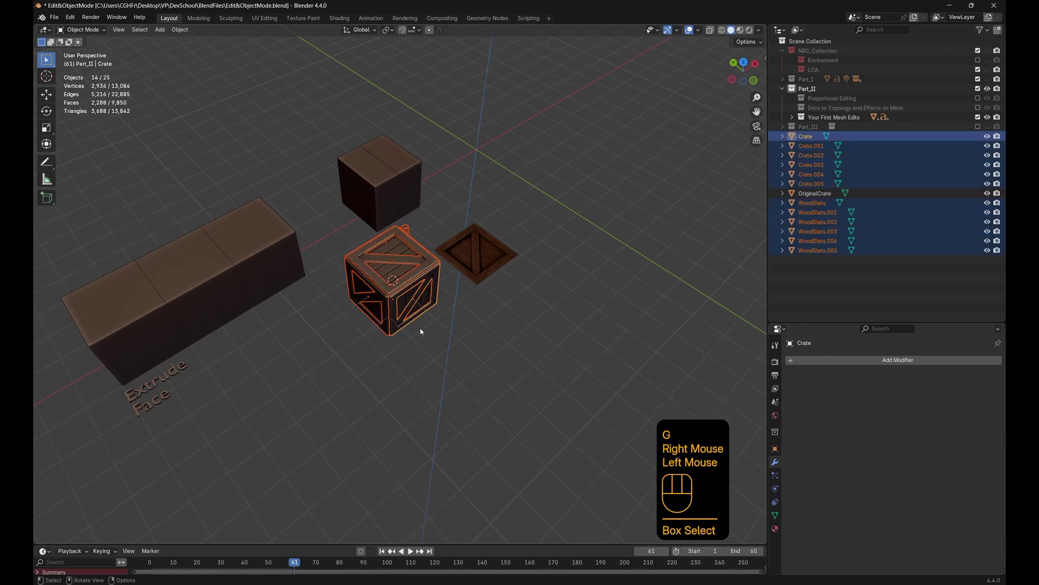
middle_click_drag(420, 328, 358, 292)
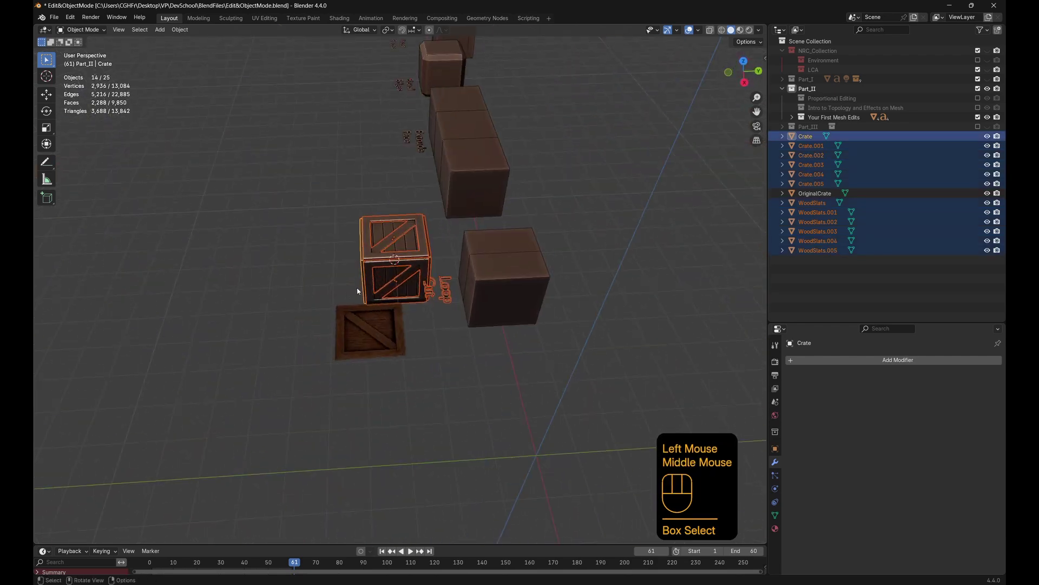
key("KP_Divide")
key("KP_Divide")
Hide the Loop Cut text, the loop-cut cube beside it and the OriginalCrate object
left_click(442, 292)
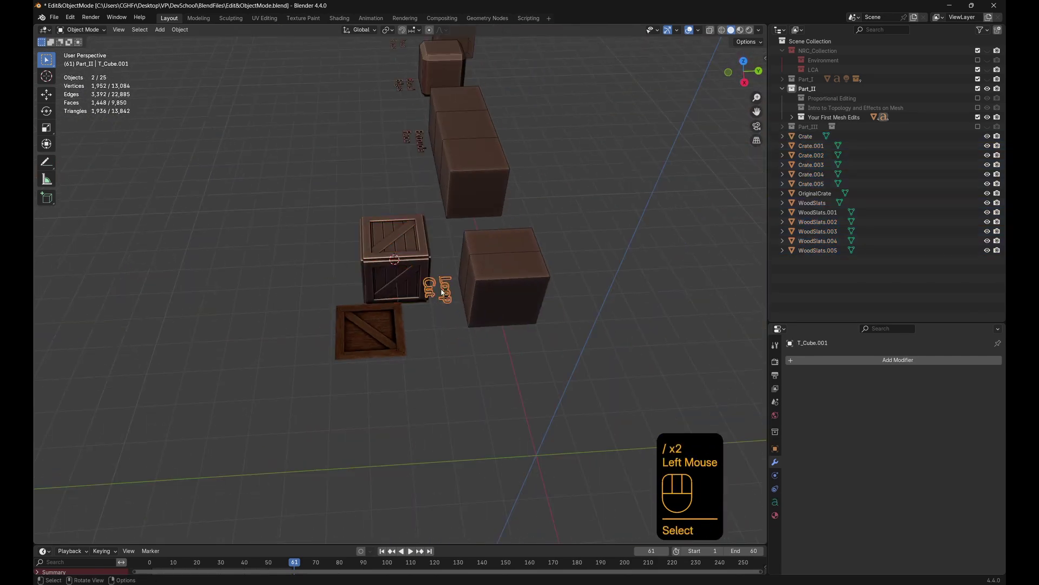
key("h")
left_click(471, 285)
key("h")
left_click(376, 326)
key("h")
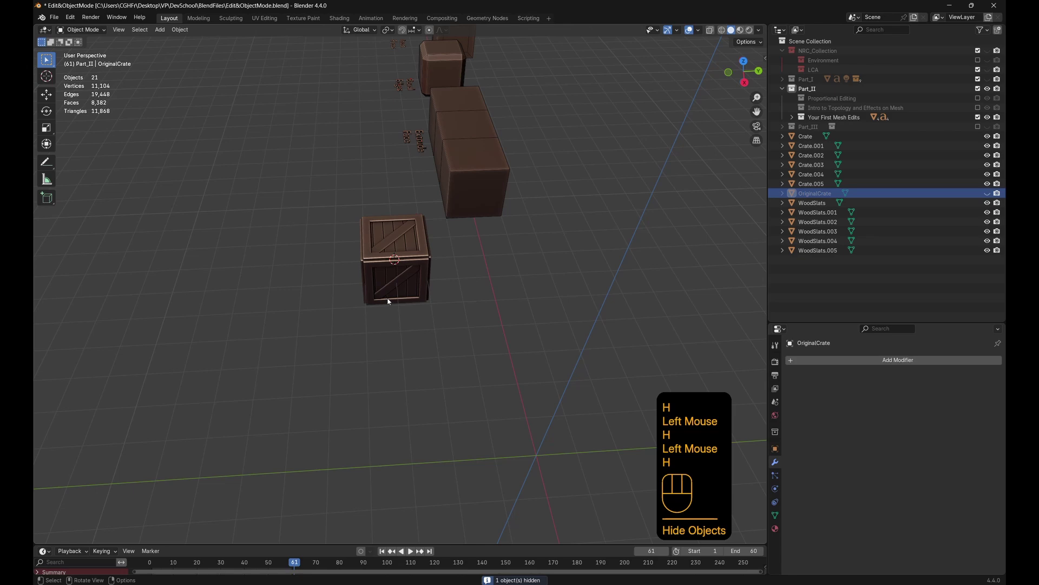
Select all the crate's frames and slats with X-ray enabled in the top view
left_click(710, 30)
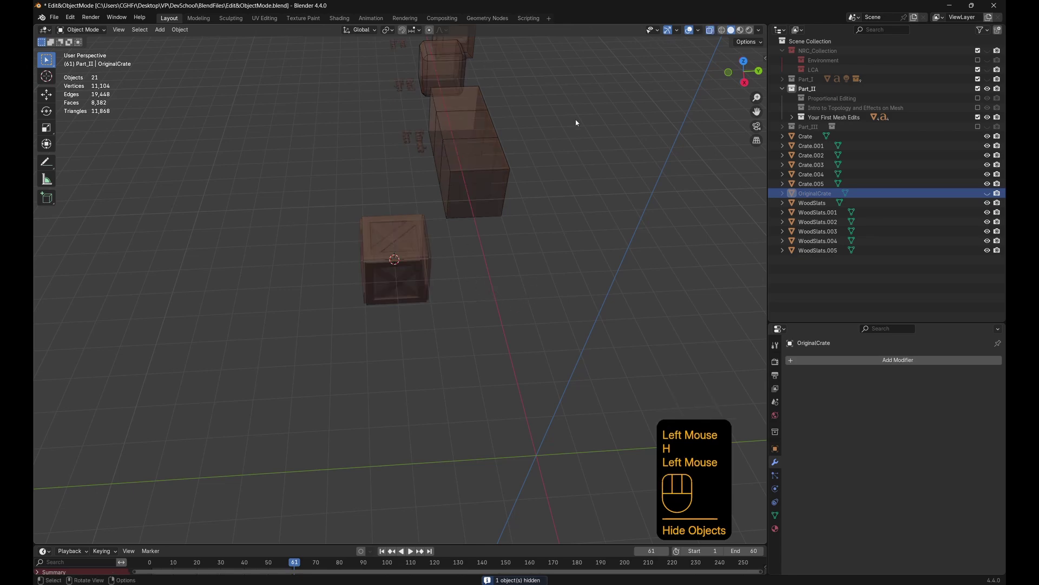
left_click(745, 62)
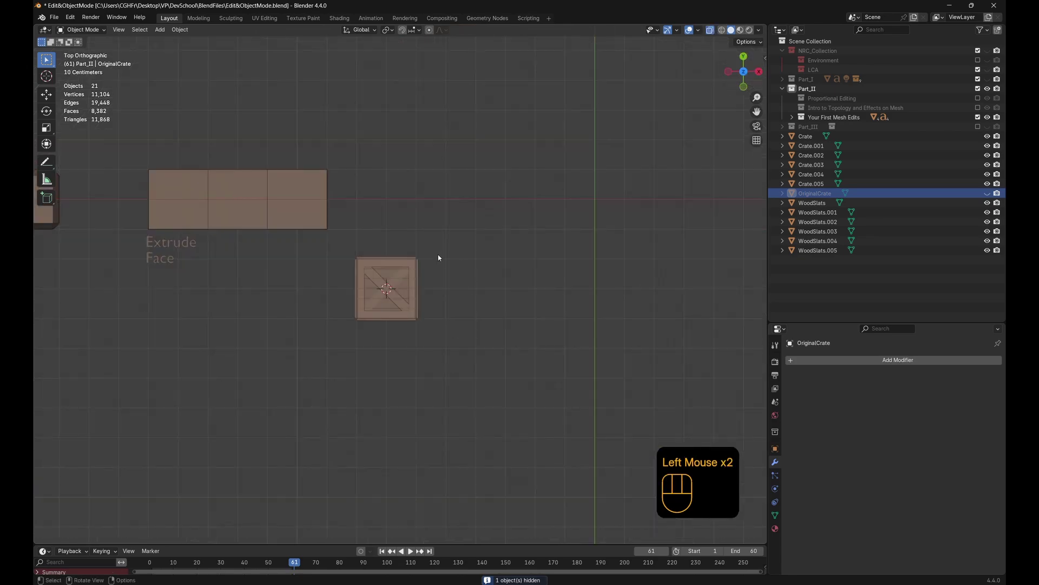
left_click_drag(439, 238, 330, 346)
middle_click_drag(330, 346, 525, 261)
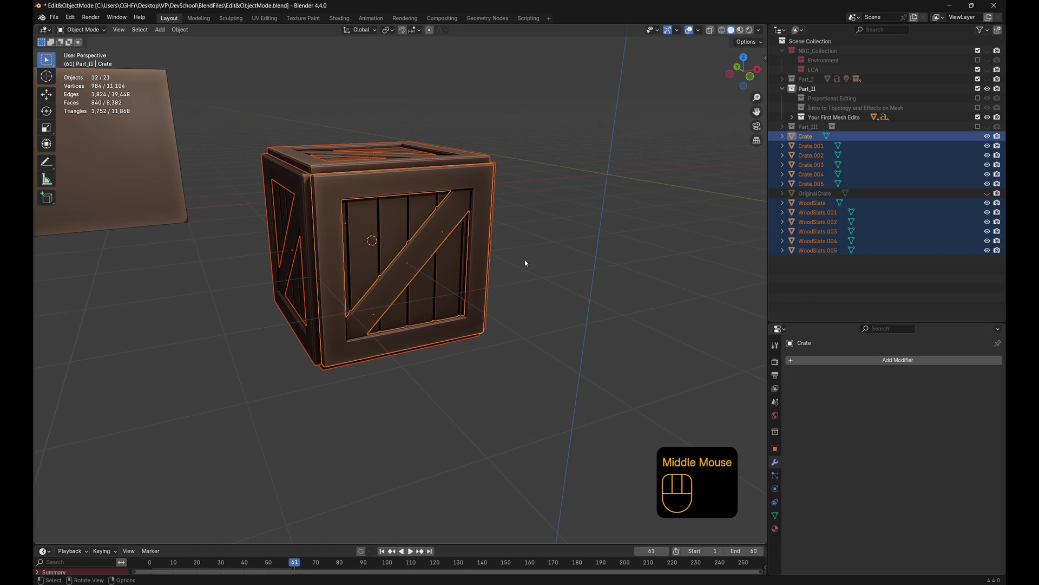
Join all the selected crate frames and slats into the single Crate object
key("ctrl+j")
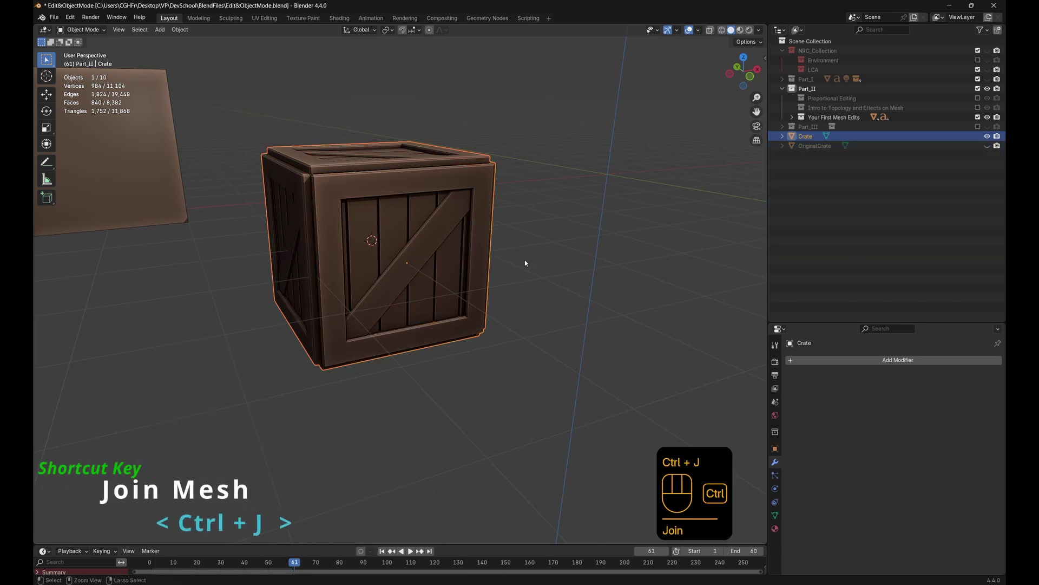
key("ctrl+z")
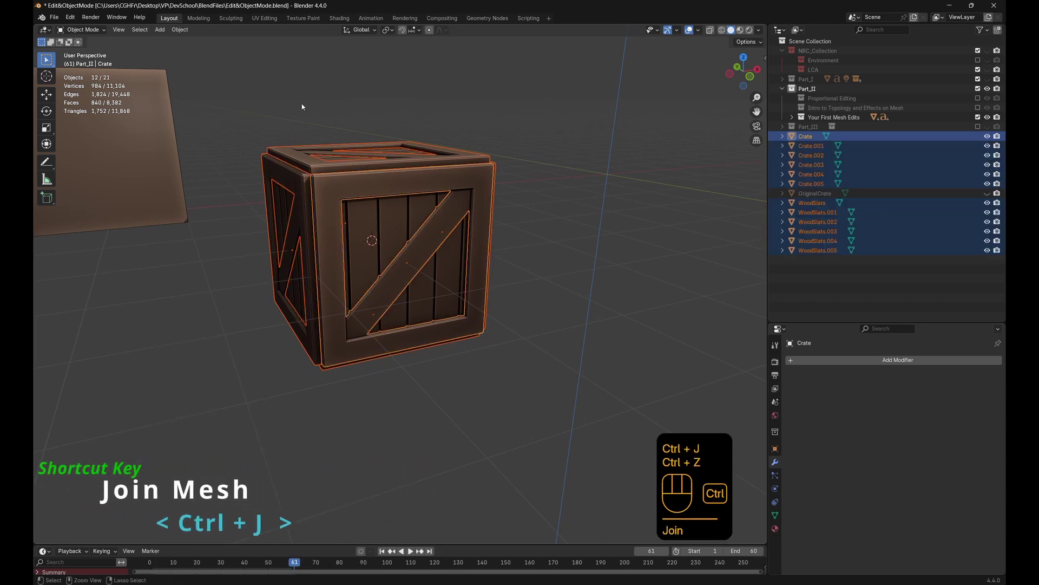
left_click(159, 30)
mouse_move(181, 30)
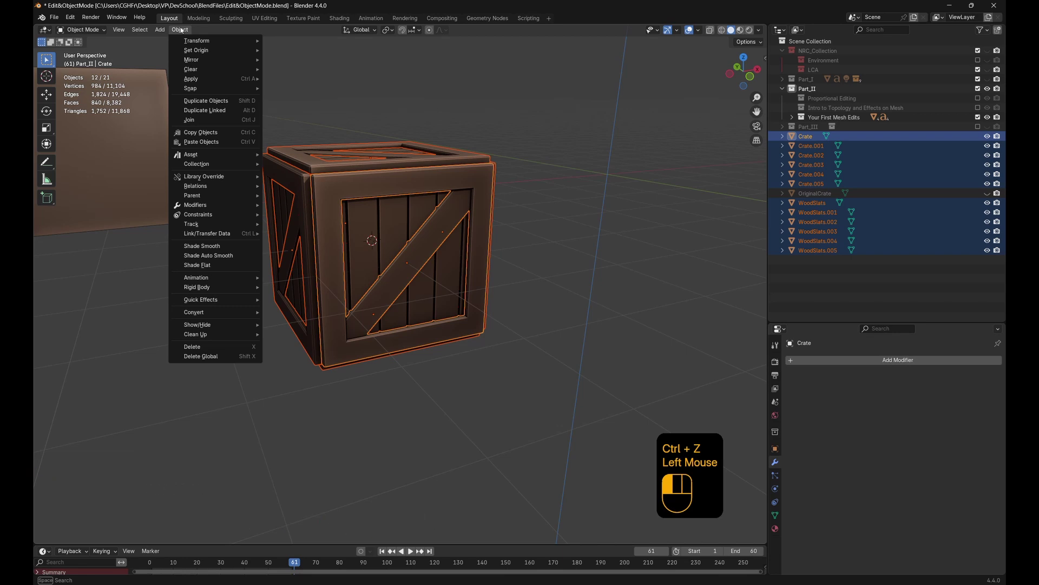
left_click(198, 121)
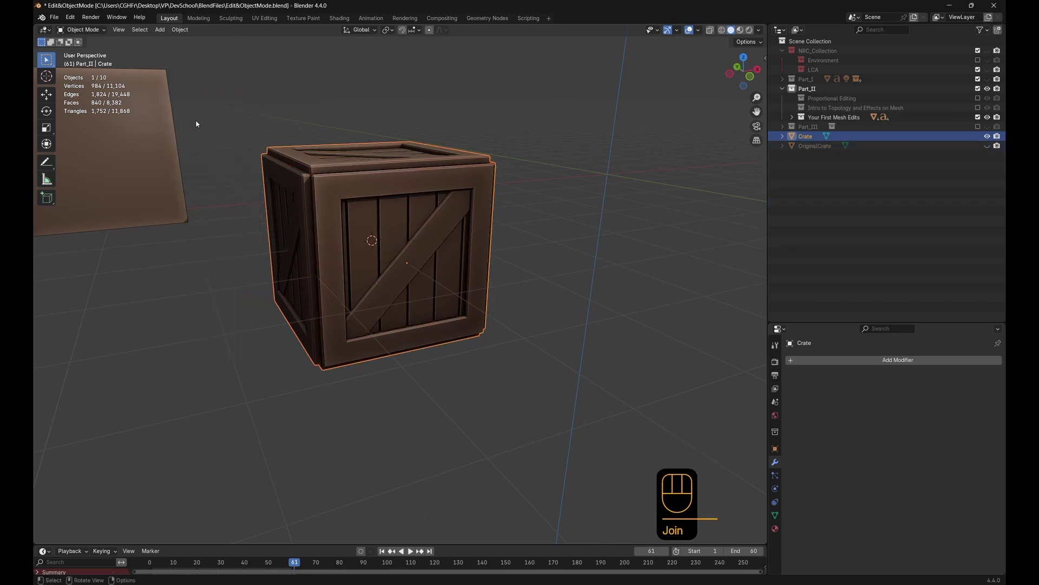
Select the joined Crate and try moving it as one object
scroll(333, 235, "down", 4)
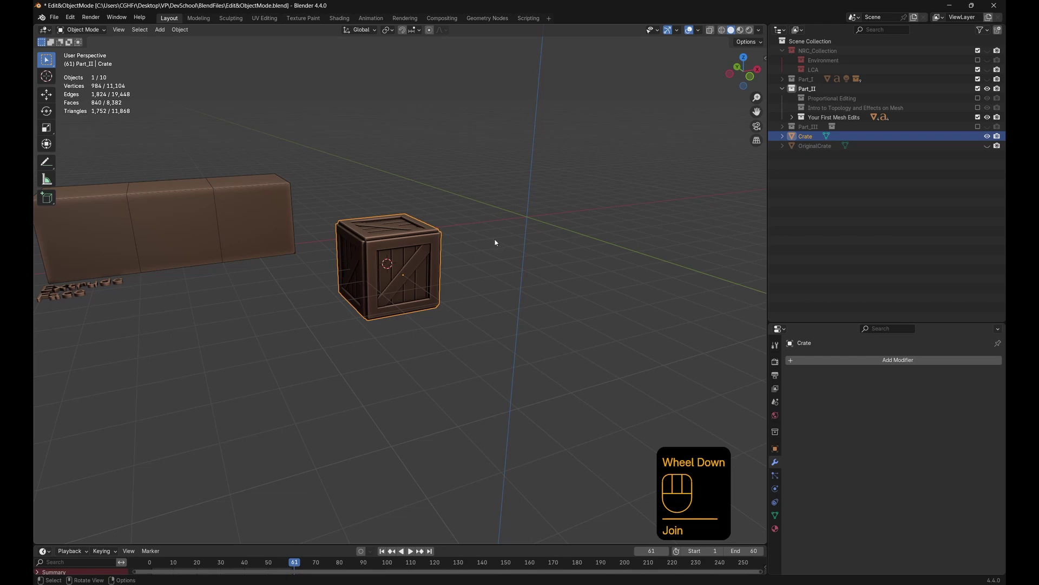
left_click(540, 214)
left_click(395, 265)
key("g")
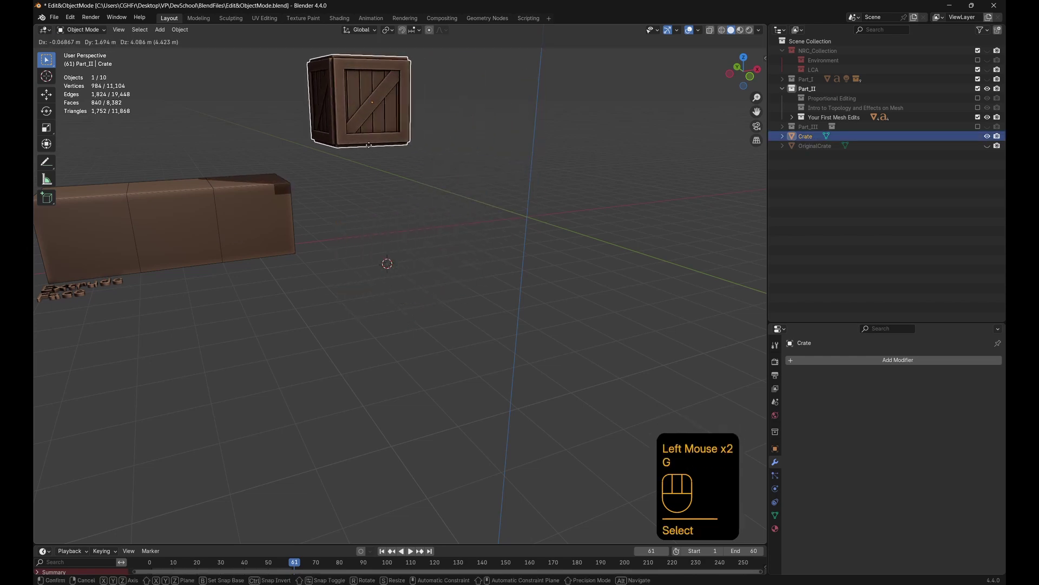
right_click(407, 267)
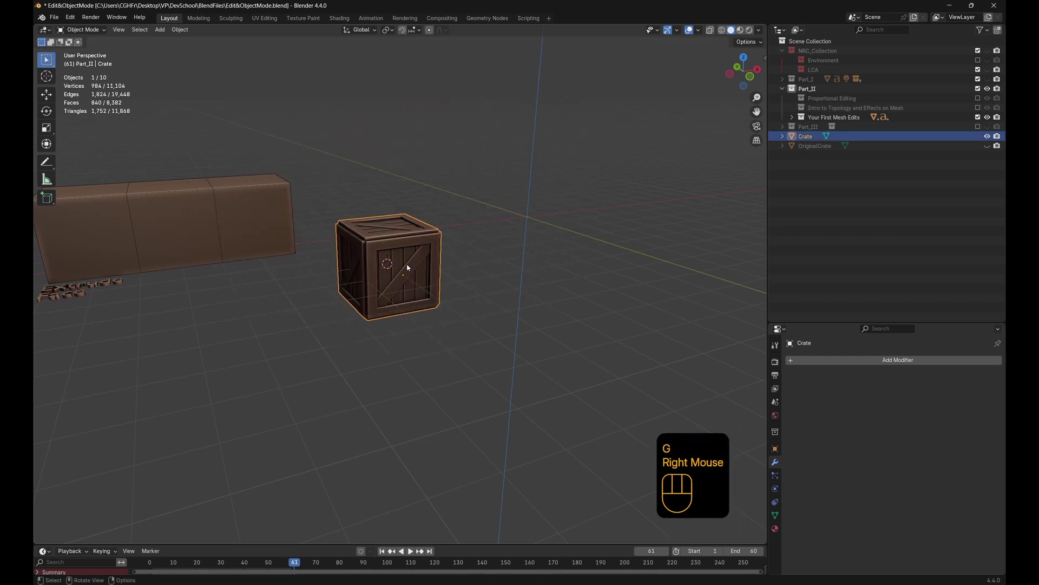
In Edit Mode, select the front frame's linked faces, then the top frame's, and try moving each part
key("Tab")
scroll(393, 297, "up", 2)
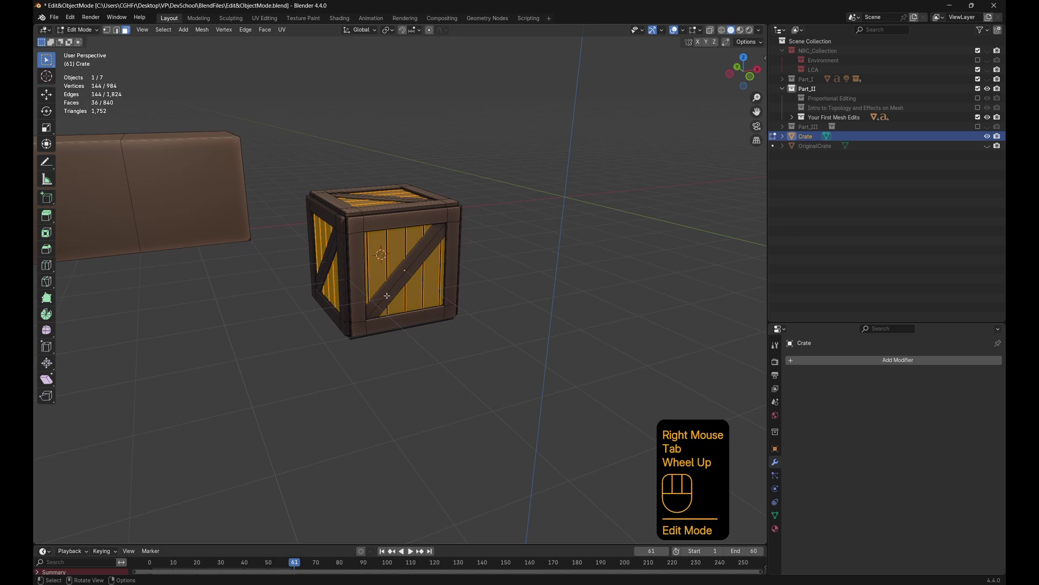
key("a")
left_click(354, 266)
key("l")
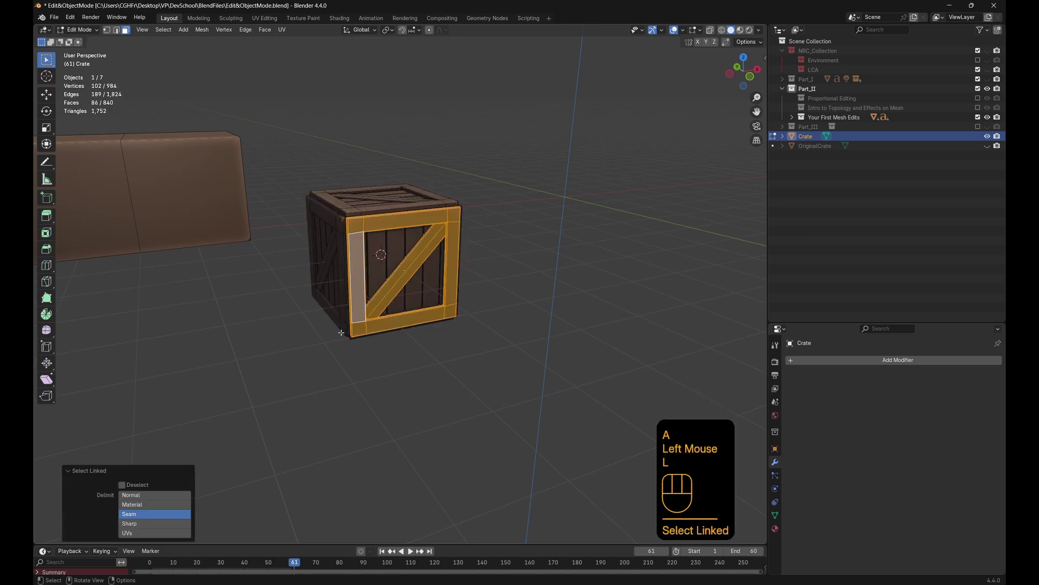
key("g")
right_click(590, 275)
left_click(343, 210)
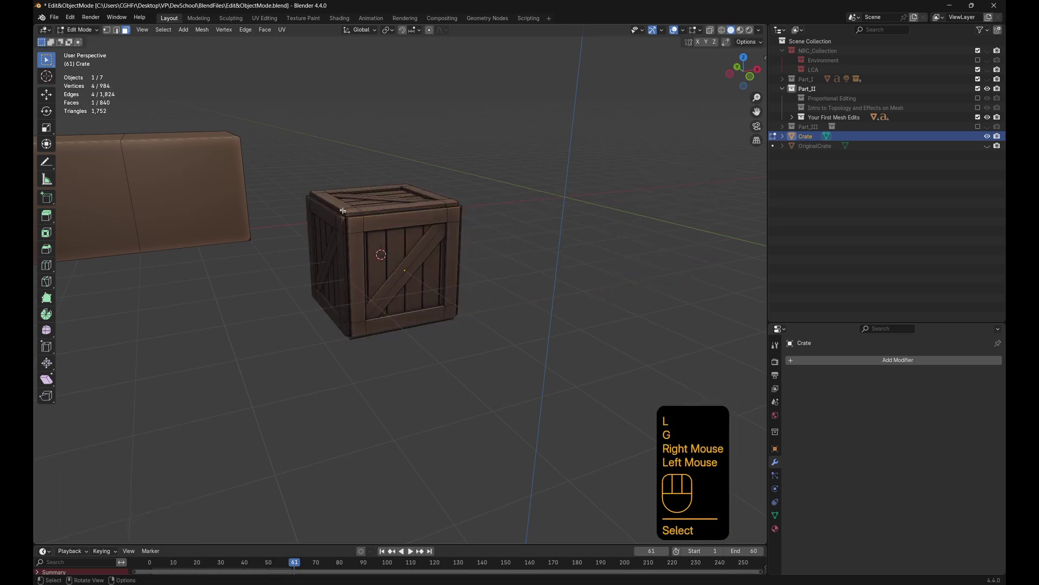
key("l")
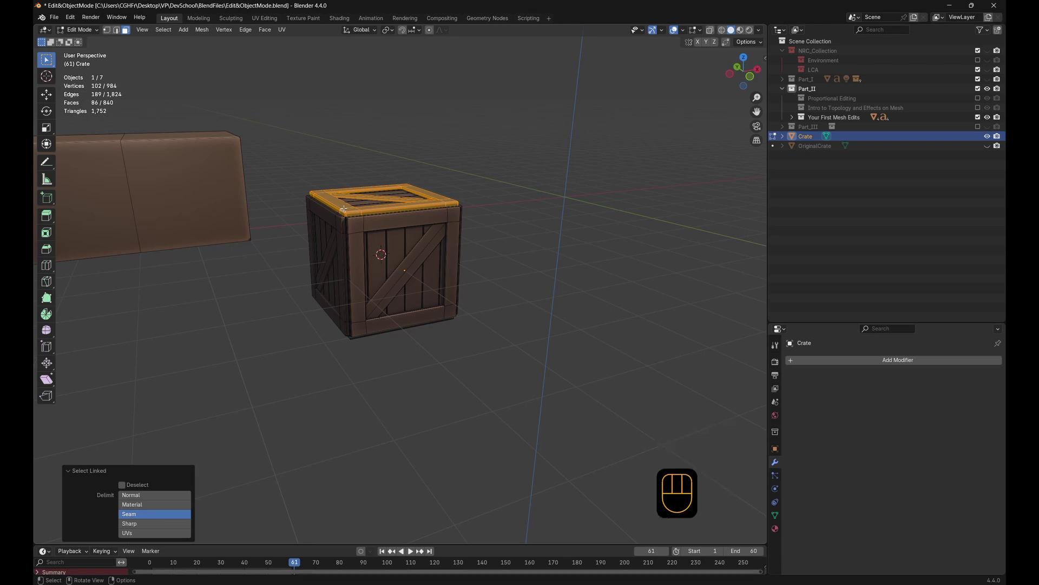
key("g")
right_click(347, 103)
Select the linked slats on one side of the crate and then a front slat, trying to move each selection
left_click(335, 273)
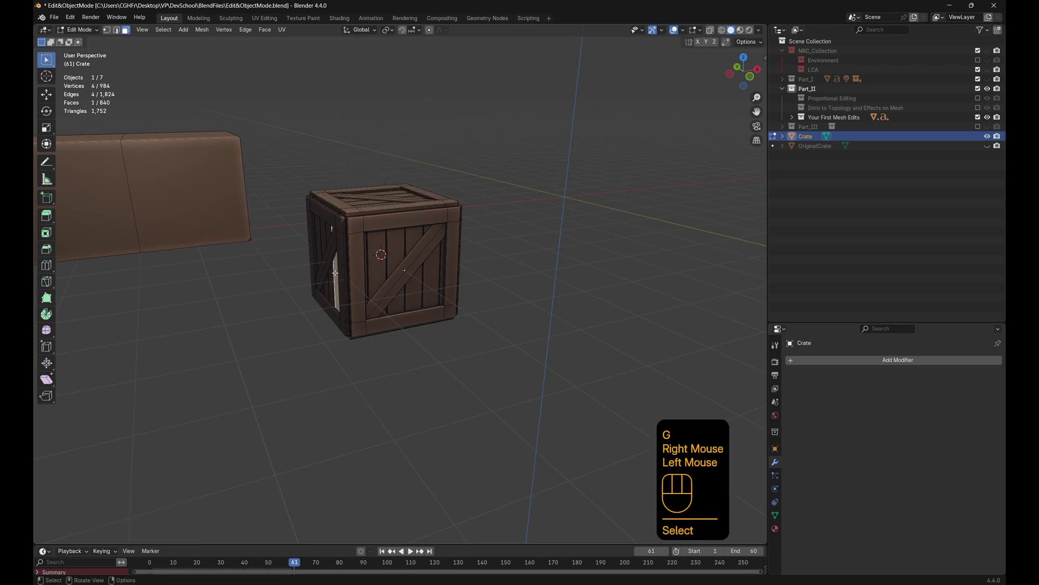
key("g")
right_click(335, 274)
key("l")
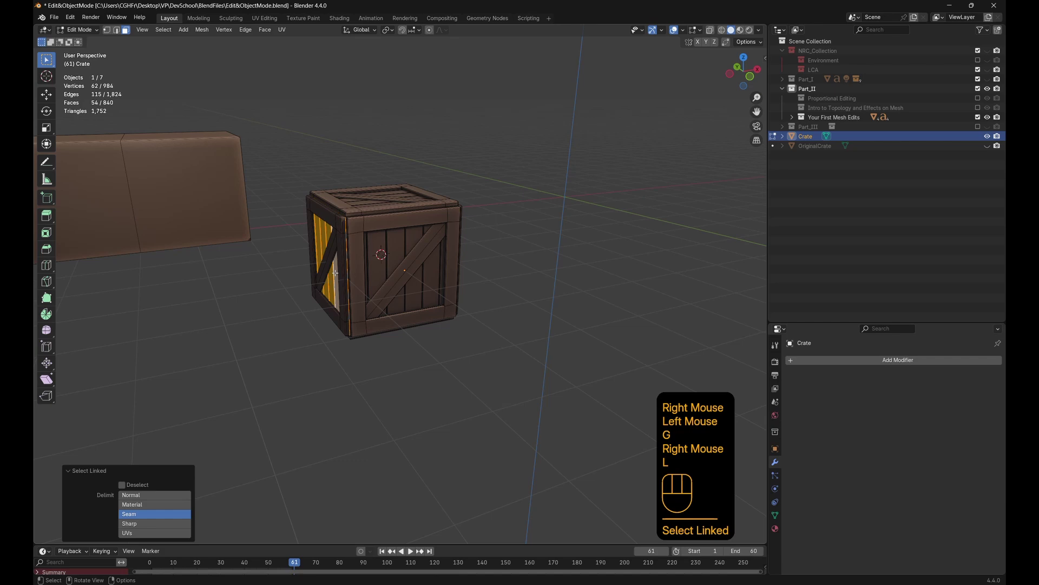
key("g")
right_click(244, 281)
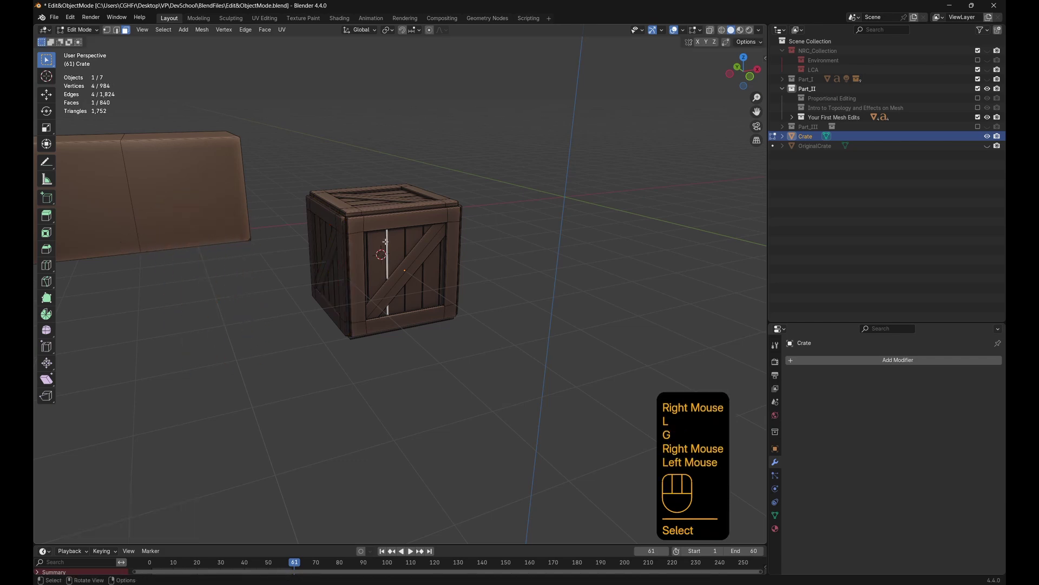
key("g")
right_click(523, 172)
Return to Object Mode and try moving the whole crate
key("Tab")
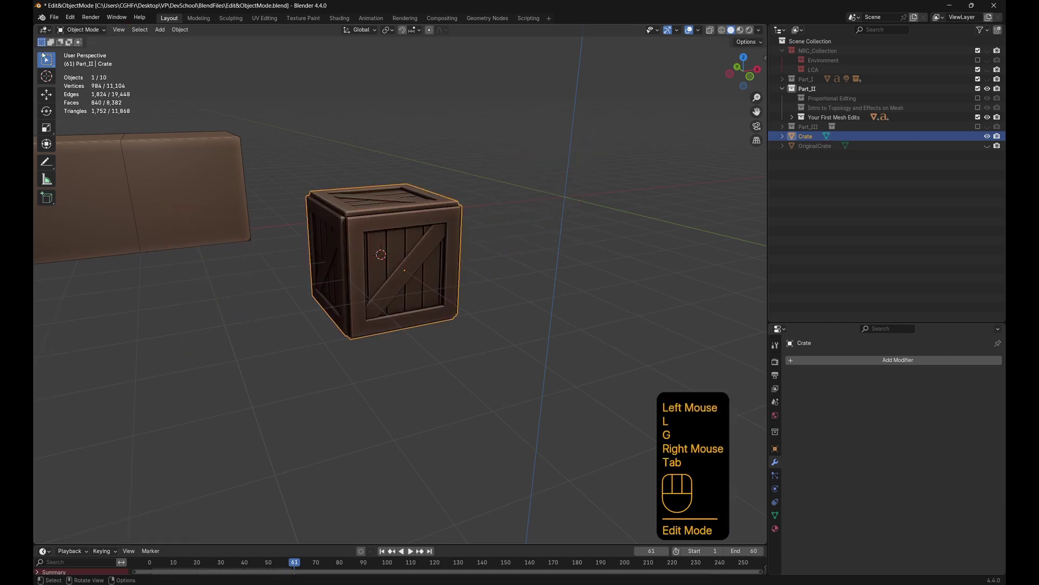
key("g")
right_click(499, 239)
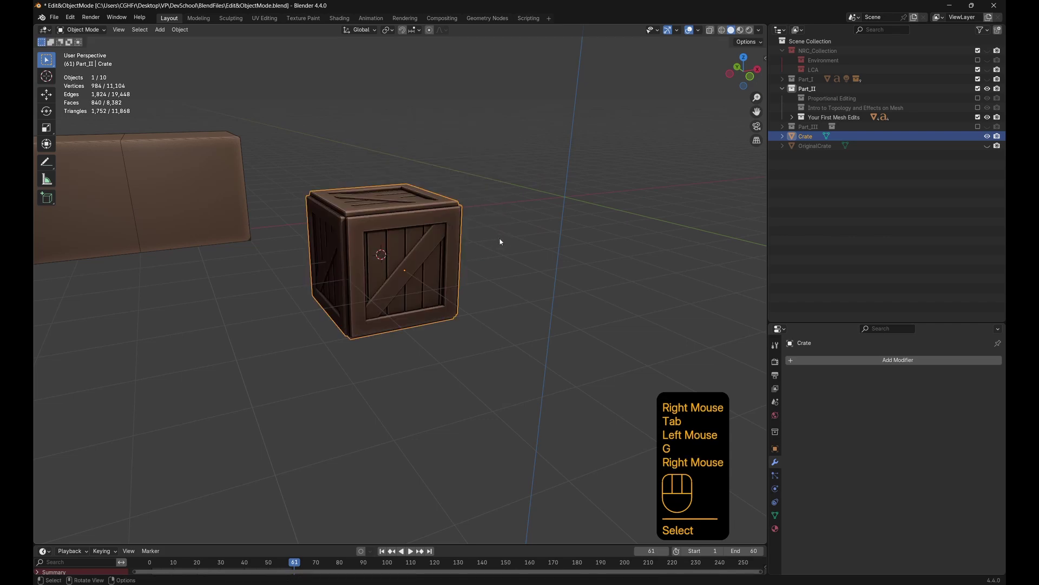
Examine the Inset Faces, Bevel Edges and Extrude Face example meshes alongside the finished crate
middle_click_drag(499, 240, 462, 253)
scroll(462, 253, "down", 2)
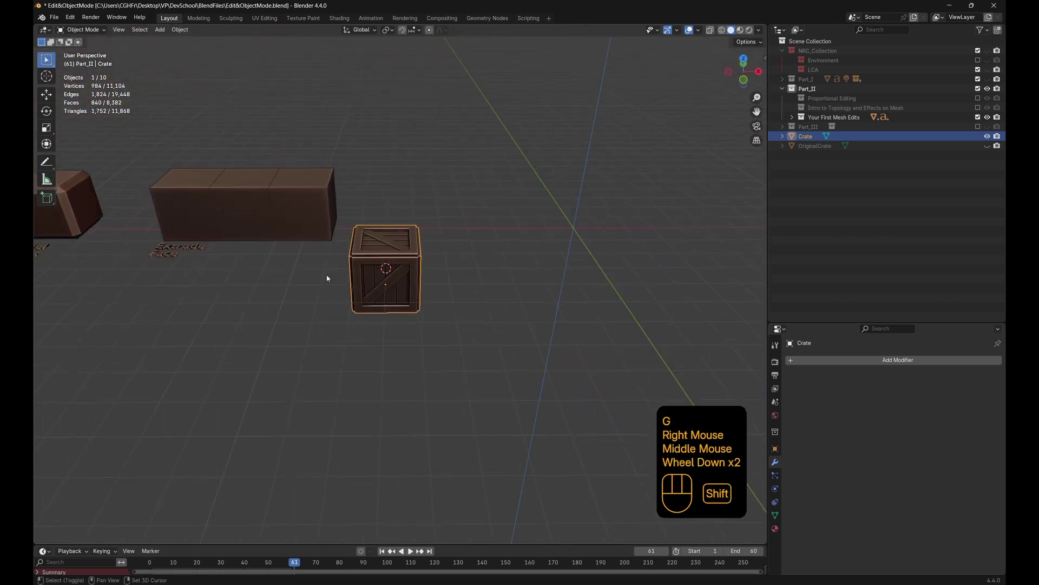
middle_click_drag(135, 238, 433, 238, "shift")
scroll(177, 235, "up", 2)
middle_click_drag(177, 238, 451, 298)
scroll(325, 300, "down", 1)
middle_click_drag(287, 320, 453, 232, "shift")
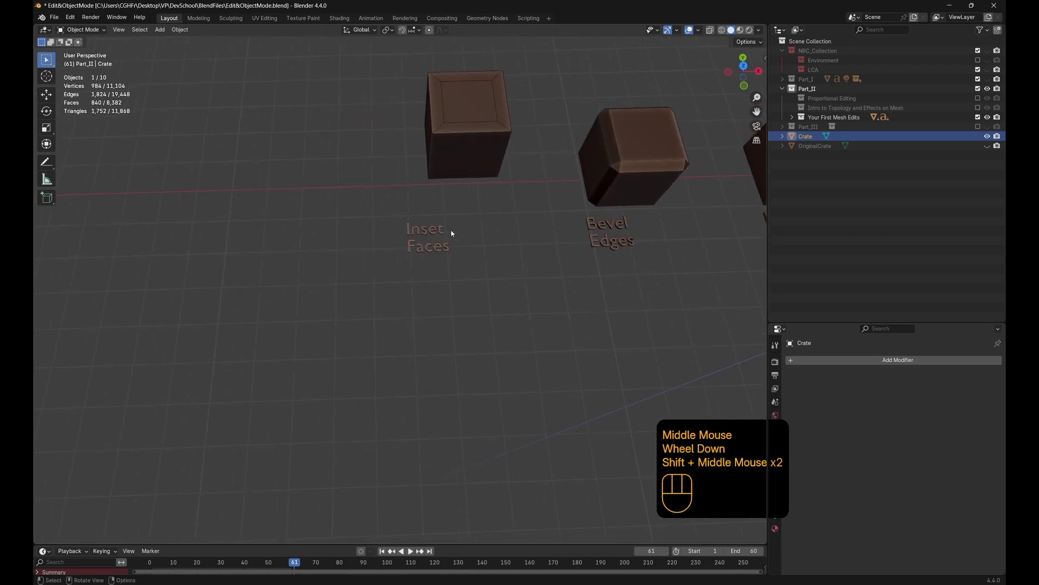
scroll(535, 306, "down", 2)
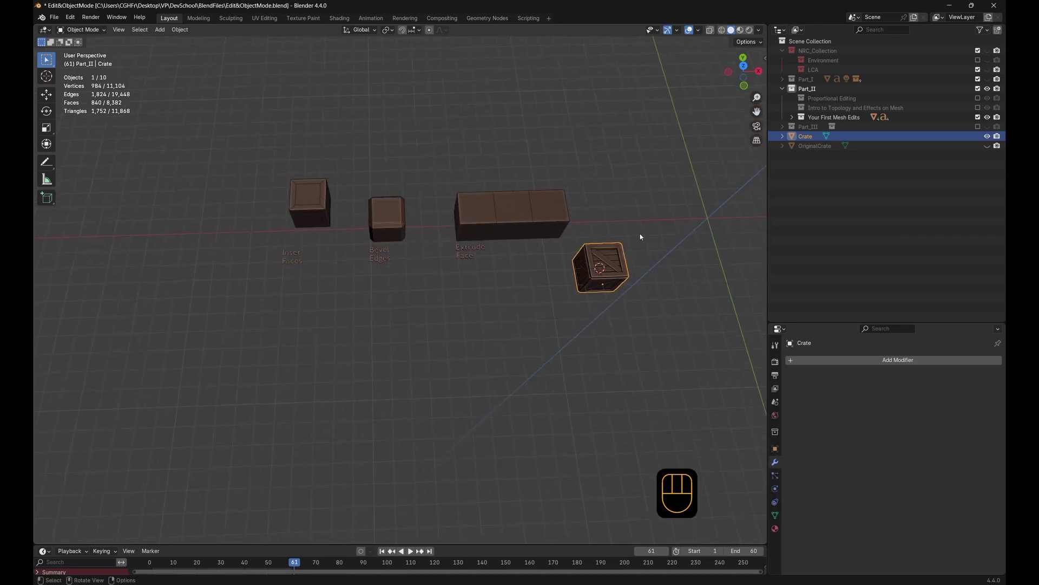
middle_click_drag(640, 235, 489, 226, "shift")
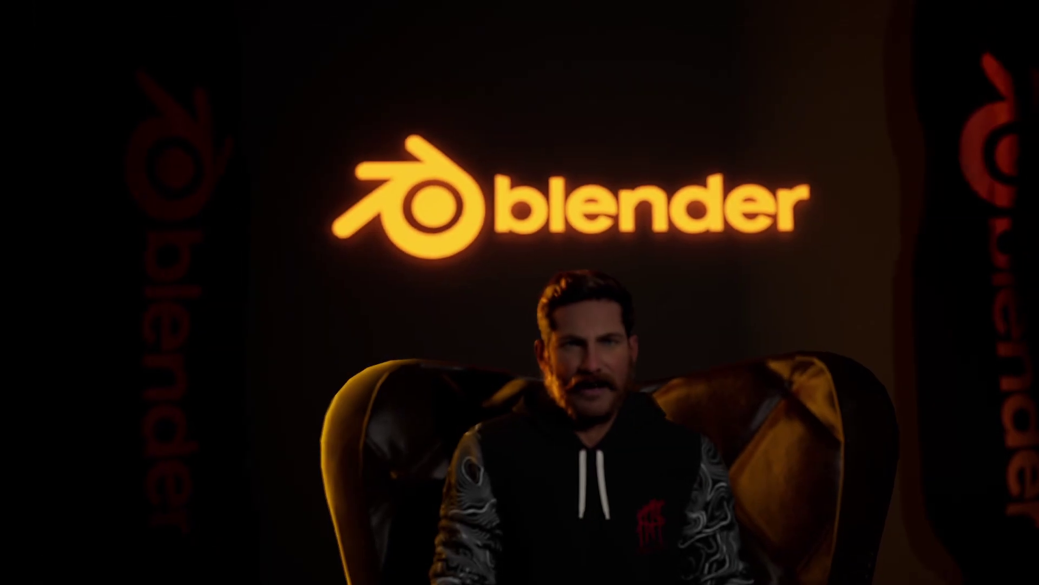